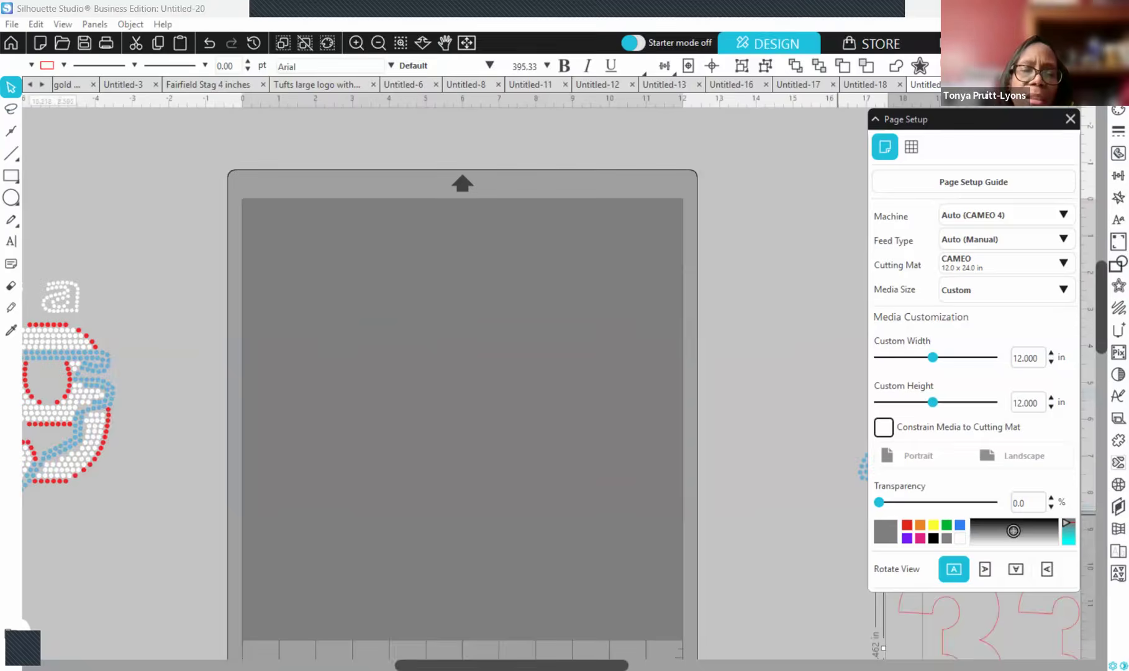
- Bring the 336 number text from beside the blue state outline onto the middle of the cutting mat page
{"action": "scroll", "coordinate": [435, 385], "scroll_direction": "left", "scroll_amount": 5}
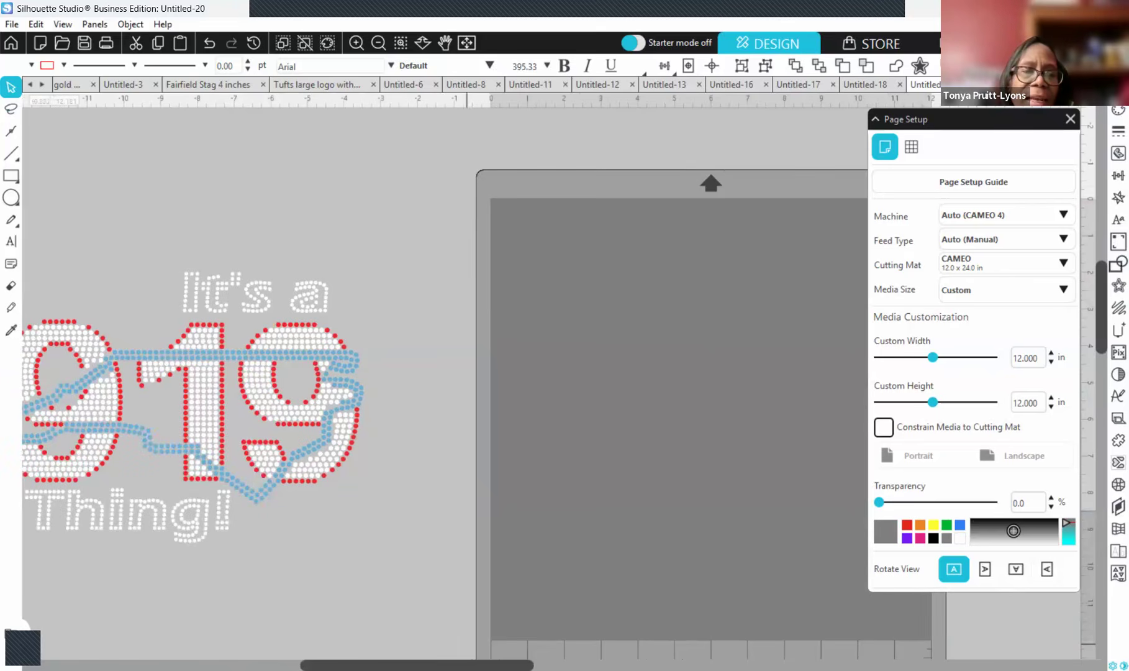
{"action": "scroll", "coordinate": [124, 252], "scroll_direction": "left", "scroll_amount": 3}
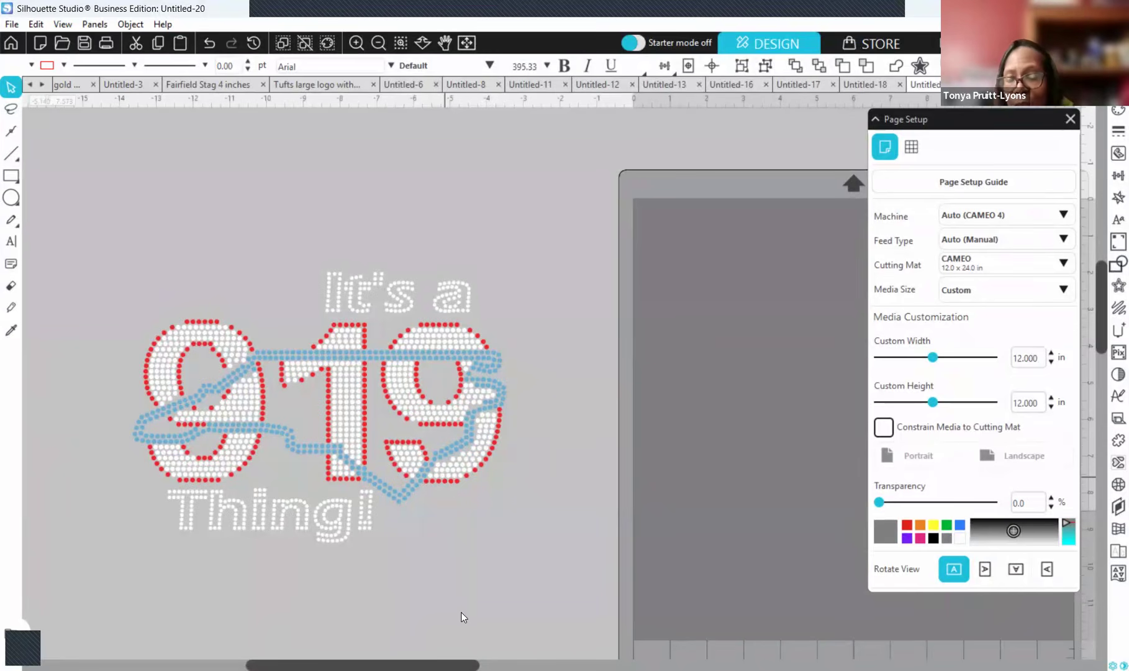
{"action": "left_click_drag", "start_coordinate": [443, 665], "coordinate": [469, 665]}
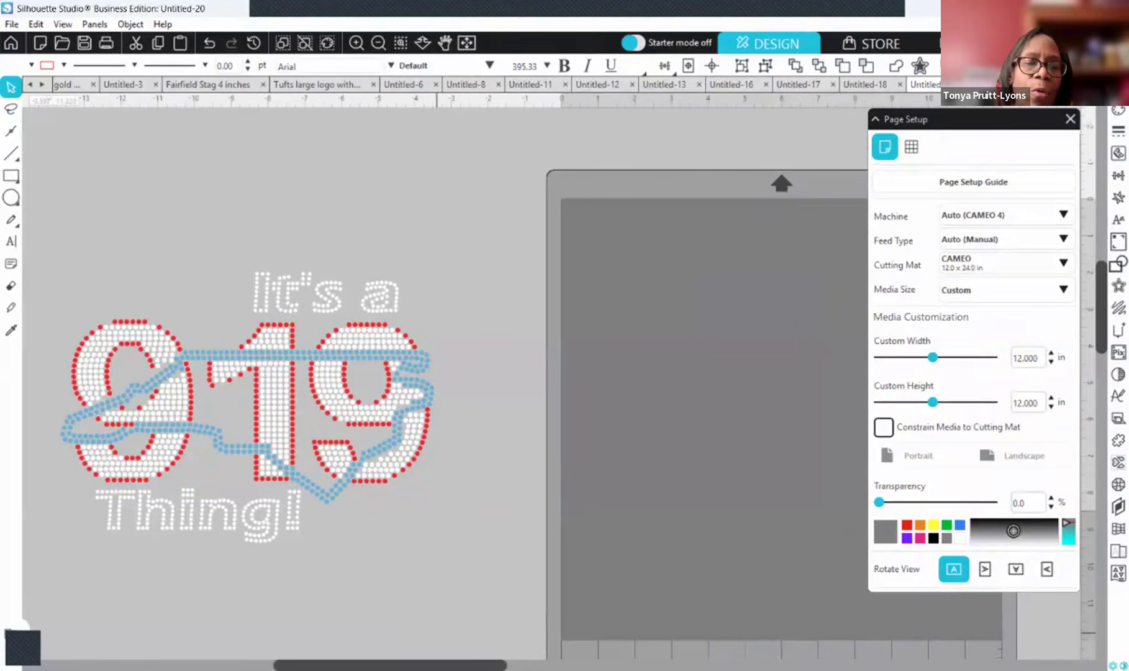
{"action": "left_click_drag", "start_coordinate": [436, 665], "coordinate": [713, 666]}
{"action": "left_click", "coordinate": [705, 623]}
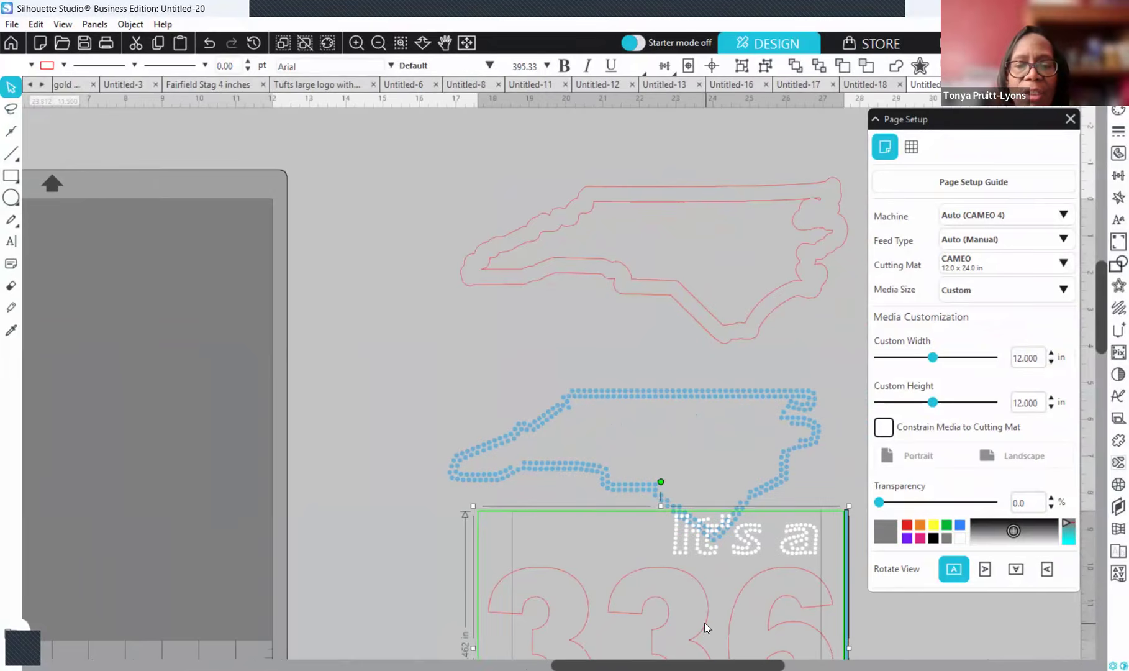
{"action": "left_click", "coordinate": [684, 642]}
{"action": "left_click_drag", "start_coordinate": [397, 524], "coordinate": [126, 376]}
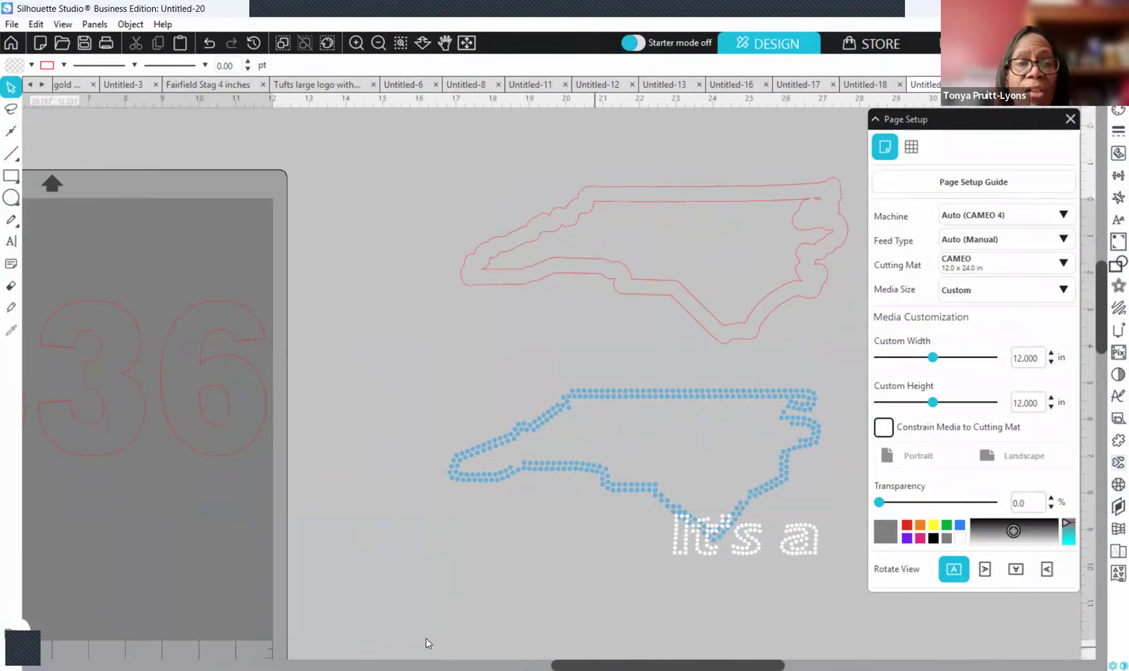
{"action": "left_click_drag", "start_coordinate": [595, 665], "coordinate": [430, 634]}
{"action": "left_click_drag", "start_coordinate": [528, 454], "coordinate": [500, 500]}
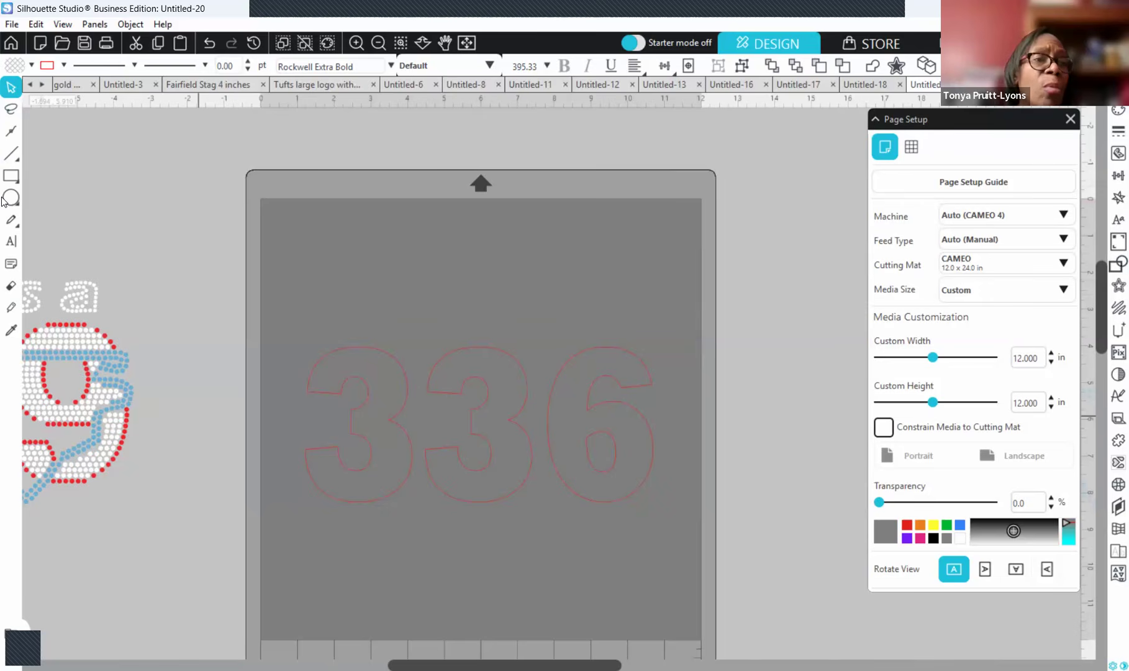
- Add a second text 336 above the large numbers and enlarge it to about 5.8 in wide
{"action": "left_click", "coordinate": [10, 244]}
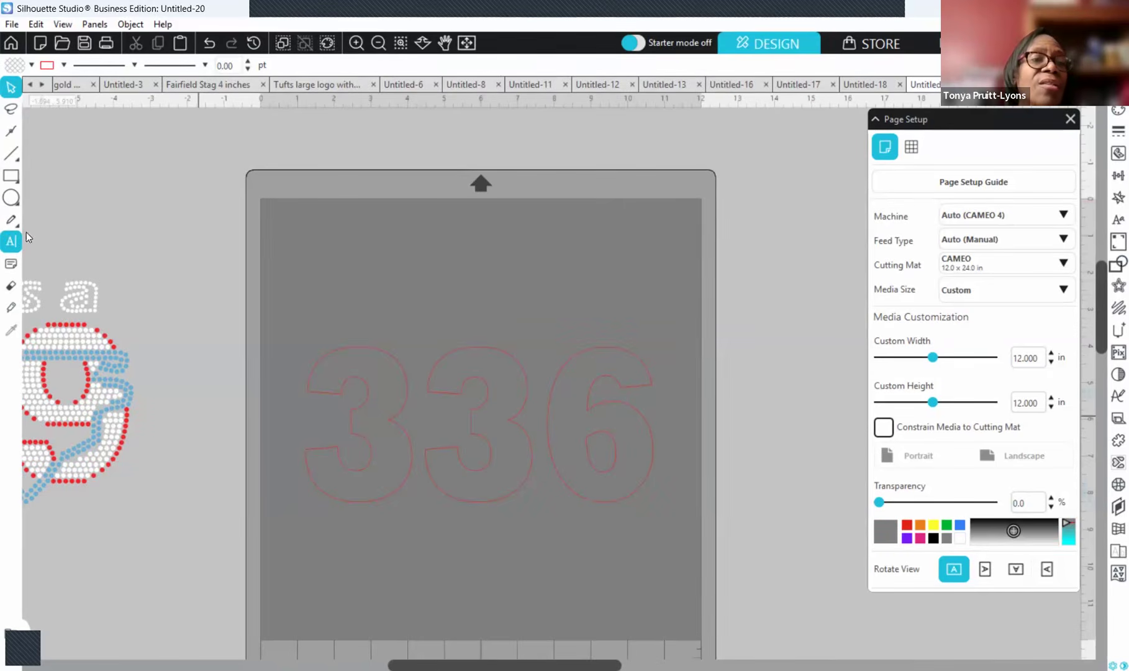
{"action": "left_click", "coordinate": [359, 261]}
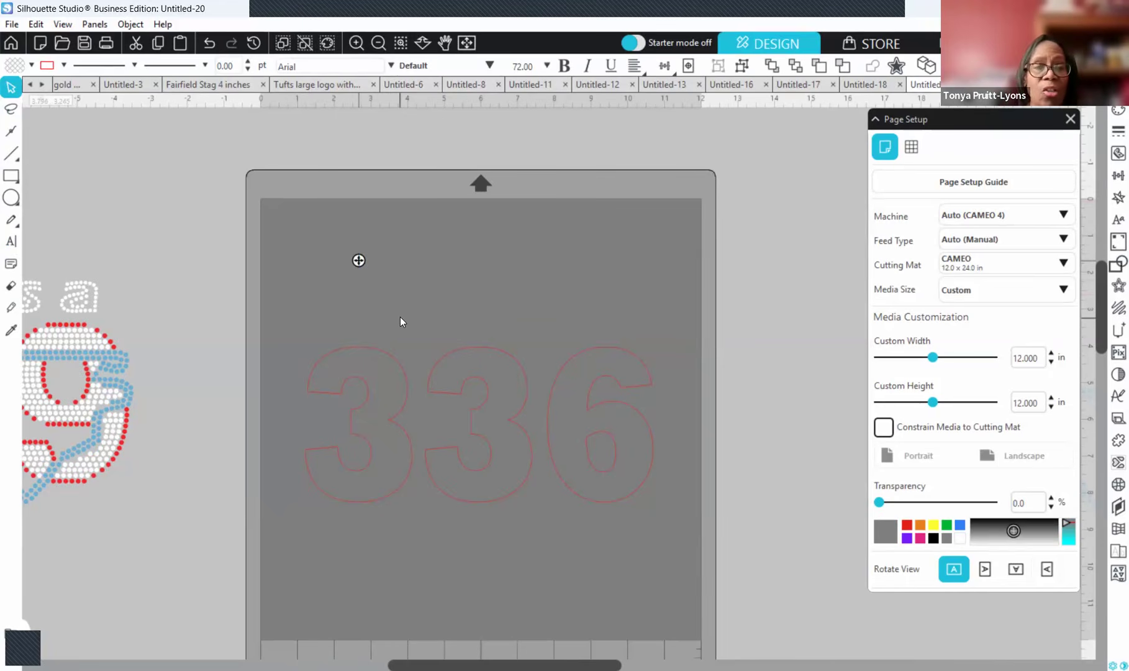
{"action": "type", "text": "336"}
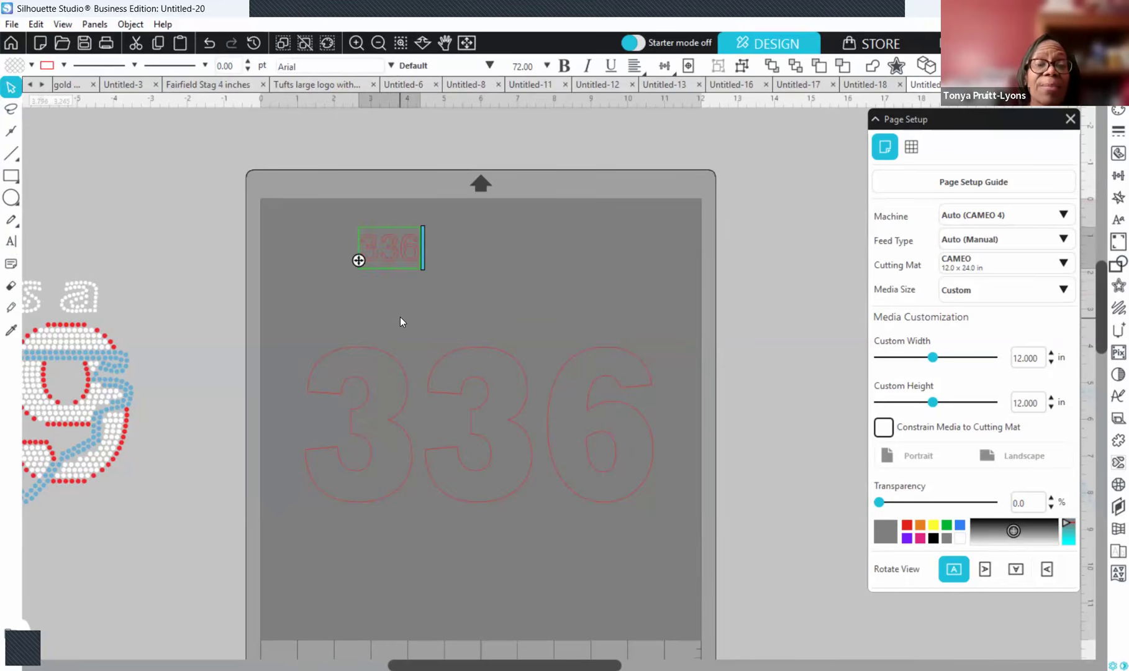
{"action": "key", "text": "Return"}
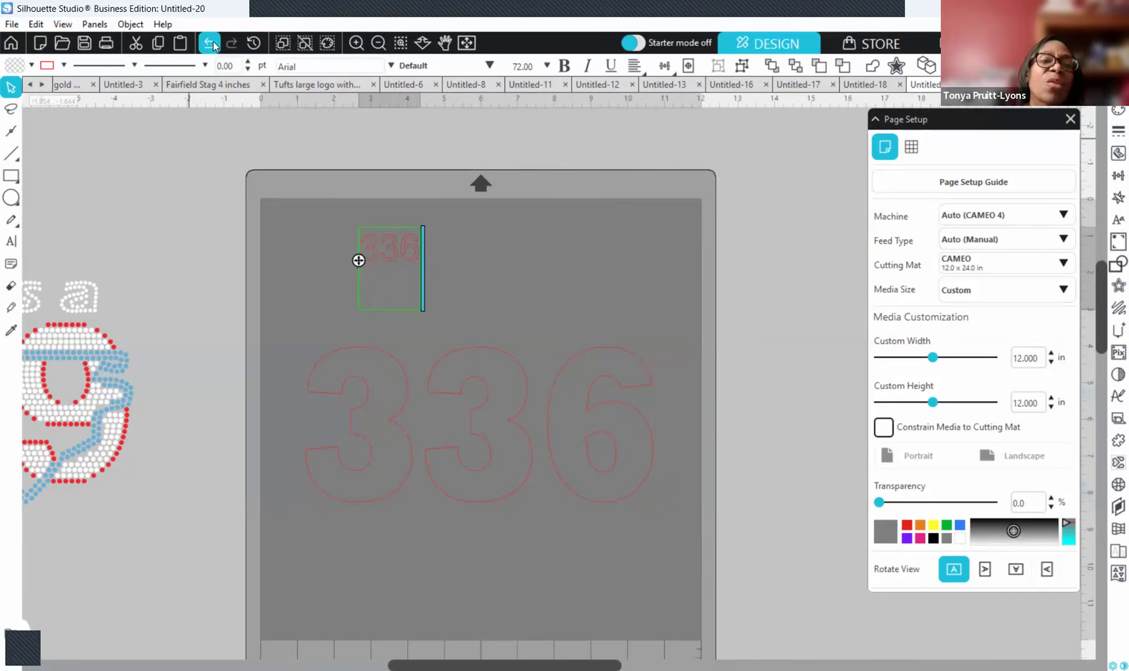
{"action": "left_click", "coordinate": [526, 258]}
{"action": "left_click", "coordinate": [404, 261]}
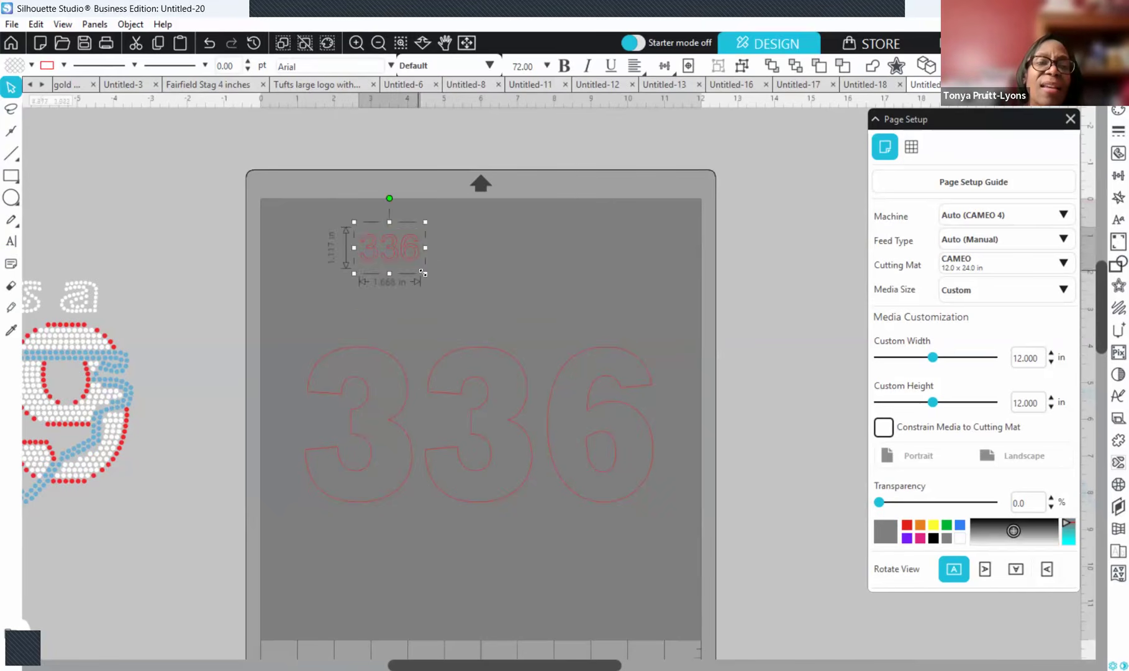
{"action": "left_click_drag", "start_coordinate": [426, 267], "coordinate": [577, 315]}
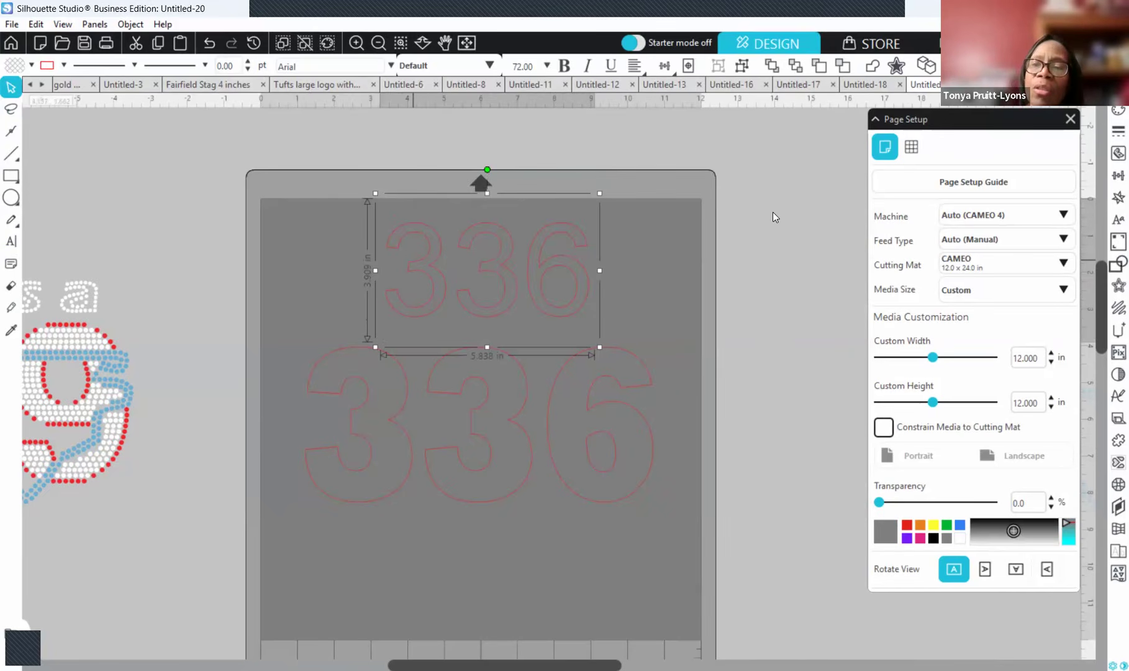
- Set the added upper 336 text in Rockwell Extra Bold and delete that text
{"action": "left_click", "coordinate": [1113, 222]}
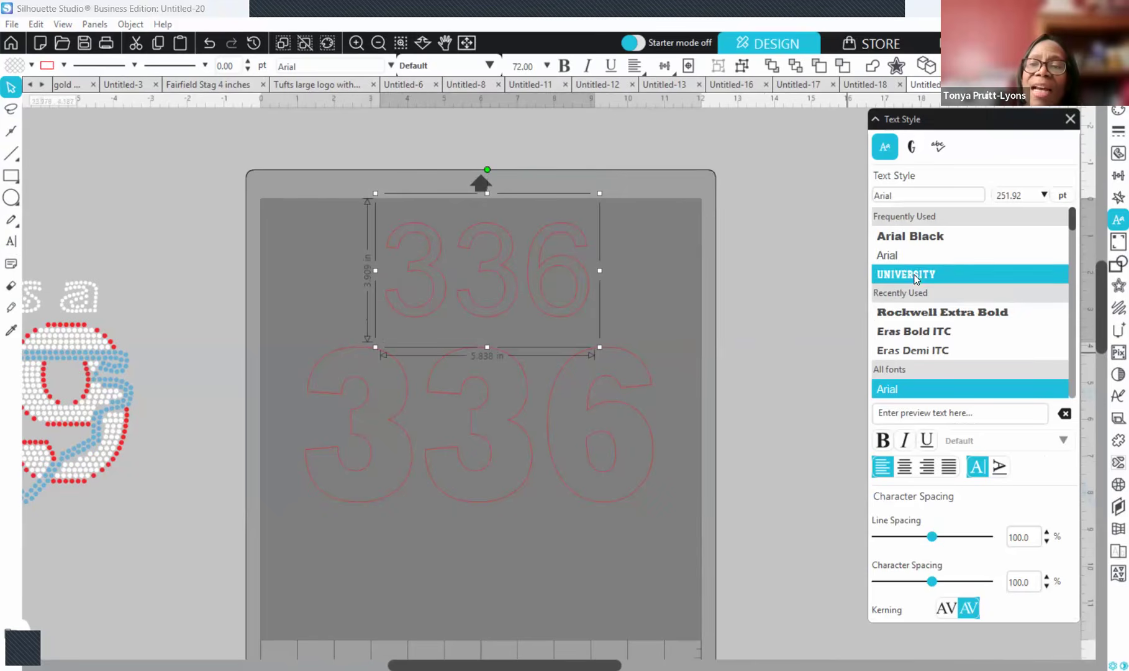
{"action": "left_click", "coordinate": [977, 312]}
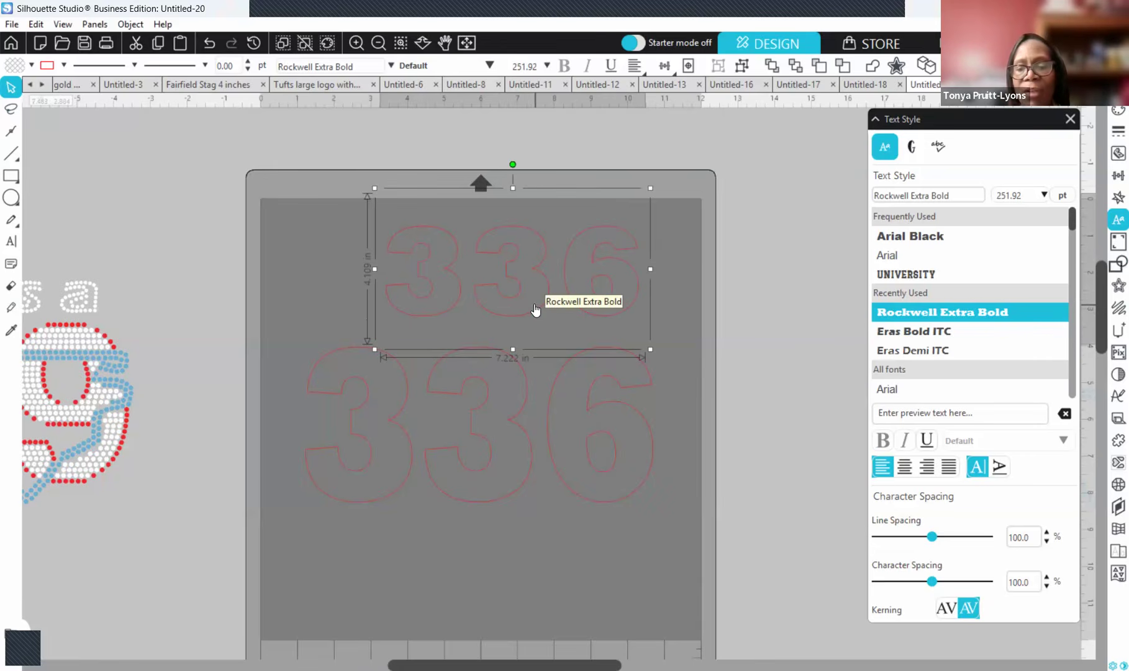
{"action": "key", "text": "Delete"}
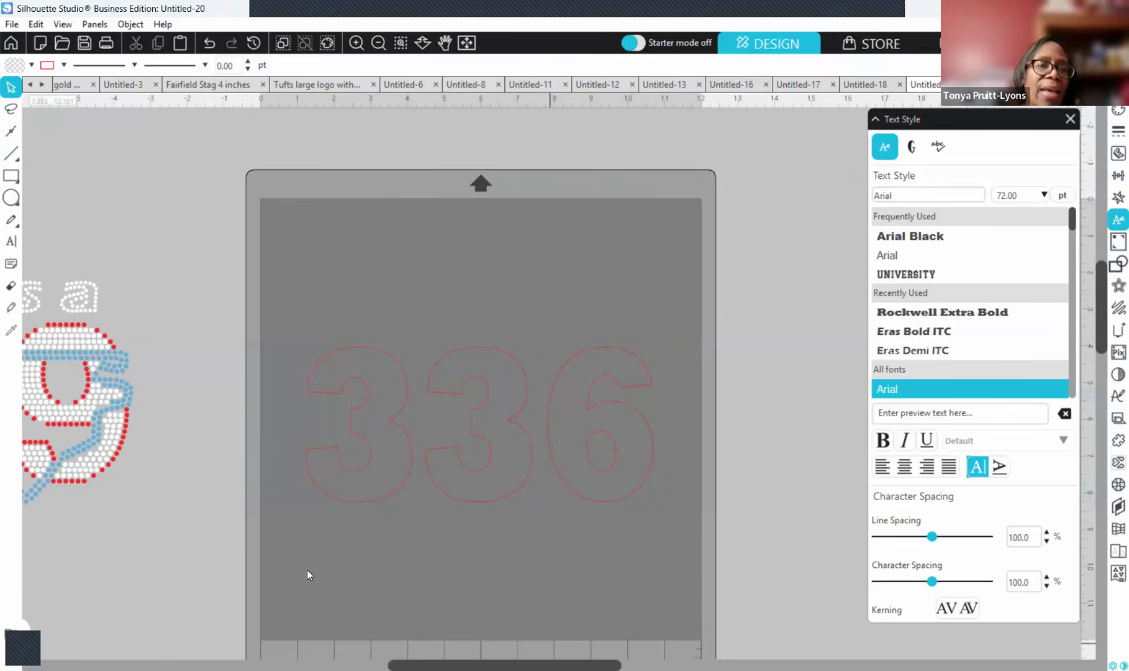
- Place the finished 919 rhinestone design on the page over the 336 numbers for comparison
{"action": "left_click", "coordinate": [43, 373]}
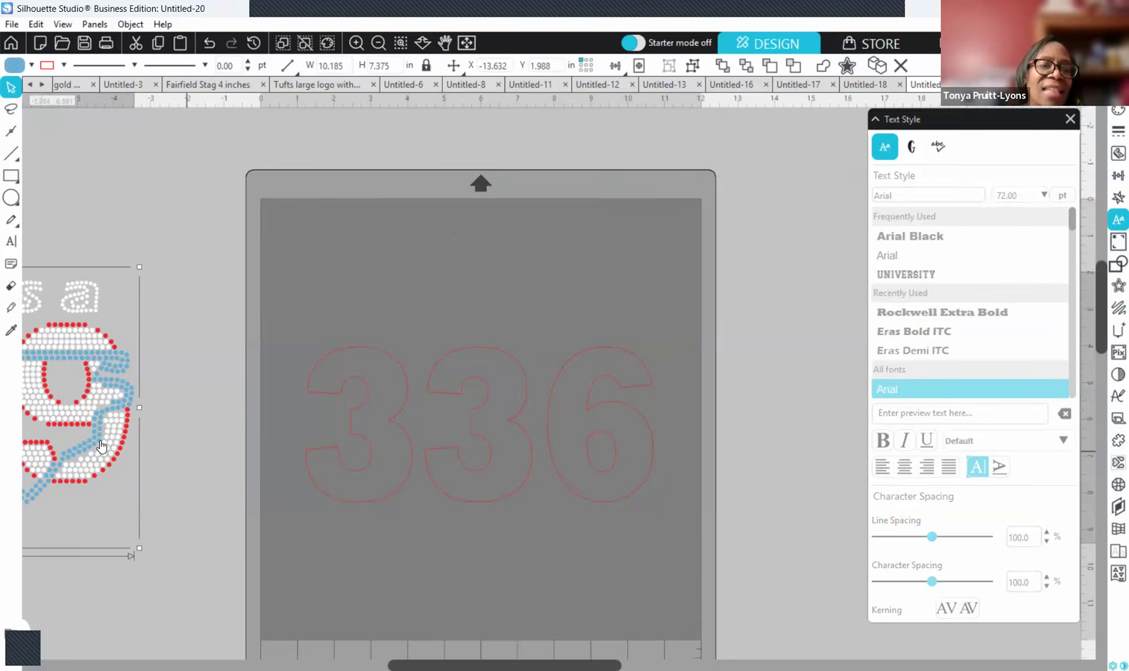
{"action": "left_click", "coordinate": [342, 476]}
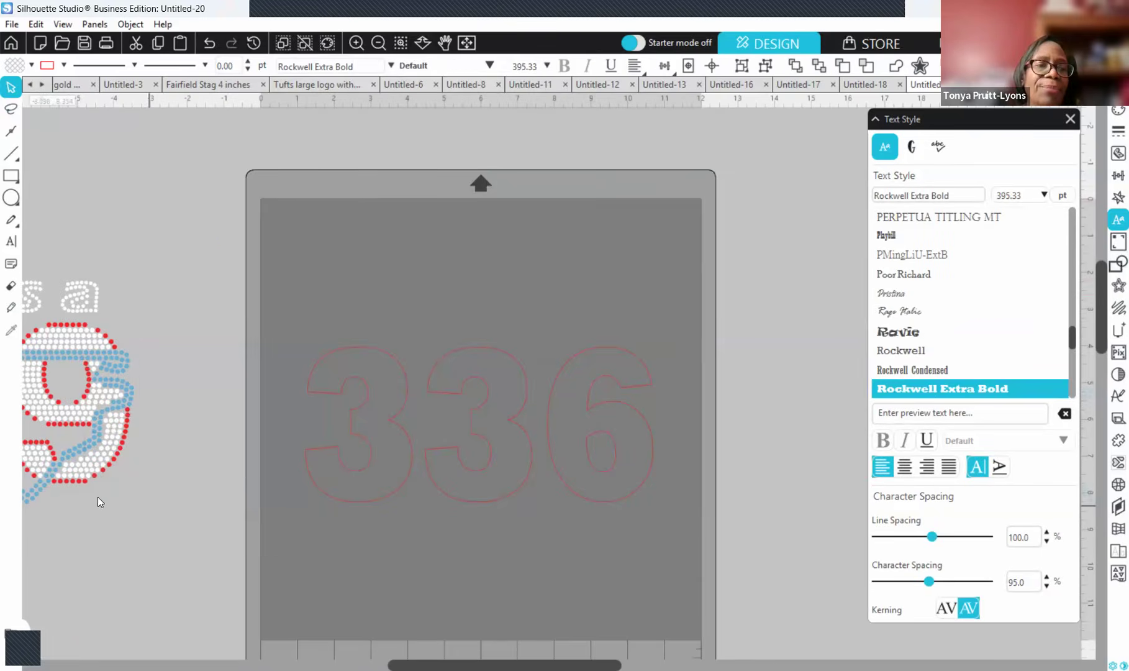
{"action": "left_click_drag", "start_coordinate": [98, 471], "coordinate": [626, 490]}
{"action": "key", "text": "Escape"}
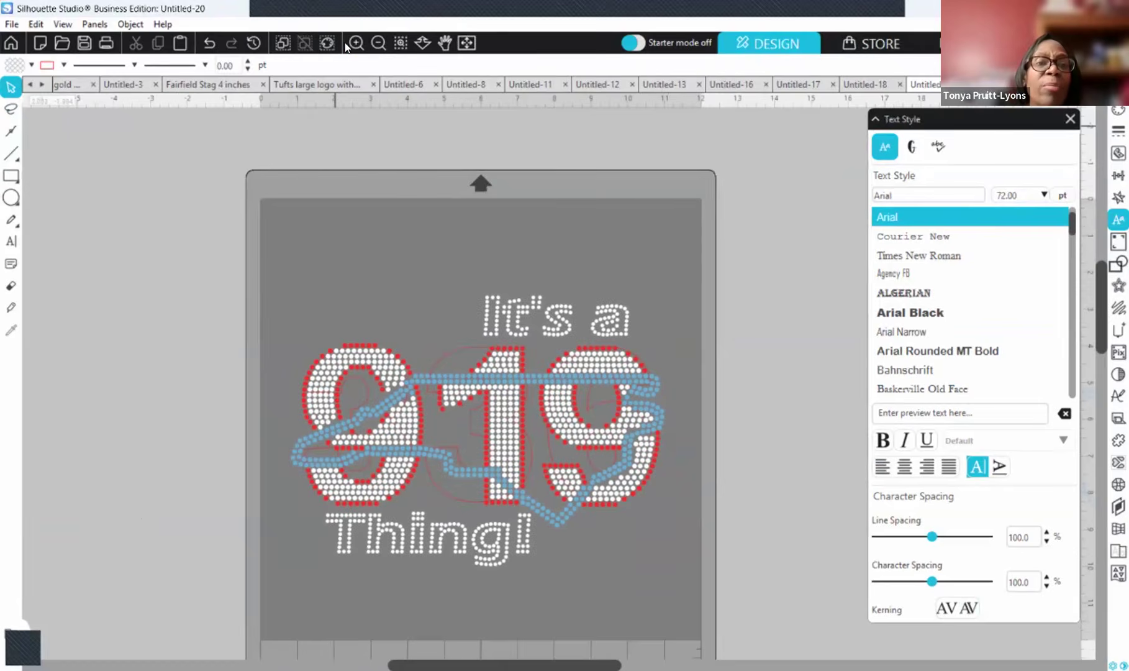
- Examine the 919 rhinestone design up close against the 336 numbers and move it back off the page
{"action": "left_click", "coordinate": [345, 42]}
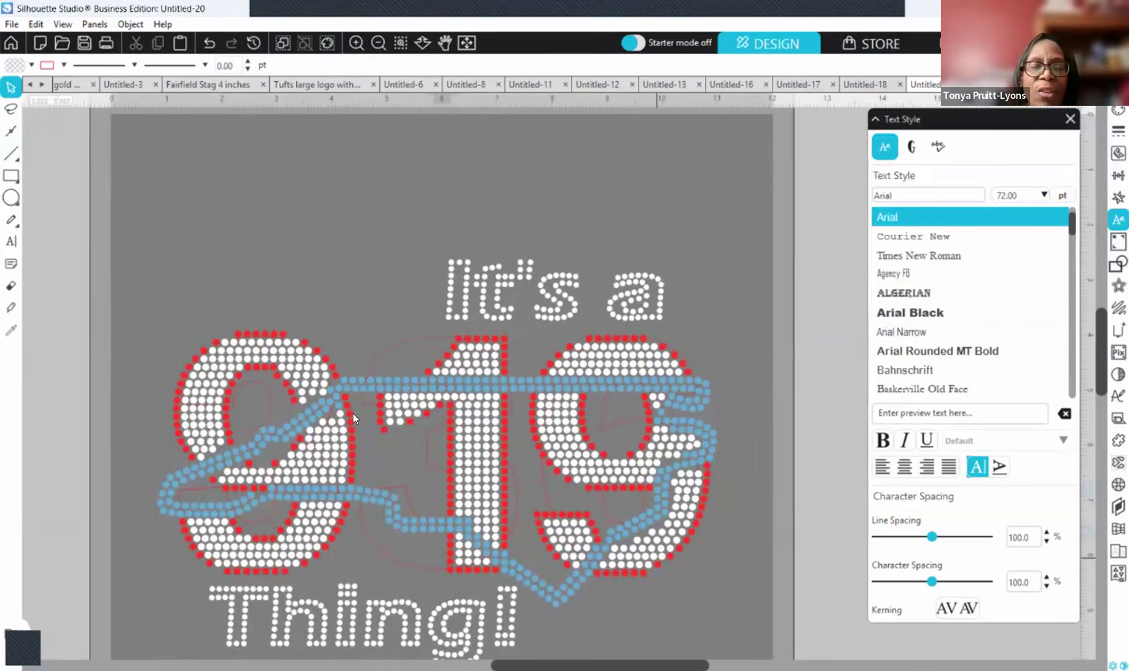
{"action": "mouse_move", "coordinate": [683, 538]}
{"action": "left_mouse_down"}
{"action": "mouse_move", "coordinate": [693, 534]}
{"action": "mouse_move", "coordinate": [682, 537]}
{"action": "left_mouse_up"}
{"action": "left_click_drag", "start_coordinate": [683, 533], "coordinate": [686, 533]}
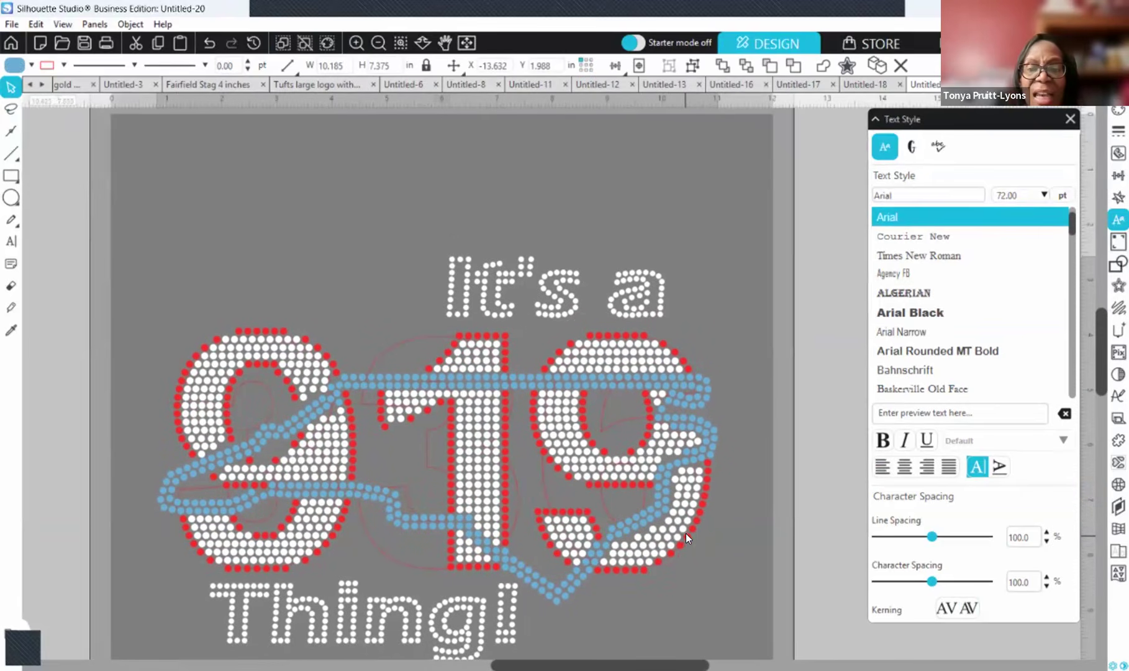
{"action": "left_click", "coordinate": [305, 43]}
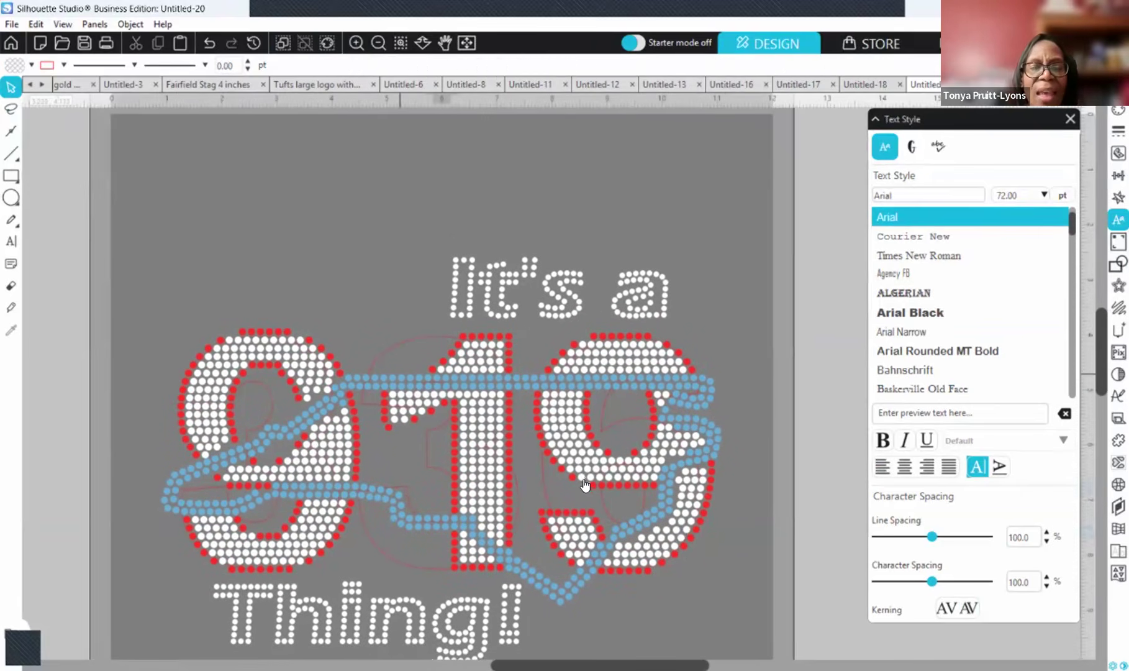
{"action": "left_click", "coordinate": [378, 43]}
{"action": "left_click_drag", "start_coordinate": [609, 495], "coordinate": [51, 459]}
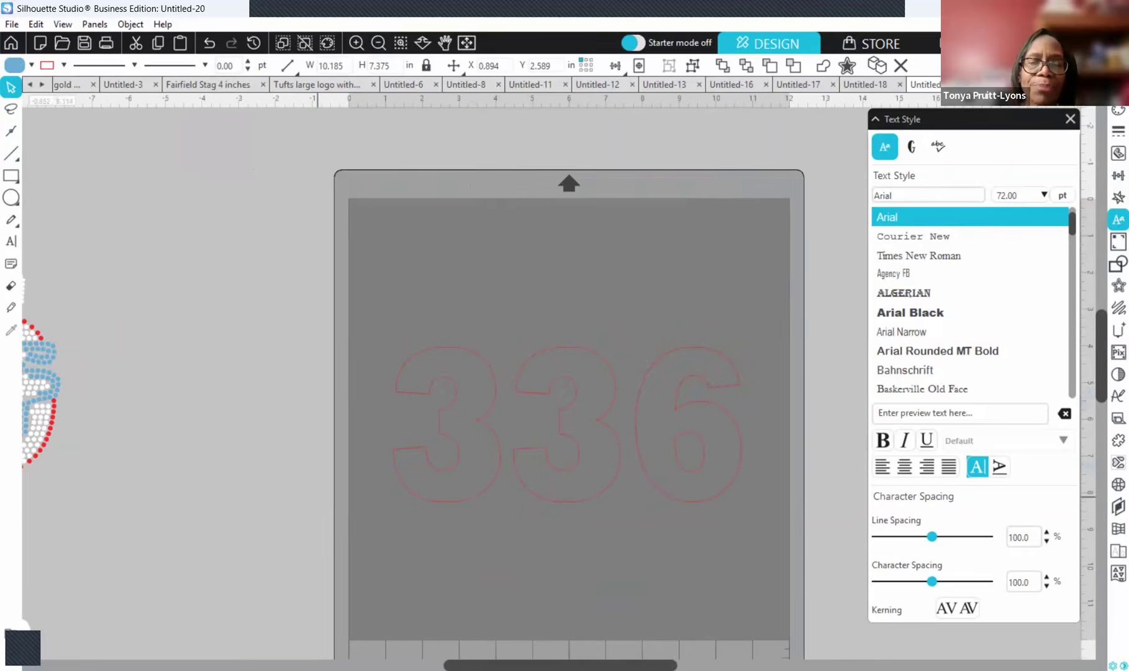
- Move the 336 numbers slightly higher on the page
{"action": "left_click", "coordinate": [614, 646]}
{"action": "left_click_drag", "start_coordinate": [614, 665], "coordinate": [639, 666]}
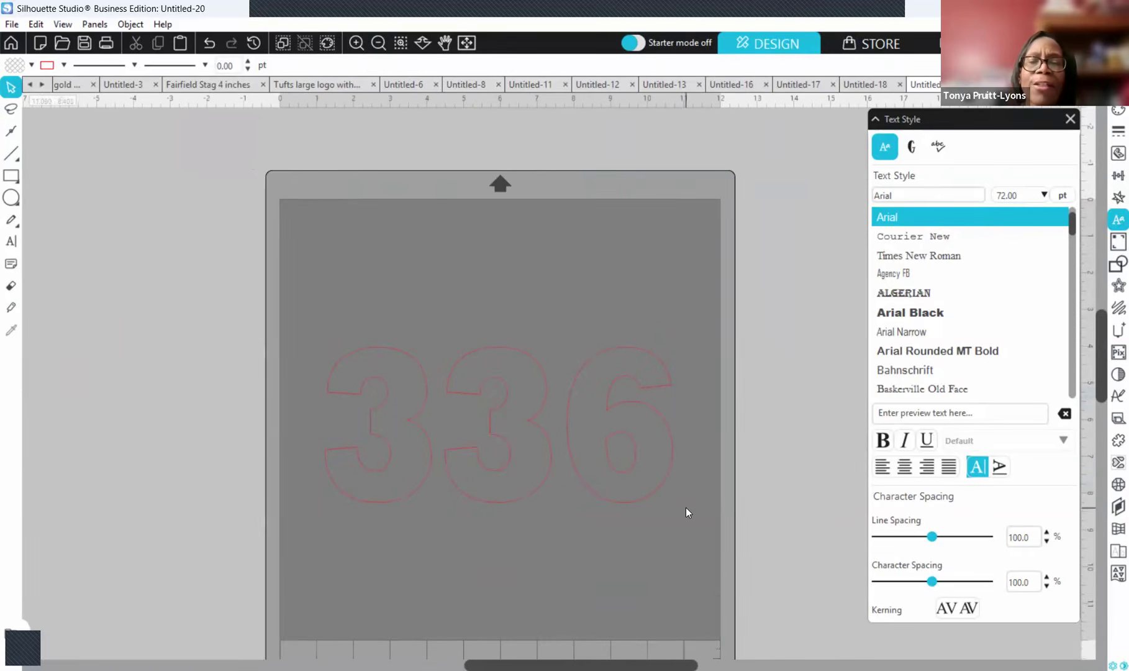
{"action": "scroll", "coordinate": [686, 508], "scroll_direction": "down", "scroll_amount": 1}
{"action": "left_click_drag", "start_coordinate": [314, 278], "coordinate": [641, 421]}
{"action": "left_click", "coordinate": [564, 547]}
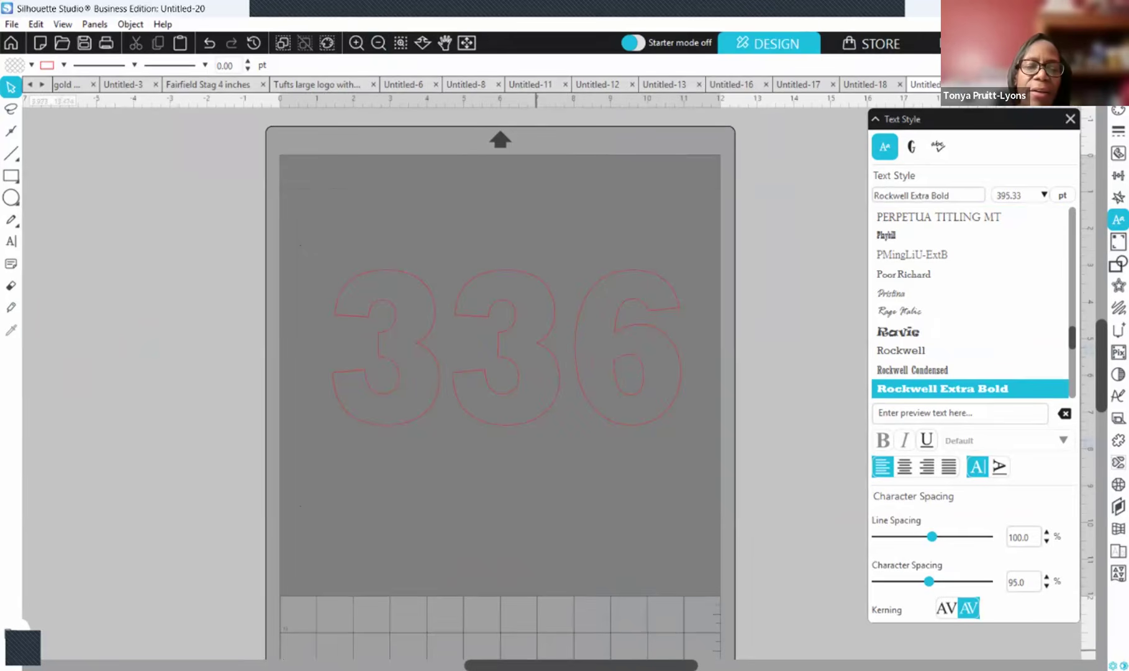
- Move the red double-line state outline closer to the page, keeping it clear of the 336 numbers
{"action": "left_click_drag", "start_coordinate": [536, 666], "coordinate": [638, 665]}
{"action": "left_click_drag", "start_coordinate": [770, 230], "coordinate": [525, 264]}
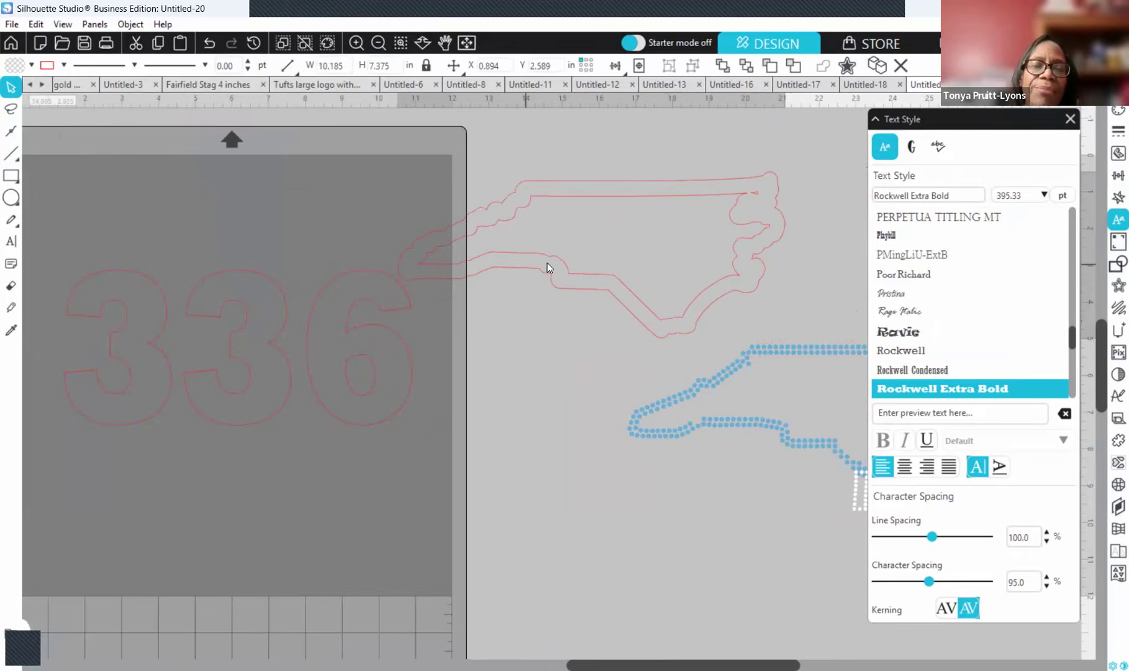
{"action": "left_click", "coordinate": [550, 251]}
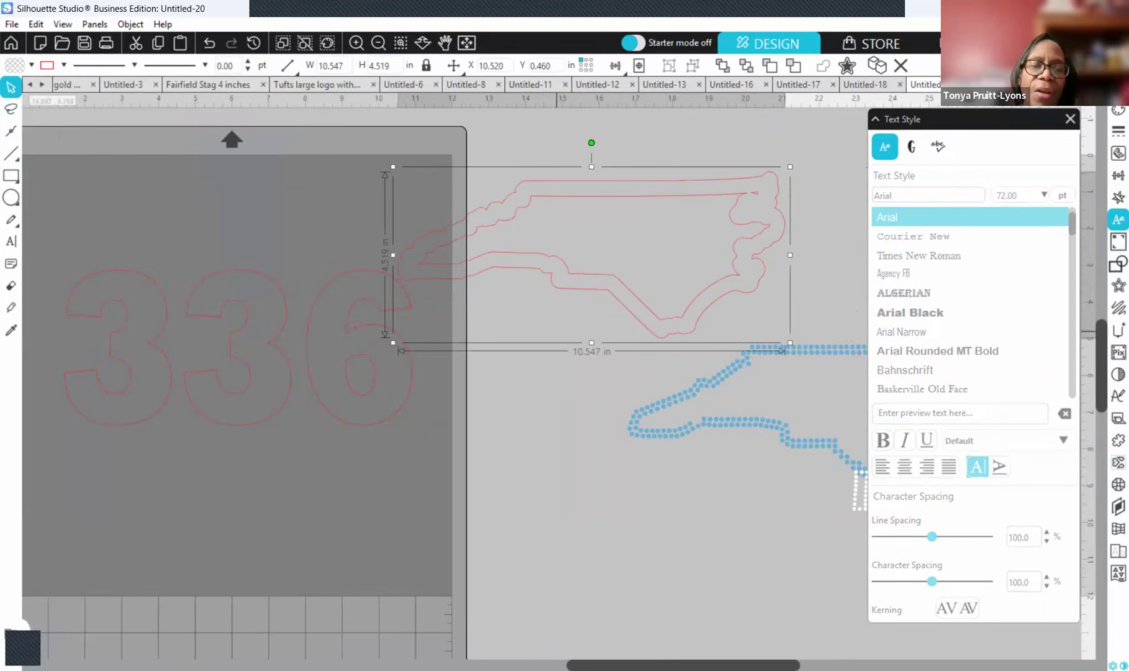
{"action": "left_click_drag", "start_coordinate": [751, 665], "coordinate": [690, 665]}
{"action": "left_click_drag", "start_coordinate": [810, 314], "coordinate": [470, 432]}
{"action": "key", "text": "ctrl+z"}
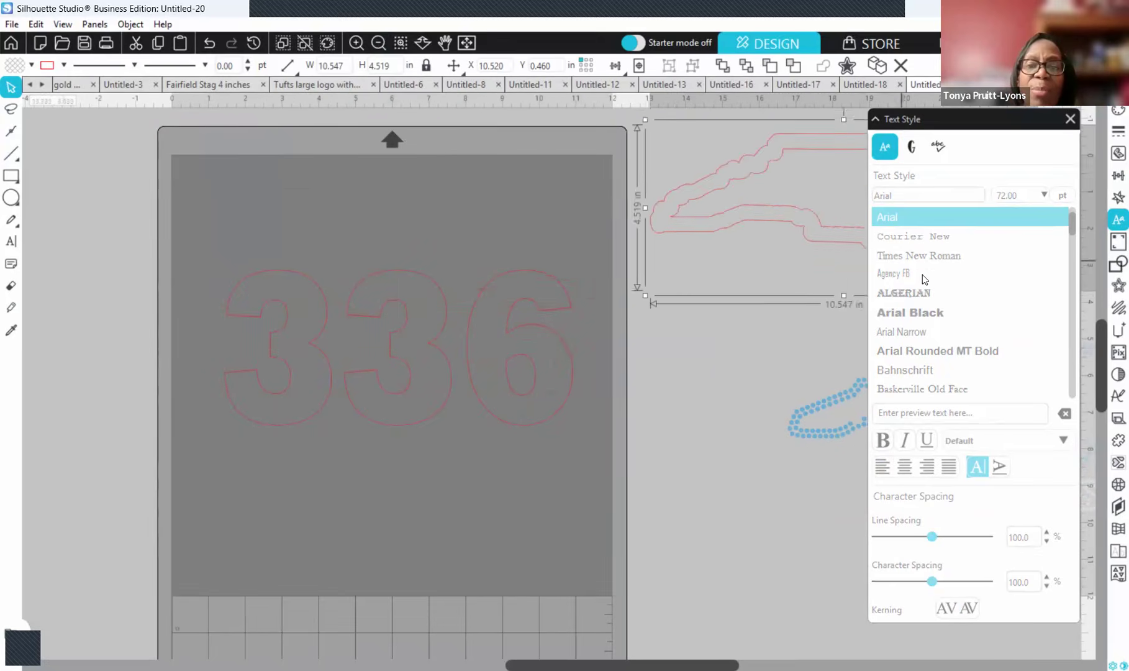
- Move the blue rhinestone state outline onto the page, spanning the 336 numbers
{"action": "left_click_drag", "start_coordinate": [834, 439], "coordinate": [639, 450]}
{"action": "left_click", "coordinate": [684, 499]}
{"action": "left_click_drag", "start_coordinate": [861, 500], "coordinate": [455, 429]}
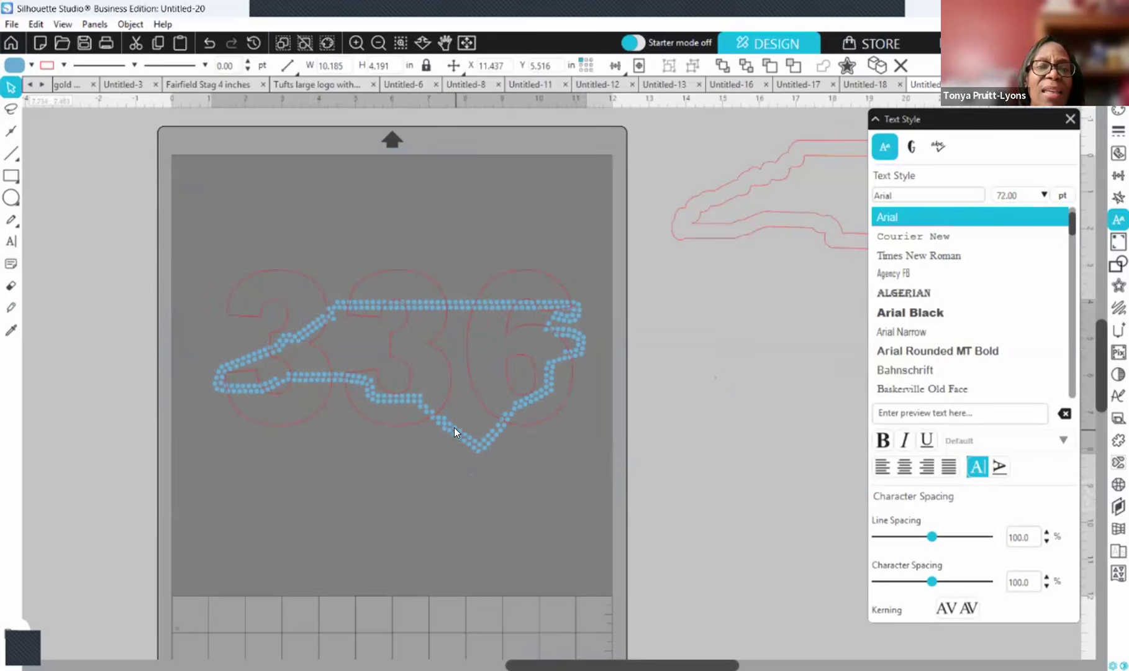
{"action": "left_click", "coordinate": [655, 340]}
- Align the red state outline over the blue rhinestone outline on the 336 numbers and move the blue one off the page
{"action": "left_click", "coordinate": [834, 234]}
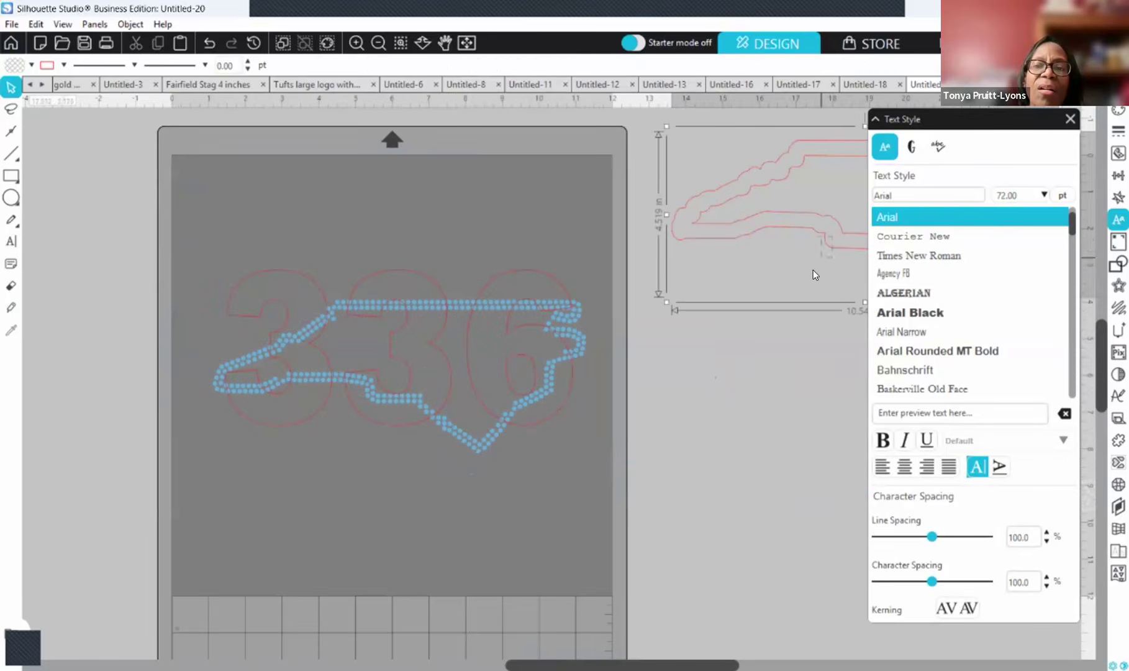
{"action": "left_click_drag", "start_coordinate": [808, 281], "coordinate": [725, 302]}
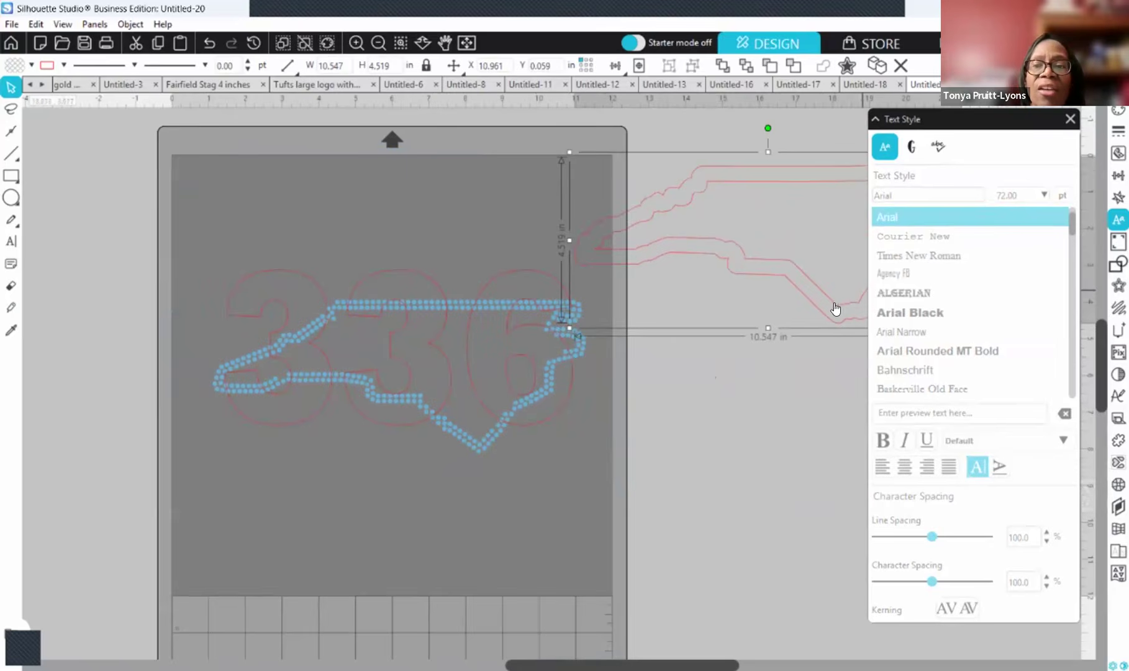
{"action": "left_click_drag", "start_coordinate": [835, 308], "coordinate": [473, 428]}
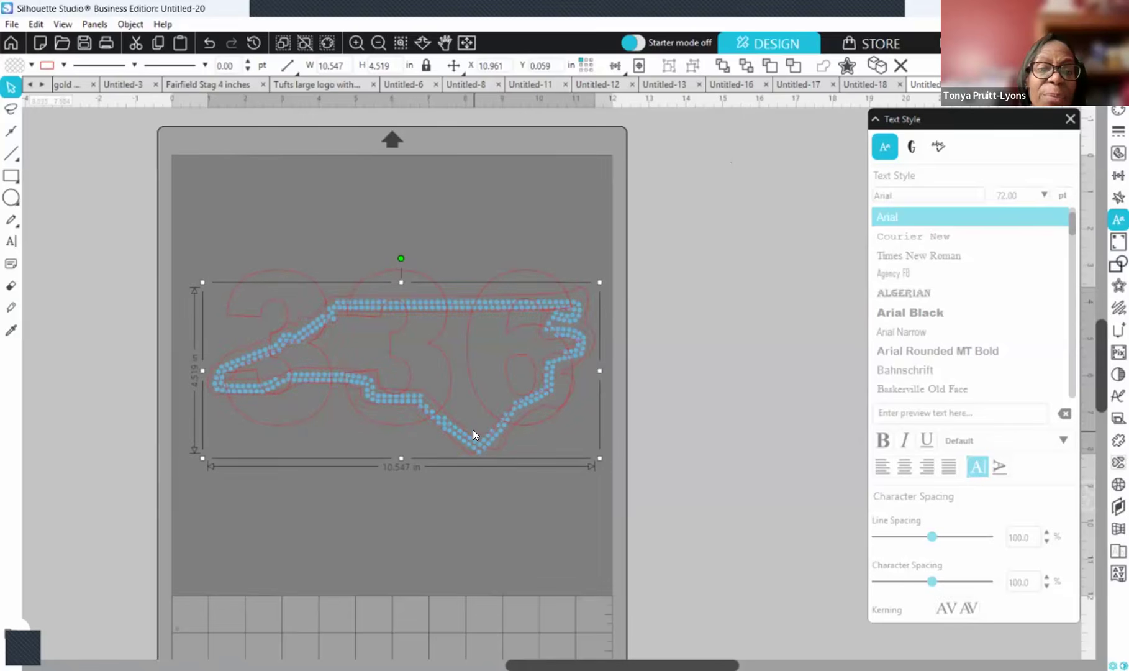
{"action": "left_click_drag", "start_coordinate": [472, 430], "coordinate": [1074, 388]}
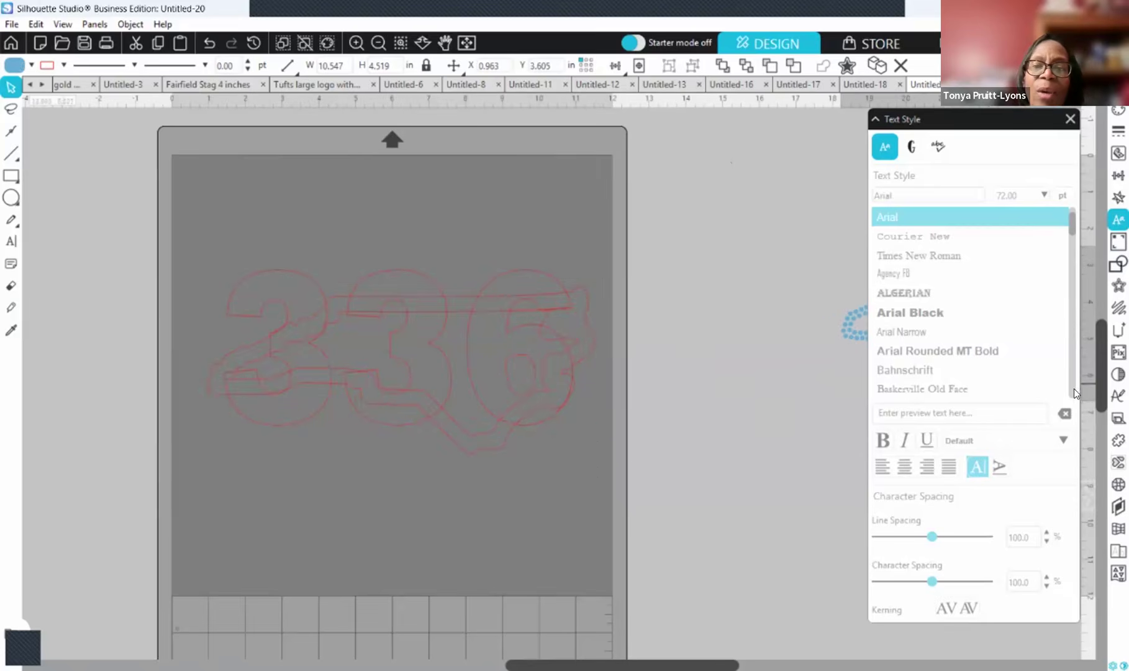
{"action": "left_click", "coordinate": [666, 498]}
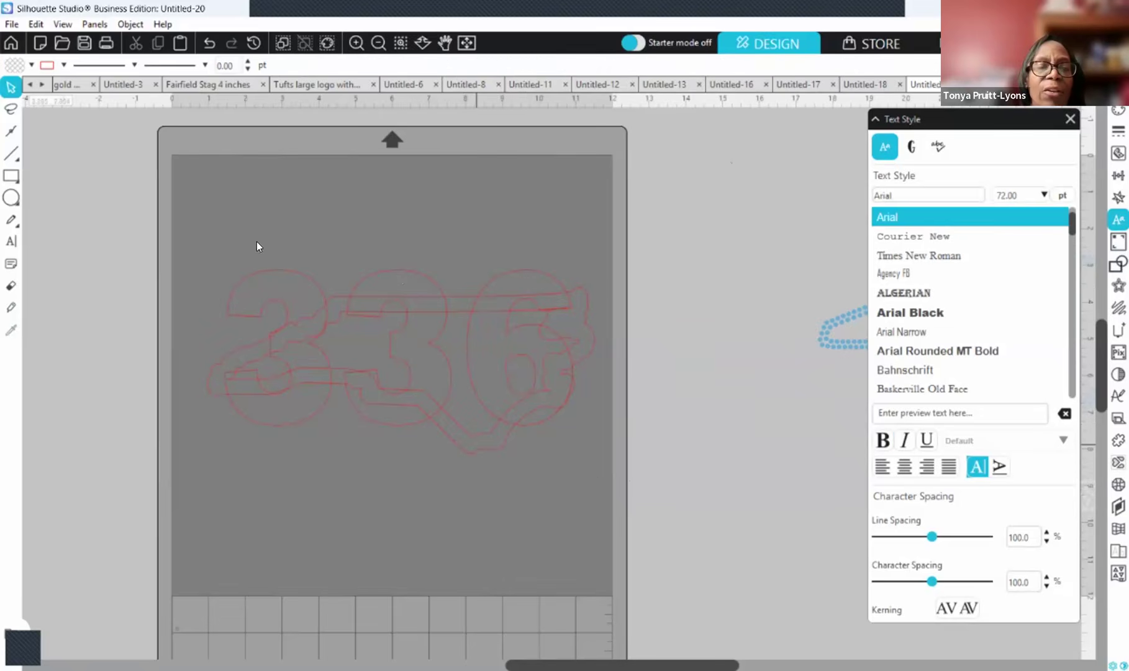
- Fill the 336 numbers with white
{"action": "left_click", "coordinate": [297, 278]}
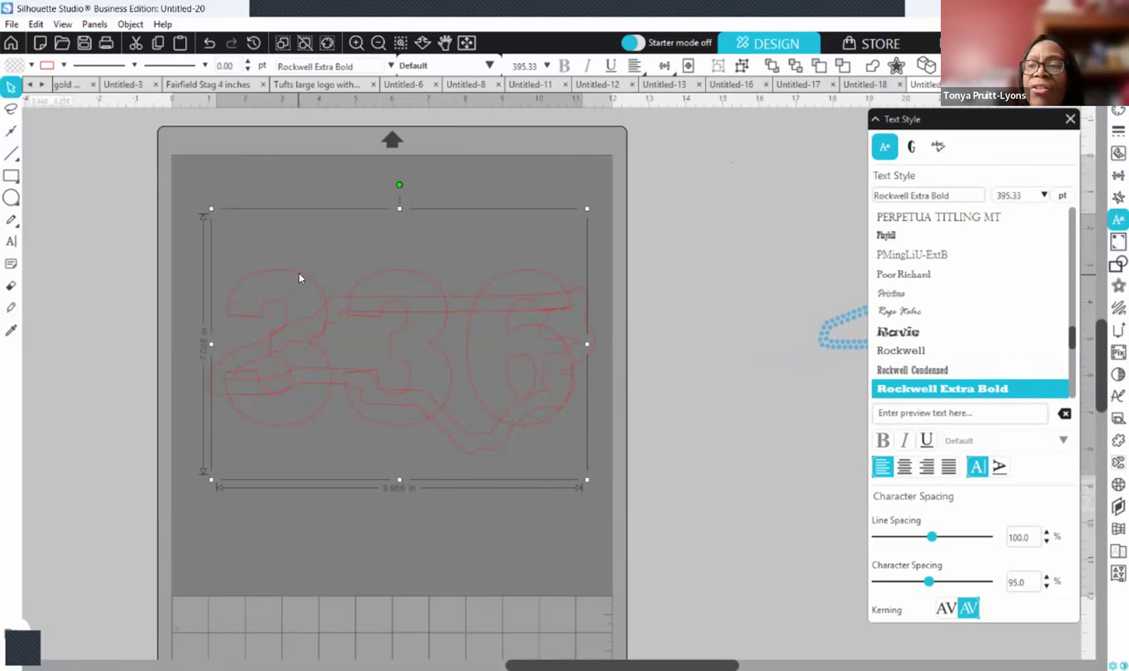
{"action": "left_click", "coordinate": [1108, 107]}
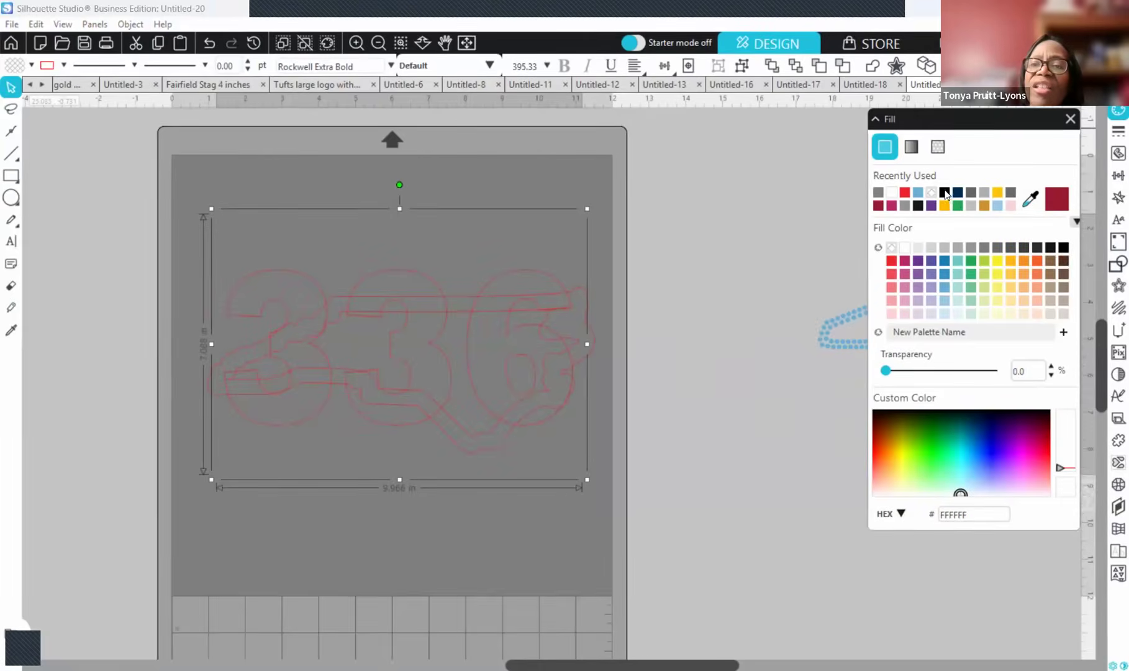
{"action": "left_click", "coordinate": [892, 192]}
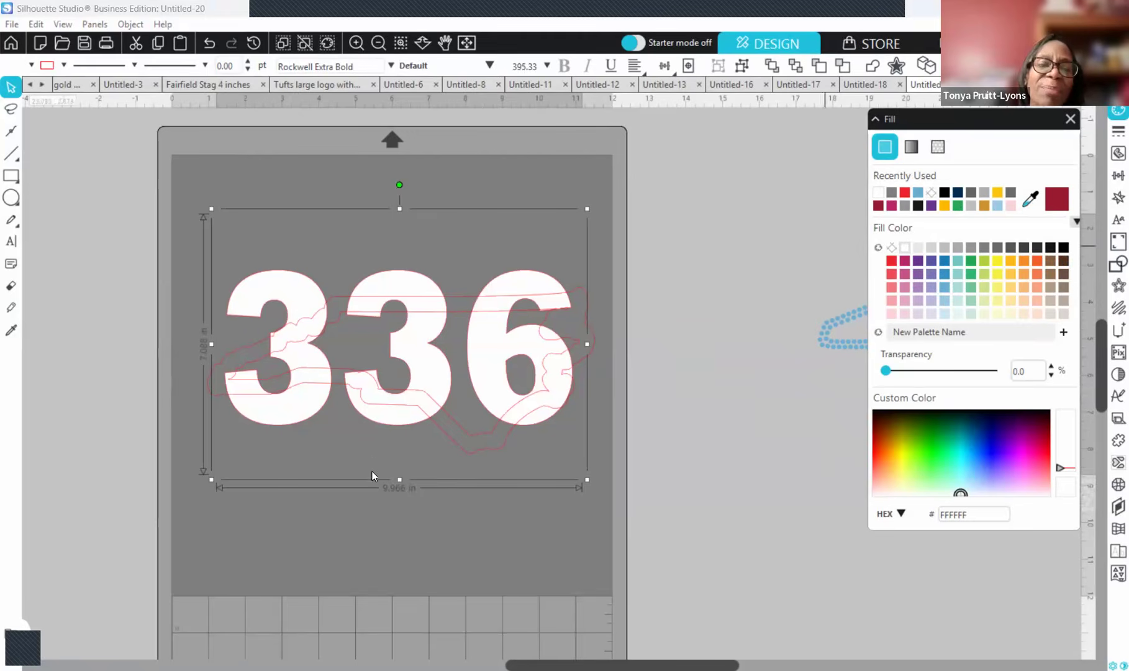
- Fill the red double-line state outline across the 336 numbers with the yellow-orange colour FDC60B
{"action": "left_click", "coordinate": [488, 448]}
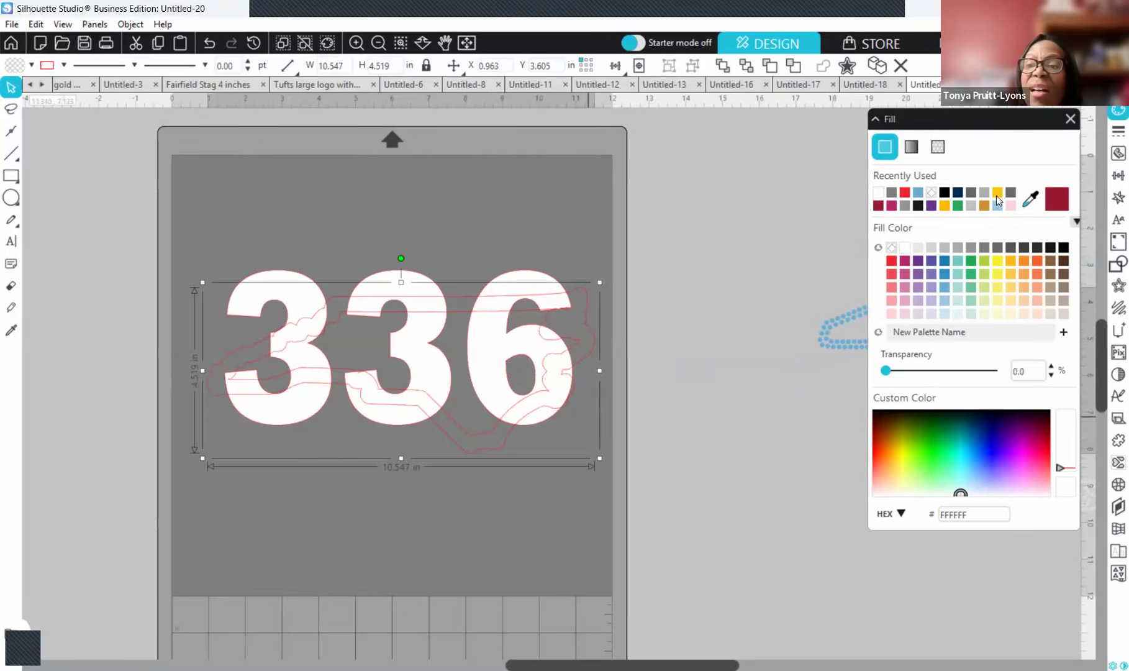
{"action": "left_click", "coordinate": [997, 193]}
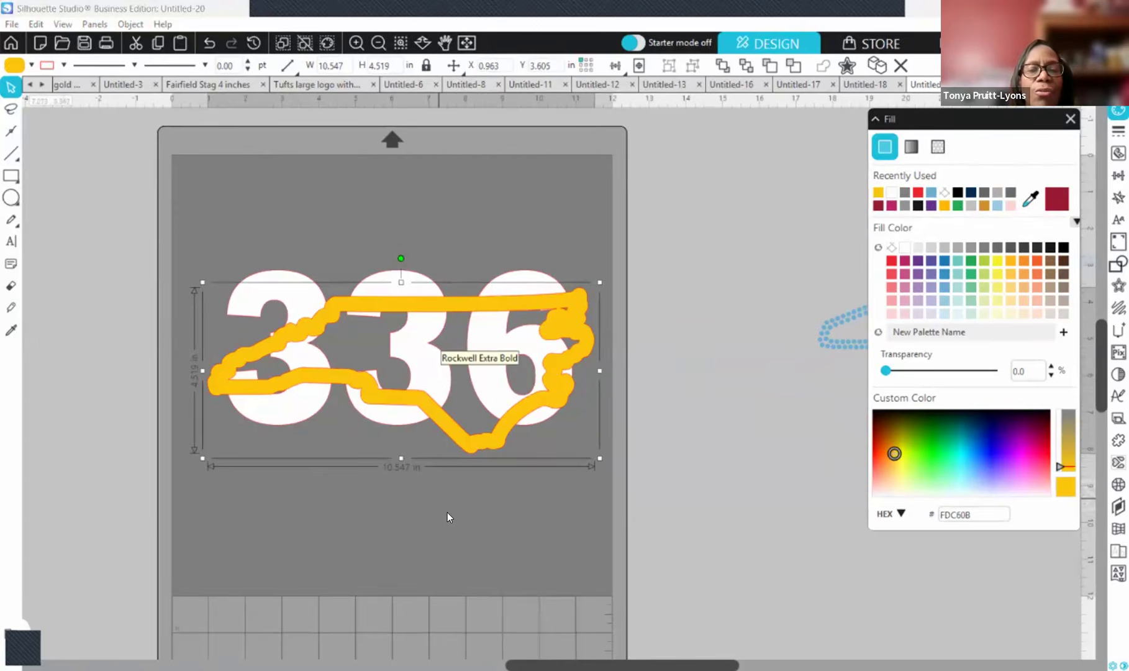
{"action": "left_click", "coordinate": [217, 306]}
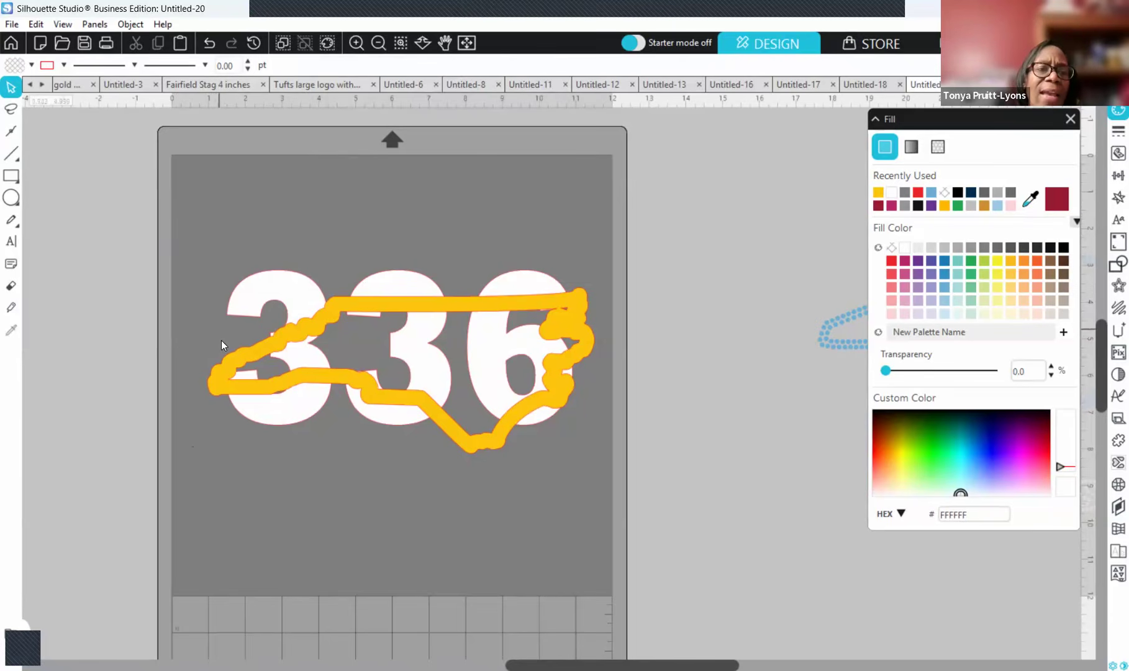
- Cut the yellow state outline out of the 336 numbers with Subtract All and move the yellow outline off the page
{"action": "left_click", "coordinate": [227, 420]}
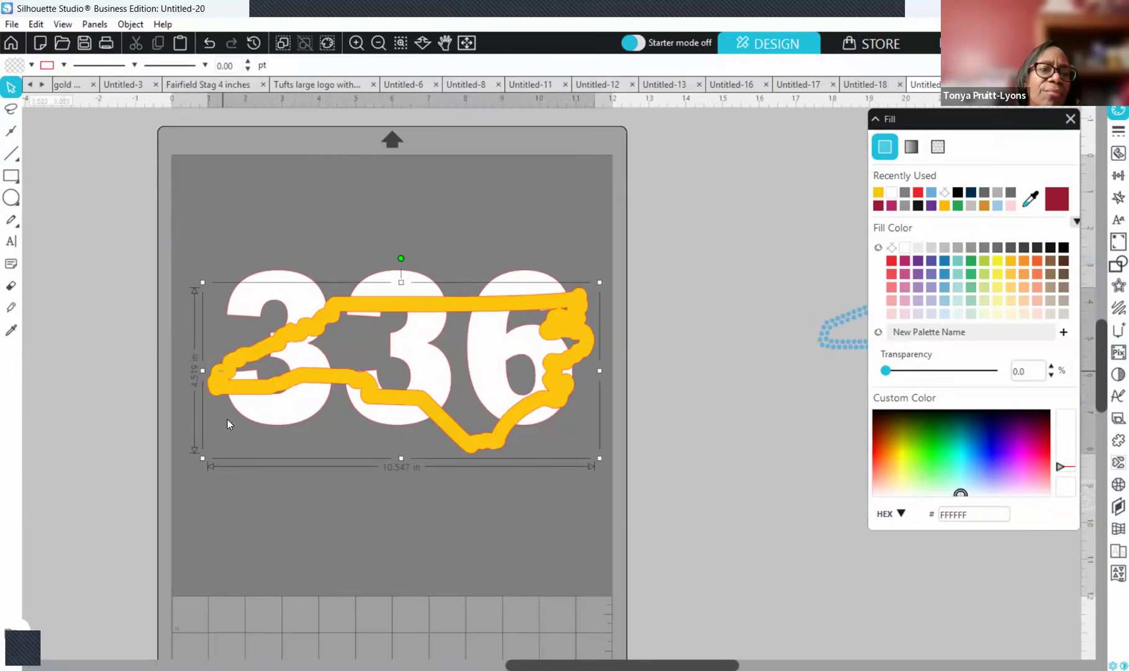
{"action": "left_click_drag", "start_coordinate": [202, 200], "coordinate": [439, 493]}
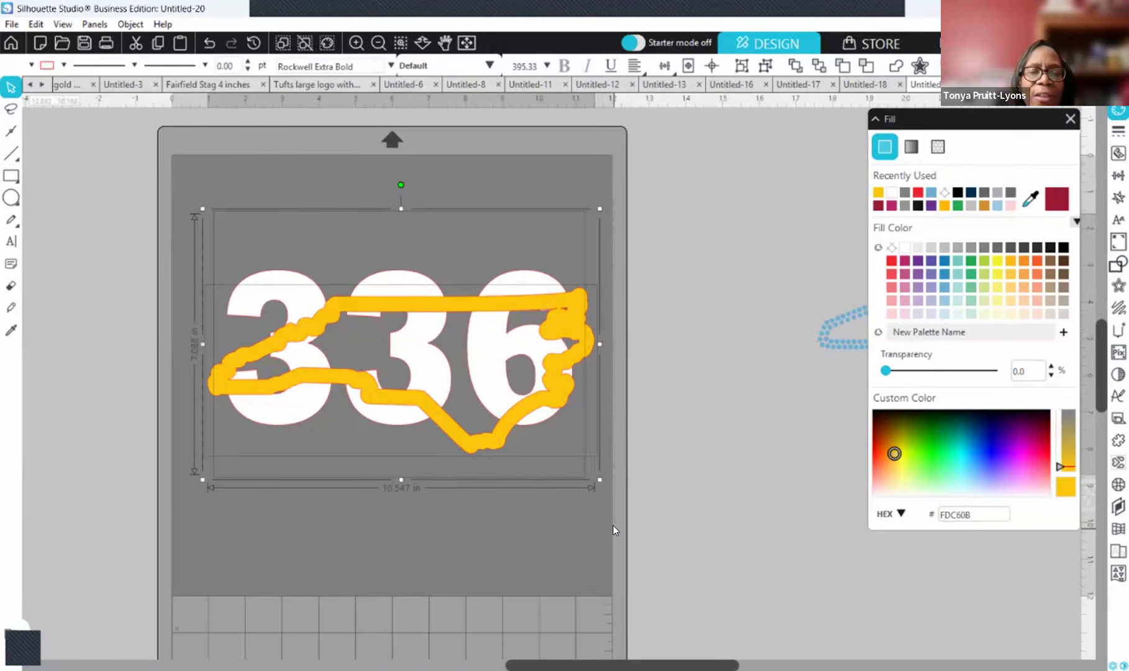
{"action": "left_click", "coordinate": [251, 299]}
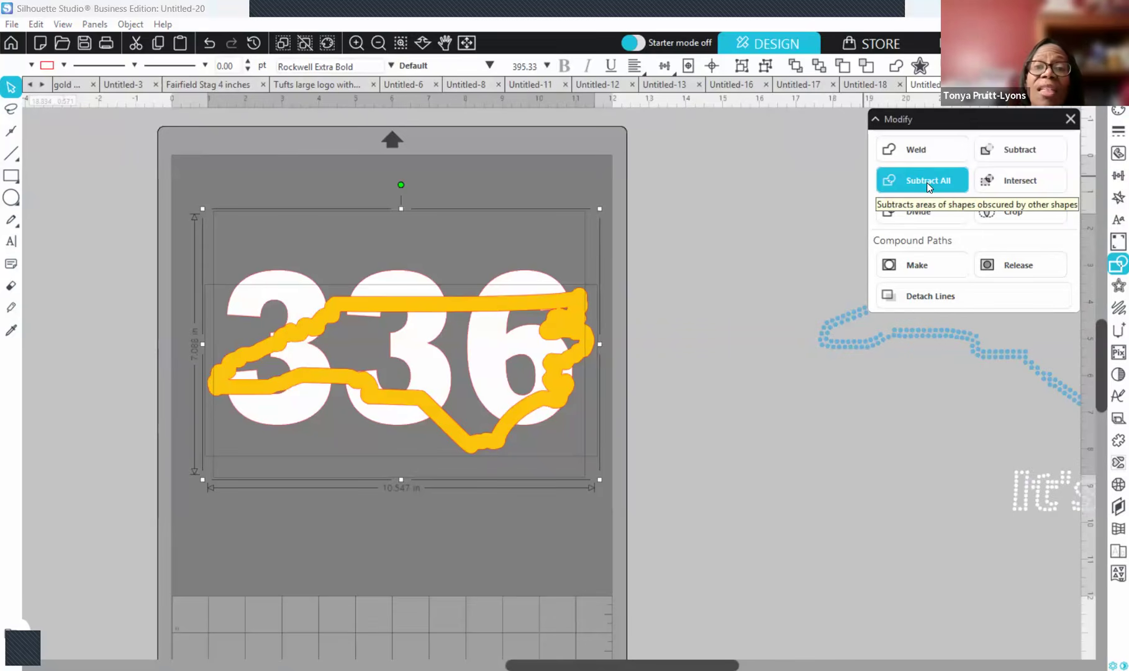
{"action": "left_click", "coordinate": [928, 186]}
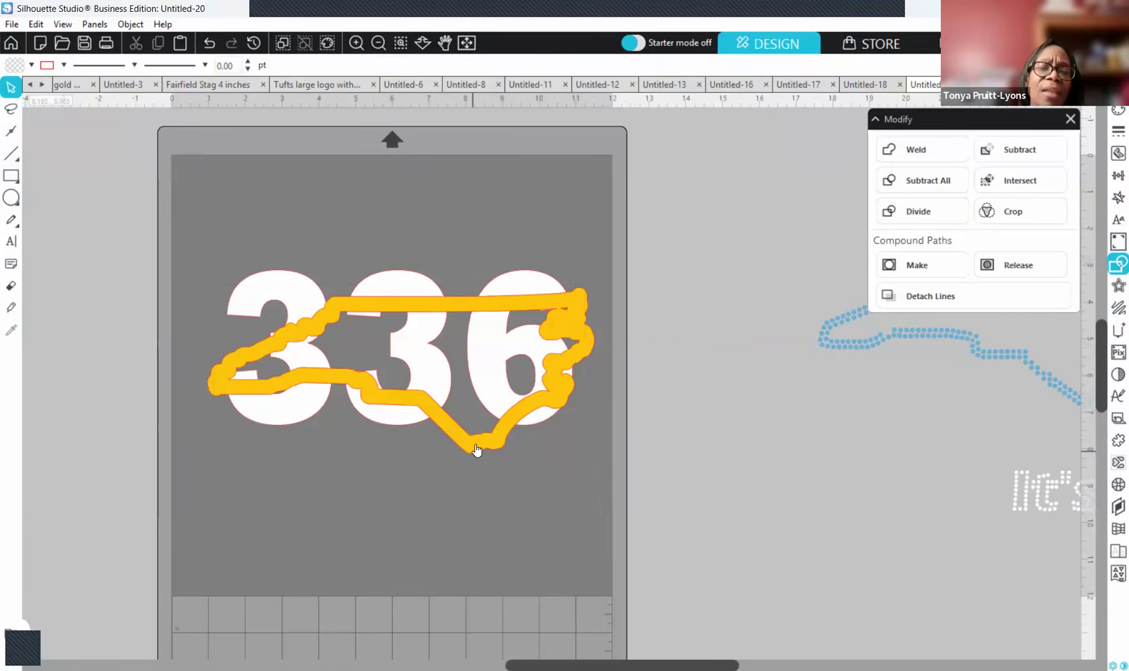
{"action": "left_click_drag", "start_coordinate": [476, 442], "coordinate": [494, 518]}
{"action": "left_click_drag", "start_coordinate": [713, 562], "coordinate": [924, 590]}
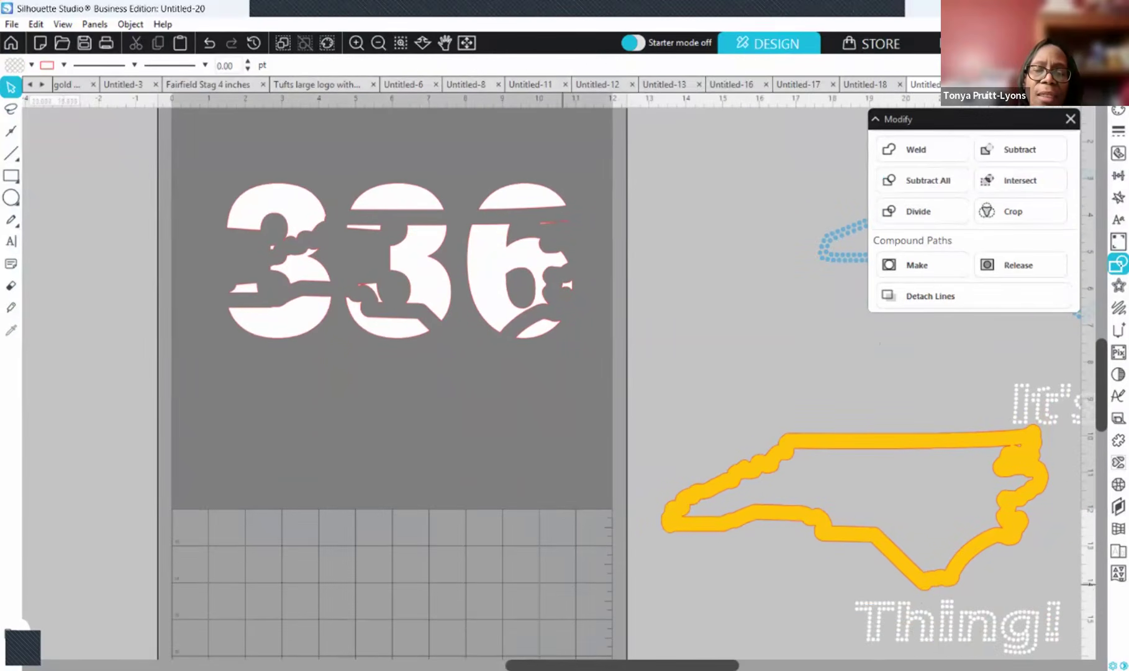
- Move the blue rhinestone state outline onto the page and fit it into the gap cut through the 336 numbers
{"action": "scroll", "coordinate": [605, 448], "scroll_direction": "left", "scroll_amount": 3}
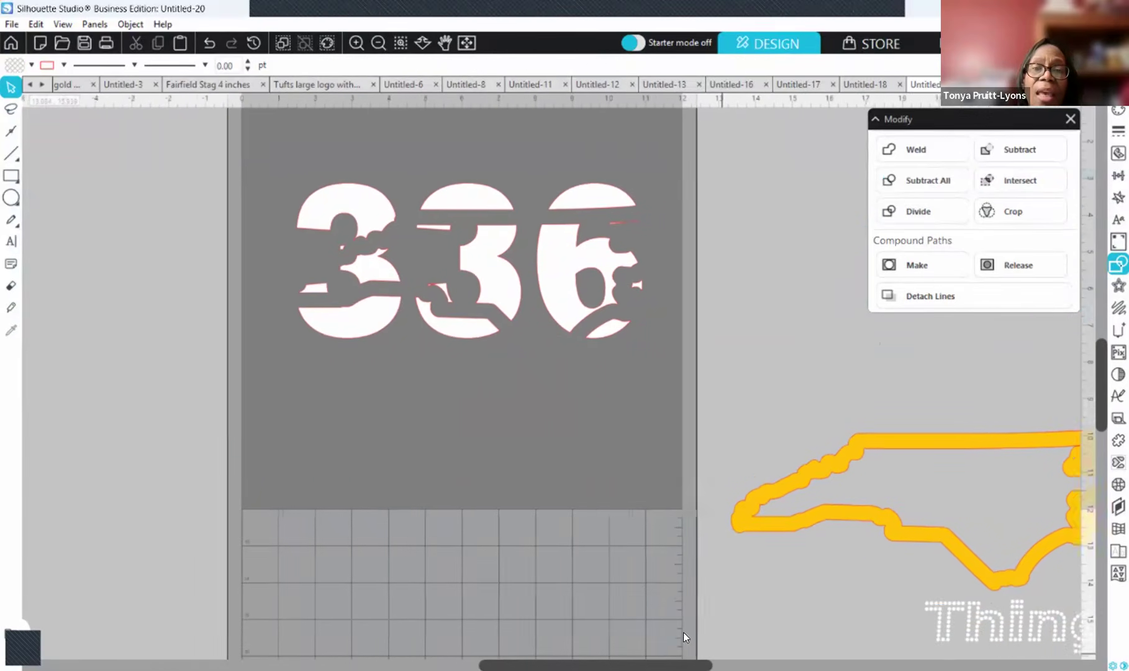
{"action": "scroll", "coordinate": [605, 444], "scroll_direction": "up", "scroll_amount": 2}
{"action": "scroll", "coordinate": [604, 436], "scroll_direction": "up", "scroll_amount": 3}
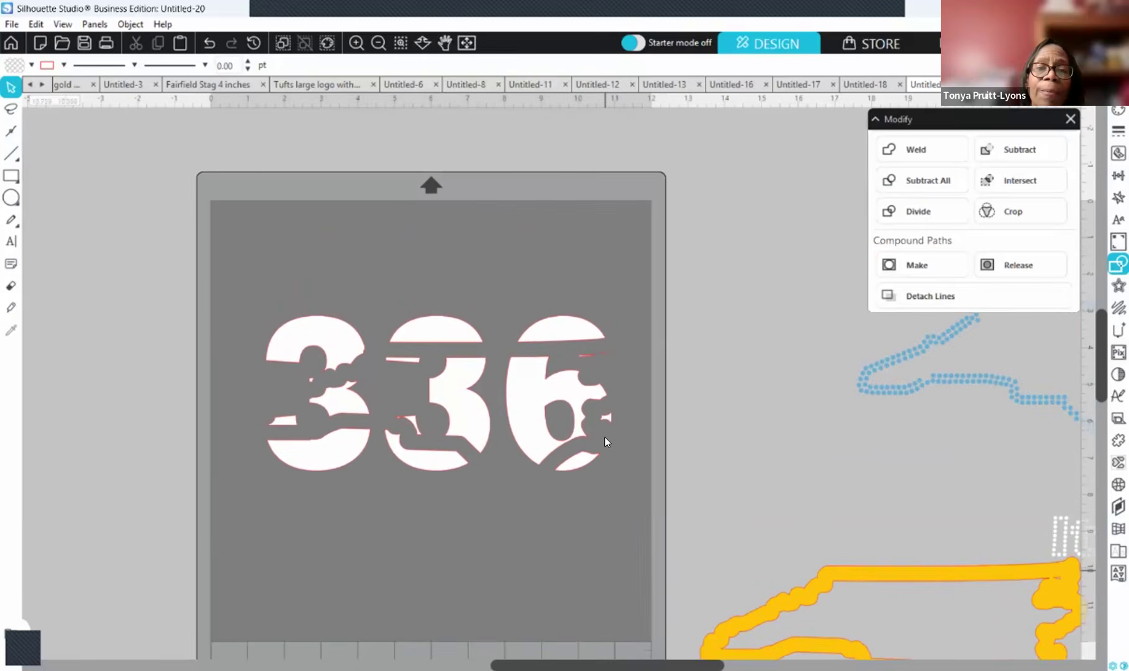
{"action": "left_click_drag", "start_coordinate": [1017, 389], "coordinate": [806, 417]}
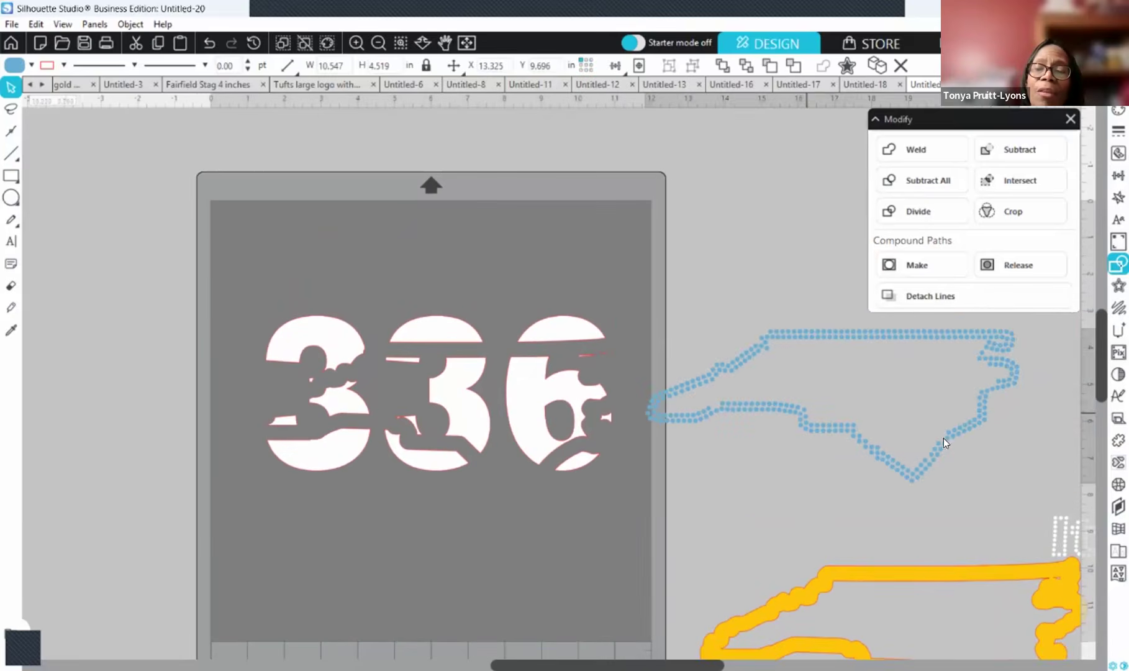
{"action": "mouse_move", "coordinate": [918, 469]}
{"action": "left_mouse_down"}
{"action": "mouse_move", "coordinate": [633, 454]}
{"action": "mouse_move", "coordinate": [499, 487]}
{"action": "mouse_move", "coordinate": [526, 474]}
{"action": "left_mouse_up"}
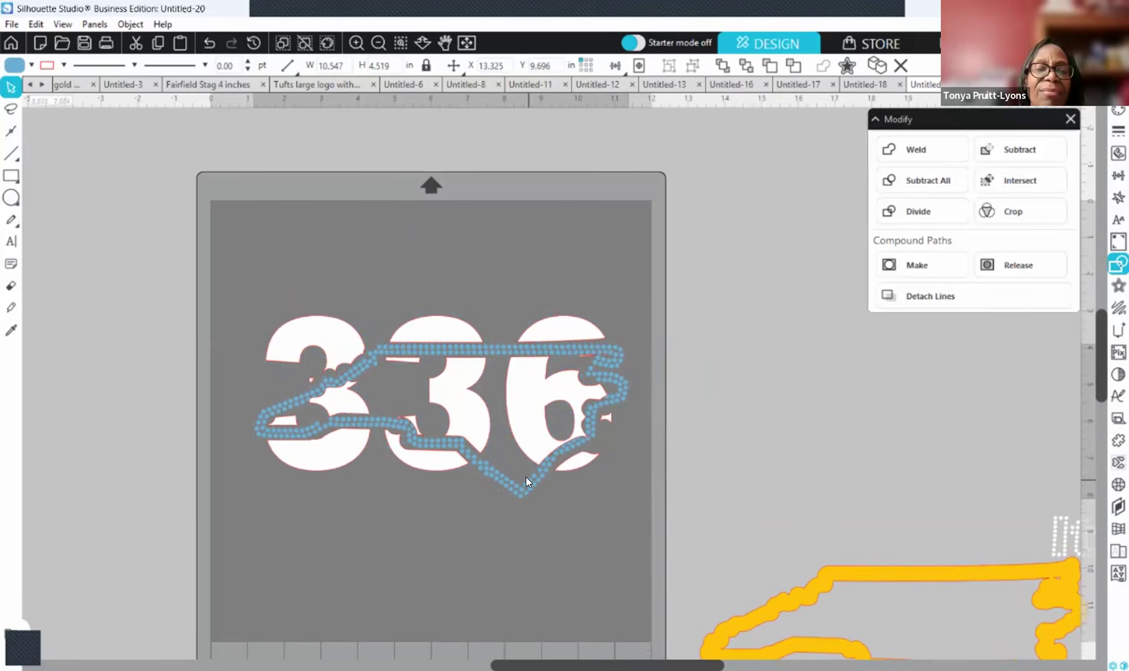
{"action": "left_click_drag", "start_coordinate": [526, 476], "coordinate": [527, 479]}
{"action": "left_click", "coordinate": [488, 517]}
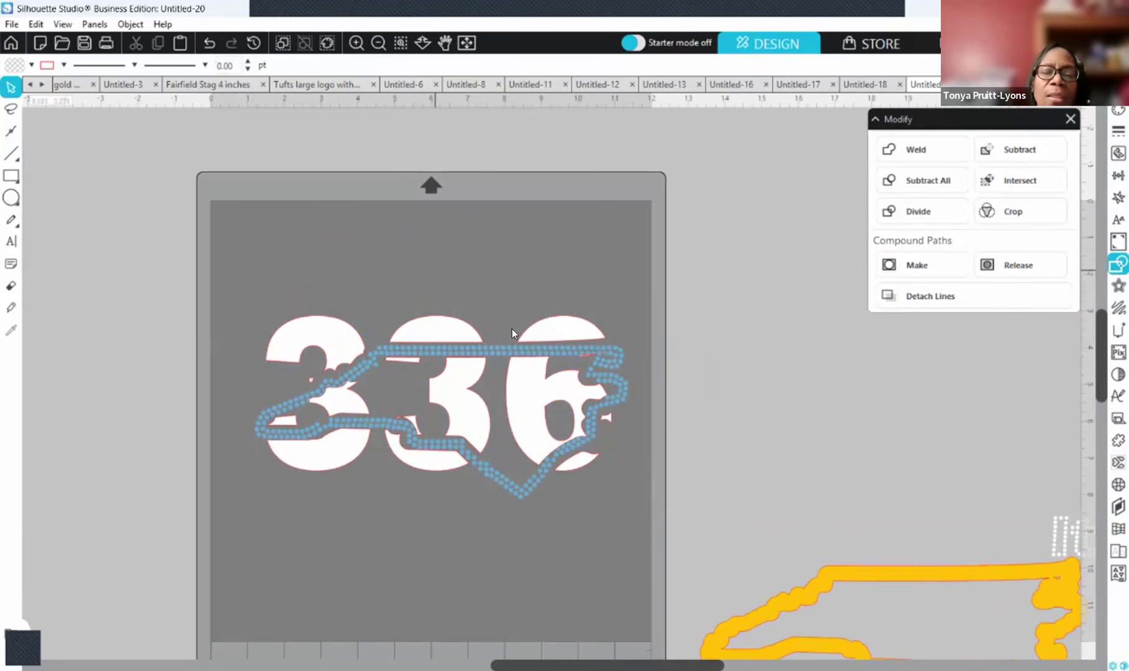
{"action": "left_click", "coordinate": [528, 486]}
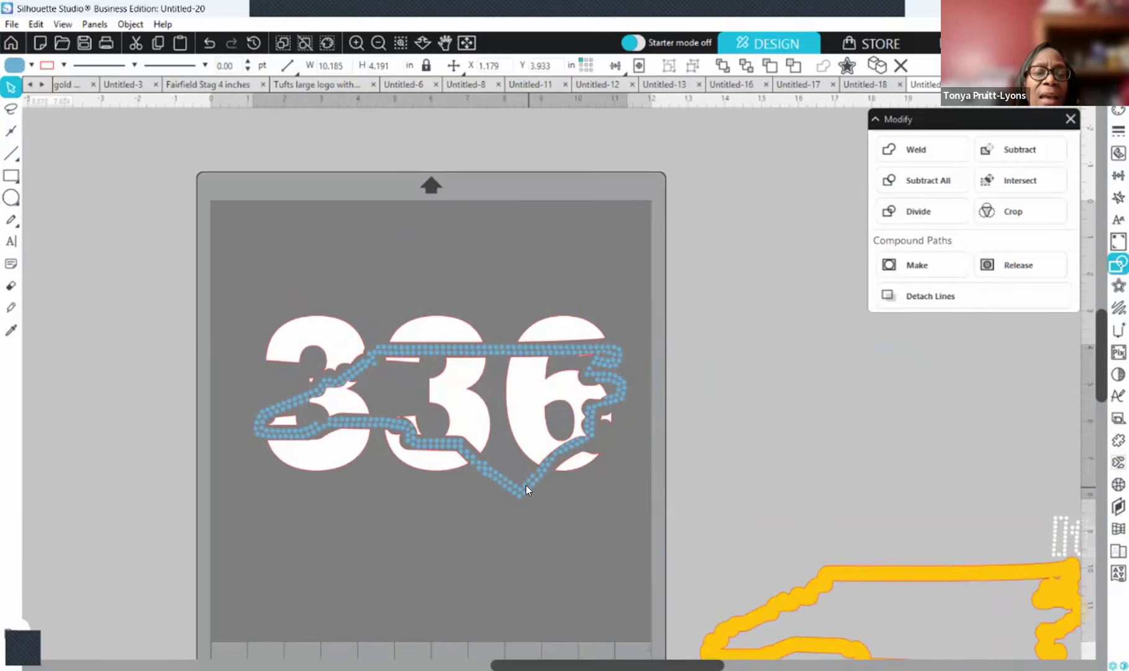
{"action": "left_click", "coordinate": [527, 491]}
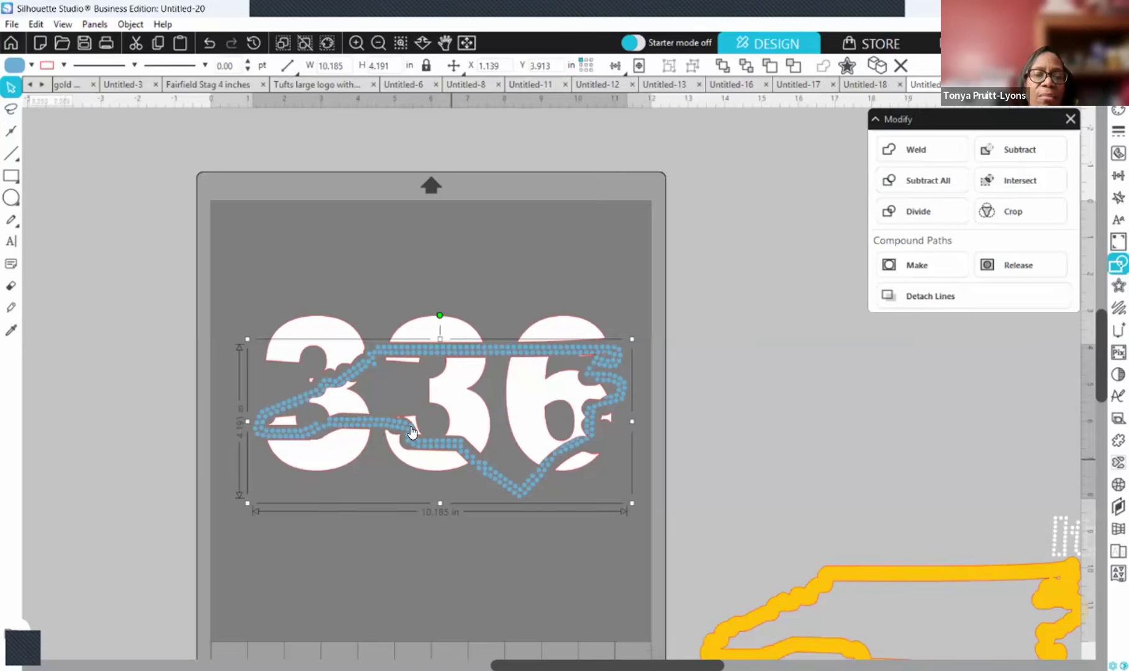
{"action": "left_click", "coordinate": [378, 537]}
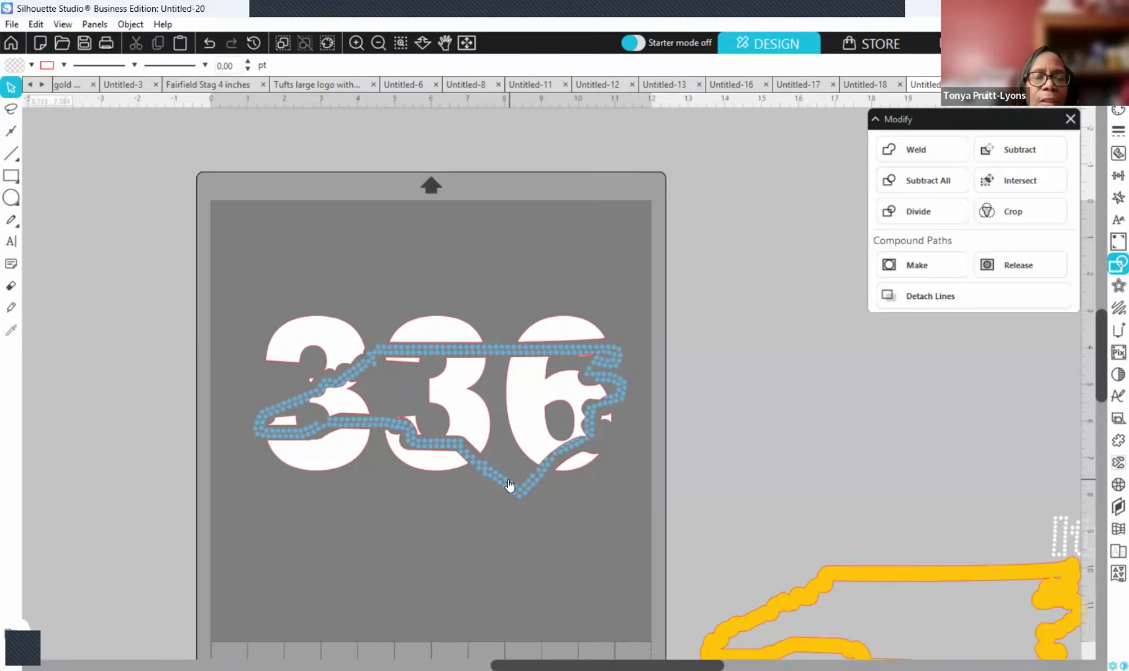
- Apply a Linear Fill rhinestone effect with 10ss stones to the cut 336 numbers
{"action": "left_click", "coordinate": [362, 459]}
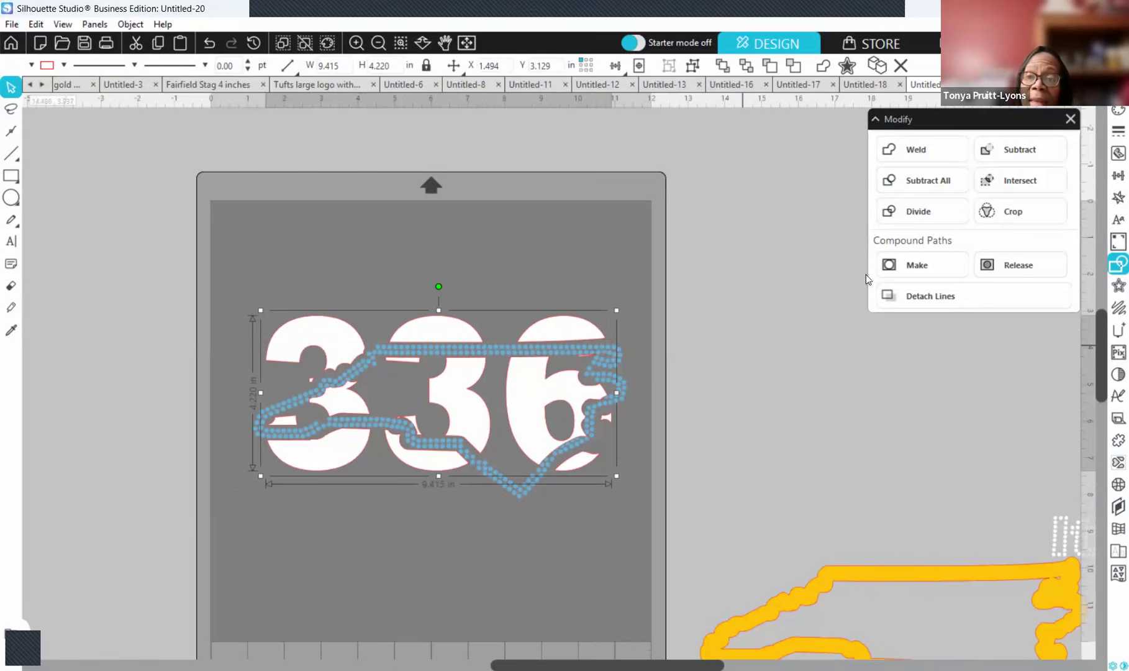
{"action": "left_click", "coordinate": [1113, 485]}
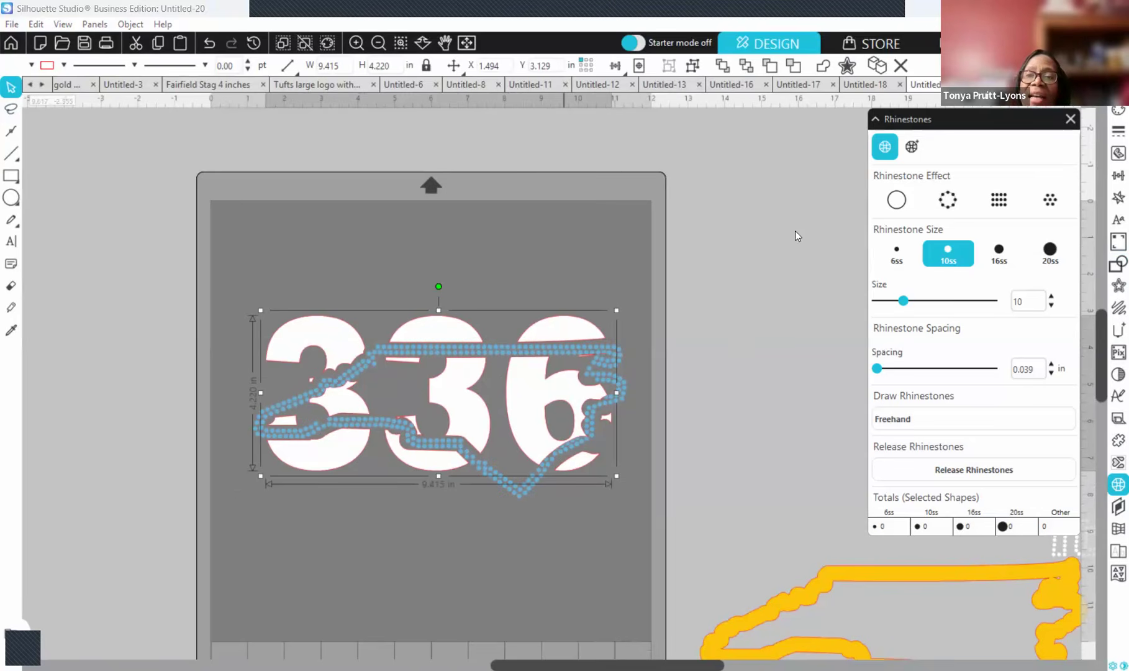
{"action": "left_click", "coordinate": [998, 198]}
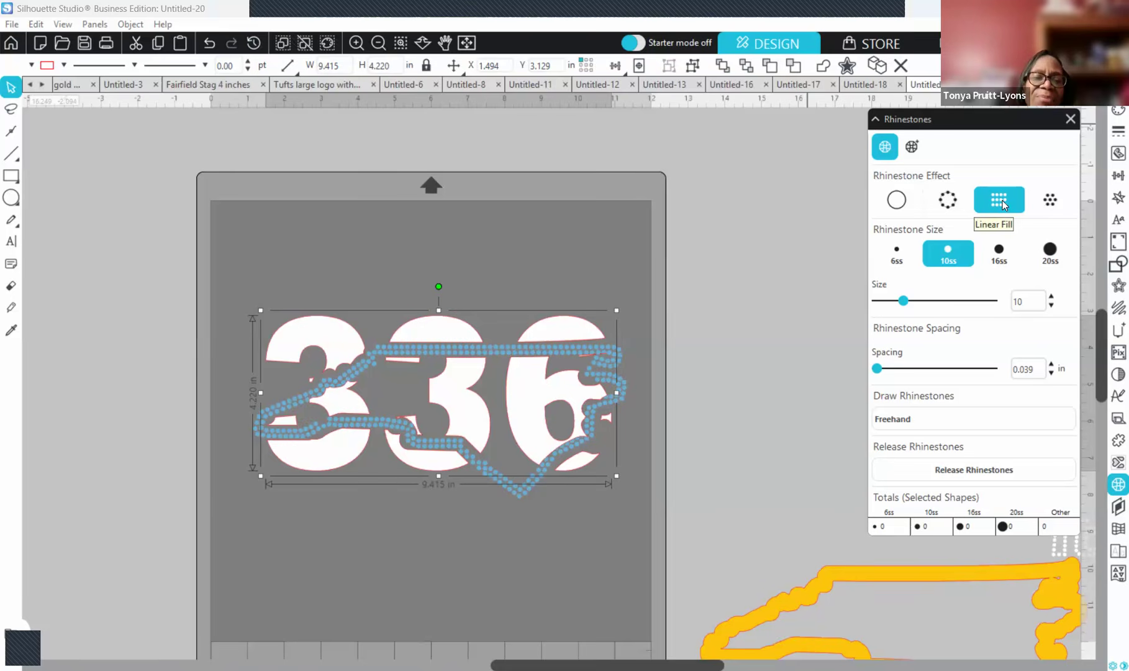
{"action": "left_click", "coordinate": [1002, 200]}
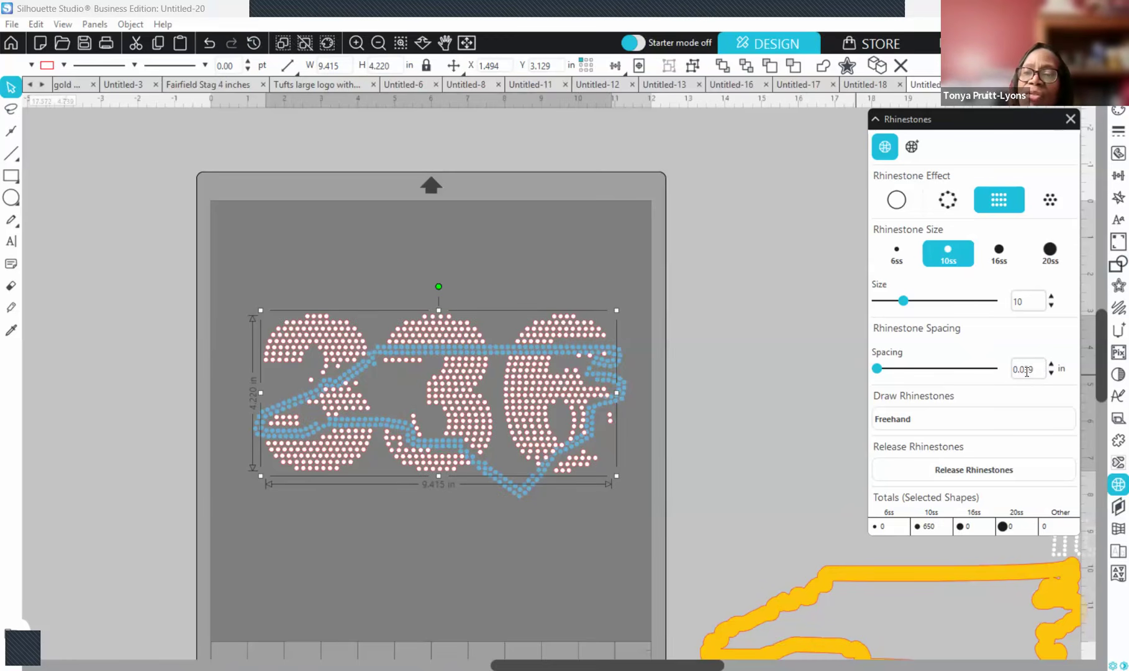
- Set the rhinestone spacing of the 336 numbers to 0.020 in and inspect the fill up close
{"action": "left_click_drag", "start_coordinate": [1024, 370], "coordinate": [1051, 373]}
{"action": "type", "text": "20"}
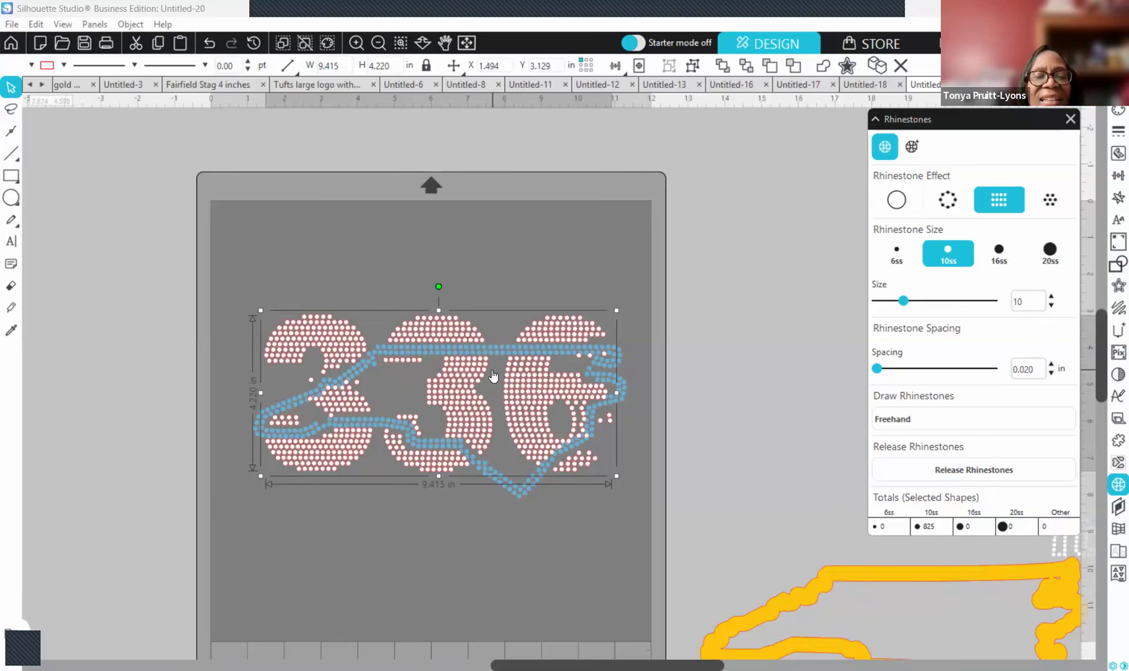
{"action": "left_click", "coordinate": [357, 42]}
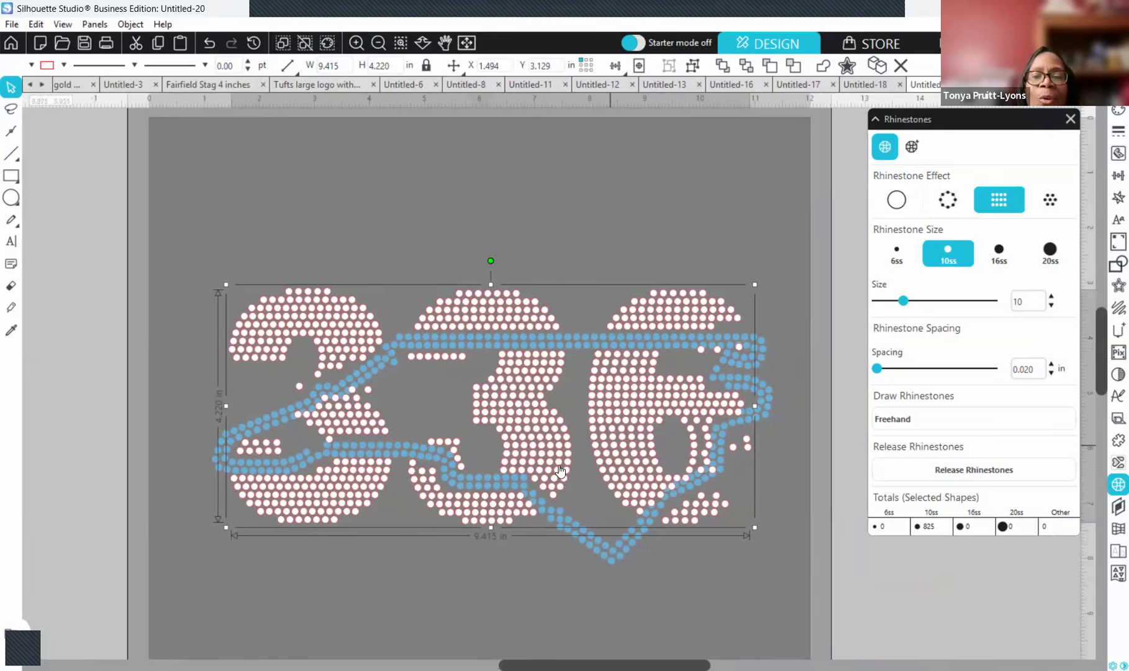
{"action": "left_click", "coordinate": [672, 565]}
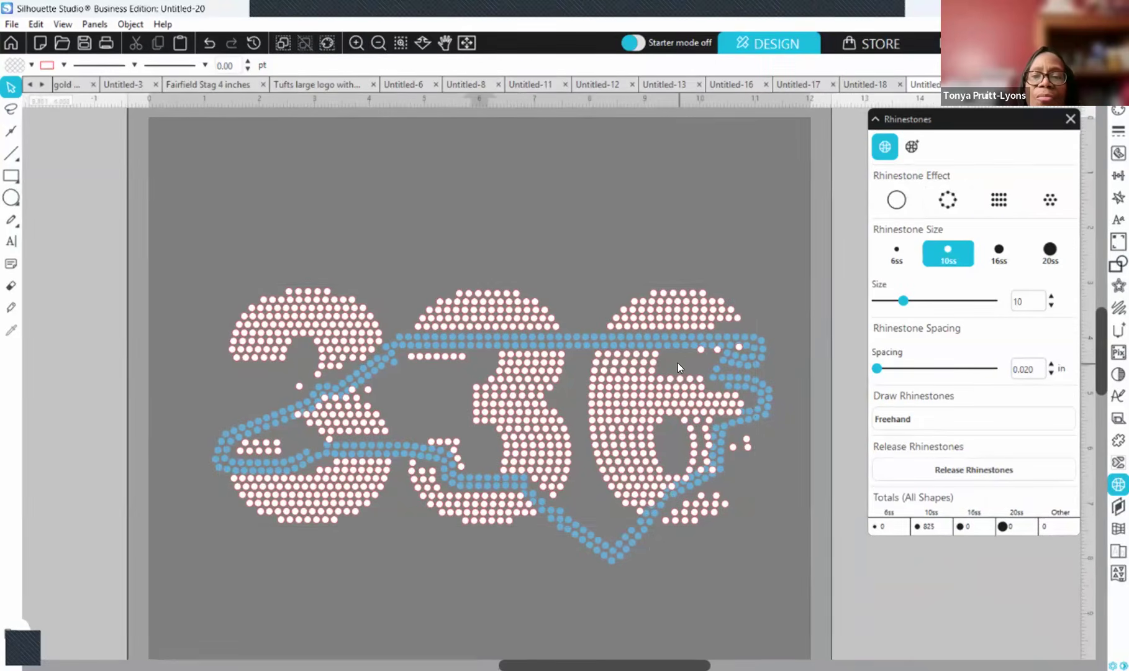
- Set the rhinestone spacing of the 336 numbers to 0.015 in
{"action": "left_click", "coordinate": [611, 395]}
{"action": "right_click", "coordinate": [612, 395]}
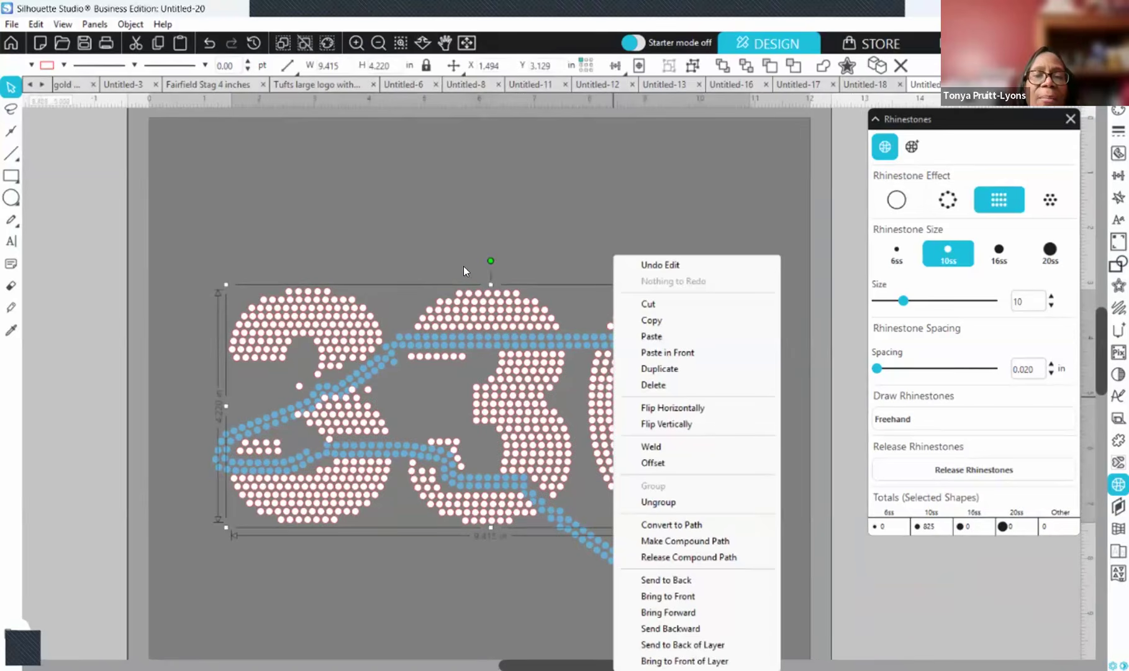
{"action": "left_click", "coordinate": [322, 319]}
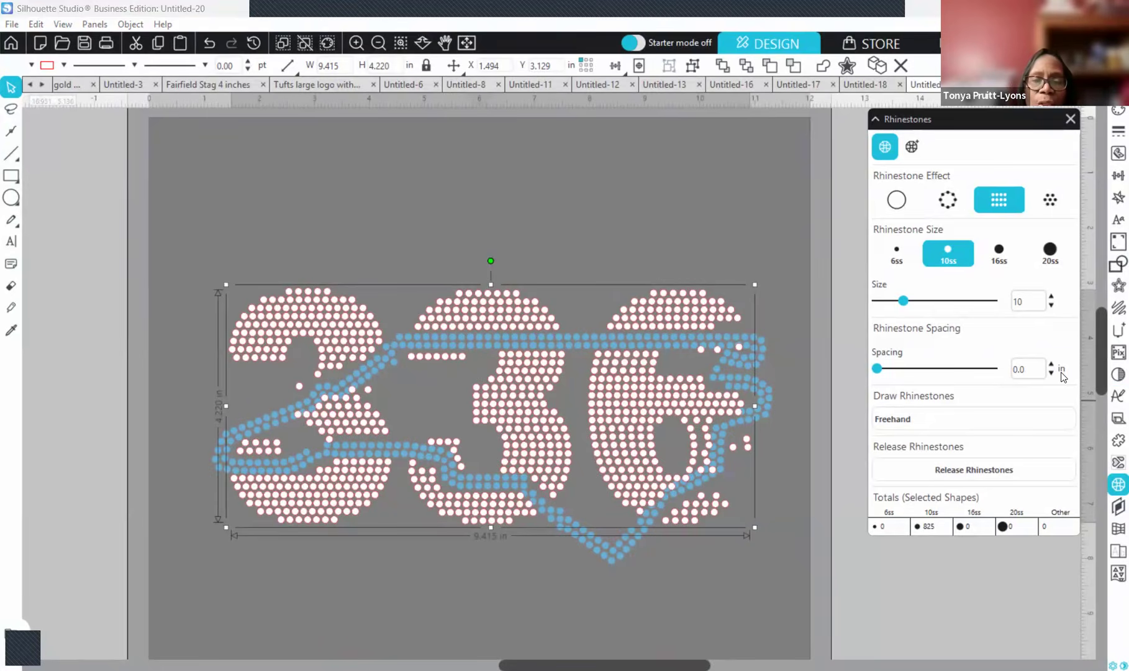
{"action": "type", "text": "5"}
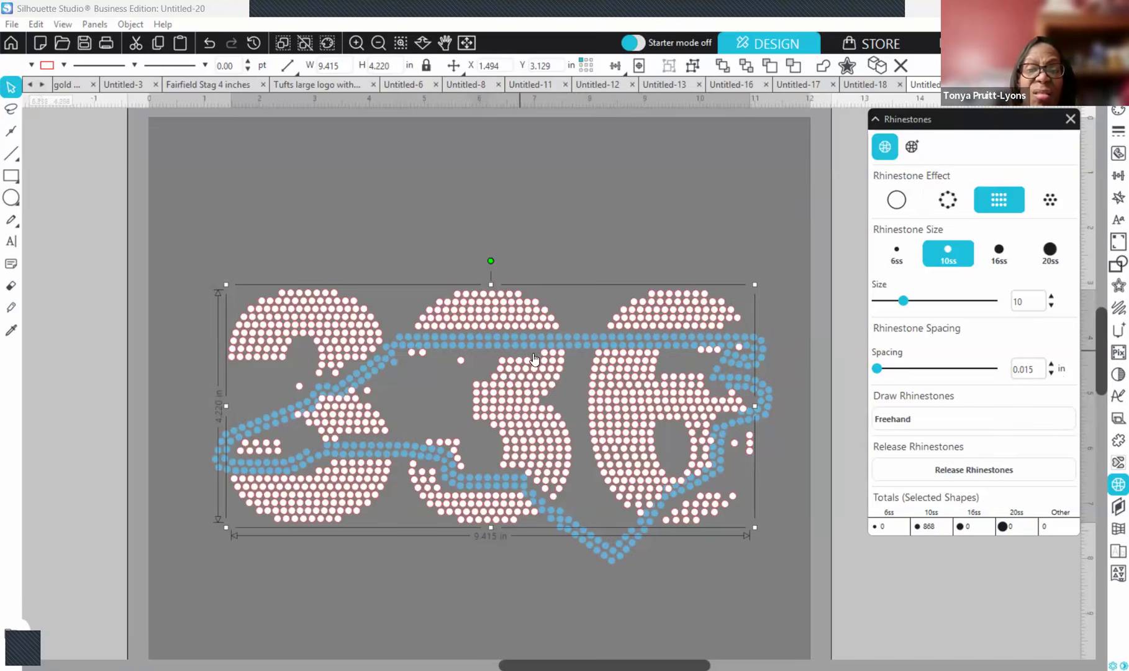
- Nudge the blue rhinestone state outline slightly upward to centre it in the gap between the number stones
{"action": "left_click", "coordinate": [610, 558]}
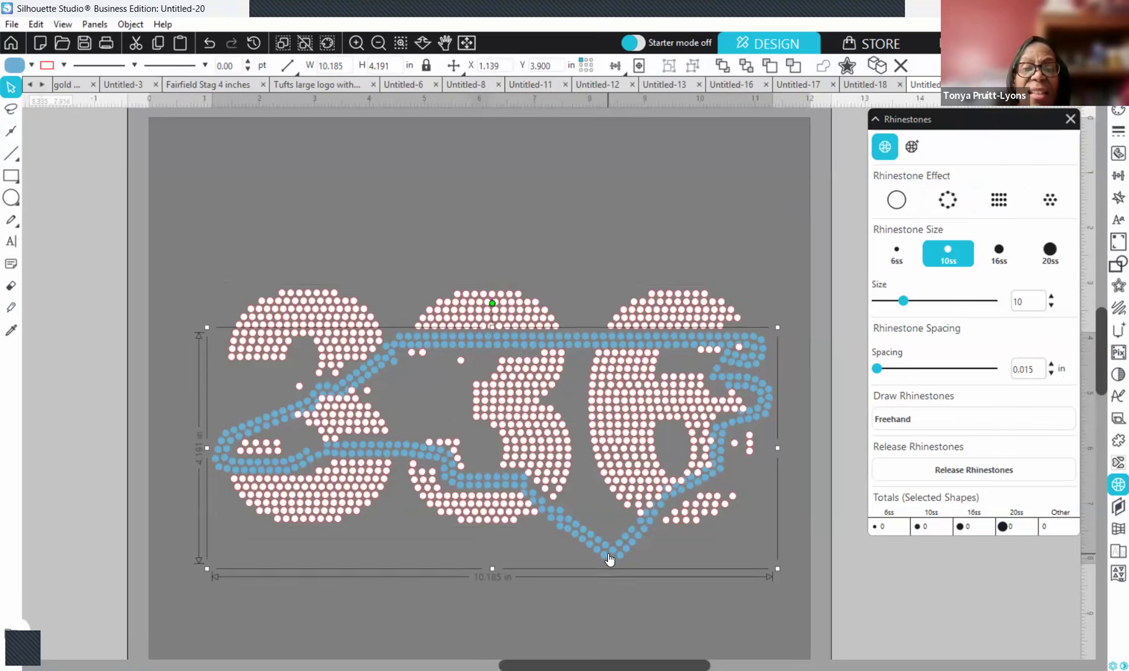
{"action": "left_click_drag", "start_coordinate": [609, 558], "coordinate": [609, 559]}
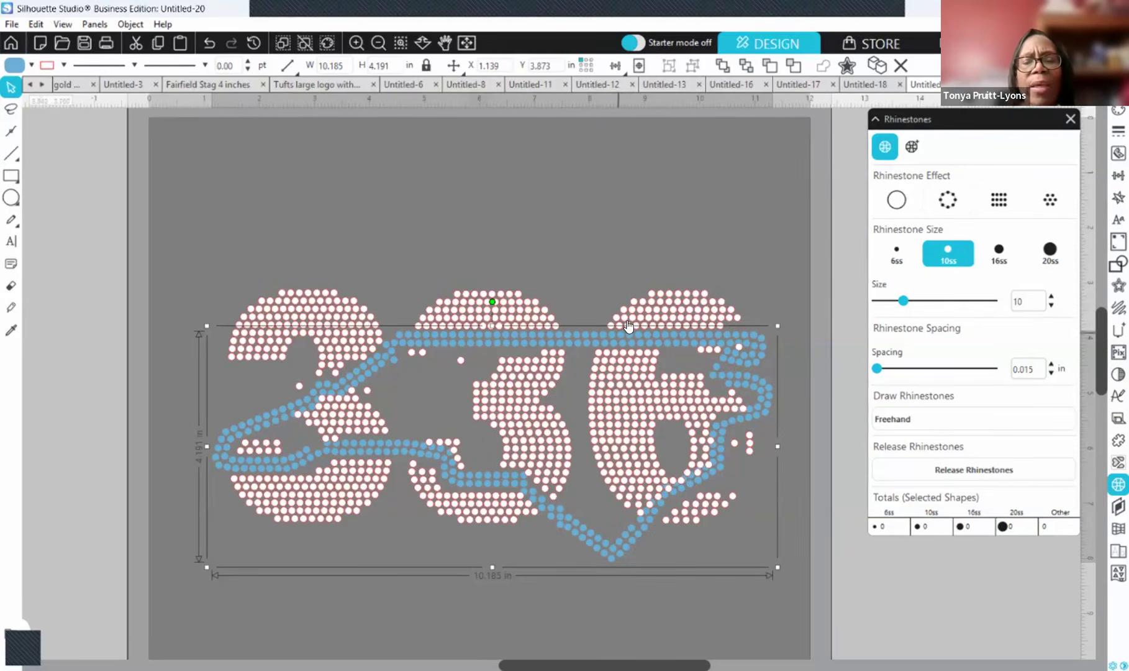
{"action": "left_click", "coordinate": [515, 236]}
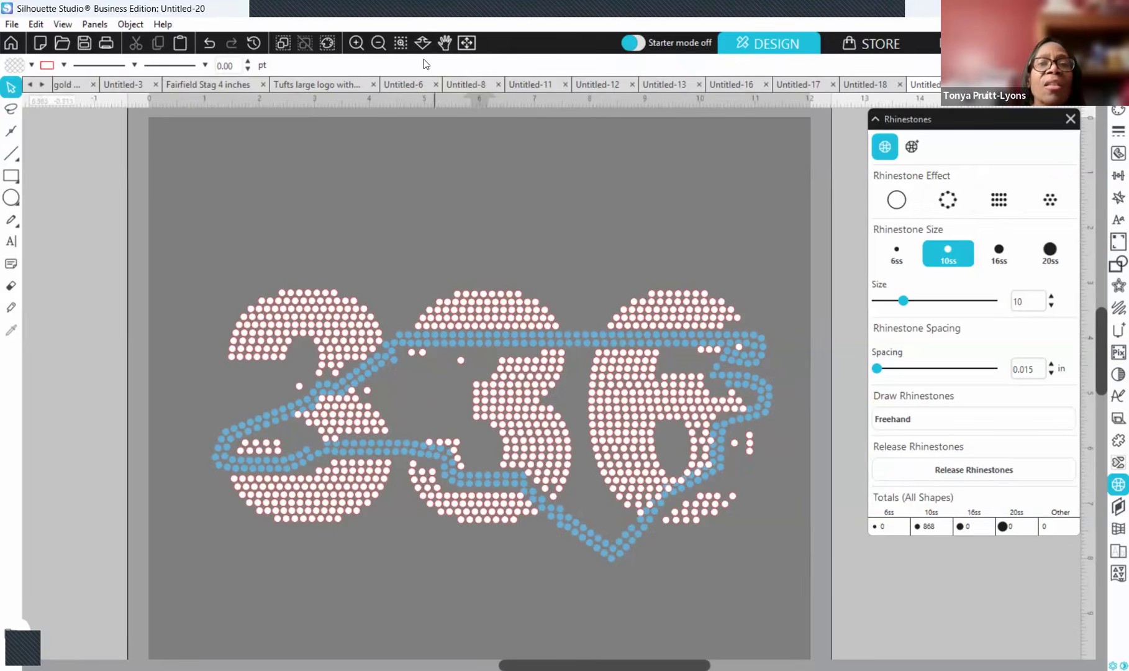
- Try the "It's a" and "Thing!" rhinestone texts above and below the 336 numbers, and move both back off the page
{"action": "left_click", "coordinate": [378, 48]}
{"action": "left_click", "coordinate": [378, 48]}
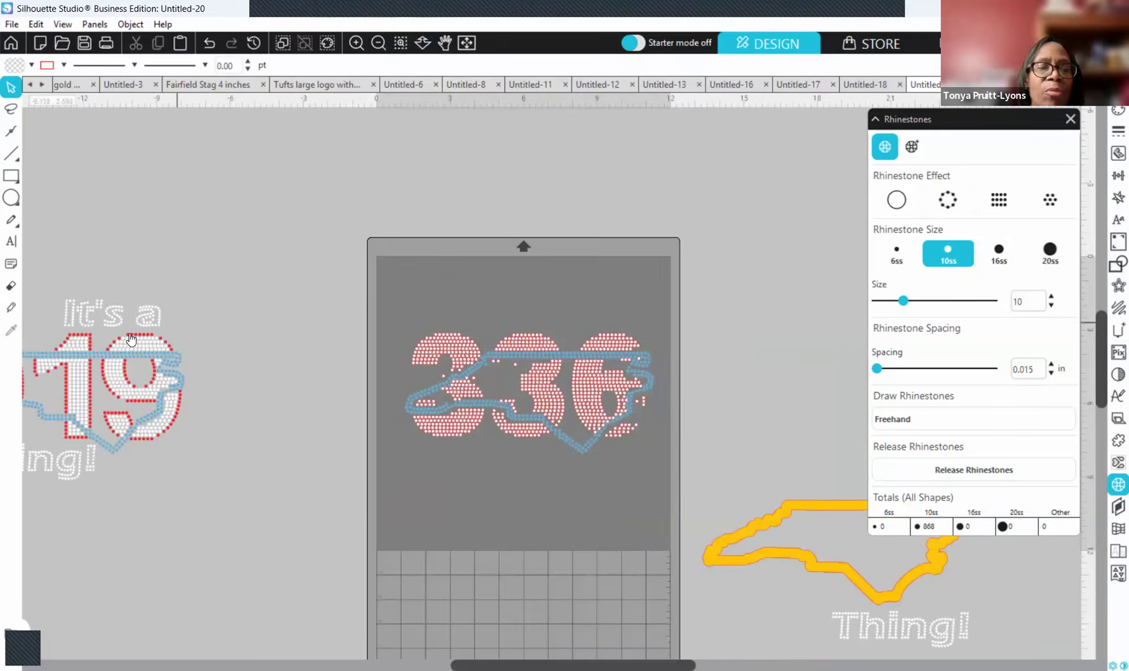
{"action": "left_click_drag", "start_coordinate": [938, 634], "coordinate": [523, 463]}
{"action": "left_click", "coordinate": [781, 452]}
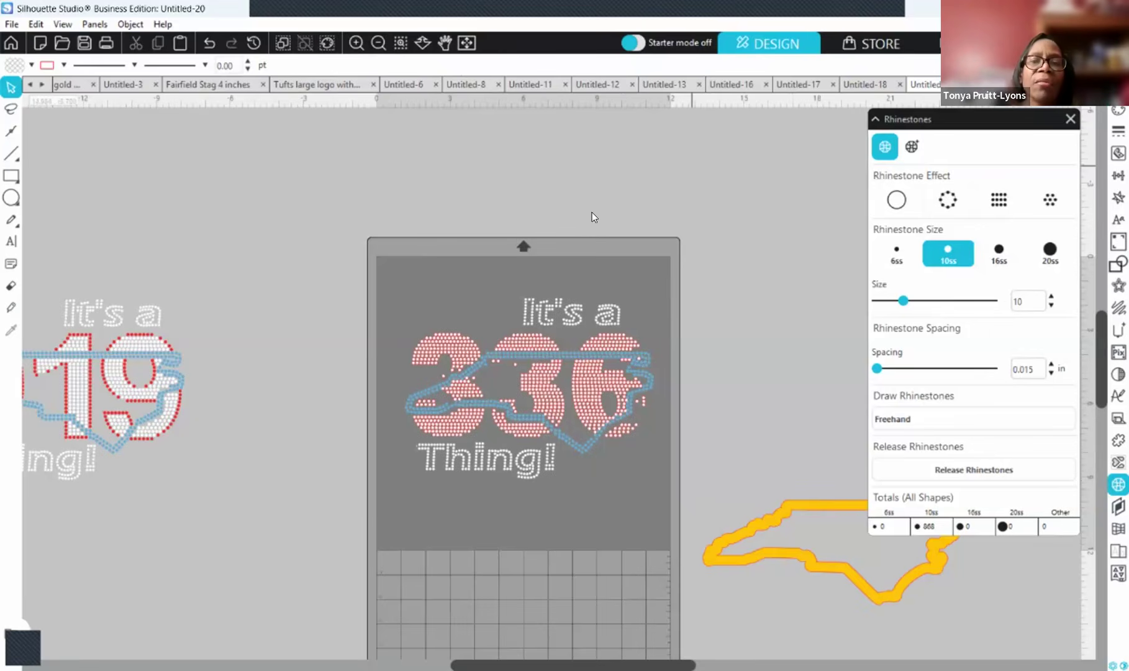
{"action": "left_click_drag", "start_coordinate": [574, 317], "coordinate": [934, 299]}
{"action": "left_click", "coordinate": [772, 381]}
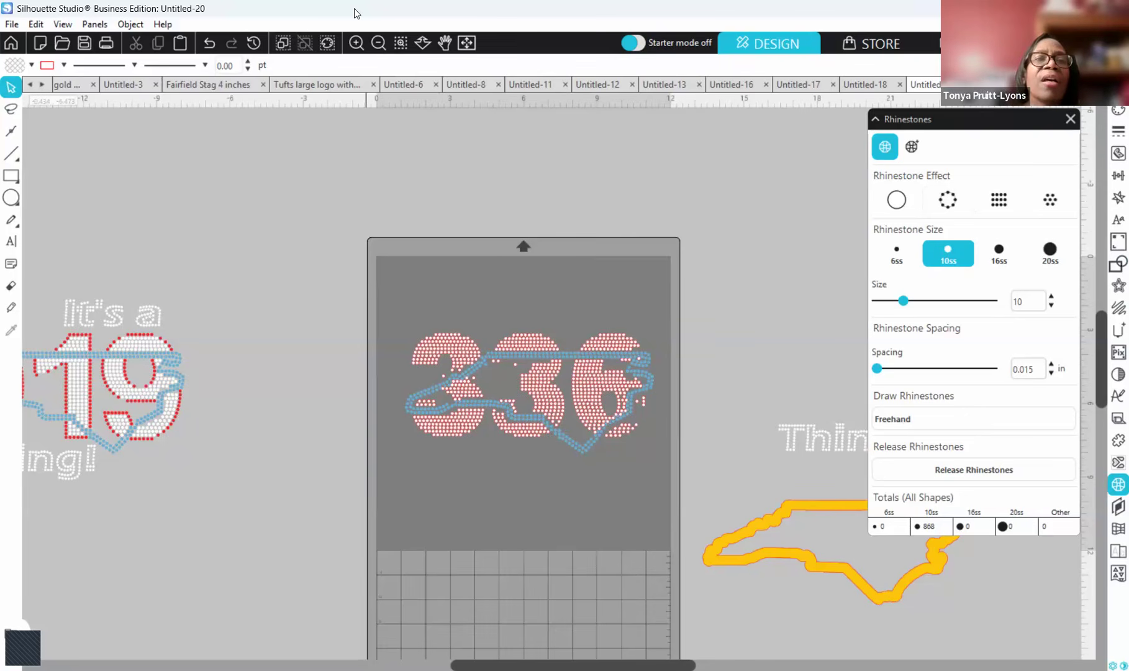
- Ungroup the rhinestone-filled 336 numbers into individual stones and inspect the stones close up
{"action": "left_click", "coordinate": [356, 43]}
{"action": "left_click", "coordinate": [355, 43]}
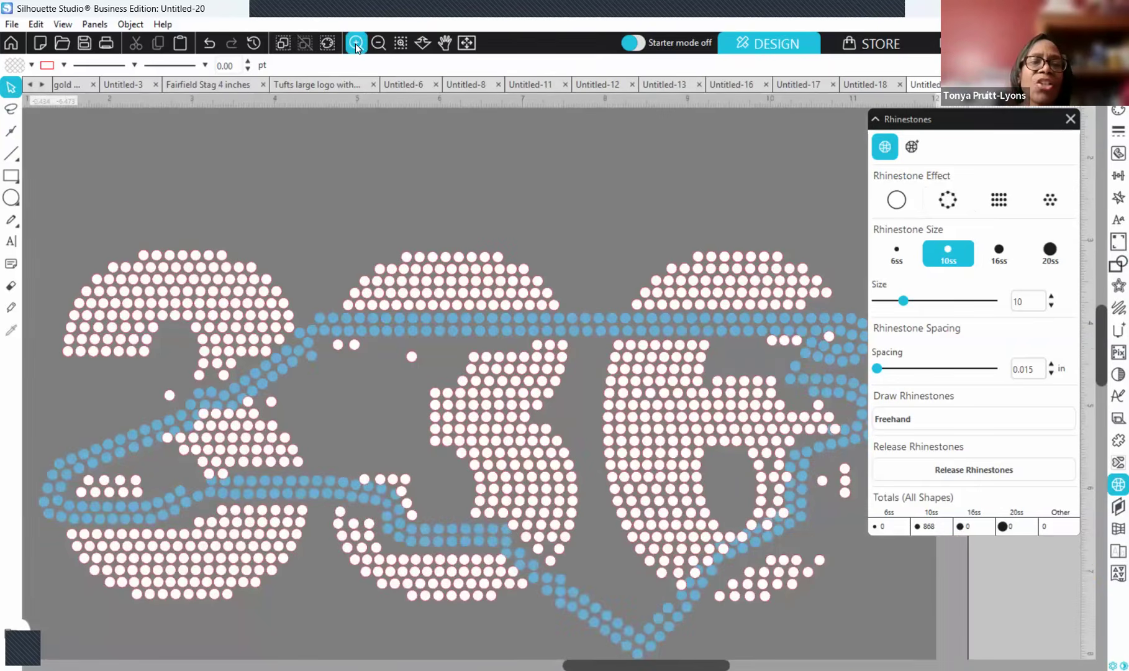
{"action": "left_click", "coordinate": [519, 424]}
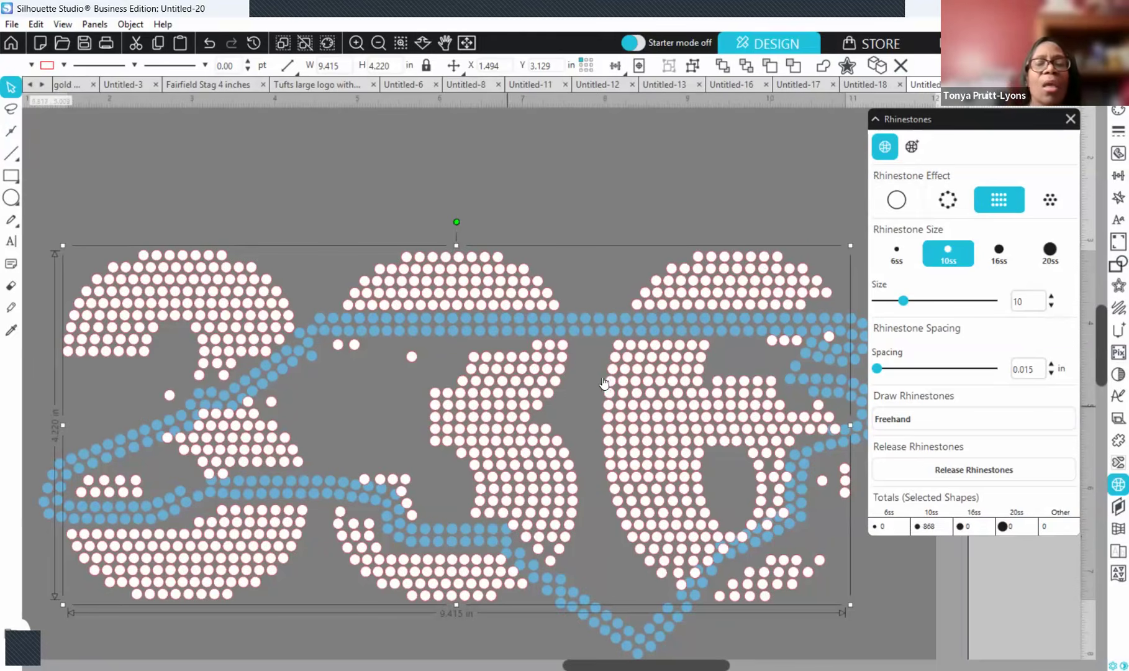
{"action": "left_click", "coordinate": [894, 418]}
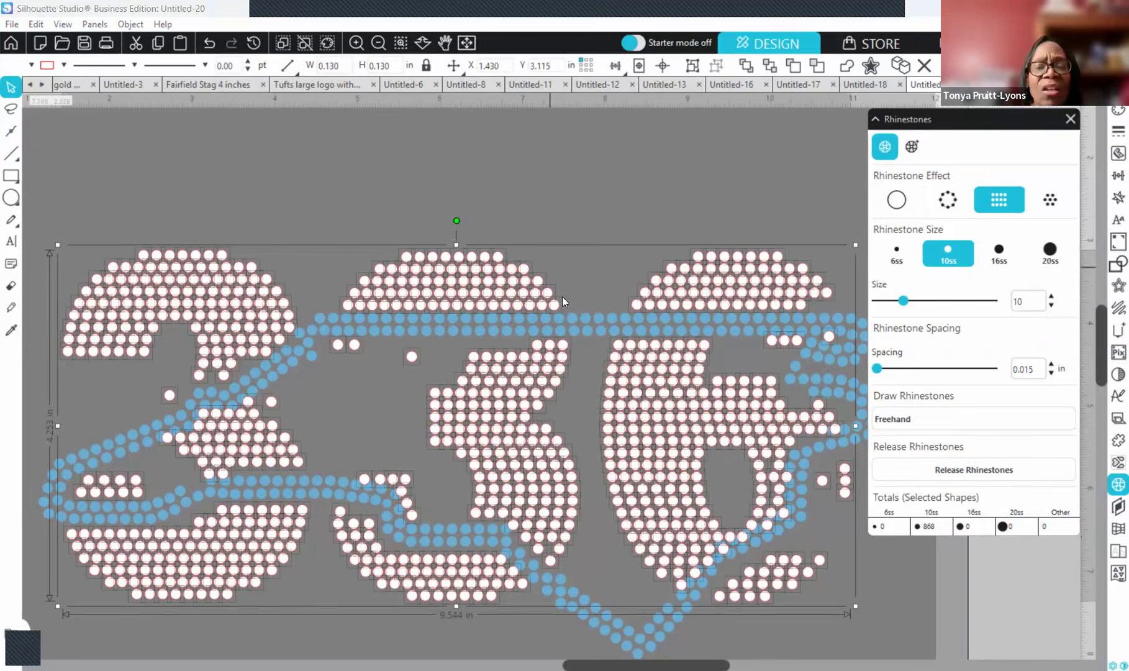
{"action": "left_click", "coordinate": [357, 46]}
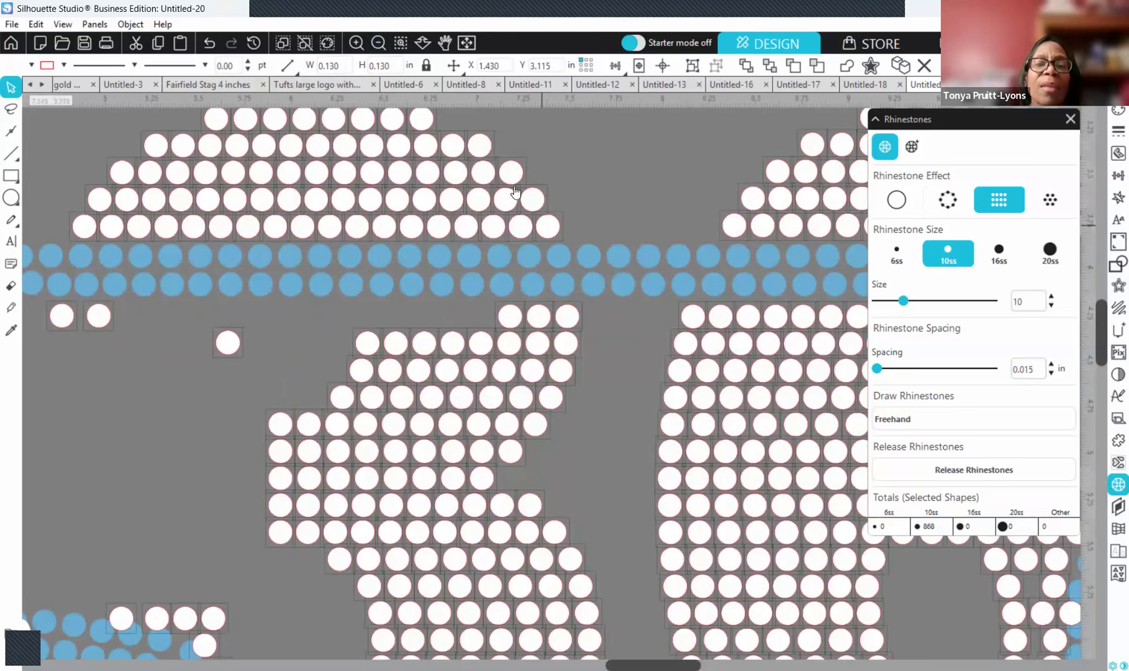
{"action": "left_click", "coordinate": [378, 42]}
{"action": "left_click", "coordinate": [379, 43]}
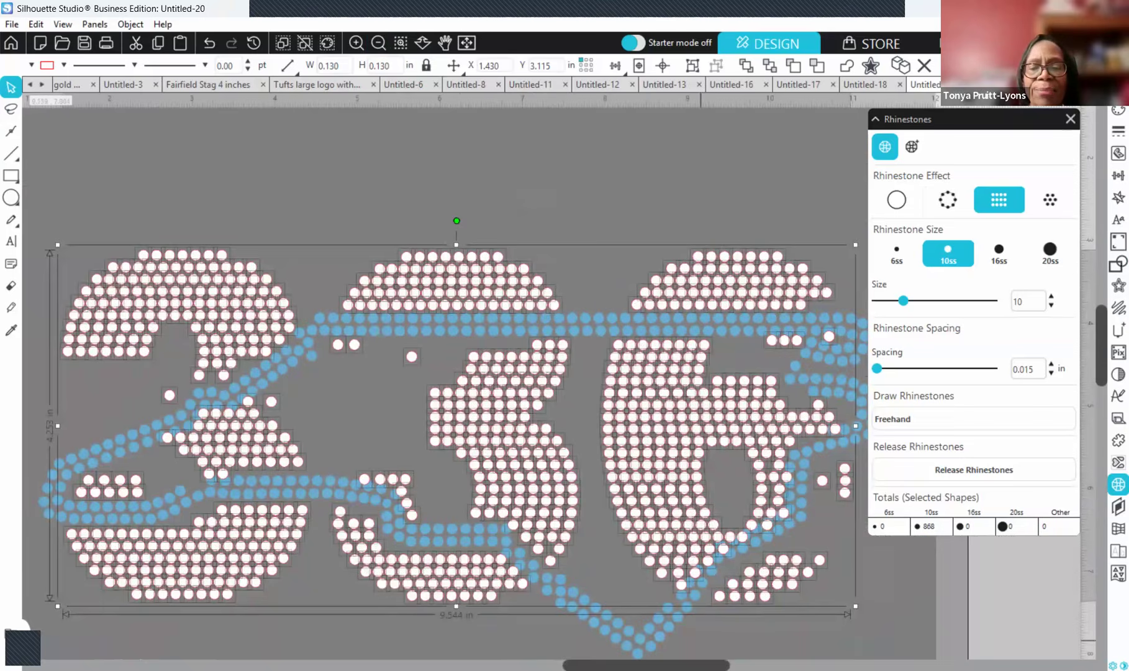
{"action": "scroll", "coordinate": [464, 310], "scroll_direction": "right", "scroll_amount": 1}
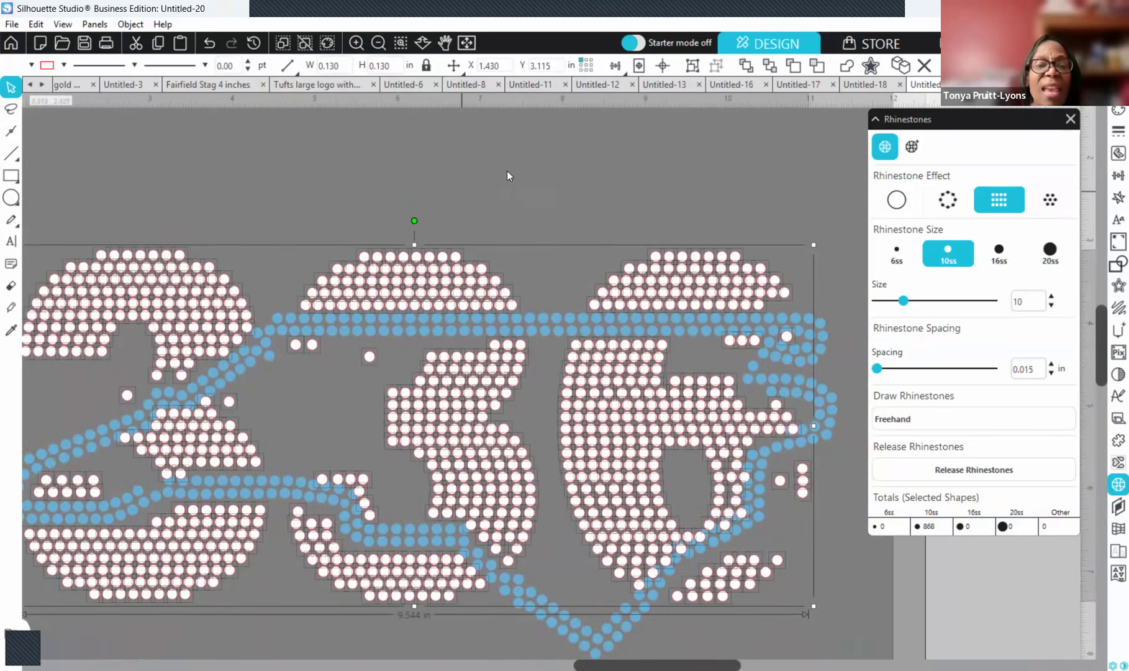
{"action": "left_click", "coordinate": [507, 172]}
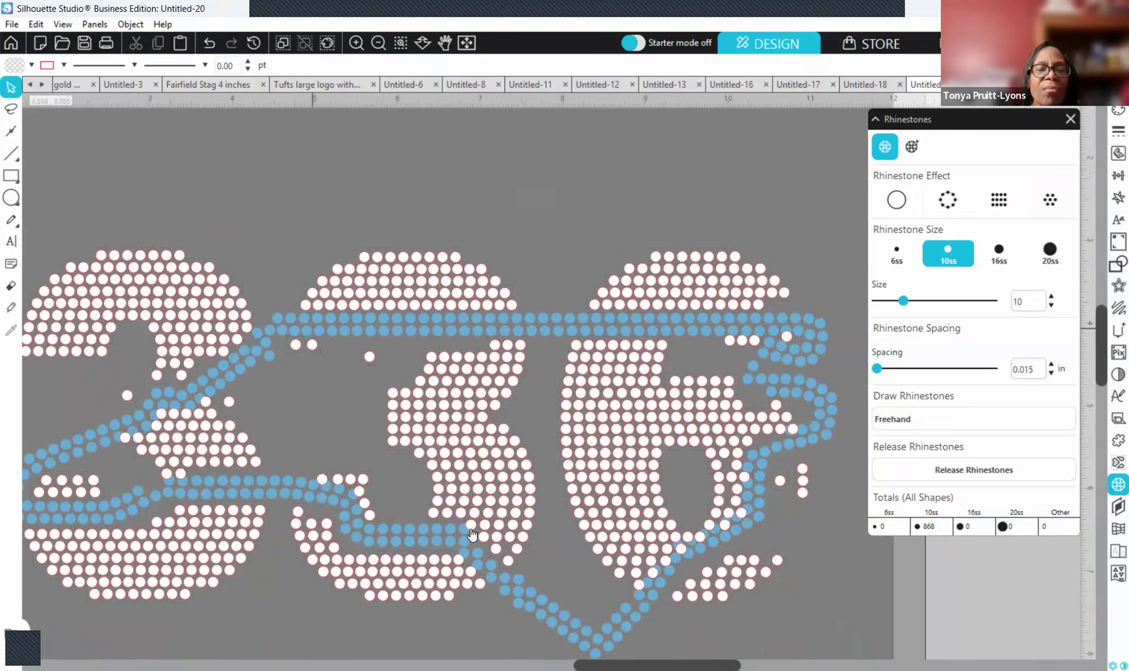
- Delete the two leftmost white stones touching the blue outline at the lower tail of the middle 3
{"action": "left_click", "coordinate": [321, 479]}
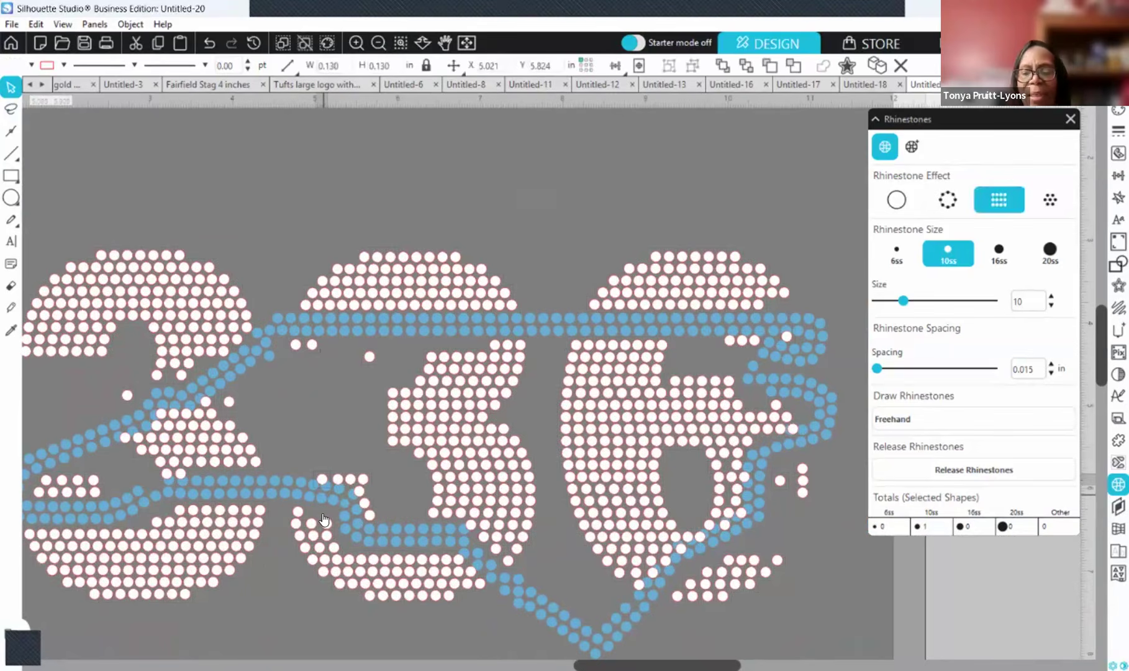
{"action": "key", "text": "Delete"}
{"action": "left_click", "coordinate": [335, 481]}
{"action": "key", "text": "Delete"}
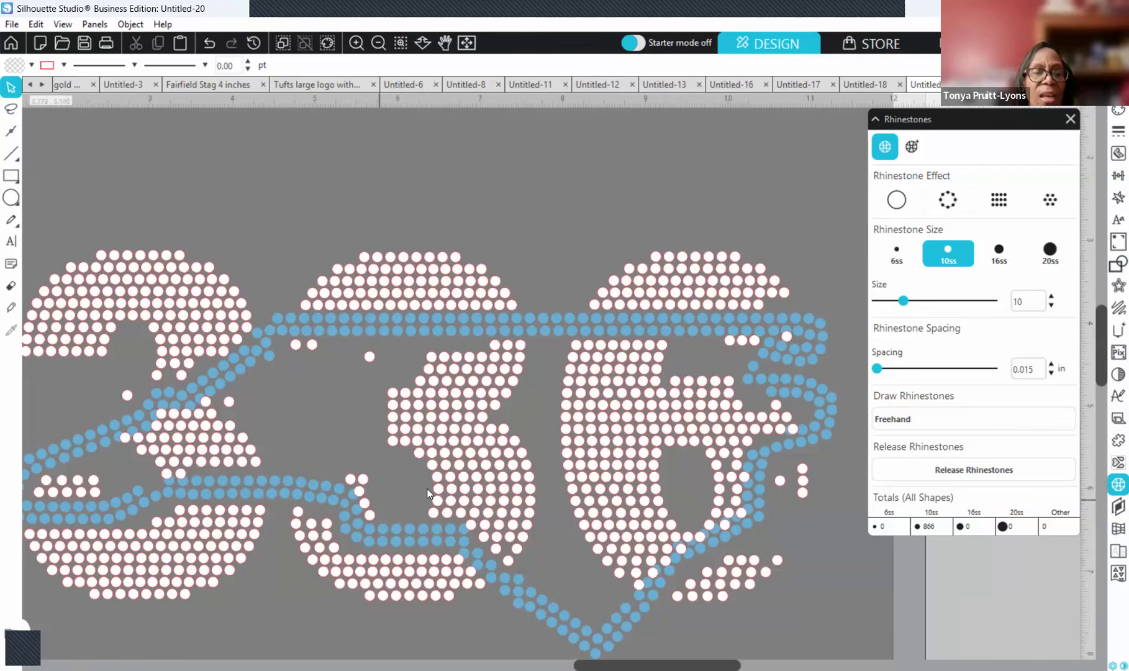
- Nudge the white stone overlapping the blue outline at the middle 3's lower tail rightward, clear of the blue stones
{"action": "left_click", "coordinate": [362, 494]}
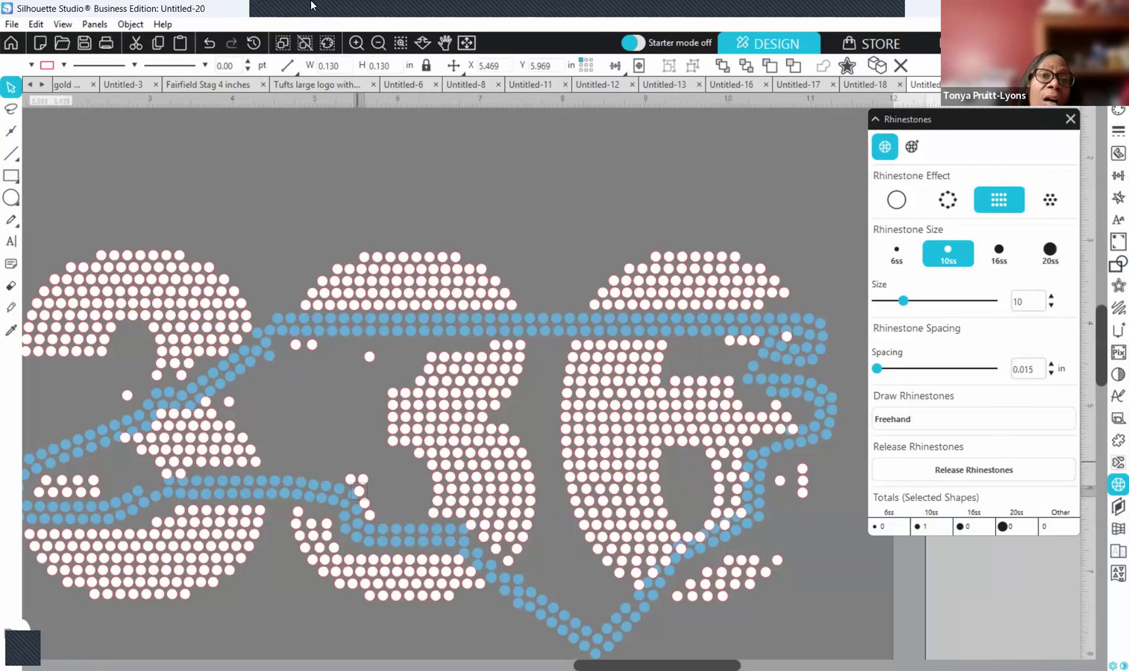
{"action": "left_click", "coordinate": [356, 42]}
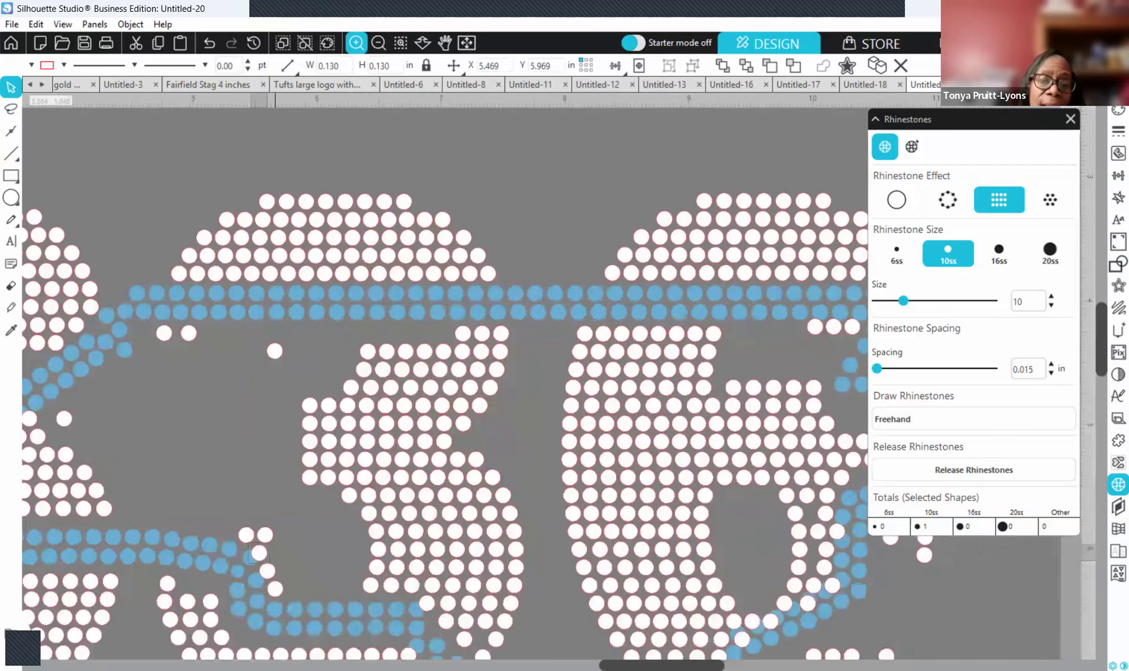
{"action": "scroll", "coordinate": [491, 543], "scroll_direction": "left", "scroll_amount": 4}
{"action": "scroll", "coordinate": [491, 544], "scroll_direction": "down", "scroll_amount": 1}
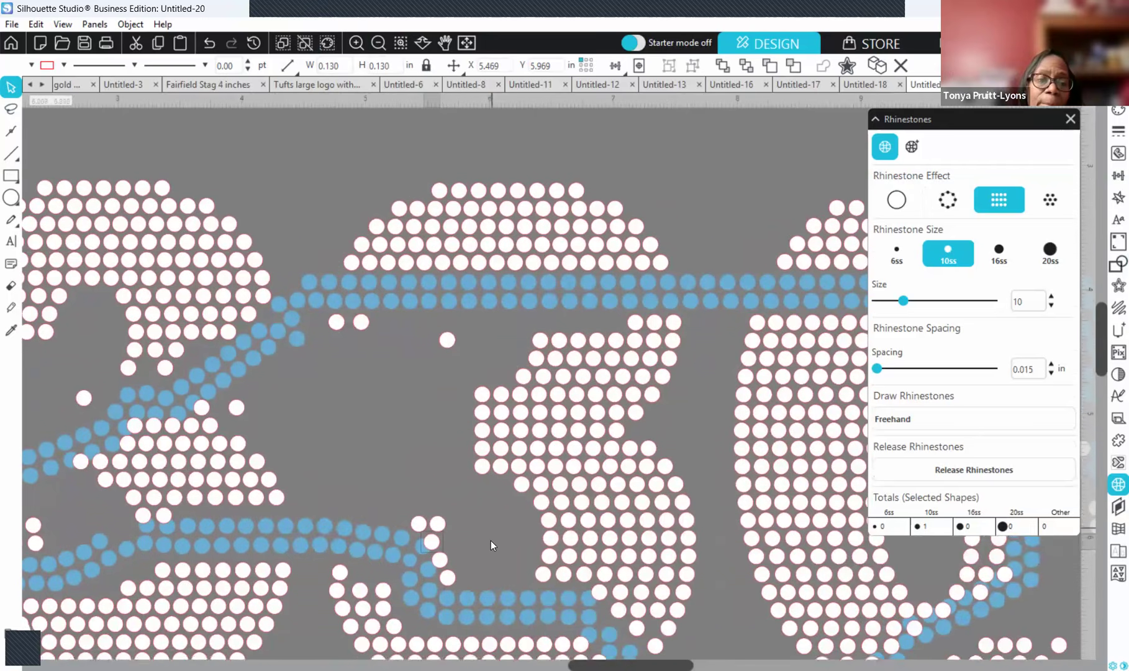
{"action": "scroll", "coordinate": [491, 541], "scroll_direction": "down", "scroll_amount": 1}
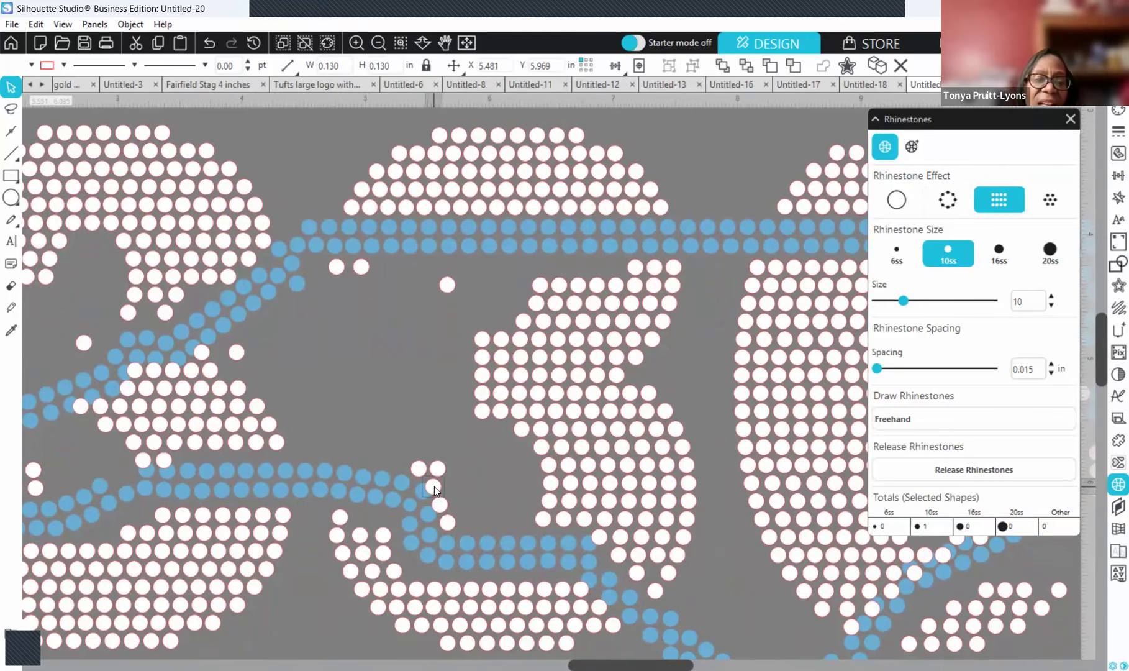
{"action": "key", "text": "Right"}
{"action": "key", "text": "Right"}
{"action": "key", "text": "Right"}
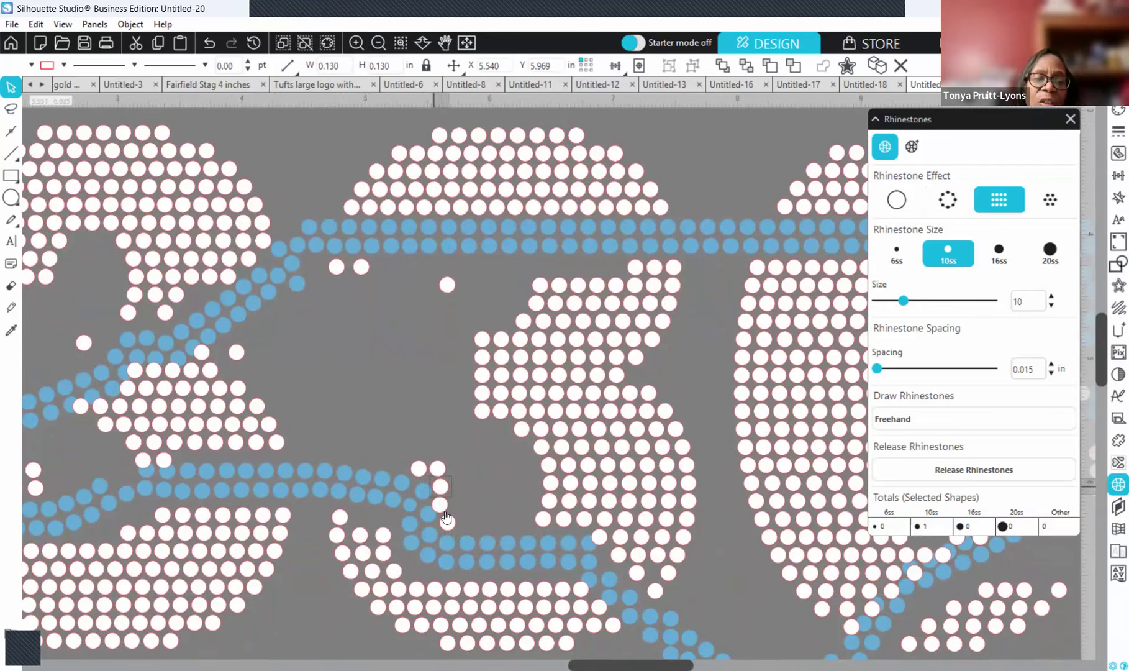
- Nudge the next two white stones down the middle 3's lower tail rightward to clear the blue outline
{"action": "left_click", "coordinate": [442, 508]}
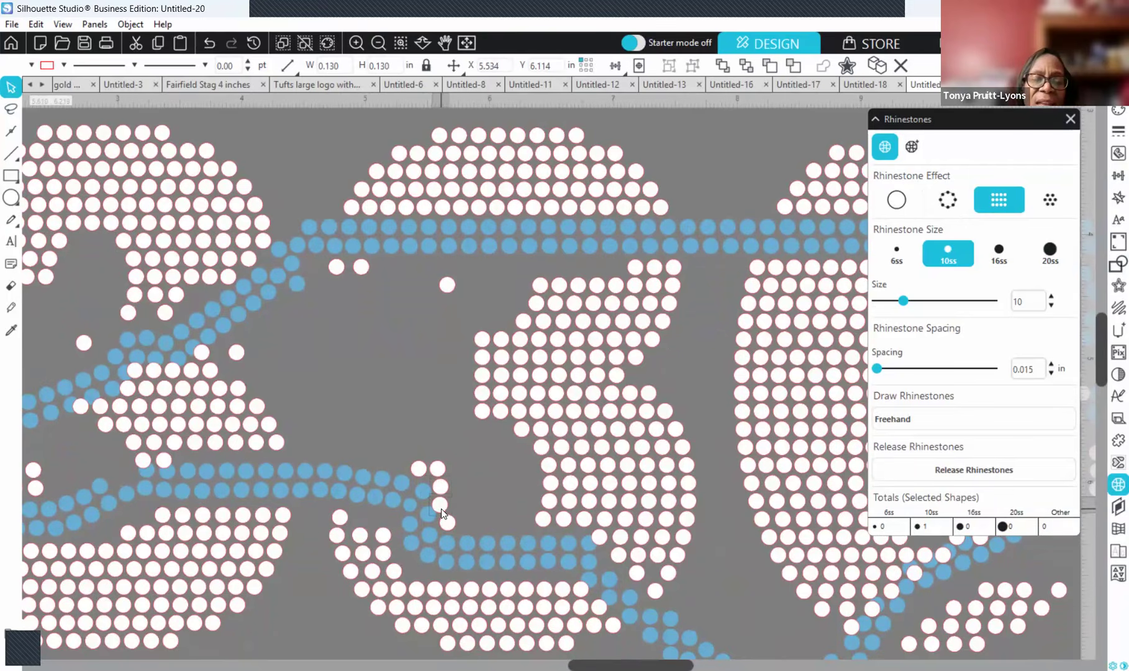
{"action": "key", "text": "Right"}
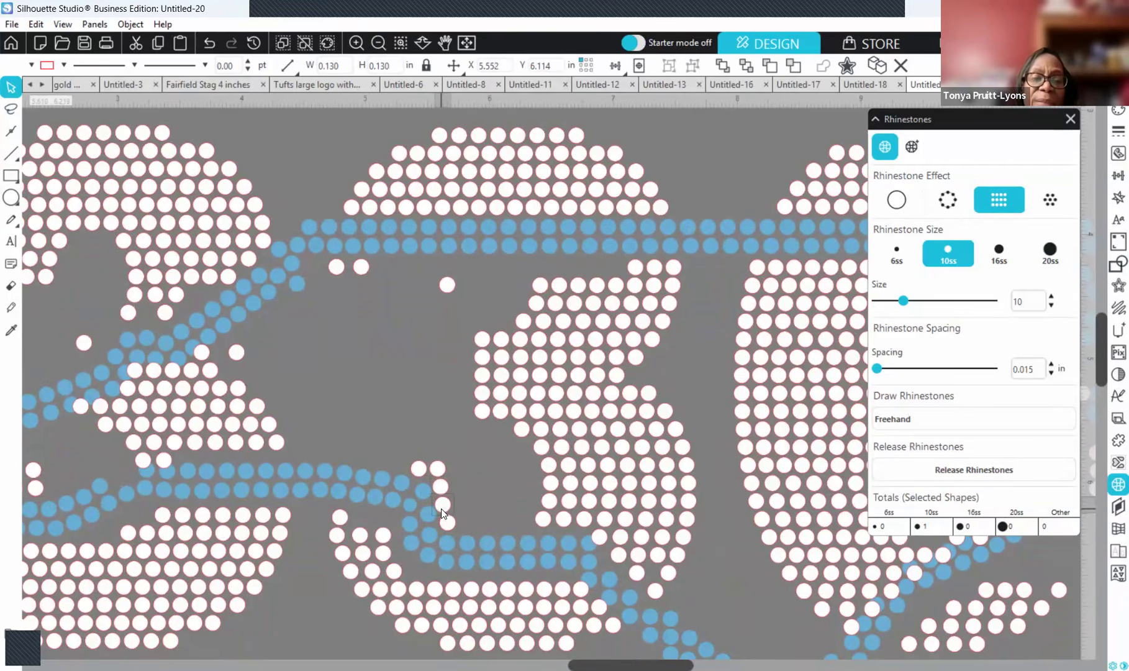
{"action": "left_click_drag", "start_coordinate": [443, 512], "coordinate": [451, 529]}
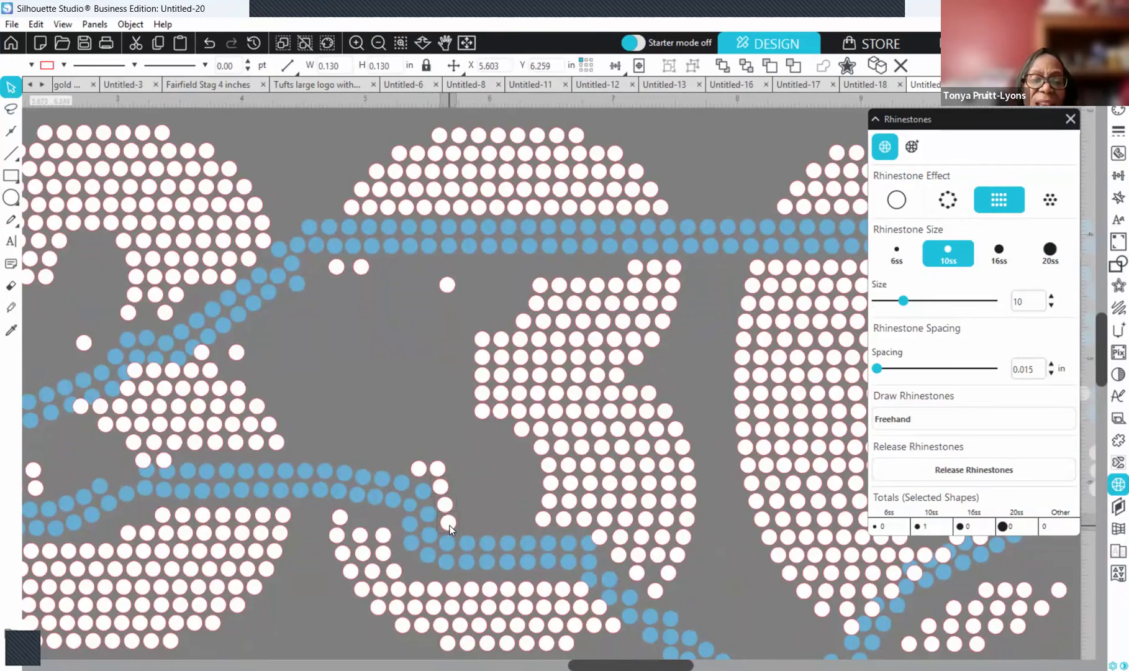
{"action": "key", "text": "Right"}
{"action": "key", "text": "Right"}
{"action": "key", "text": "Right"}
{"action": "key", "text": "Right"}
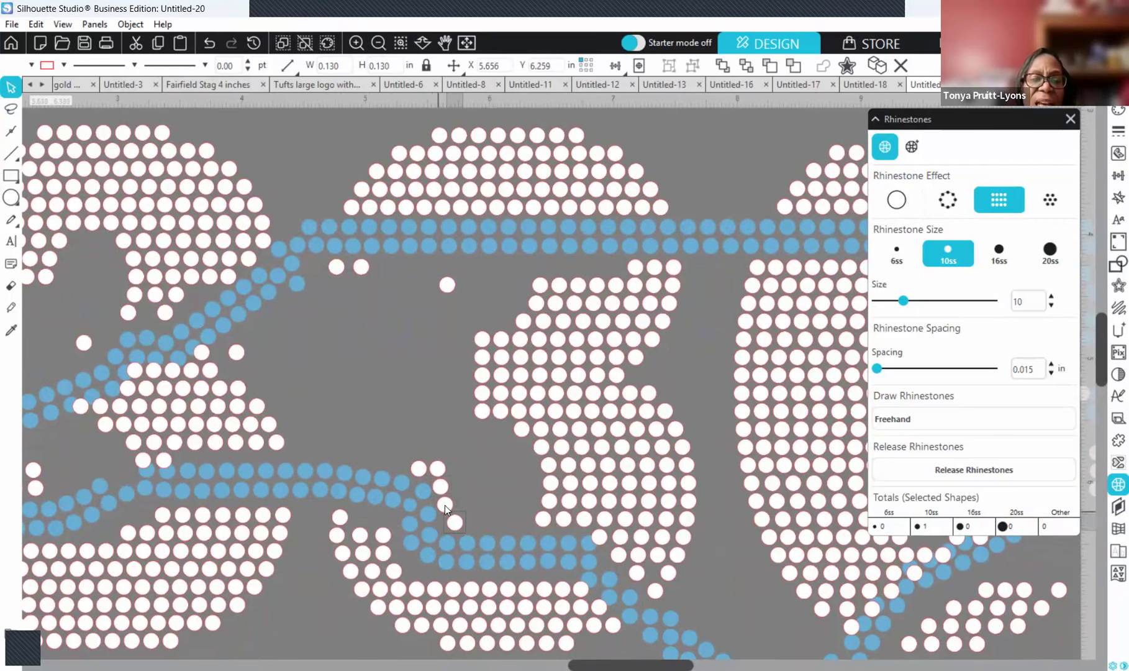
{"action": "left_click", "coordinate": [445, 505]}
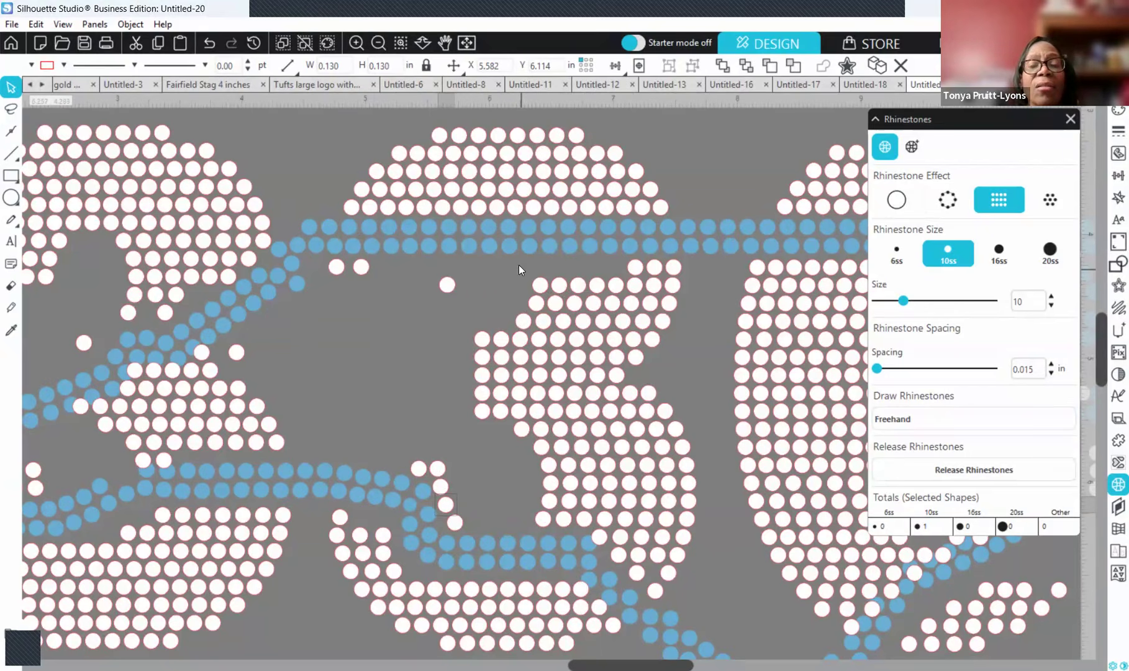
{"action": "left_click", "coordinate": [521, 283]}
{"action": "left_click_drag", "start_coordinate": [547, 283], "coordinate": [618, 286]}
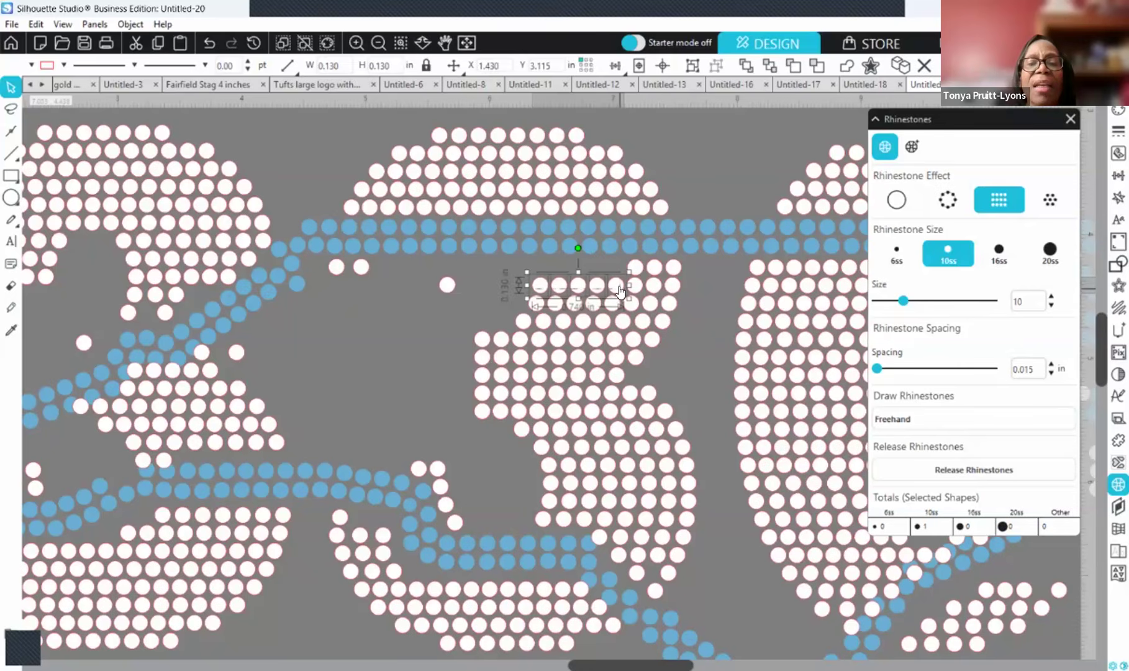
{"action": "left_click", "coordinate": [506, 262]}
{"action": "left_click_drag", "start_coordinate": [551, 287], "coordinate": [617, 289]}
{"action": "left_click", "coordinate": [496, 267]}
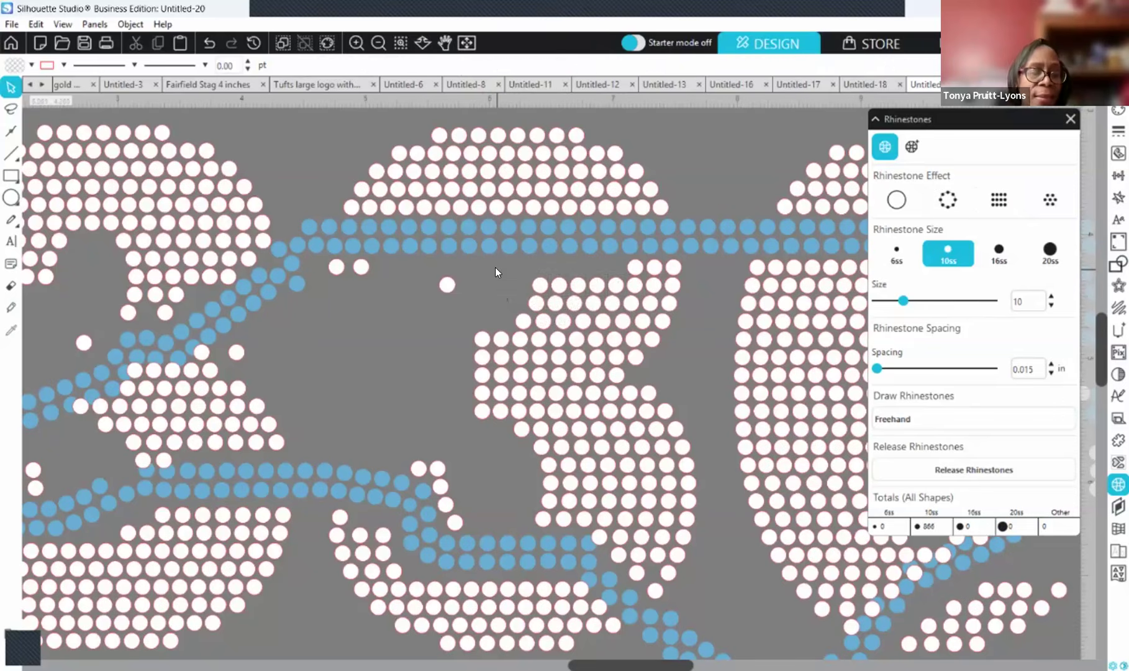
- Duplicate the five leftmost stones of the middle 3's second row below the blue top line and place the copies directly above them to complete the first row
{"action": "left_click", "coordinate": [532, 285]}
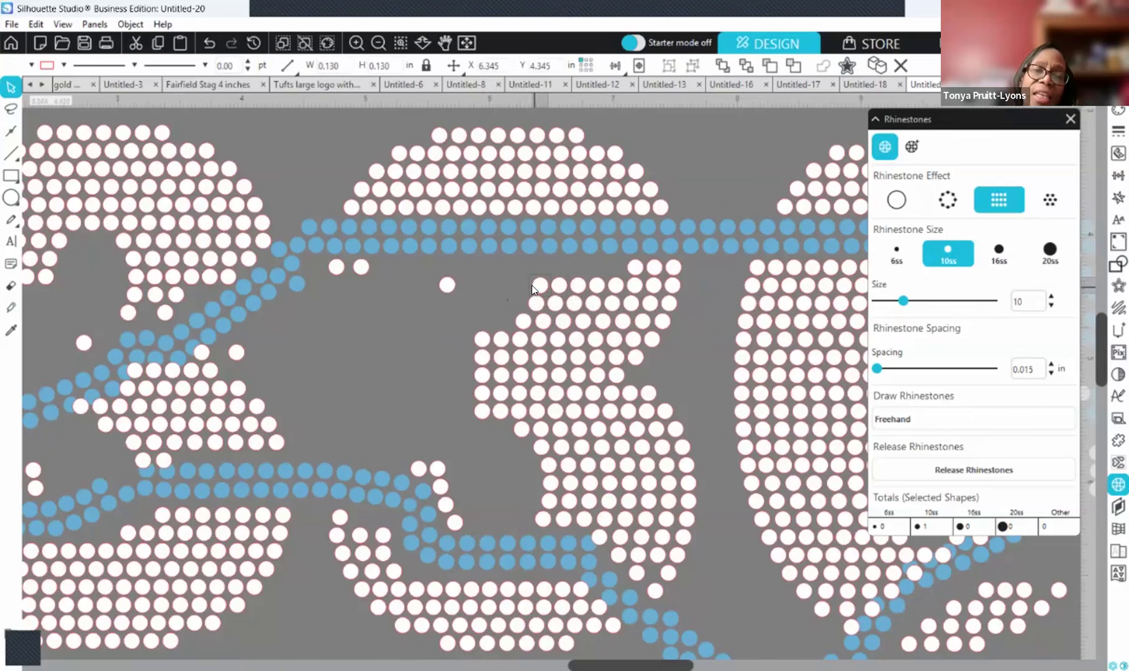
{"action": "left_click", "coordinate": [560, 285], "text": "shift"}
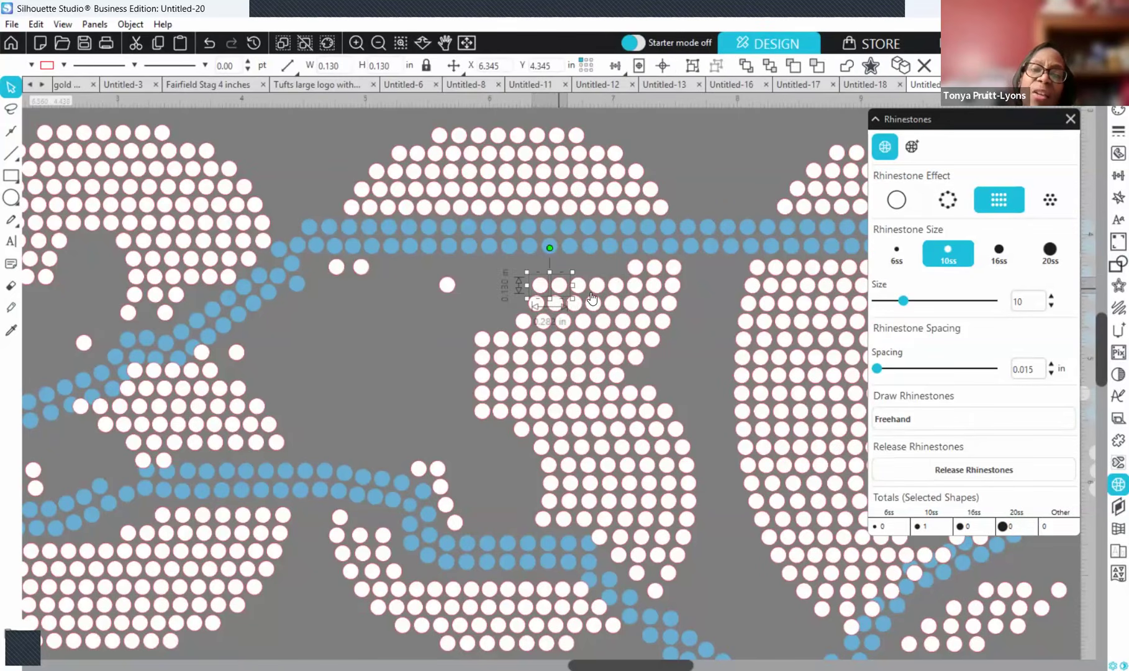
{"action": "left_click", "coordinate": [597, 286], "text": "shift"}
{"action": "left_click", "coordinate": [617, 287], "text": "shift"}
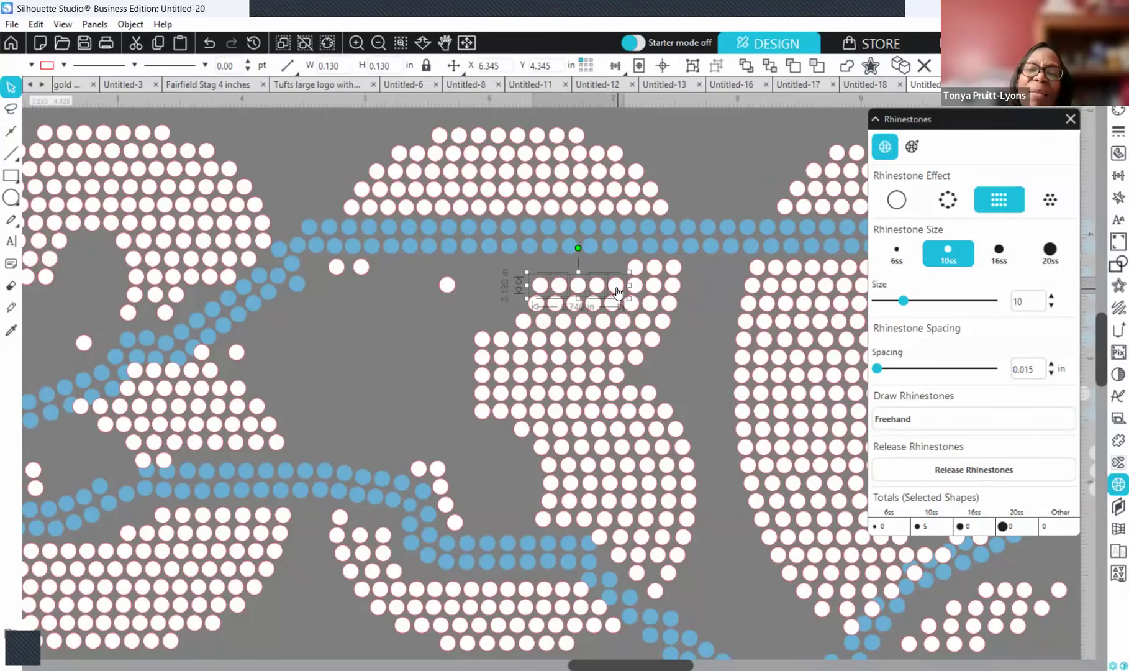
{"action": "right_click", "coordinate": [620, 274]}
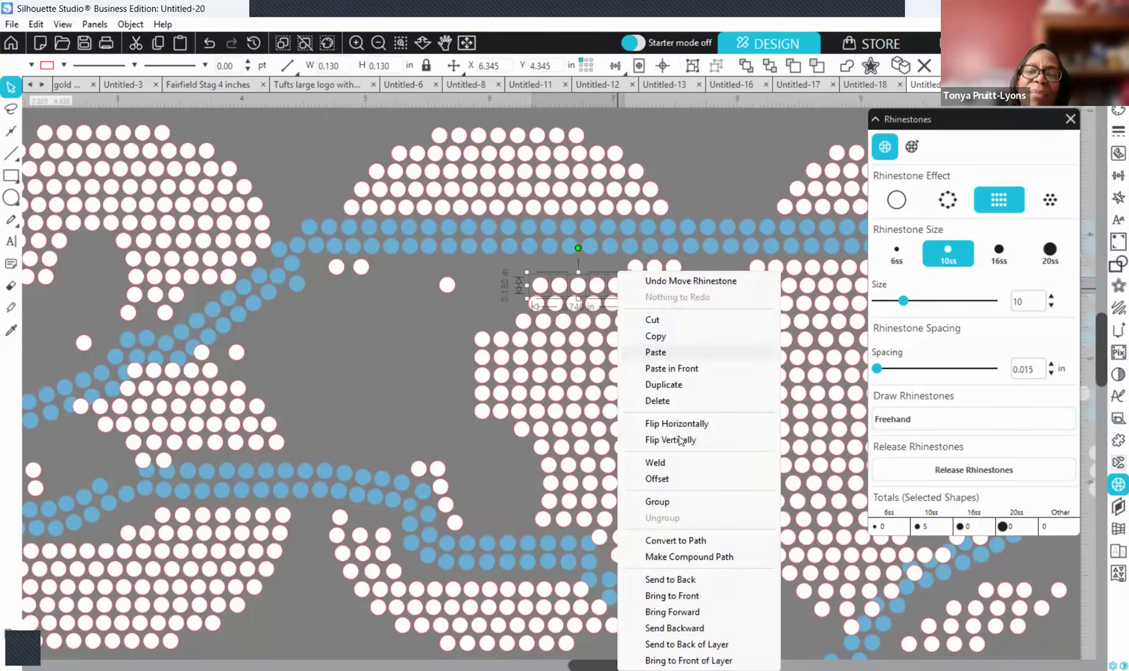
{"action": "left_click", "coordinate": [663, 384]}
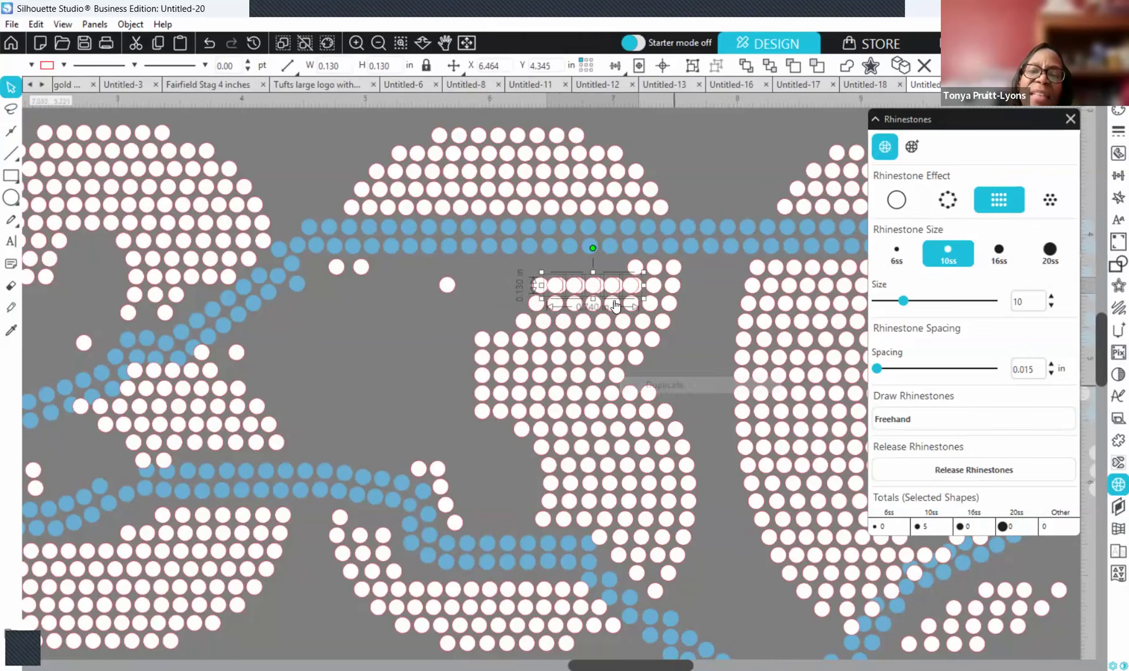
{"action": "left_click_drag", "start_coordinate": [593, 279], "coordinate": [578, 269]}
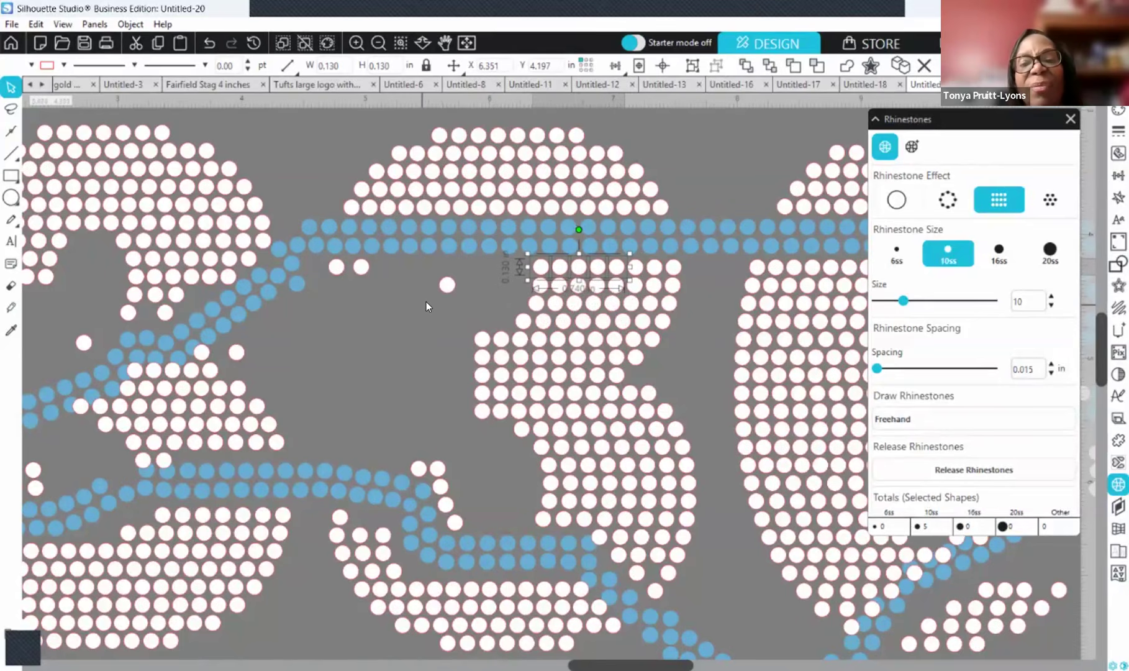
{"action": "left_click", "coordinate": [356, 42]}
{"action": "left_click", "coordinate": [355, 43]}
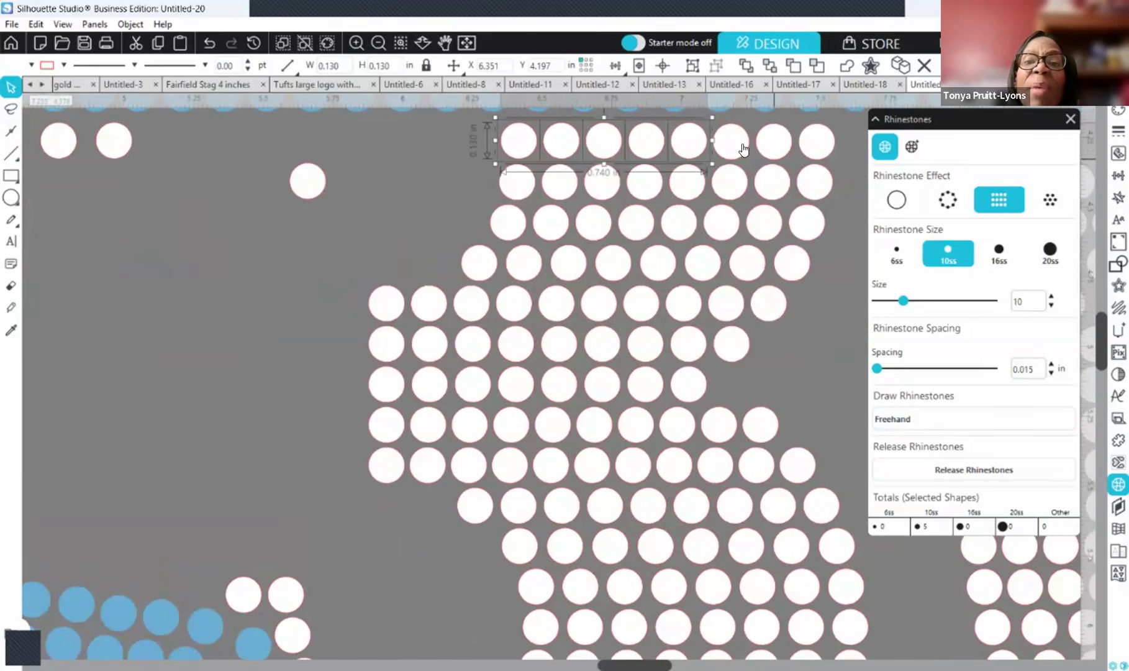
{"action": "left_click", "coordinate": [381, 42]}
{"action": "left_click", "coordinate": [381, 42]}
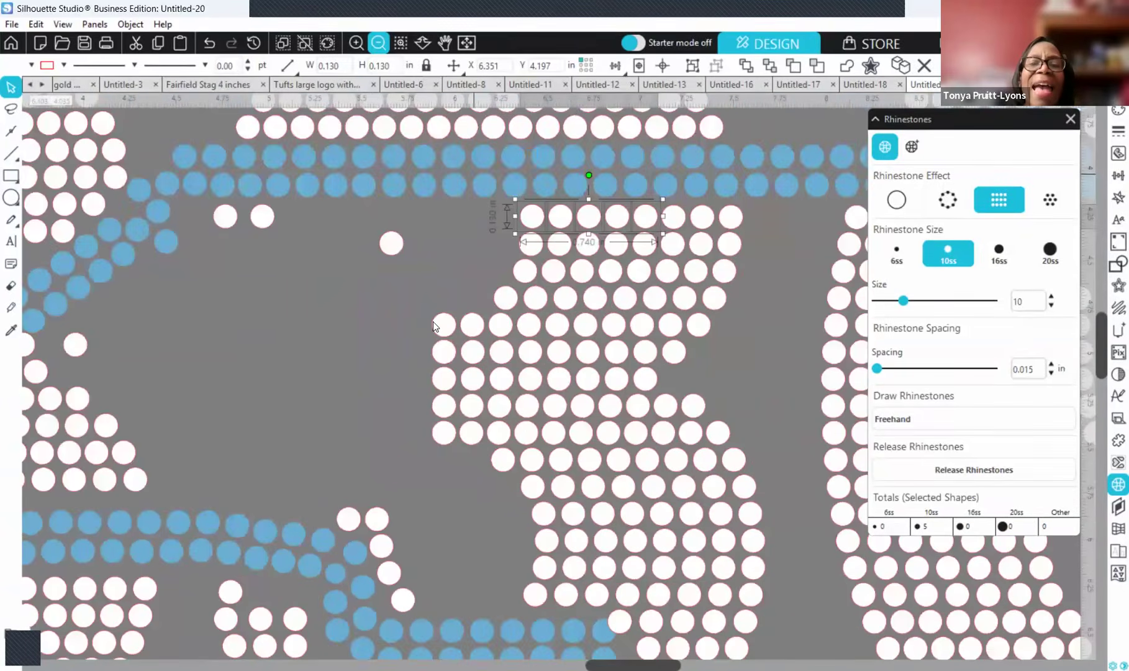
{"action": "left_click", "coordinate": [331, 216]}
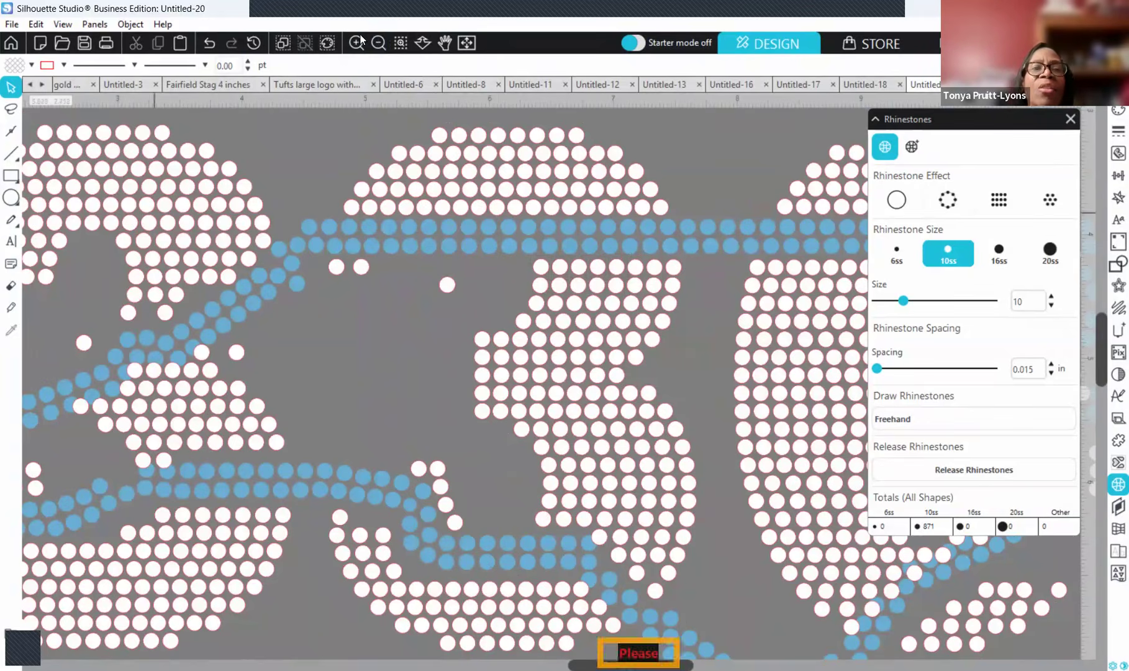
- Delete the three stray white stones below the blue top line at the upper-left end of the middle 3
{"action": "left_click", "coordinate": [380, 44]}
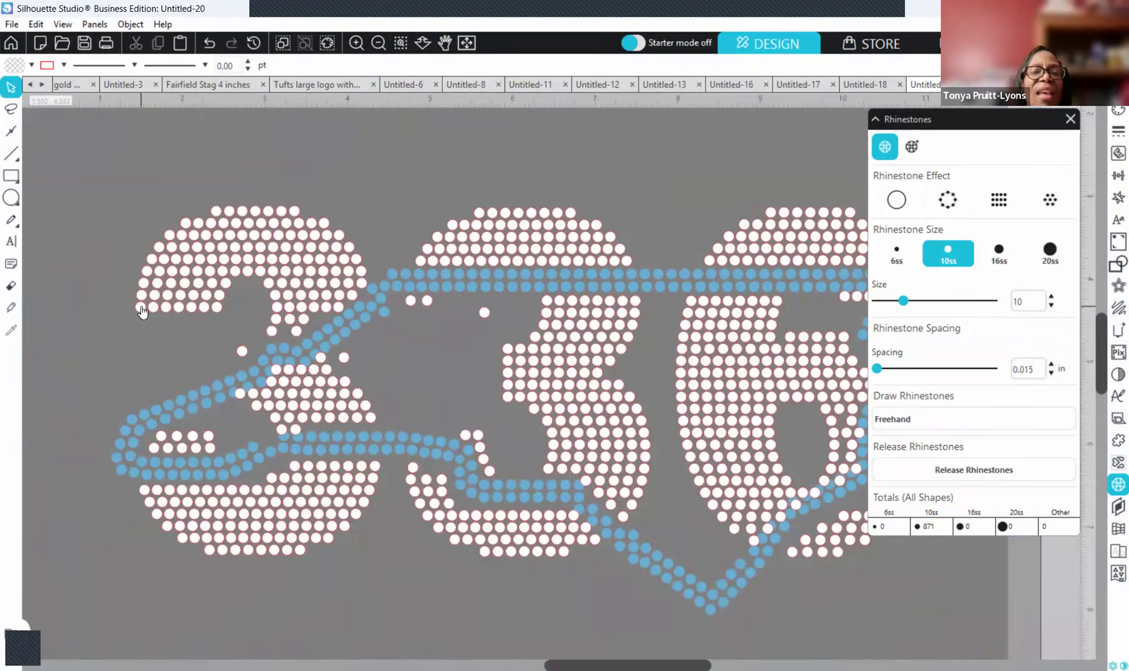
{"action": "left_click", "coordinate": [484, 315]}
{"action": "key", "text": "Delete"}
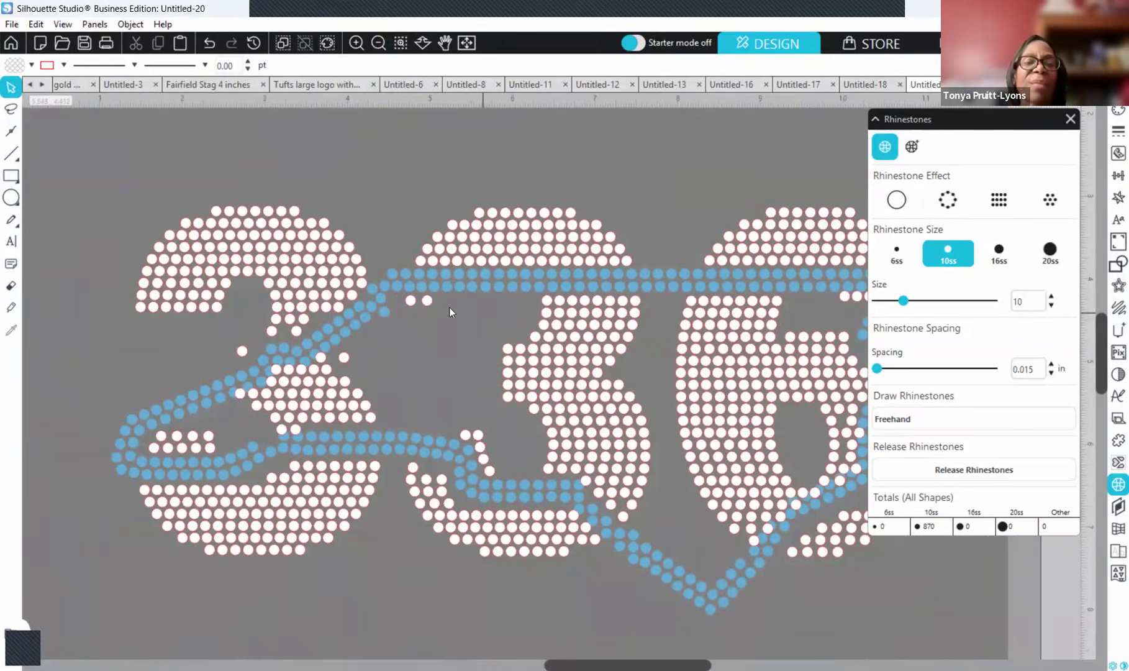
{"action": "left_click", "coordinate": [412, 304]}
{"action": "key", "text": "Delete"}
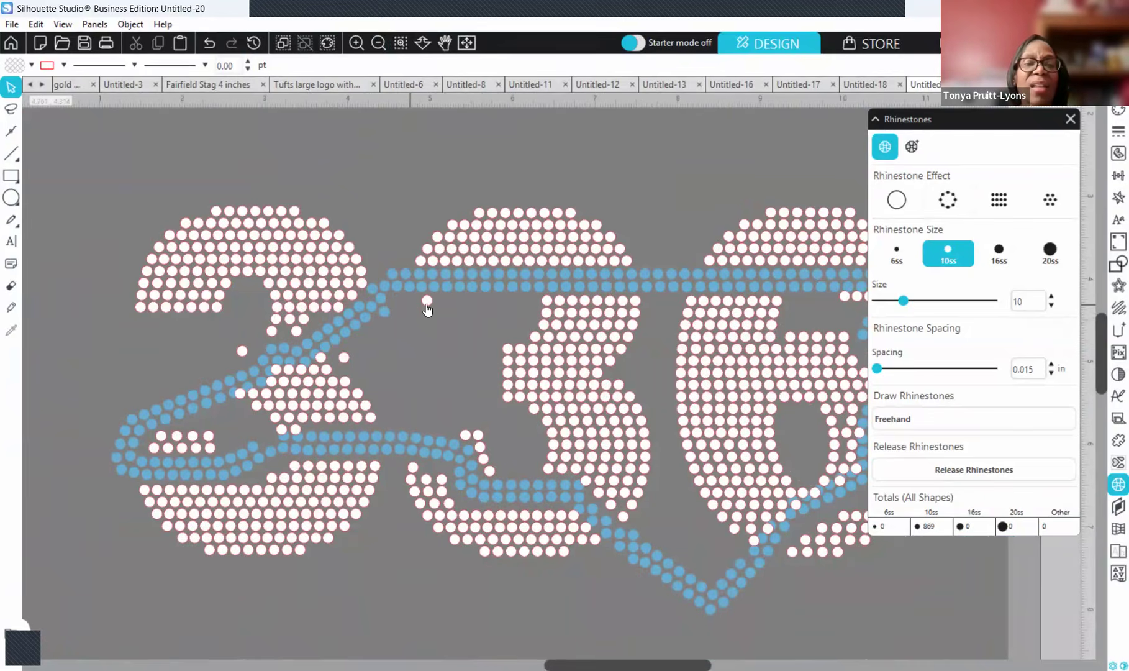
{"action": "left_click", "coordinate": [426, 303]}
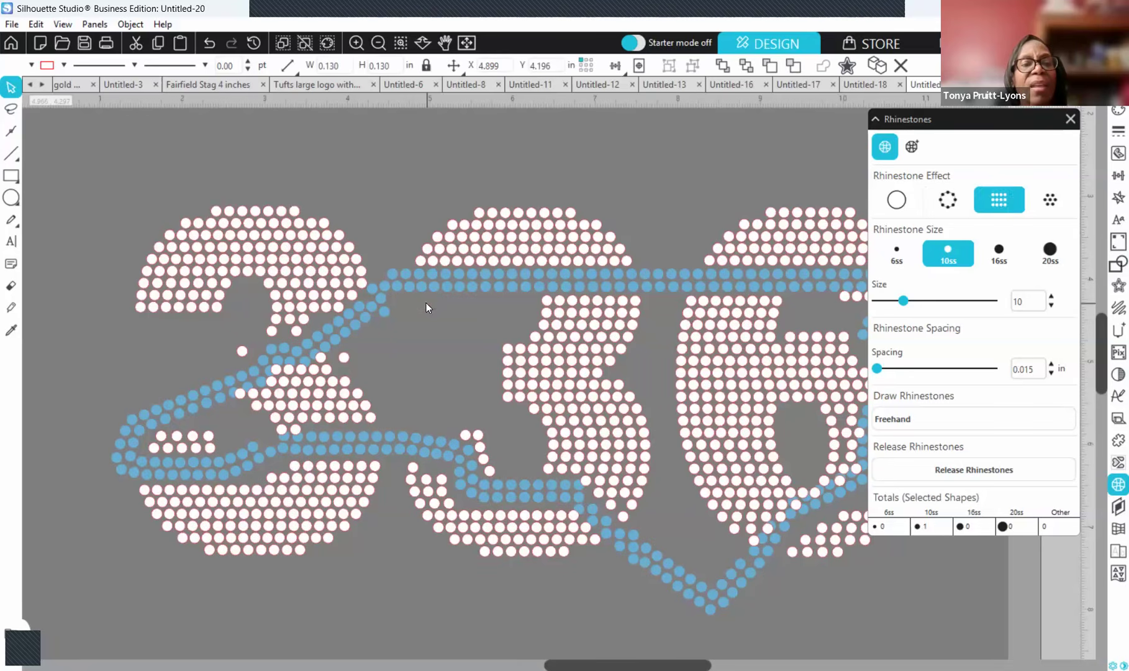
{"action": "key", "text": "Delete"}
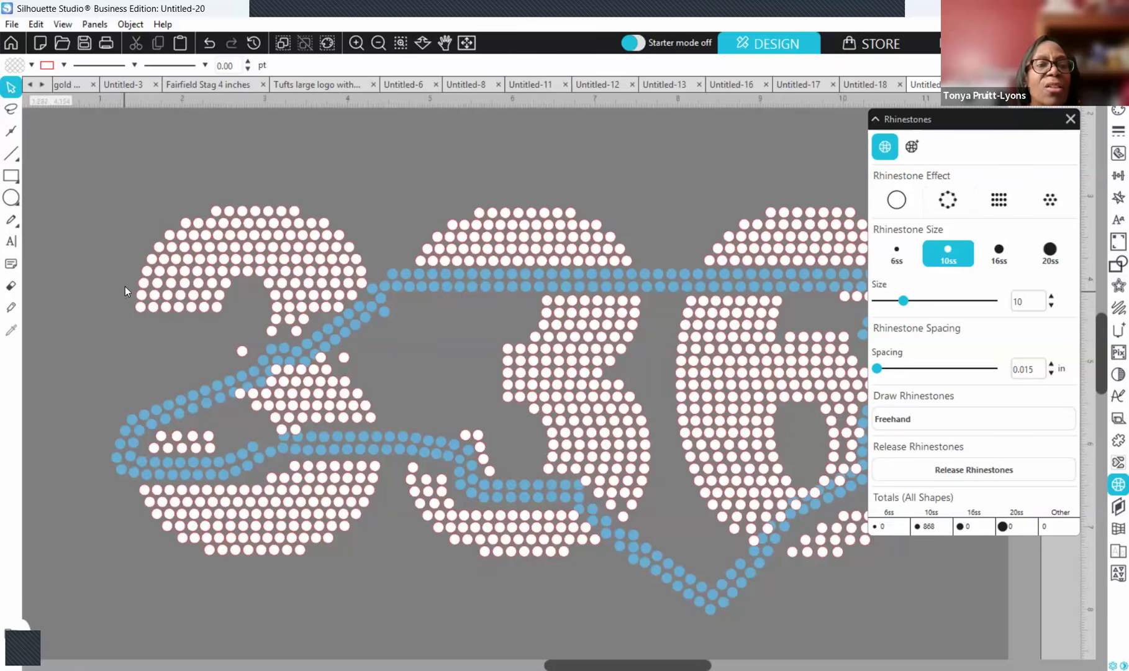
- Duplicate the three-row stone block at the first 3's upper-left tip and place the copy below the blue top line at the middle 3's upper-left end
{"action": "left_click_drag", "start_coordinate": [134, 316], "coordinate": [238, 318]}
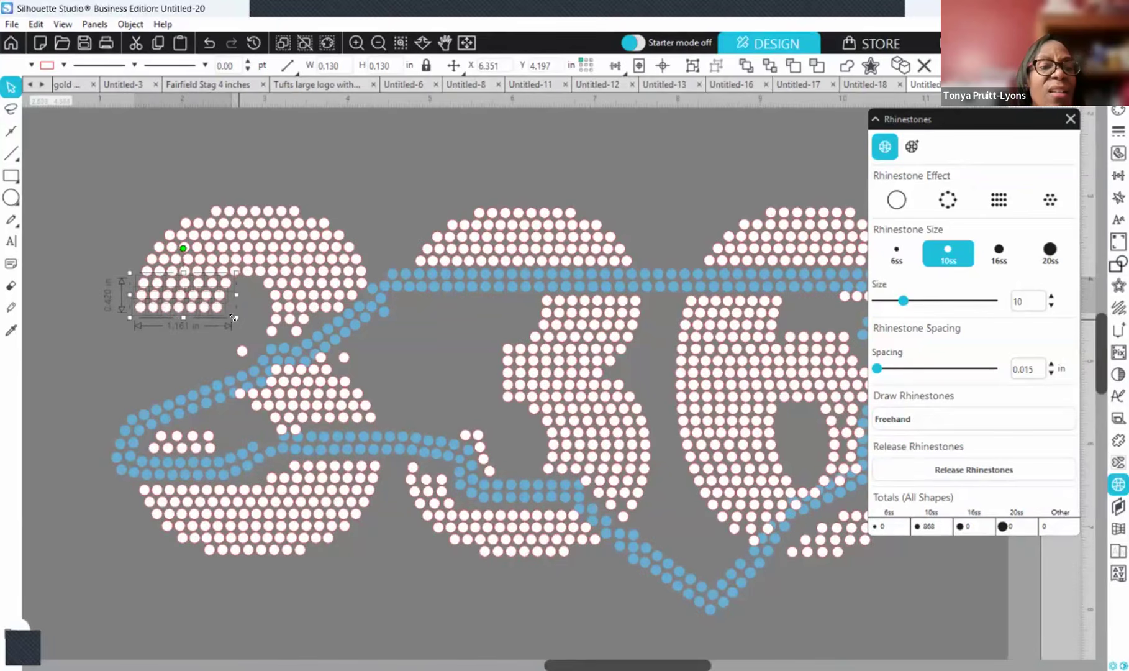
{"action": "right_click", "coordinate": [215, 310]}
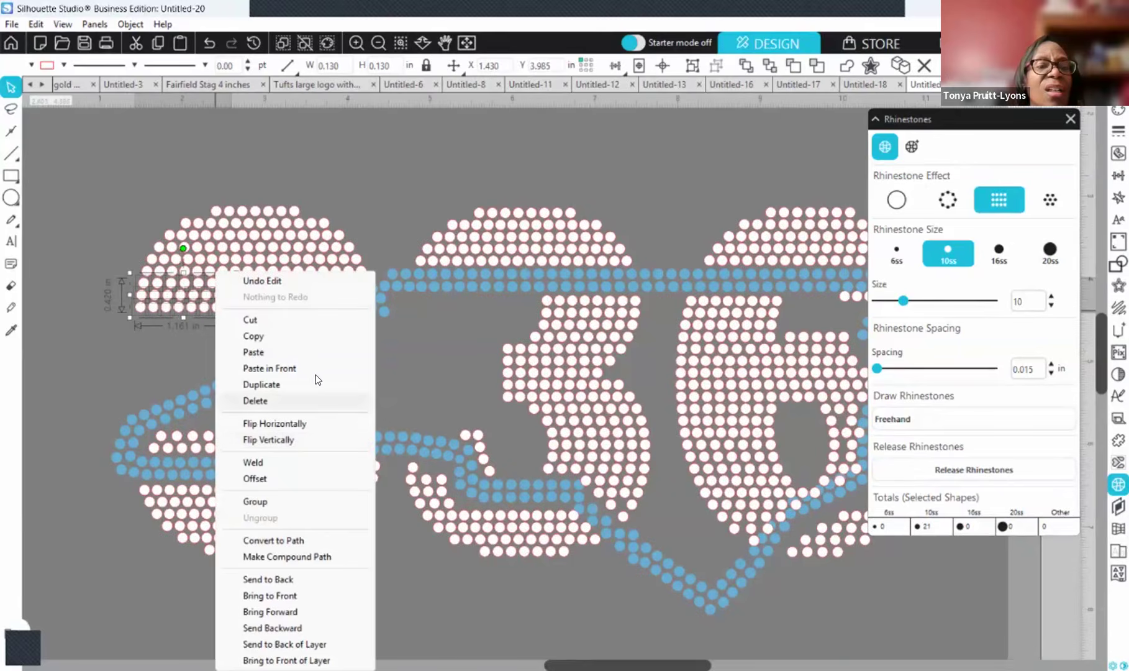
{"action": "left_click", "coordinate": [277, 361]}
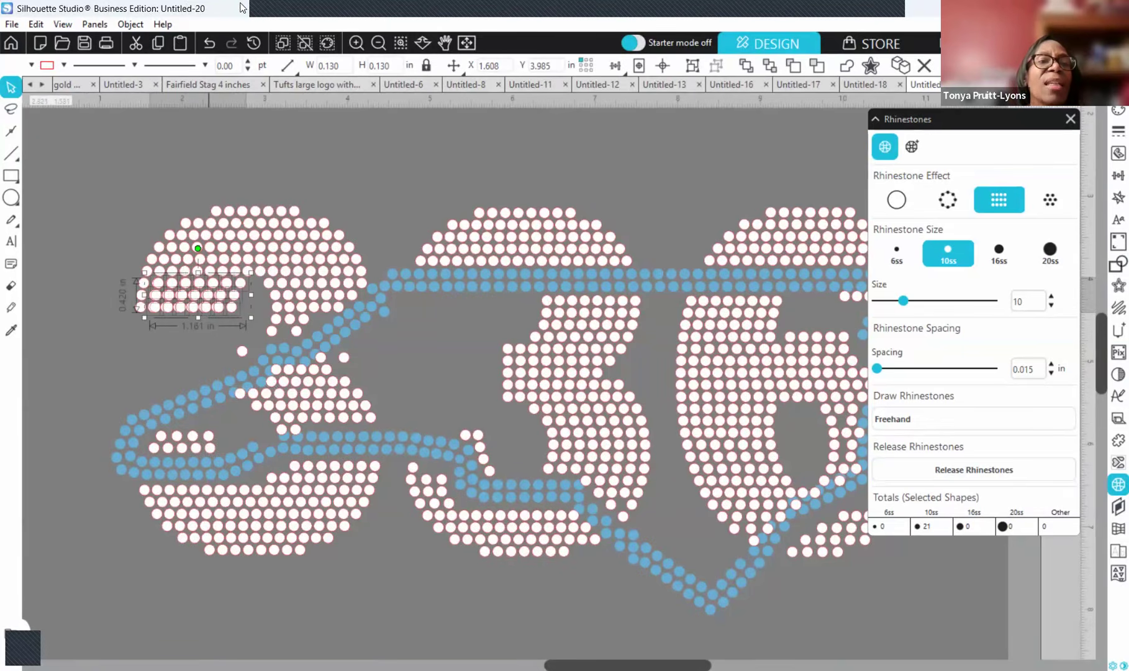
{"action": "left_click_drag", "start_coordinate": [233, 314], "coordinate": [493, 309]}
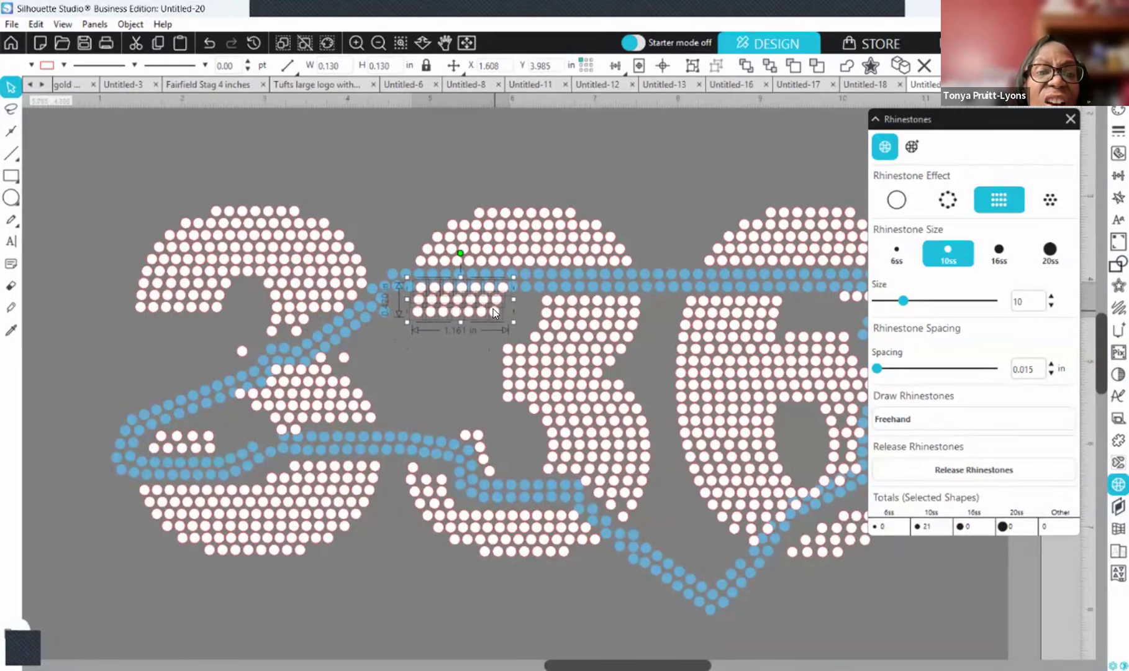
{"action": "key", "text": "ctrl+g"}
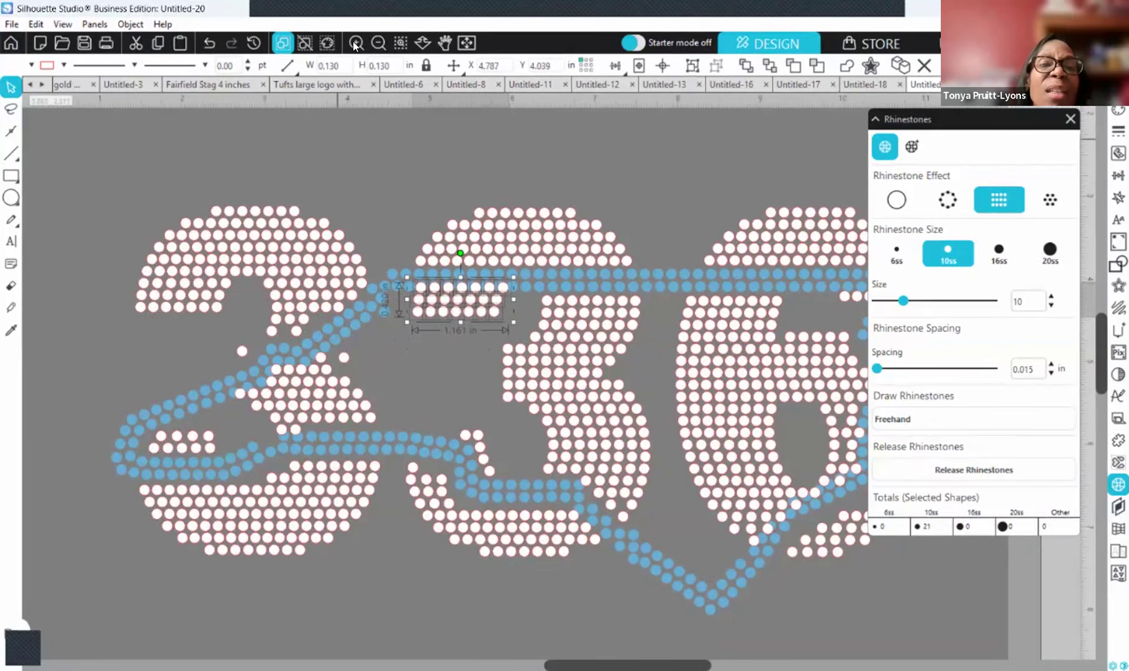
{"action": "left_click", "coordinate": [355, 42]}
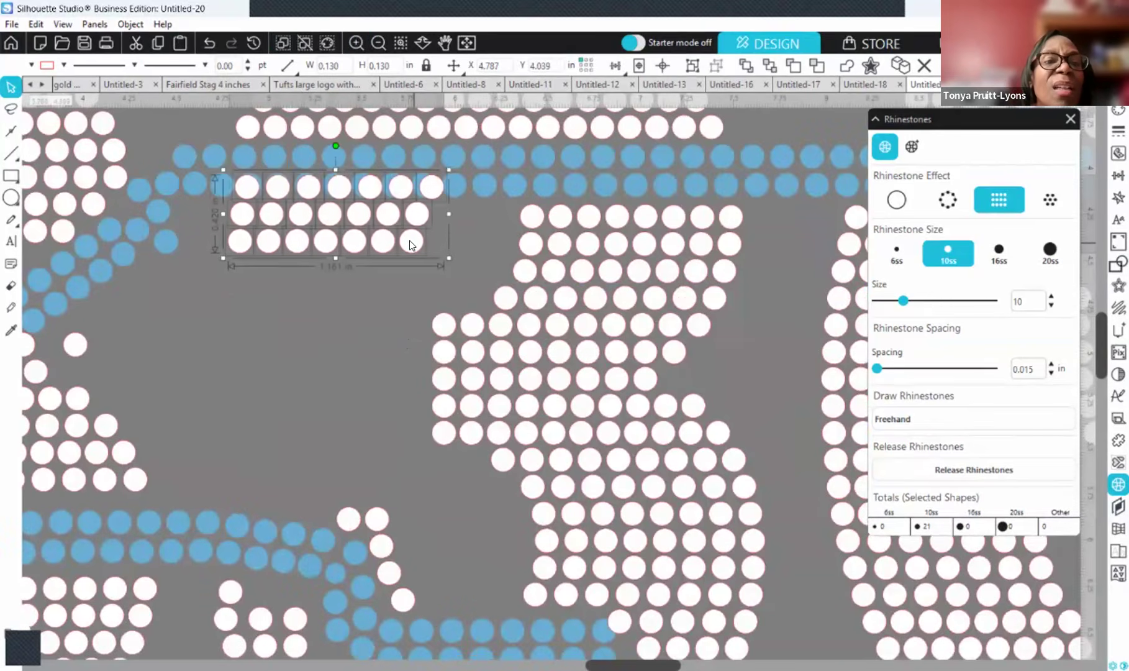
{"action": "mouse_move", "coordinate": [415, 243]}
{"action": "left_mouse_down"}
{"action": "mouse_move", "coordinate": [429, 240]}
{"action": "mouse_move", "coordinate": [417, 242]}
{"action": "left_mouse_up"}
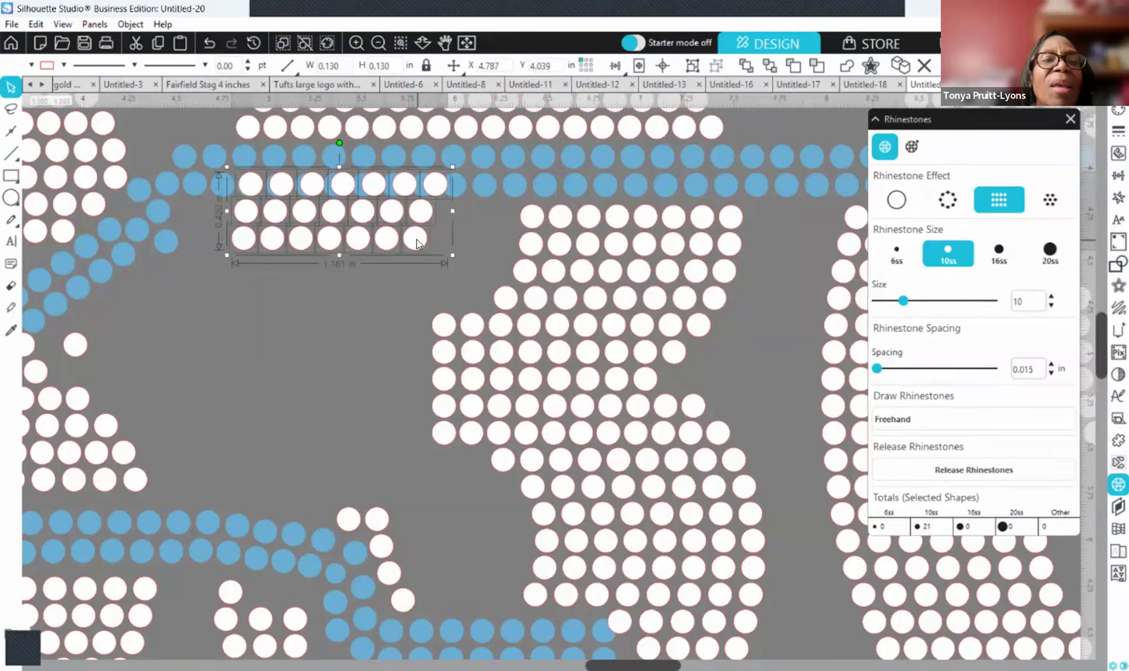
{"action": "left_click", "coordinate": [379, 42]}
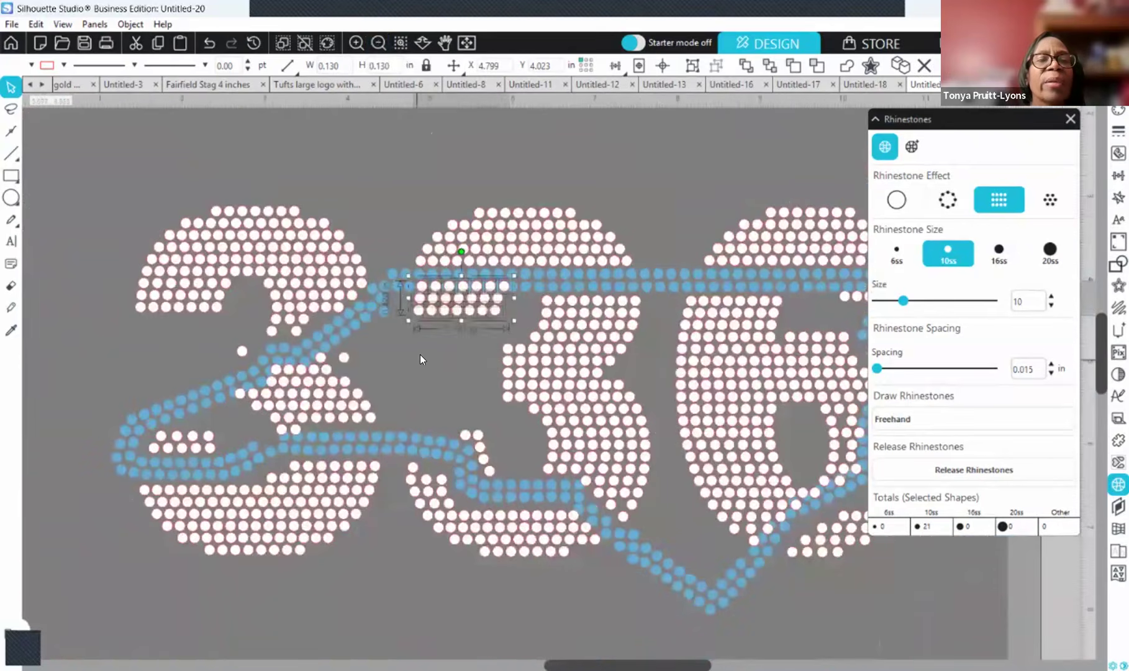
{"action": "left_click", "coordinate": [420, 354]}
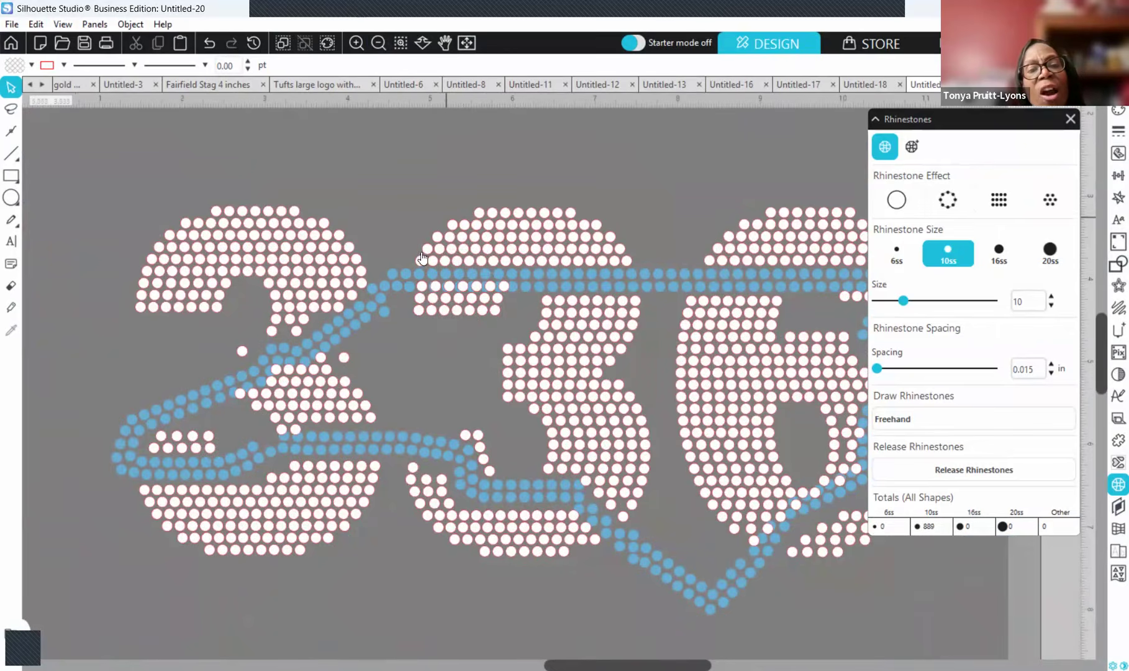
{"action": "left_click", "coordinate": [421, 292]}
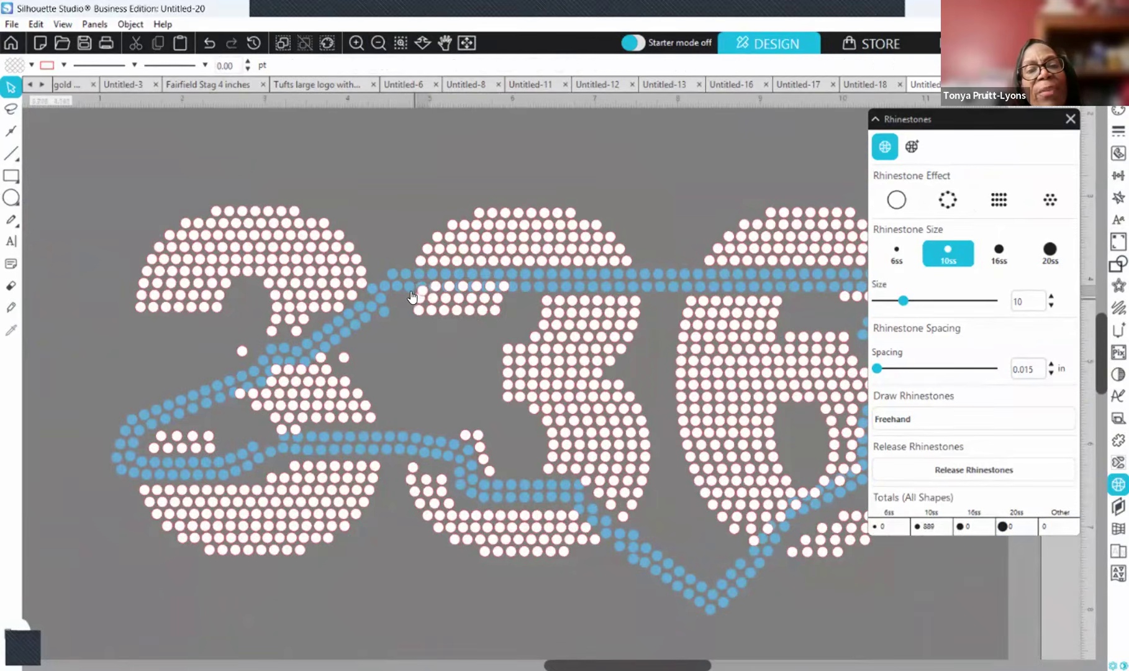
{"action": "left_click", "coordinate": [210, 49]}
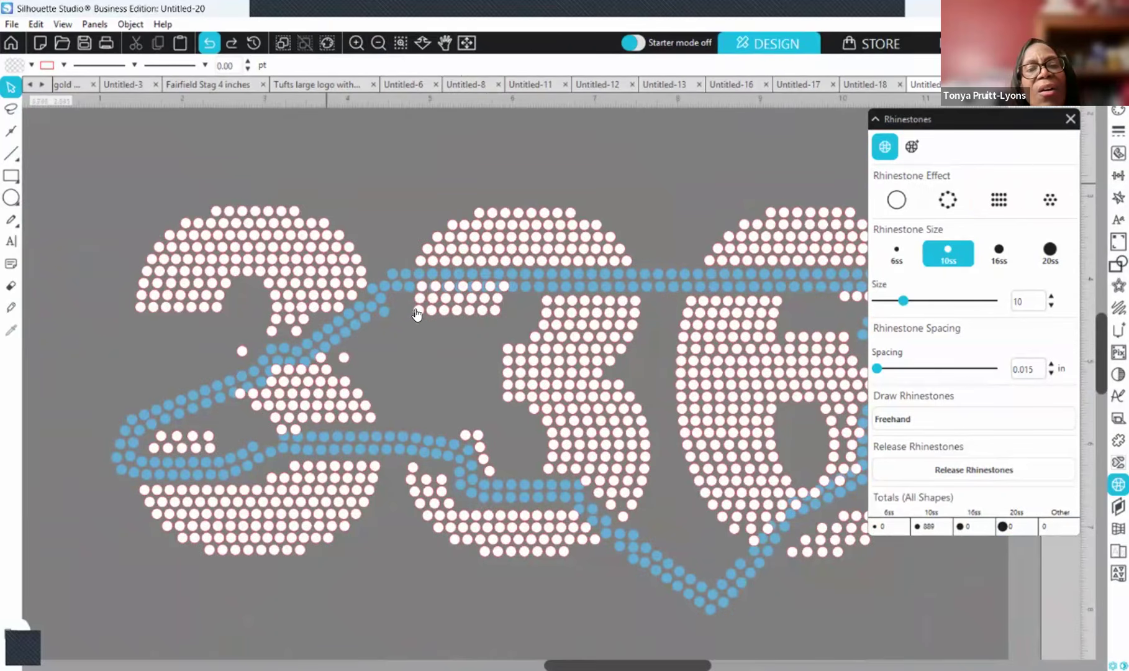
{"action": "left_click", "coordinate": [210, 45]}
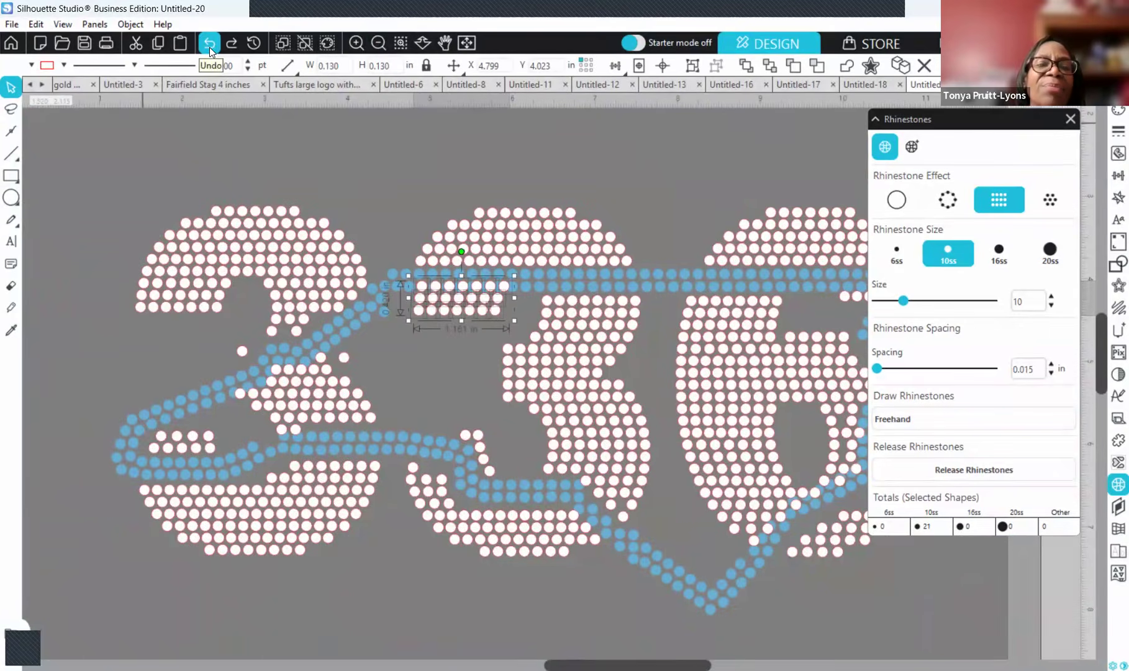
- Shift the copied three-row stone block left along the blue top line to X 4.650 in
{"action": "scroll", "coordinate": [346, 182], "scroll_direction": "up", "scroll_amount": 1}
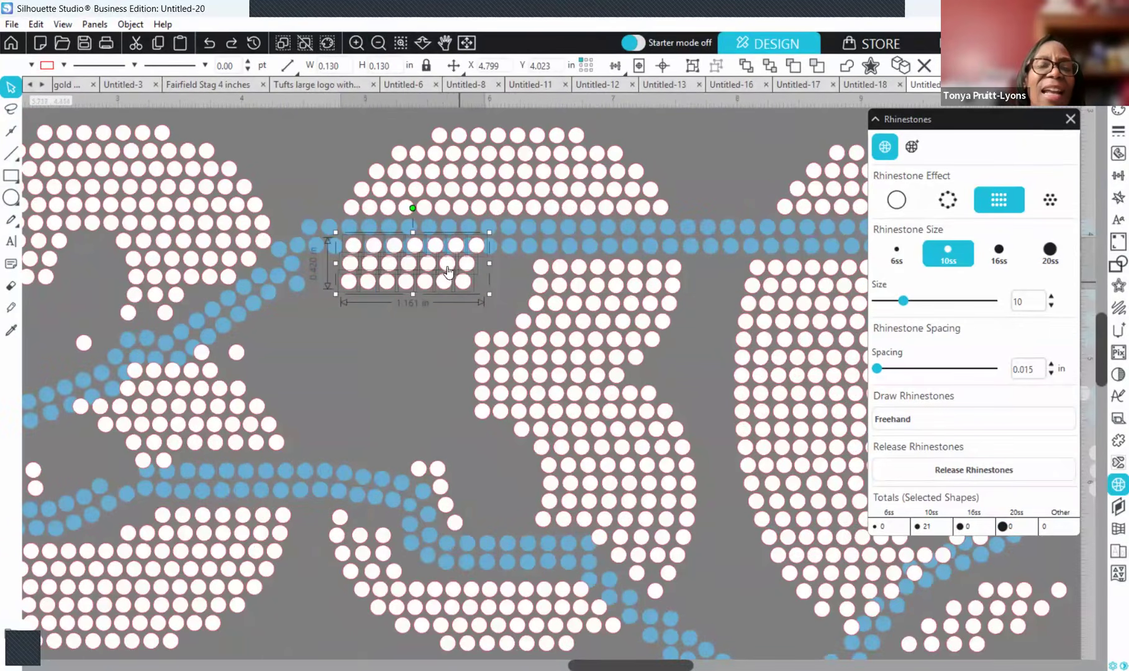
{"action": "left_click_drag", "start_coordinate": [442, 282], "coordinate": [425, 282]}
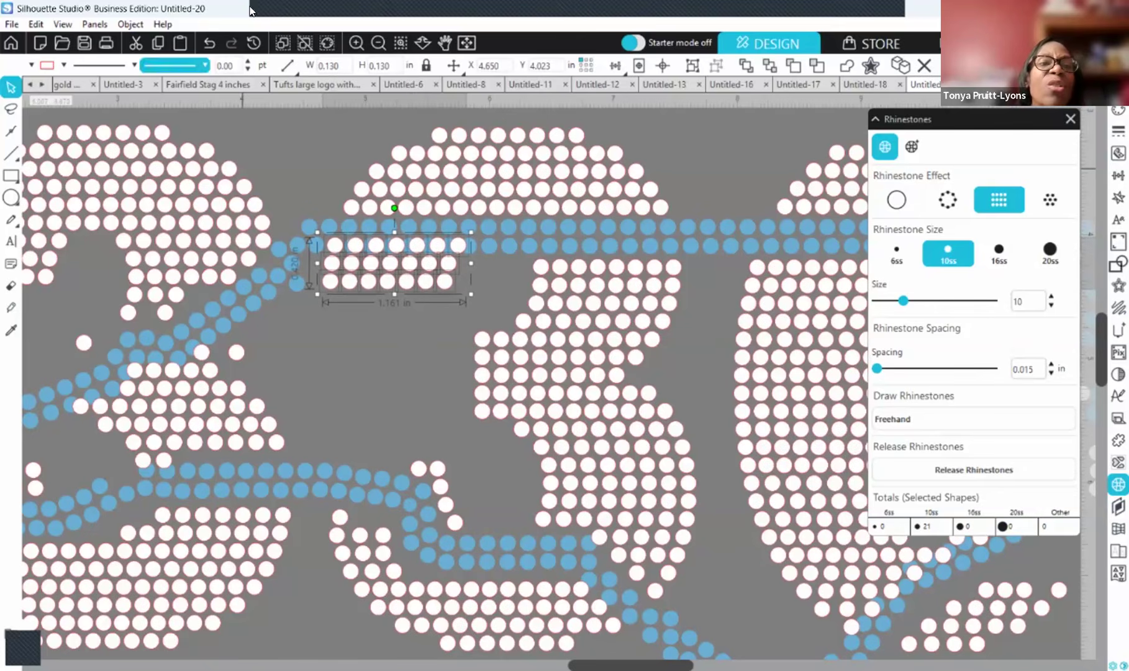
{"action": "left_click", "coordinate": [376, 43]}
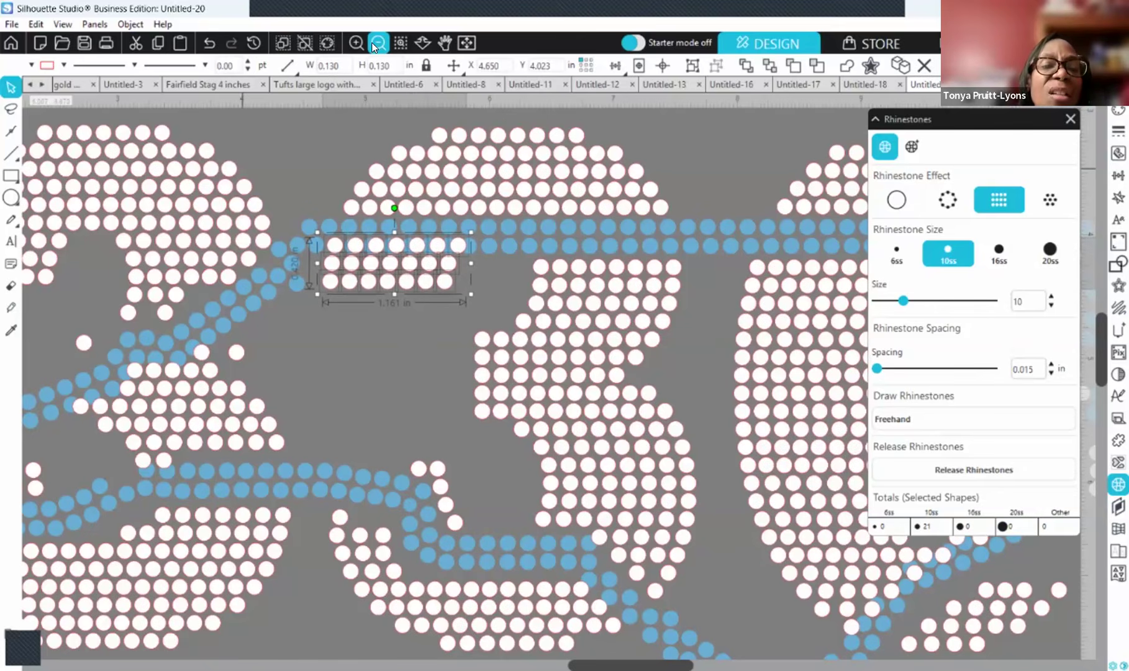
{"action": "left_click", "coordinate": [355, 43]}
{"action": "left_click", "coordinate": [356, 43]}
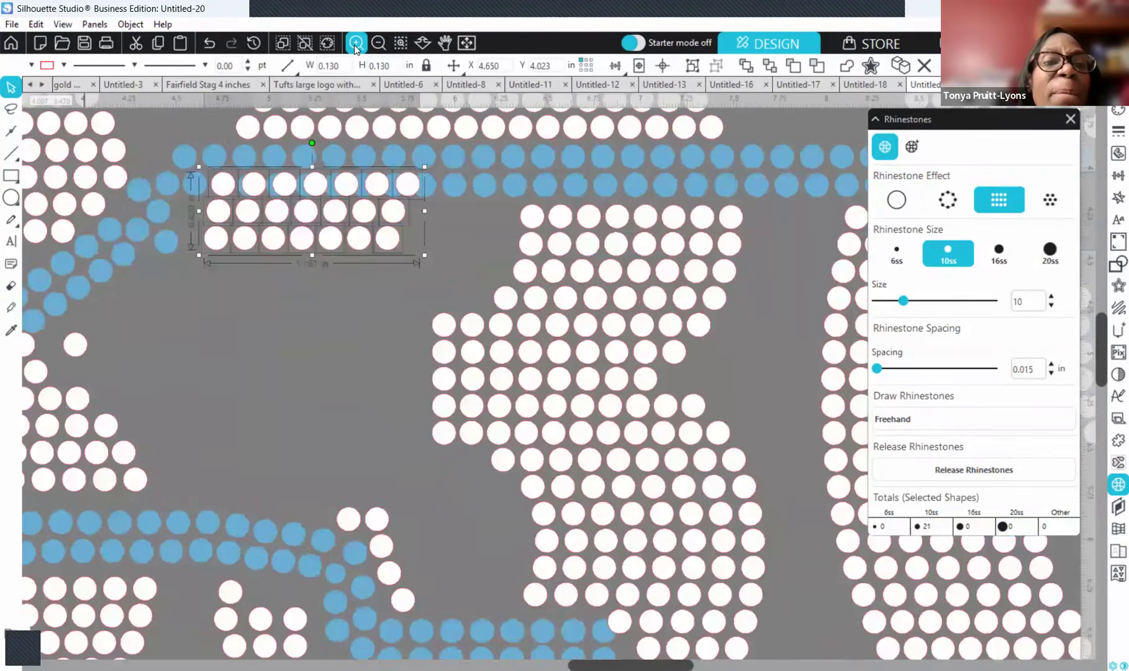
{"action": "left_click", "coordinate": [327, 328]}
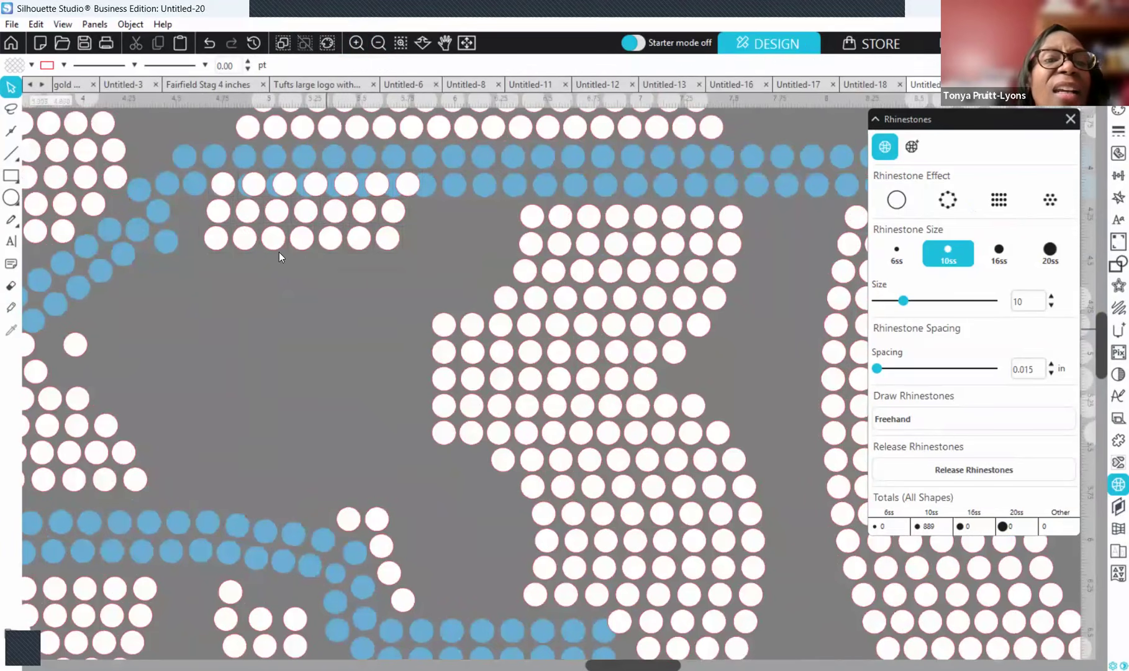
- Delete the copied block's top row overlapping the blue line and nudge the remaining two rows down to Y 4.172 in
{"action": "left_click", "coordinate": [225, 185]}
{"action": "left_click_drag", "start_coordinate": [226, 184], "coordinate": [410, 194]}
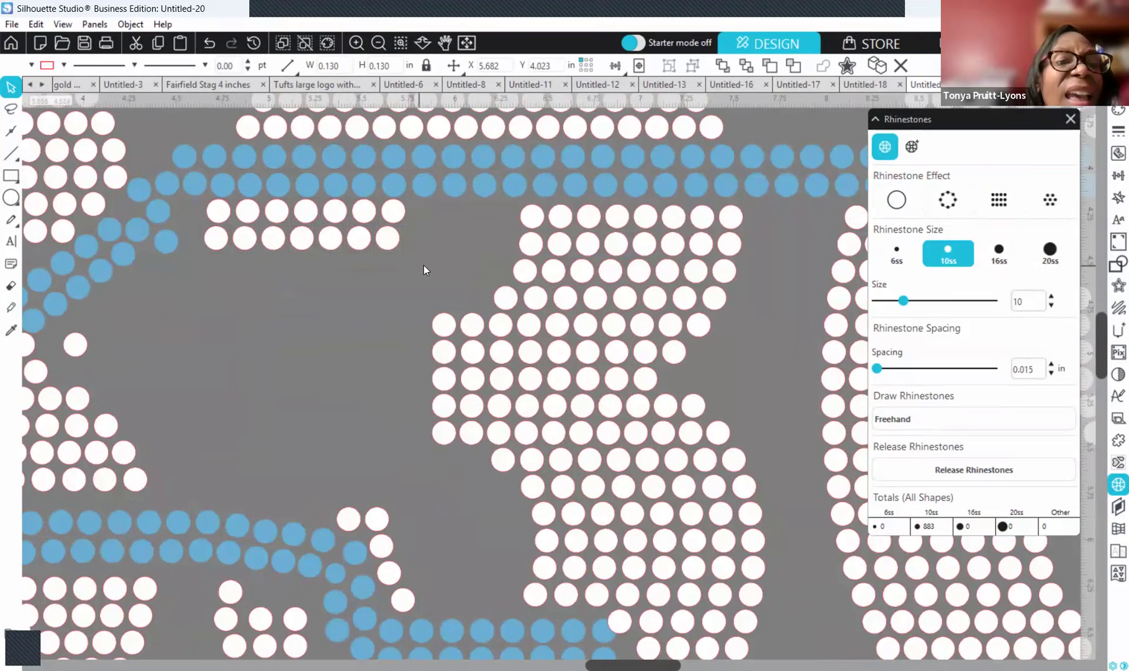
{"action": "left_click_drag", "start_coordinate": [425, 266], "coordinate": [193, 202]}
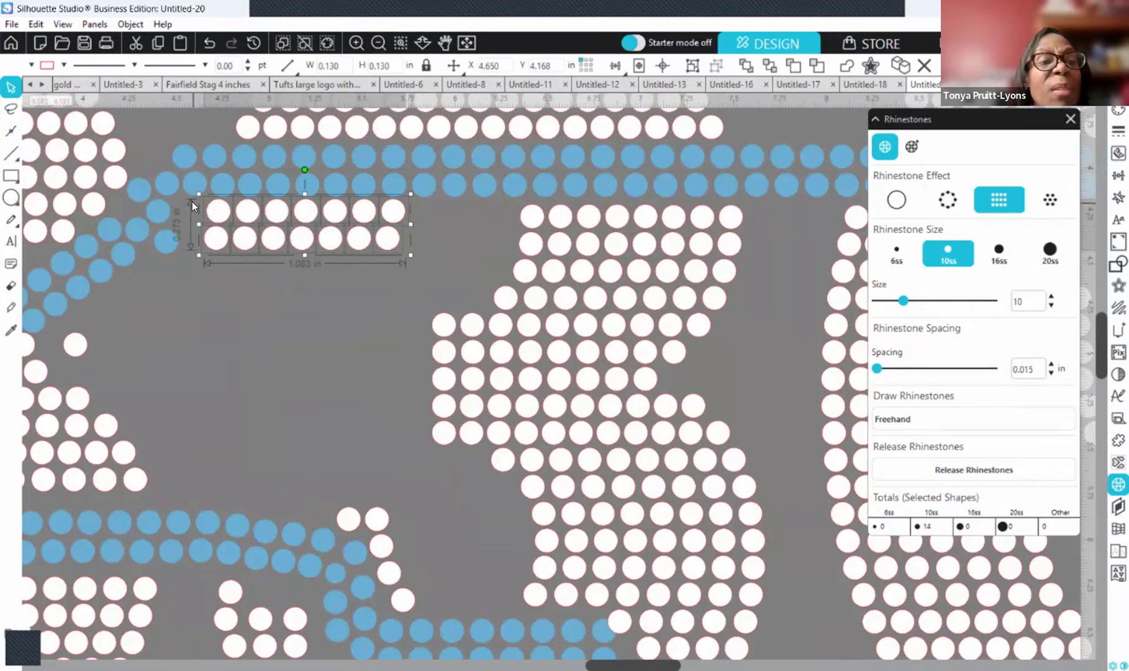
{"action": "key", "text": "Down"}
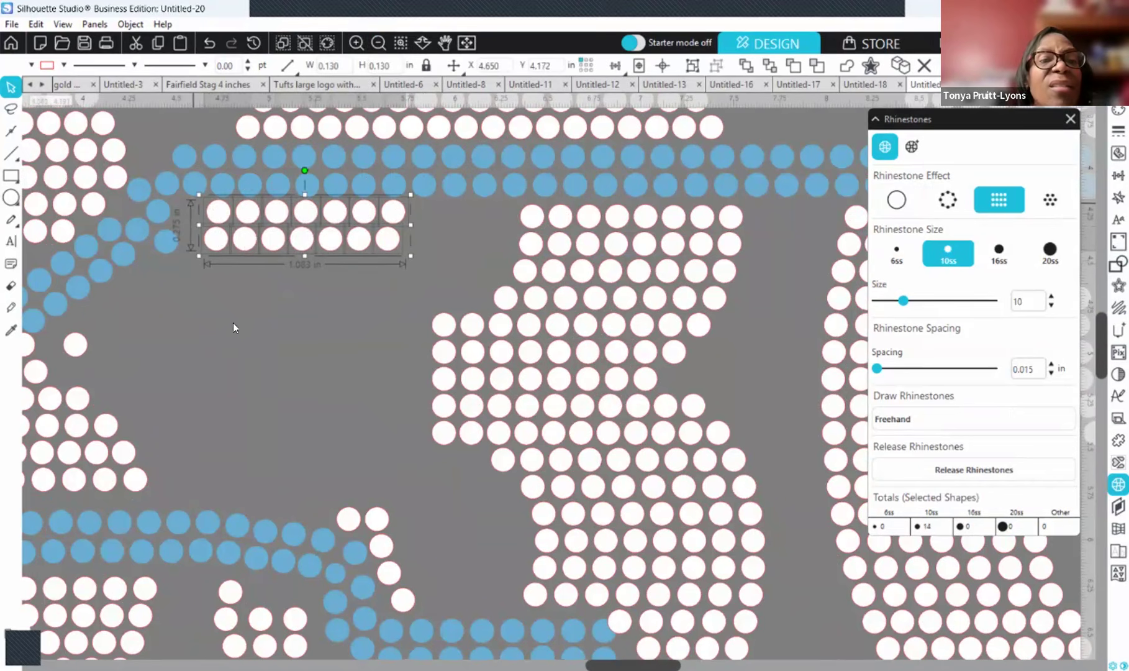
{"action": "left_click", "coordinate": [162, 273]}
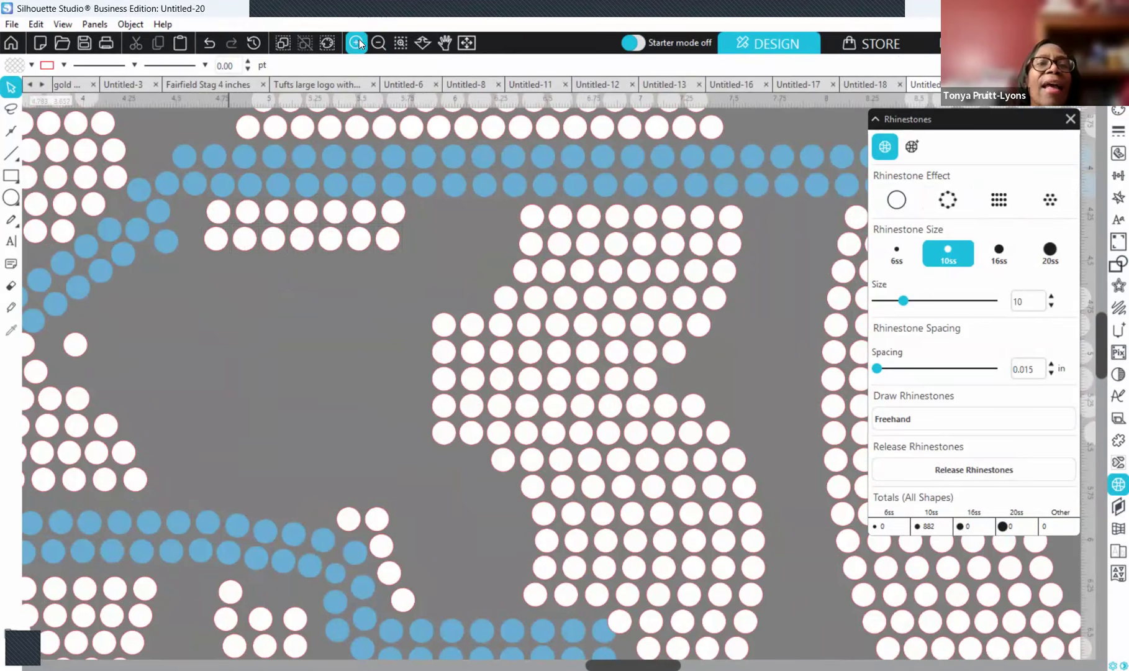
- Delete the two white stones touching the lower blue line beneath the first 3's middle section
{"action": "left_click", "coordinate": [379, 45]}
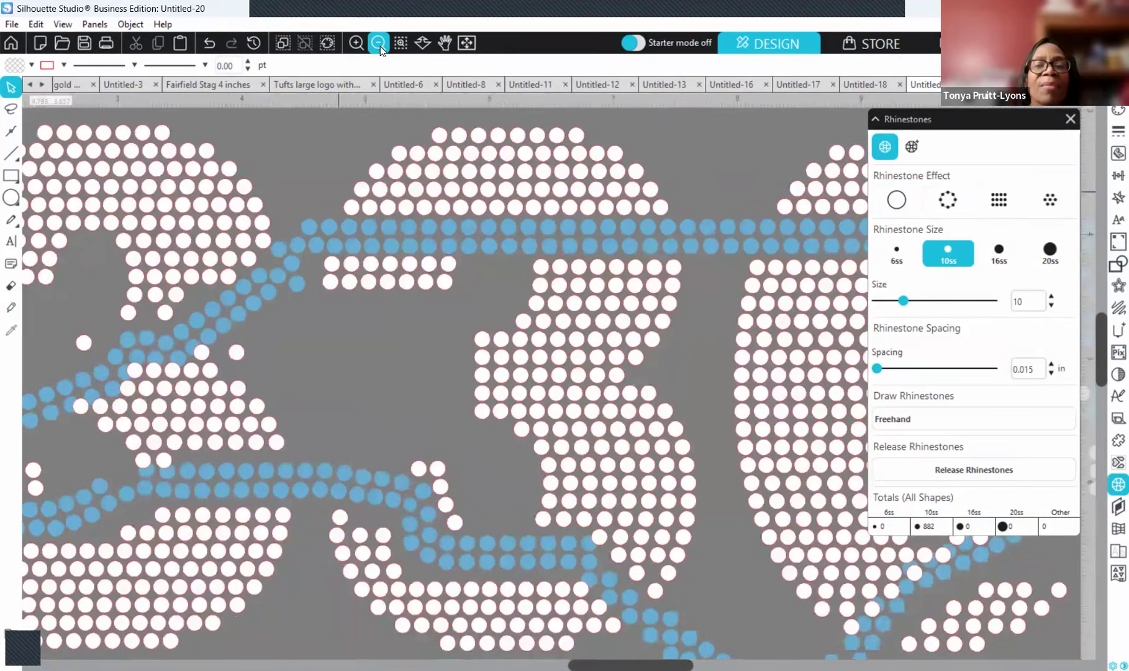
{"action": "left_click", "coordinate": [380, 49]}
{"action": "left_click", "coordinate": [380, 48]}
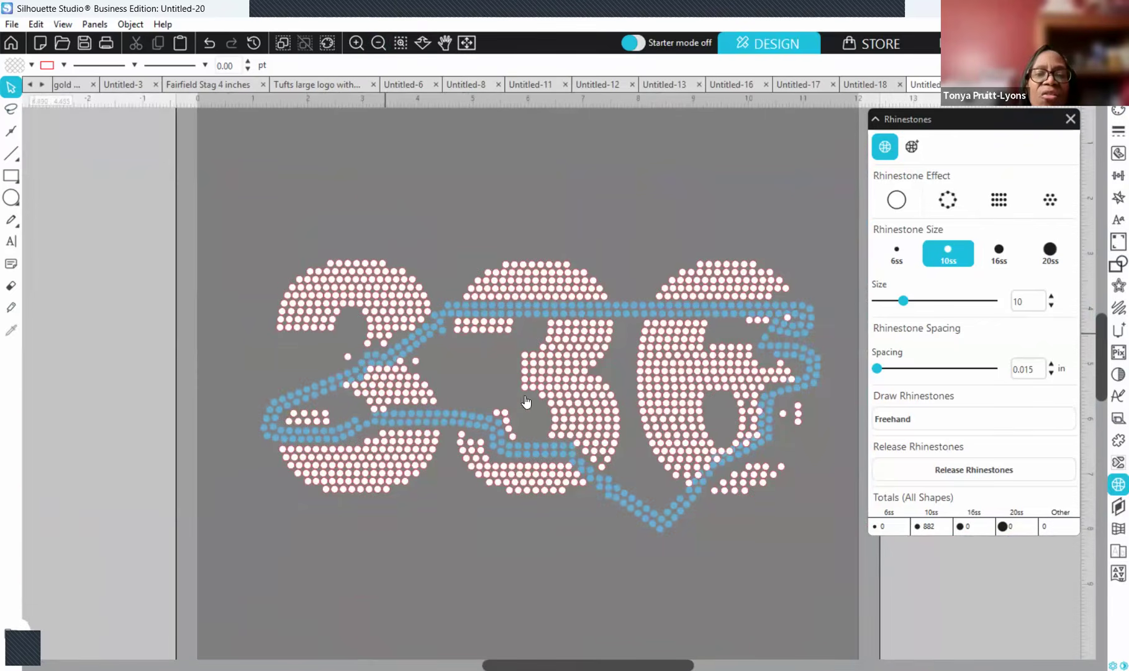
{"action": "left_click", "coordinate": [375, 412]}
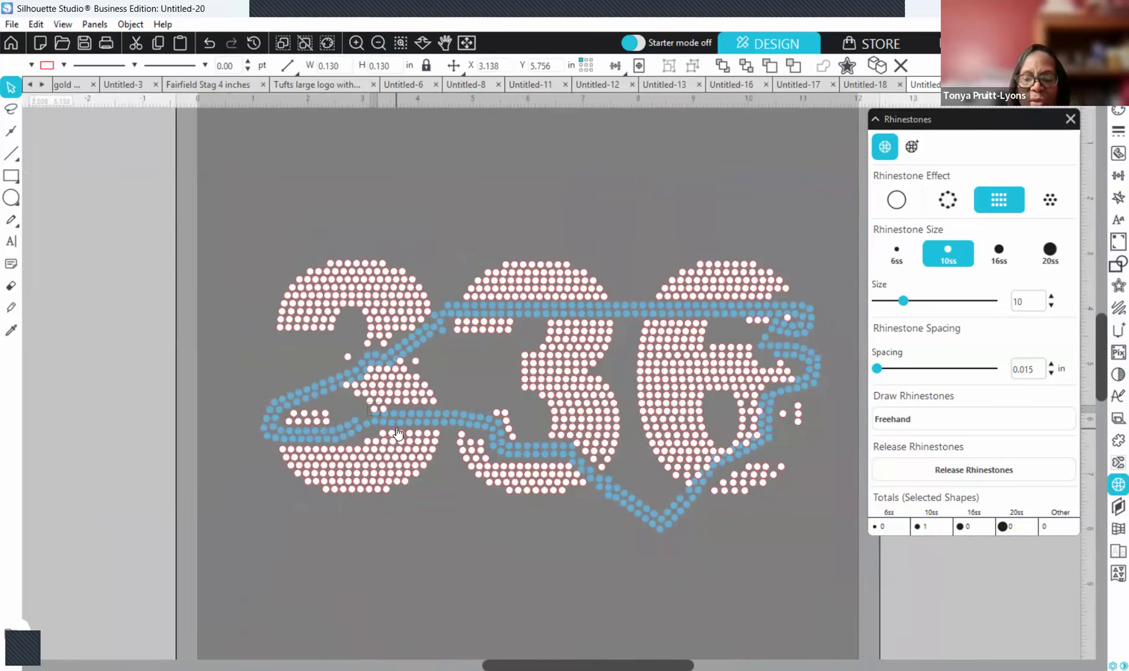
{"action": "key", "text": "Delete"}
{"action": "left_click", "coordinate": [384, 408]}
{"action": "key", "text": "Delete"}
{"action": "key", "text": "Delete"}
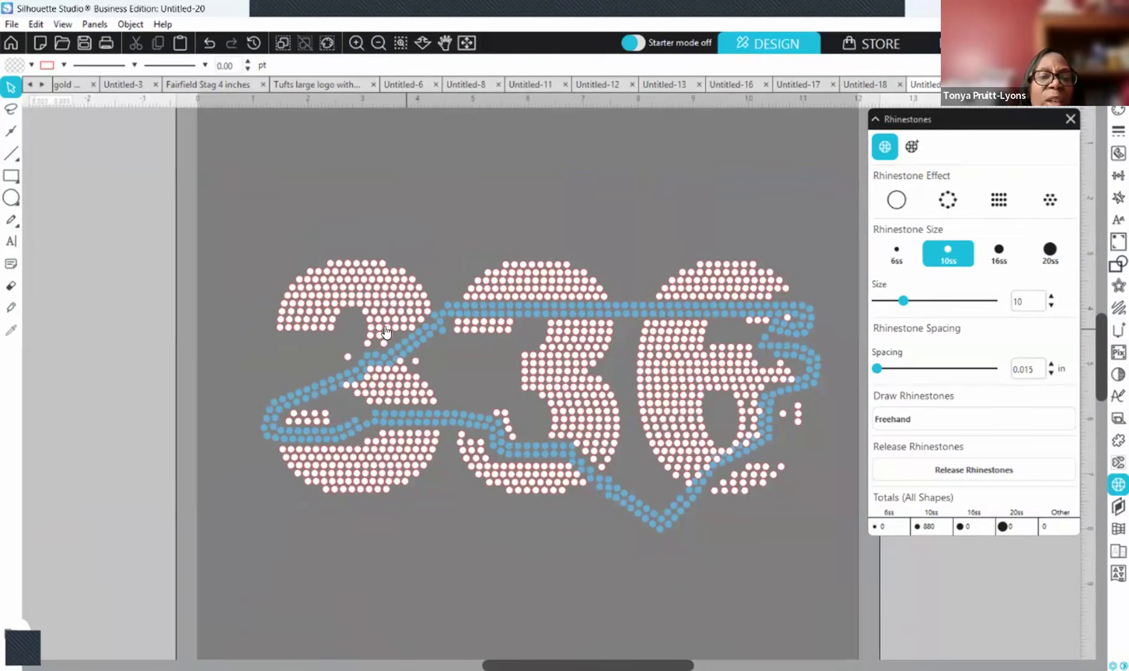
- Duplicate the last stone in the first 3's three-stone row above the diagonal blue line and place the copy right of it at X 3.559 in
{"action": "left_click", "coordinate": [380, 44]}
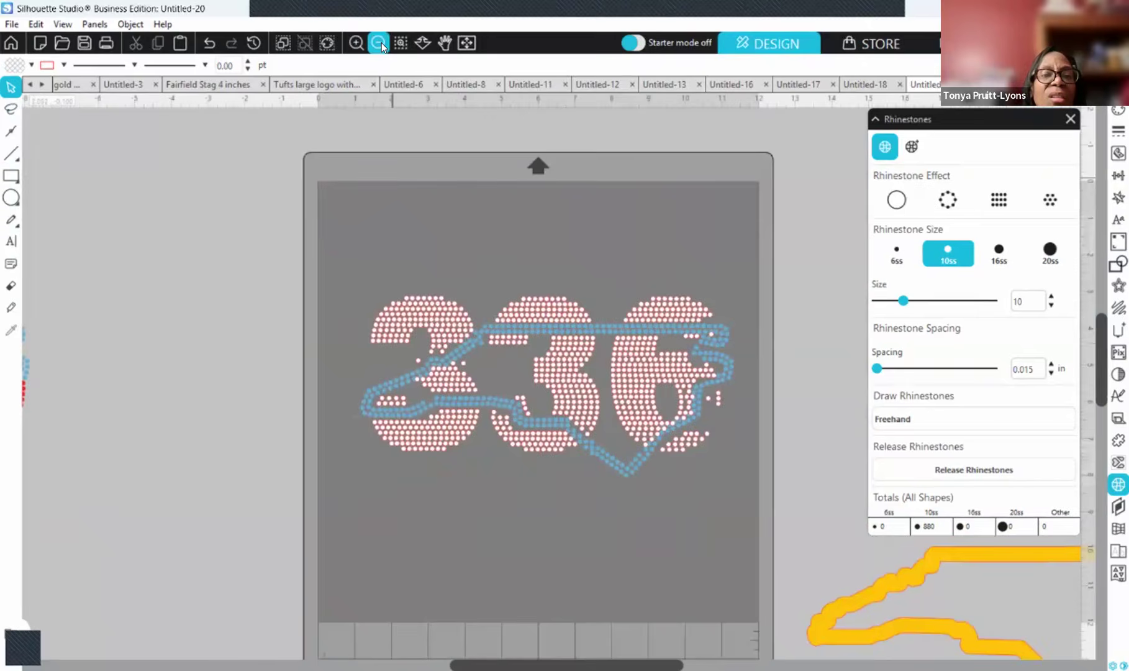
{"action": "left_click", "coordinate": [357, 53]}
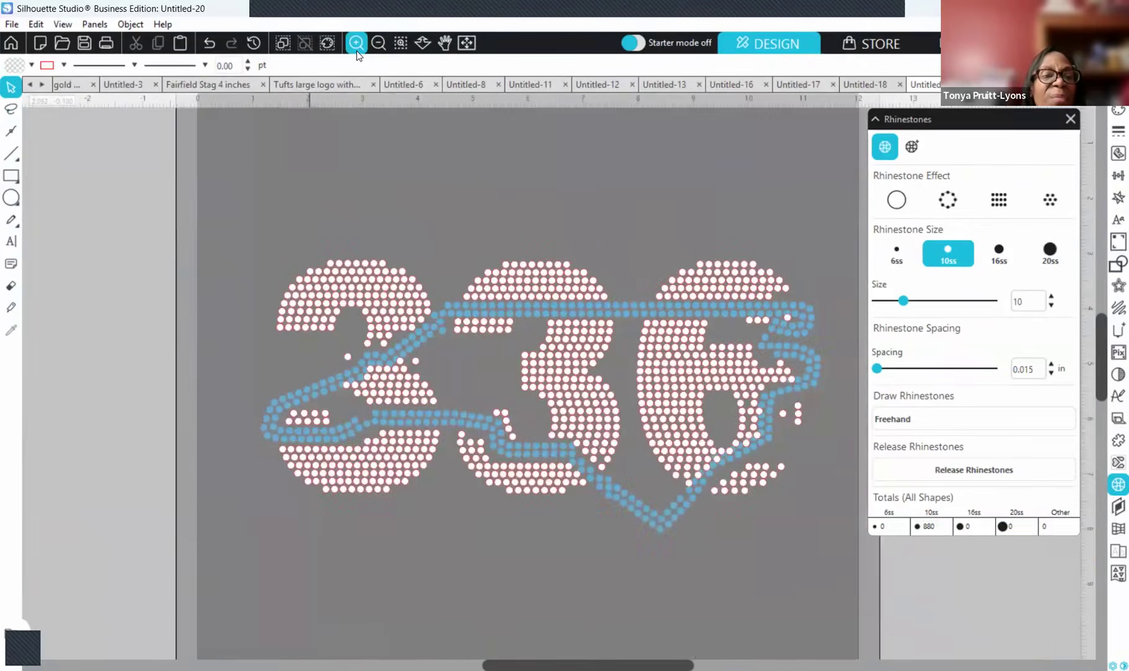
{"action": "left_click", "coordinate": [358, 52]}
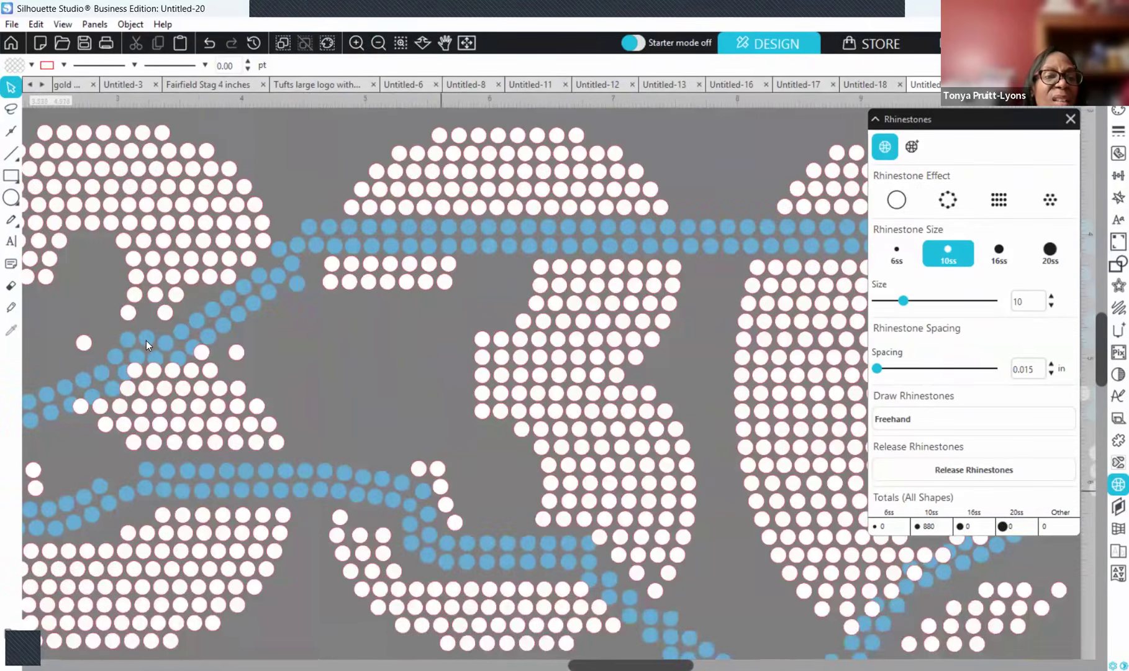
{"action": "left_click", "coordinate": [179, 296]}
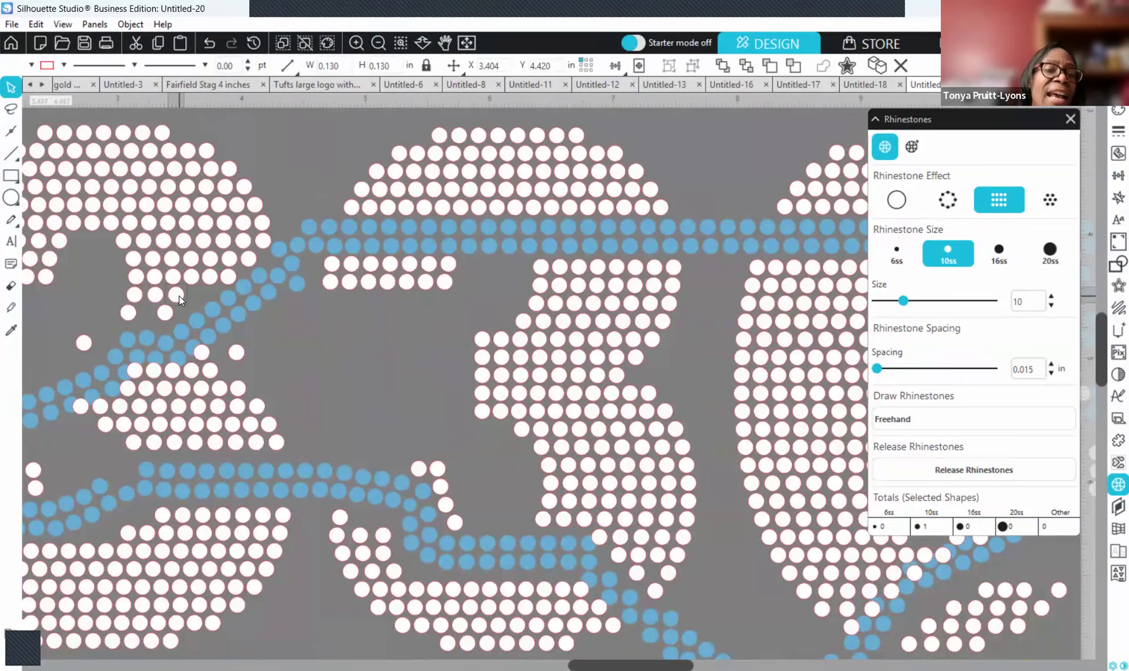
{"action": "right_click", "coordinate": [179, 296]}
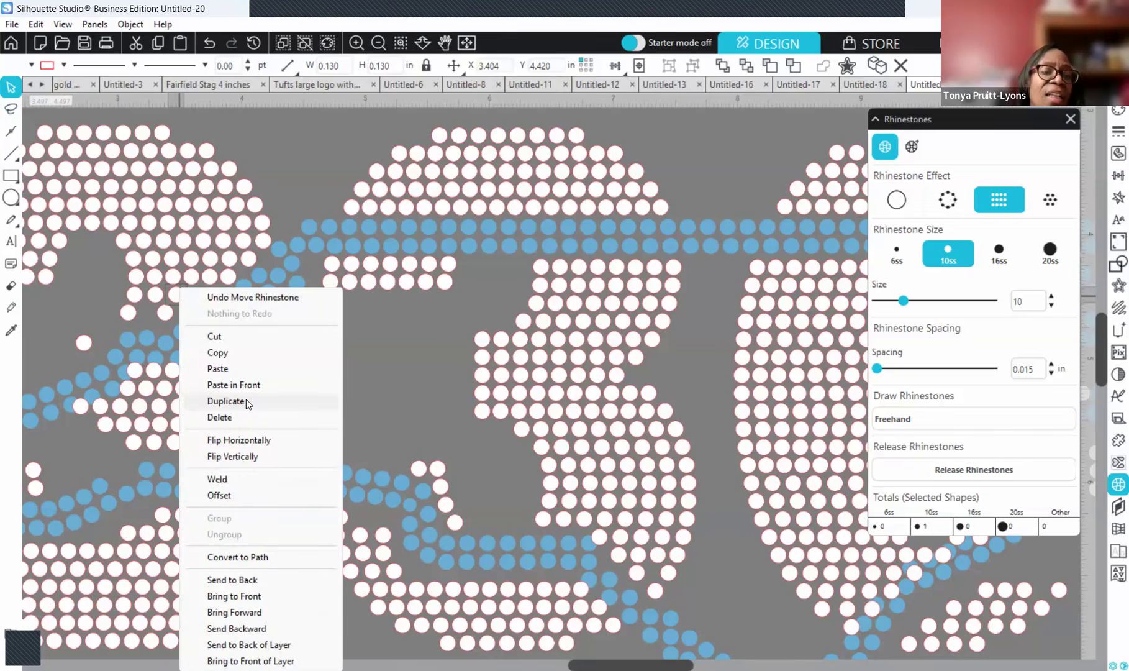
{"action": "left_click", "coordinate": [246, 401]}
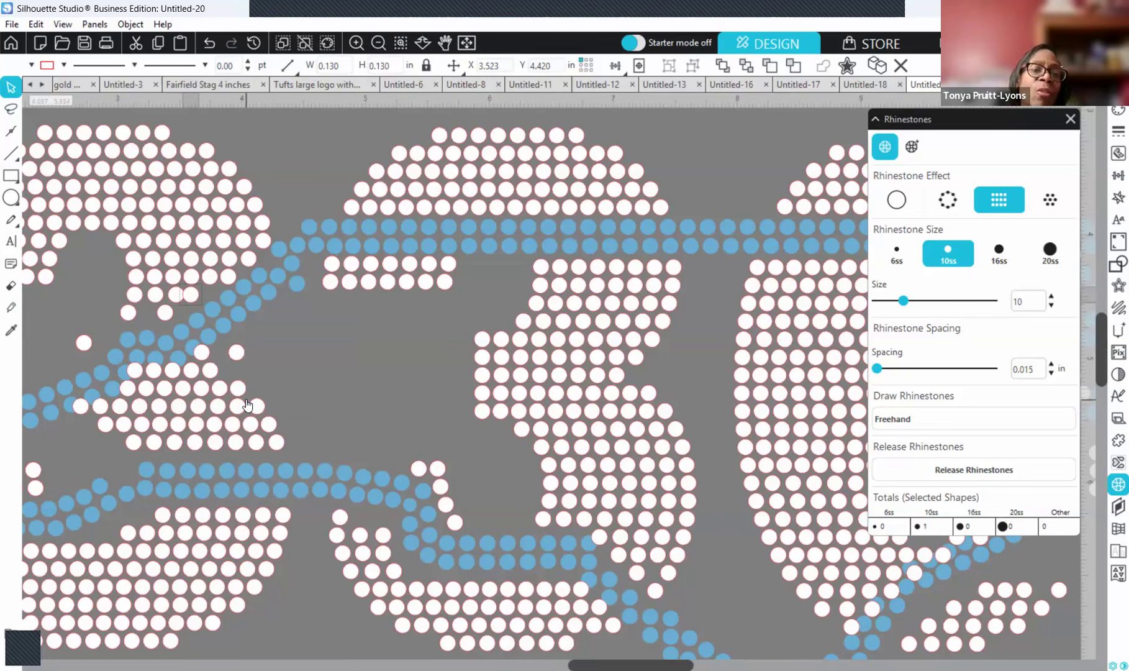
{"action": "key", "text": "Right"}
{"action": "key", "text": "Right"}
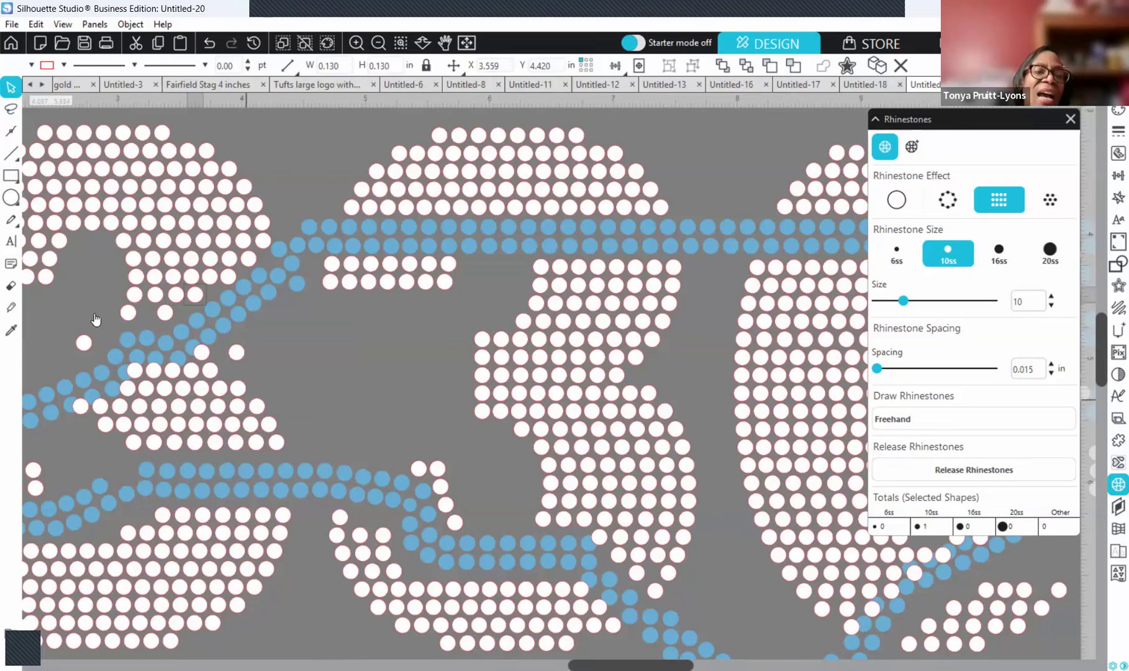
- Duplicate the first stone in the bottom row above the first 3's diagonal blue line and fill the row's gap at X 3.167 in
{"action": "left_click", "coordinate": [131, 315]}
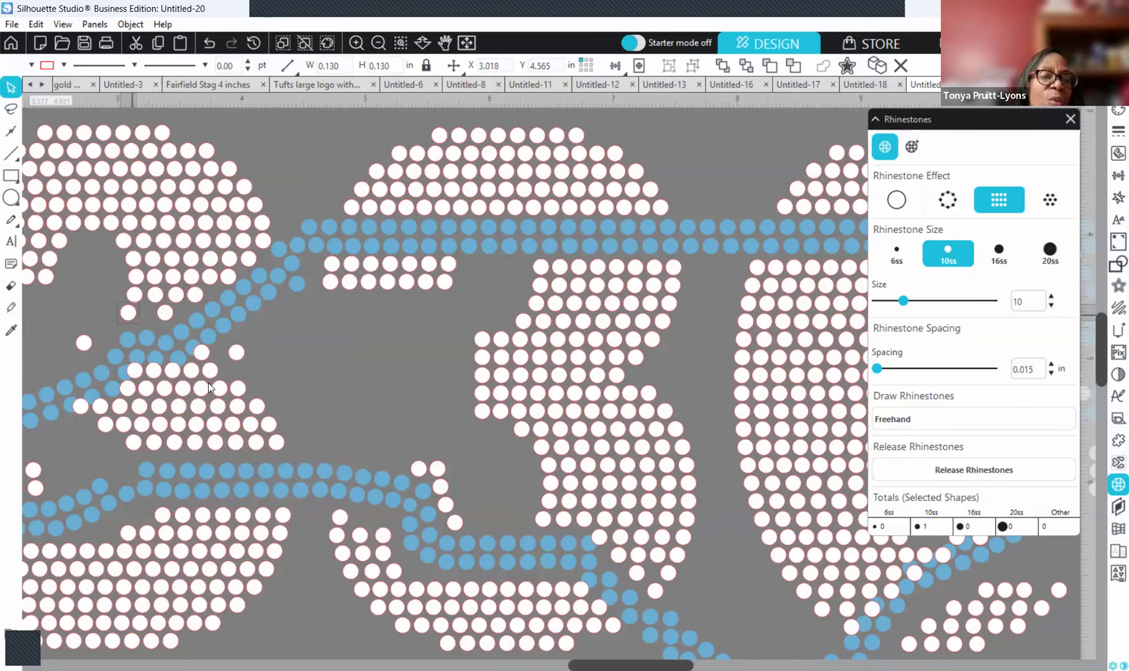
{"action": "right_click", "coordinate": [198, 407]}
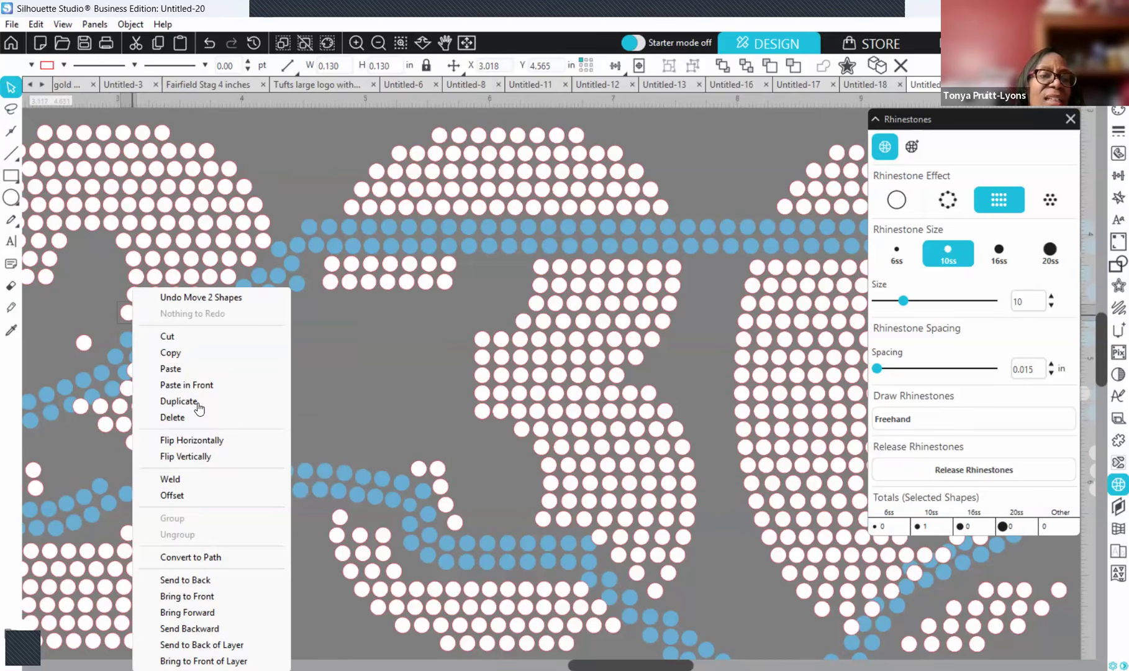
{"action": "left_click", "coordinate": [198, 402]}
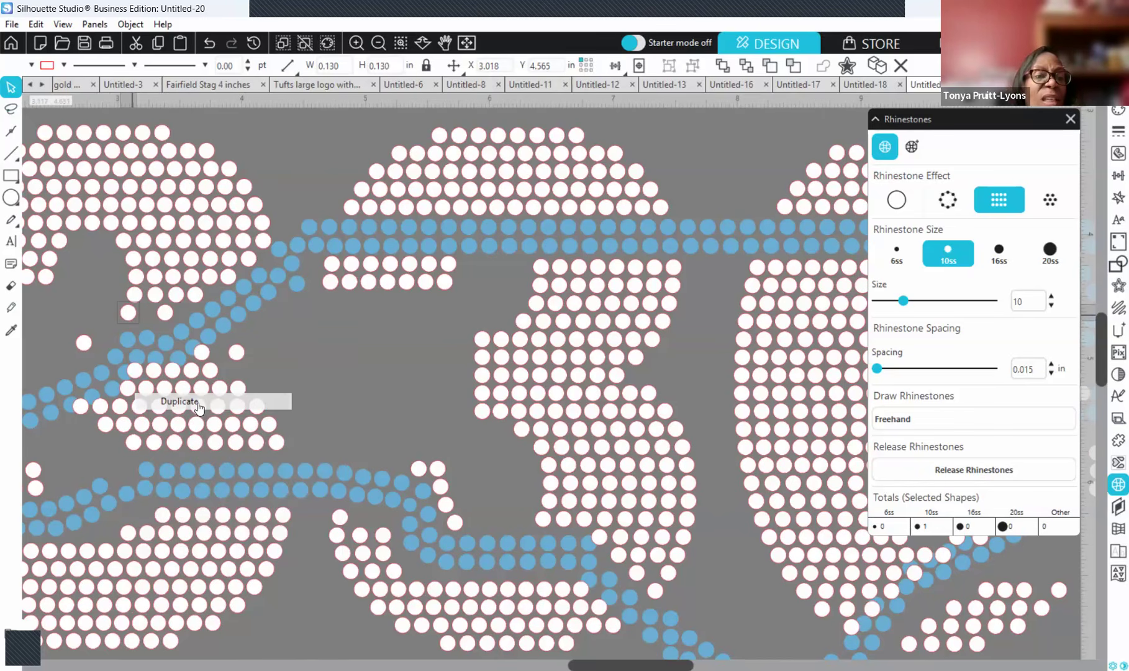
{"action": "key", "text": "Right"}
{"action": "key", "text": "Right"}
{"action": "key", "text": "Right"}
{"action": "key", "text": "Right"}
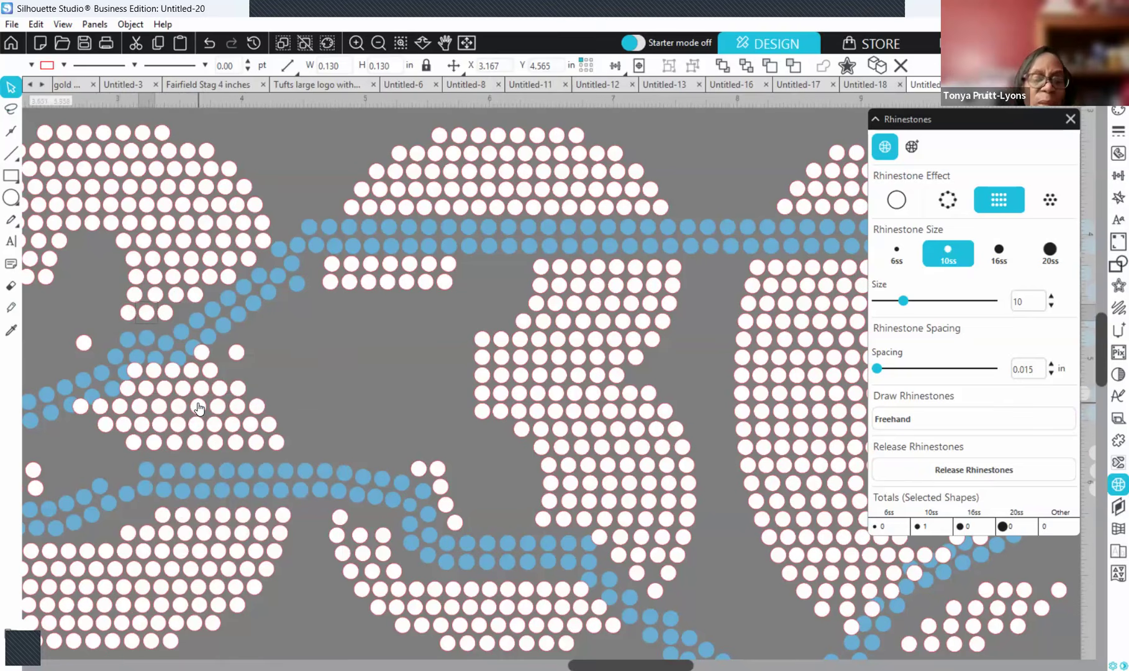
- Duplicate the last stone of that bottom row and place the copy at the row's right end at X 3.471 in
{"action": "left_click", "coordinate": [166, 317]}
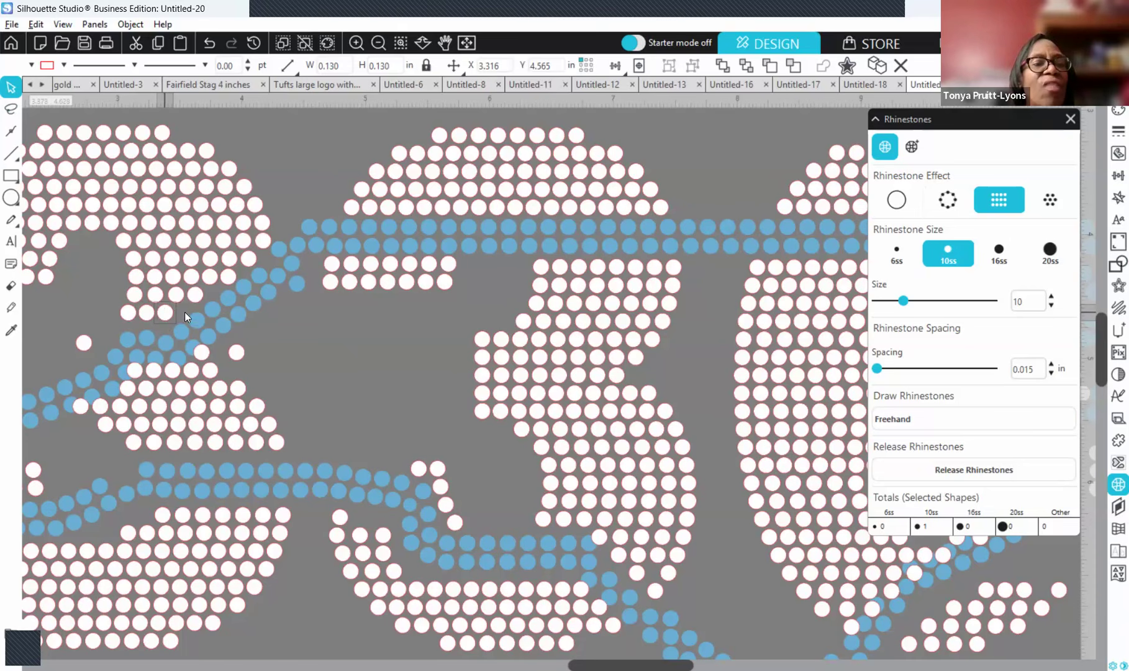
{"action": "left_click_drag", "start_coordinate": [166, 312], "coordinate": [185, 312]}
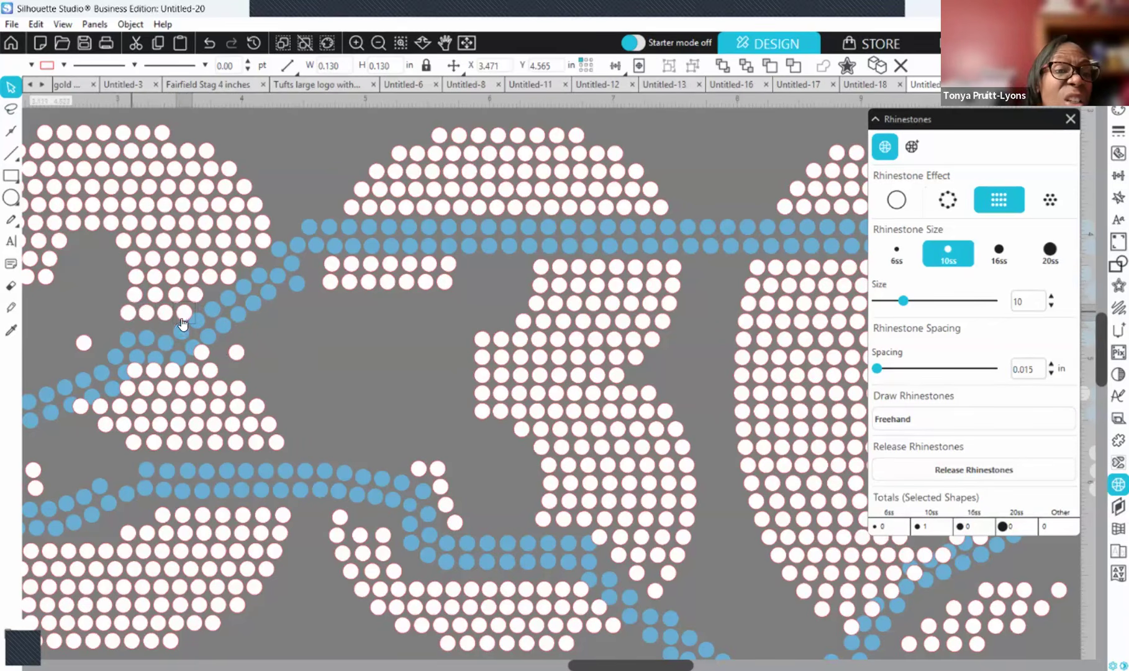
{"action": "left_click", "coordinate": [305, 333]}
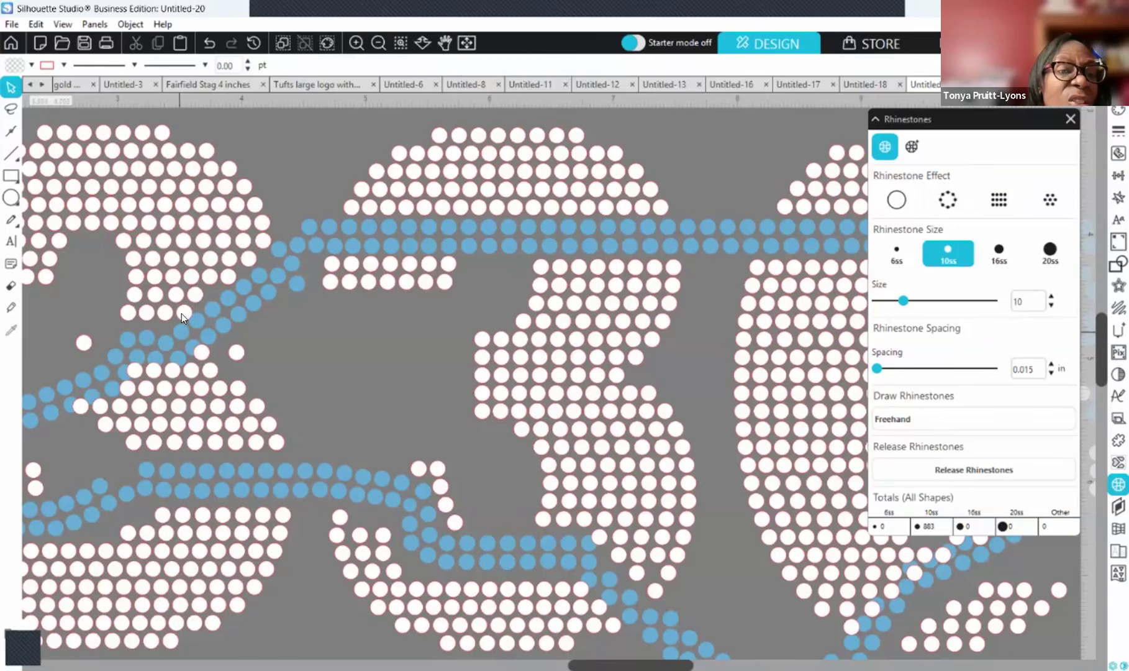
- Select the four stones of the bottom row above the diagonal blue line and nudge them left to X 3.006 in
{"action": "left_click", "coordinate": [124, 317]}
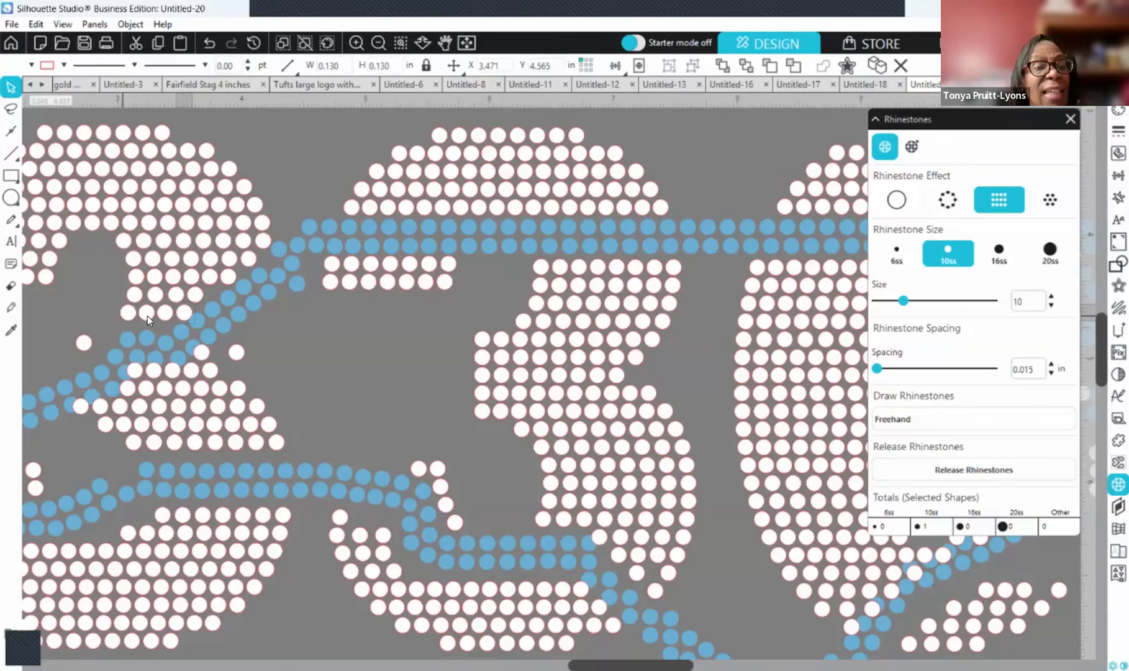
{"action": "left_click", "coordinate": [147, 313], "text": "shift"}
{"action": "left_click", "coordinate": [165, 313], "text": "shift"}
{"action": "left_click", "coordinate": [185, 314], "text": "shift"}
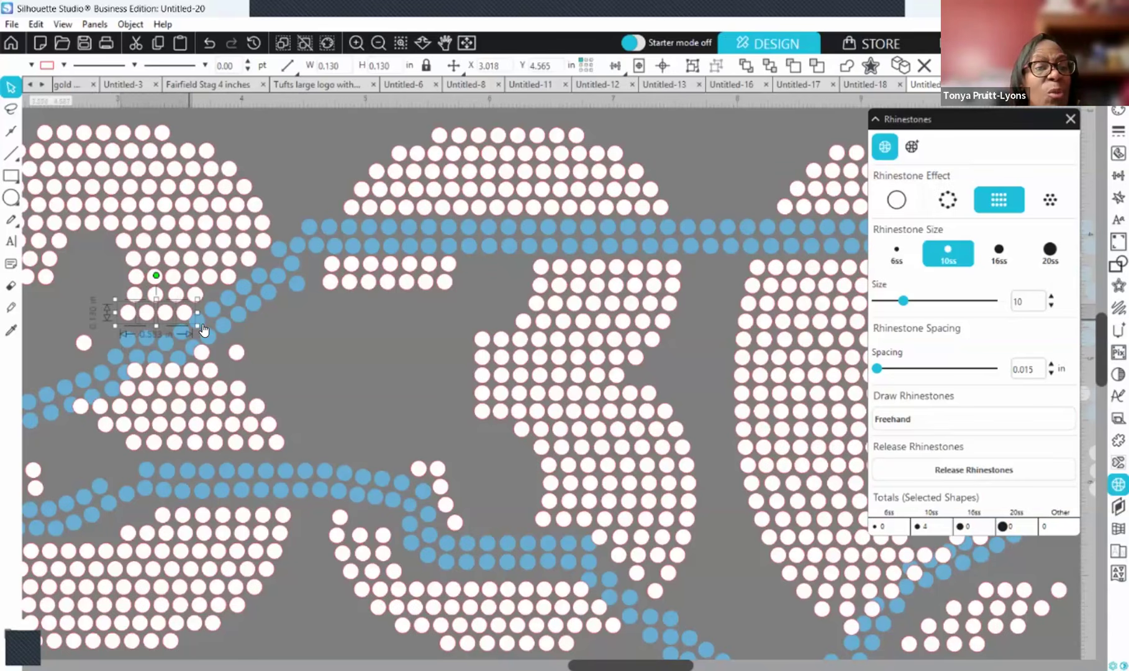
{"action": "key", "text": "Left"}
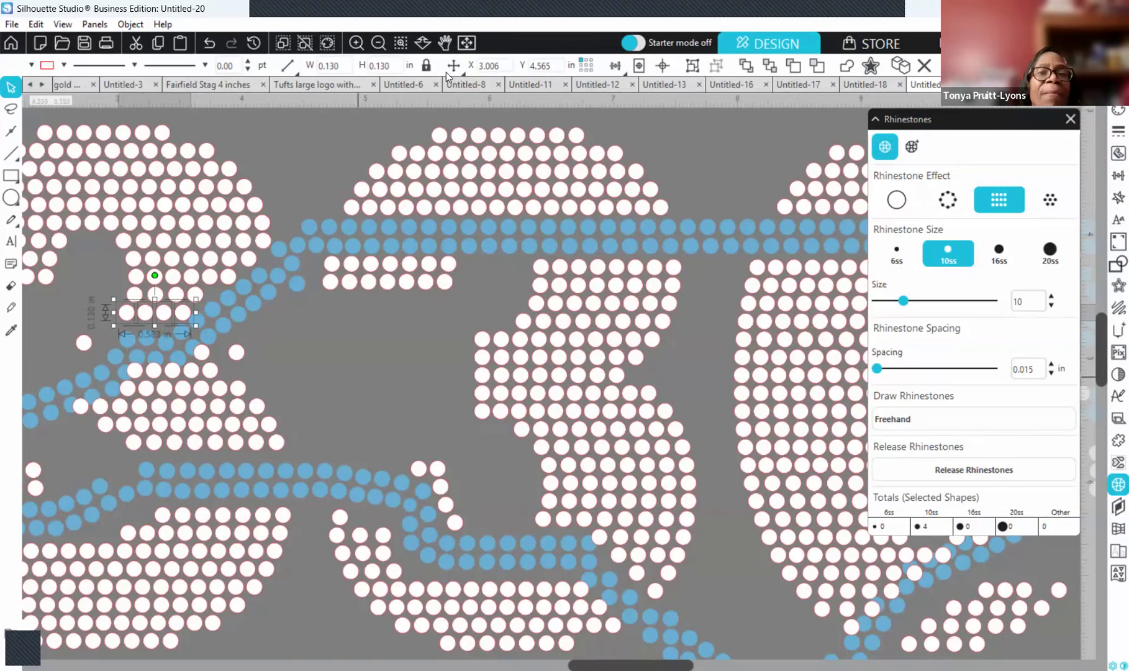
{"action": "key", "text": "Escape"}
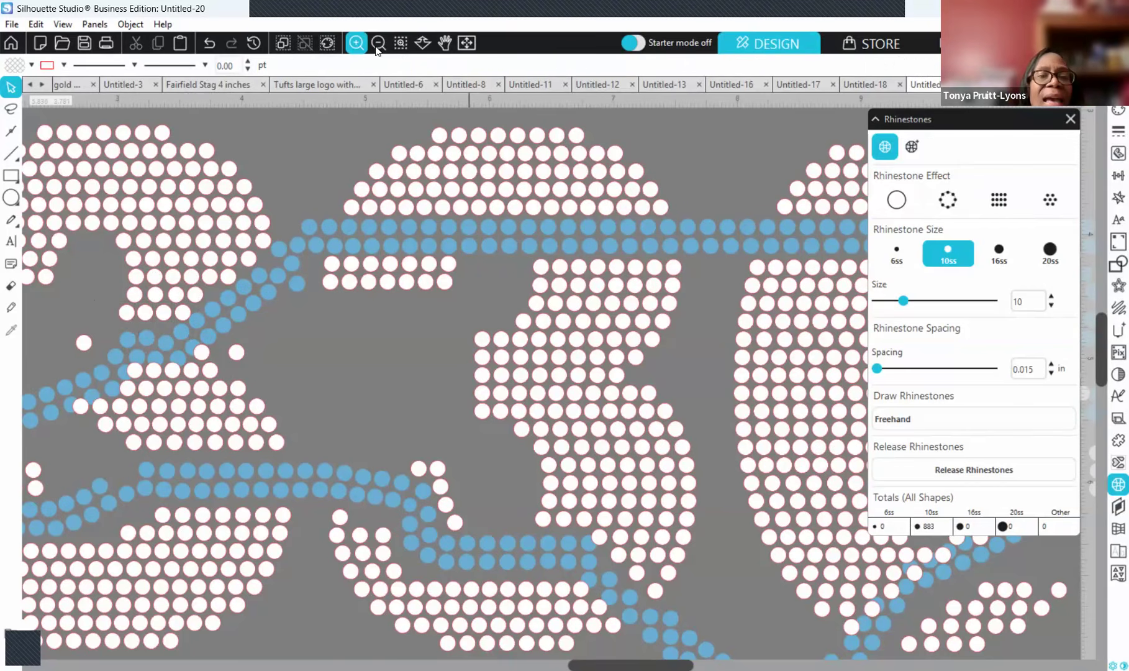
- Duplicate the lone white stone above the diagonal blue line in the first 3 and place the copy beside it at X 2.812 in
{"action": "left_click", "coordinate": [376, 44]}
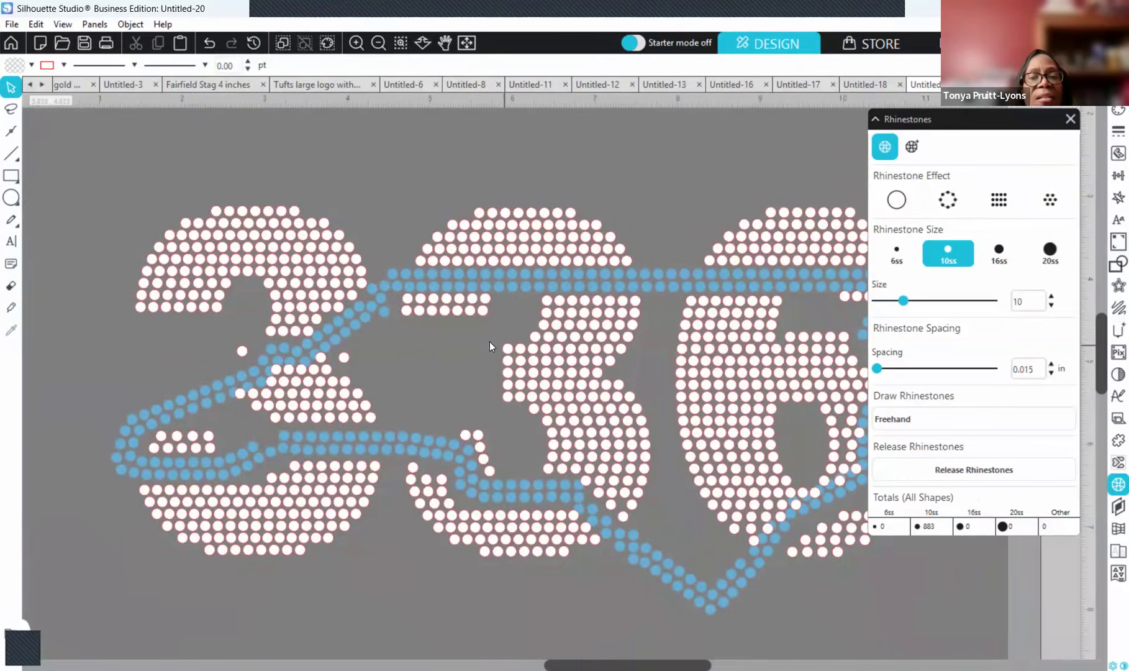
{"action": "left_click", "coordinate": [243, 354]}
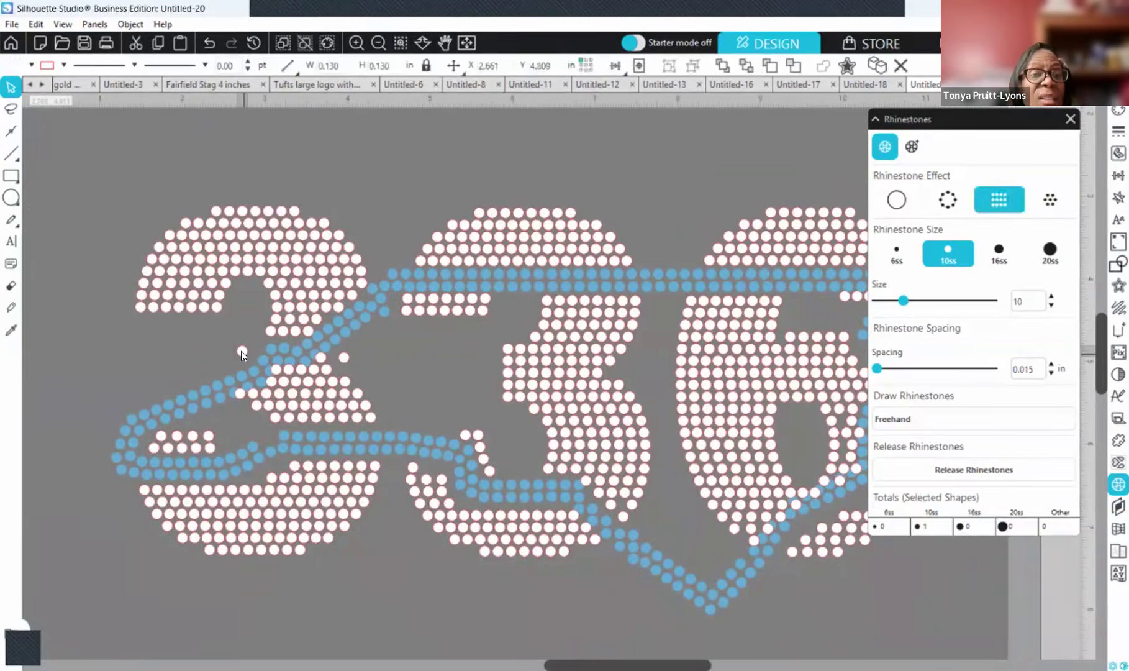
{"action": "right_click", "coordinate": [243, 353]}
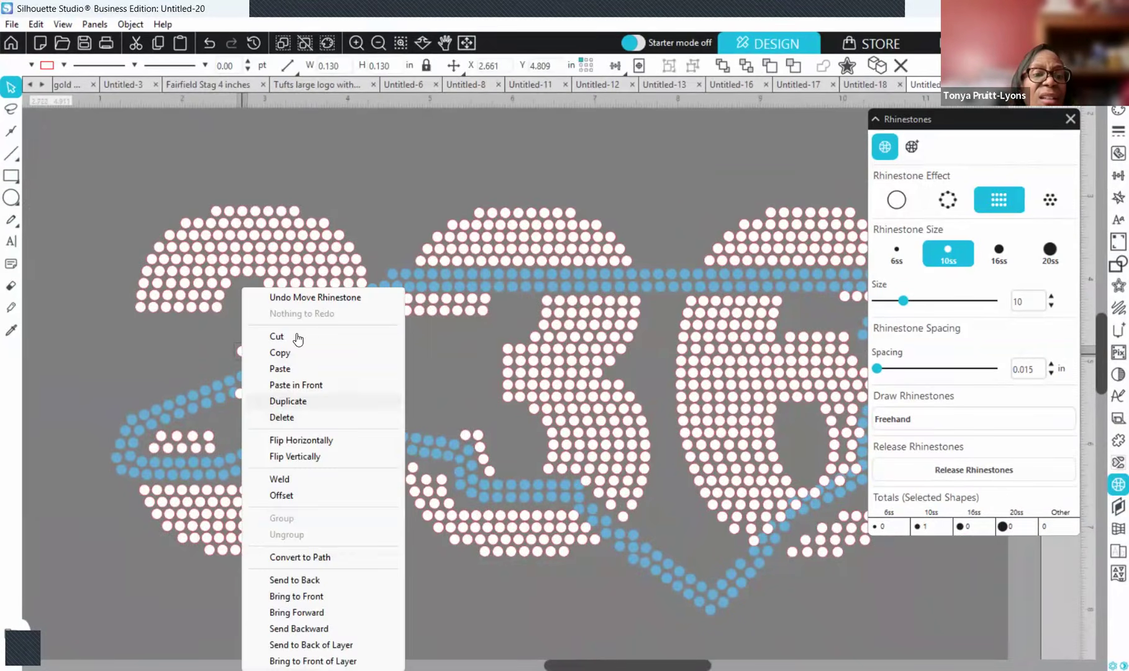
{"action": "left_click", "coordinate": [288, 401]}
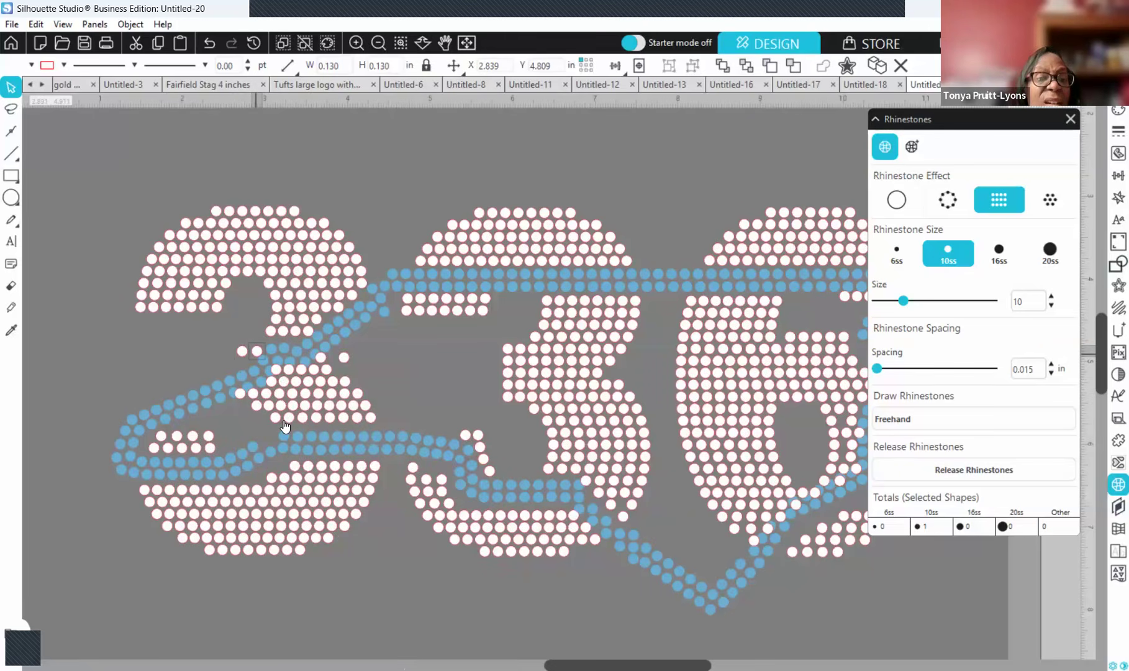
{"action": "key", "text": "Left"}
{"action": "key", "text": "Left"}
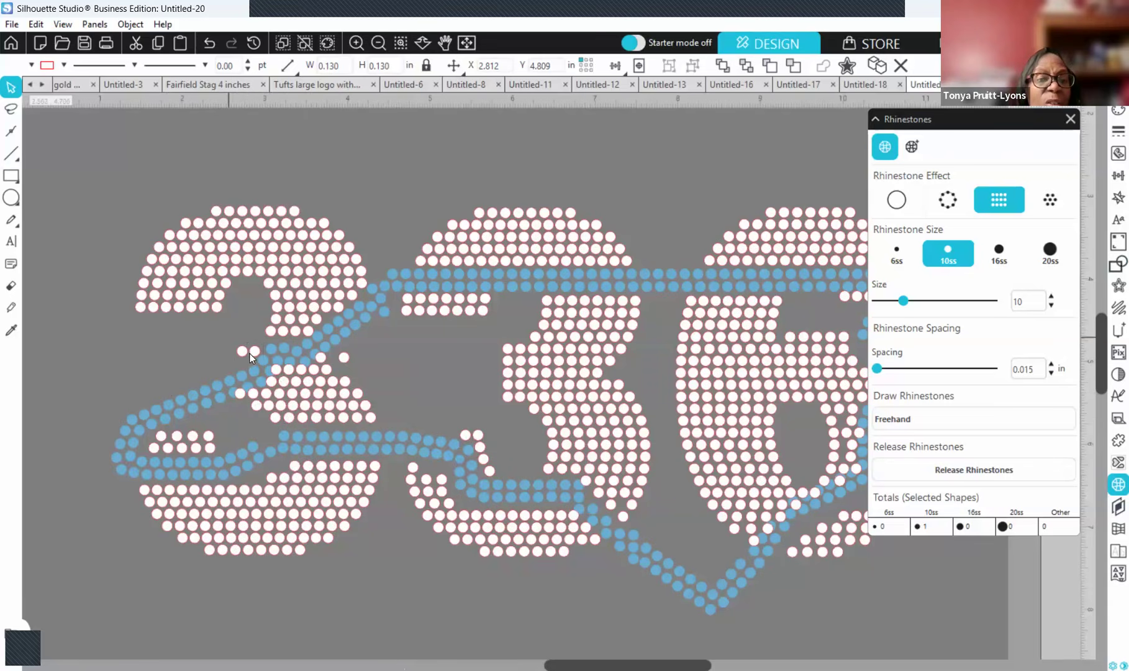
- Select the lone stone together with its copy and nudge the pair up to Y 4.783 in
{"action": "key", "text": "Escape"}
{"action": "key", "text": "ctrl+z"}
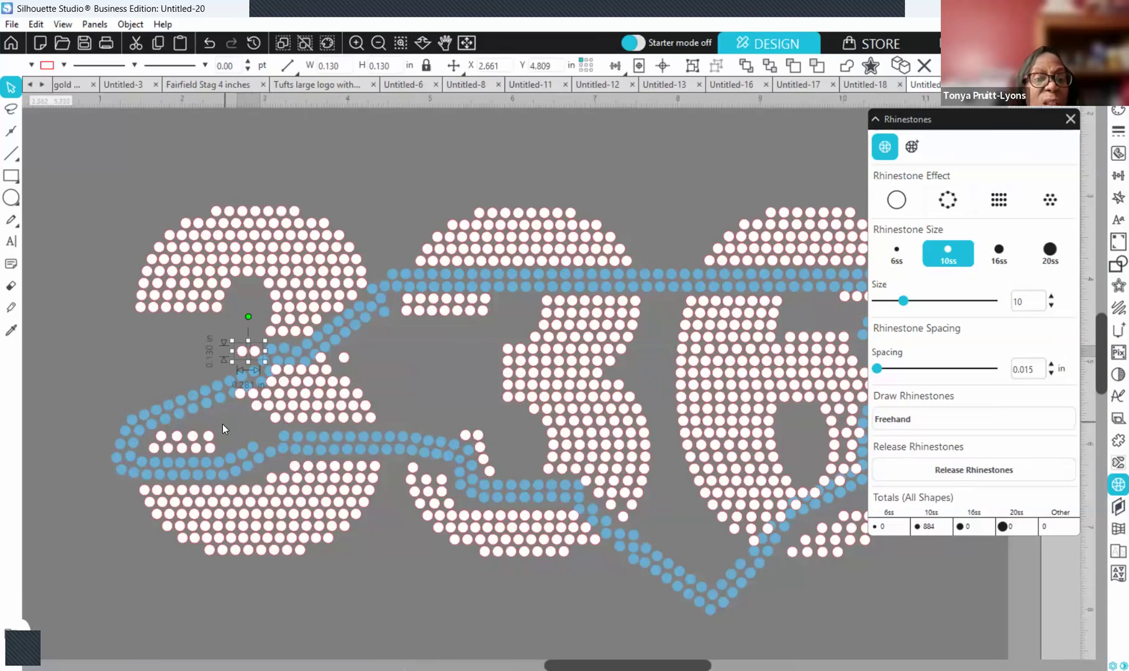
{"action": "key", "text": "Up"}
{"action": "key", "text": "Up"}
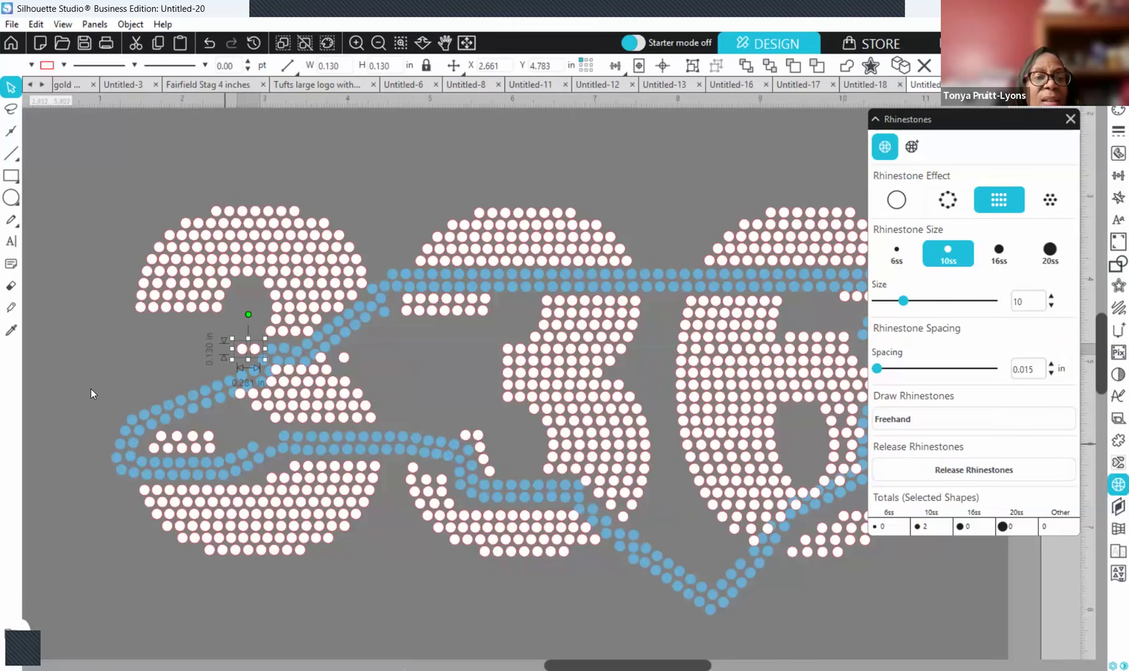
{"action": "key", "text": "Escape"}
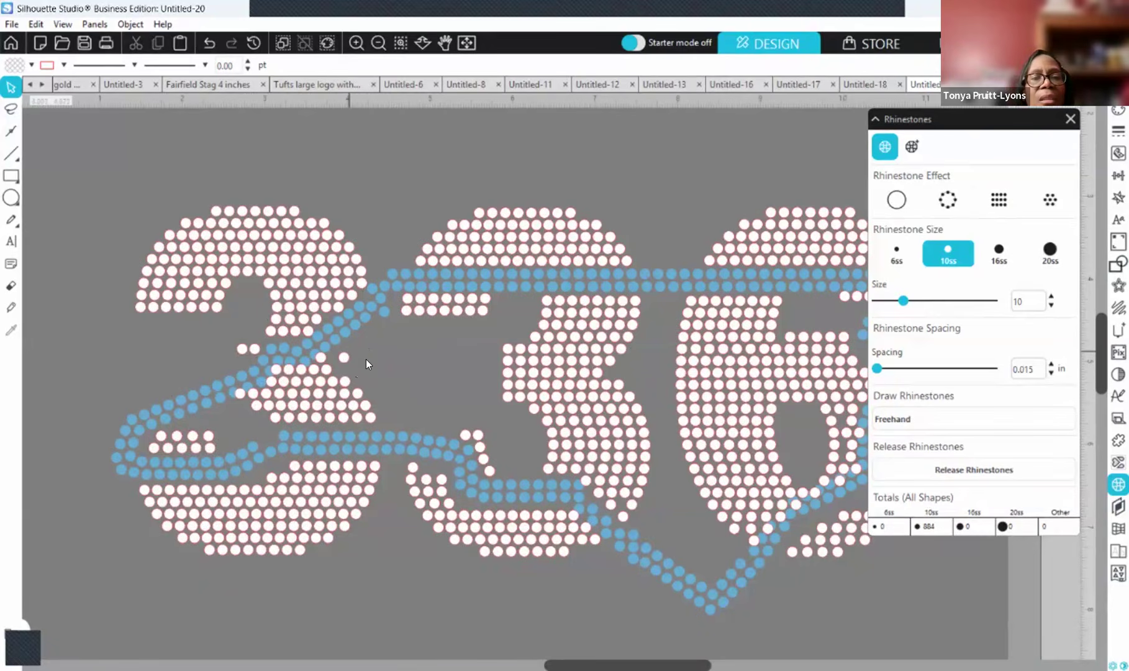
- Nudge the white stone touching the diagonal blue line above the first 3's middle block right to X 3.745 in
{"action": "left_click", "coordinate": [392, 391]}
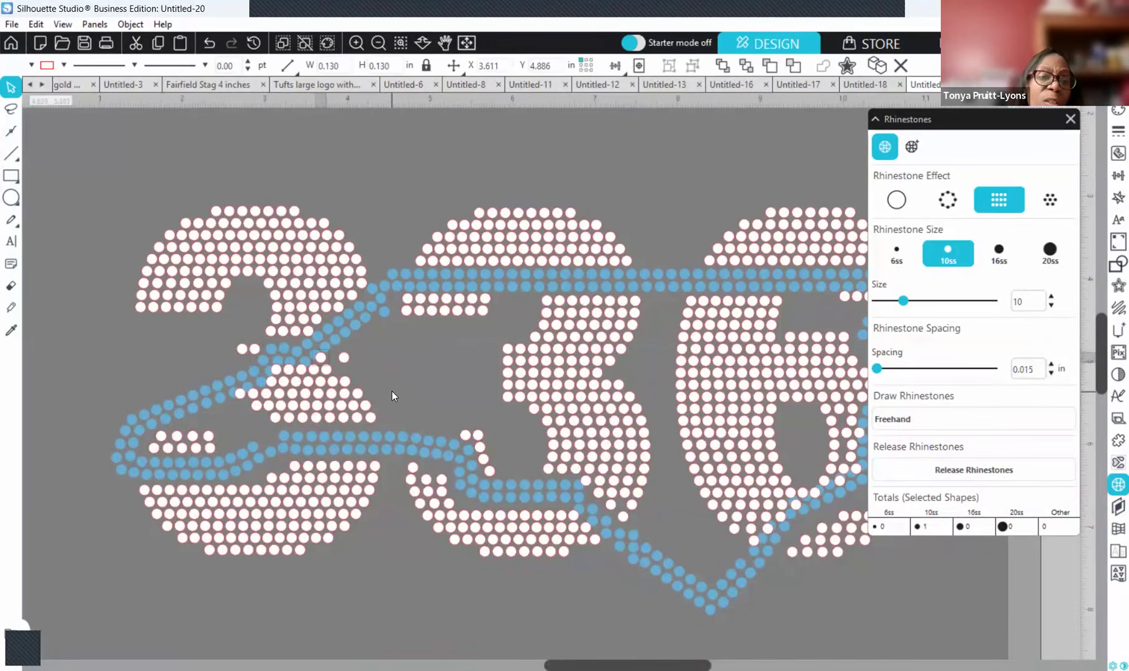
{"action": "key", "text": "Right"}
{"action": "key", "text": "Right"}
{"action": "key", "text": "Right"}
{"action": "key", "text": "Right"}
{"action": "key", "text": "Right"}
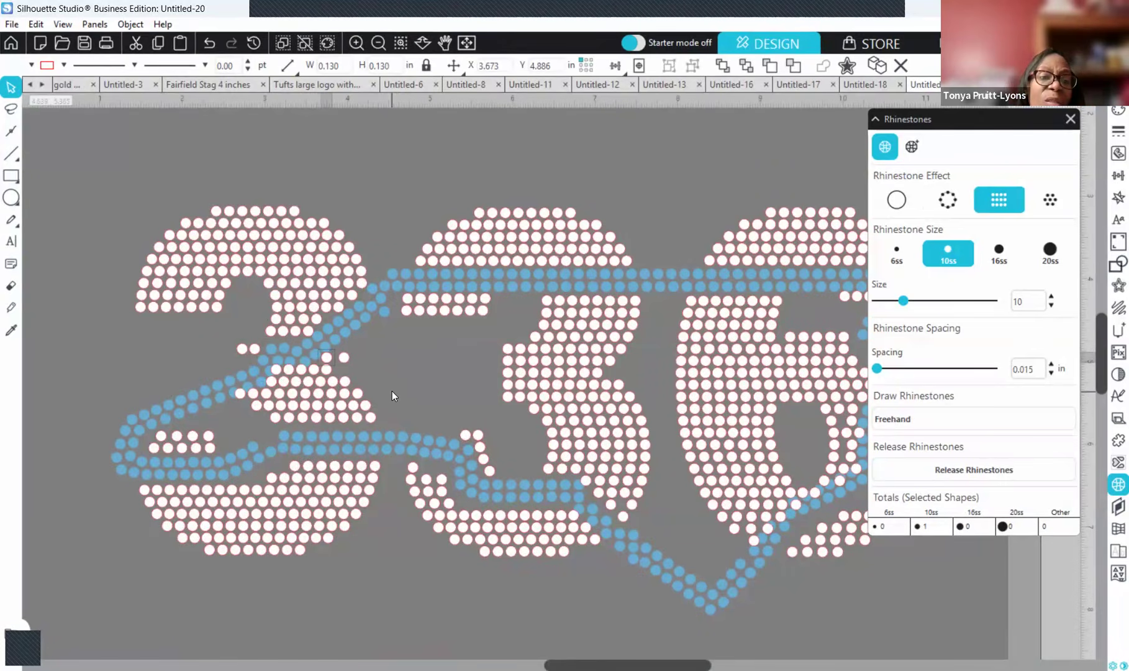
{"action": "key", "text": "Right"}
{"action": "key", "text": "Right"}
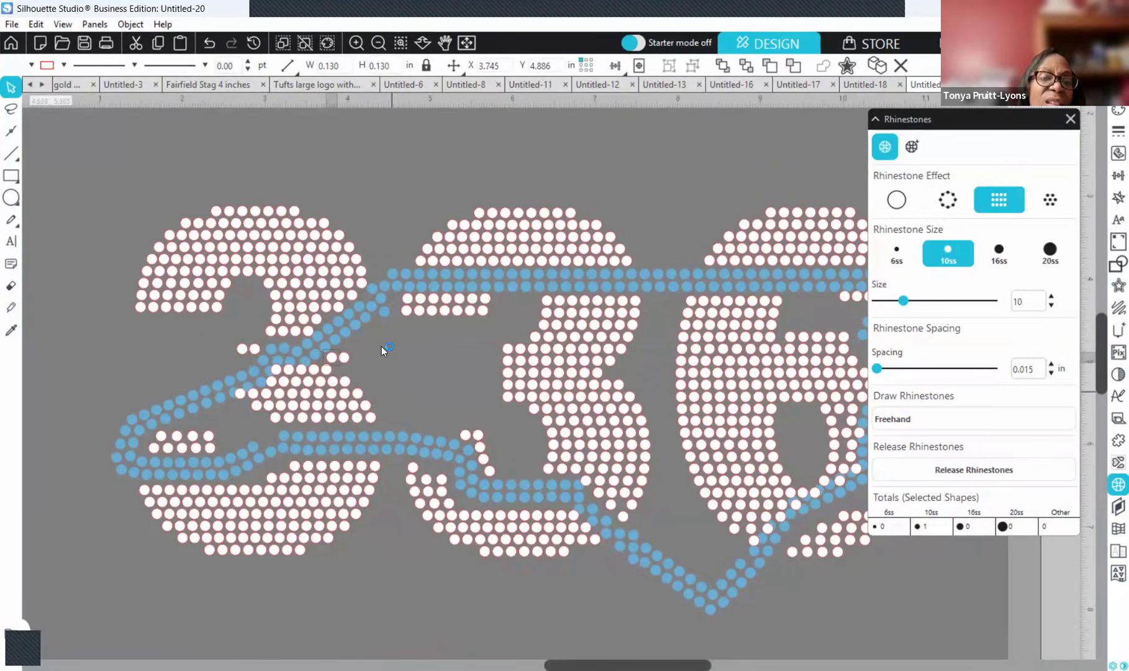
- Duplicate the right stone of the pair above the middle block and place the copy above it at X 3.958, Y 4.744 in
{"action": "left_click", "coordinate": [350, 43]}
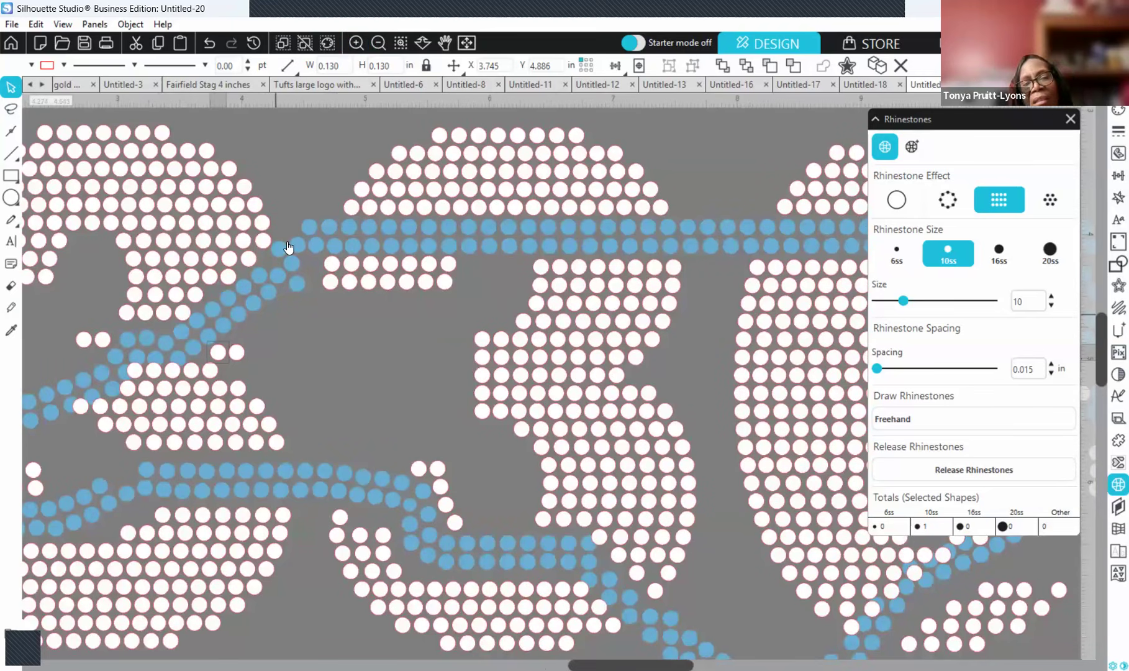
{"action": "left_click_drag", "start_coordinate": [240, 354], "coordinate": [237, 351]}
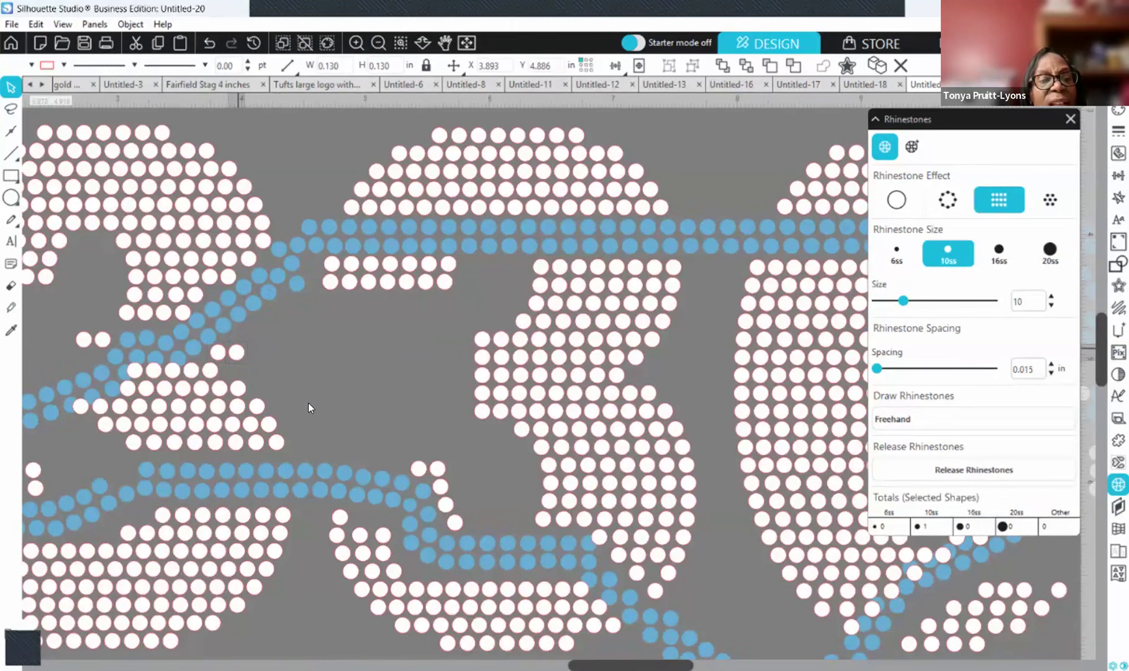
{"action": "right_click", "coordinate": [308, 403]}
{"action": "left_click", "coordinate": [254, 329]}
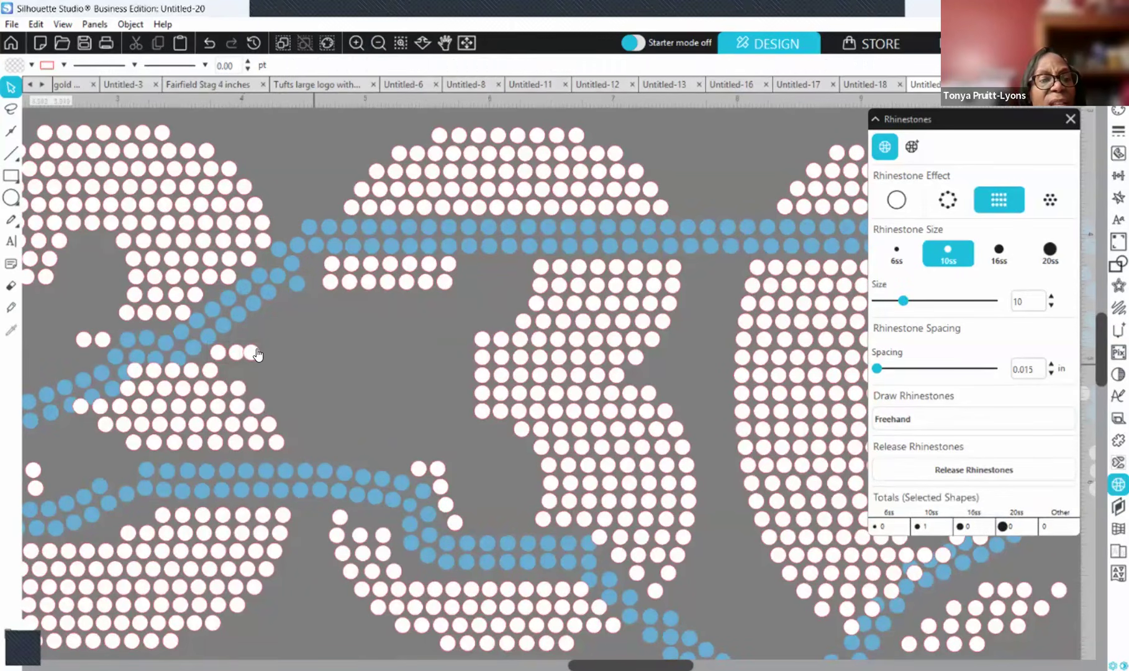
{"action": "left_click_drag", "start_coordinate": [255, 341], "coordinate": [250, 332]}
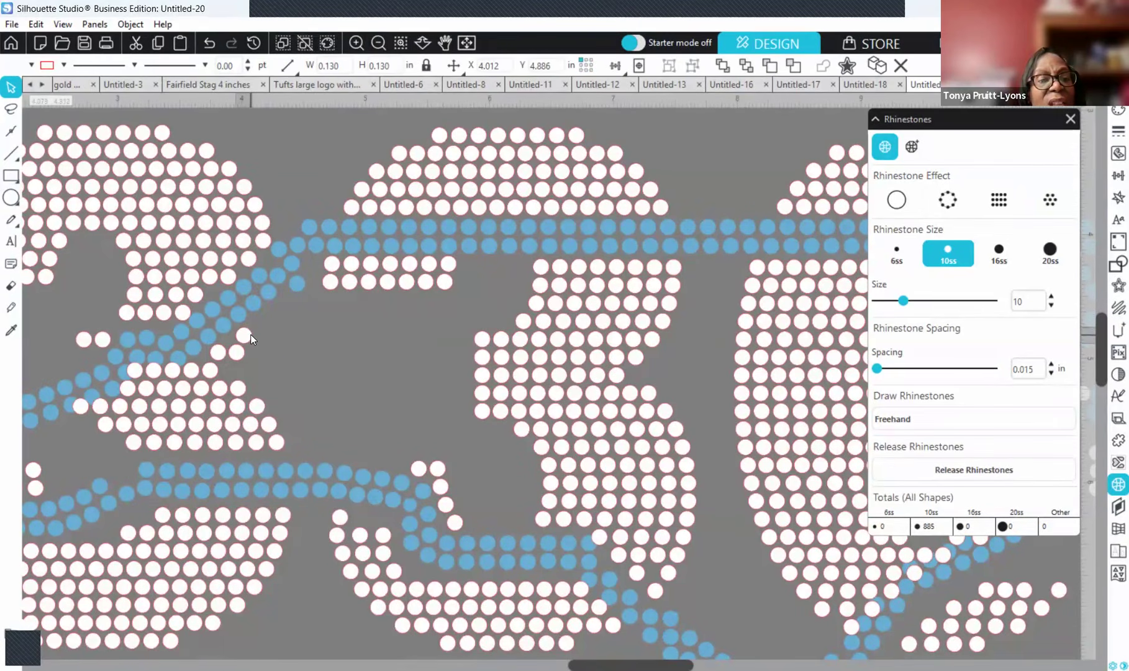
{"action": "left_click", "coordinate": [367, 389]}
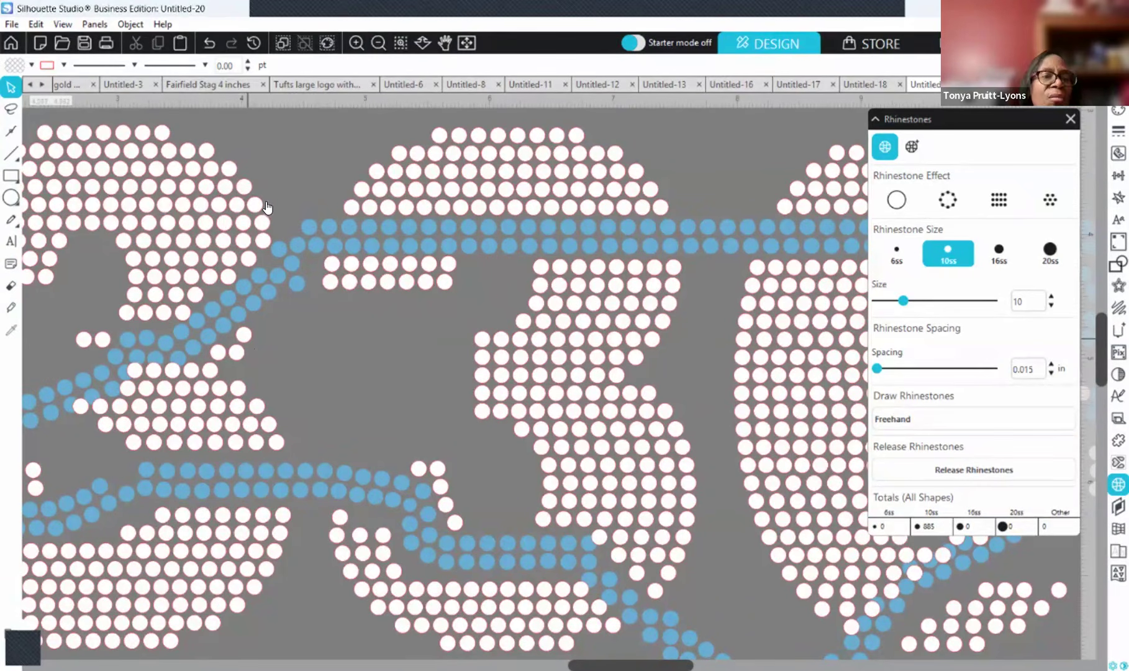
{"action": "left_click", "coordinate": [244, 336]}
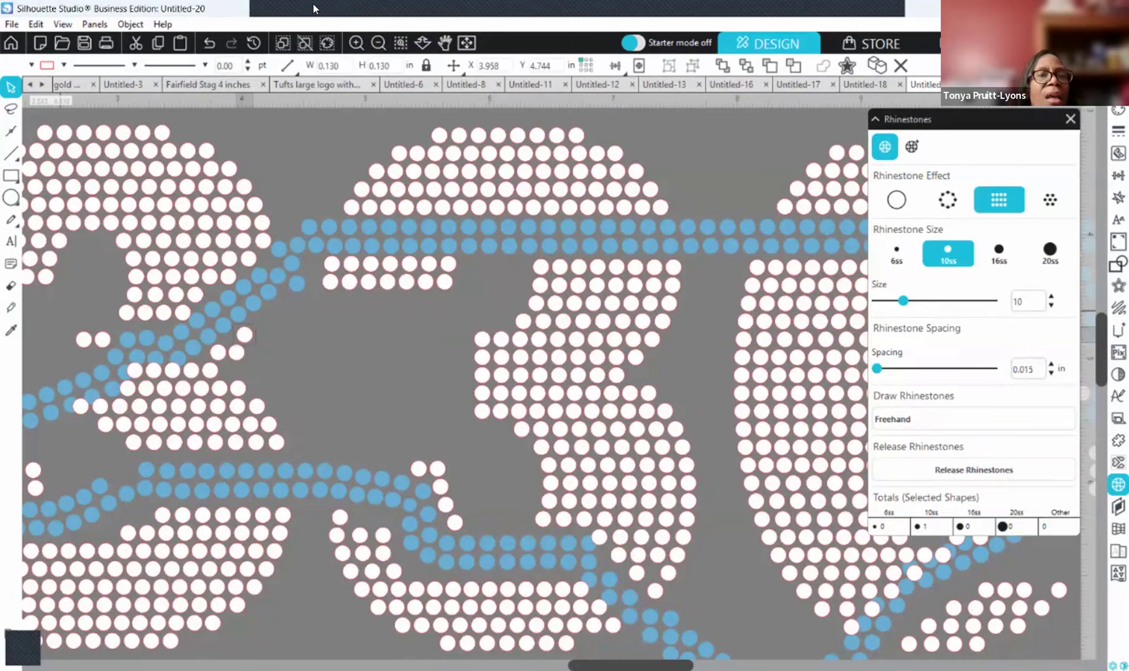
- Delete the three white stones crowding the diagonal blue line along the left edge of the first 3's middle block
{"action": "left_click", "coordinate": [378, 44]}
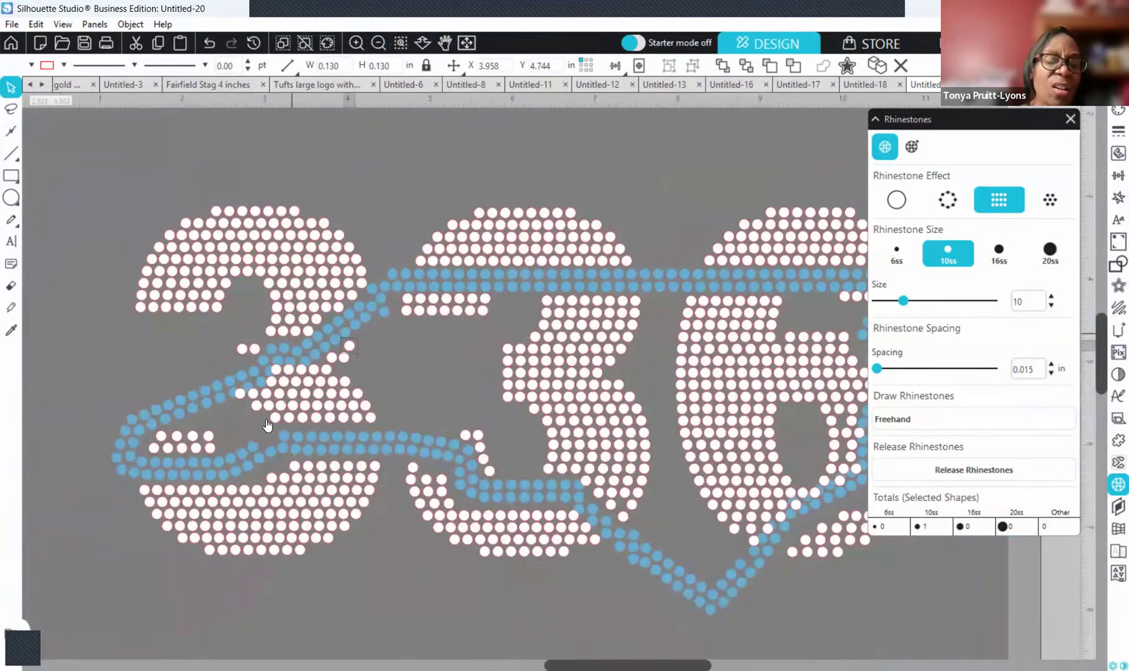
{"action": "left_click", "coordinate": [356, 43]}
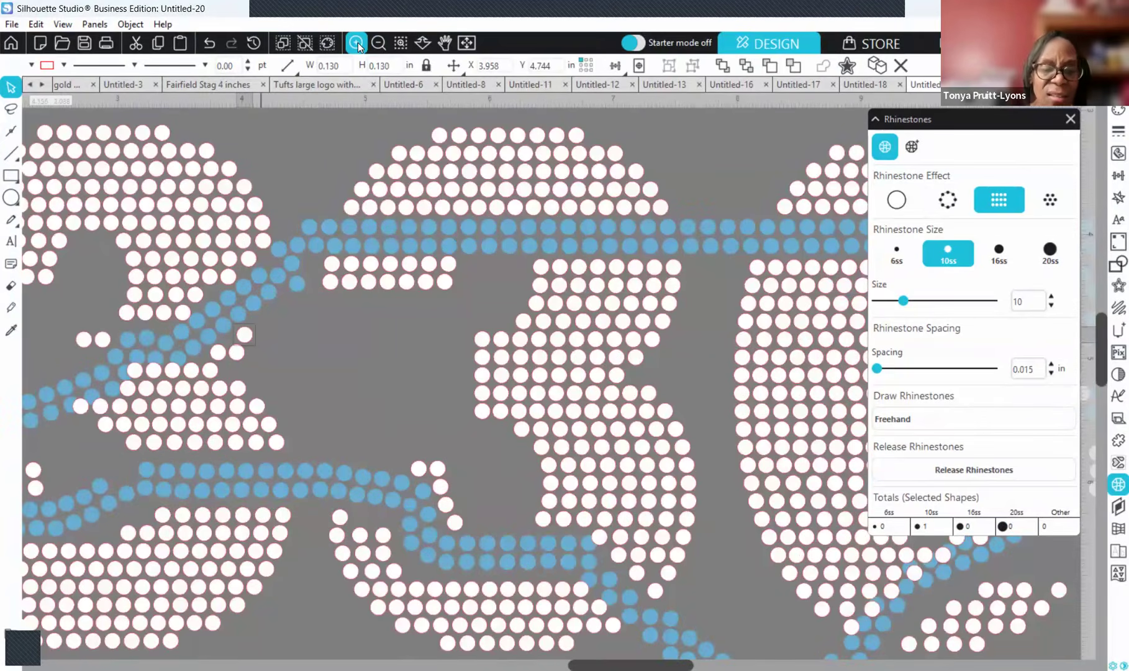
{"action": "scroll", "coordinate": [257, 439], "scroll_direction": "left", "scroll_amount": 5}
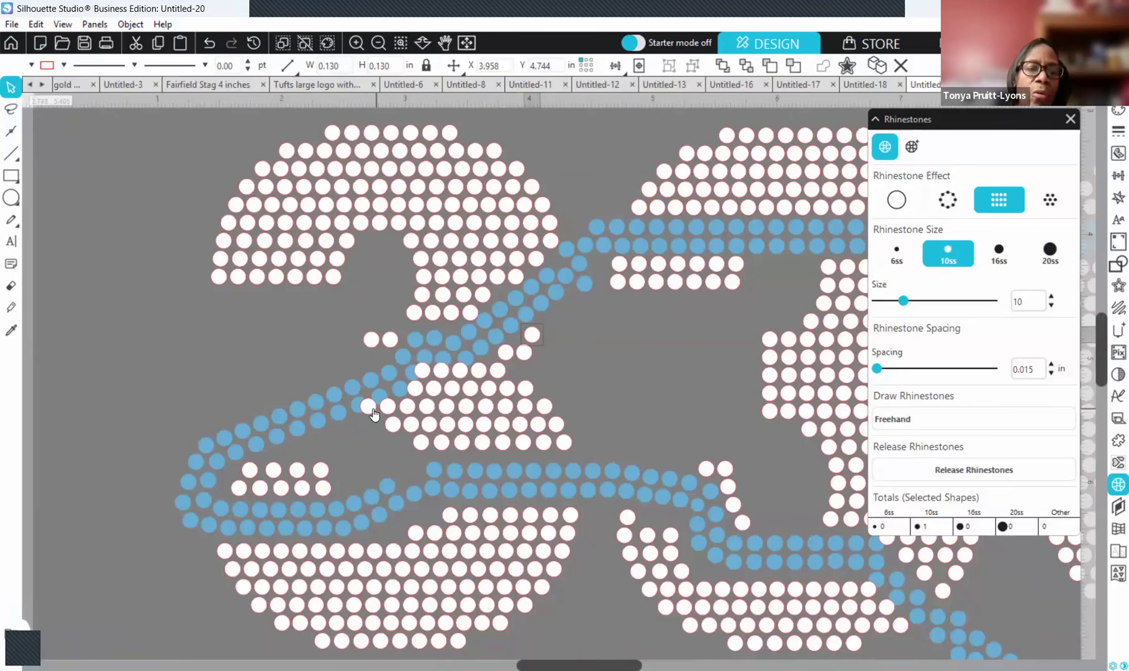
{"action": "left_click", "coordinate": [373, 409]}
{"action": "key", "text": "Delete"}
{"action": "left_click", "coordinate": [390, 414]}
{"action": "key", "text": "Delete"}
{"action": "left_click", "coordinate": [424, 376]}
{"action": "key", "text": "Delete"}
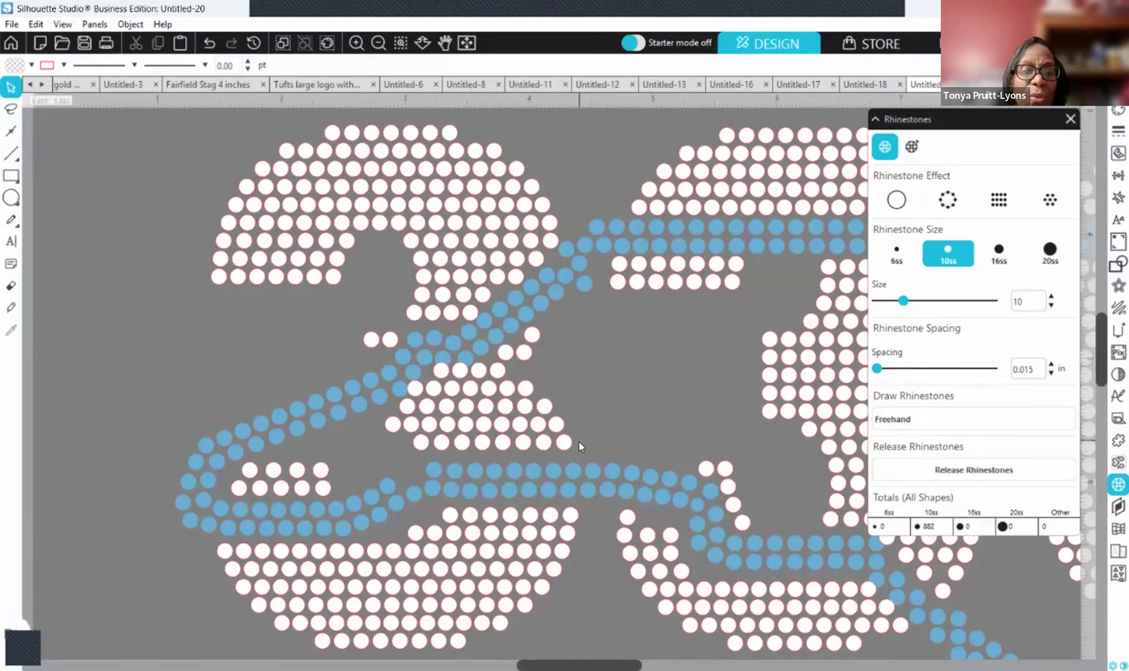
- Select all stones in the five rows of the first 3's middle block and nudge them down to Y 5.079 in
{"action": "left_click_drag", "start_coordinate": [566, 452], "coordinate": [437, 376]}
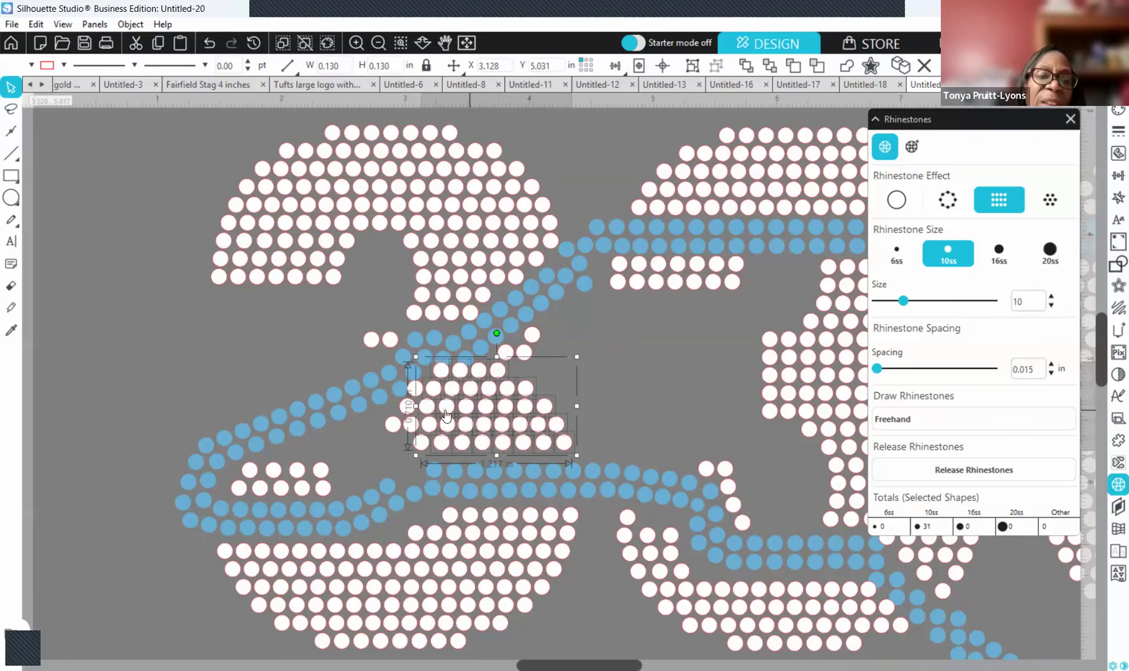
{"action": "left_click", "coordinate": [389, 430], "text": "shift"}
{"action": "left_click", "coordinate": [412, 427], "text": "shift"}
{"action": "left_click", "coordinate": [409, 408], "text": "shift"}
{"action": "left_click", "coordinate": [416, 390], "text": "shift"}
{"action": "left_click", "coordinate": [421, 449], "text": "shift"}
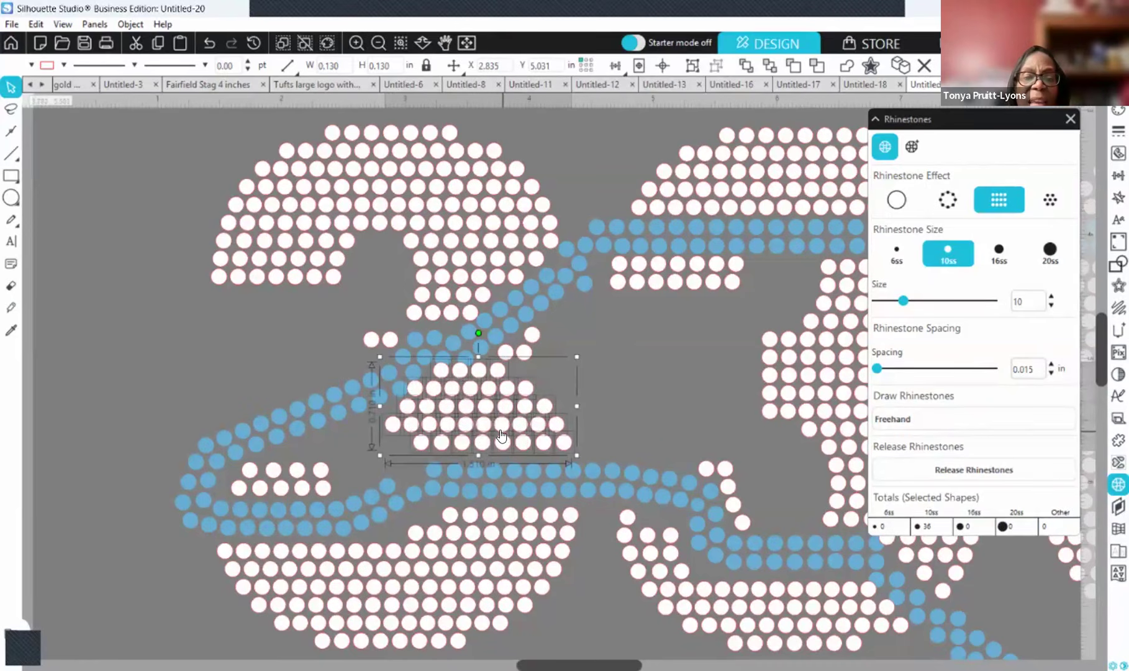
{"action": "key", "text": "Down"}
{"action": "key", "text": "Down"}
{"action": "key", "text": "Down"}
{"action": "key", "text": "Down"}
{"action": "key", "text": "Down"}
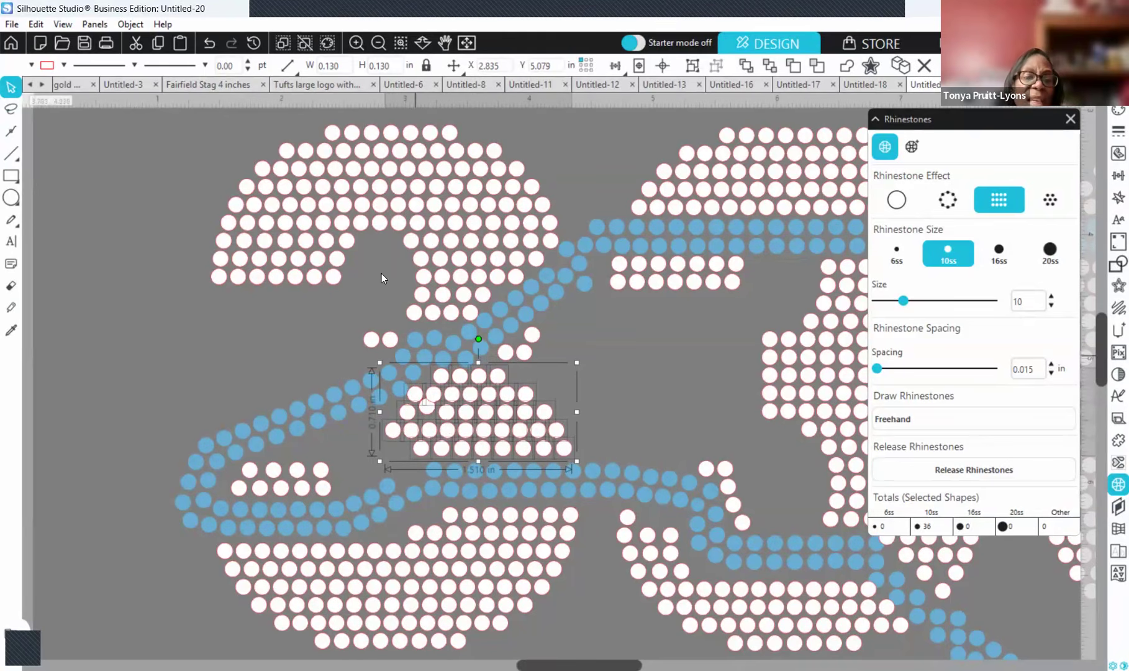
- Undo the last downward nudges of the first 3's middle block
{"action": "left_click", "coordinate": [209, 44]}
{"action": "left_click", "coordinate": [209, 45]}
{"action": "left_click", "coordinate": [209, 45]}
{"action": "left_click", "coordinate": [209, 44]}
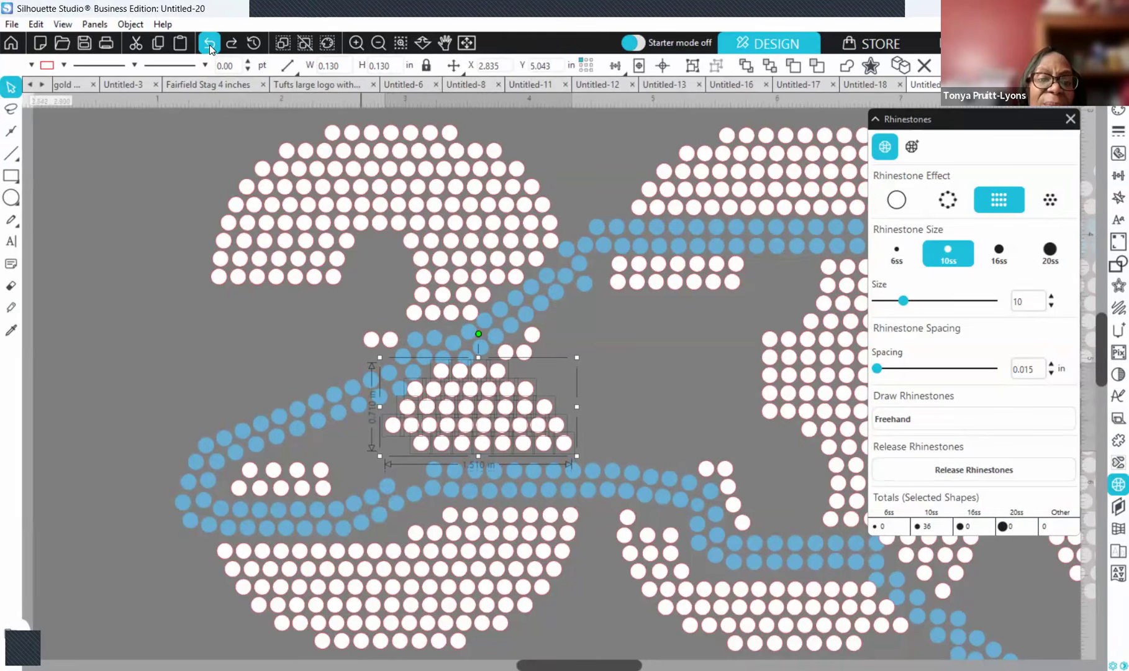
{"action": "left_click", "coordinate": [209, 45]}
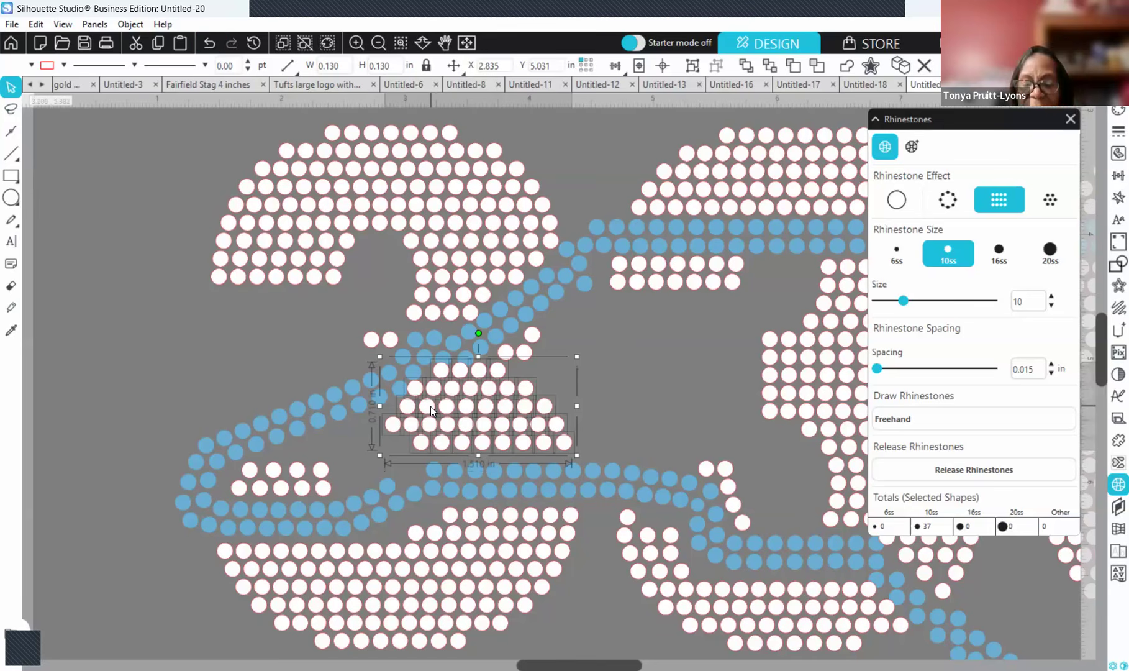
- Nudge all five rows of the first 3's middle block, including the previously missed stone, down to Y 5.108 in
{"action": "key", "text": "Down"}
{"action": "key", "text": "Down"}
{"action": "key", "text": "Down"}
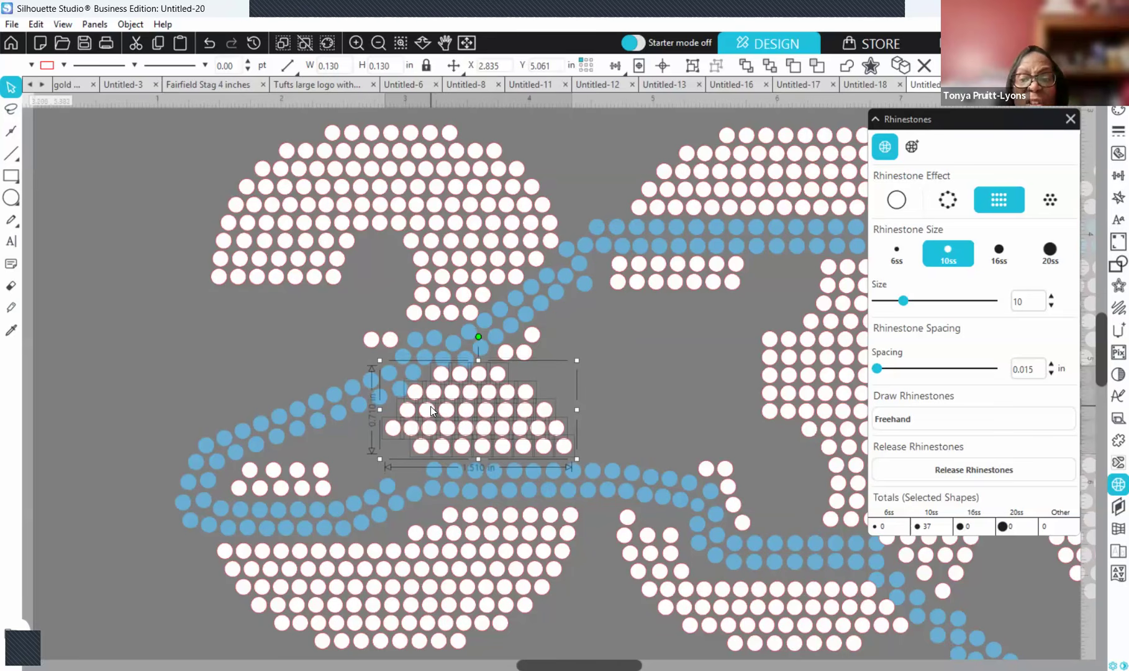
{"action": "key", "text": "Down"}
{"action": "key", "text": "Down"}
{"action": "key", "text": "Down"}
{"action": "key", "text": "Down"}
{"action": "key", "text": "Down"}
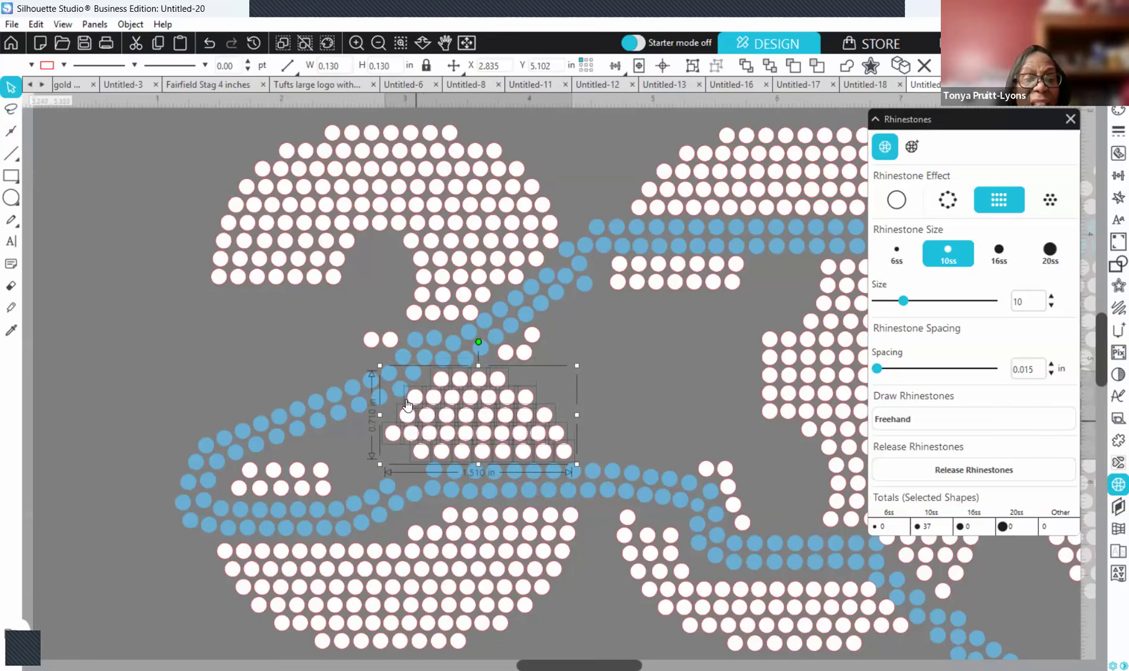
{"action": "left_click_drag", "start_coordinate": [396, 432], "coordinate": [395, 433]}
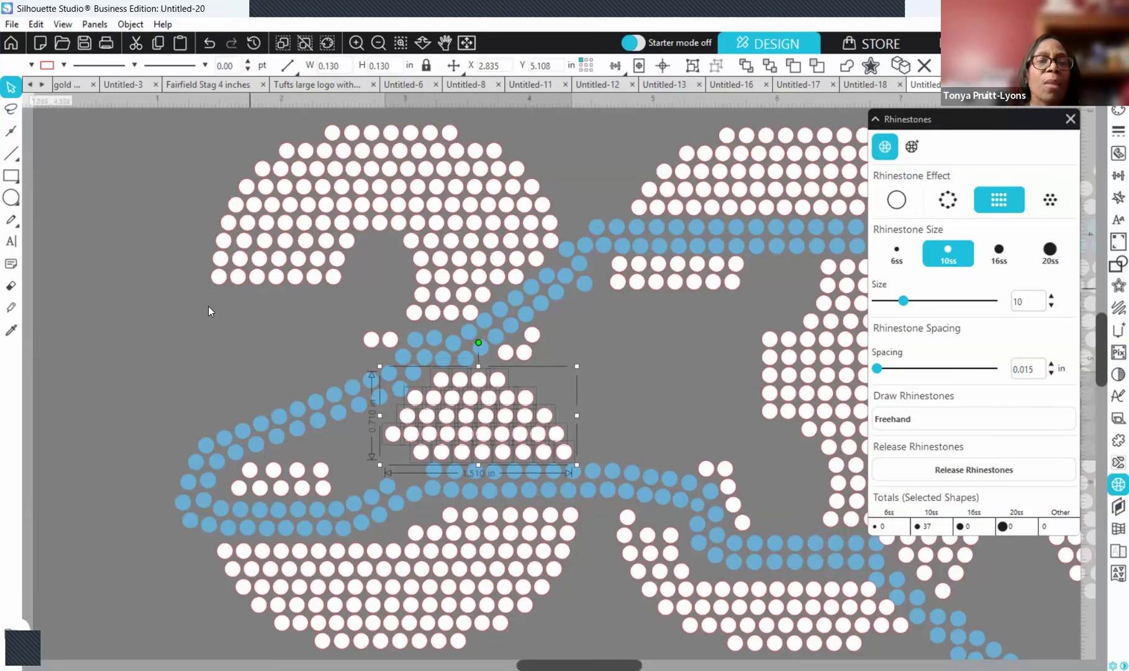
{"action": "left_click", "coordinate": [162, 324]}
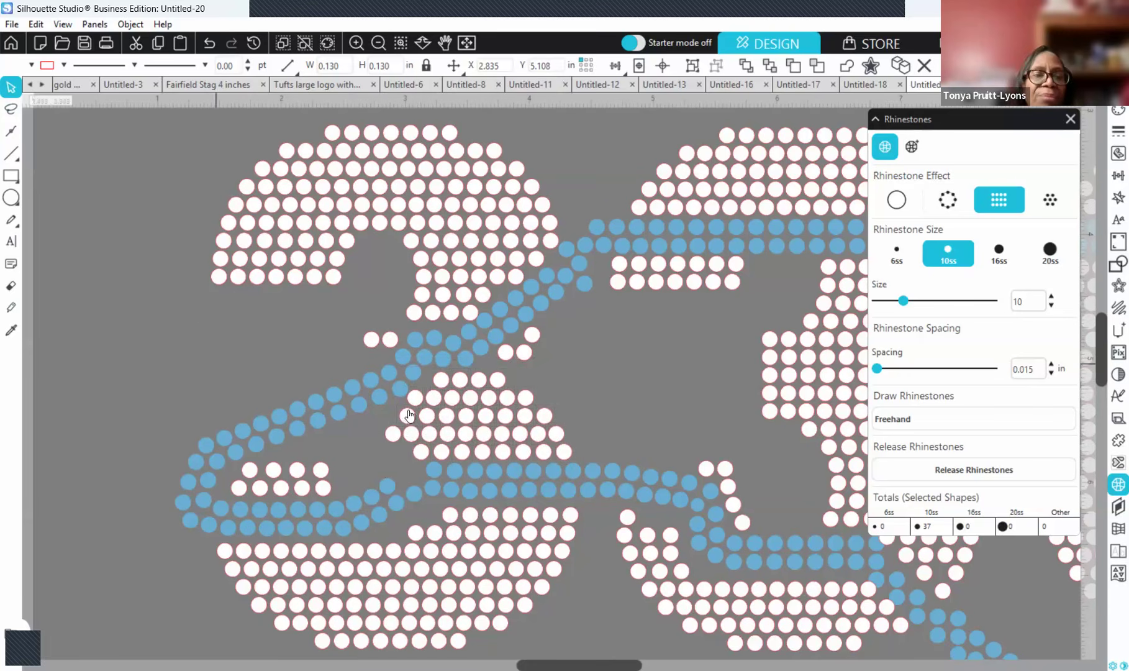
- Extend the top row of the second 3's lower-left tail with two duplicated stones at X 4.879 and X 5.066 in
{"action": "left_click", "coordinate": [377, 43]}
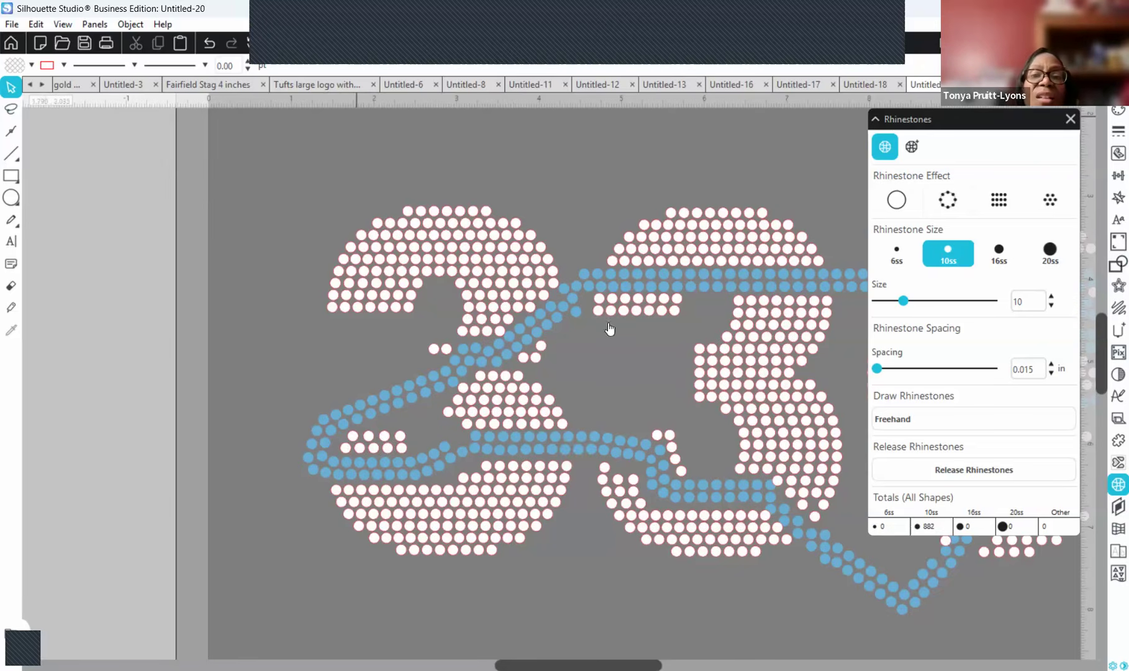
{"action": "scroll", "coordinate": [485, 463], "scroll_direction": "right", "scroll_amount": 3}
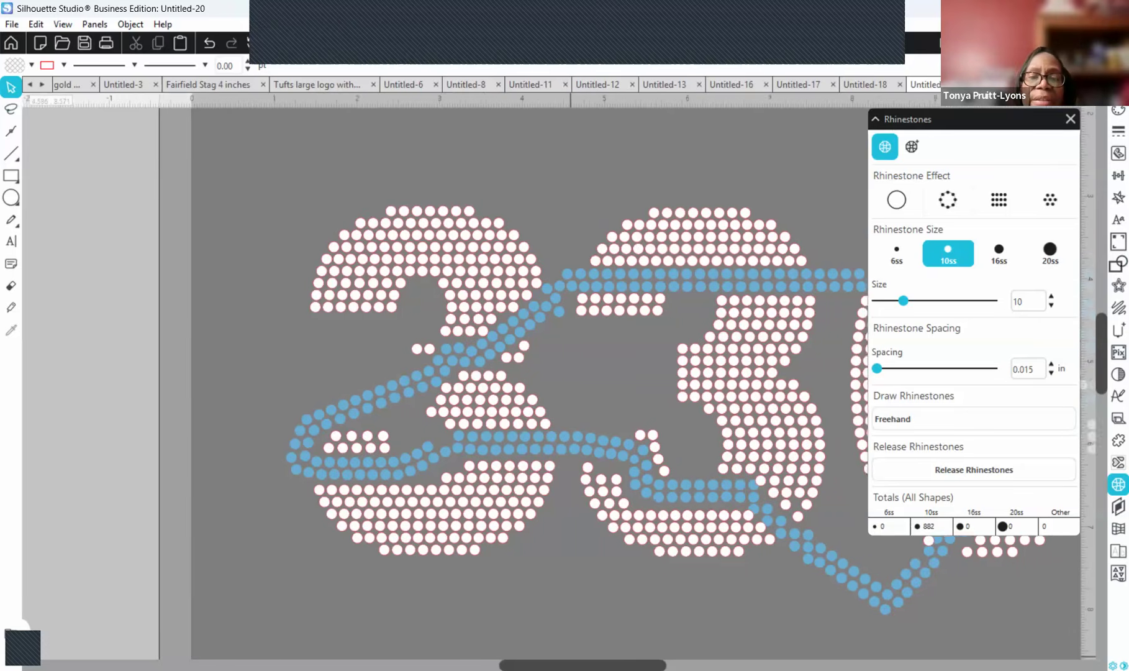
{"action": "right_click", "coordinate": [505, 470]}
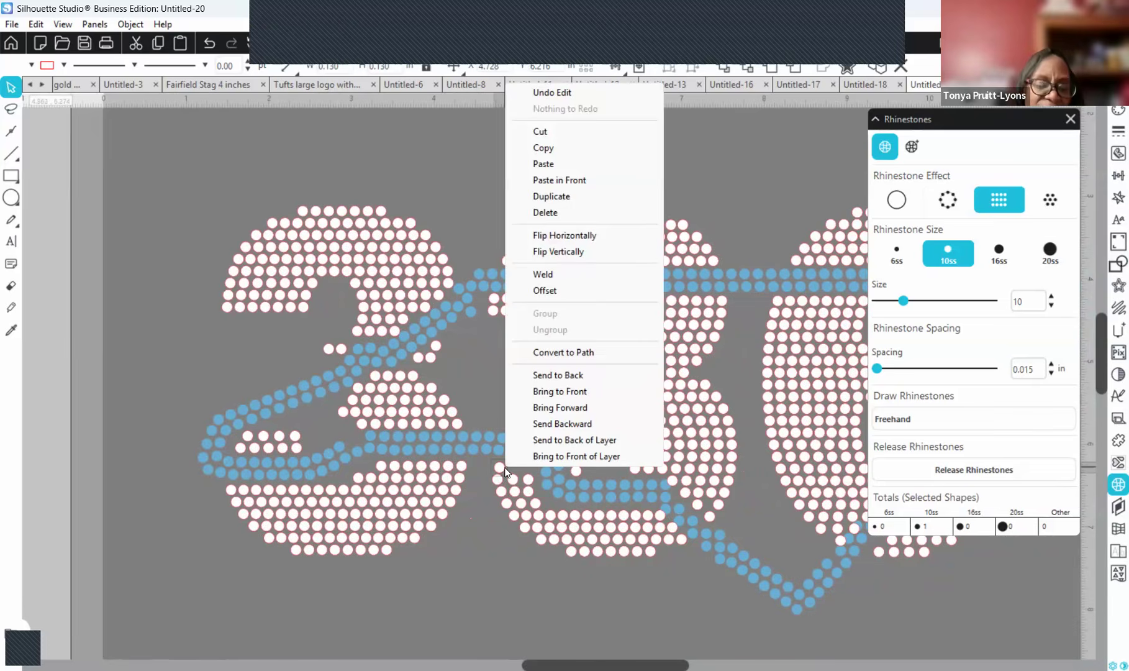
{"action": "left_click", "coordinate": [574, 196]}
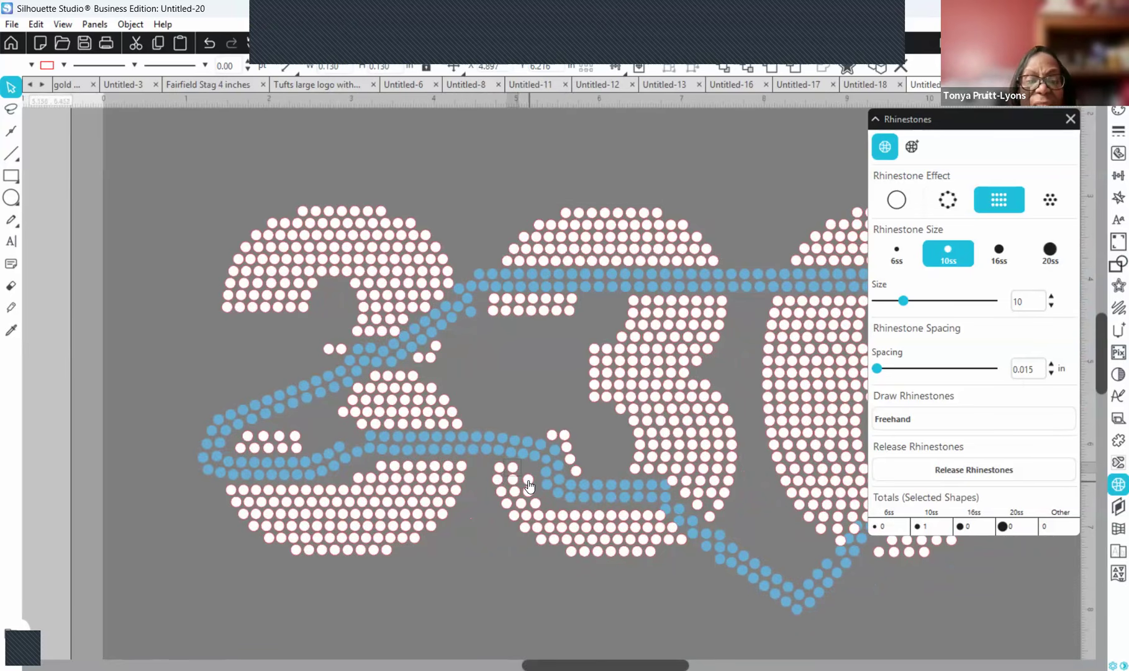
{"action": "right_click", "coordinate": [514, 466]}
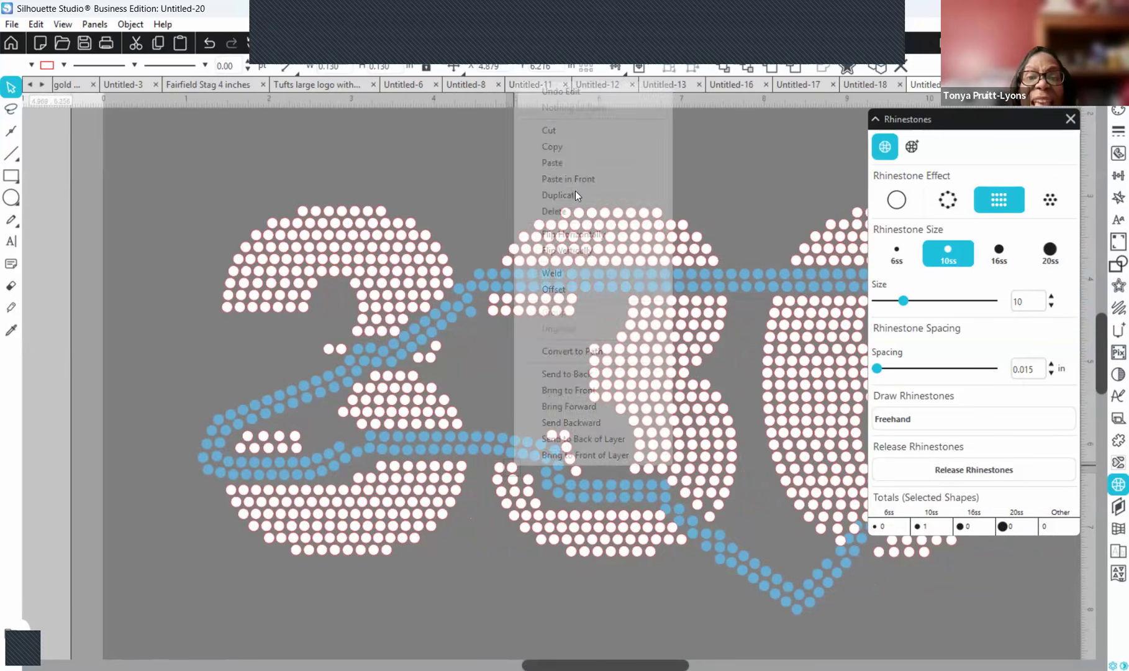
{"action": "left_click", "coordinate": [575, 194]}
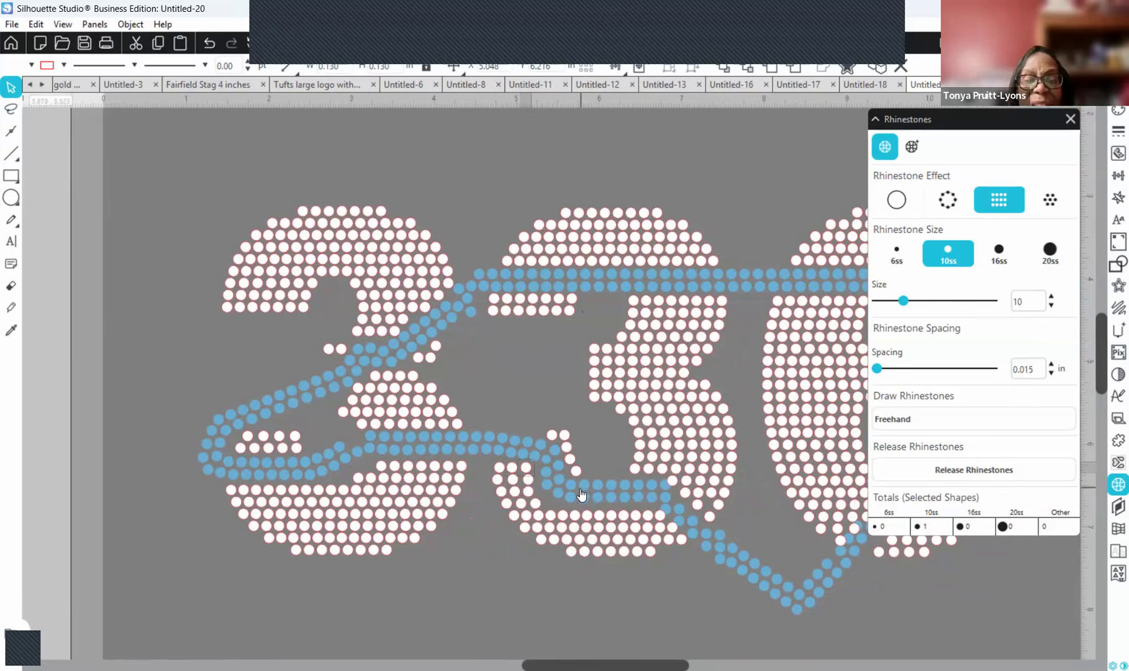
{"action": "key", "text": "Right"}
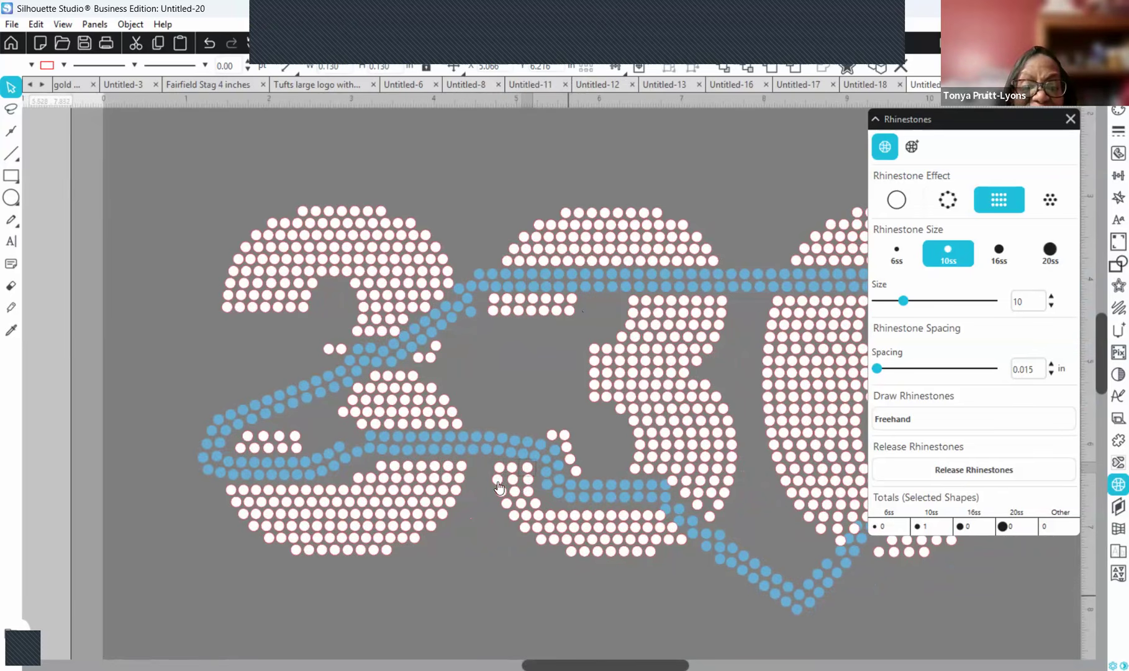
{"action": "left_click_drag", "start_coordinate": [514, 466], "coordinate": [521, 509]}
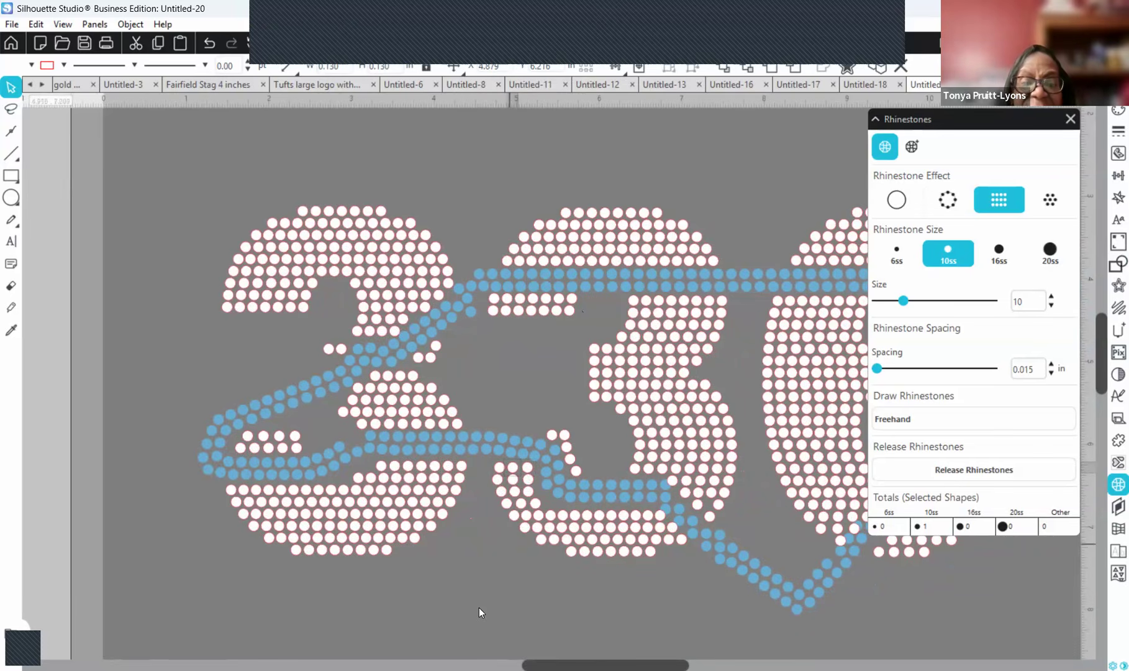
{"action": "left_click", "coordinate": [515, 528]}
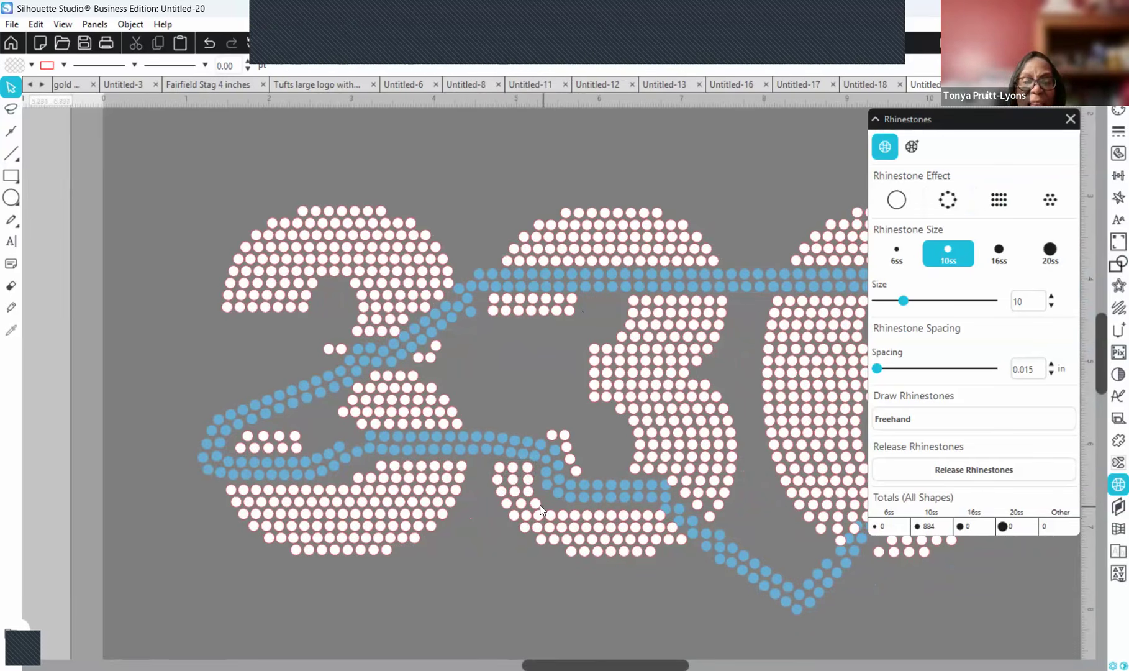
- Duplicate the right end stone of the tail's fourth row and nudge the copy left beside it, under the blue line
{"action": "right_click", "coordinate": [591, 226]}
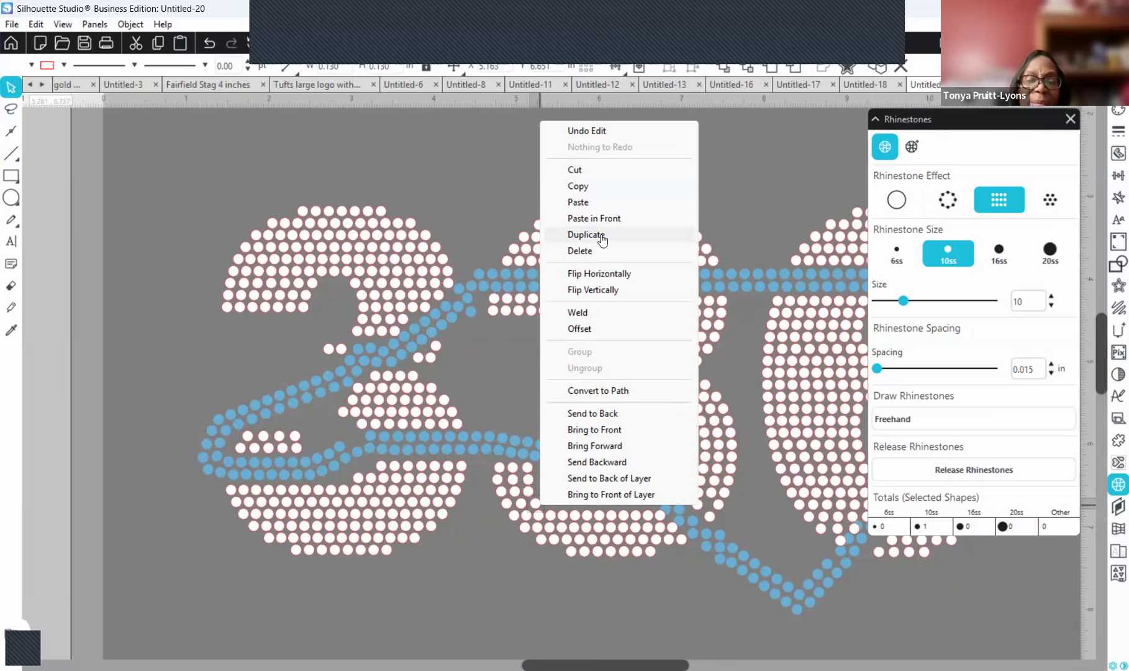
{"action": "left_click", "coordinate": [601, 236]}
{"action": "key", "text": "Left"}
{"action": "left_click", "coordinate": [521, 597]}
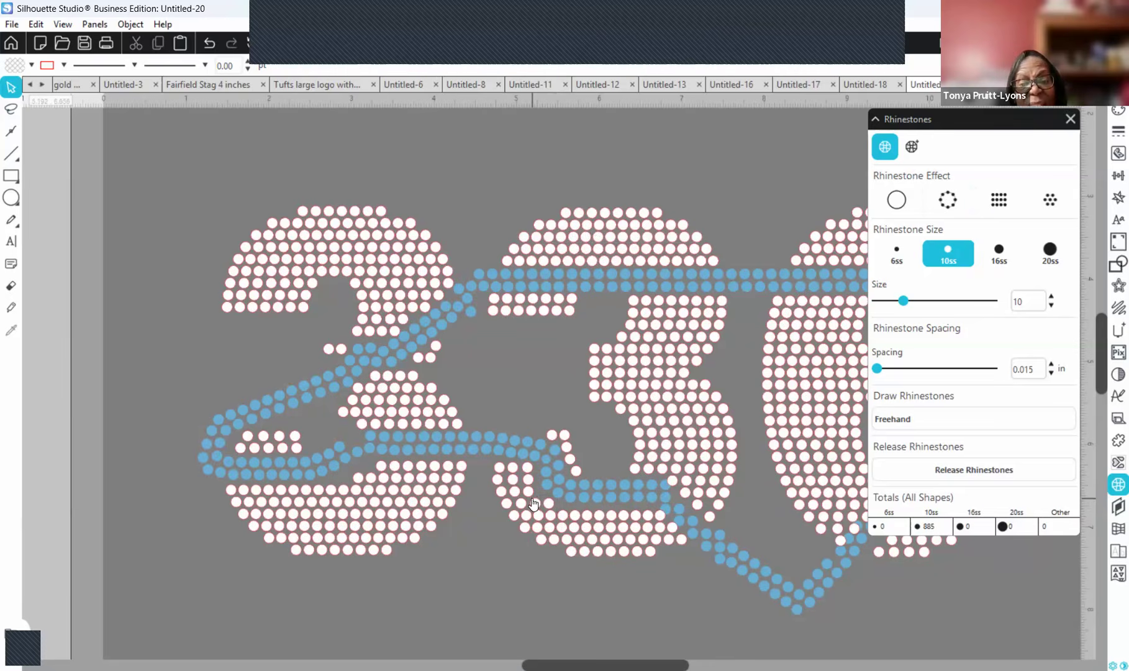
- Try to duplicate the end stone of the tail's third row, with the copy at X 5.228, Y 6.506 in
{"action": "right_click", "coordinate": [530, 493]}
{"action": "left_click", "coordinate": [596, 221]}
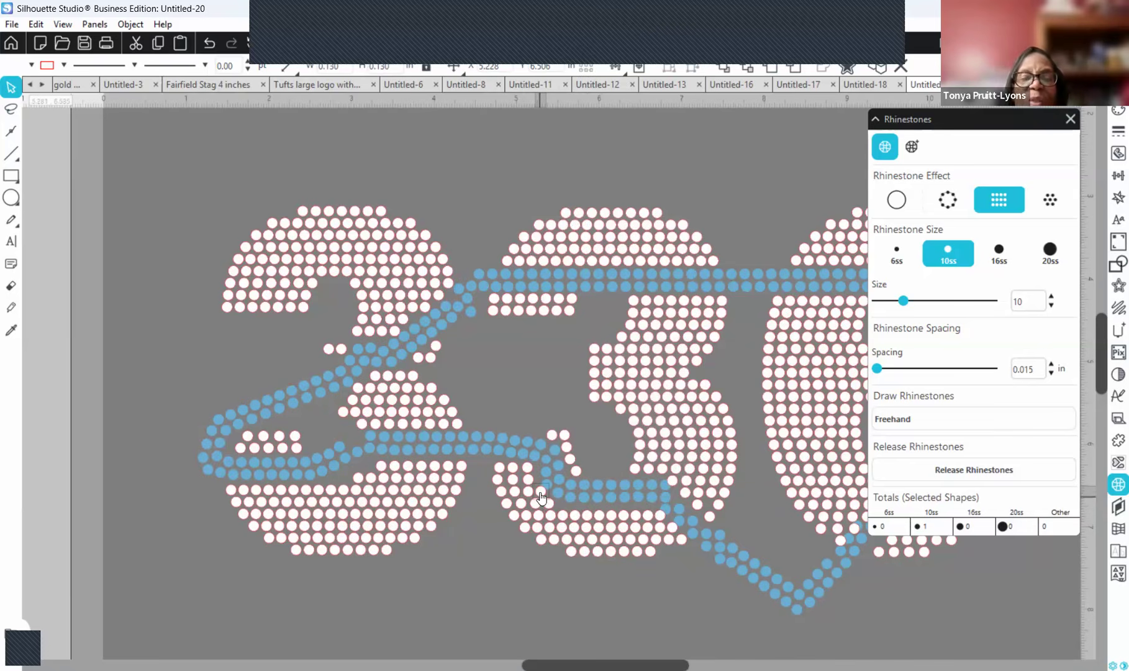
{"action": "left_click", "coordinate": [538, 584]}
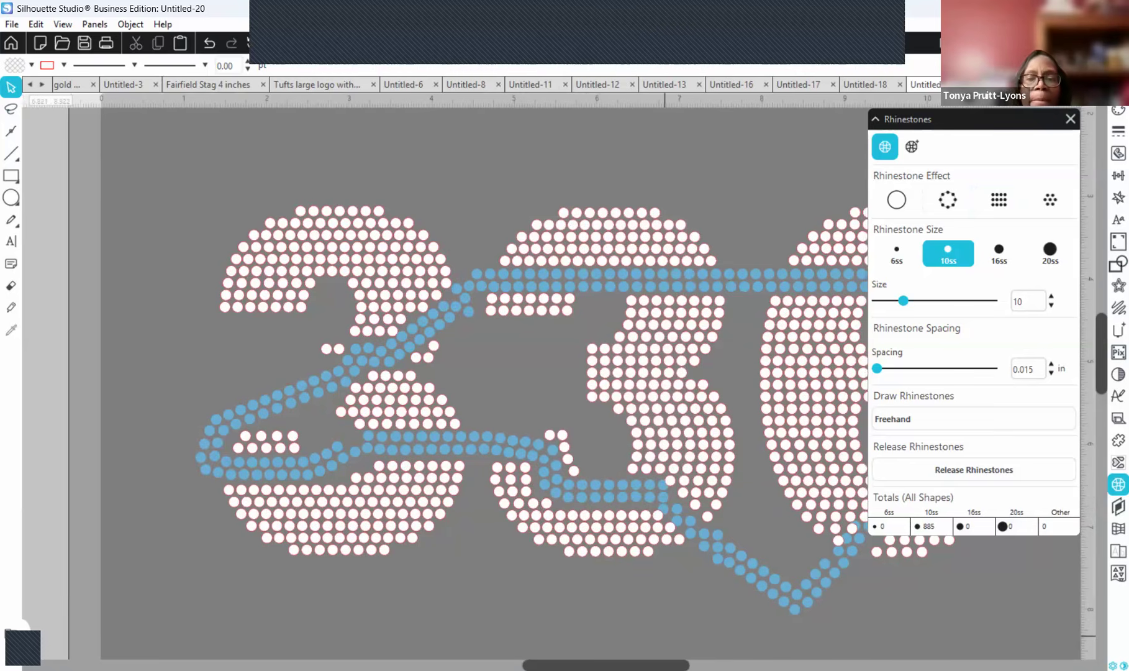
- Delete the white stone touching the blue line's corner at X 6.823, Y 6.375 in on the second 3
{"action": "scroll", "coordinate": [569, 381], "scroll_direction": "right", "scroll_amount": 2}
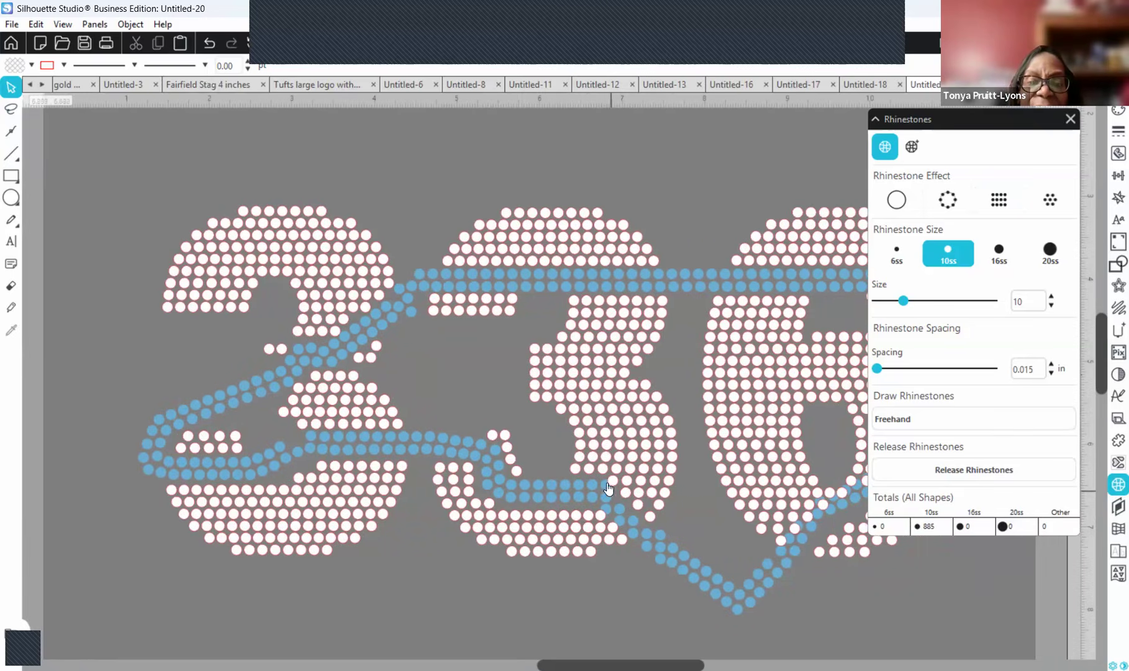
{"action": "left_click", "coordinate": [628, 546]}
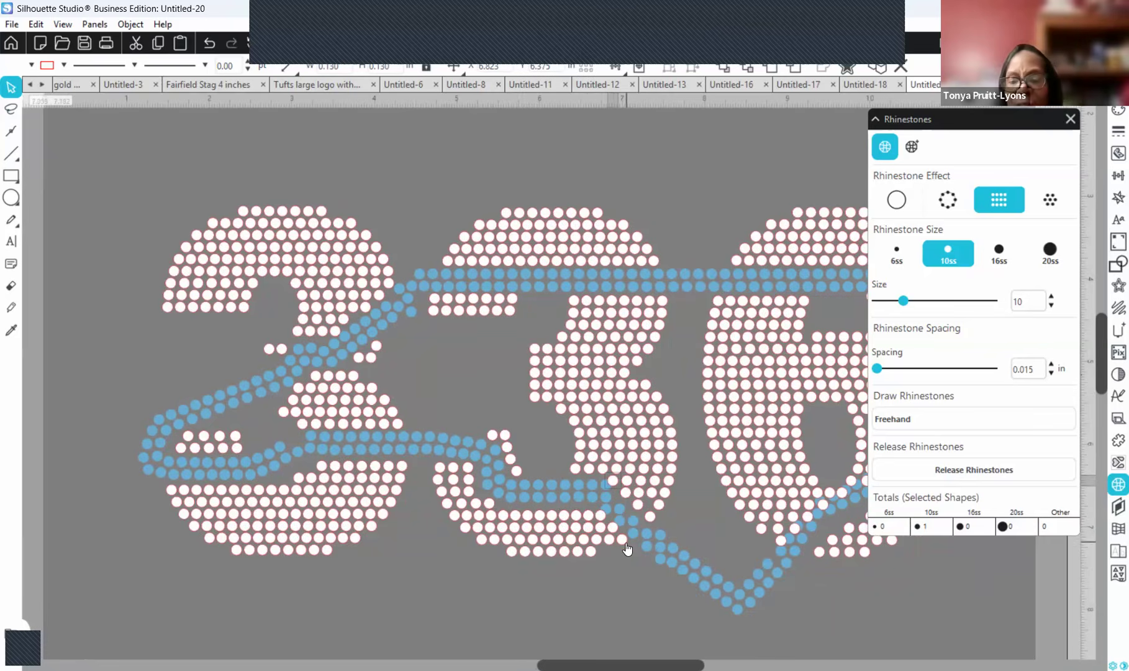
{"action": "key", "text": "Escape"}
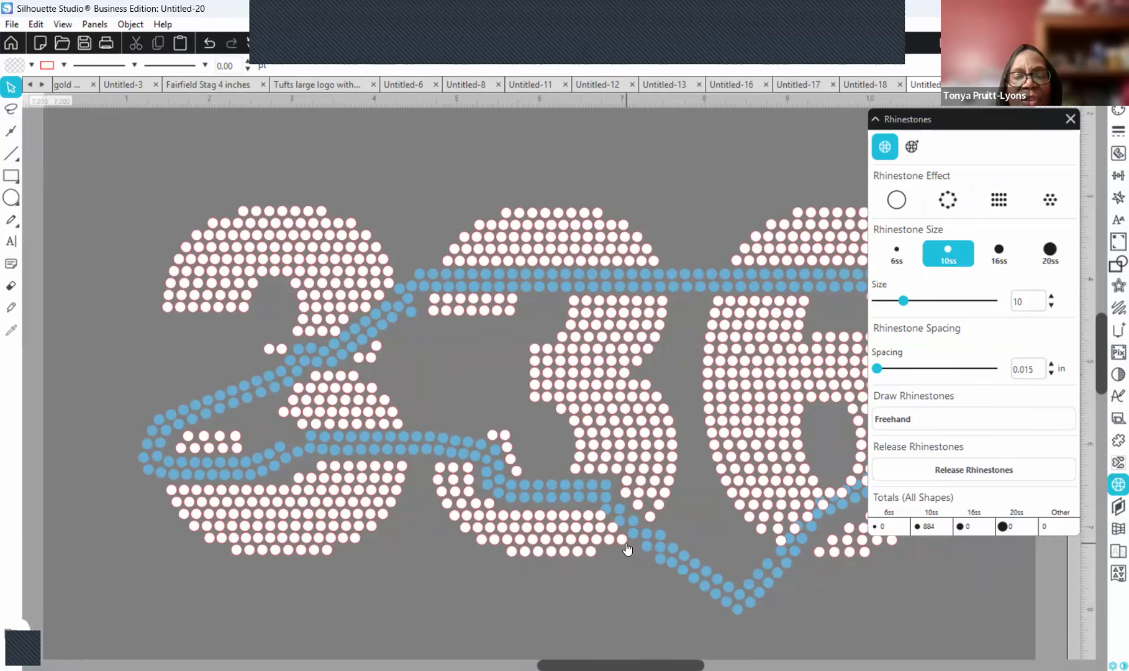
- Duplicate the white stone at X 7.071, Y 6.665 in beside the blue line on the second 3's lower right curve
{"action": "left_click", "coordinate": [635, 509]}
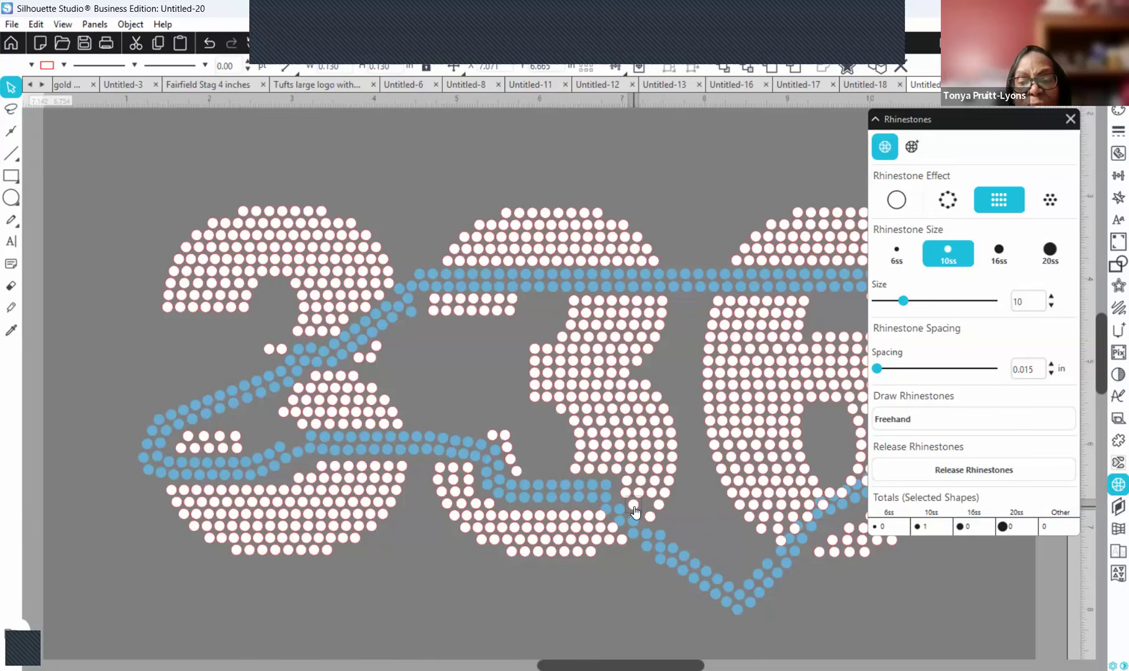
{"action": "right_click", "coordinate": [634, 508]}
{"action": "left_click", "coordinate": [692, 237]}
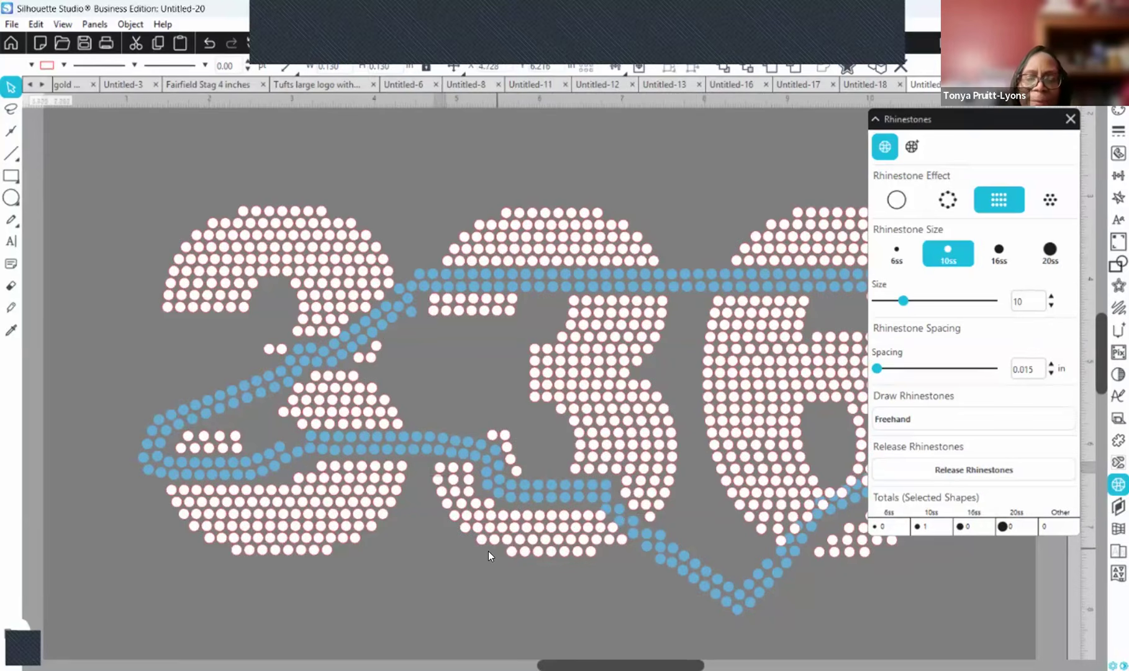
- Nudge the top-left stone of the second 3's lower-left tail left to X 4.692 in
{"action": "key", "text": "Left"}
{"action": "key", "text": "Left"}
{"action": "left_click", "coordinate": [453, 469]}
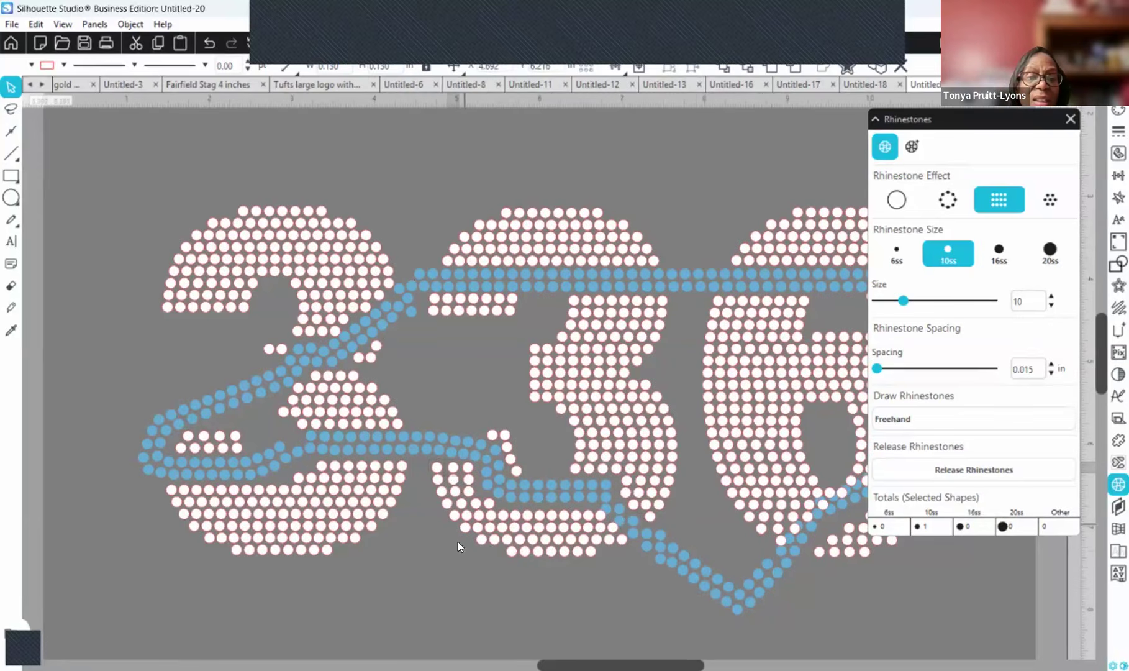
{"action": "left_click", "coordinate": [479, 630]}
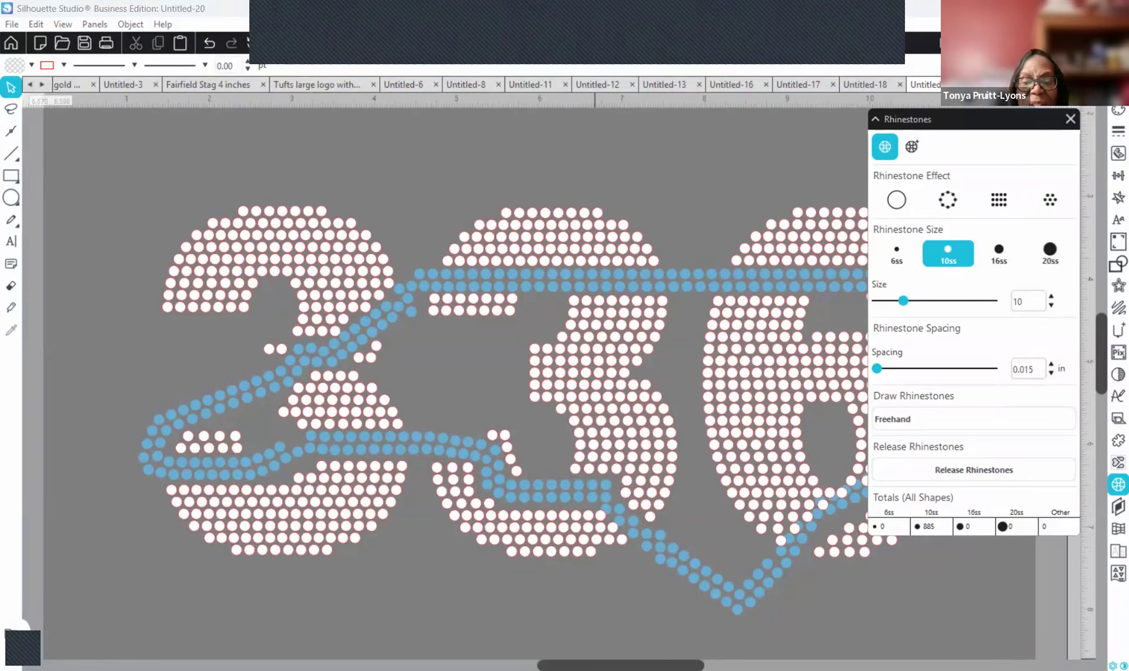
- Extend the bottom row of the 6's upper arc with two duplicated stones at X 10.471 and X 10.649, Y 3.711 in
{"action": "left_click_drag", "start_coordinate": [595, 665], "coordinate": [640, 665]}
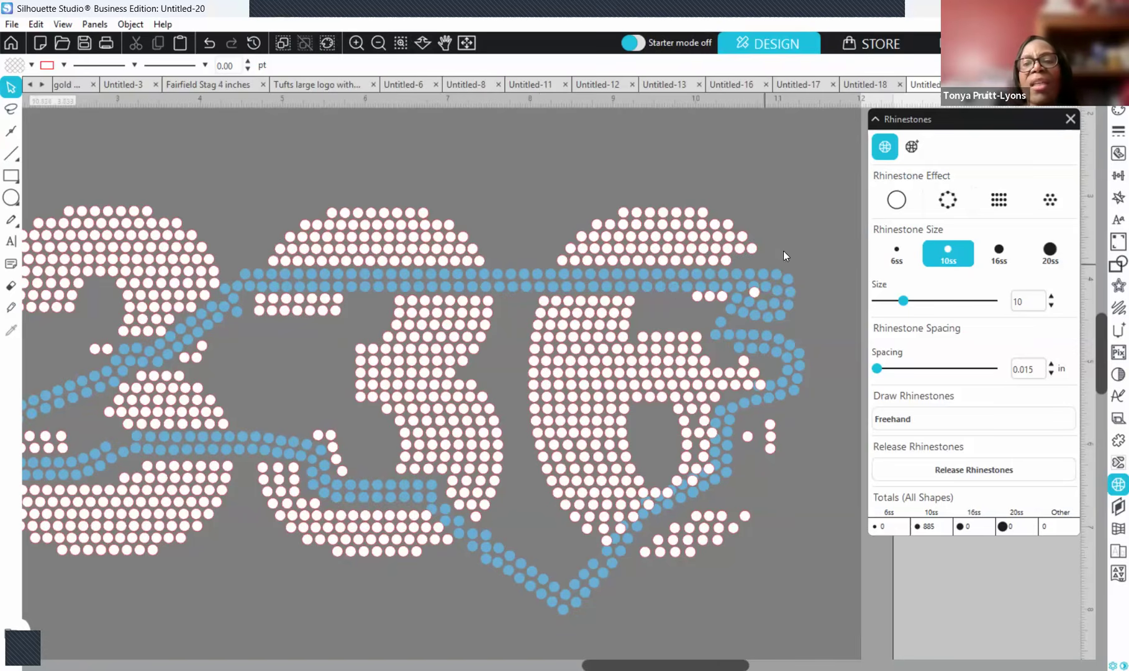
{"action": "left_click", "coordinate": [728, 264]}
{"action": "right_click", "coordinate": [728, 263]}
{"action": "left_click", "coordinate": [797, 374]}
{"action": "right_click", "coordinate": [744, 260]}
{"action": "left_click", "coordinate": [833, 374]}
{"action": "key", "text": "ctrl+d"}
{"action": "key", "text": "Left"}
{"action": "key", "text": "Left"}
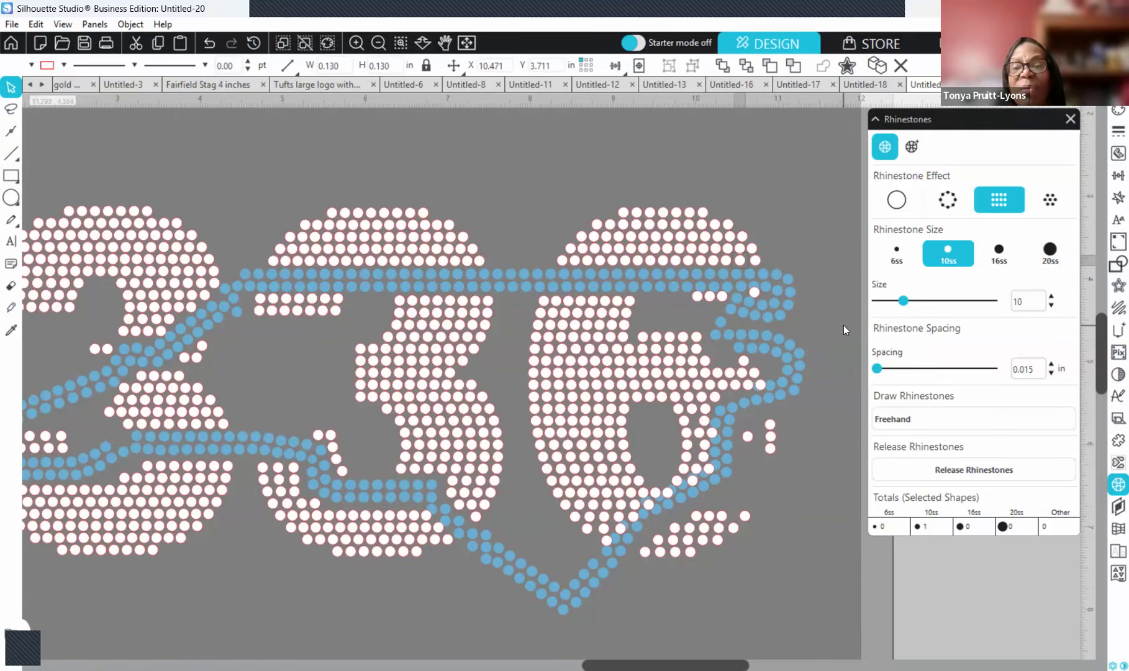
{"action": "left_click", "coordinate": [757, 261]}
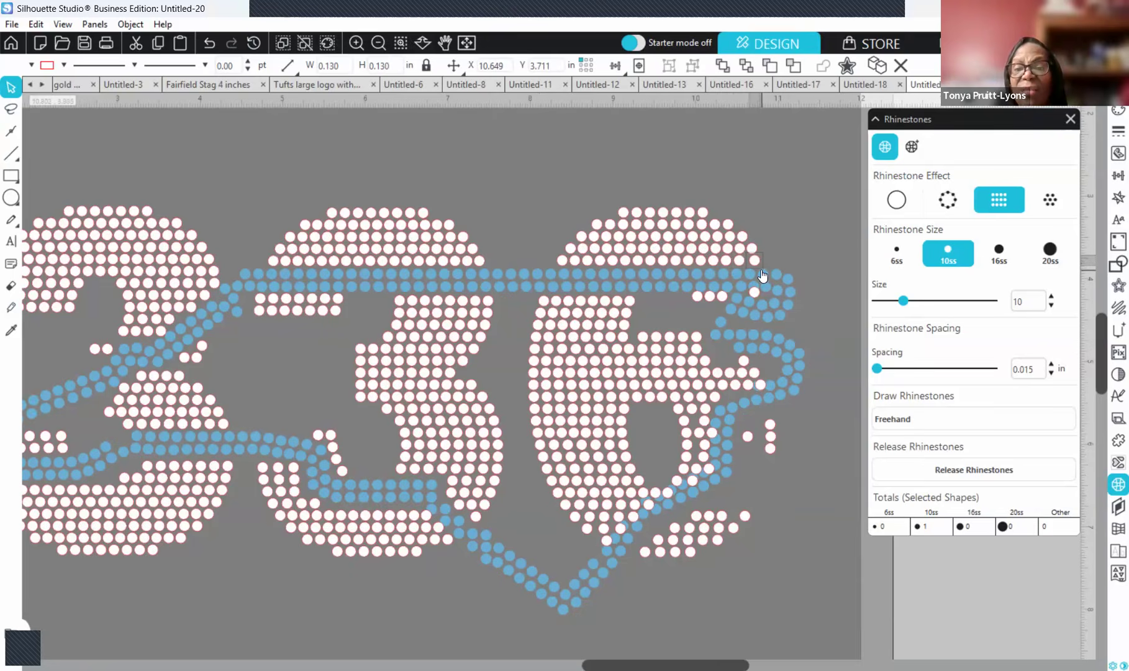
{"action": "left_click", "coordinate": [801, 253]}
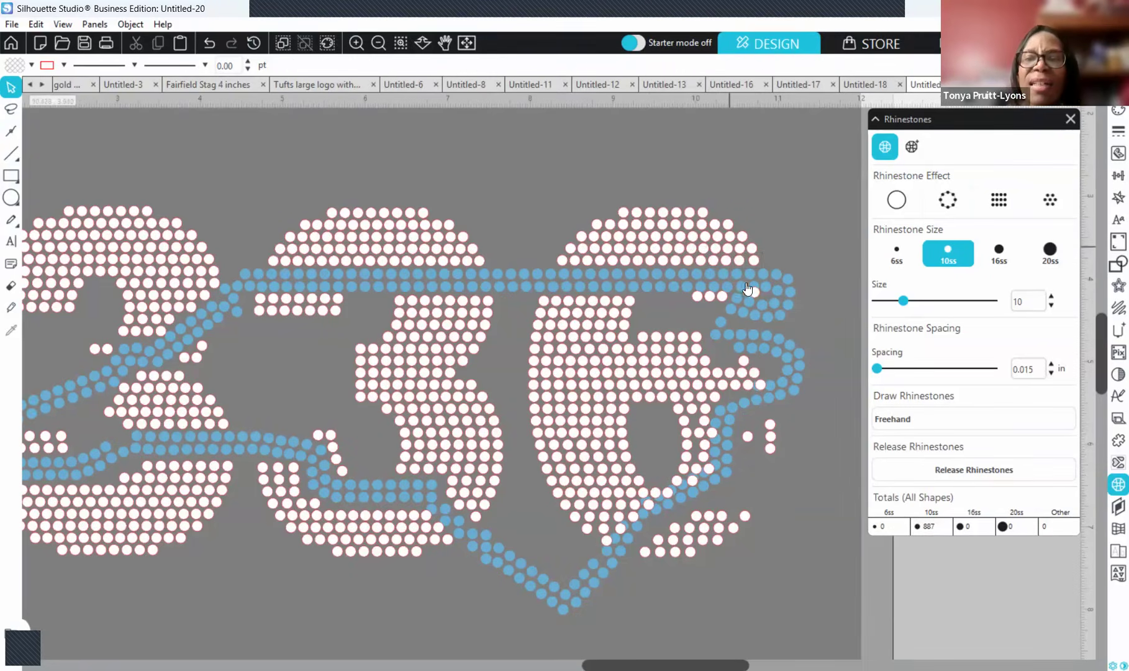
- Nudge the last stone in the bottom row of the 6's upper arc right to X 10.667 in
{"action": "left_click", "coordinate": [754, 261]}
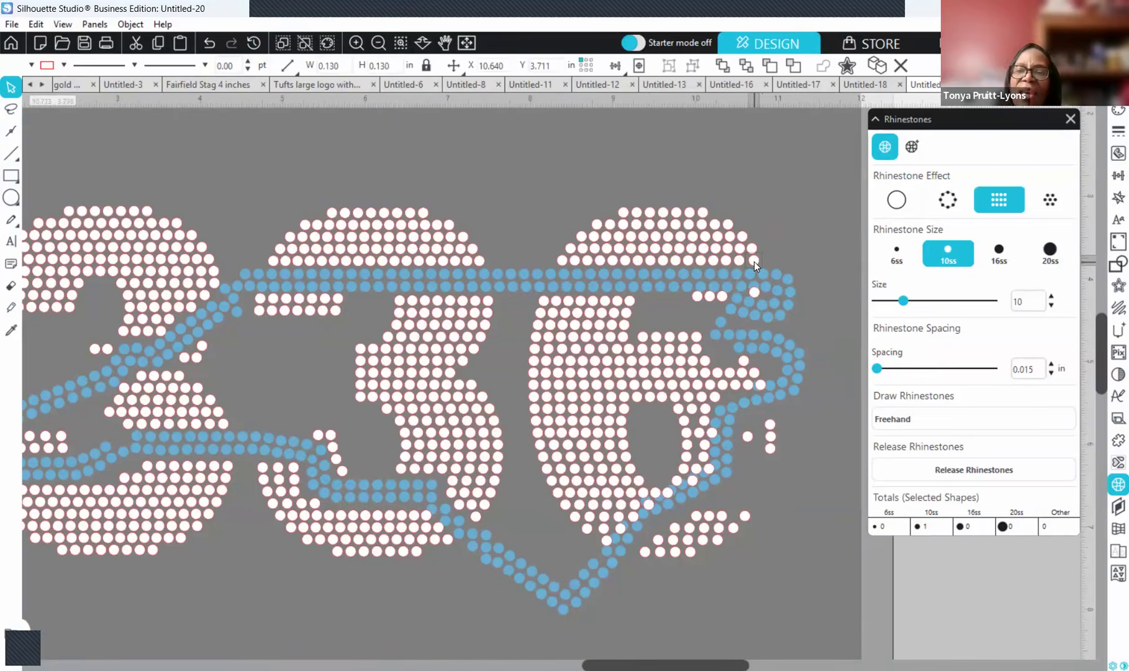
{"action": "key", "text": "Right"}
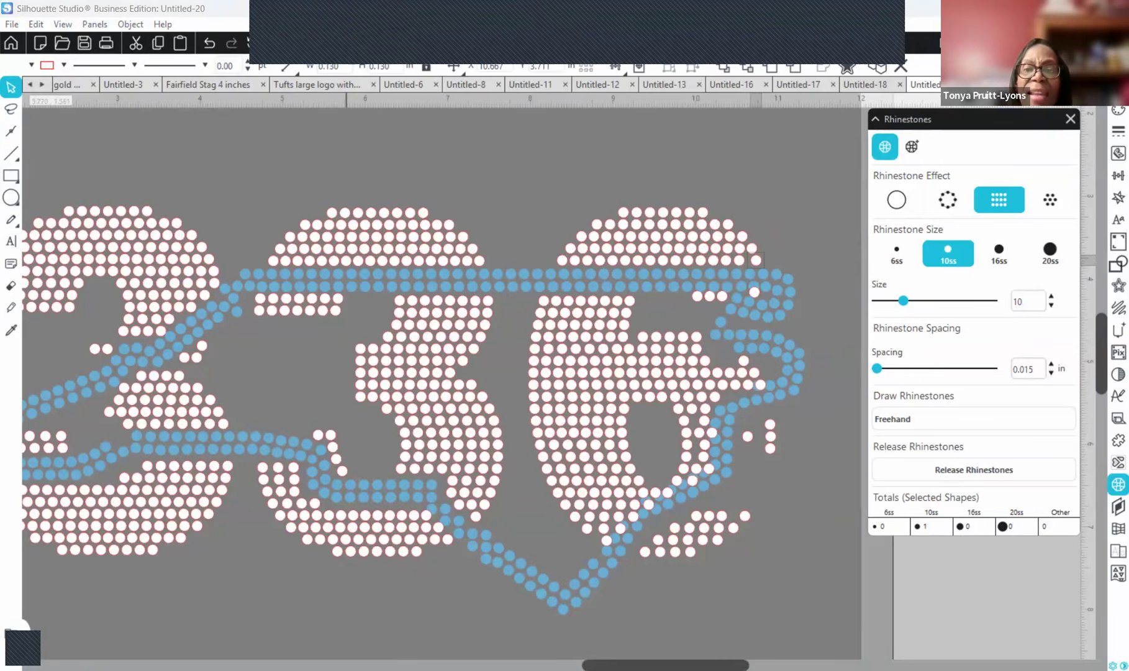
{"action": "left_click", "coordinate": [356, 43]}
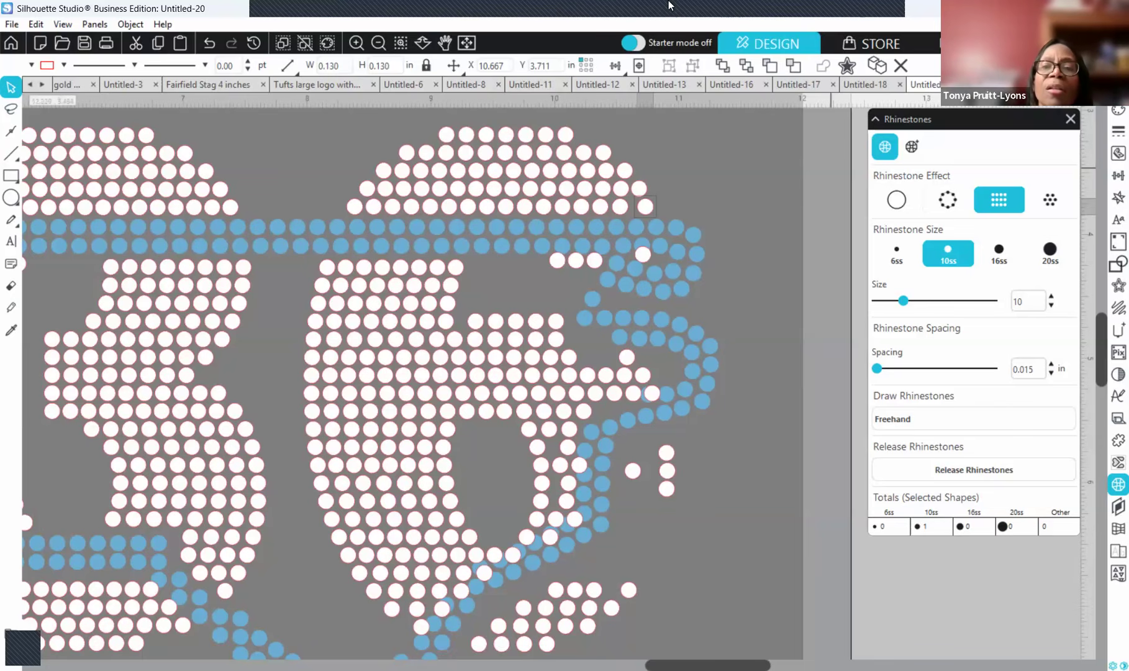
{"action": "left_click", "coordinate": [719, 198]}
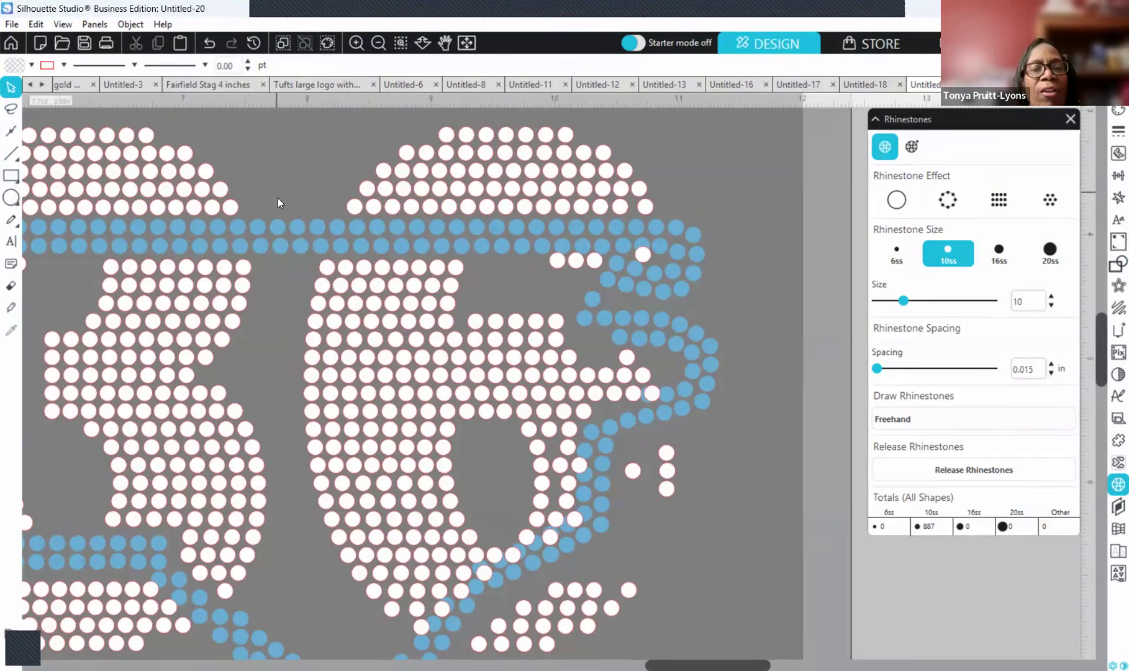
- Space all the stones in the bottom row of the 6's upper arc evenly in the horizontal direction
{"action": "left_click", "coordinate": [369, 206]}
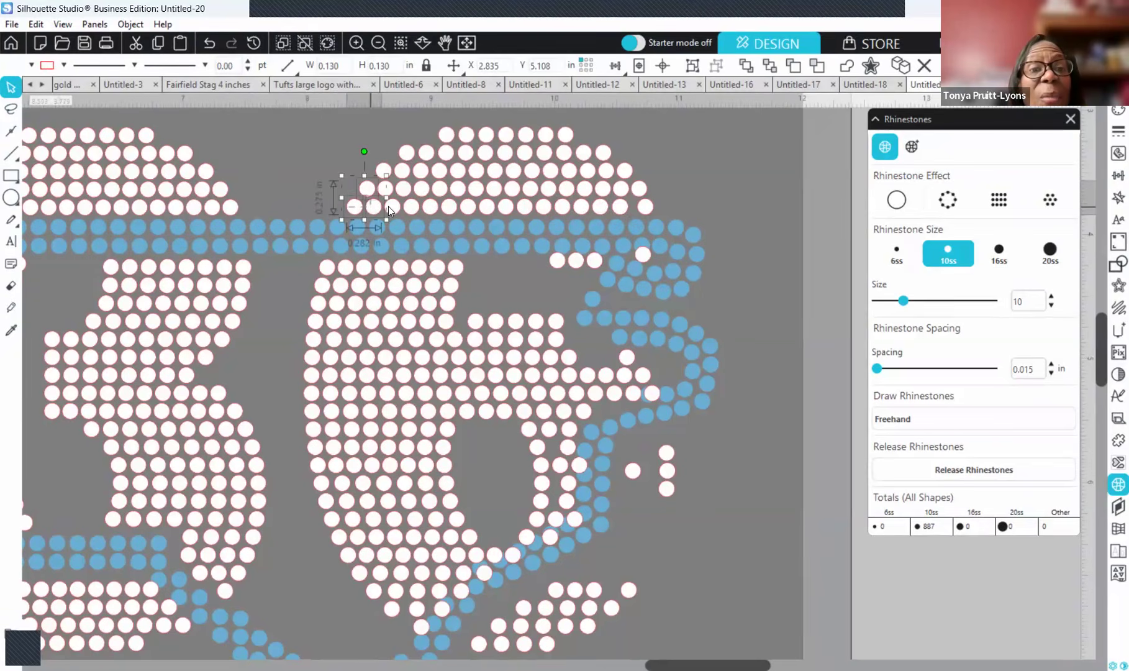
{"action": "left_click", "coordinate": [998, 199]}
{"action": "left_click", "coordinate": [270, 205]}
{"action": "left_click_drag", "start_coordinate": [344, 211], "coordinate": [652, 205]}
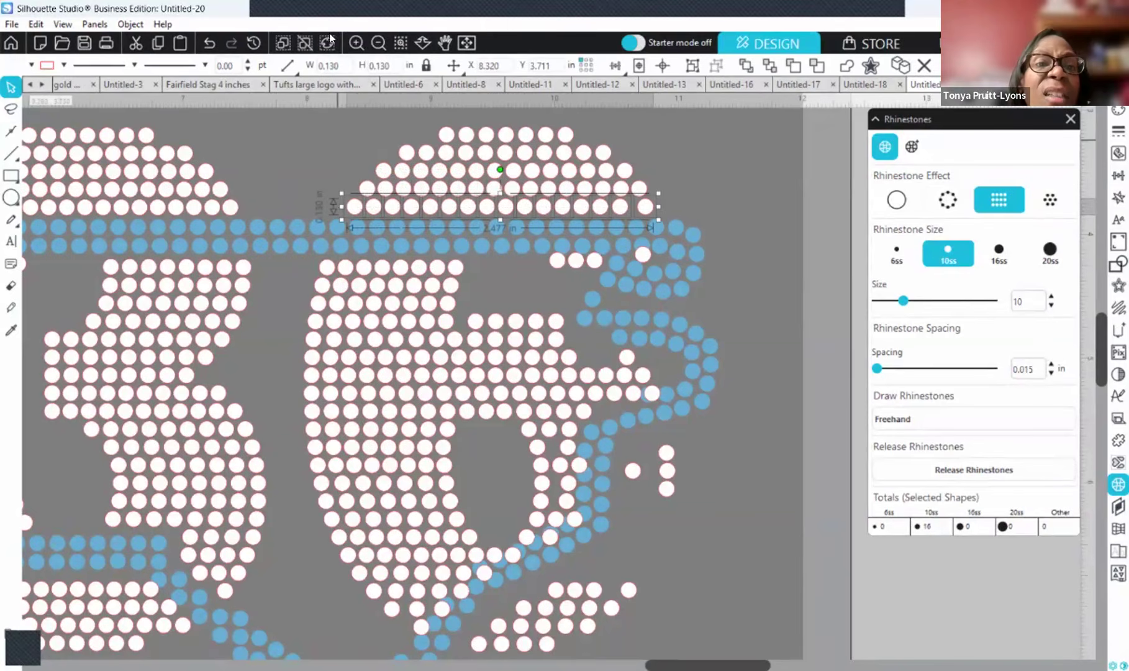
{"action": "left_click", "coordinate": [354, 42]}
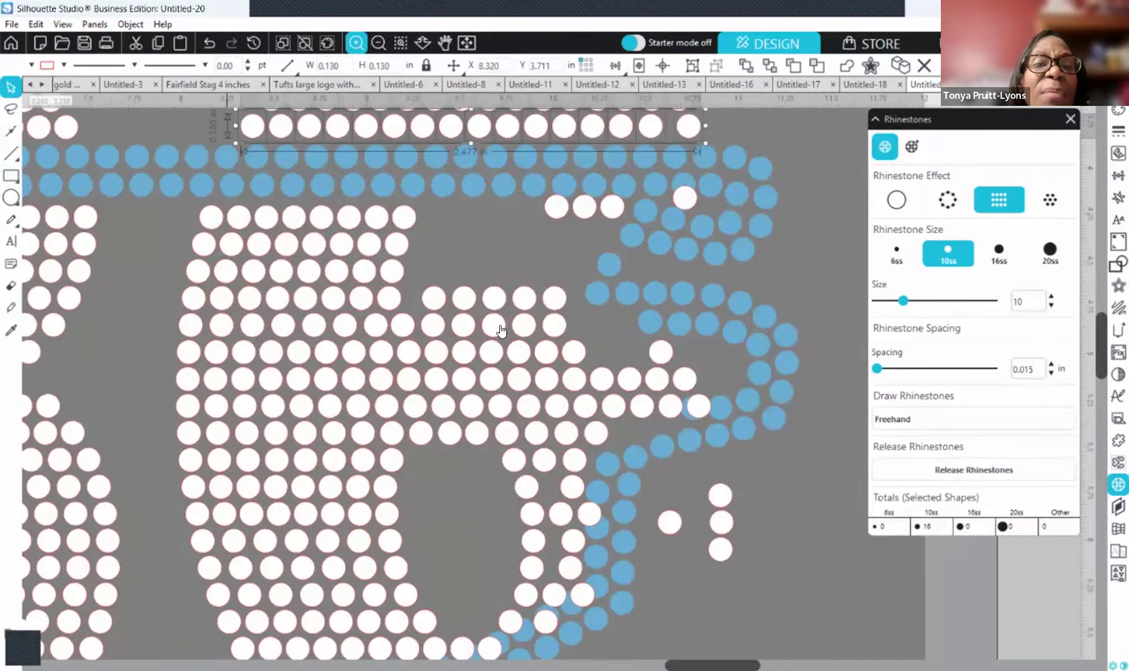
{"action": "scroll", "coordinate": [501, 331], "scroll_direction": "up", "scroll_amount": 2}
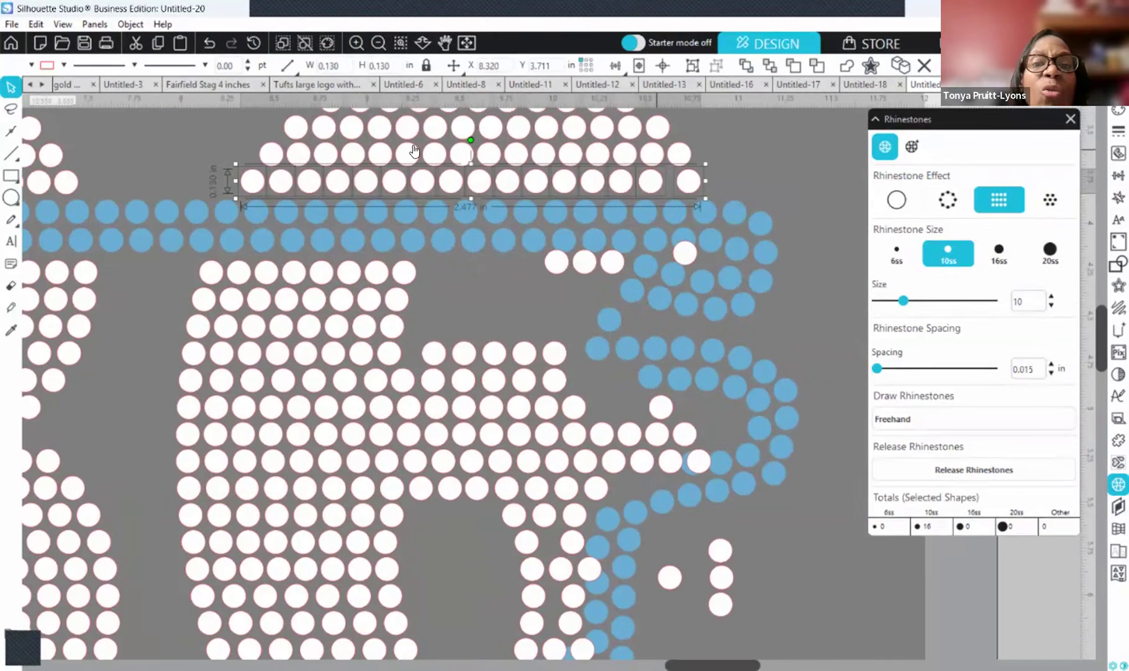
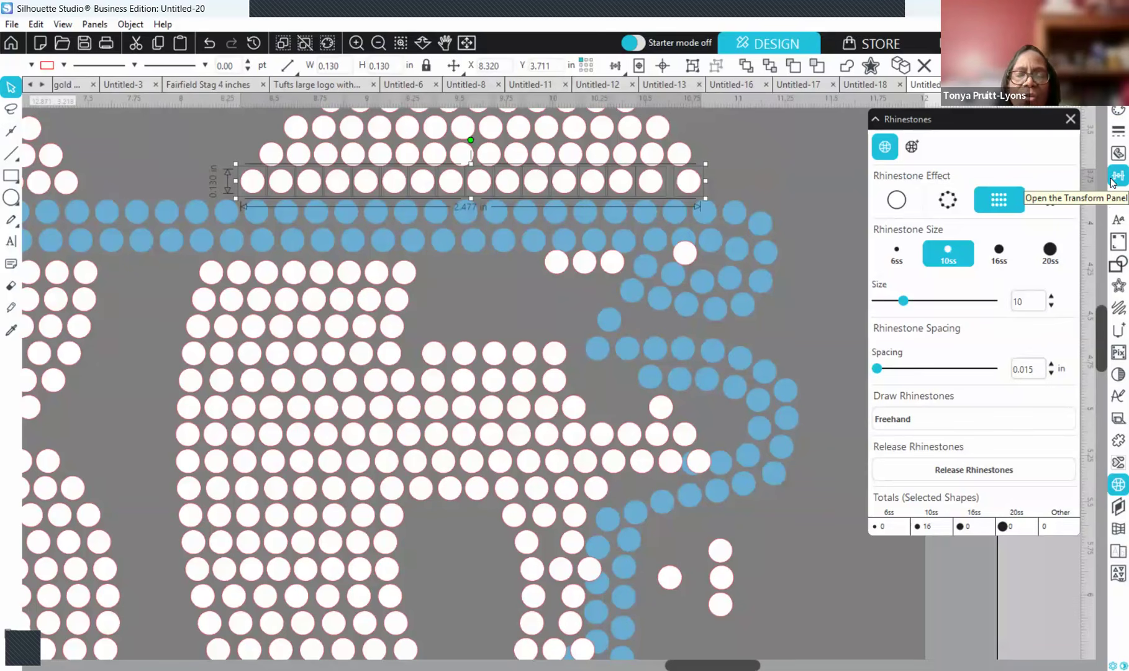
{"action": "left_click", "coordinate": [1117, 176]}
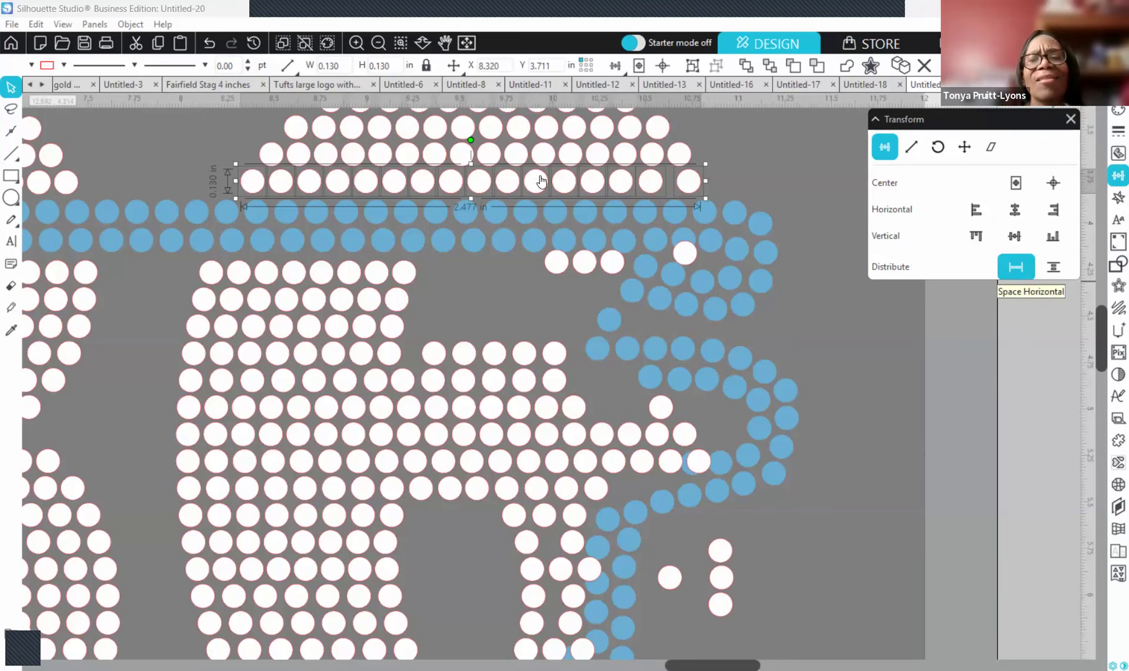
{"action": "left_click", "coordinate": [1021, 268]}
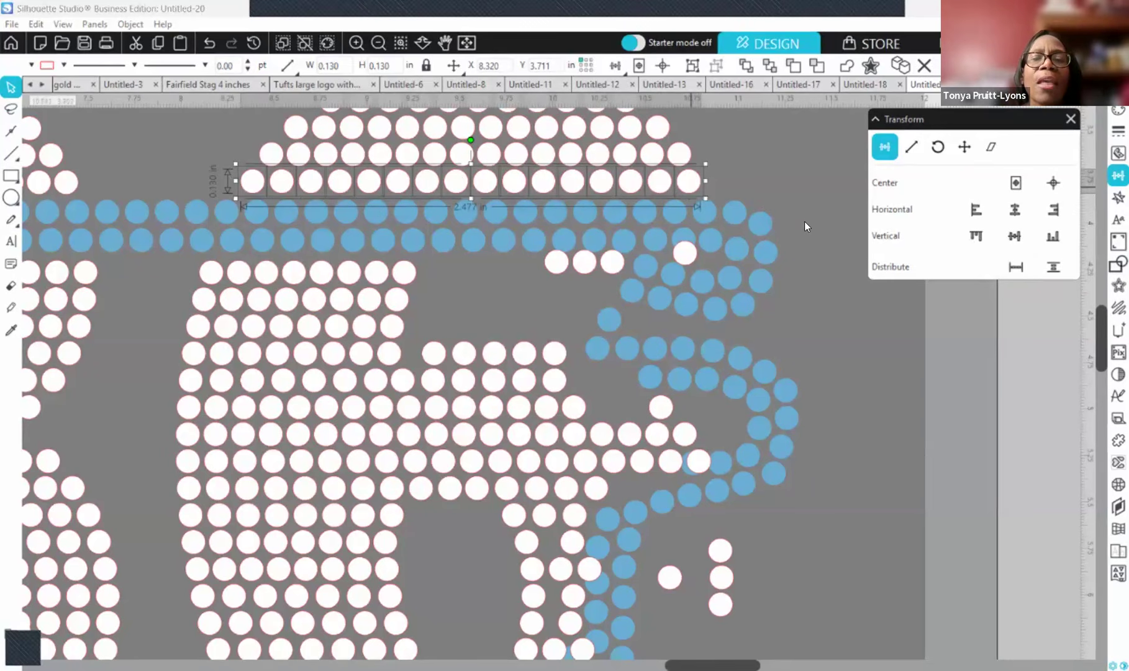
{"action": "left_click", "coordinate": [821, 298]}
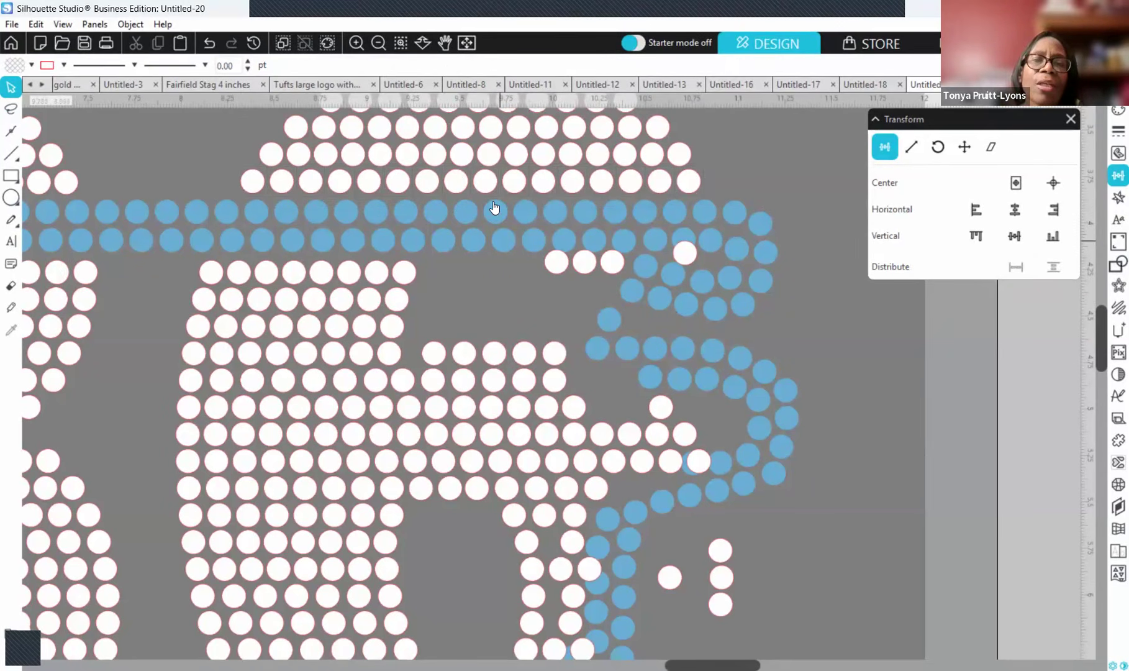
- Delete the stray white stone overlapping the blue outline's upper right corner near the 6
{"action": "scroll", "coordinate": [496, 207], "scroll_direction": "up", "scroll_amount": 1}
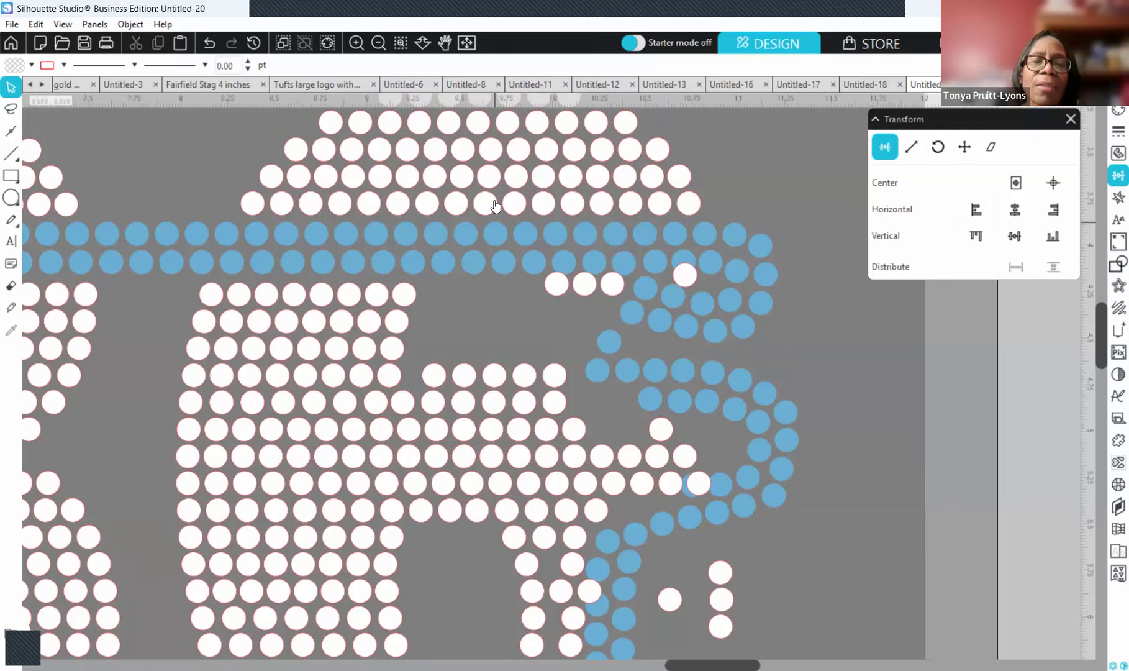
{"action": "scroll", "coordinate": [495, 207], "scroll_direction": "down", "scroll_amount": 1}
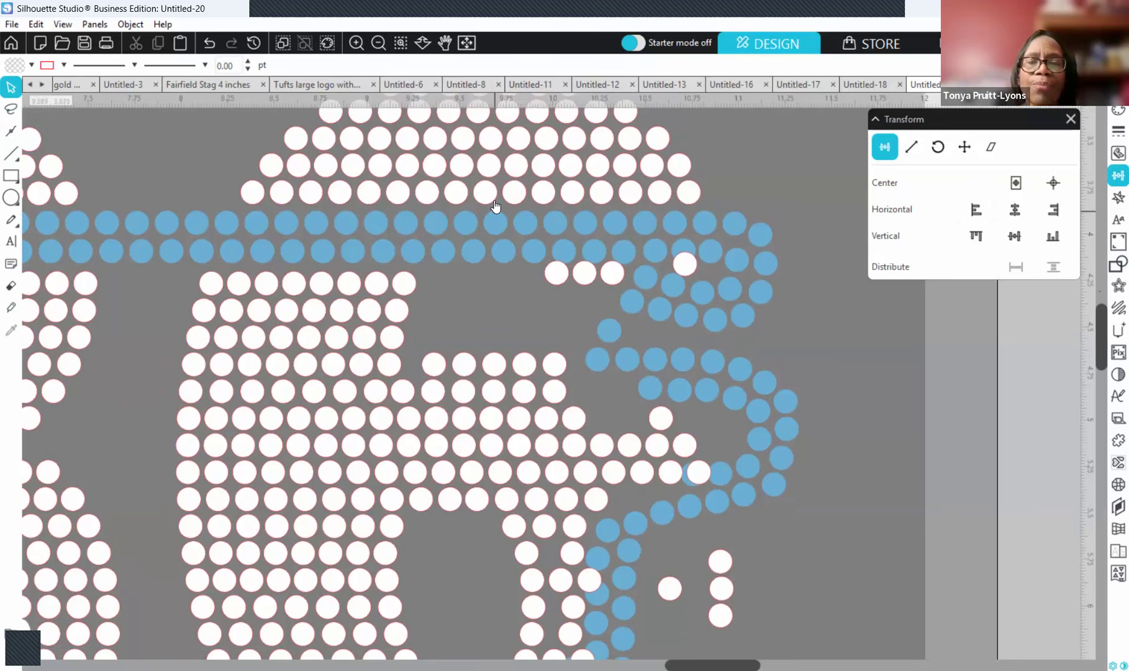
{"action": "scroll", "coordinate": [495, 207], "scroll_direction": "up", "scroll_amount": 1}
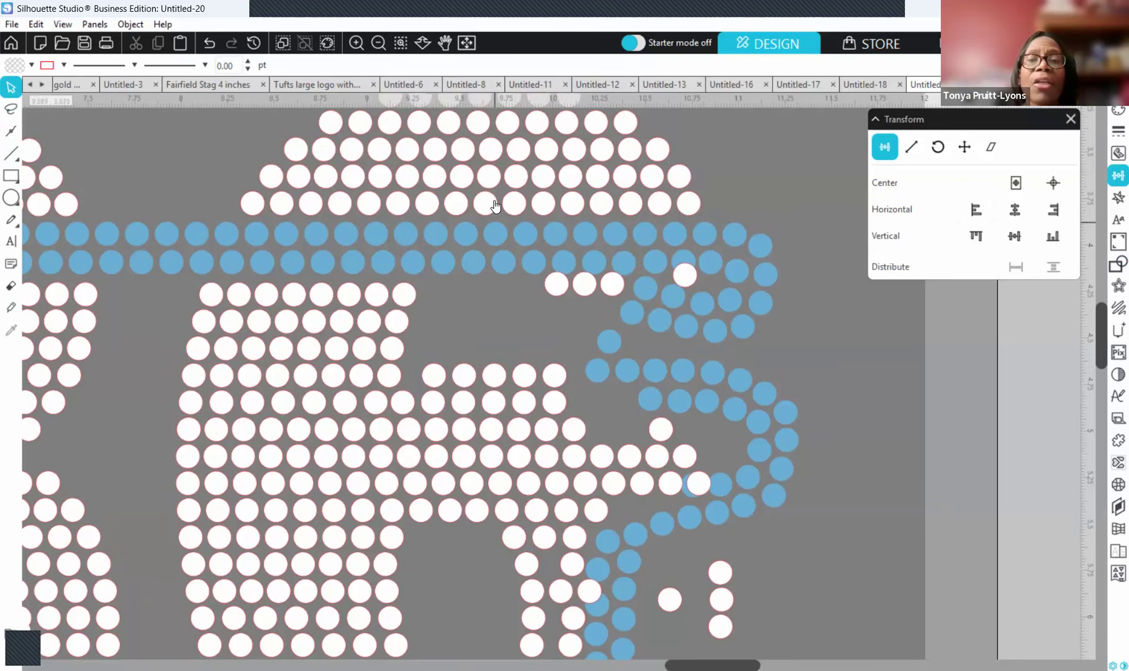
{"action": "left_click", "coordinate": [379, 42]}
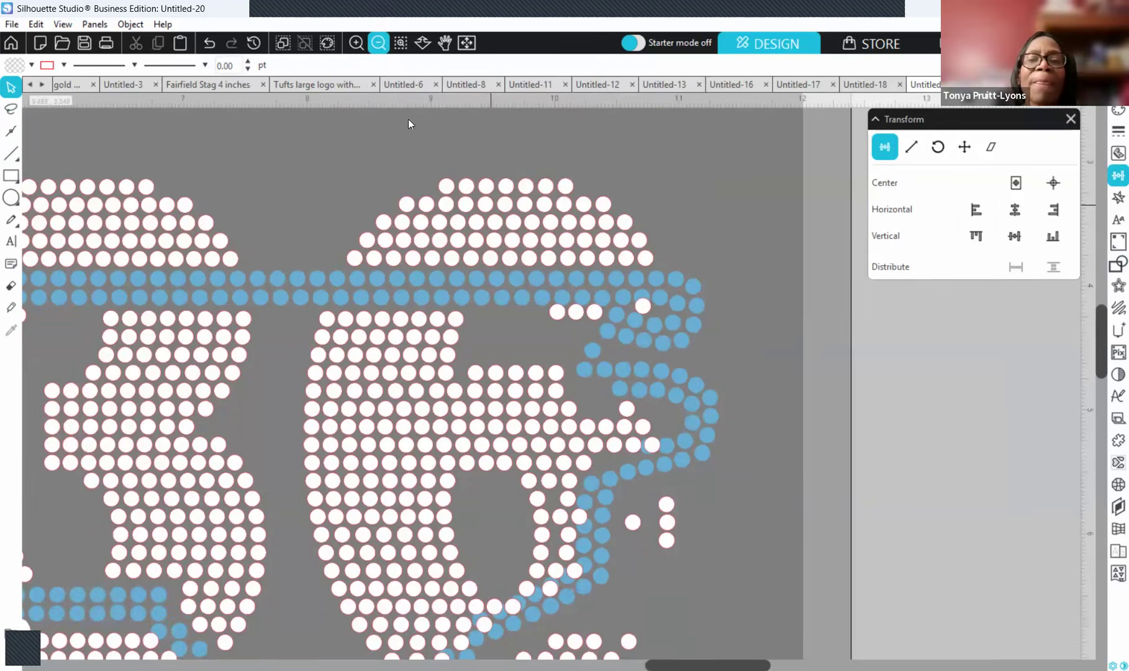
{"action": "left_click", "coordinate": [644, 306]}
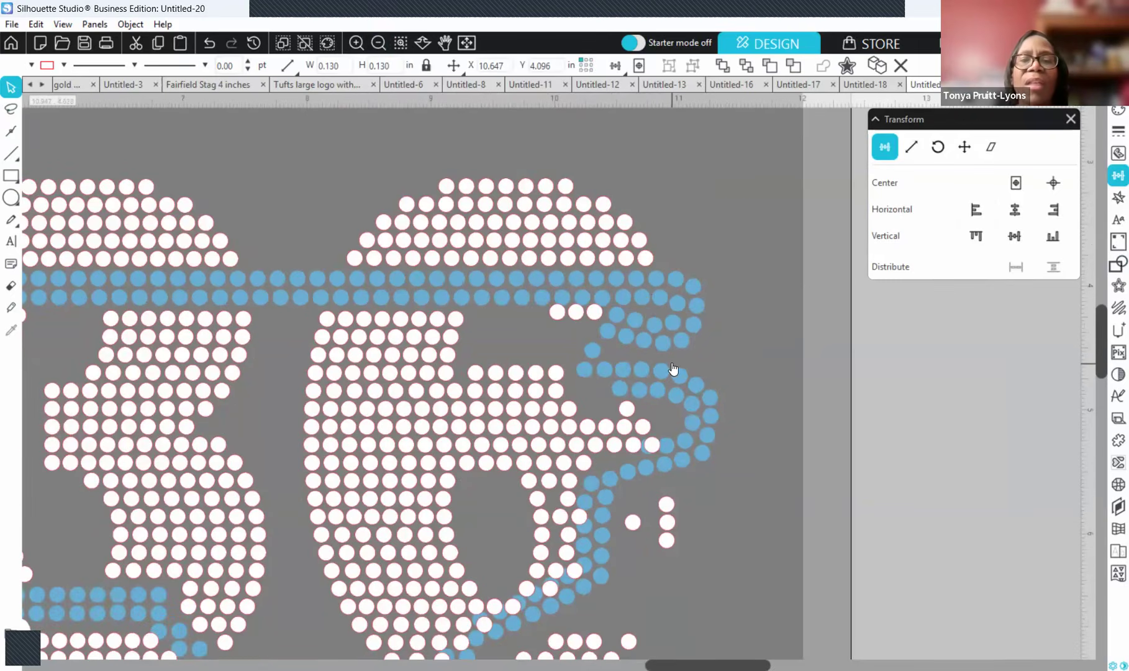
{"action": "key", "text": "Delete"}
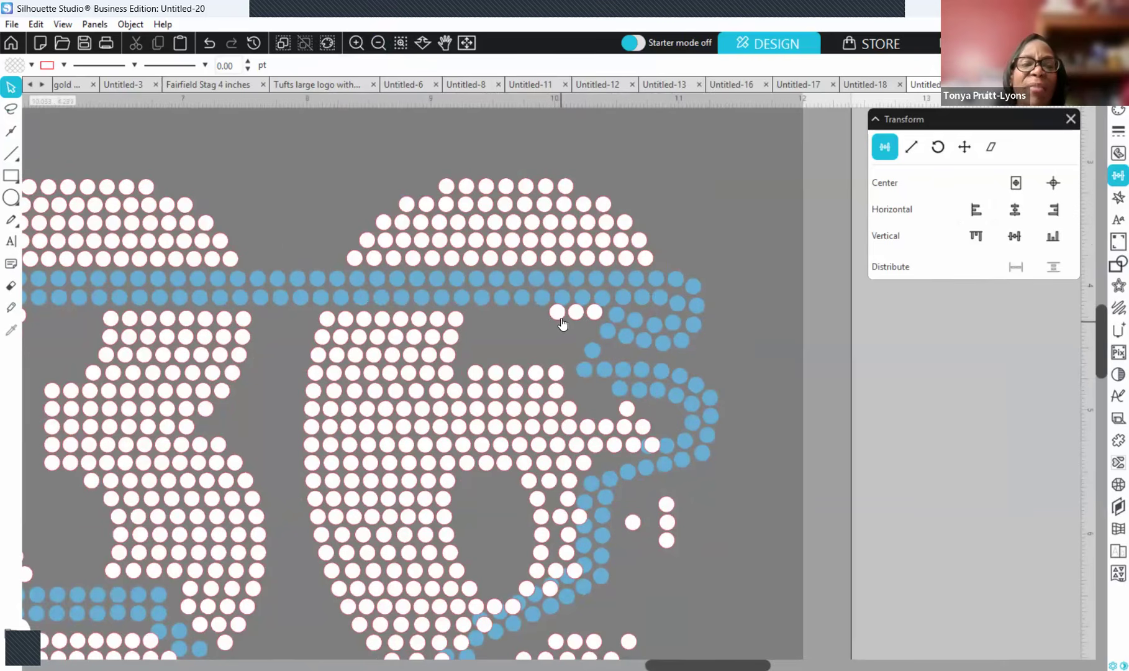
- Nudge the row of three white stones just below the blue double line down to Y 4.168 in
{"action": "left_click", "coordinate": [560, 314]}
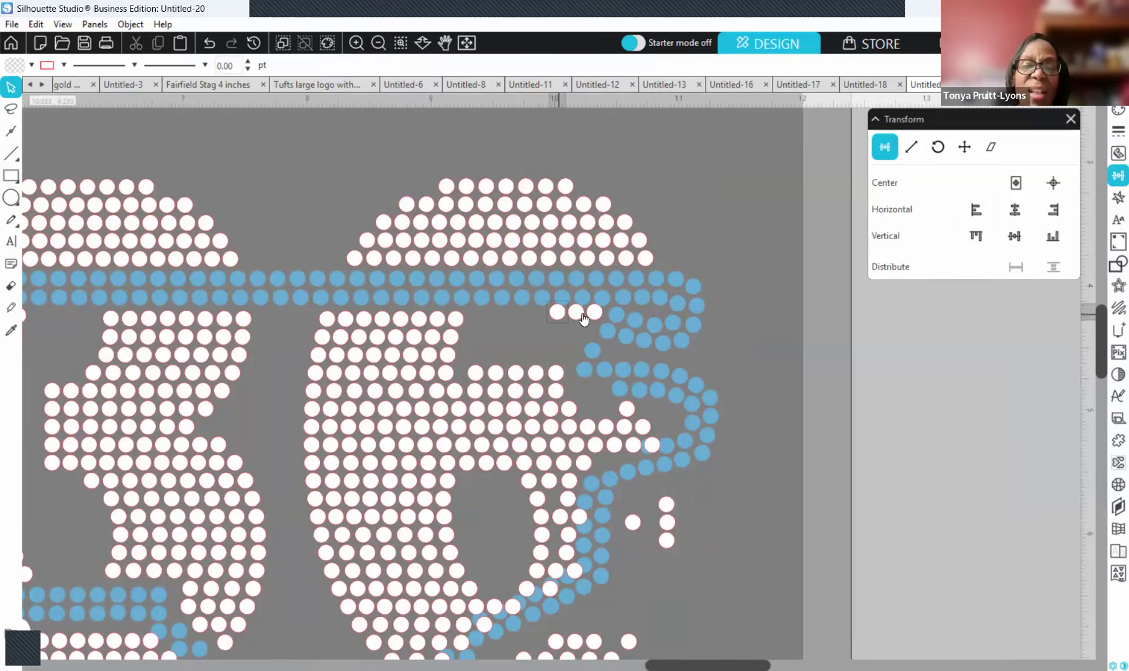
{"action": "left_click", "coordinate": [577, 316], "text": "shift"}
{"action": "left_click", "coordinate": [594, 321], "text": "shift"}
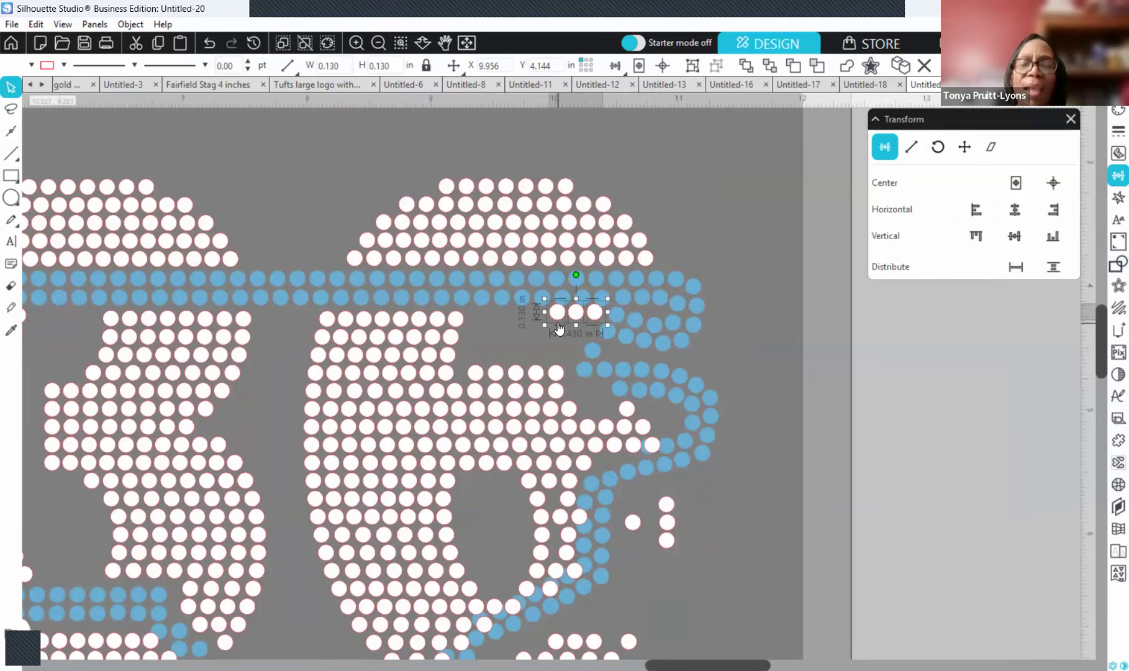
{"action": "key", "text": "Down"}
{"action": "key", "text": "Down"}
{"action": "key", "text": "Down"}
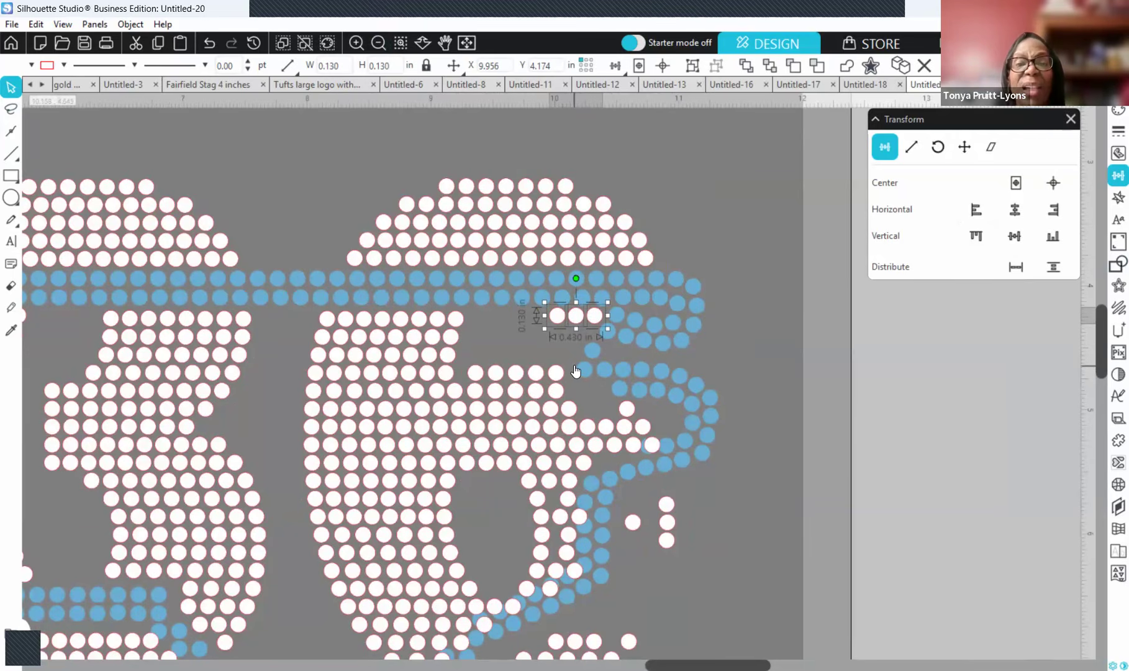
{"action": "key", "text": "Up"}
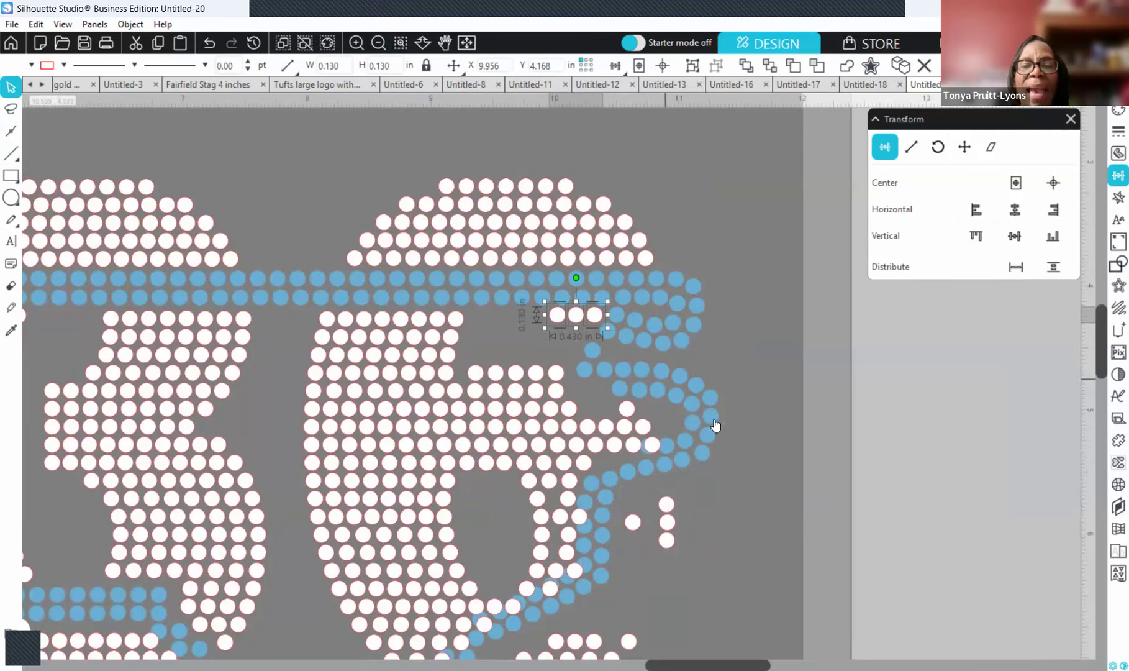
{"action": "left_click", "coordinate": [733, 395]}
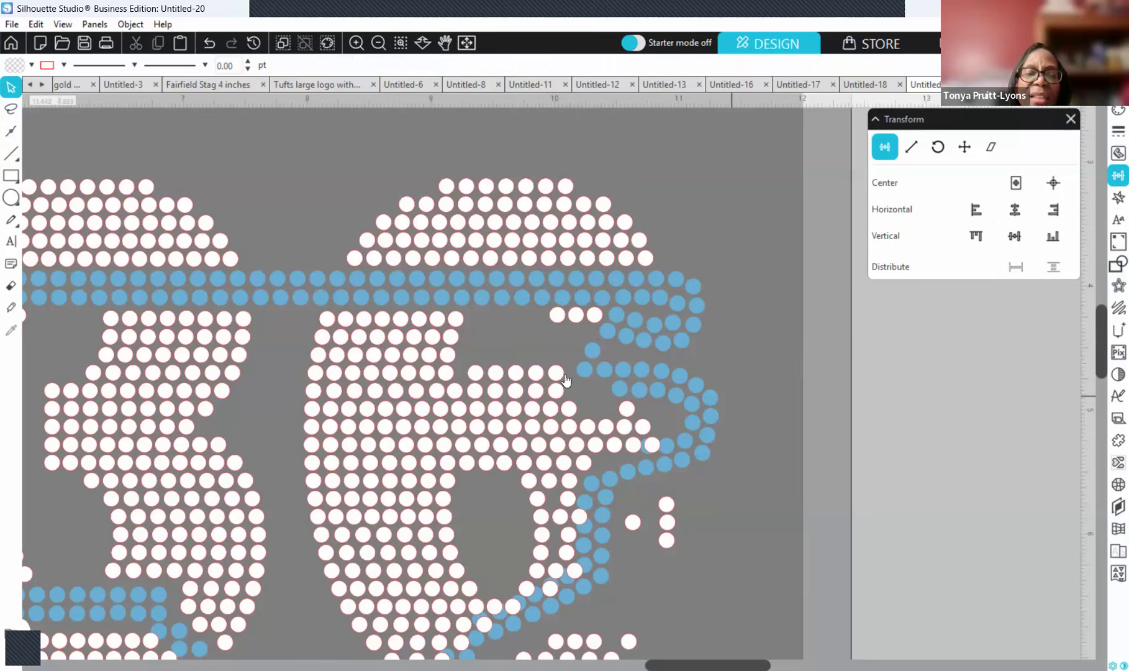
- Delete the white stone overlapping the blue outline at X 10.721, Y 5.216 in and nudge the row's remaining end stone left to X 10.551 in
{"action": "left_click", "coordinate": [652, 445]}
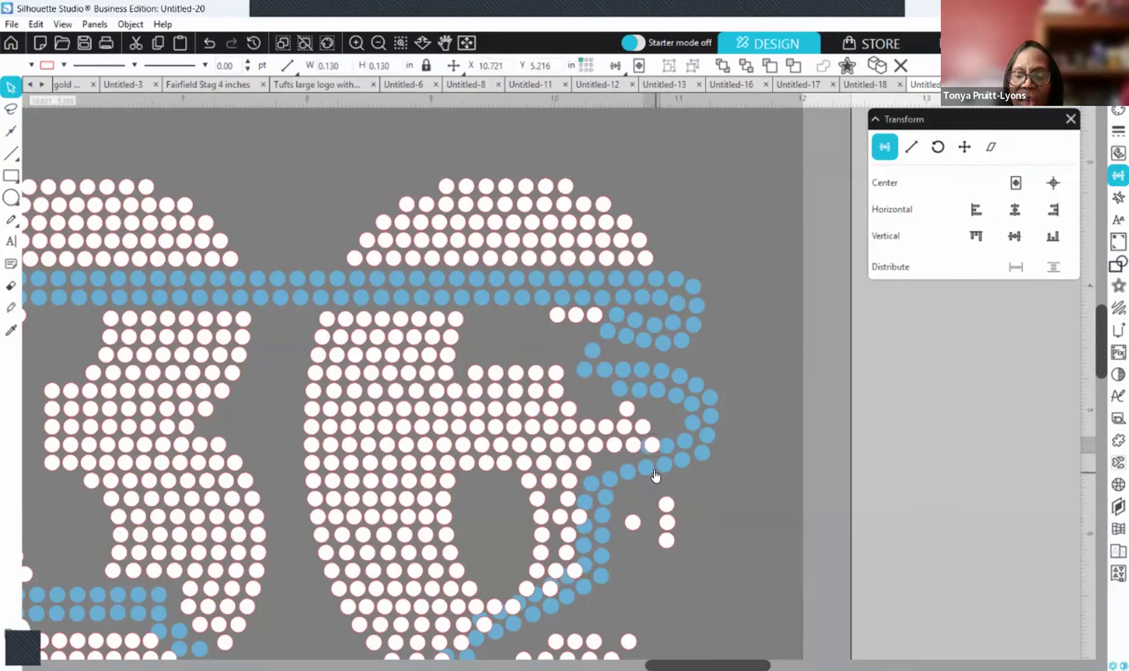
{"action": "left_click", "coordinate": [633, 454]}
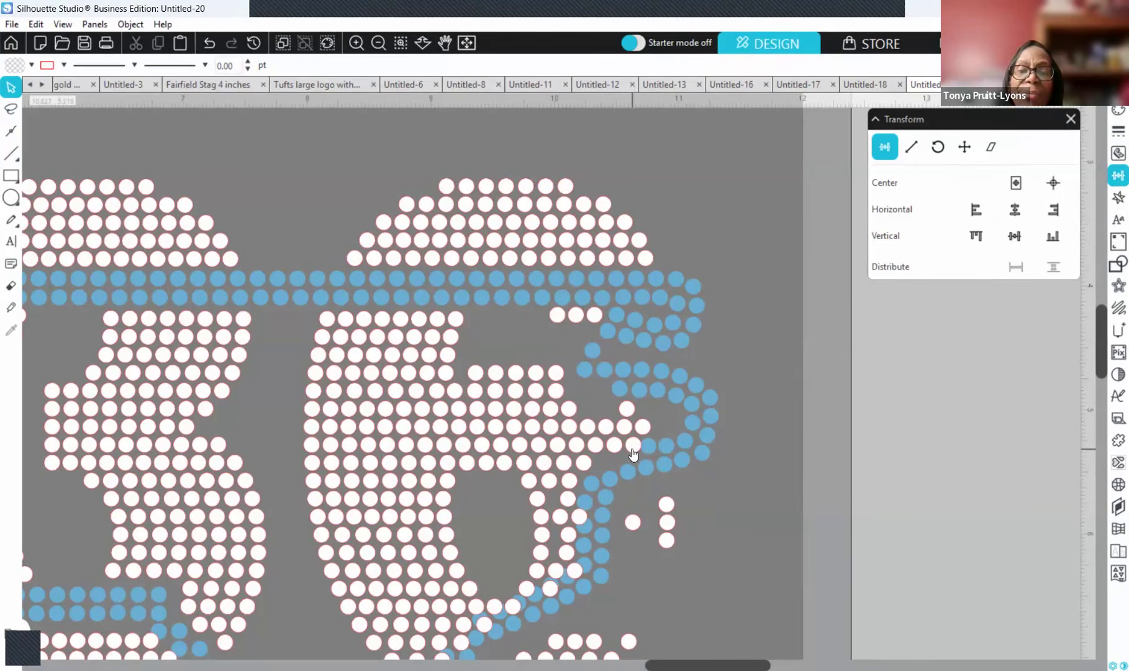
{"action": "left_click", "coordinate": [631, 448]}
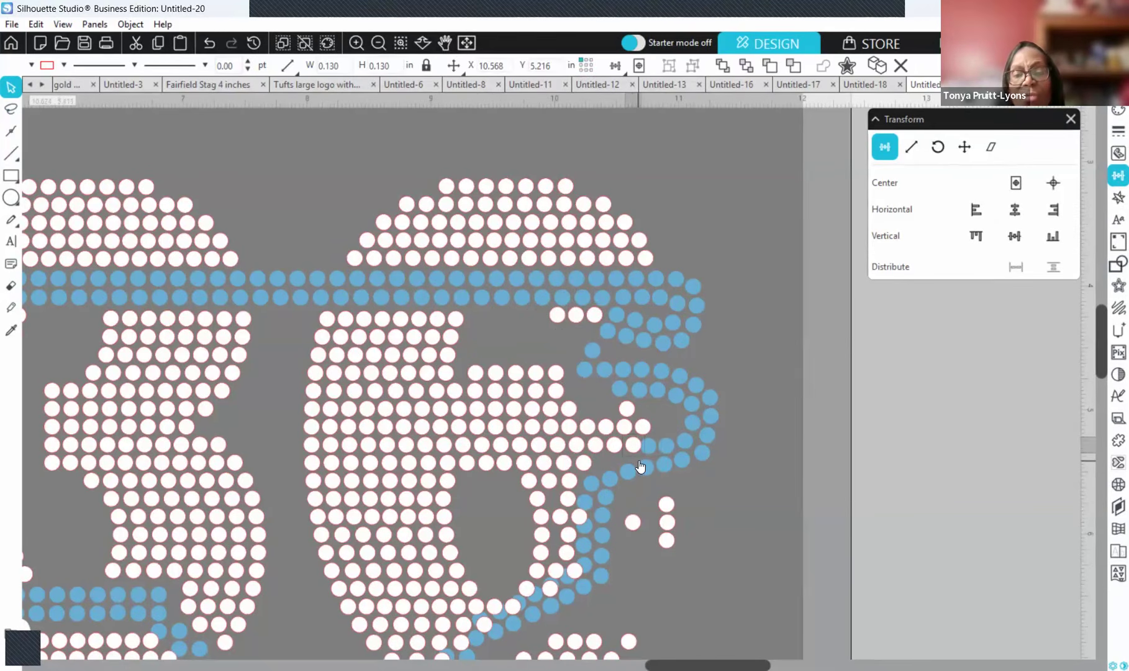
{"action": "key", "text": "Left"}
{"action": "key", "text": "Left"}
{"action": "key", "text": "Left"}
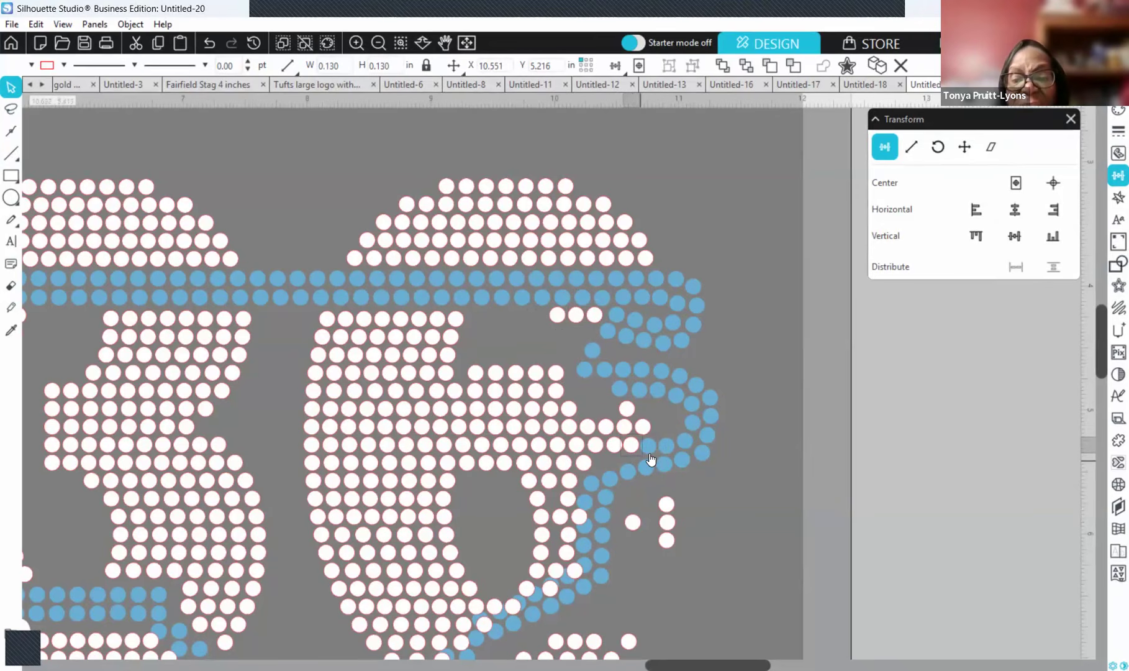
{"action": "left_click", "coordinate": [743, 471]}
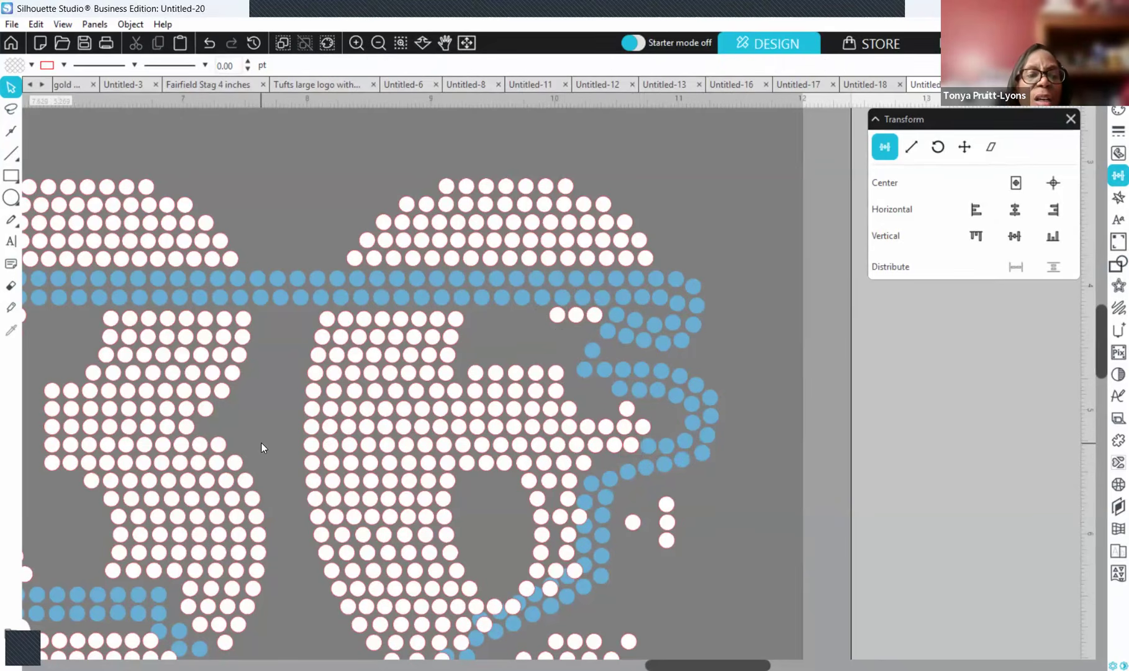
- Space the stones in the 6's row at Y 5.216 in evenly in the horizontal direction
{"action": "left_click", "coordinate": [309, 446]}
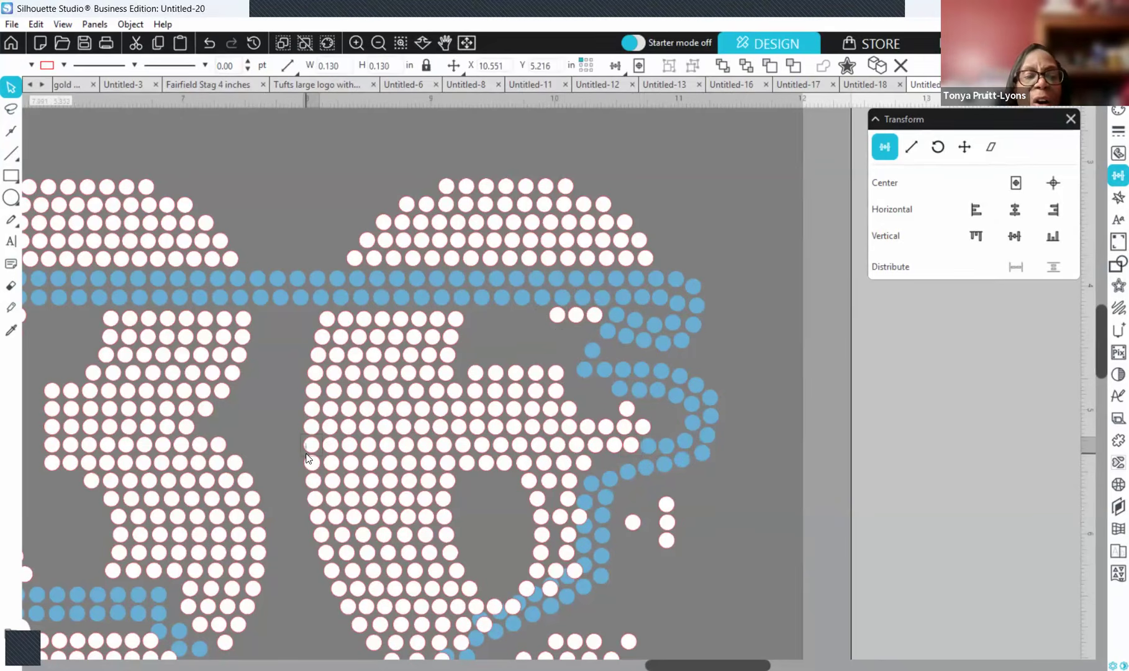
{"action": "left_click_drag", "start_coordinate": [332, 447], "coordinate": [637, 442]}
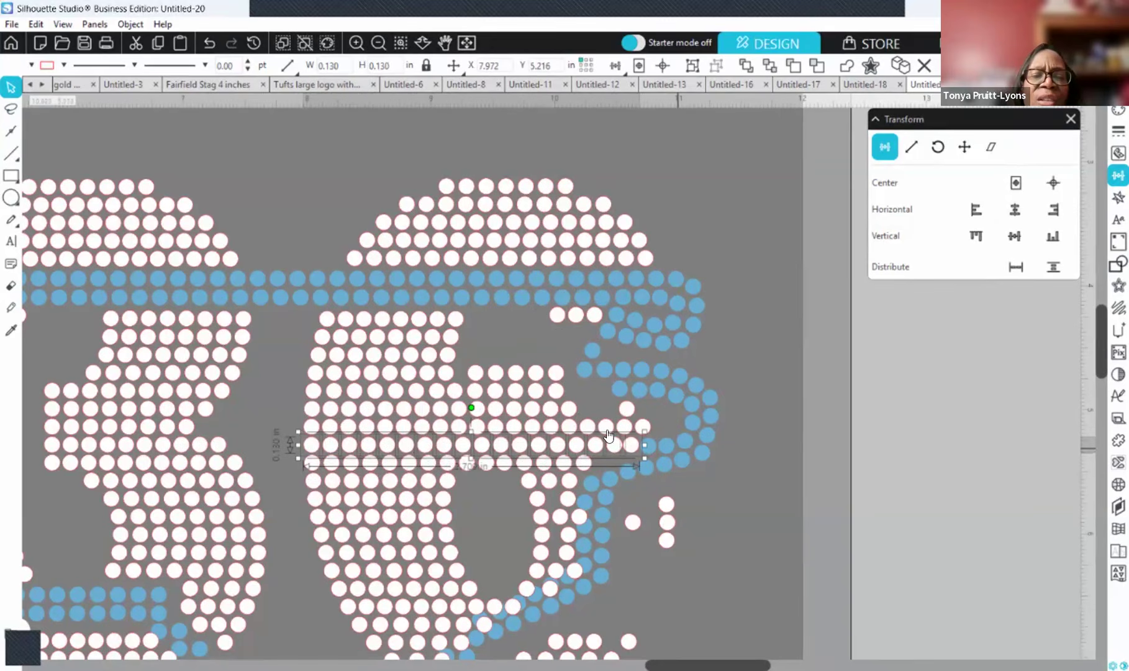
{"action": "left_click", "coordinate": [1013, 263]}
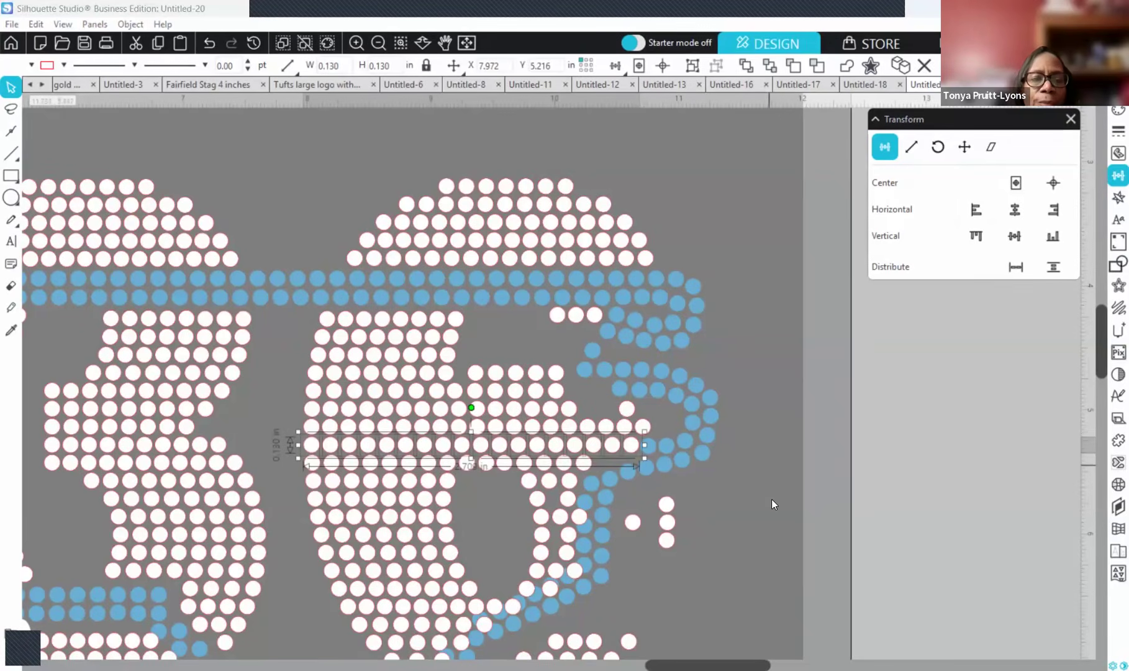
{"action": "left_click", "coordinate": [765, 432]}
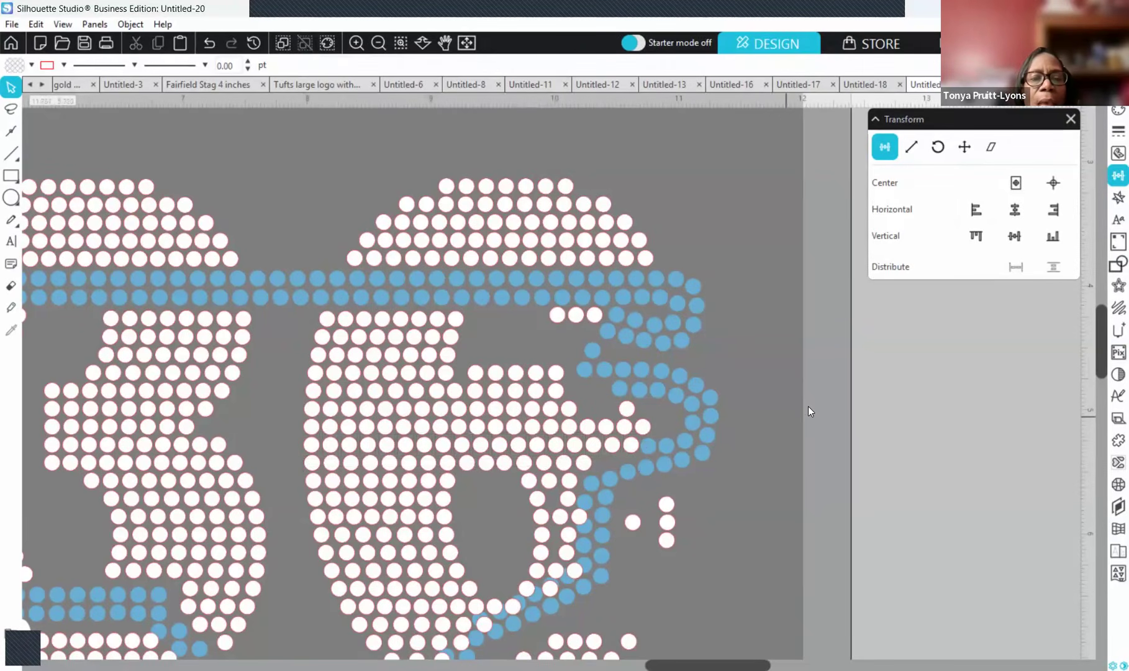
- Duplicate the white stone before the gap in the 6's row at Y 4.926 in and position the copy at X 10.191 in
{"action": "scroll", "coordinate": [809, 406], "scroll_direction": "down", "scroll_amount": 1}
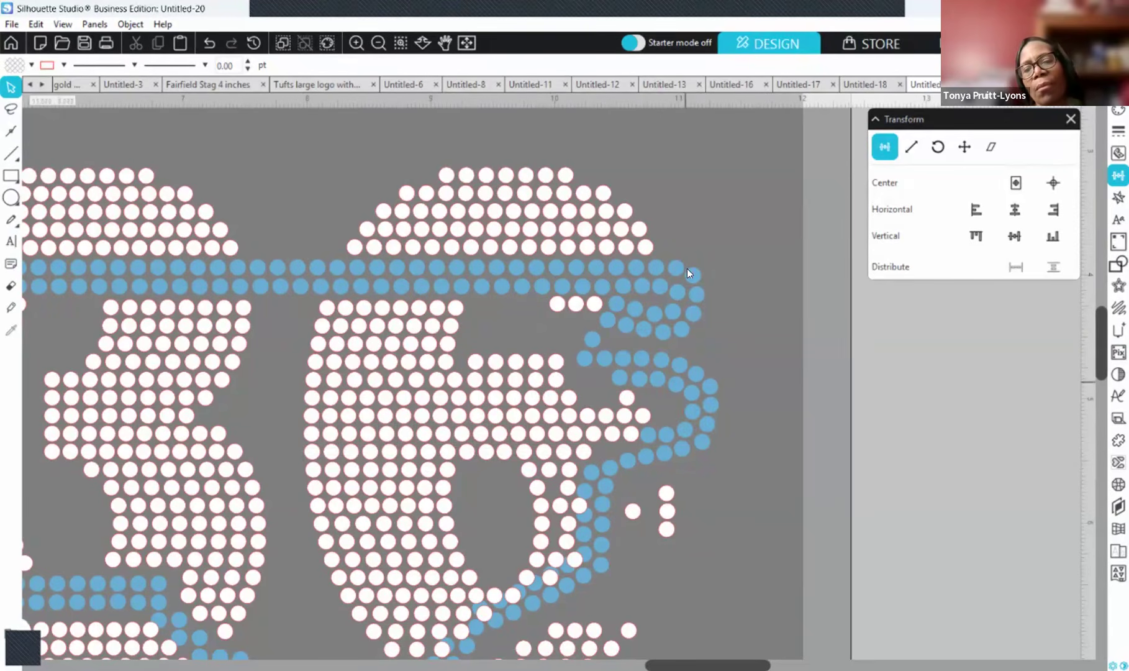
{"action": "right_click", "coordinate": [572, 404]}
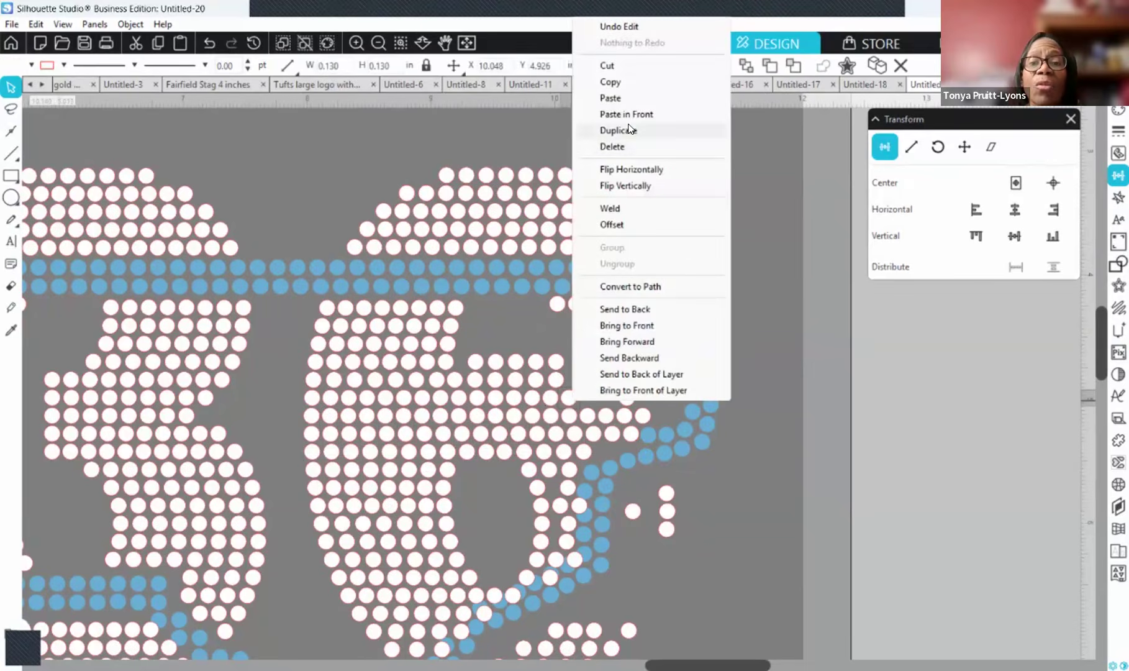
{"action": "left_click", "coordinate": [627, 128]}
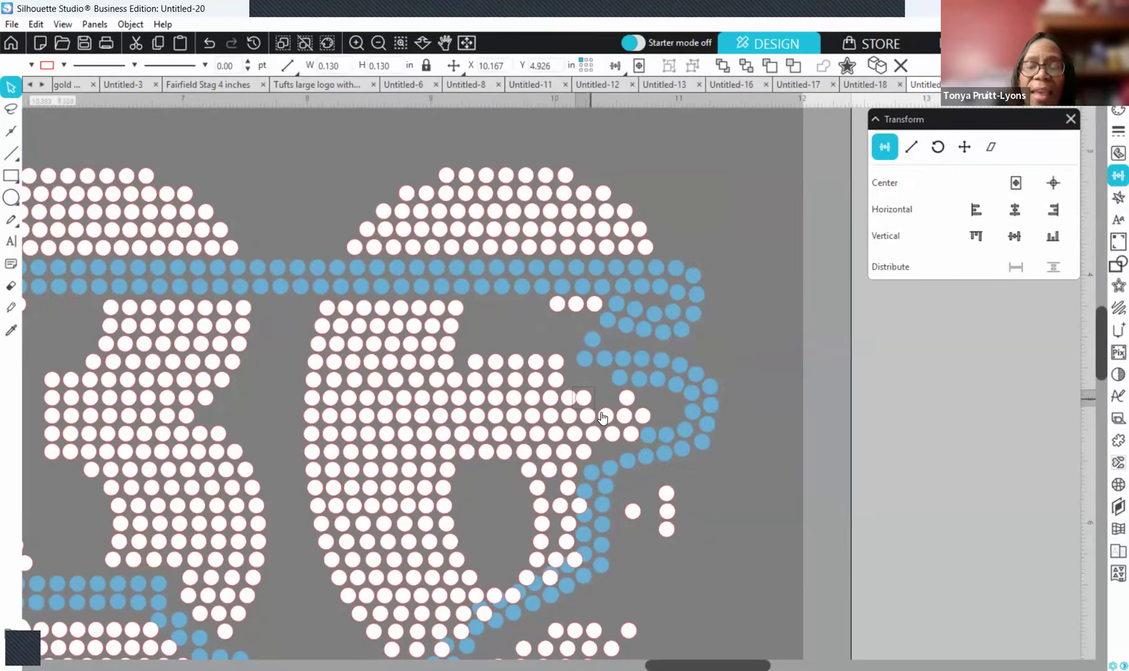
{"action": "key", "text": "Right"}
{"action": "key", "text": "Right"}
{"action": "key", "text": "Right"}
{"action": "key", "text": "Right"}
{"action": "key", "text": "Right"}
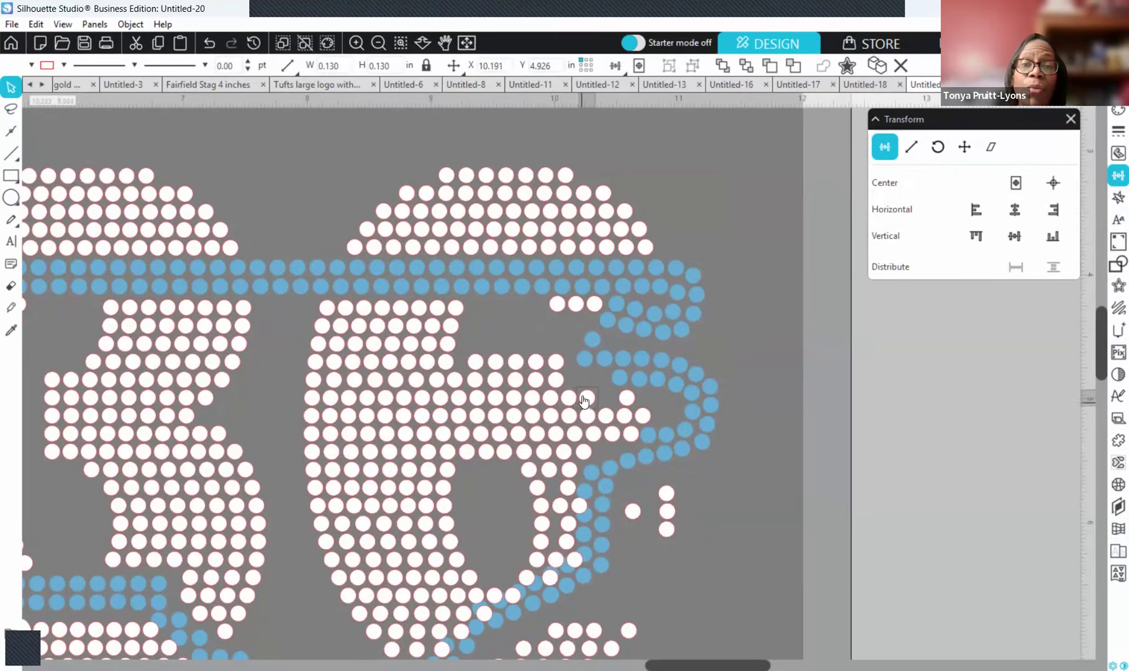
- Fill the remaining gap in the 6's row with another duplicated stone at X 10.351, Y 4.926 in
{"action": "right_click", "coordinate": [586, 402]}
{"action": "left_click", "coordinate": [659, 134]}
{"action": "key", "text": "Right"}
{"action": "key", "text": "Right"}
{"action": "key", "text": "Right"}
{"action": "key", "text": "Right"}
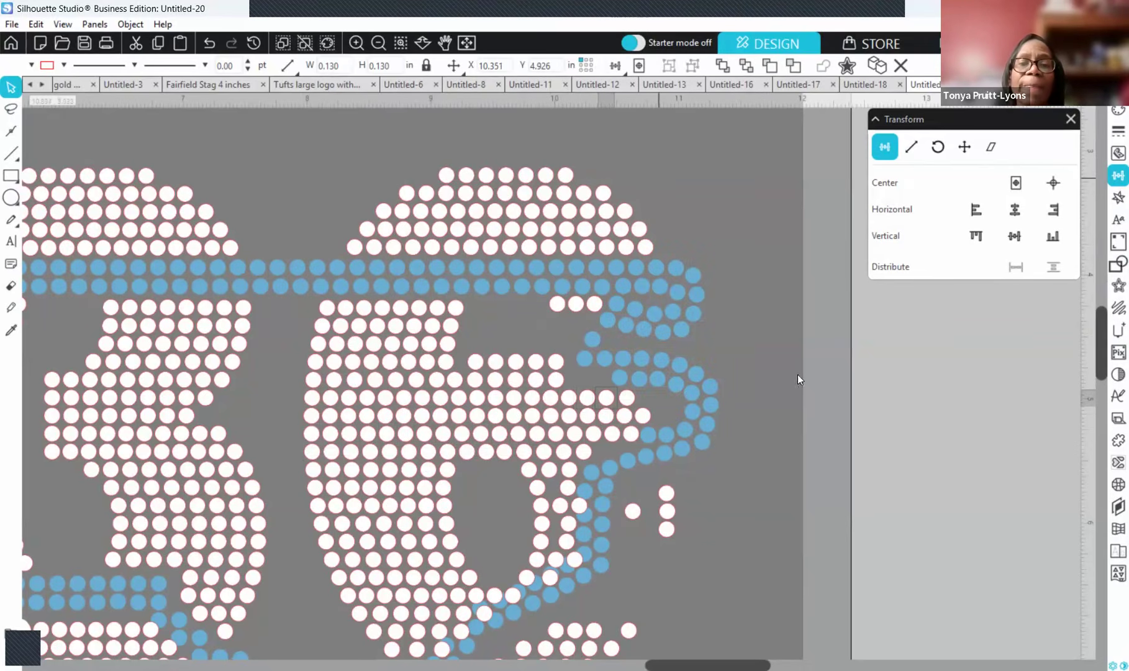
{"action": "left_click", "coordinate": [633, 405]}
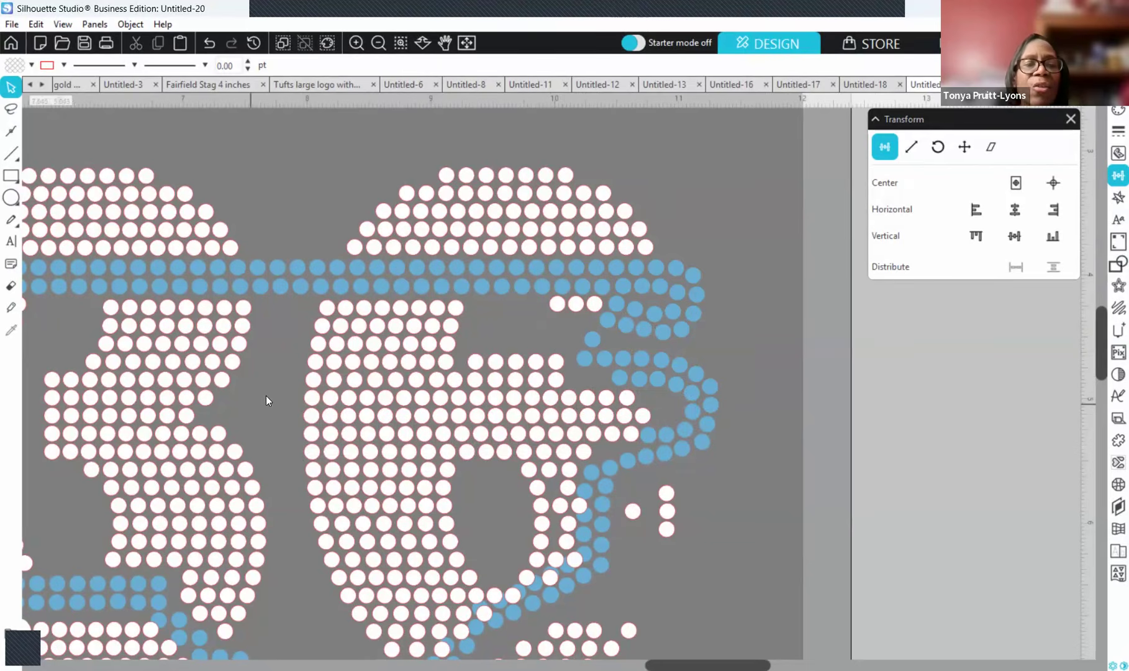
- Space the stones in the 6's row at Y 4.926 in evenly in the horizontal direction
{"action": "left_click_drag", "start_coordinate": [260, 395], "coordinate": [635, 395]}
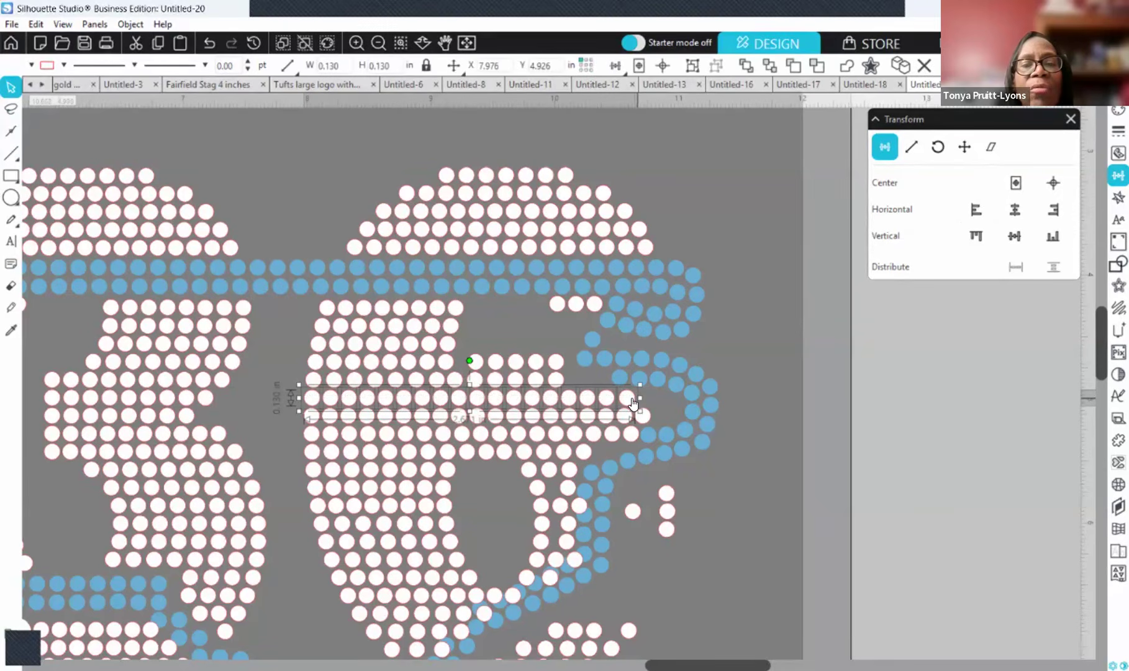
{"action": "left_click", "coordinate": [1014, 266]}
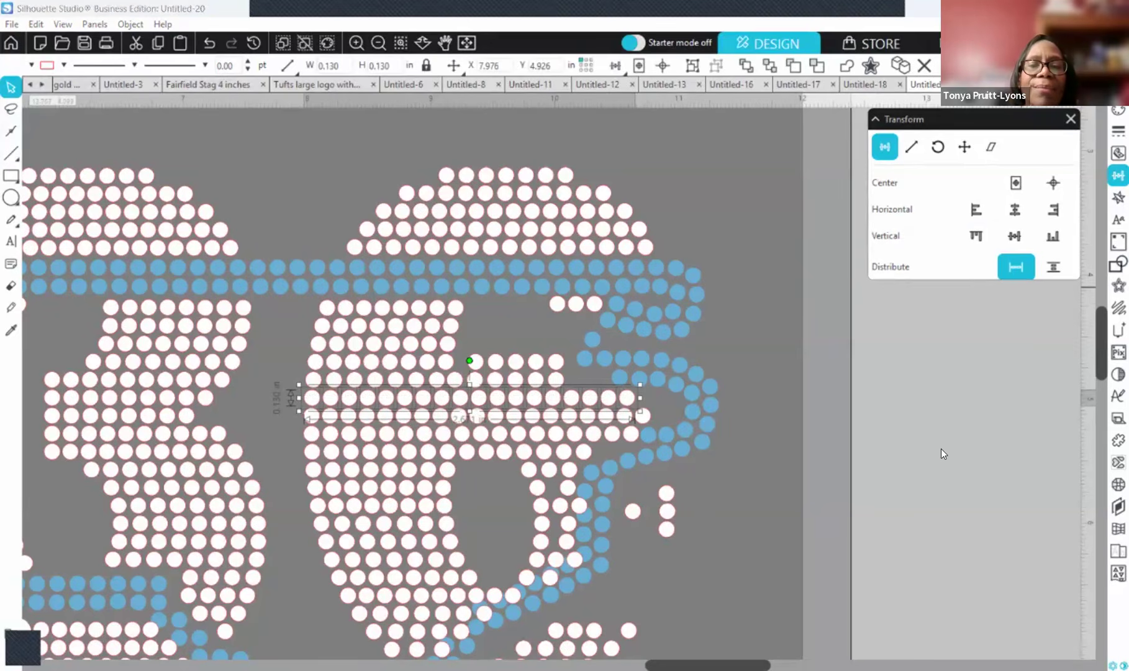
{"action": "left_click", "coordinate": [371, 319]}
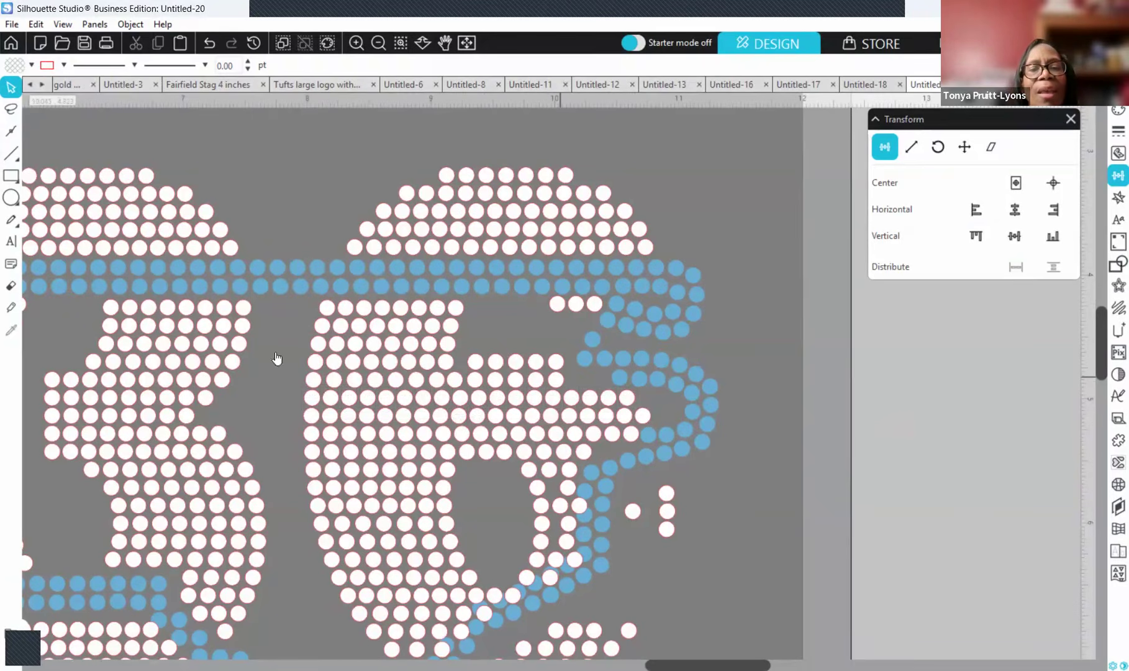
- Try to space the stones in the 6's row at Y 4.636 in evenly in the horizontal direction and undo the change
{"action": "left_click", "coordinate": [312, 362]}
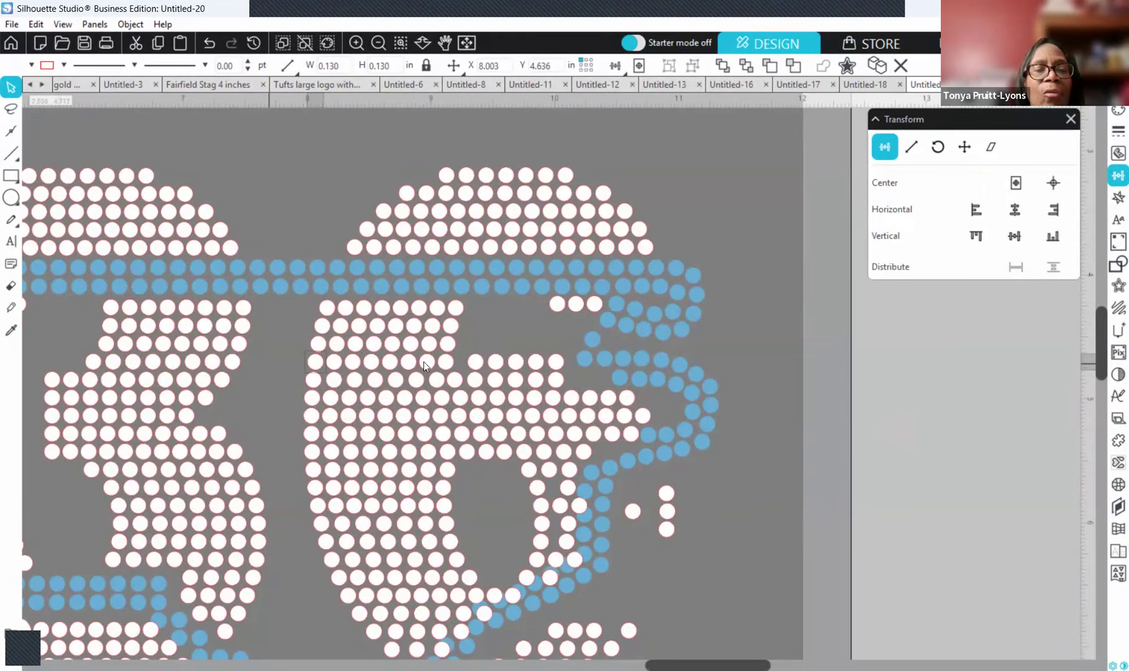
{"action": "left_click", "coordinate": [276, 363]}
{"action": "left_click_drag", "start_coordinate": [327, 361], "coordinate": [562, 364]}
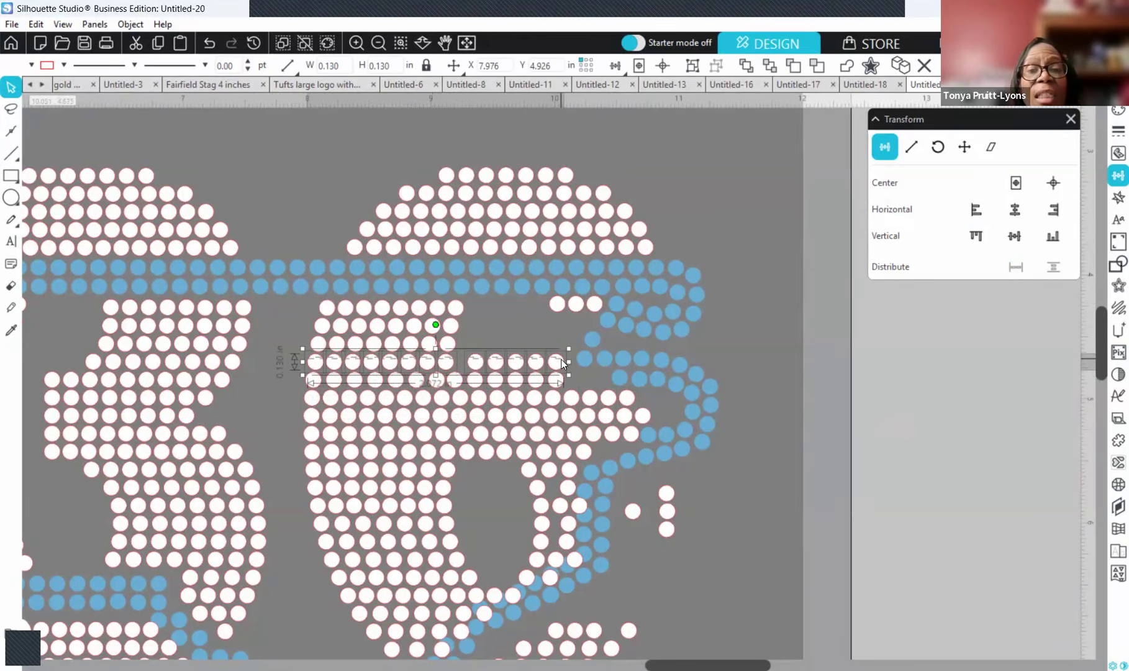
{"action": "left_click", "coordinate": [1017, 268]}
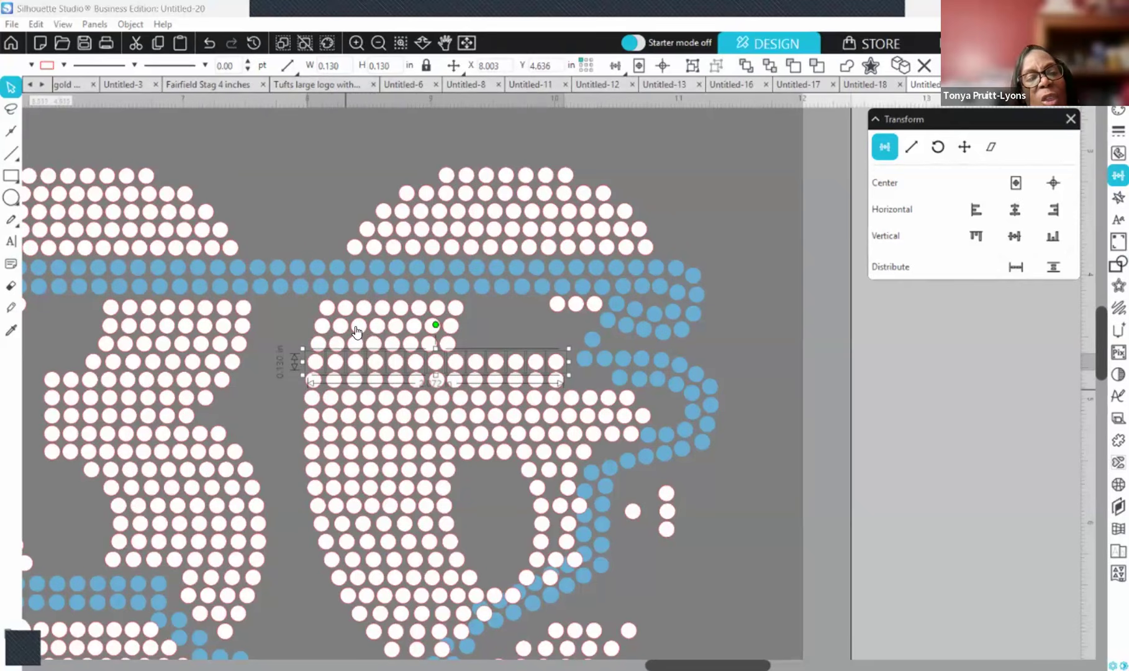
{"action": "left_click", "coordinate": [283, 402]}
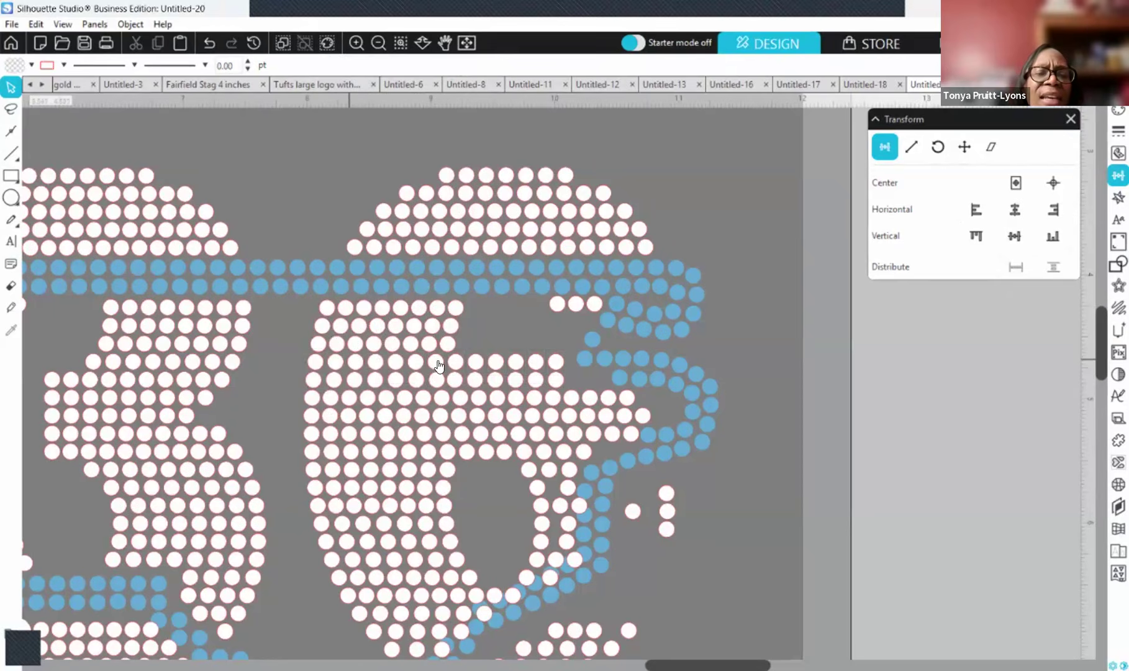
{"action": "left_click", "coordinate": [209, 42]}
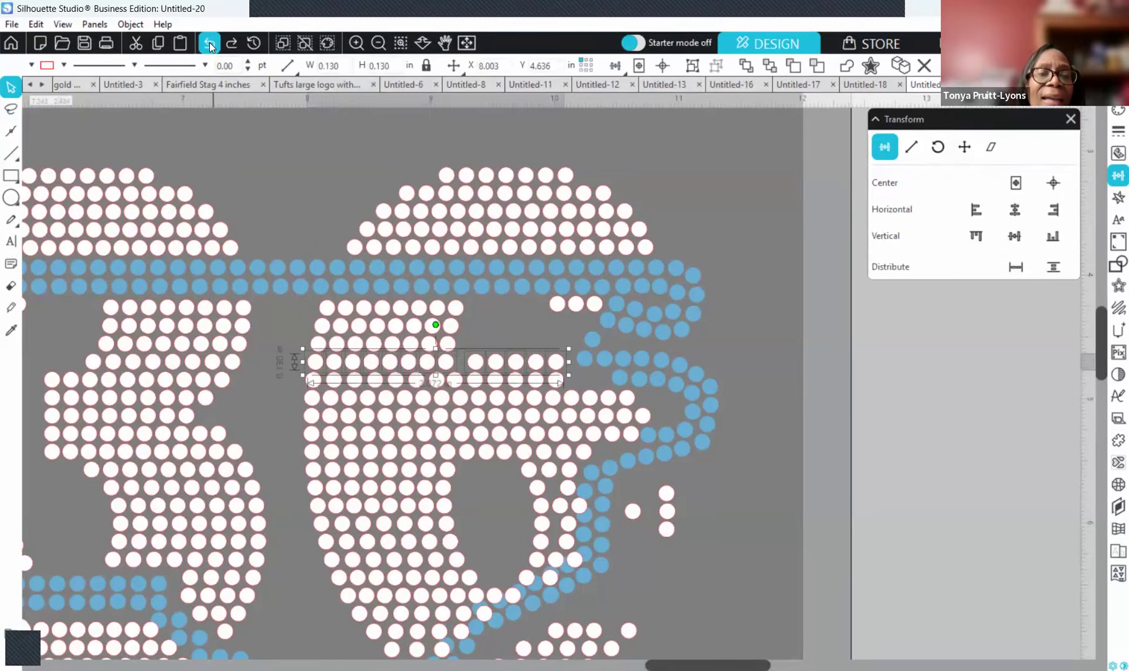
{"action": "left_click", "coordinate": [271, 373]}
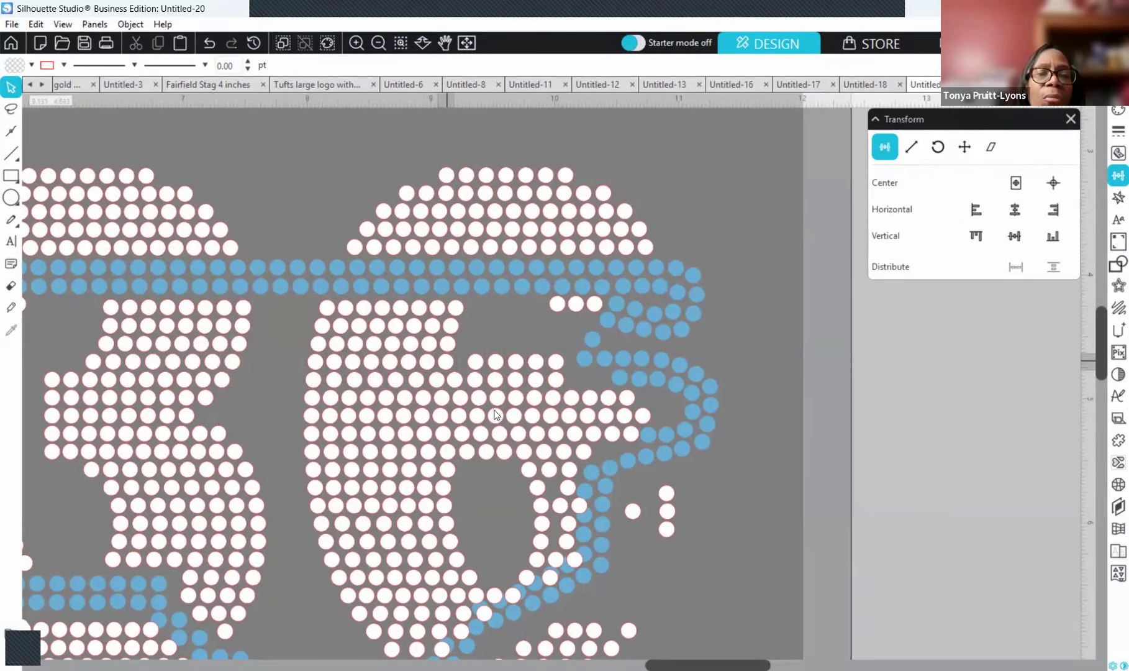
- Duplicate the stone before the gap in the 6's row at Y 4.636 in and distribute the row's stones evenly horizontally
{"action": "right_click", "coordinate": [448, 415]}
{"action": "left_click", "coordinate": [495, 402]}
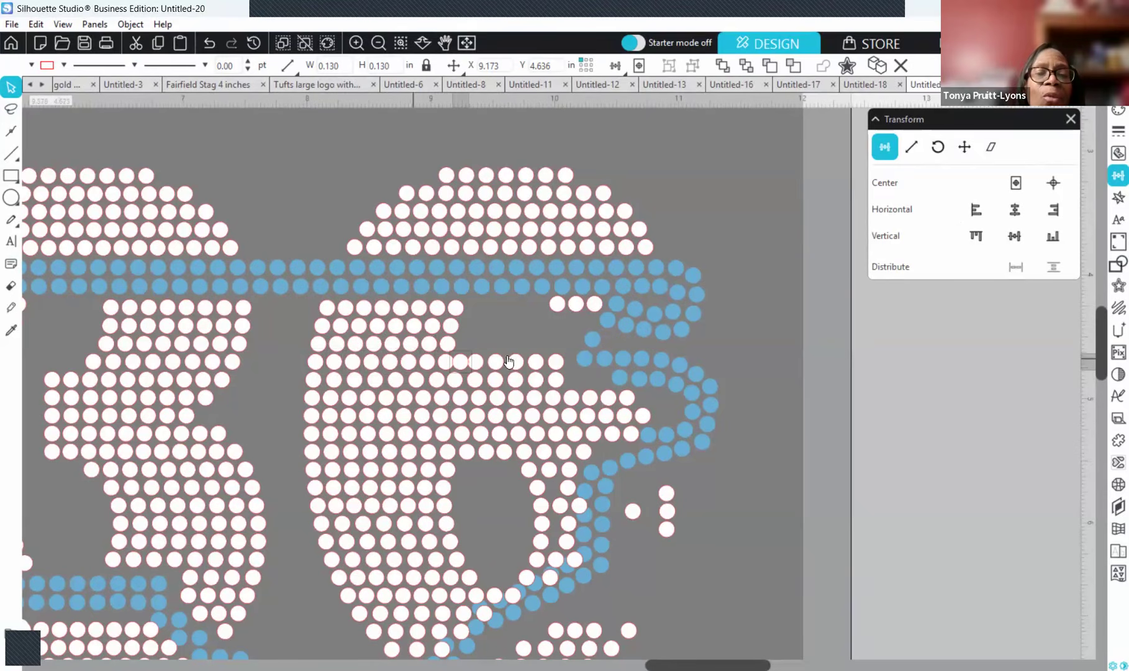
{"action": "left_click", "coordinate": [273, 361]}
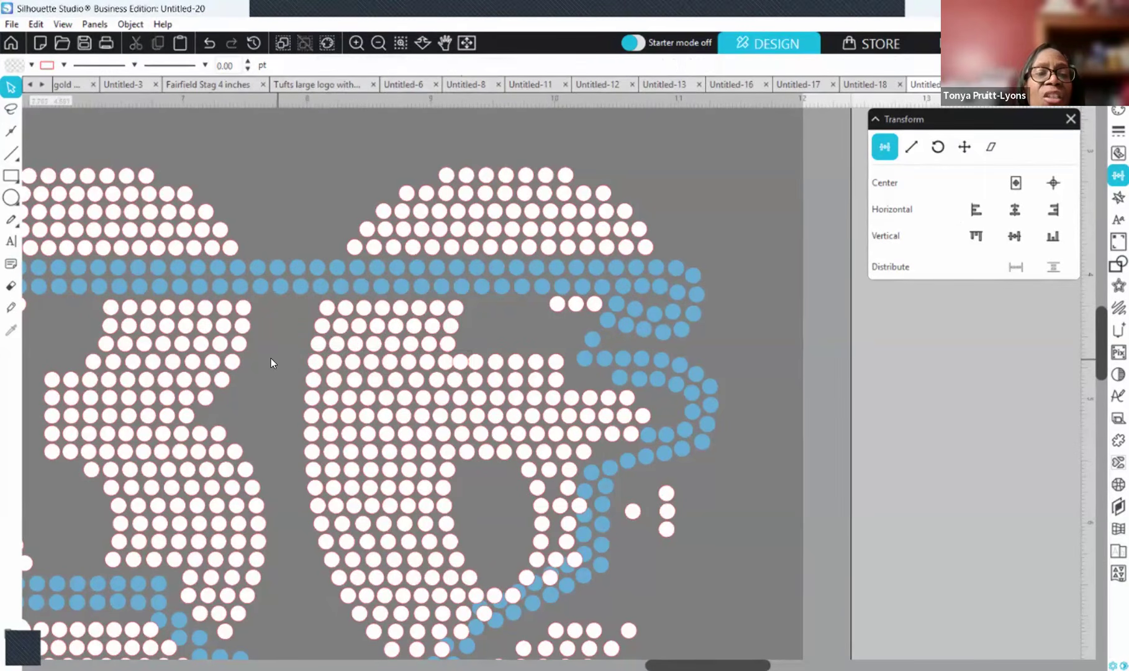
{"action": "left_click_drag", "start_coordinate": [336, 363], "coordinate": [555, 359]}
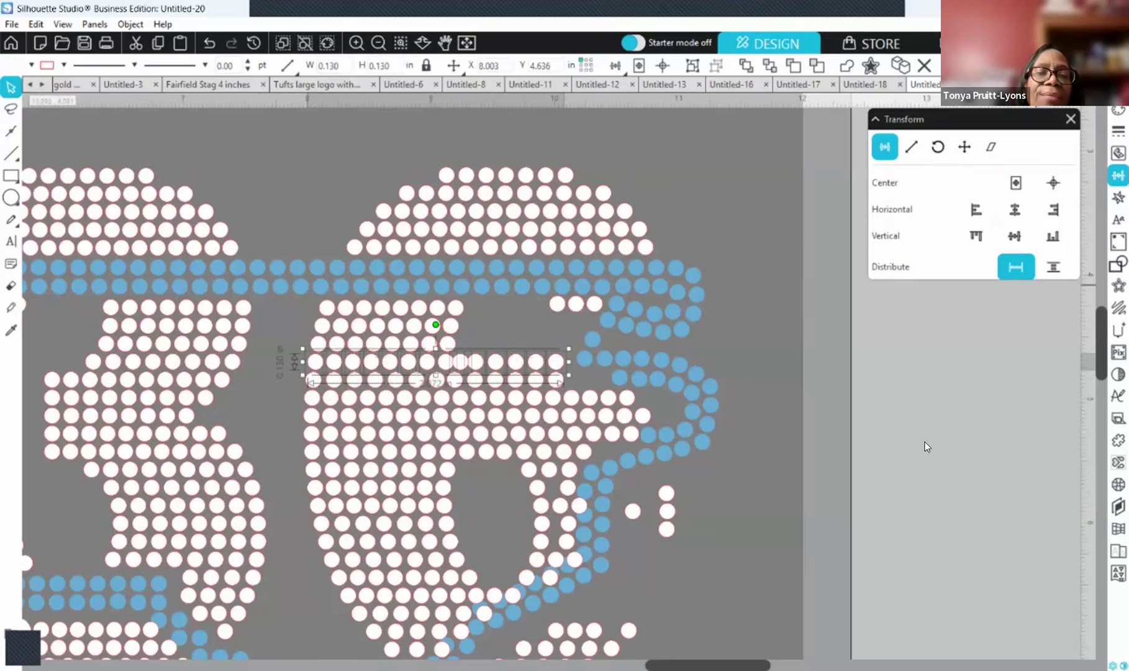
{"action": "left_click", "coordinate": [293, 405]}
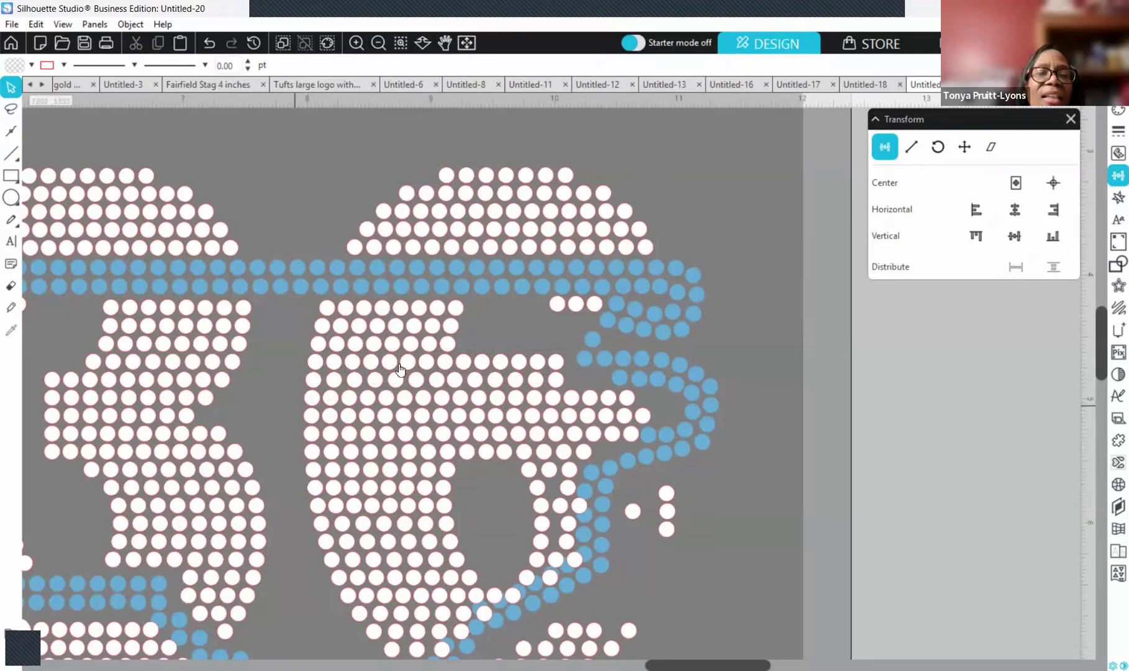
- Add a duplicated stone to the 6's row at Y 4.781 in and space the row's stones evenly in the horizontal direction
{"action": "right_click", "coordinate": [352, 381]}
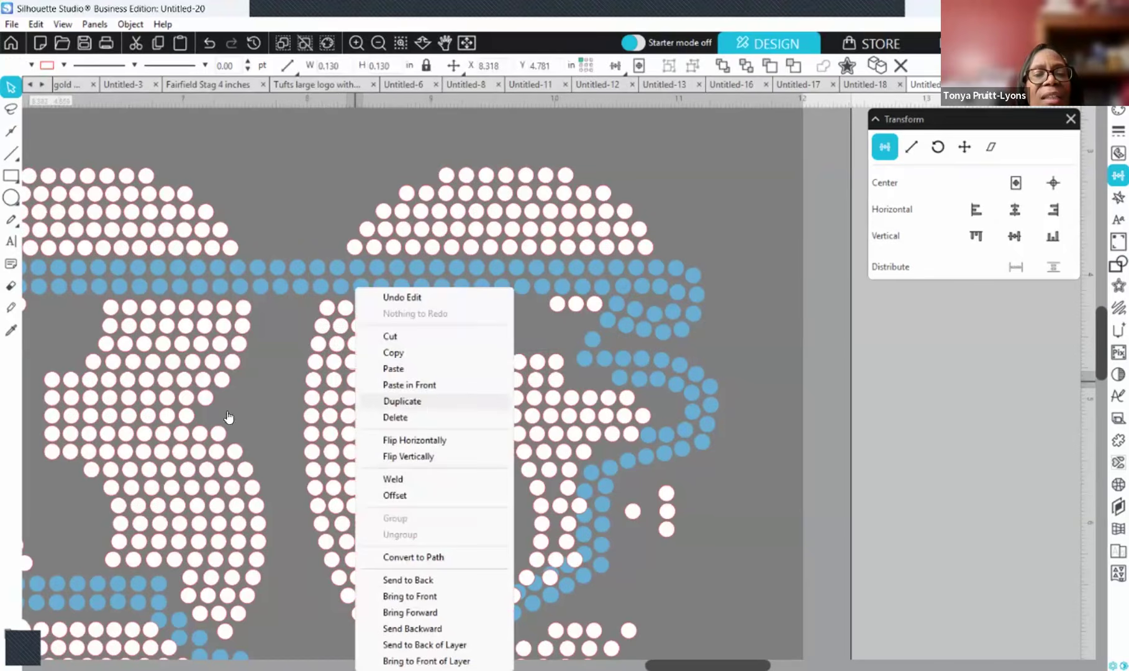
{"action": "left_click", "coordinate": [403, 401]}
{"action": "left_click_drag", "start_coordinate": [275, 374], "coordinate": [562, 376]}
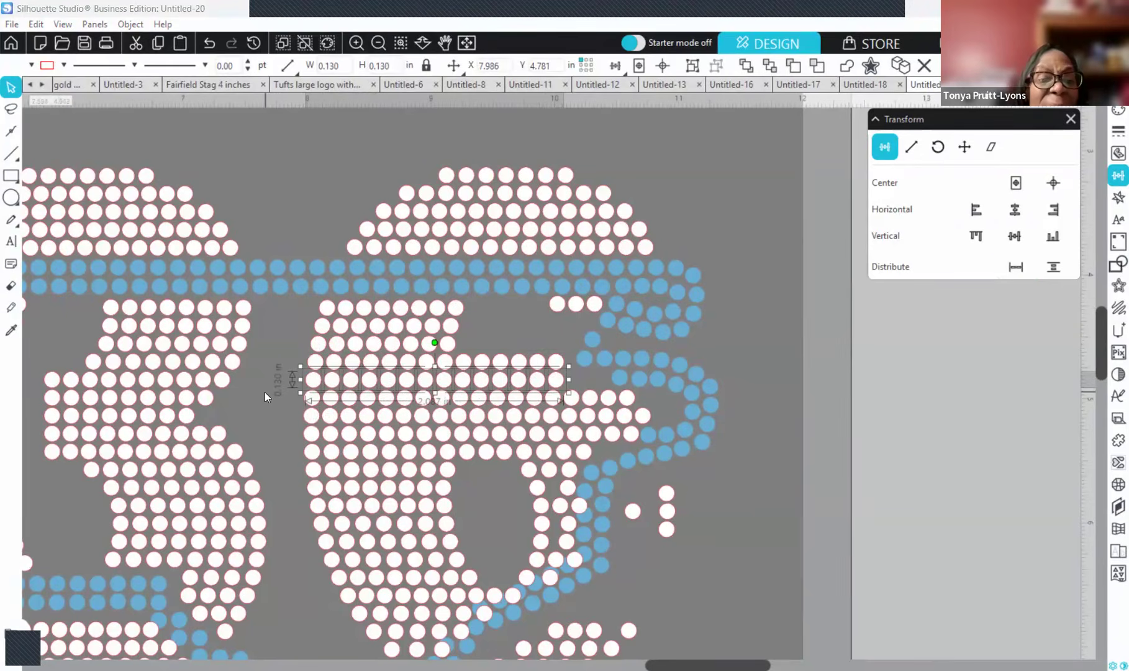
{"action": "left_click", "coordinate": [497, 332]}
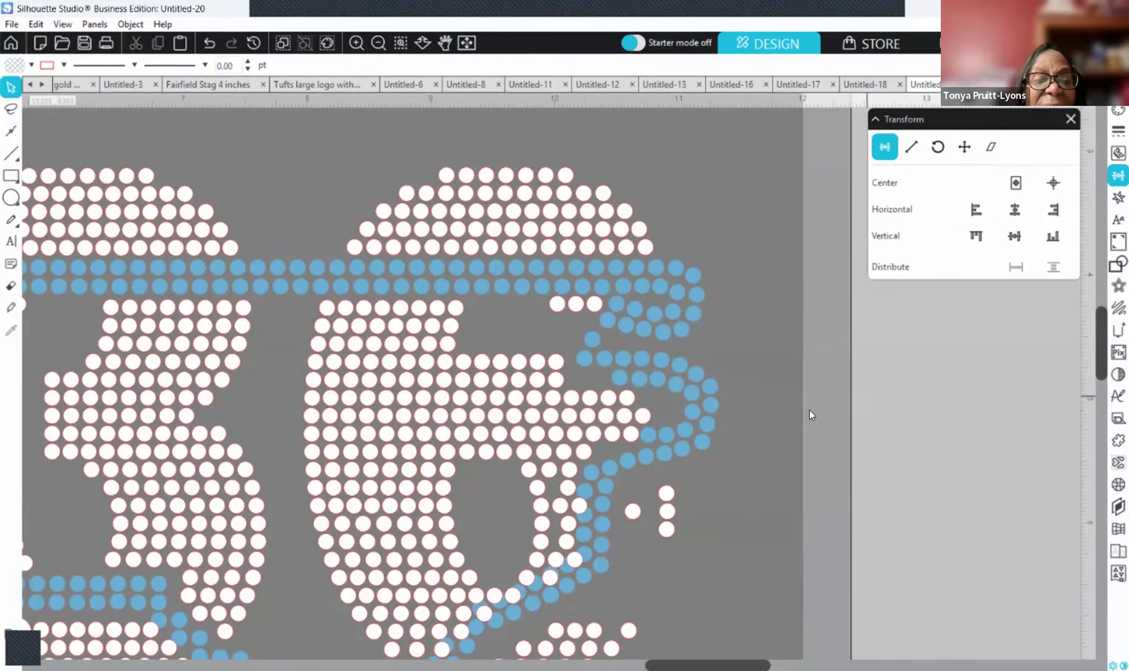
- Duplicate the first stone in the 6's row at Y 5.941 in and distribute the stones before the hole evenly horizontally
{"action": "scroll", "coordinate": [809, 411], "scroll_direction": "down", "scroll_amount": 3}
{"action": "scroll", "coordinate": [815, 415], "scroll_direction": "down", "scroll_amount": 2}
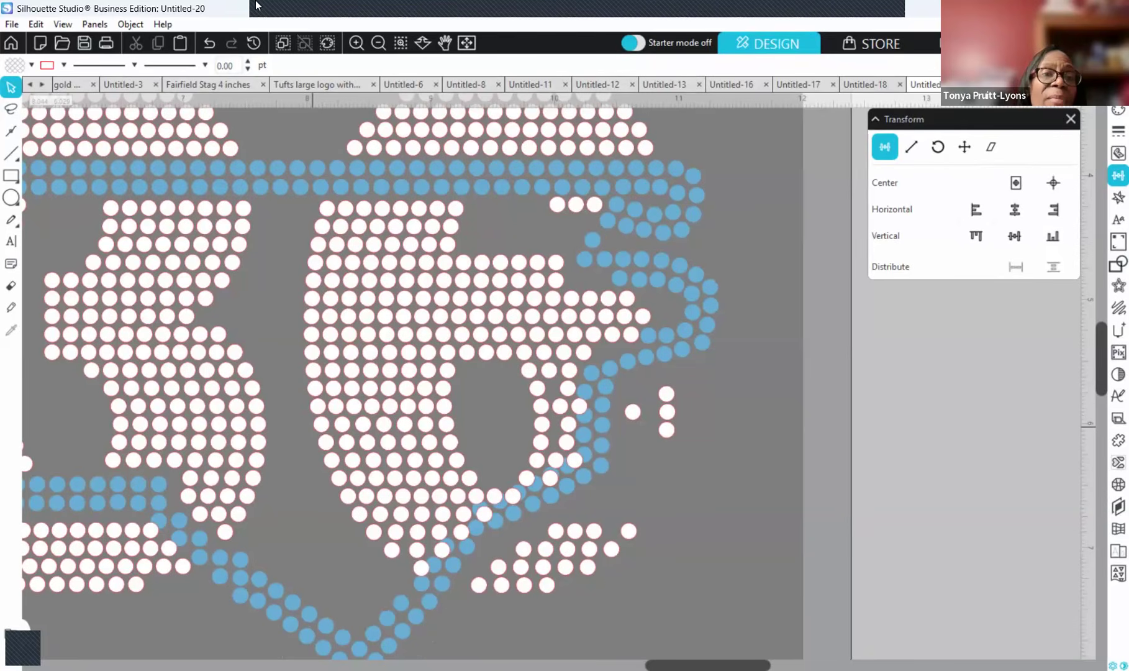
{"action": "left_click", "coordinate": [359, 40]}
{"action": "scroll", "coordinate": [458, 419], "scroll_direction": "down", "scroll_amount": 3}
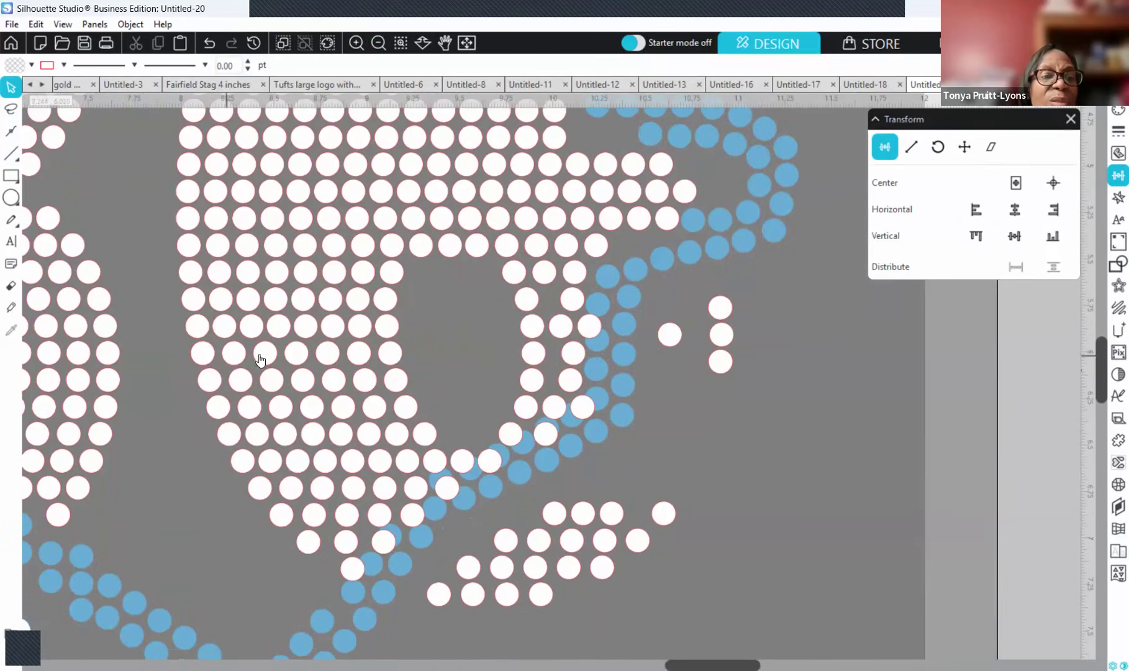
{"action": "right_click", "coordinate": [203, 359]}
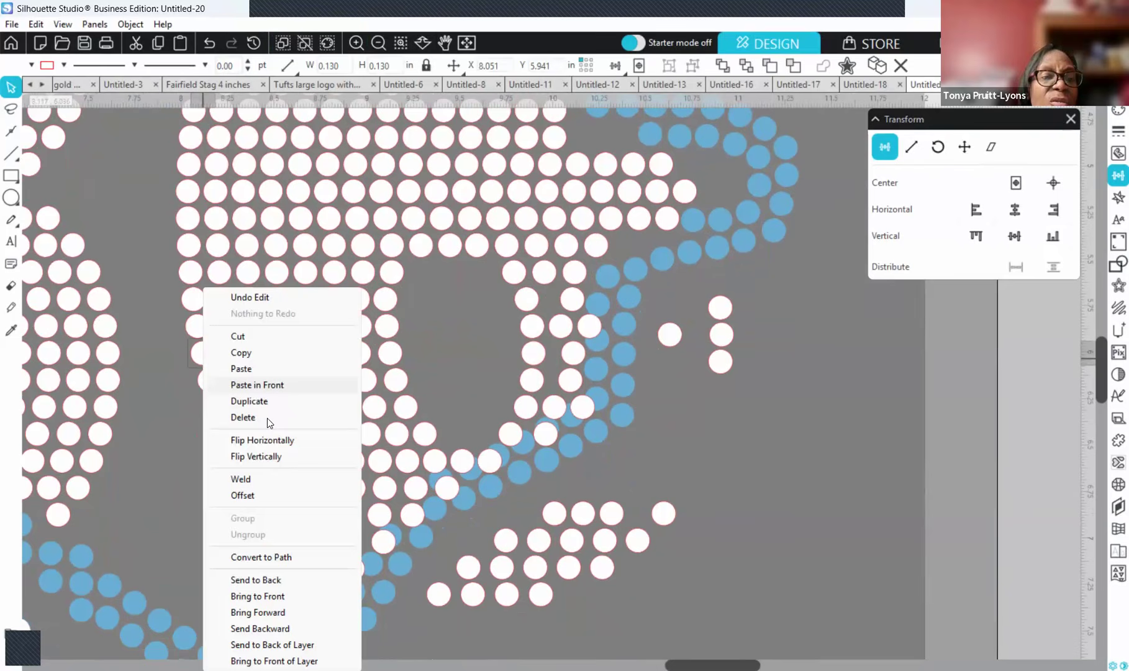
{"action": "left_click", "coordinate": [236, 403]}
{"action": "left_click_drag", "start_coordinate": [160, 352], "coordinate": [412, 357]}
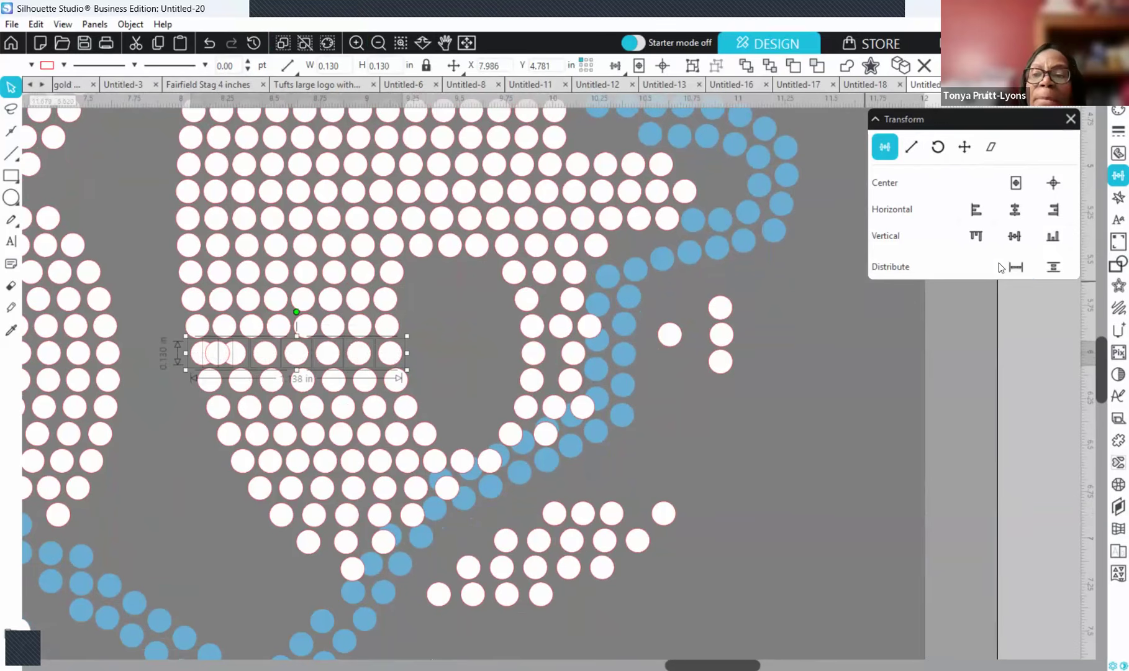
{"action": "left_click", "coordinate": [1019, 267]}
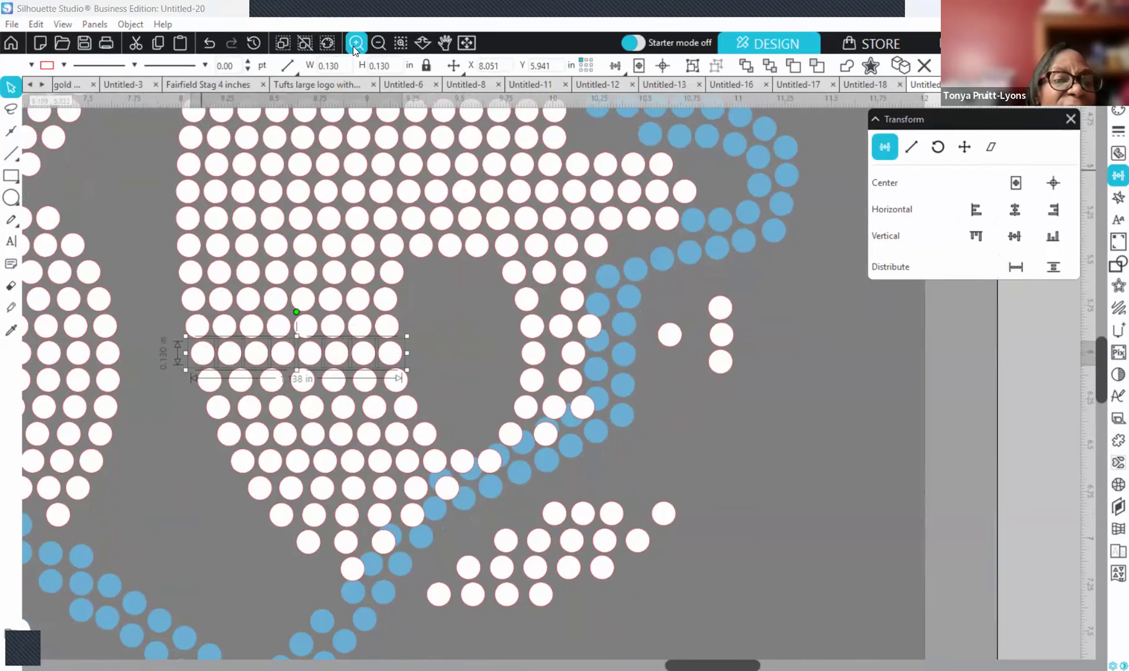
- Duplicate the first stone in the 6's row at Y 6.086 in and distribute the stones before the hole evenly horizontally
{"action": "left_click", "coordinate": [223, 363]}
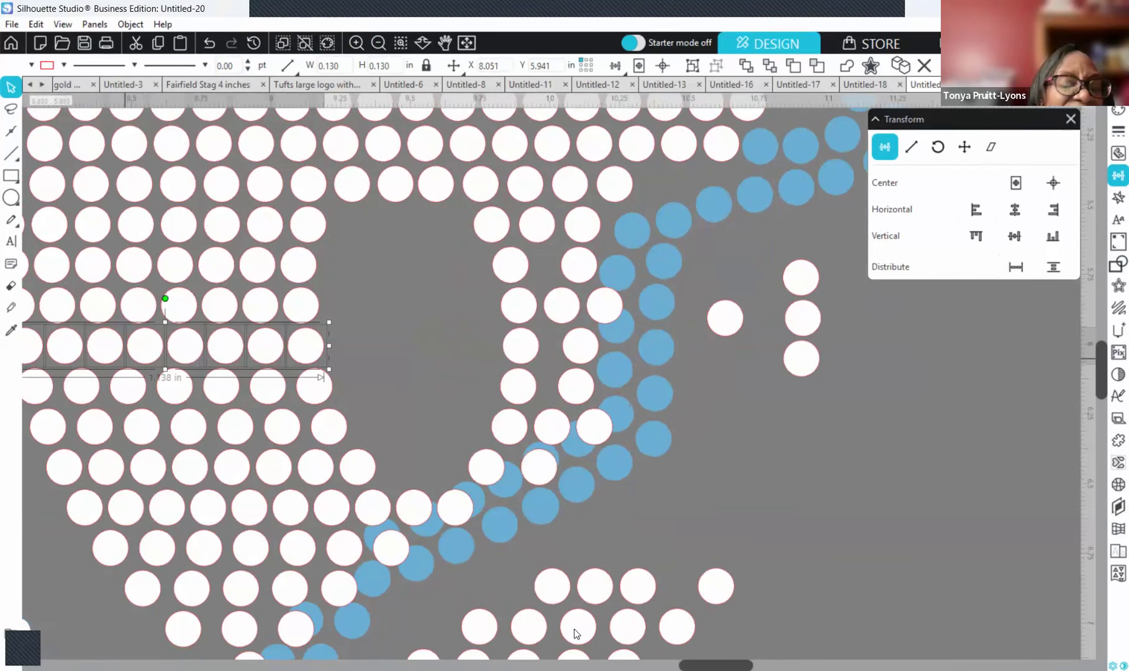
{"action": "left_click_drag", "start_coordinate": [709, 665], "coordinate": [688, 665]}
{"action": "left_click", "coordinate": [234, 443]}
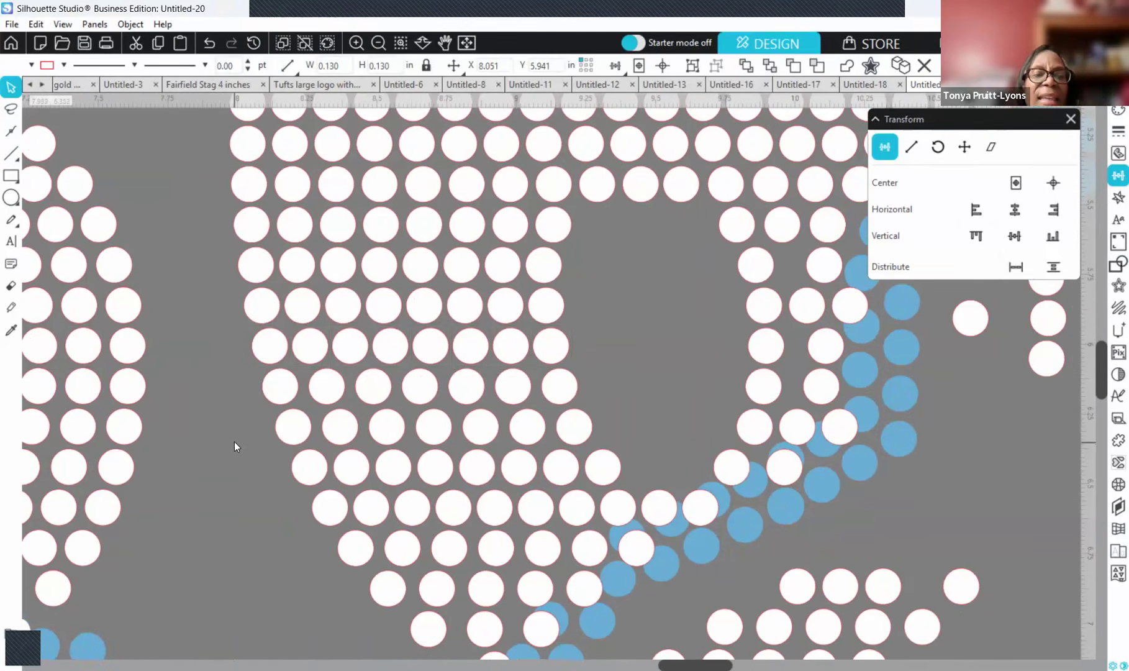
{"action": "right_click", "coordinate": [274, 396]}
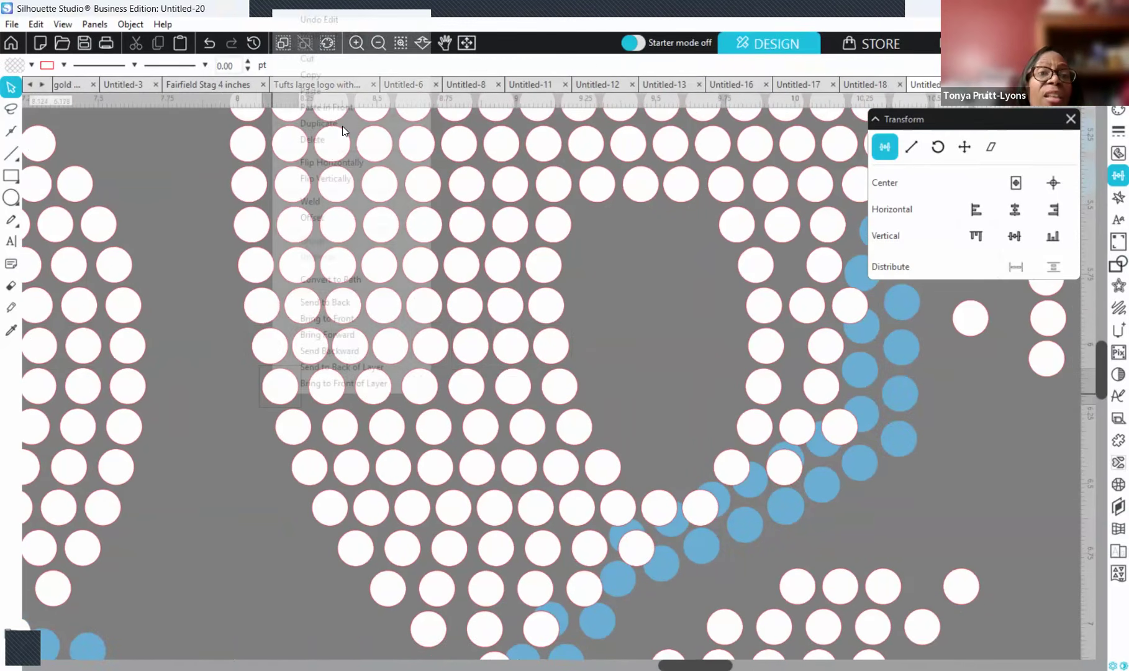
{"action": "left_click", "coordinate": [343, 125]}
{"action": "left_click_drag", "start_coordinate": [230, 395], "coordinate": [589, 372]}
{"action": "left_click", "coordinate": [1017, 267]}
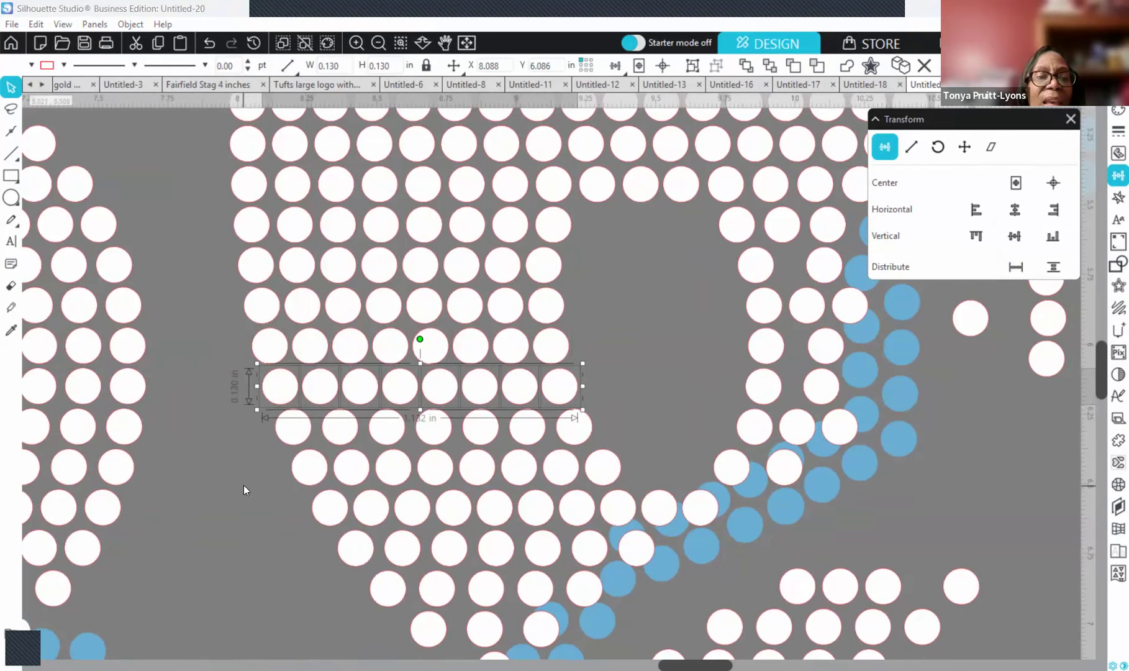
{"action": "left_click", "coordinate": [339, 426]}
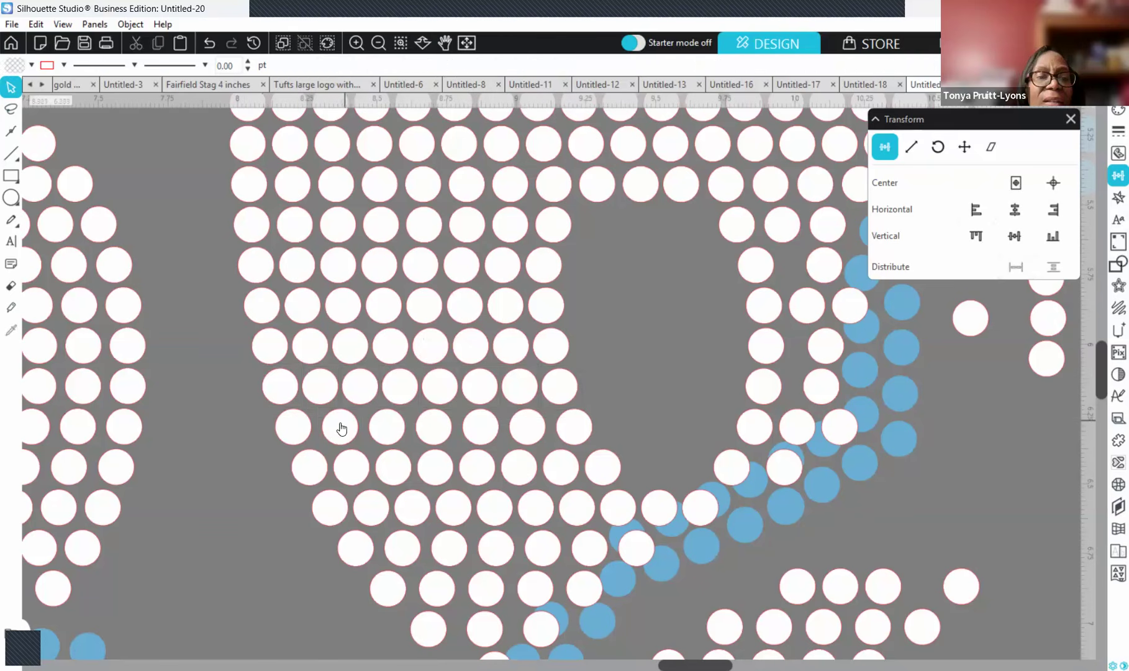
{"action": "left_click", "coordinate": [286, 444]}
{"action": "right_click", "coordinate": [286, 444]}
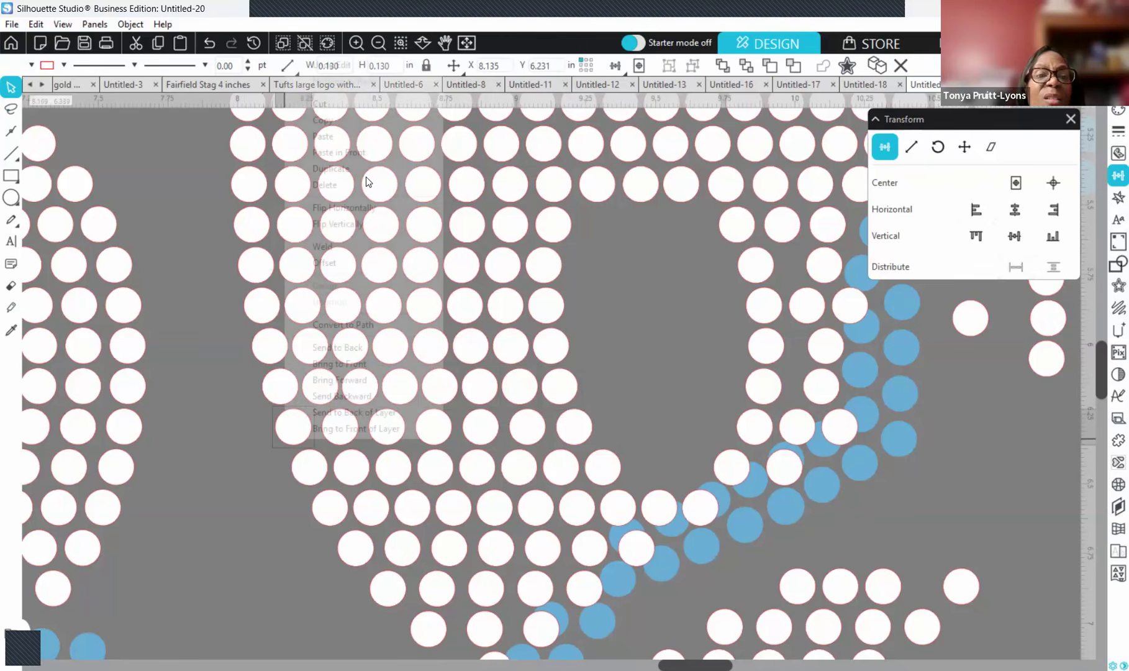
{"action": "left_click", "coordinate": [366, 184]}
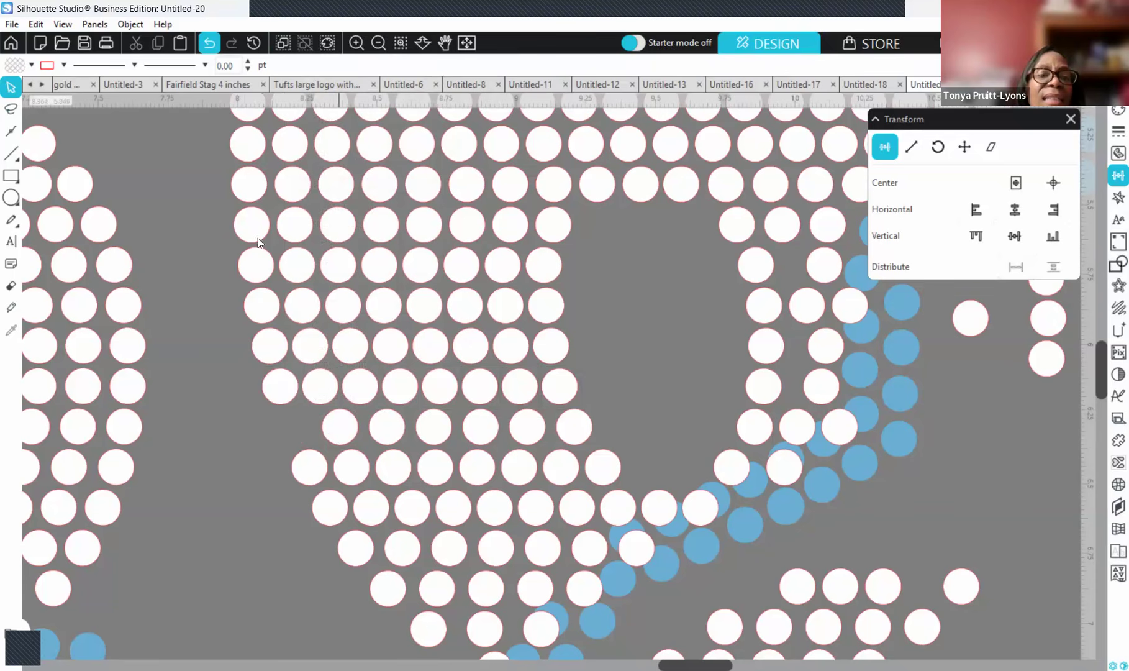
- Duplicate the first stone in the 6's row at Y 6.231 in and distribute the stones before the hole evenly horizontally
{"action": "right_click", "coordinate": [294, 424]}
{"action": "left_click", "coordinate": [376, 154]}
{"action": "left_click_drag", "start_coordinate": [486, 433], "coordinate": [604, 429]}
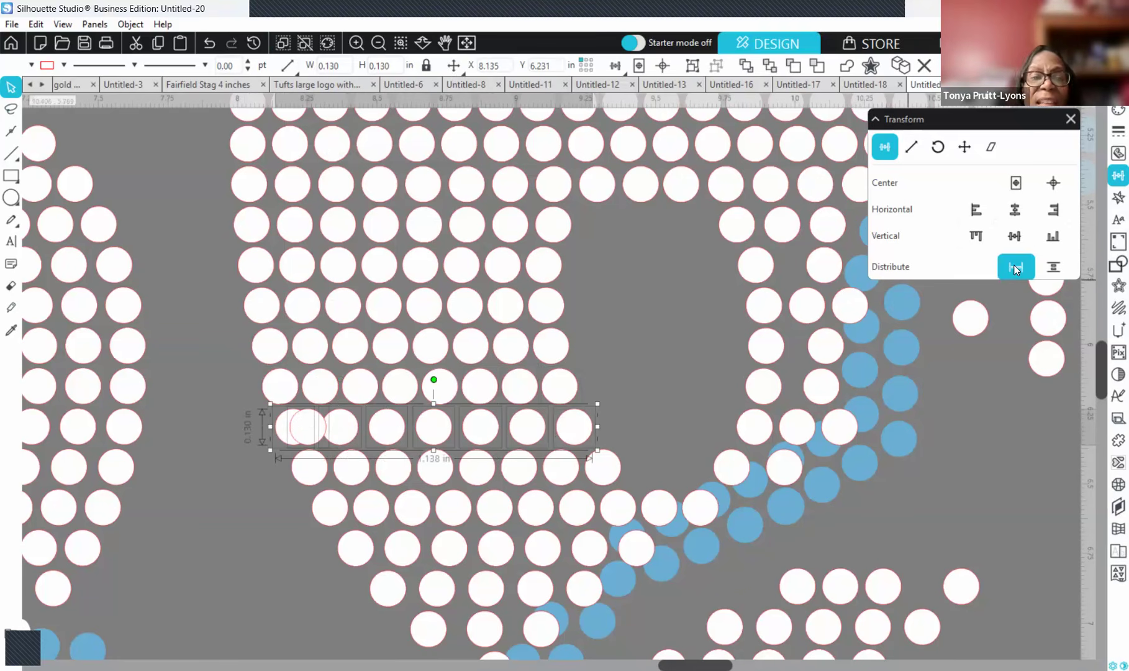
{"action": "left_click", "coordinate": [1016, 267]}
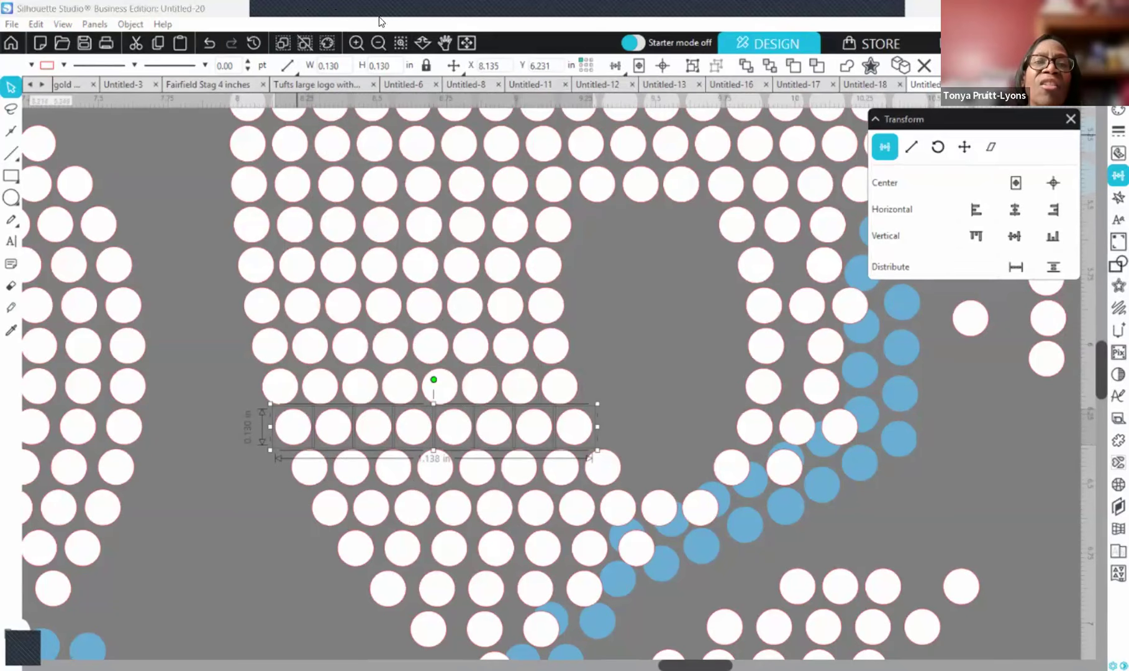
- Select the white stone next to the blue outline below the 6's hole, at X 9.596, Y 6.521 in
{"action": "left_click", "coordinate": [372, 40]}
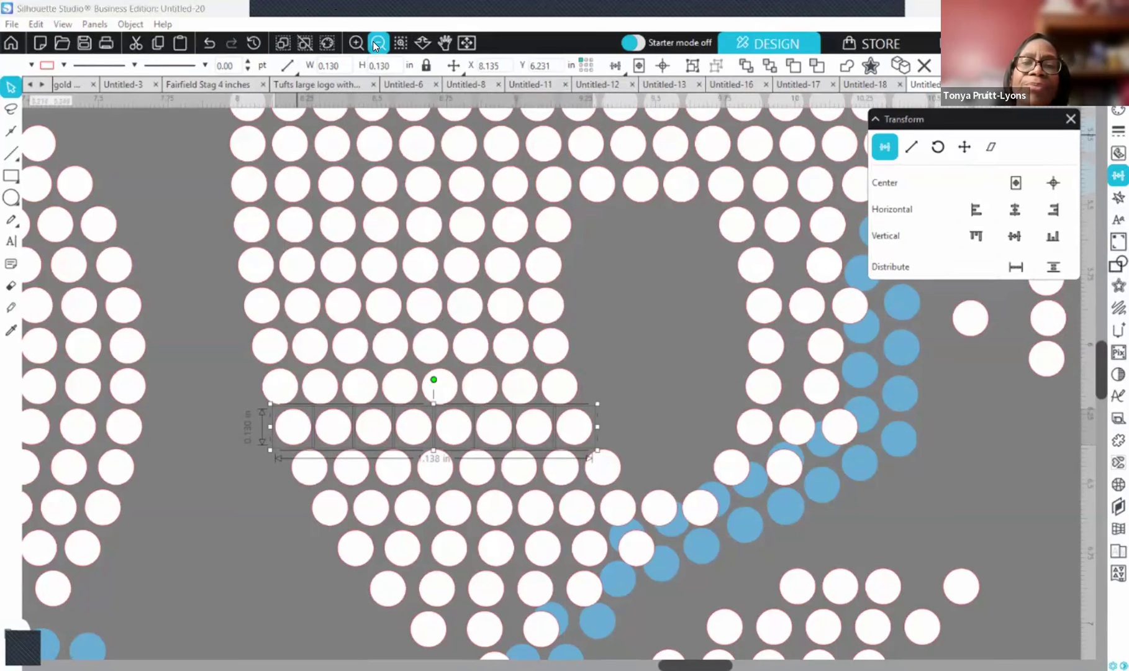
{"action": "left_click", "coordinate": [372, 40]}
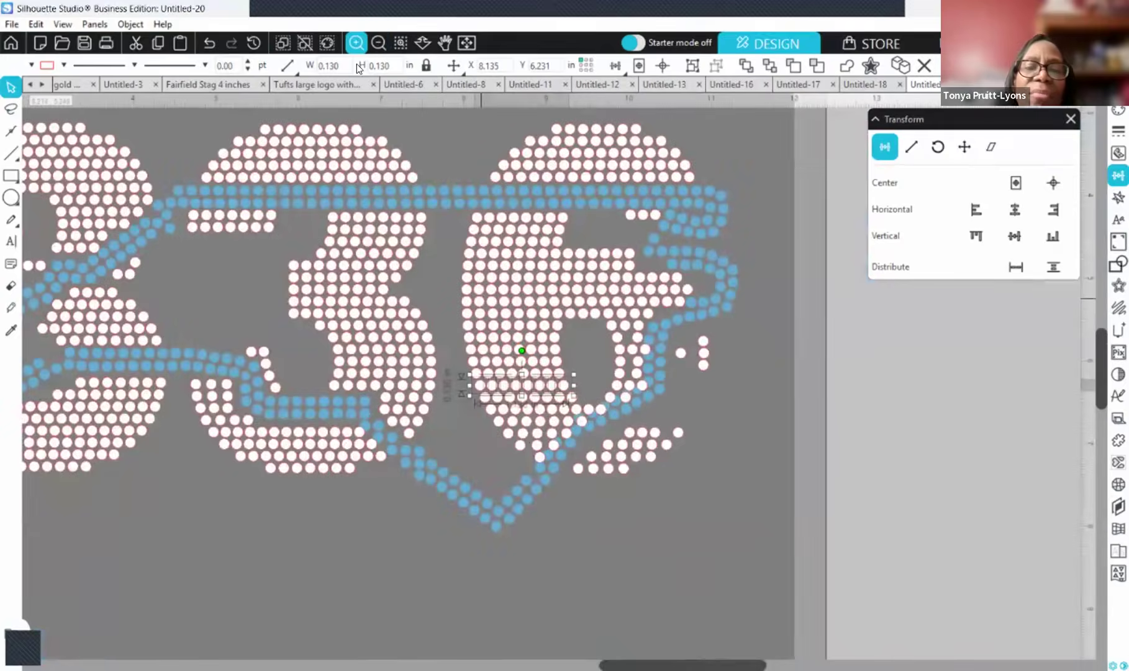
{"action": "left_click", "coordinate": [587, 503]}
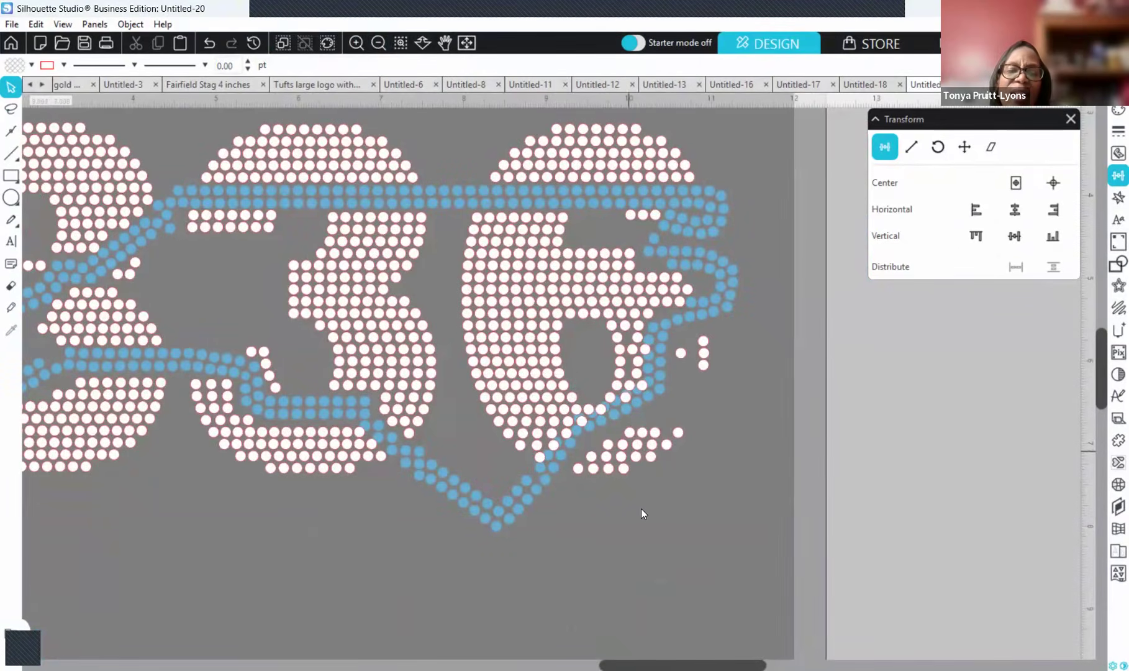
{"action": "left_click", "coordinate": [602, 413]}
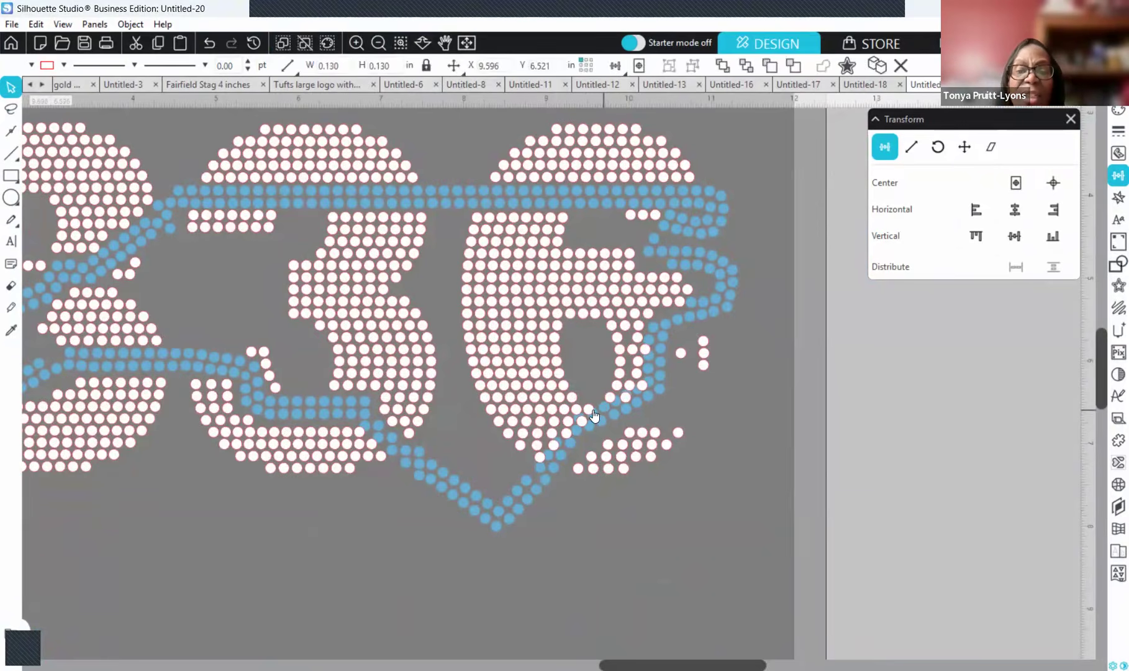
- Delete the white stones overlapping the blue outline along the lower right curve of the 6
{"action": "key", "text": "Delete"}
{"action": "left_click", "coordinate": [622, 398]}
{"action": "key", "text": "Delete"}
{"action": "left_click", "coordinate": [640, 385]}
{"action": "key", "text": "Delete"}
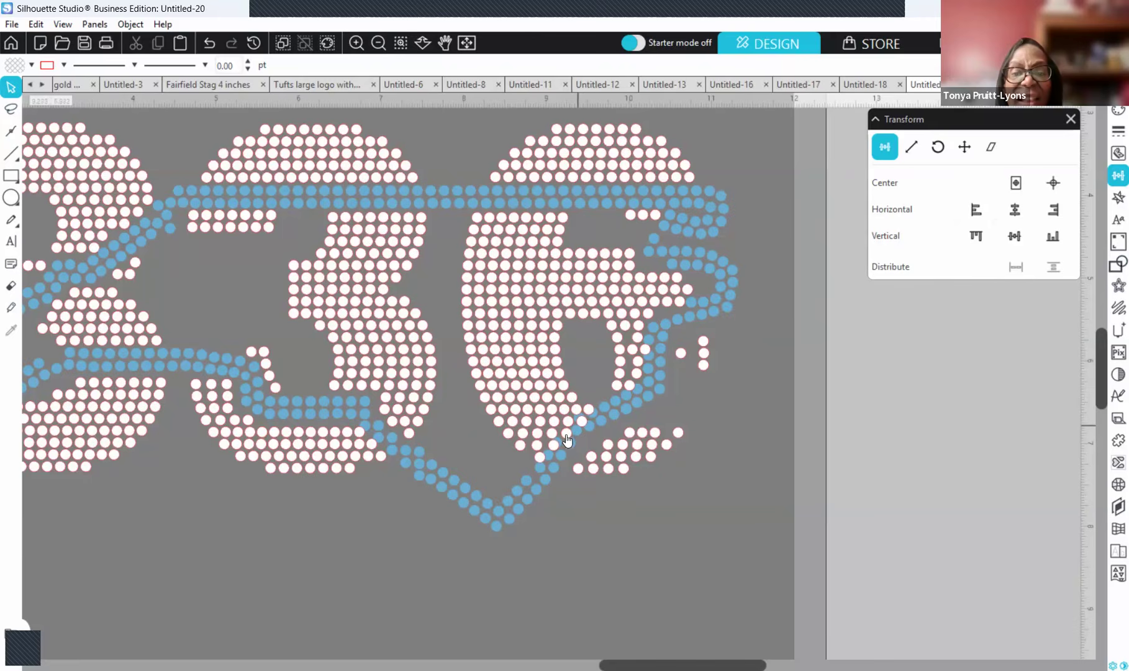
- Undo the last deletion and delete the white stone overlapping the blue outline near the bottom of the 6
{"action": "left_click", "coordinate": [570, 458]}
{"action": "key", "text": "Delete"}
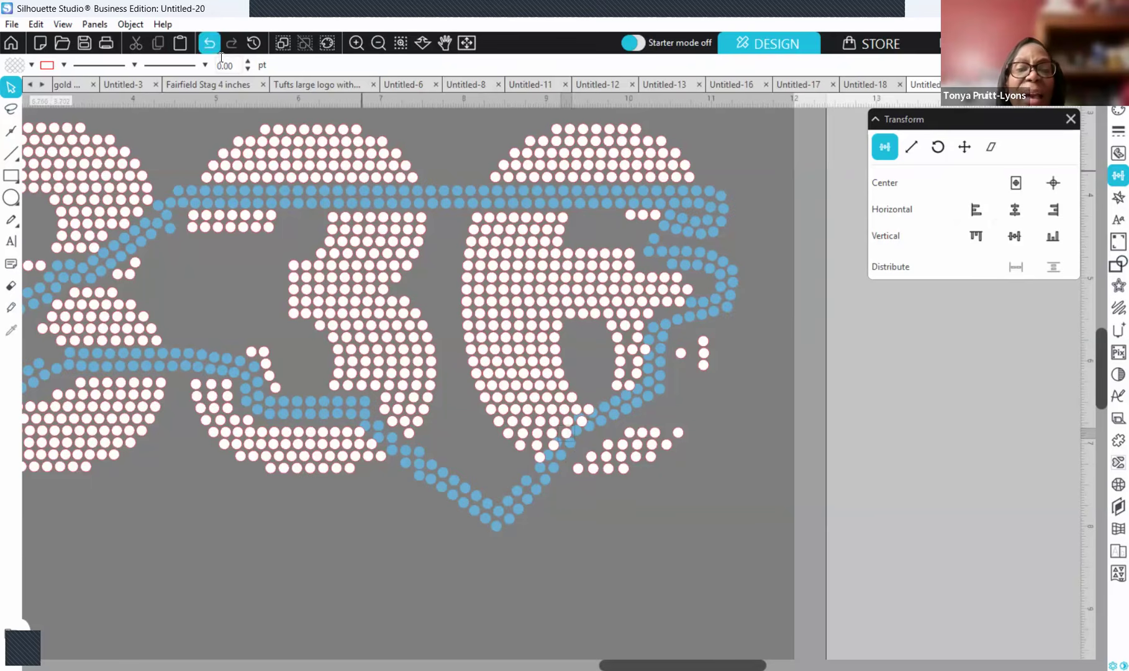
{"action": "left_click", "coordinate": [209, 42]}
{"action": "left_click", "coordinate": [555, 447]}
{"action": "key", "text": "Delete"}
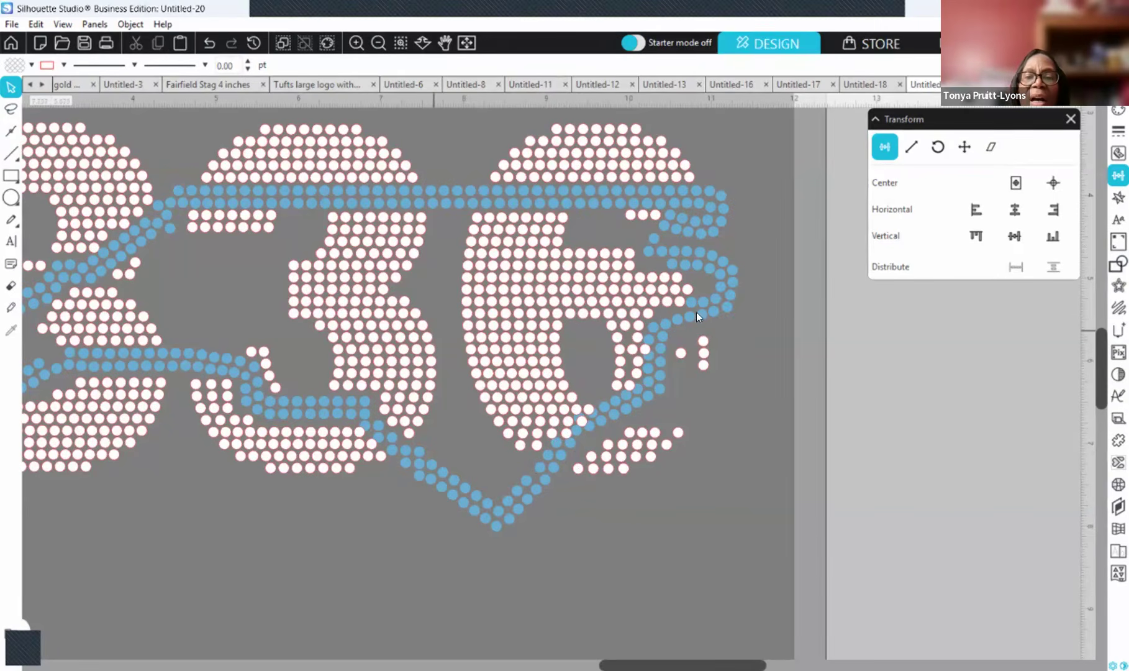
- Duplicate the end stone of the row just above the 6's opening to the right and nudge the copy slightly left
{"action": "left_click", "coordinate": [648, 313]}
{"action": "right_click", "coordinate": [648, 311]}
{"action": "left_click", "coordinate": [701, 400]}
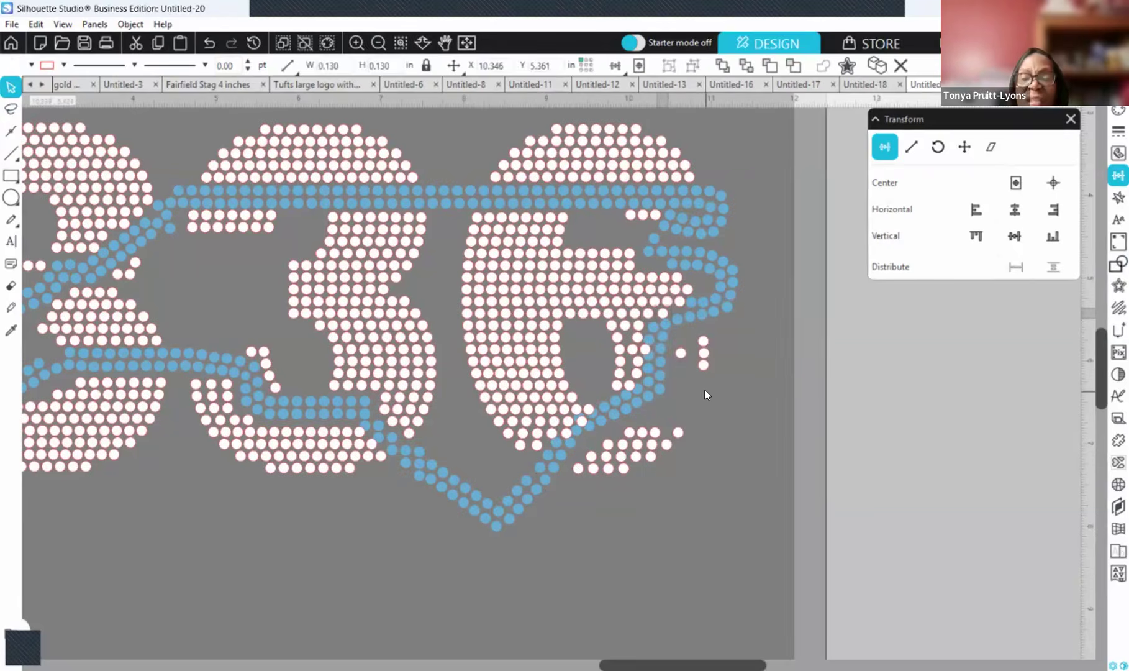
{"action": "key", "text": "Left"}
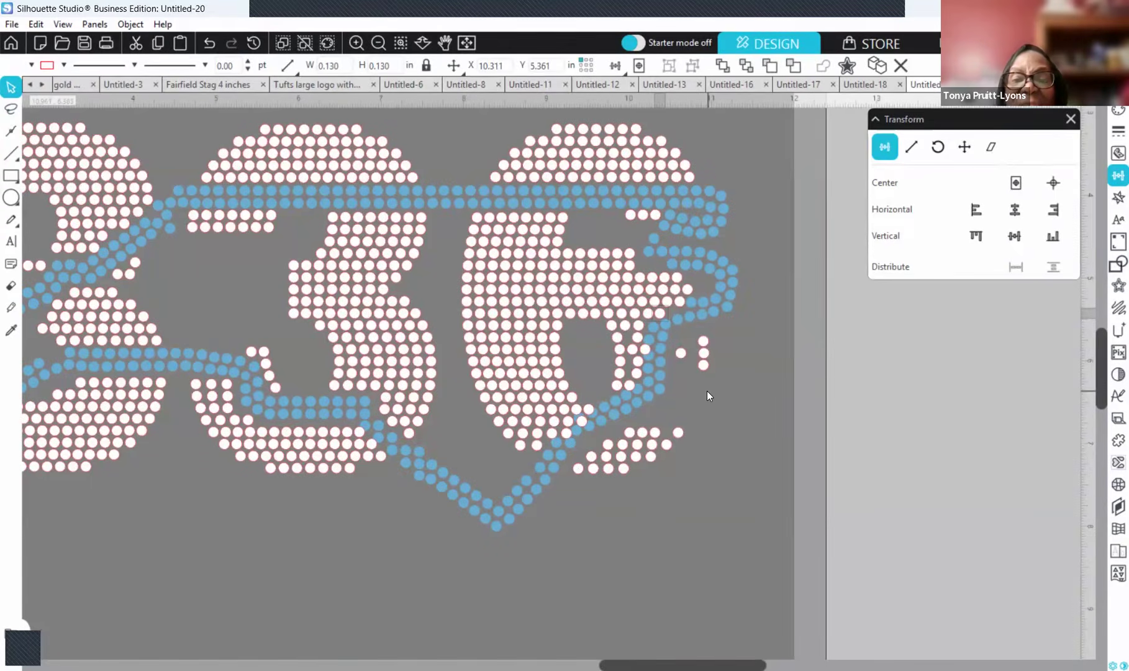
- Remove the white stone overlapping the blue outline to the right of the 6's opening
{"action": "left_click", "coordinate": [375, 44]}
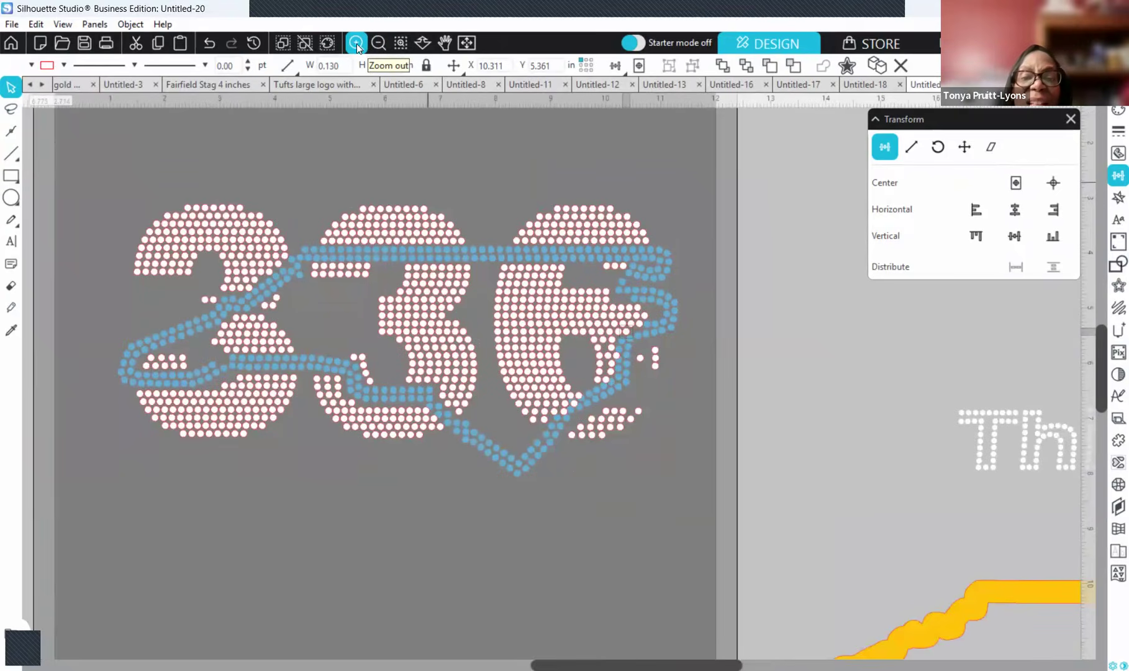
{"action": "left_click", "coordinate": [357, 43]}
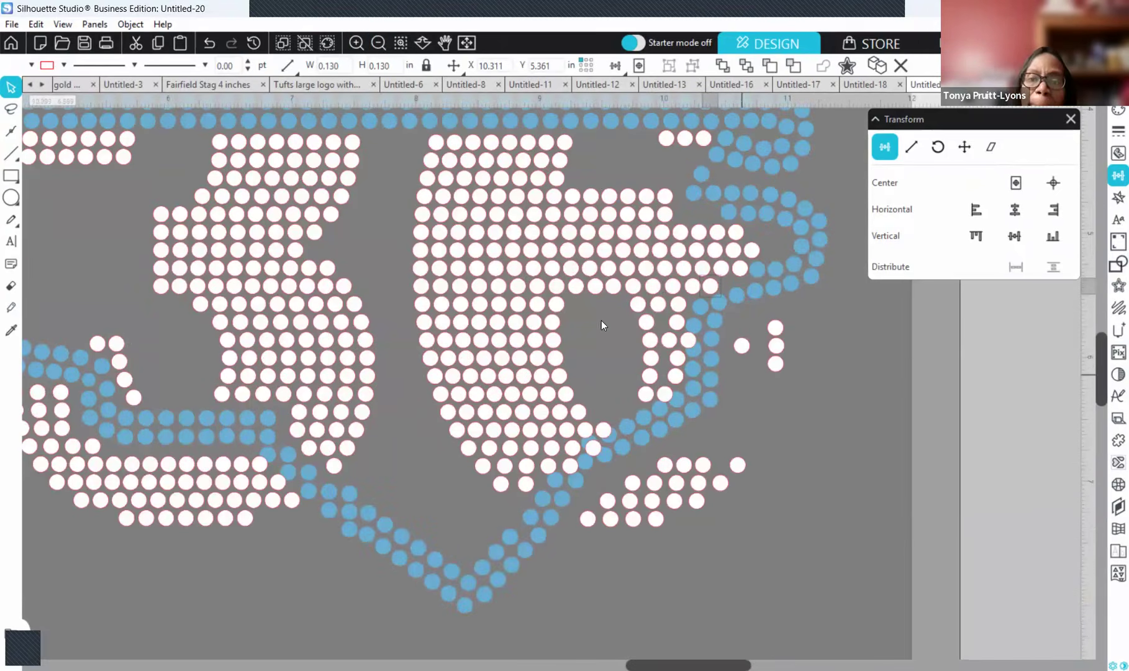
{"action": "left_click", "coordinate": [691, 345]}
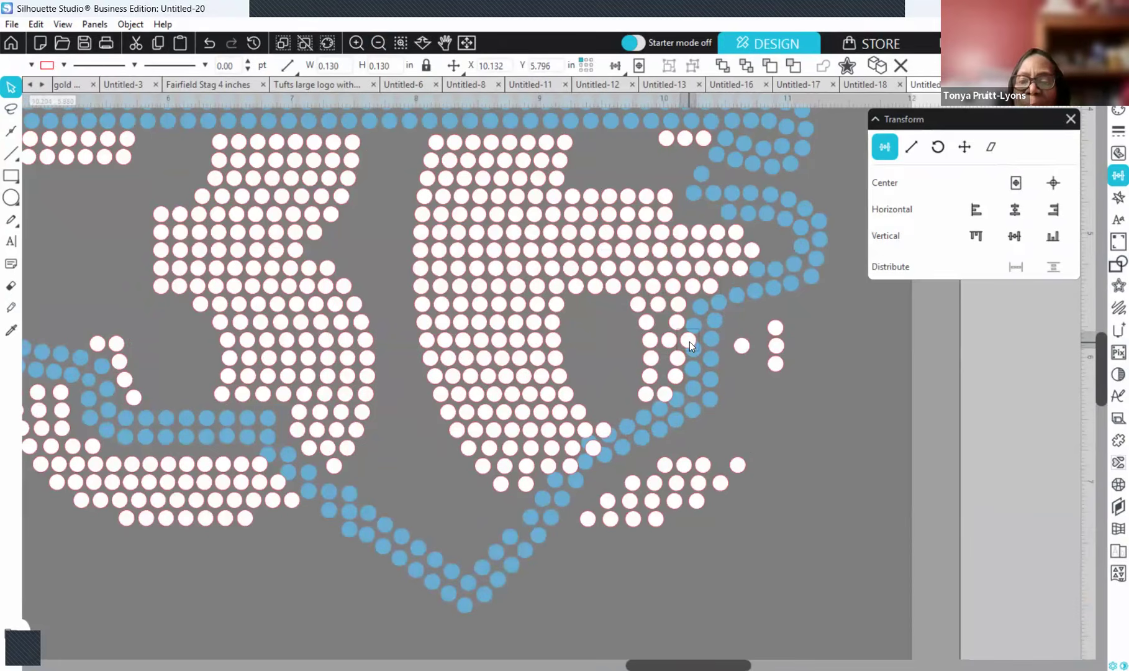
{"action": "left_click_drag", "start_coordinate": [690, 345], "coordinate": [695, 370]}
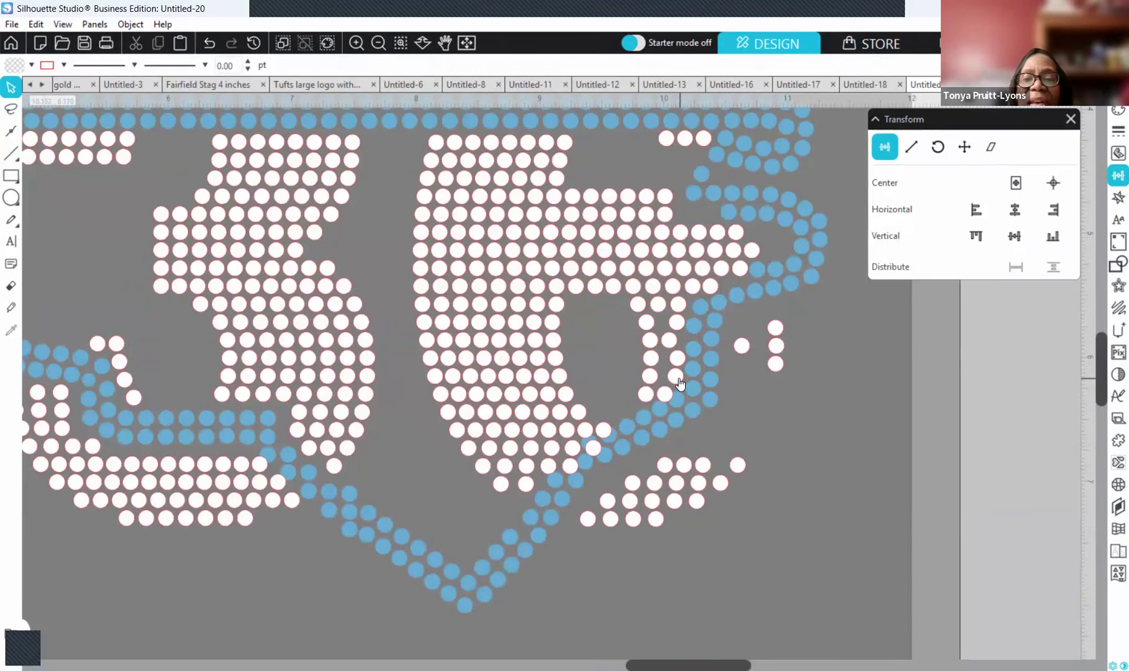
- Nudge the stones right of the 6's opening left off the outline, and move the column's bottom stone out to the empty area
{"action": "left_click", "coordinate": [678, 379]}
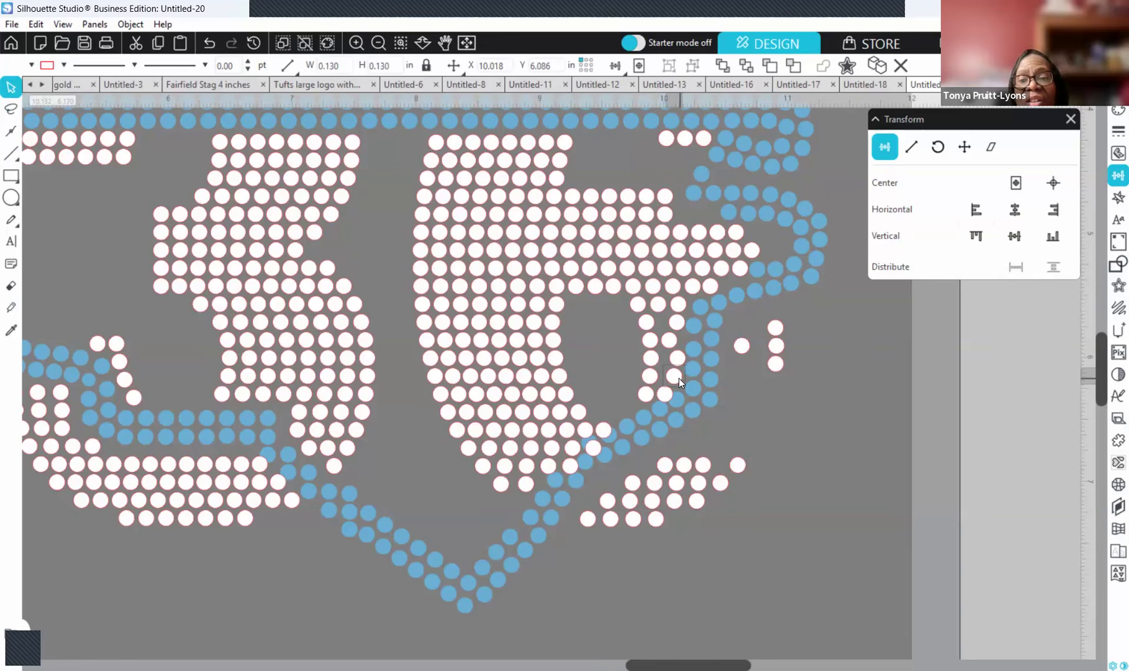
{"action": "key", "text": "Left"}
{"action": "left_click_drag", "start_coordinate": [680, 368], "coordinate": [684, 350]}
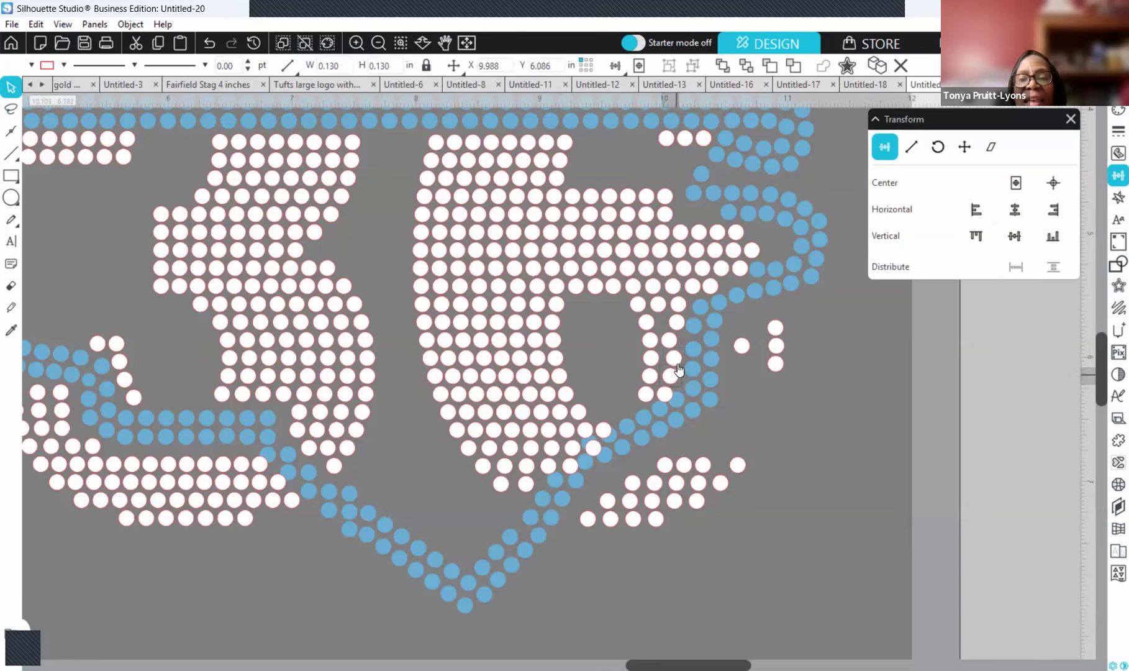
{"action": "left_click_drag", "start_coordinate": [678, 365], "coordinate": [803, 410]}
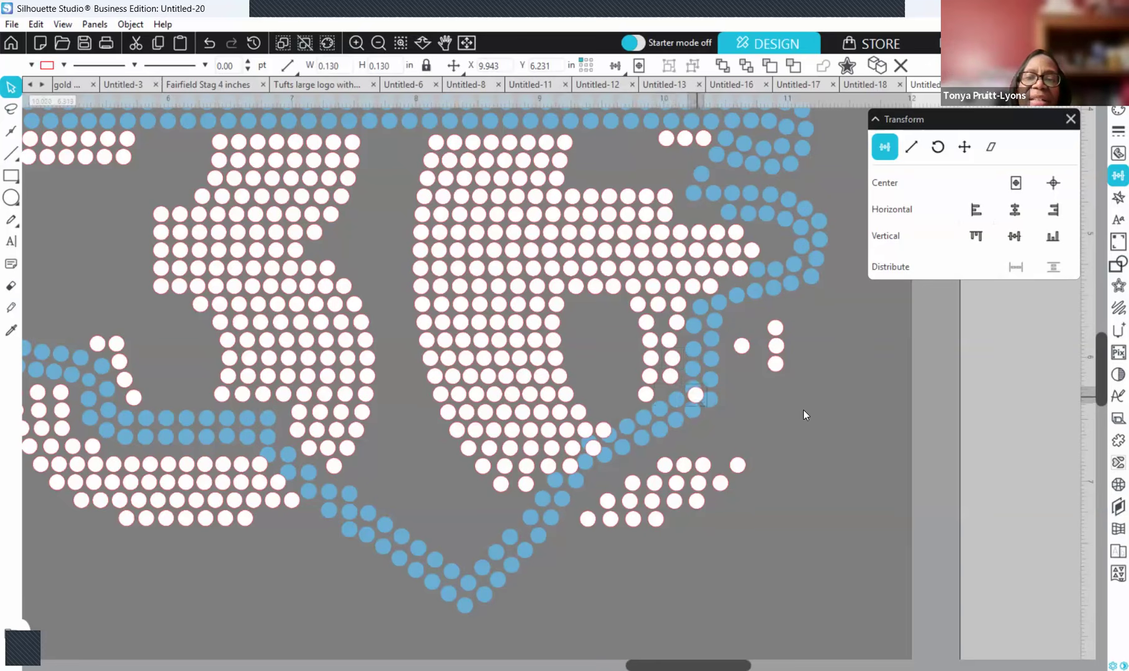
- Nudge the remaining stones right of the 6's opening slightly left to even their spacing beside the blue outline
{"action": "left_click", "coordinate": [648, 397]}
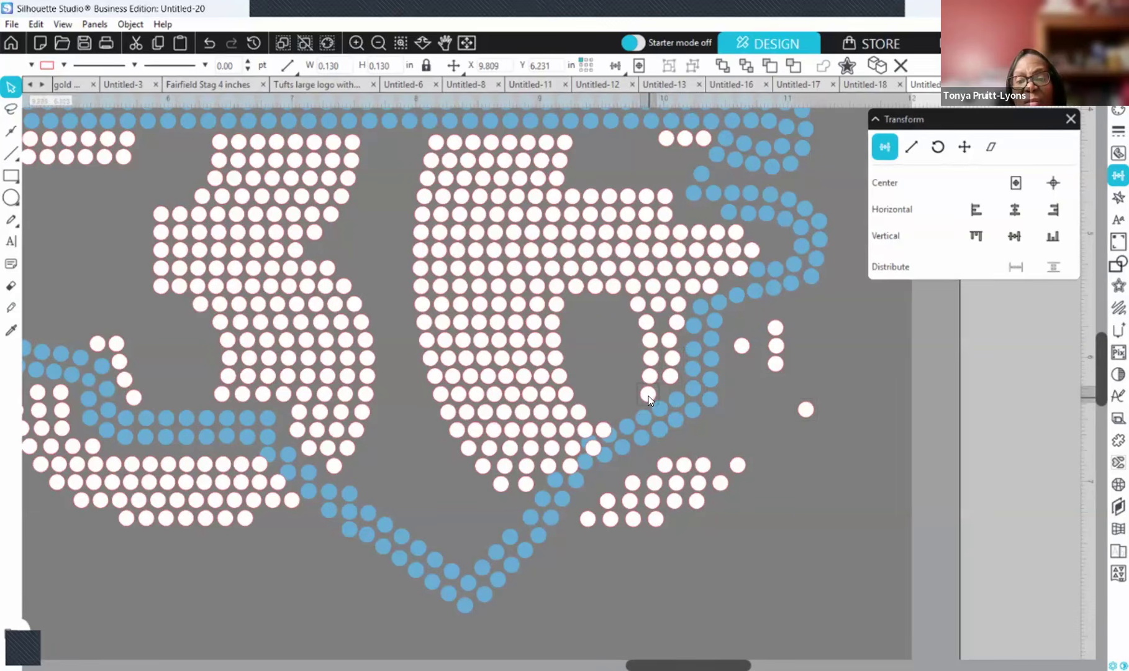
{"action": "left_click", "coordinate": [702, 467]}
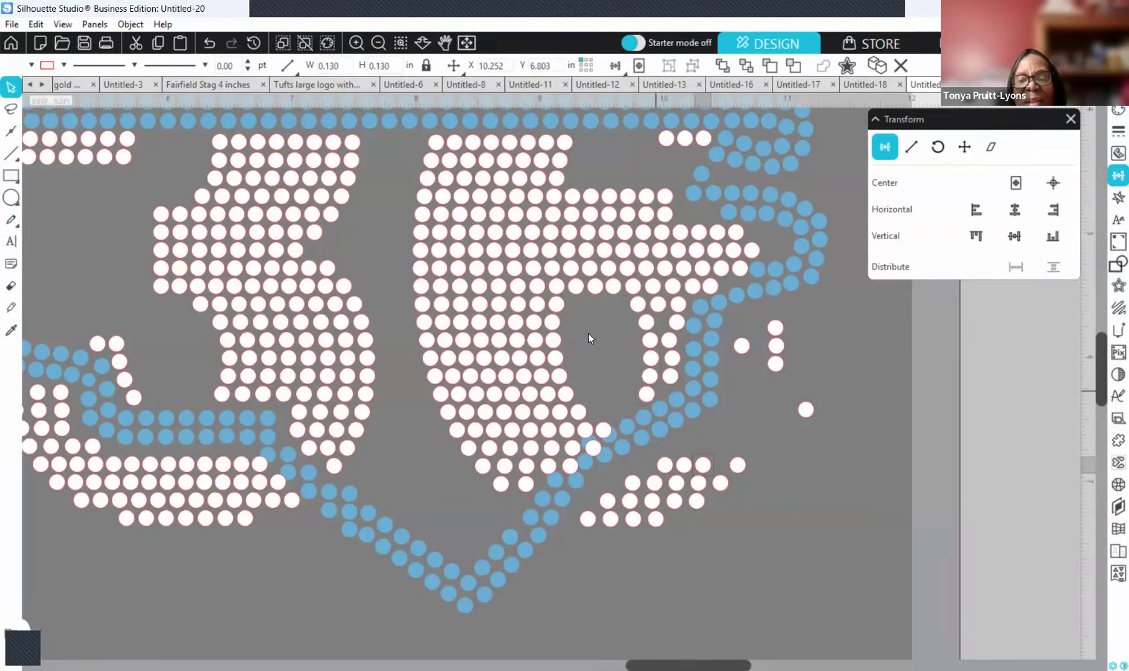
{"action": "left_click", "coordinate": [674, 361]}
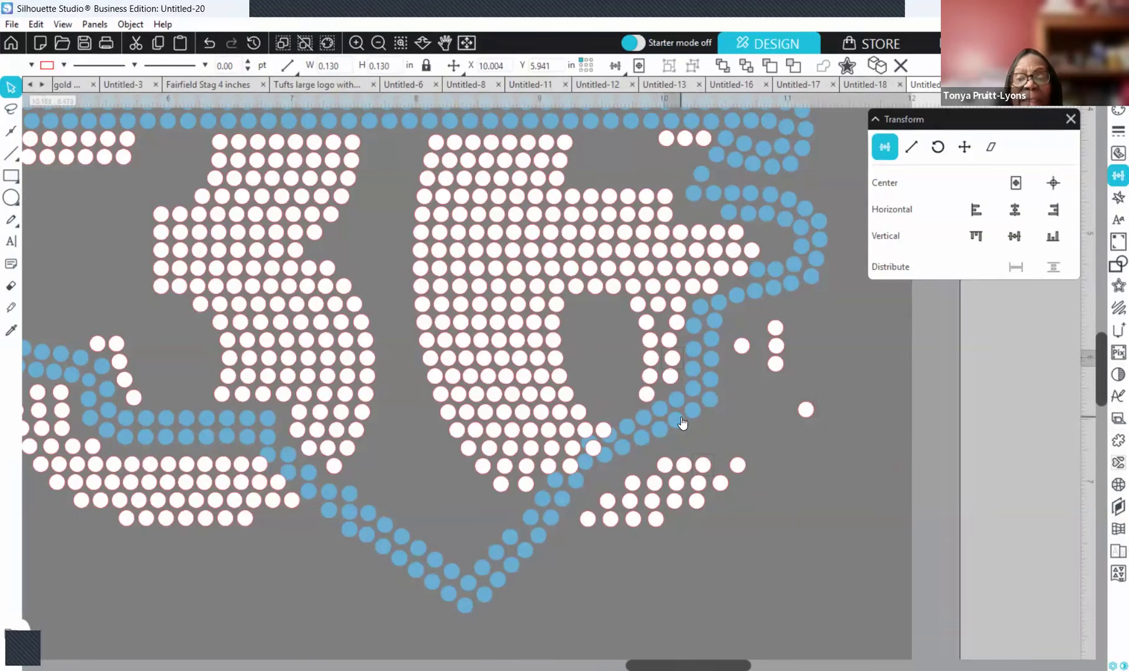
{"action": "left_click", "coordinate": [852, 461]}
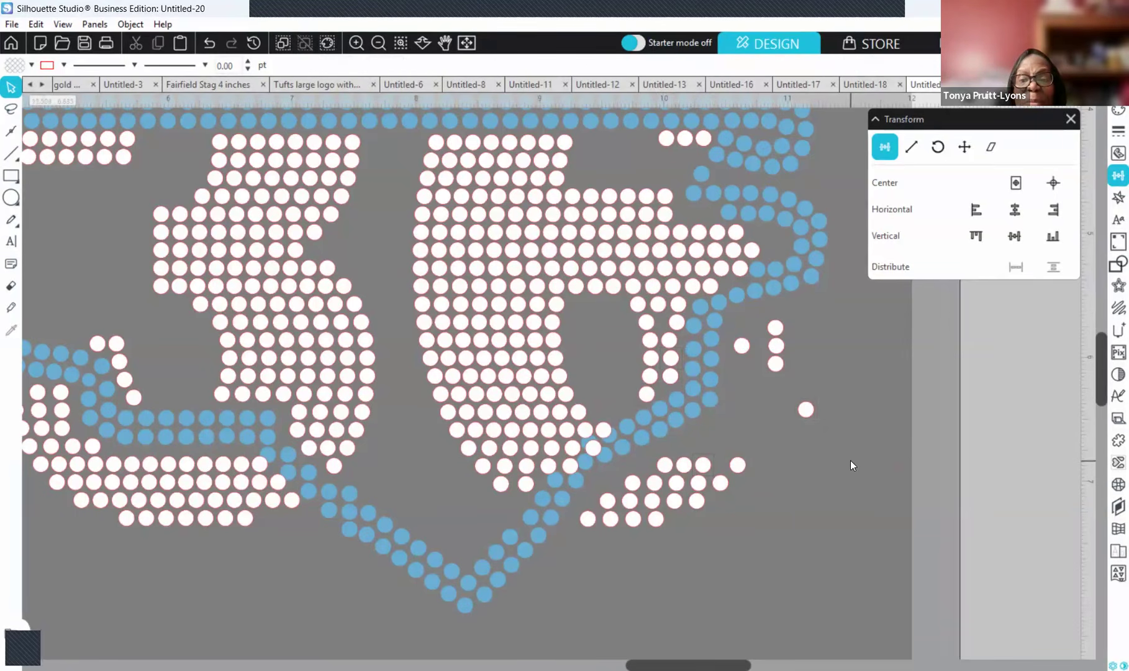
{"action": "left_click", "coordinate": [671, 376]}
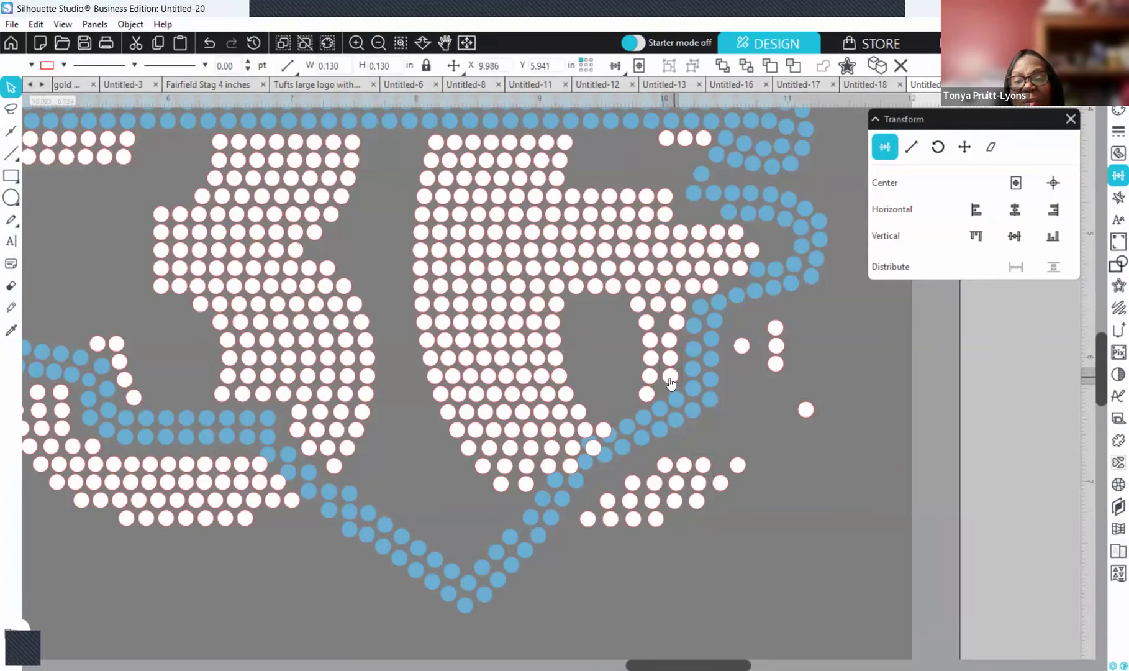
{"action": "key", "text": "Left"}
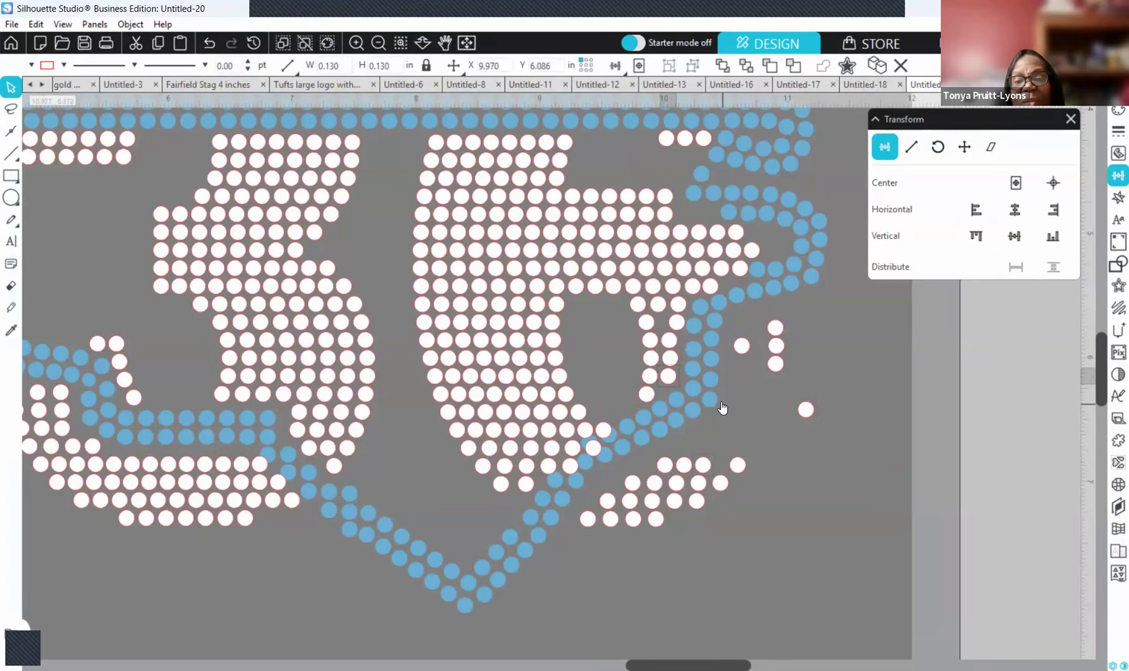
{"action": "left_click", "coordinate": [679, 326]}
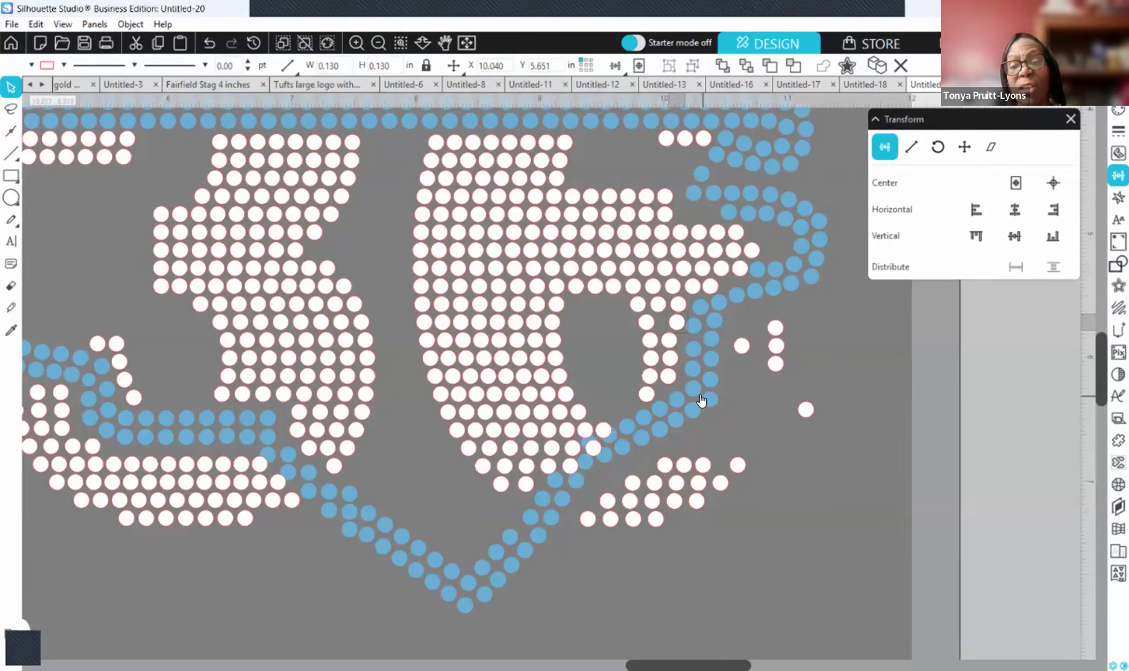
{"action": "key", "text": "Left"}
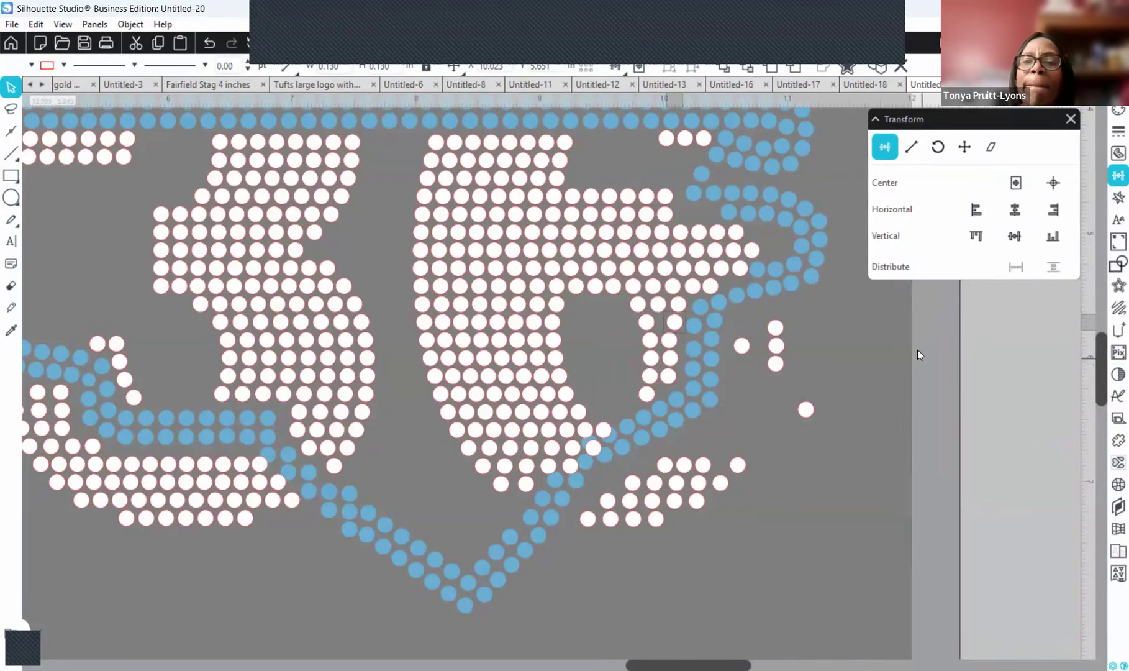
- Extend the second row of the 6's arm toward the blue outline by duplicating its end stone three times to the right
{"action": "scroll", "coordinate": [738, 360], "scroll_direction": "up", "scroll_amount": 3}
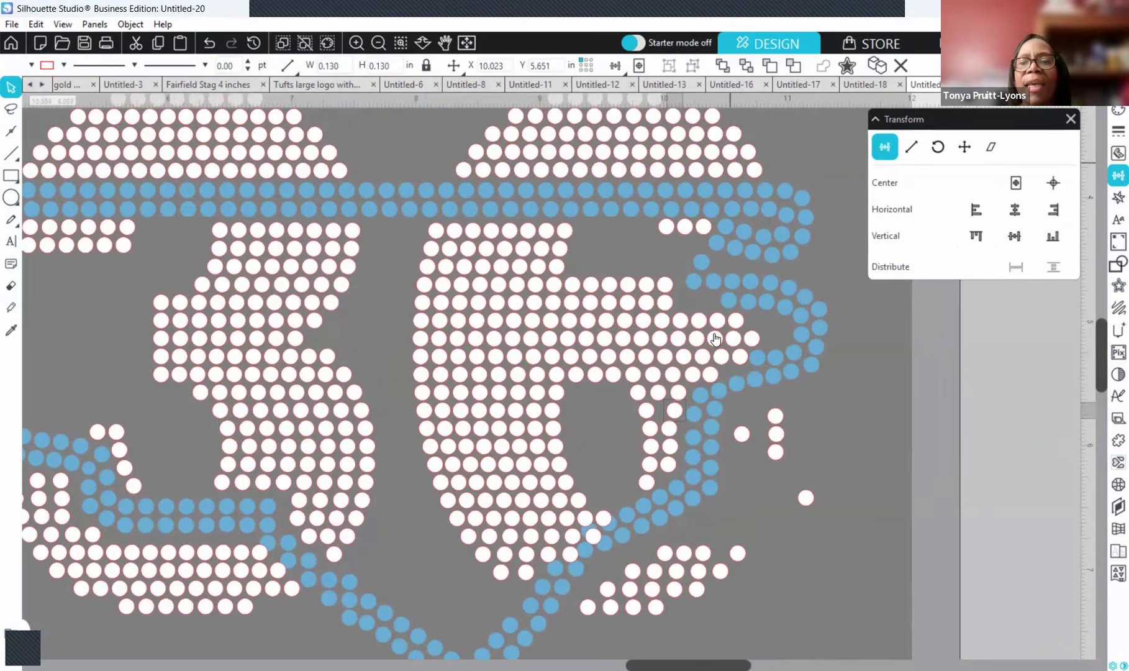
{"action": "right_click", "coordinate": [664, 300]}
{"action": "left_click", "coordinate": [713, 400]}
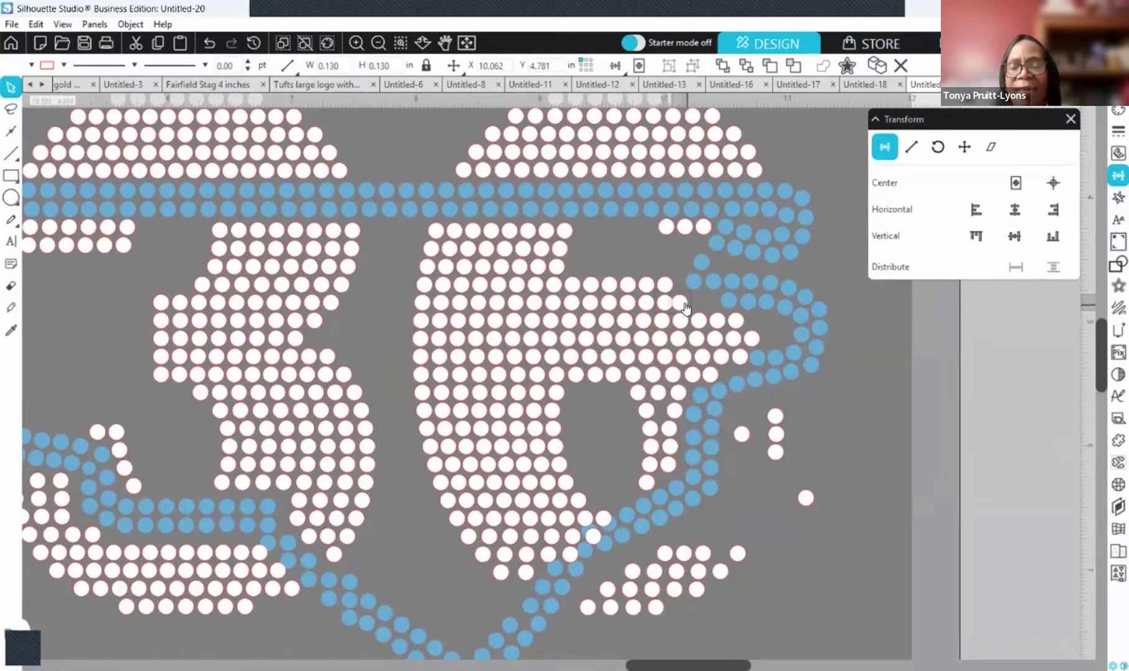
{"action": "right_click", "coordinate": [684, 303]}
{"action": "left_click", "coordinate": [733, 402]}
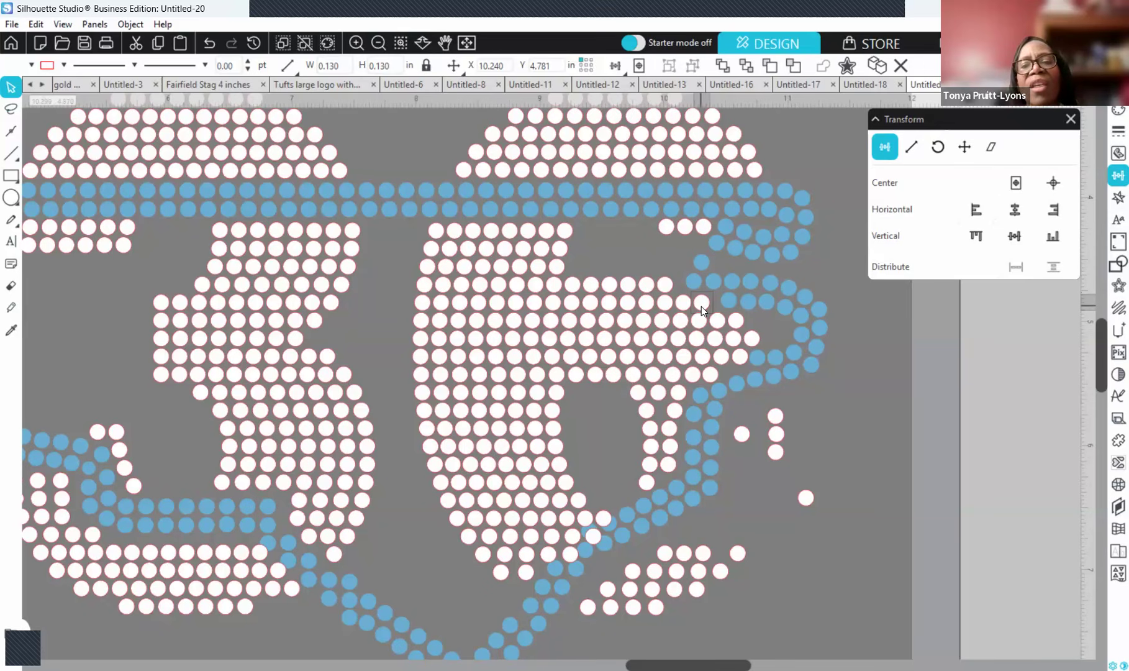
{"action": "right_click", "coordinate": [741, 408]}
{"action": "left_click", "coordinate": [755, 403]}
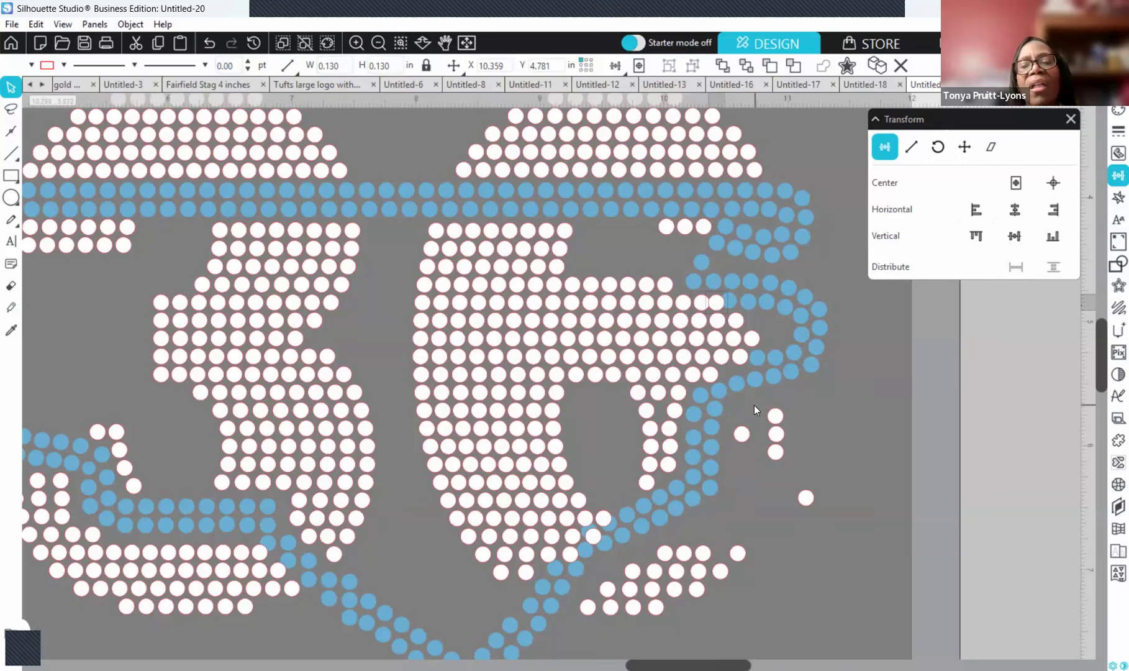
{"action": "left_click_drag", "start_coordinate": [393, 301], "coordinate": [706, 296]}
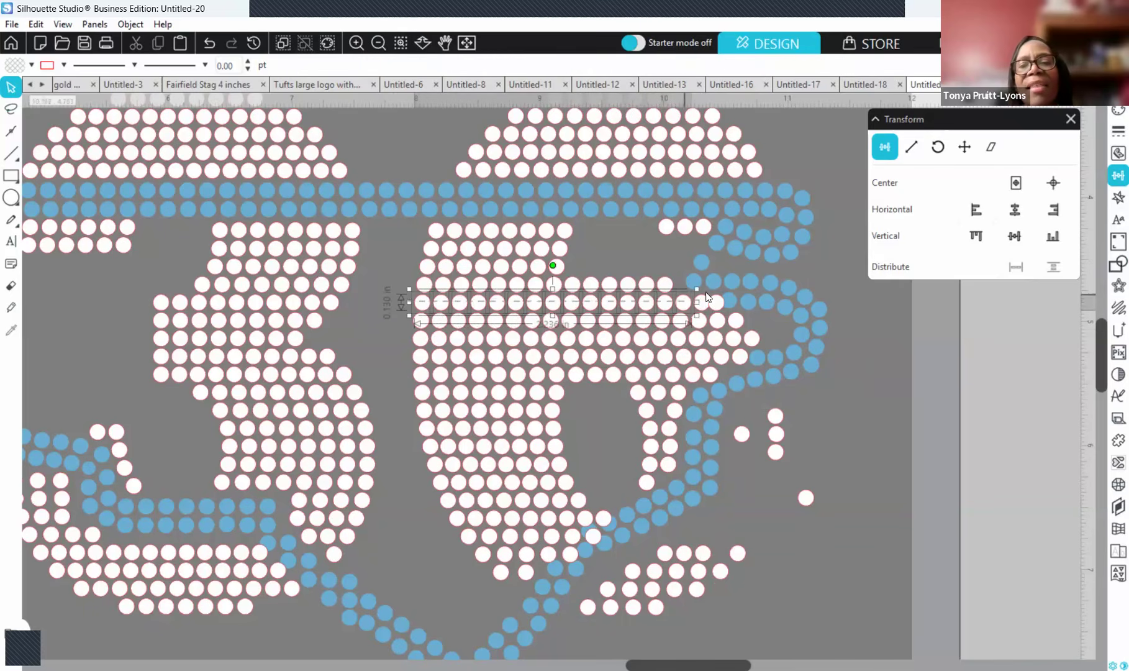
{"action": "left_click", "coordinate": [736, 300]}
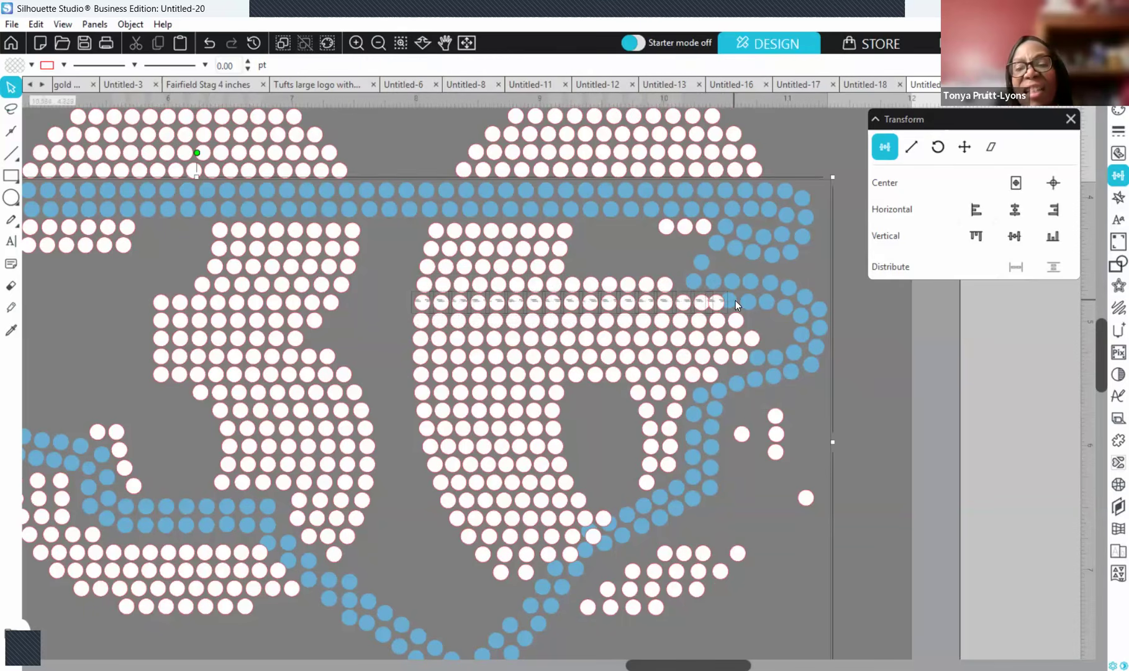
{"action": "left_click", "coordinate": [876, 360]}
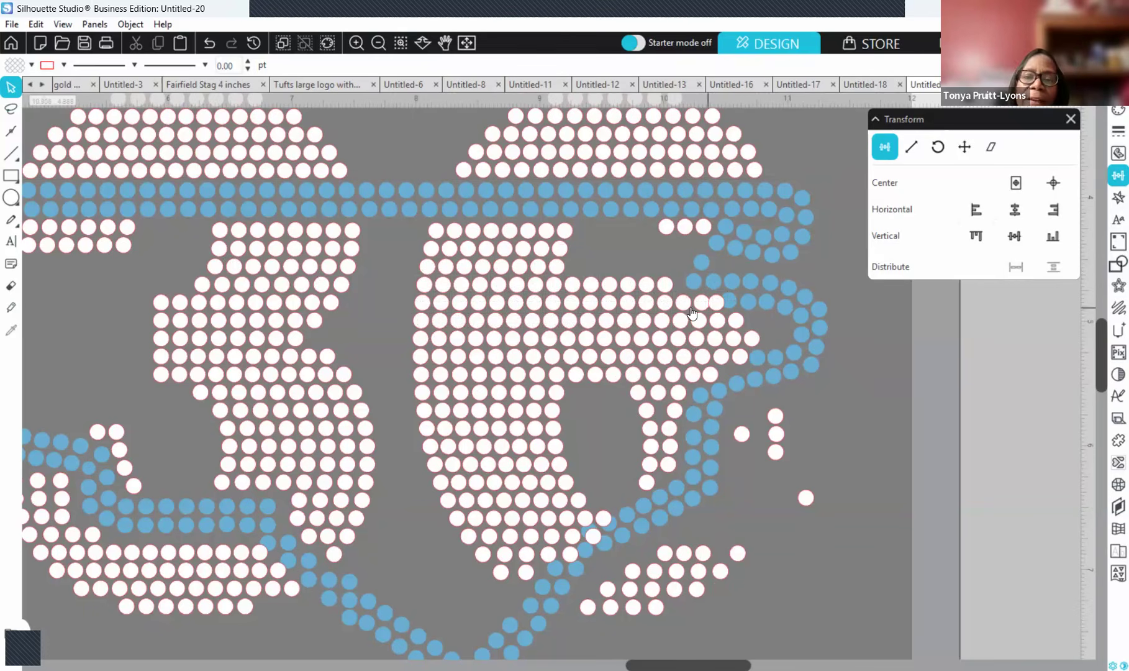
- Move the last duplicated stone in the 6's second arm row away from the blue outline and off the page
{"action": "left_click", "coordinate": [788, 352]}
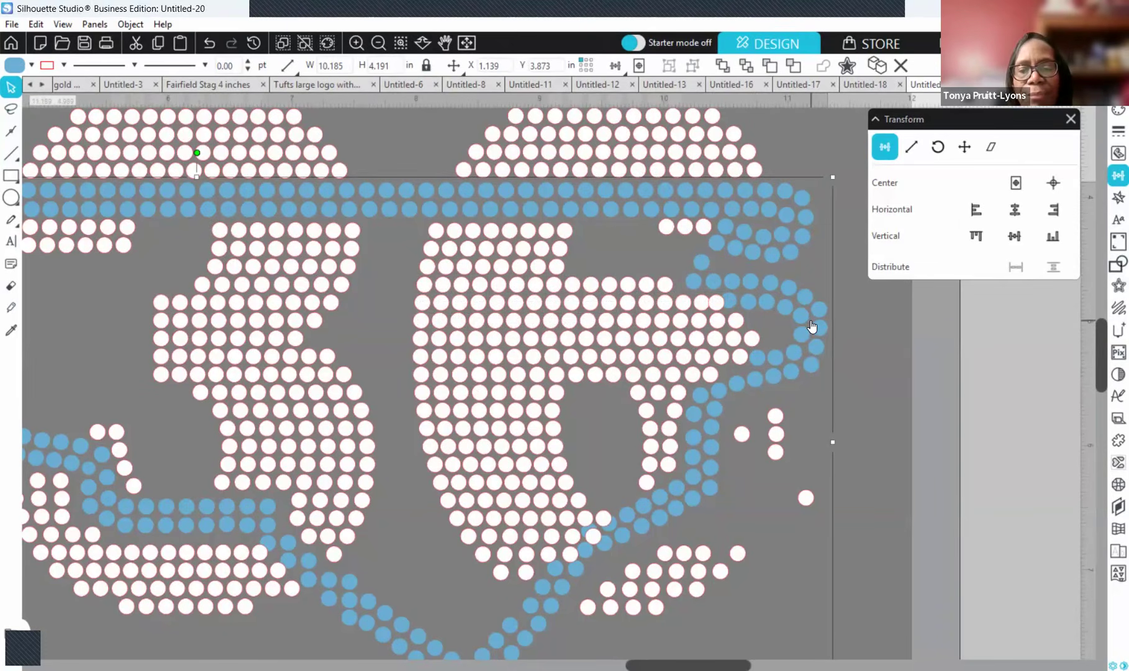
{"action": "left_click", "coordinate": [853, 367]}
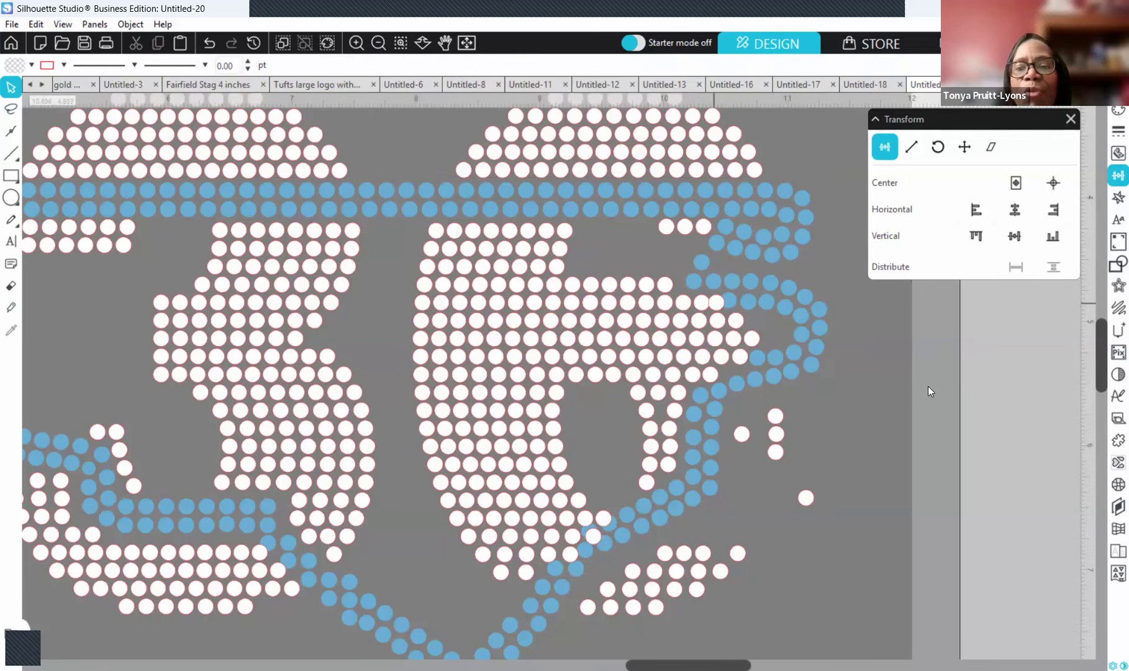
{"action": "left_click", "coordinate": [797, 197]}
{"action": "left_click", "coordinate": [740, 357]}
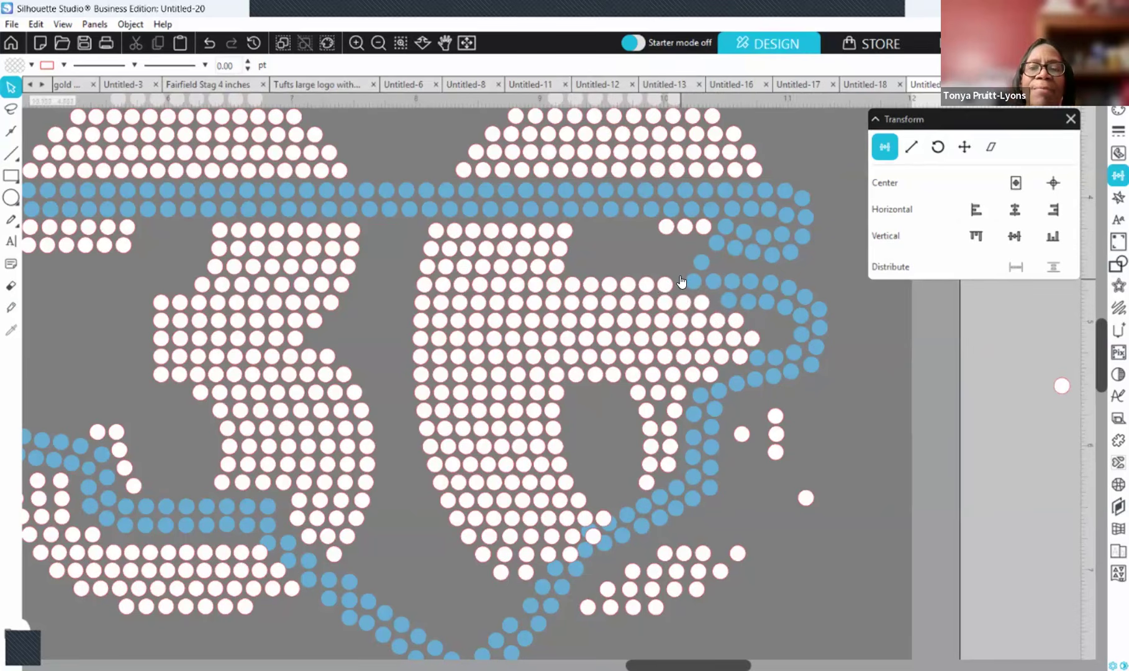
- Select the three white stones under the blue outline at the 6's upper right and nudge them slightly down
{"action": "left_click", "coordinate": [669, 226]}
{"action": "left_click_drag", "start_coordinate": [669, 227], "coordinate": [664, 232]}
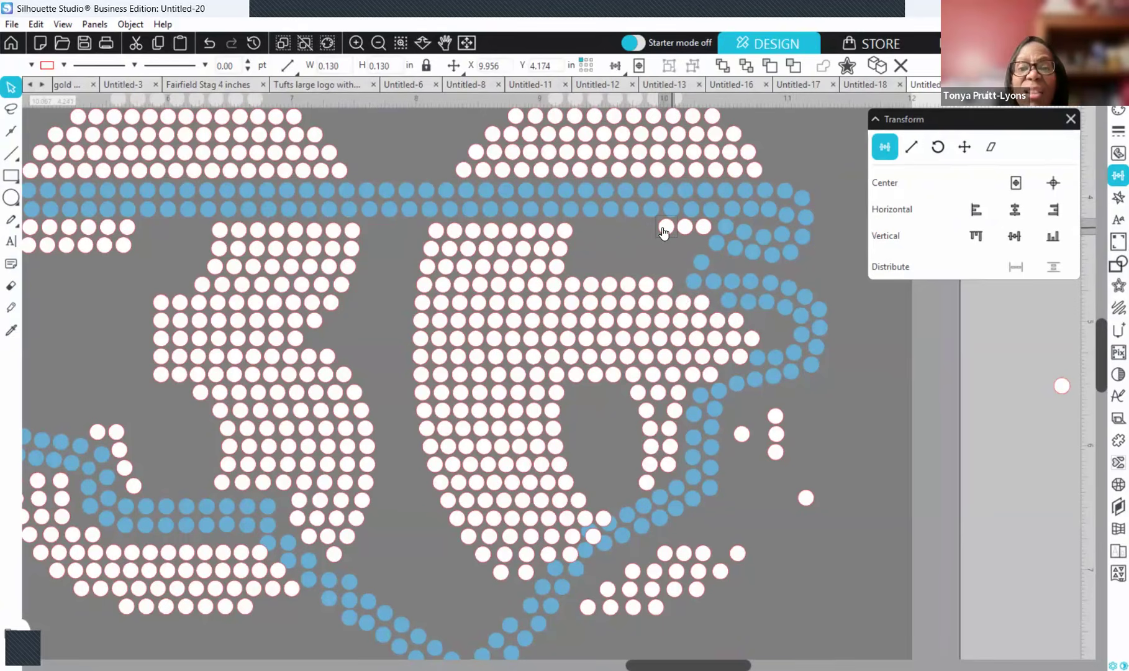
{"action": "left_click", "coordinate": [682, 230], "text": "shift"}
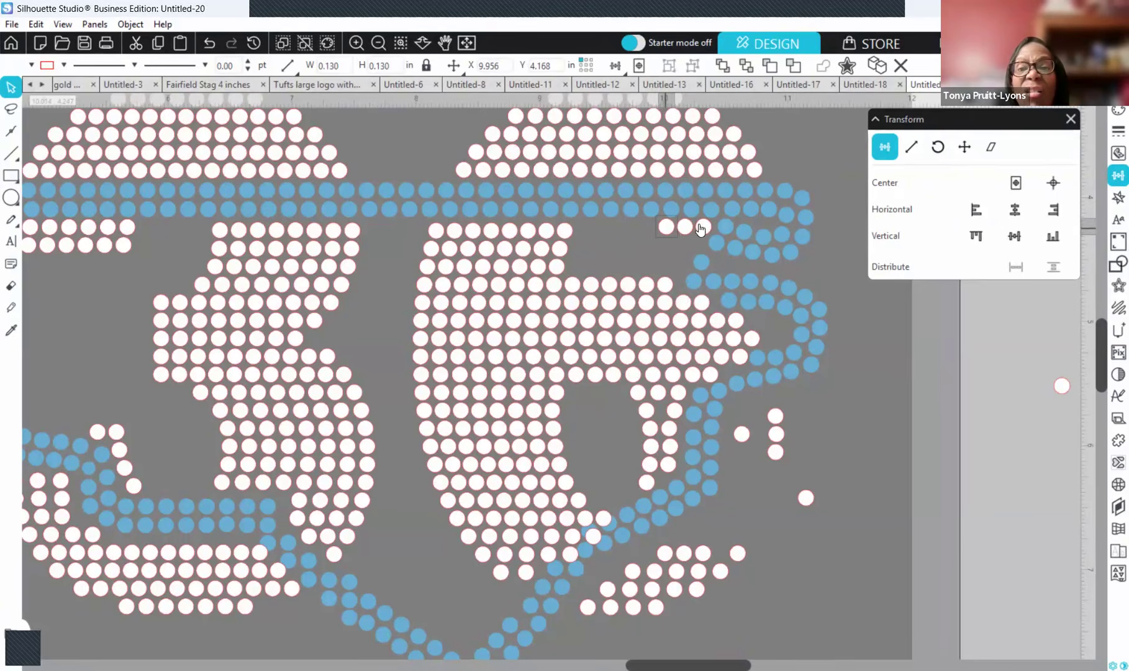
{"action": "left_click", "coordinate": [703, 228], "text": "shift"}
{"action": "key", "text": "Down"}
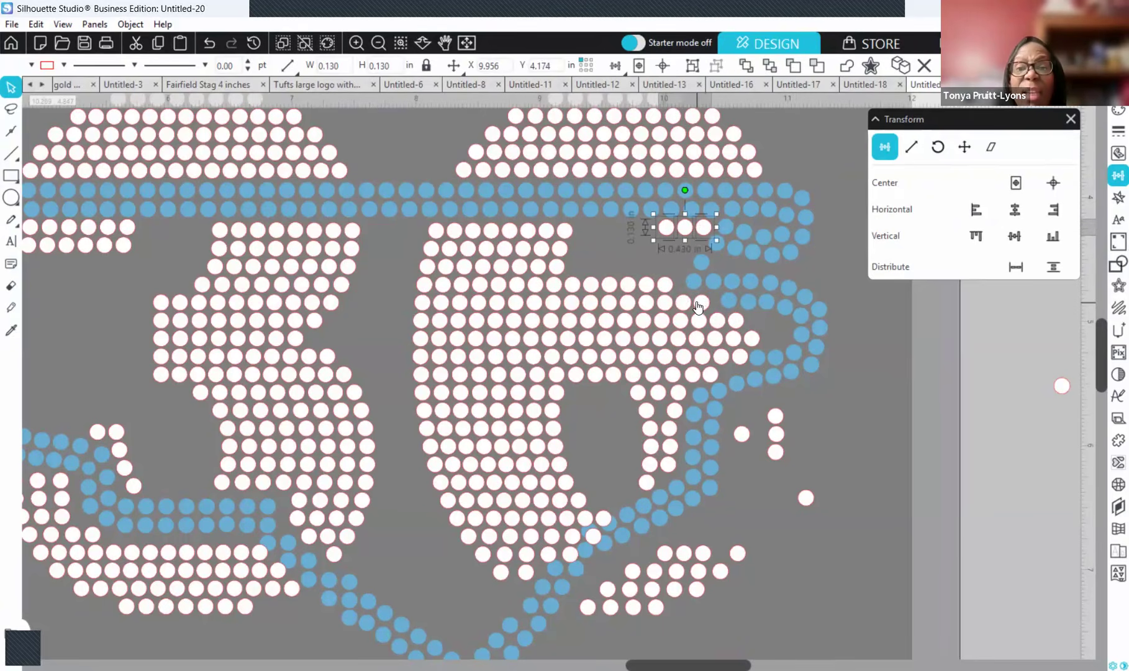
{"action": "key", "text": "Down"}
{"action": "key", "text": "Down"}
{"action": "key", "text": "Down"}
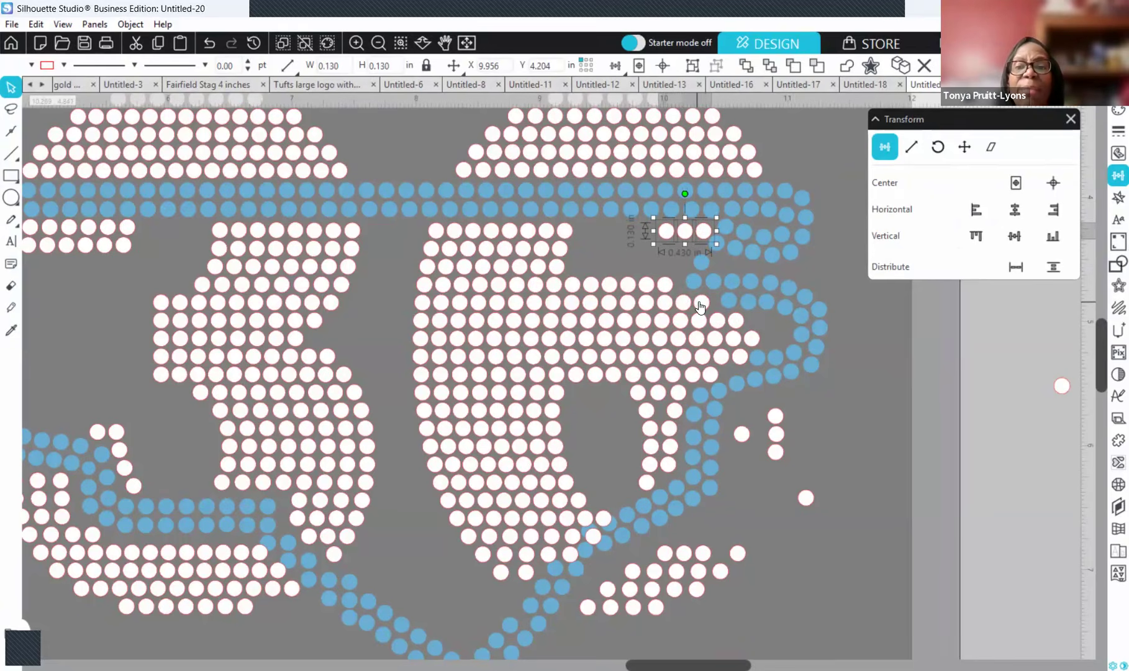
{"action": "key", "text": "Up"}
{"action": "left_click", "coordinate": [981, 352]}
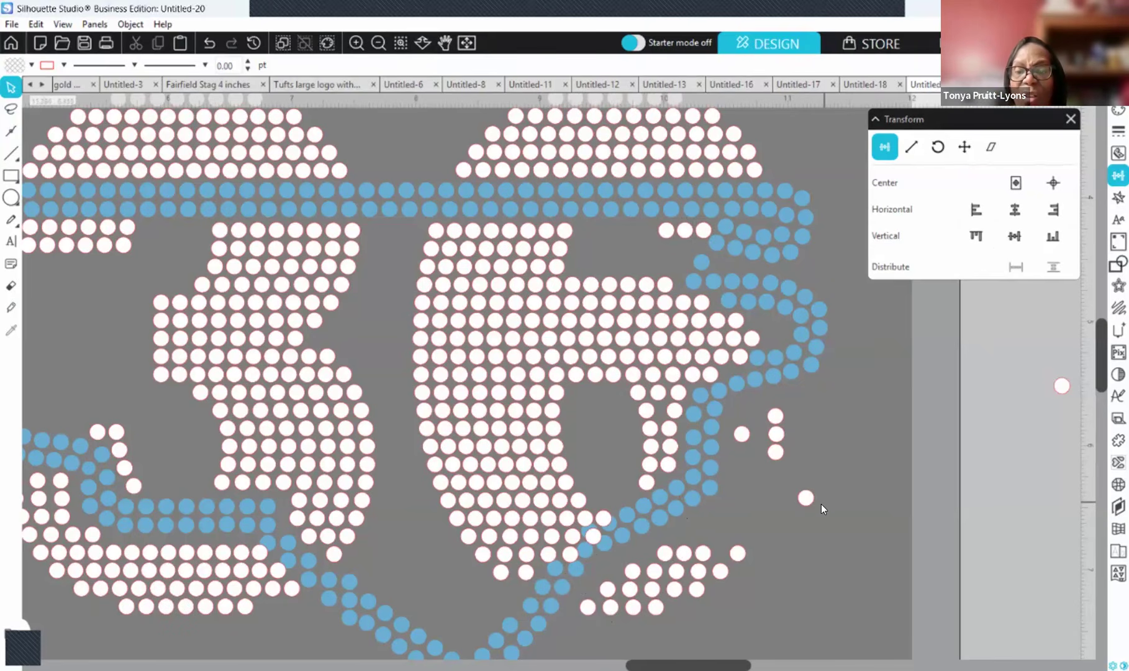
- Move the off-page stone to the left end of the second row below the outline on the 6 and duplicate it rightward
{"action": "mouse_move", "coordinate": [1064, 387]}
{"action": "left_mouse_down"}
{"action": "mouse_move", "coordinate": [573, 583]}
{"action": "mouse_move", "coordinate": [598, 567]}
{"action": "left_mouse_up"}
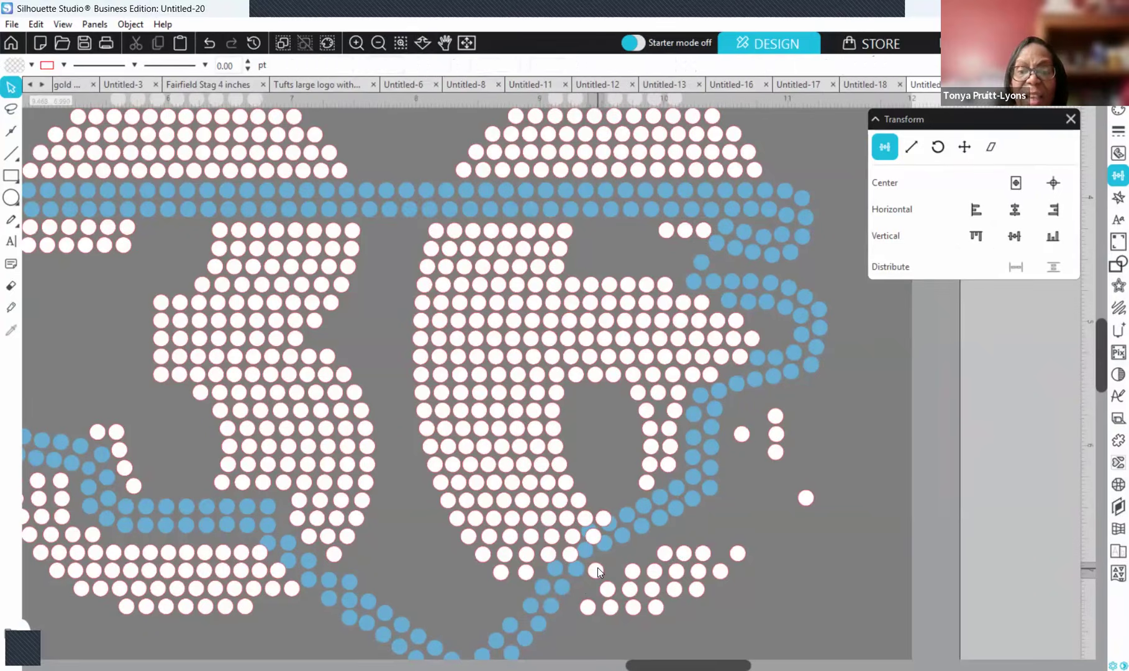
{"action": "right_click", "coordinate": [598, 570]}
{"action": "left_click", "coordinate": [667, 297]}
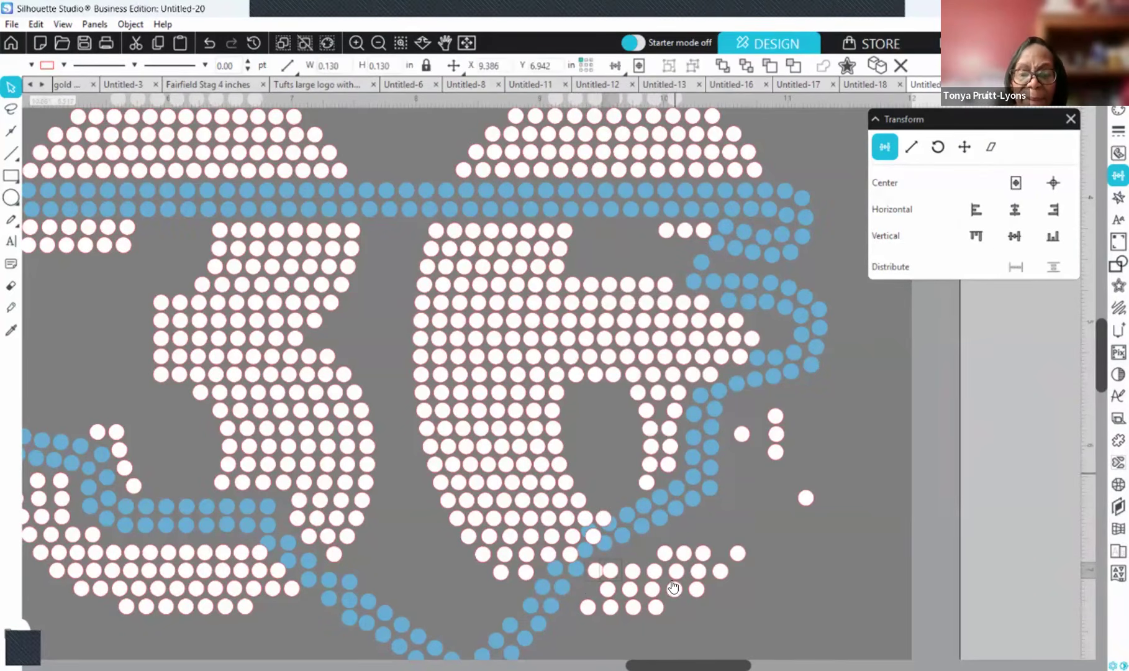
{"action": "key", "text": "Right"}
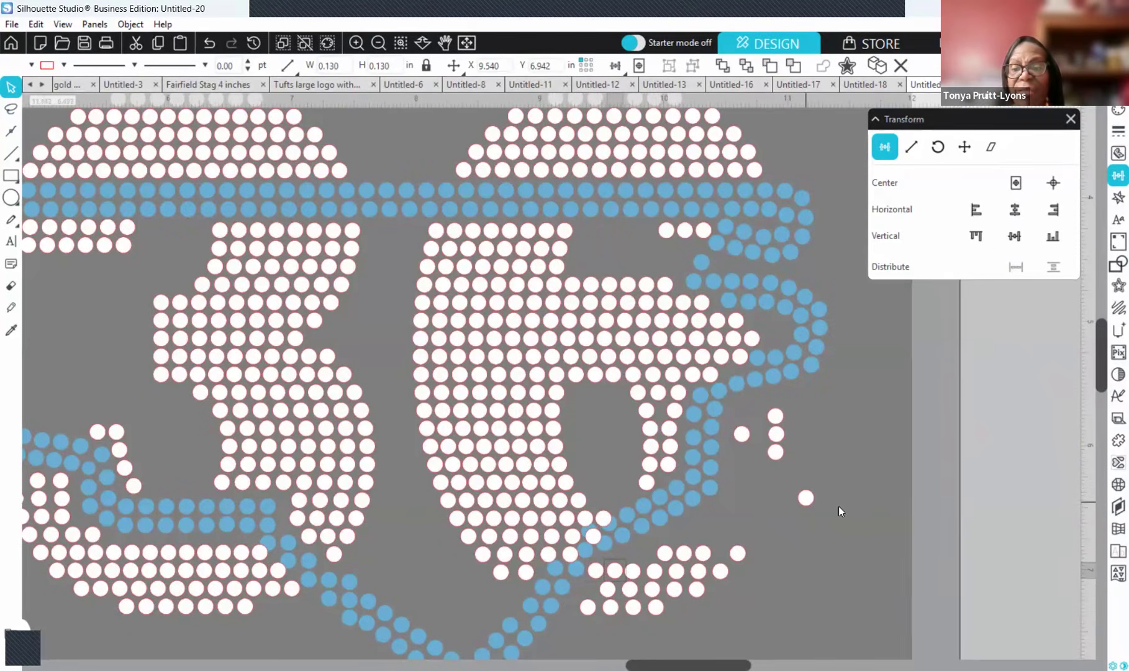
- Place the lone stone right of the 6 beside the blue outline in the third lower row and duplicate a stone into that row
{"action": "key", "text": "ctrl+z"}
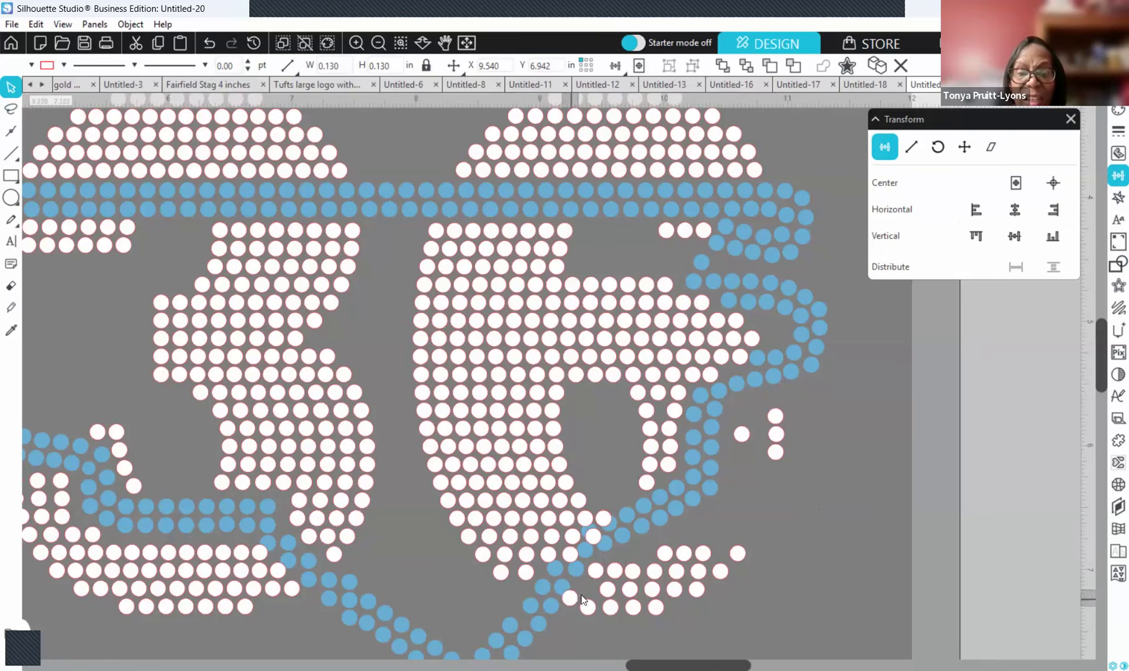
{"action": "key", "text": "ctrl+v"}
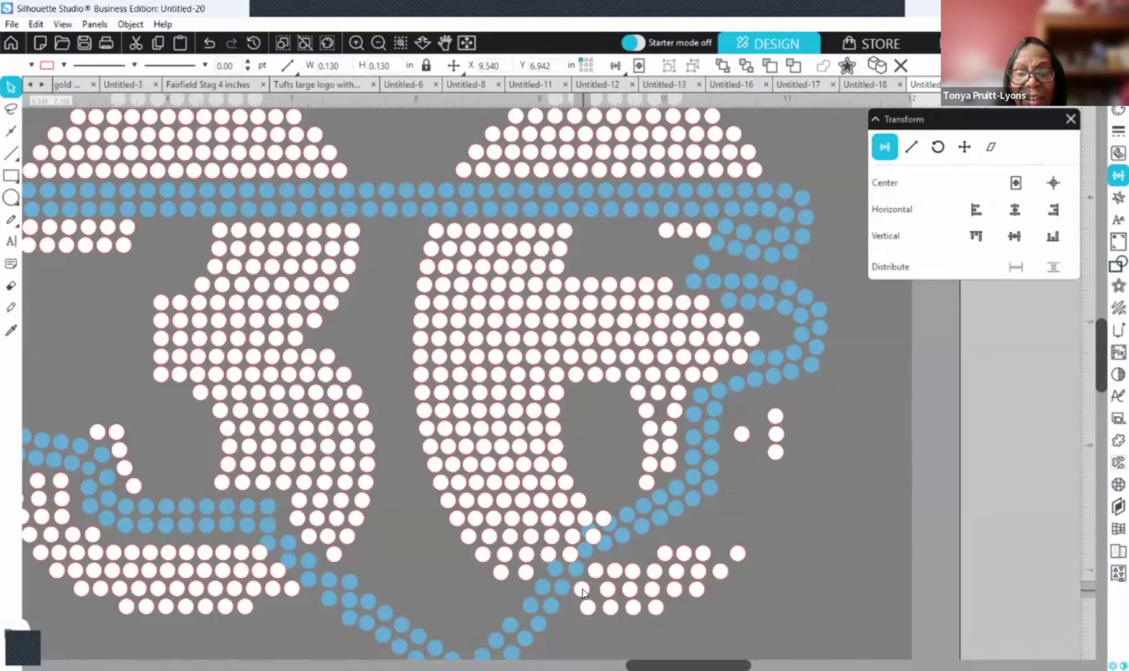
{"action": "left_click", "coordinate": [596, 593]}
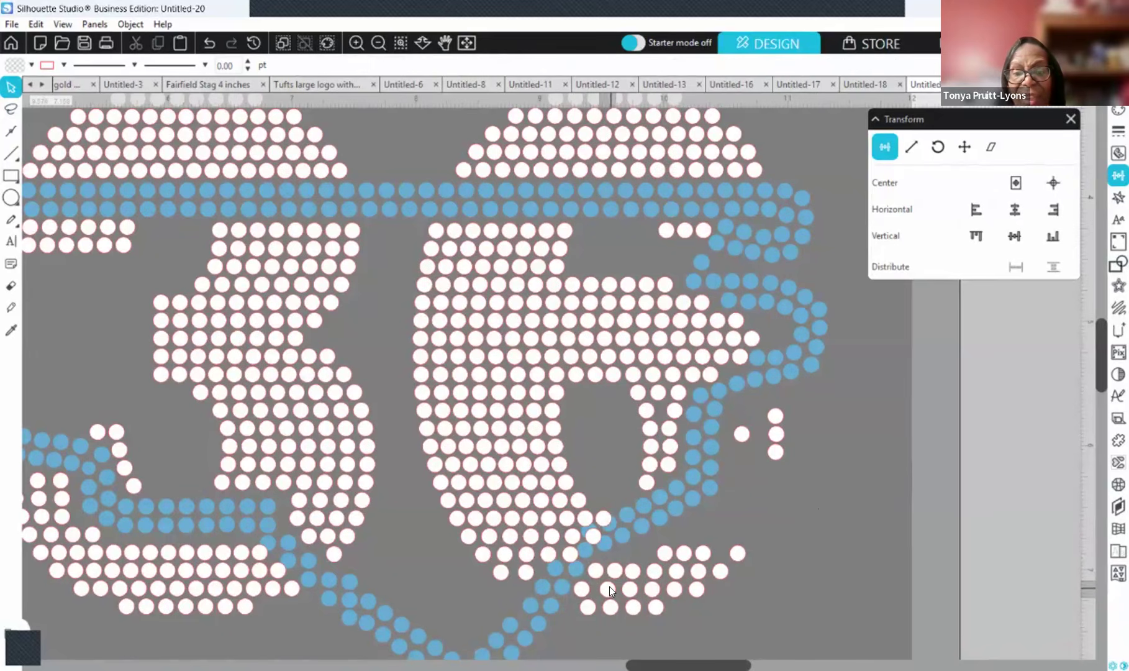
{"action": "left_click", "coordinate": [609, 589]}
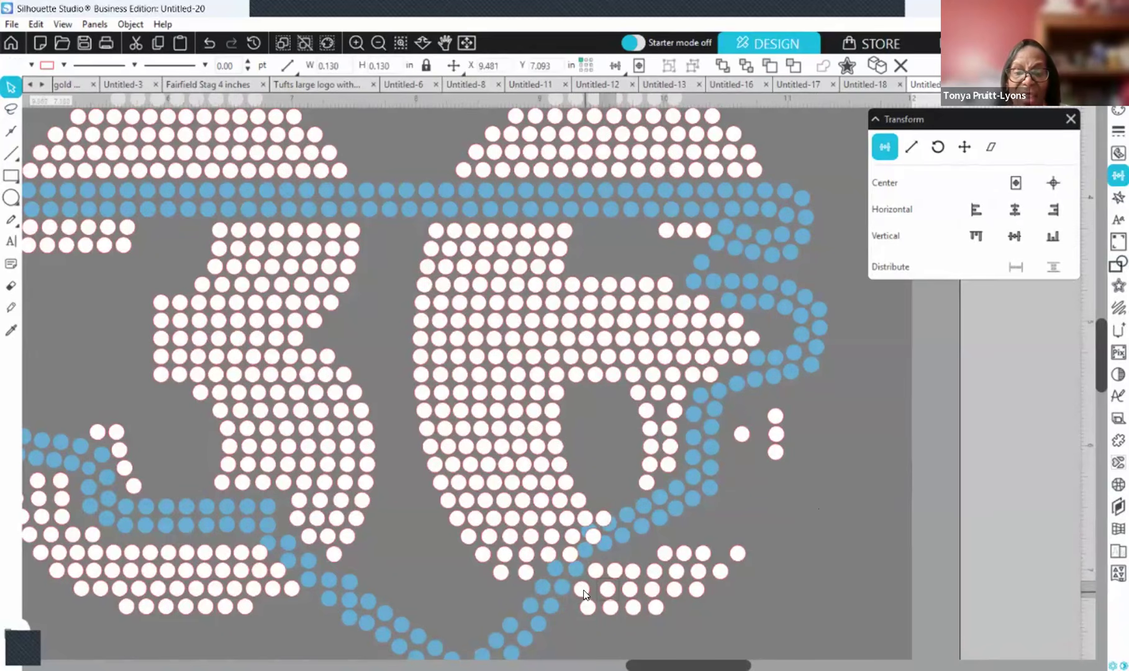
{"action": "right_click", "coordinate": [584, 593]}
{"action": "left_click", "coordinate": [660, 323]}
- Select all stones in the third row of the 6's lower section and distribute them evenly horizontally
{"action": "mouse_move", "coordinate": [597, 592]}
{"action": "left_mouse_down"}
{"action": "mouse_move", "coordinate": [697, 592]}
{"action": "mouse_move", "coordinate": [581, 588]}
{"action": "left_mouse_up"}
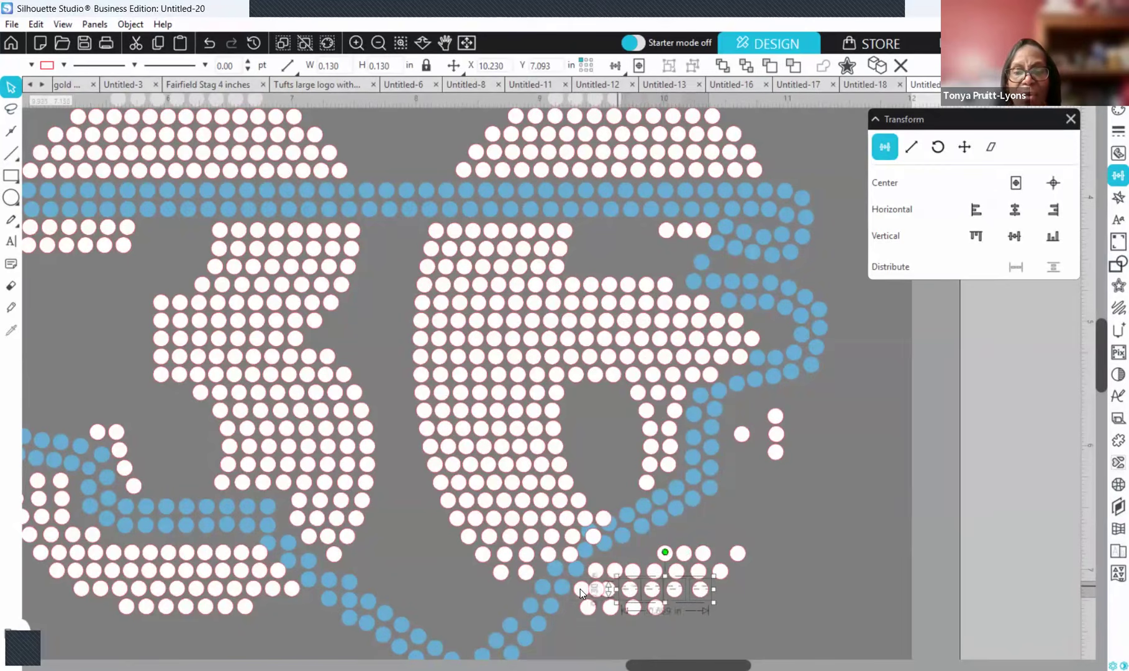
{"action": "left_click", "coordinate": [1015, 267]}
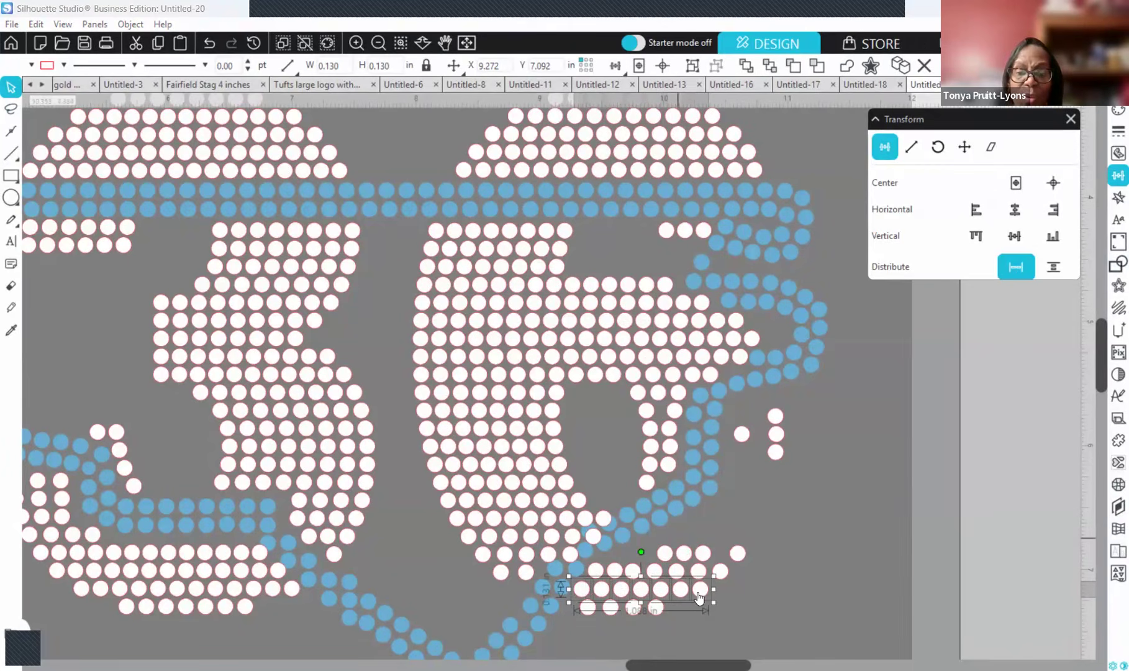
{"action": "left_click", "coordinate": [580, 628]}
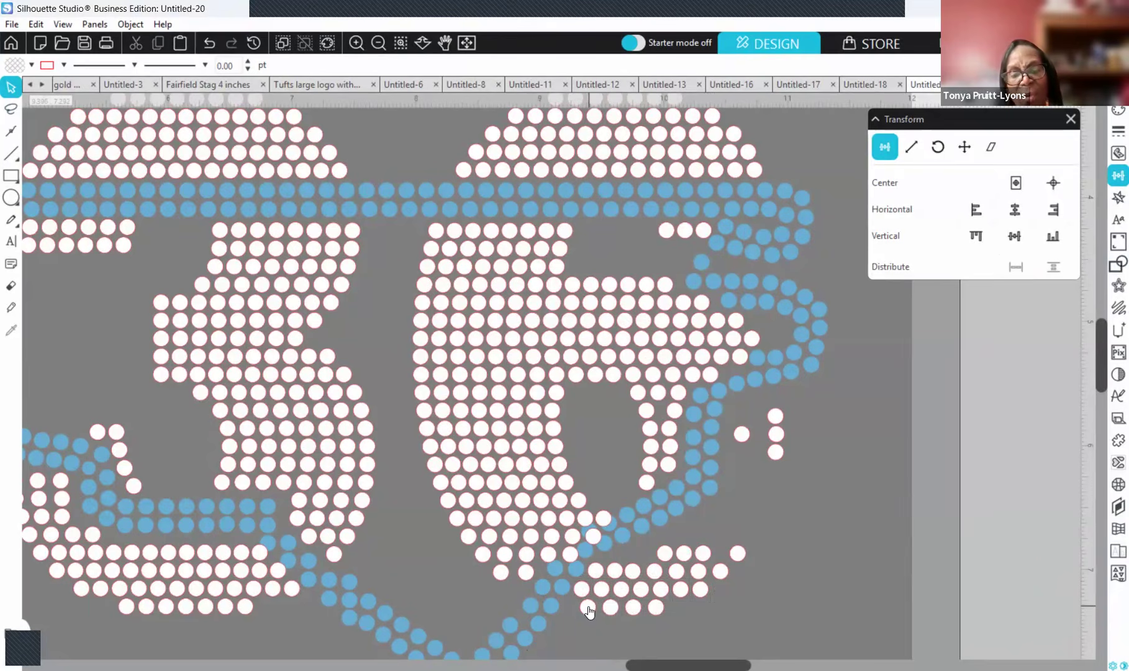
- Duplicate the leftmost stone of the 6's bottom row to the left so the row reaches the blue outline
{"action": "right_click", "coordinate": [589, 607]}
{"action": "left_click", "coordinate": [636, 335]}
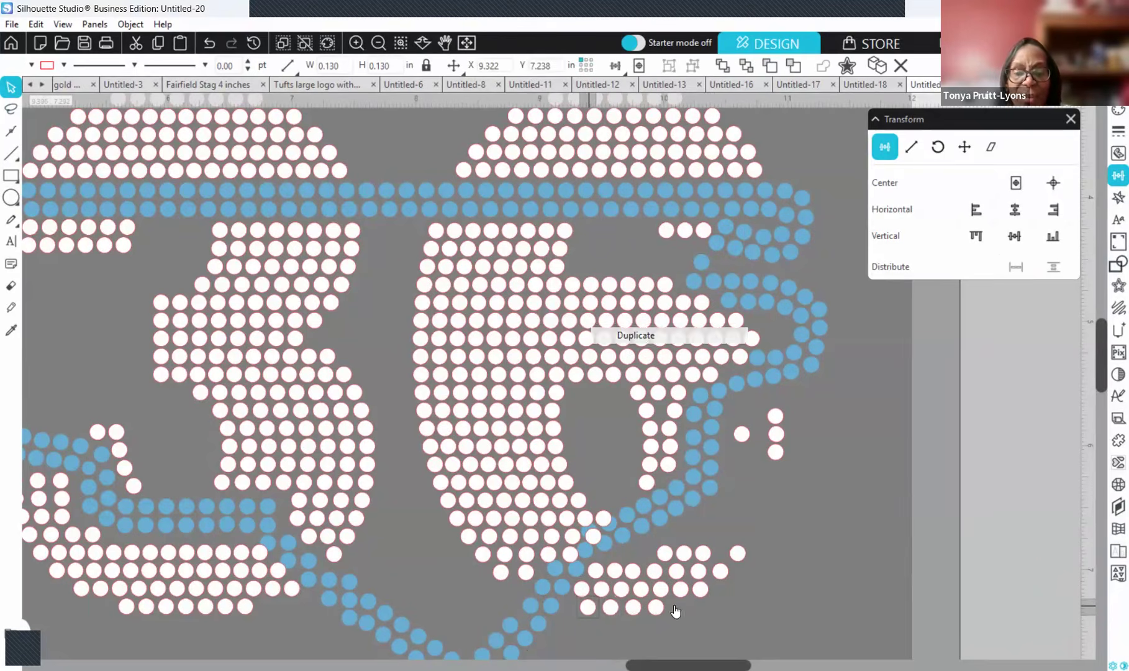
{"action": "mouse_move", "coordinate": [612, 617]}
{"action": "left_mouse_down"}
{"action": "mouse_move", "coordinate": [562, 608]}
{"action": "mouse_move", "coordinate": [572, 608]}
{"action": "left_mouse_up"}
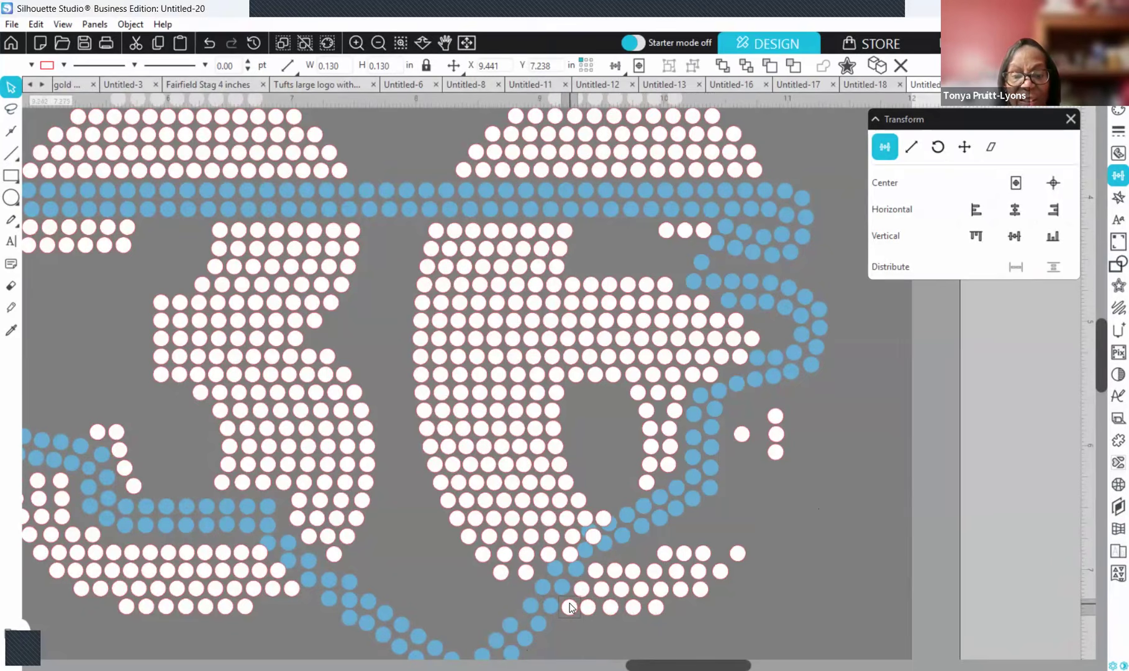
{"action": "left_click", "coordinate": [681, 611]}
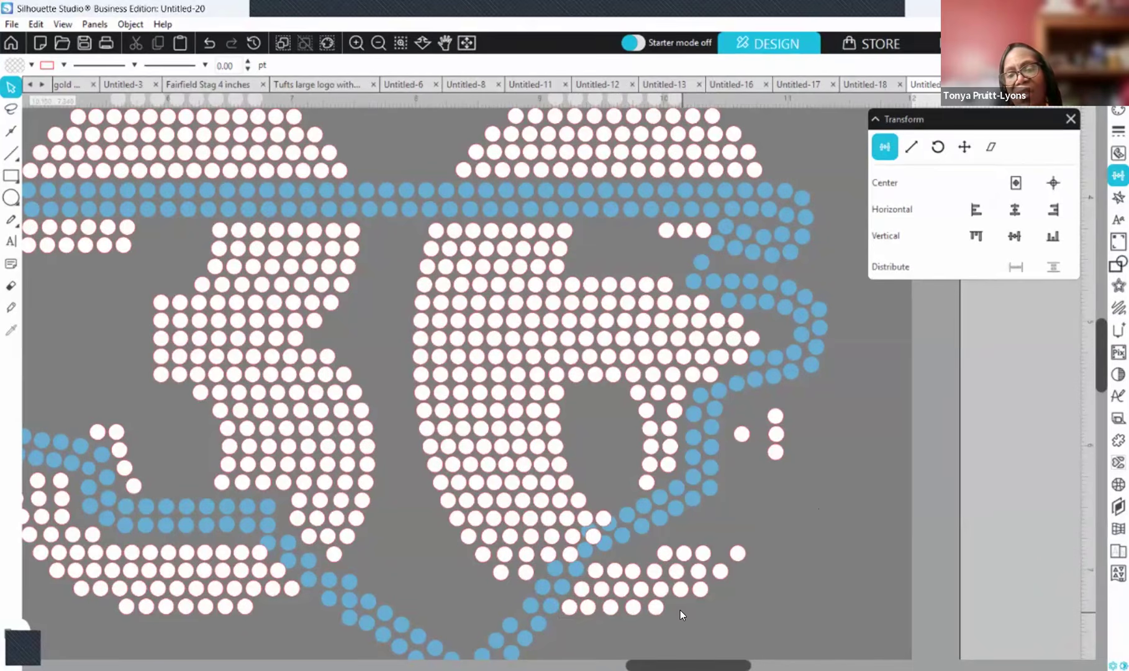
- Select the full bottom row of stones on the 6 and distribute them evenly horizontally
{"action": "left_click_drag", "start_coordinate": [680, 609], "coordinate": [578, 614]}
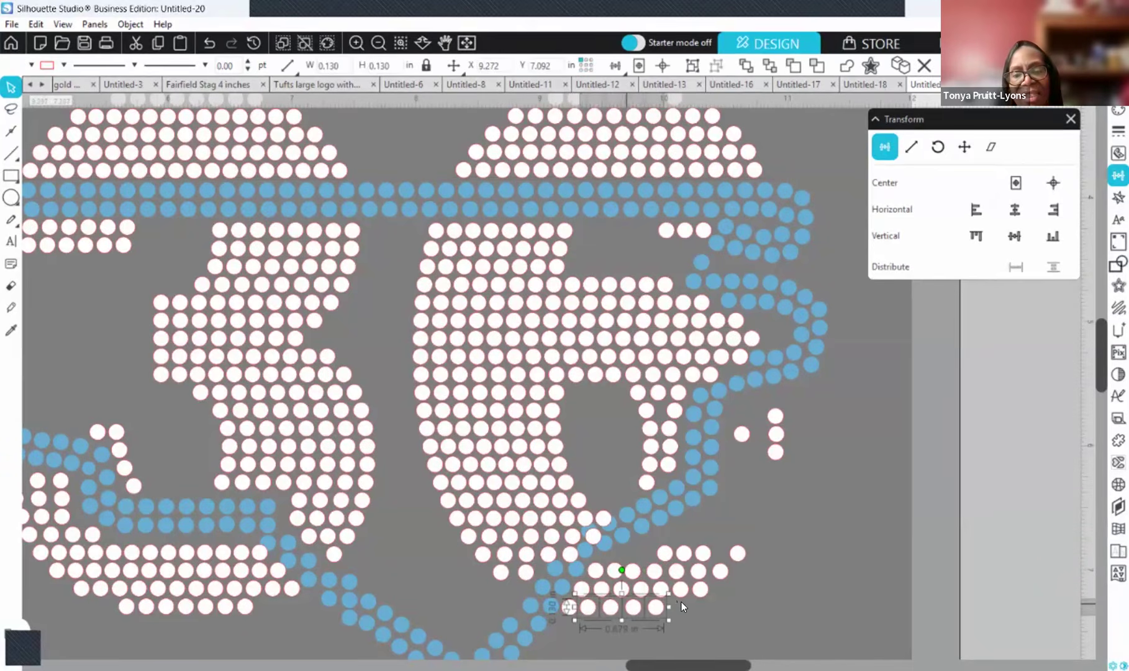
{"action": "left_click", "coordinate": [680, 604]}
{"action": "left_click_drag", "start_coordinate": [681, 603], "coordinate": [572, 613]}
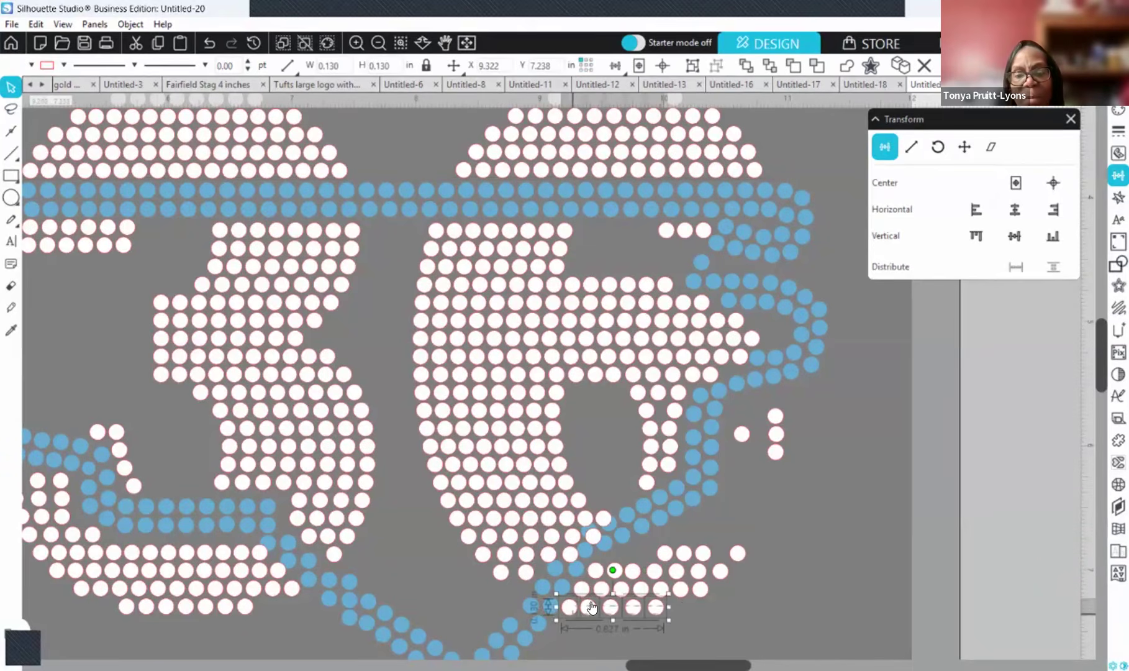
{"action": "left_click", "coordinate": [1015, 267]}
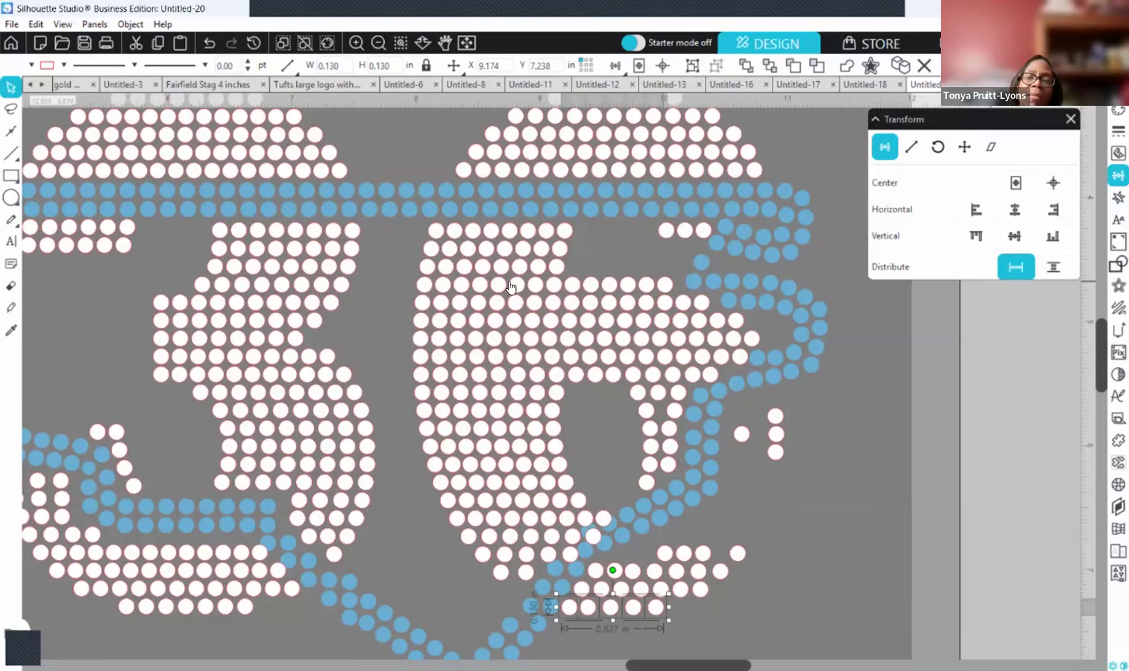
{"action": "left_click", "coordinate": [789, 507]}
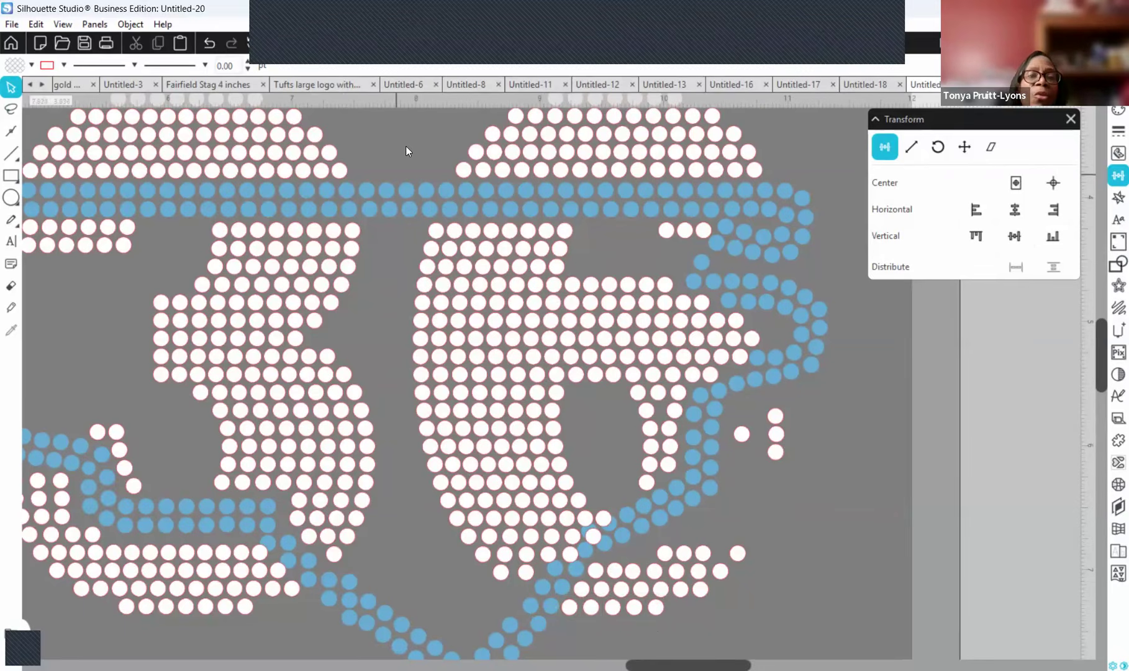
{"action": "left_click", "coordinate": [361, 50]}
{"action": "left_click", "coordinate": [382, 53]}
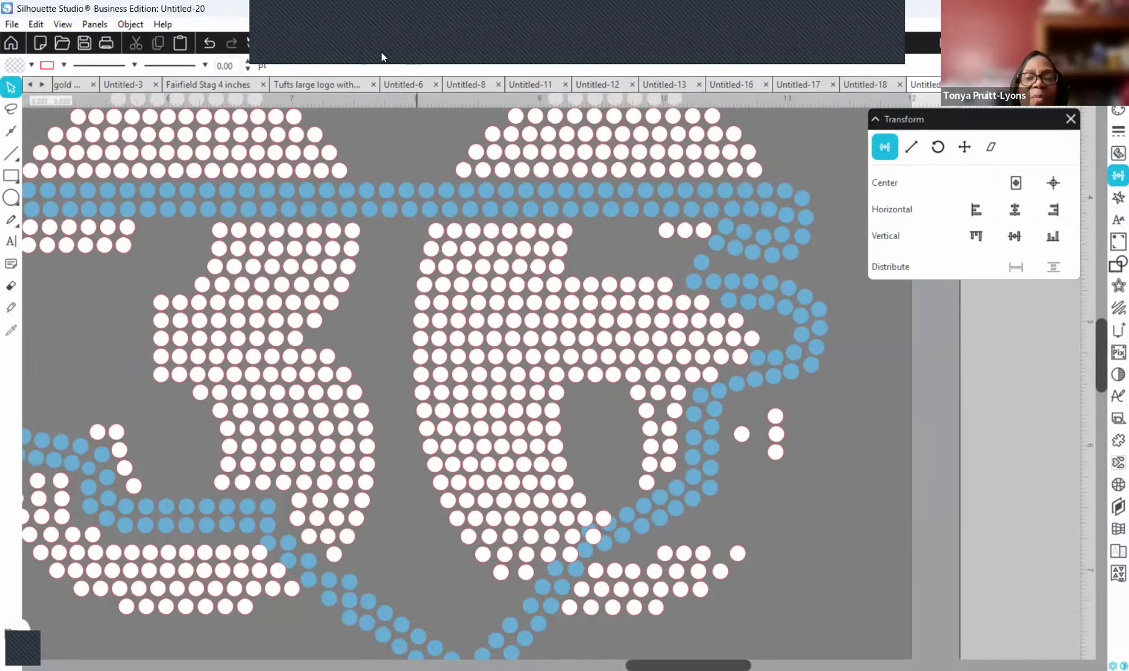
{"action": "left_click", "coordinate": [381, 54]}
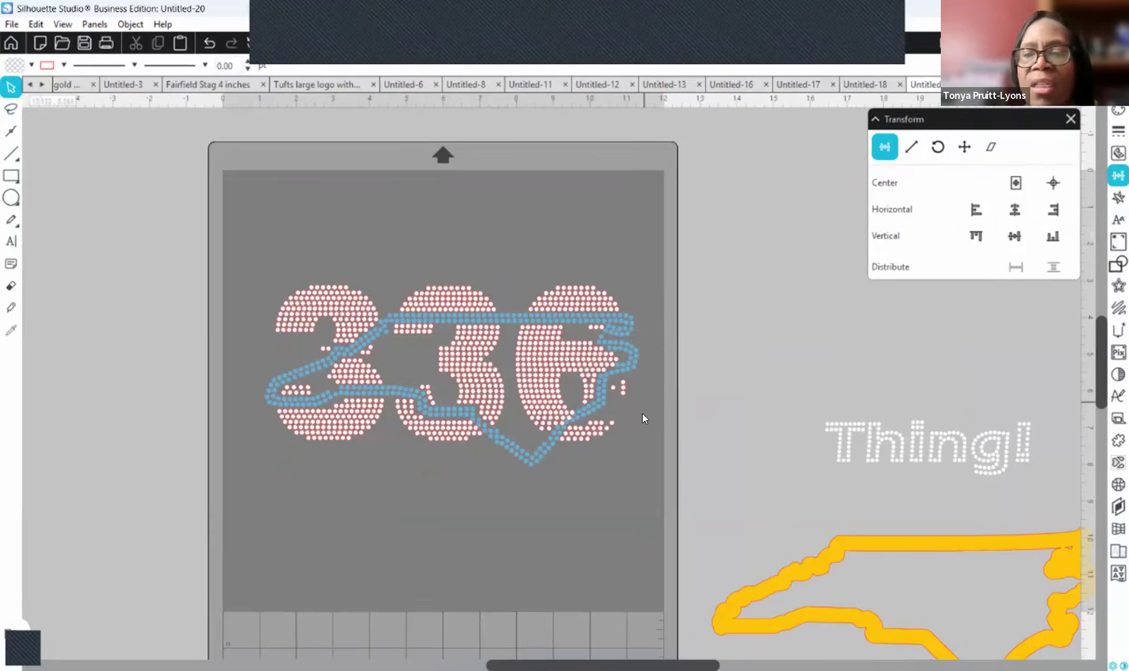
- Add the text "336" in the empty area left of the page and set its font to Rockwell Extra Bold
{"action": "scroll", "coordinate": [632, 485], "scroll_direction": "down", "scroll_amount": 1}
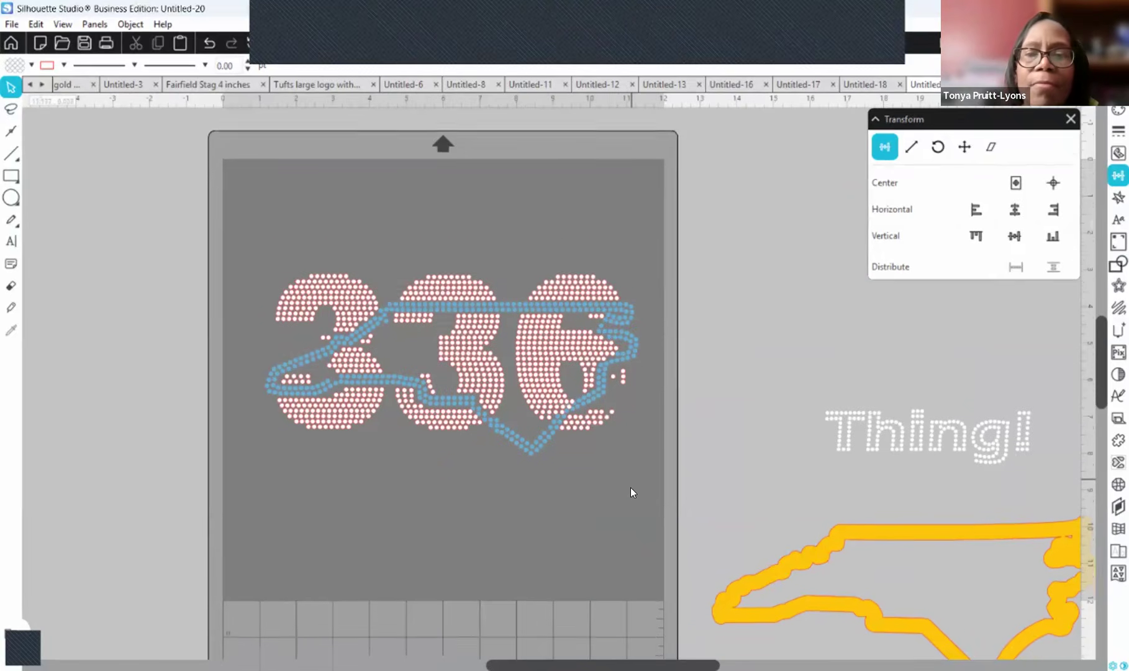
{"action": "scroll", "coordinate": [631, 487], "scroll_direction": "down", "scroll_amount": 2}
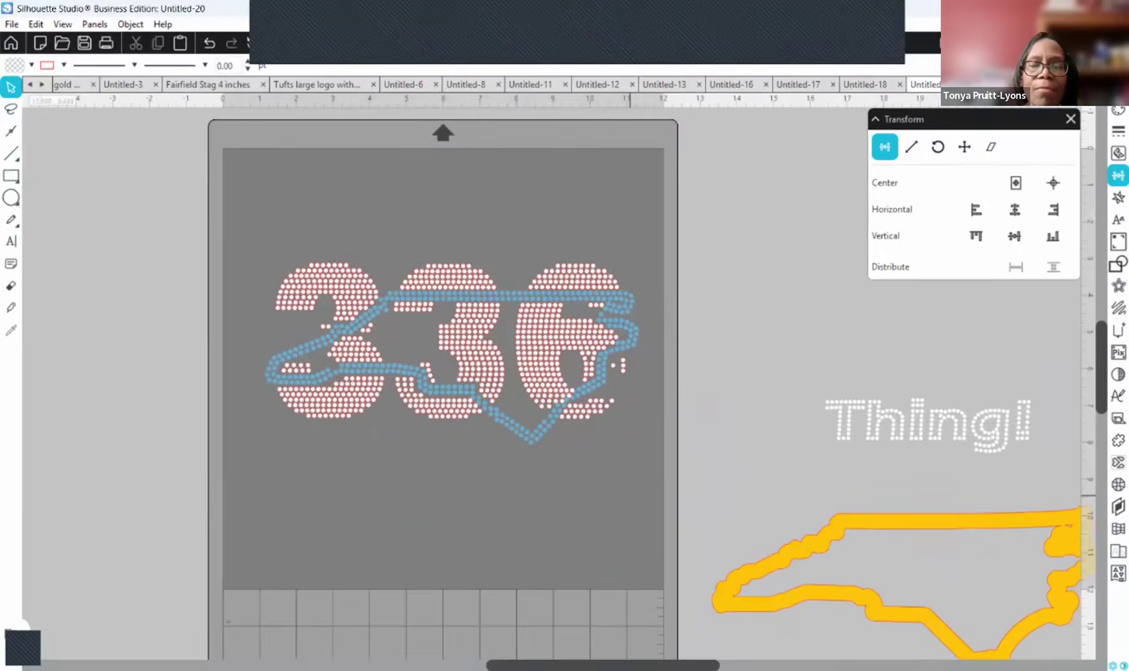
{"action": "scroll", "coordinate": [632, 487], "scroll_direction": "right", "scroll_amount": 10}
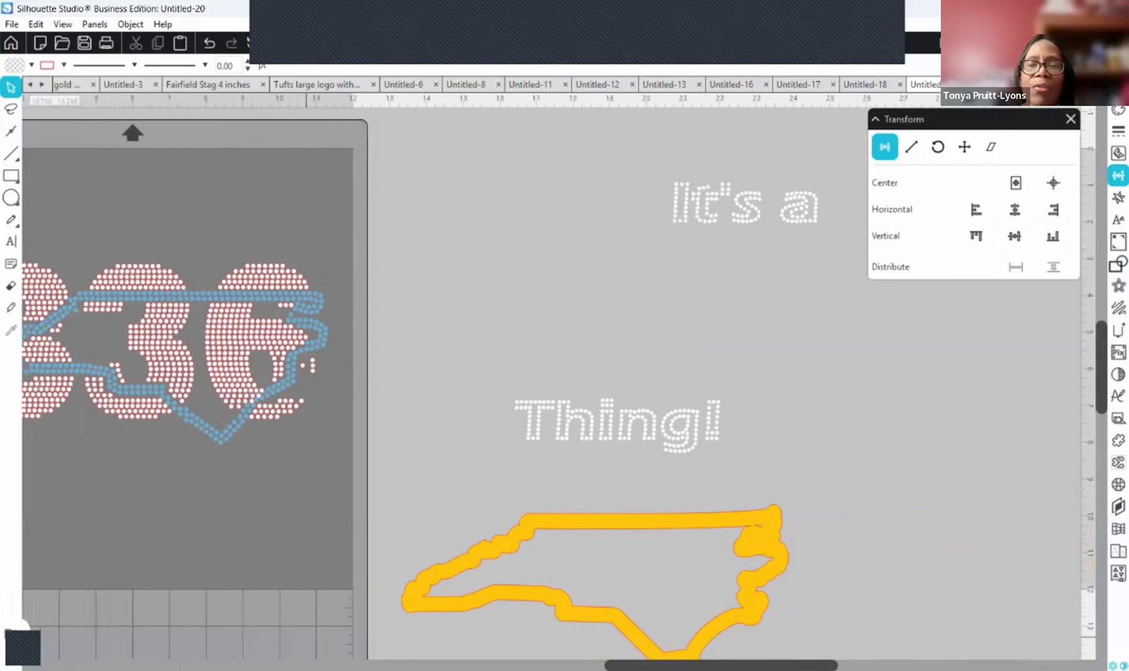
{"action": "scroll", "coordinate": [553, 385], "scroll_direction": "left", "scroll_amount": 12}
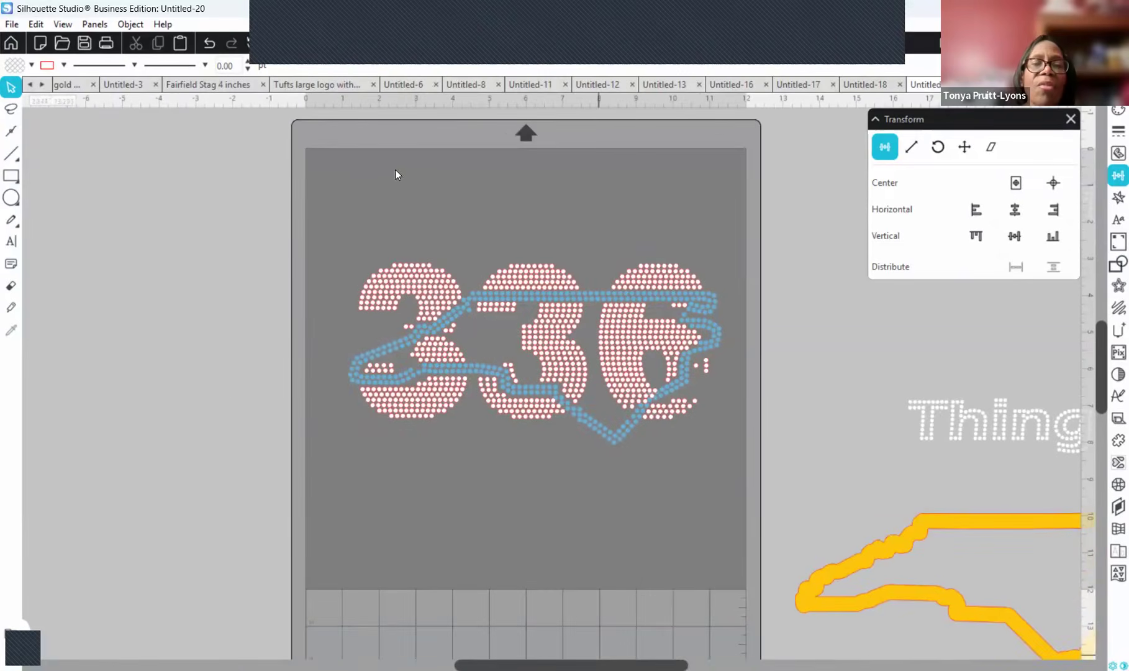
{"action": "left_click", "coordinate": [421, 276]}
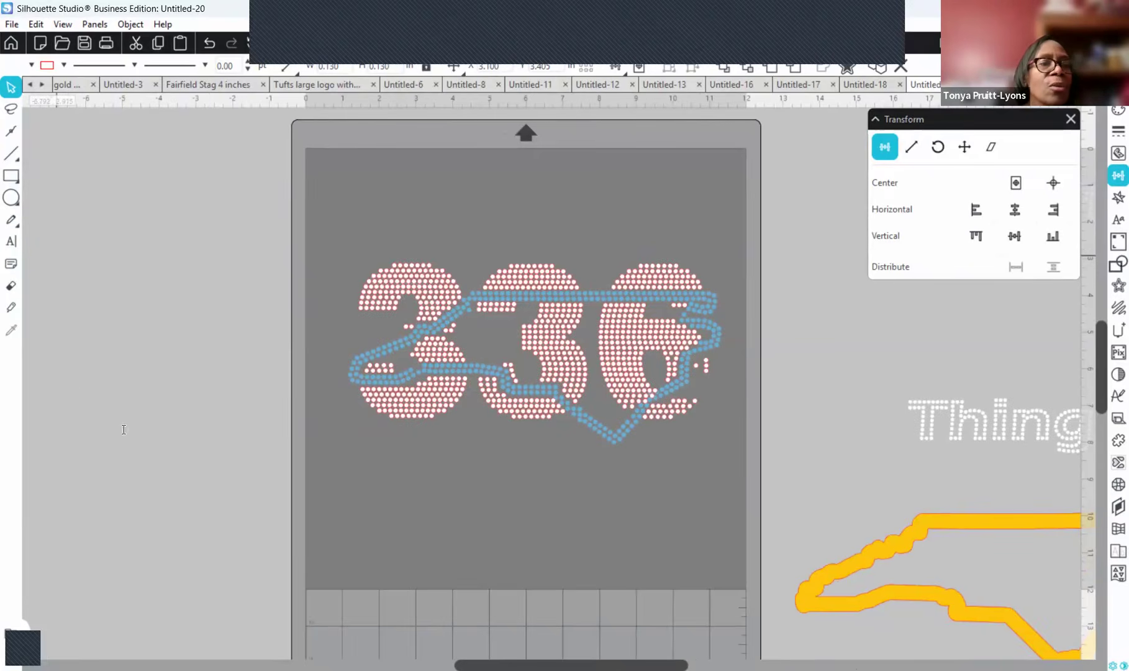
{"action": "left_click", "coordinate": [114, 382]}
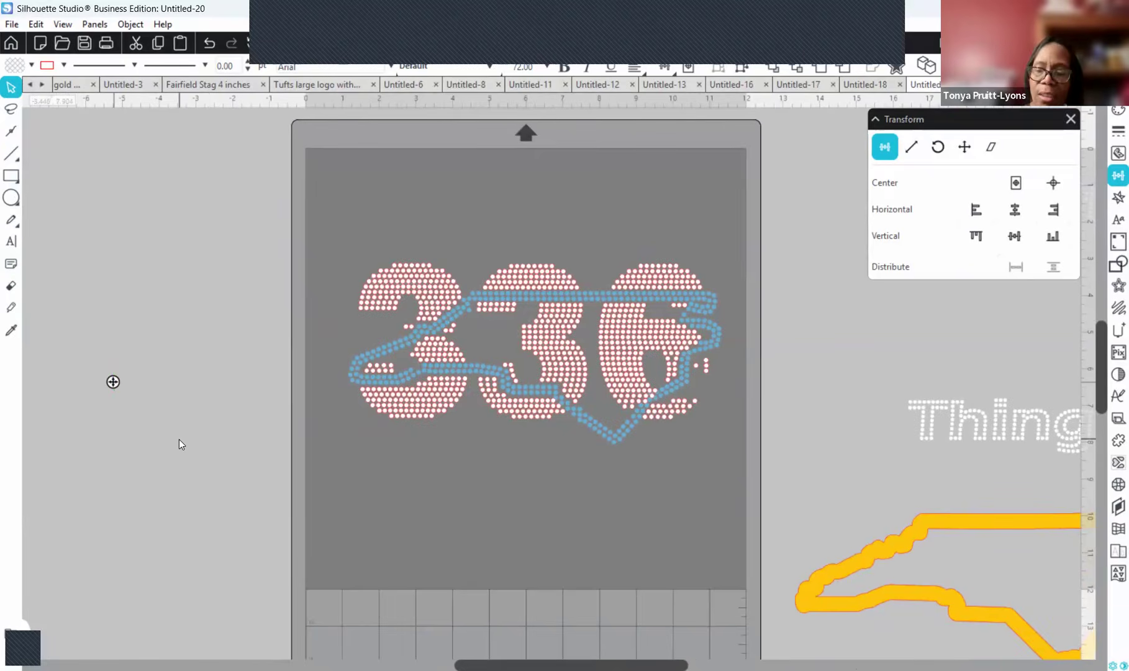
{"action": "type", "text": "336"}
{"action": "left_click", "coordinate": [165, 373]}
{"action": "left_click", "coordinate": [1118, 220]}
{"action": "left_click", "coordinate": [988, 317]}
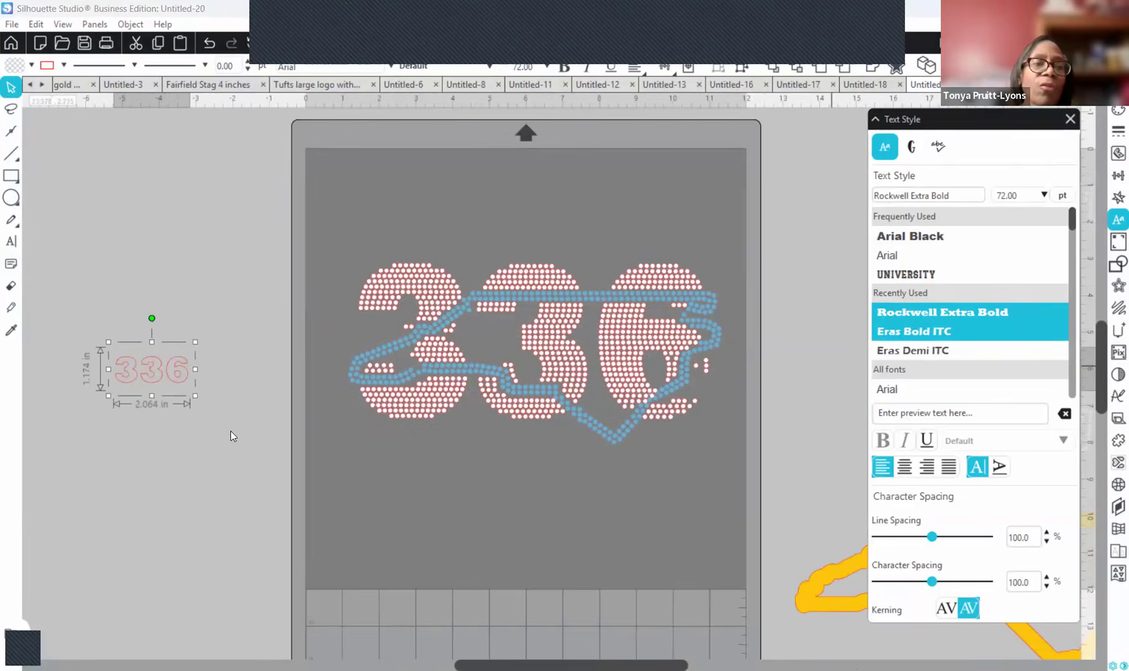
- Enlarge the 336 text to about 5.7 in wide and fill it with red (ED242B)
{"action": "left_click", "coordinate": [179, 378]}
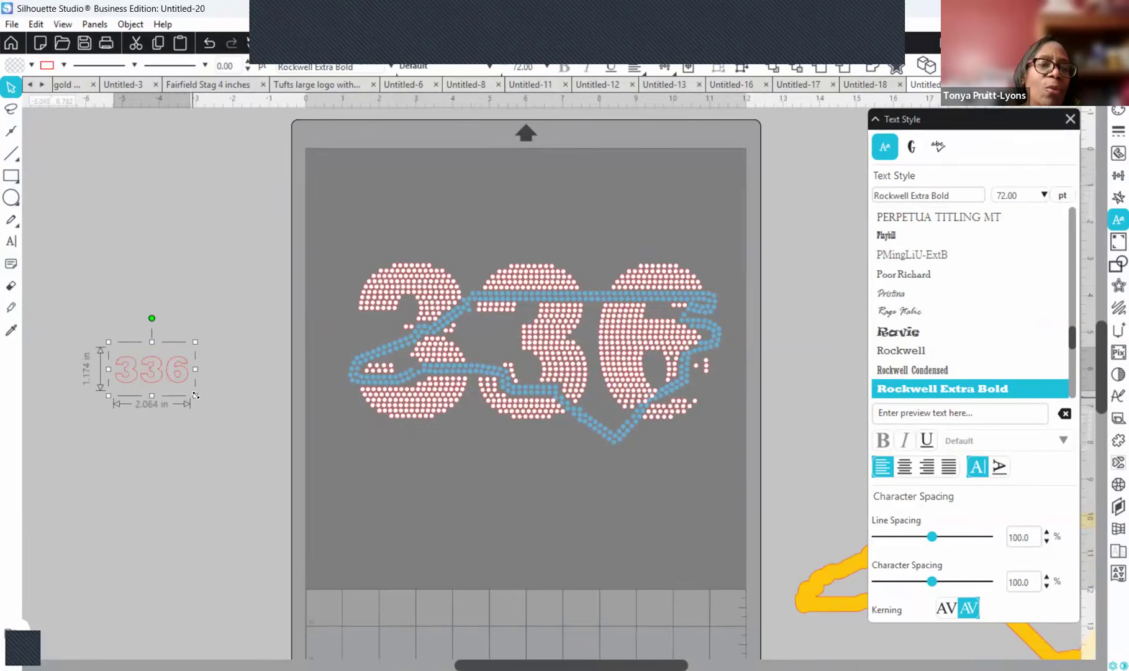
{"action": "left_click_drag", "start_coordinate": [281, 531], "coordinate": [264, 495]}
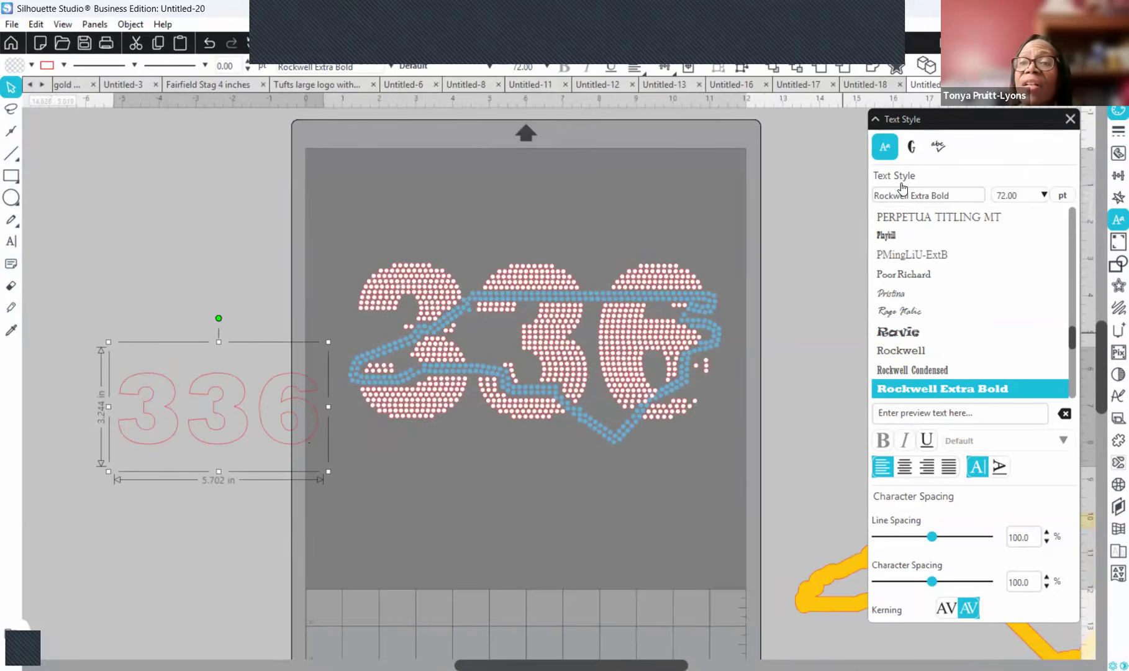
{"action": "left_click", "coordinate": [891, 260]}
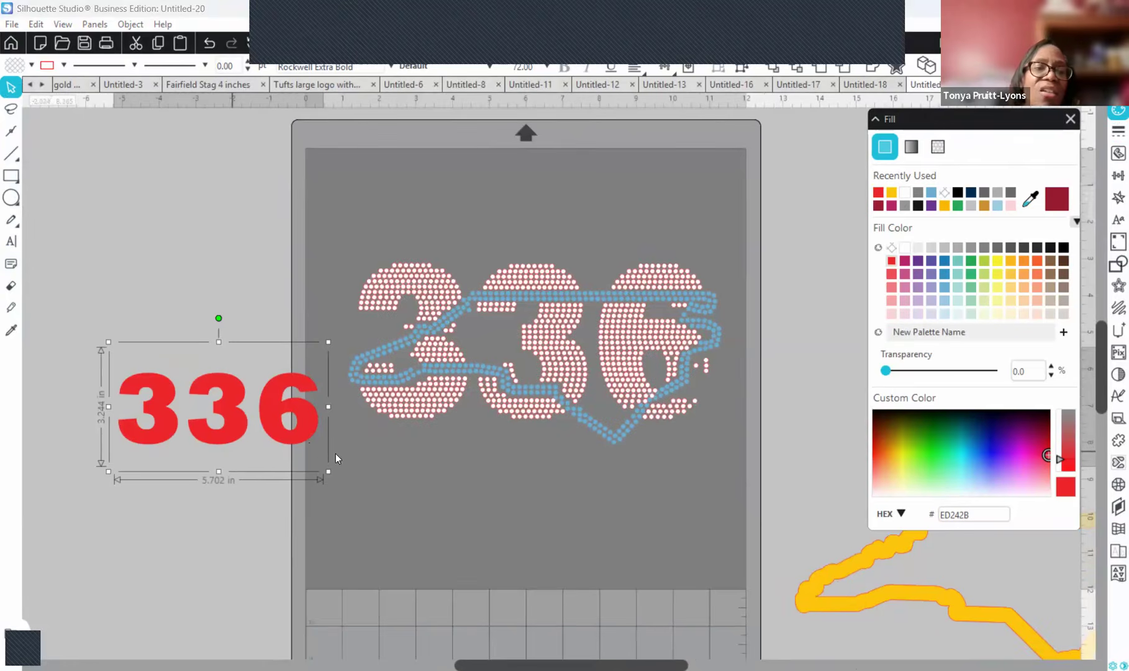
- Enlarge the red 336 text to about 11.4 in wide and position it over the rhinestone numbers
{"action": "left_click_drag", "start_coordinate": [327, 471], "coordinate": [538, 591]}
{"action": "left_click_drag", "start_coordinate": [465, 516], "coordinate": [642, 388]}
{"action": "left_click_drag", "start_coordinate": [510, 452], "coordinate": [506, 472]}
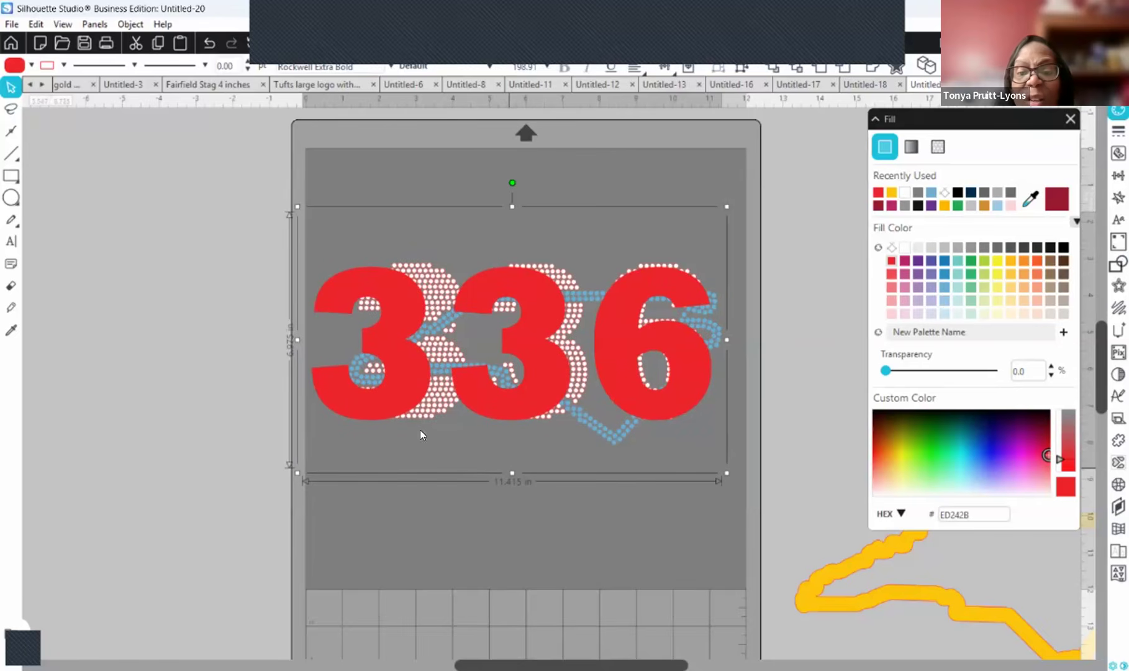
- Narrow the red 336 text to about 10 in wide and stretch it slightly upward to match the rhinestone numbers
{"action": "left_click_drag", "start_coordinate": [298, 337], "coordinate": [340, 339]}
{"action": "left_click_drag", "start_coordinate": [723, 336], "coordinate": [715, 332]}
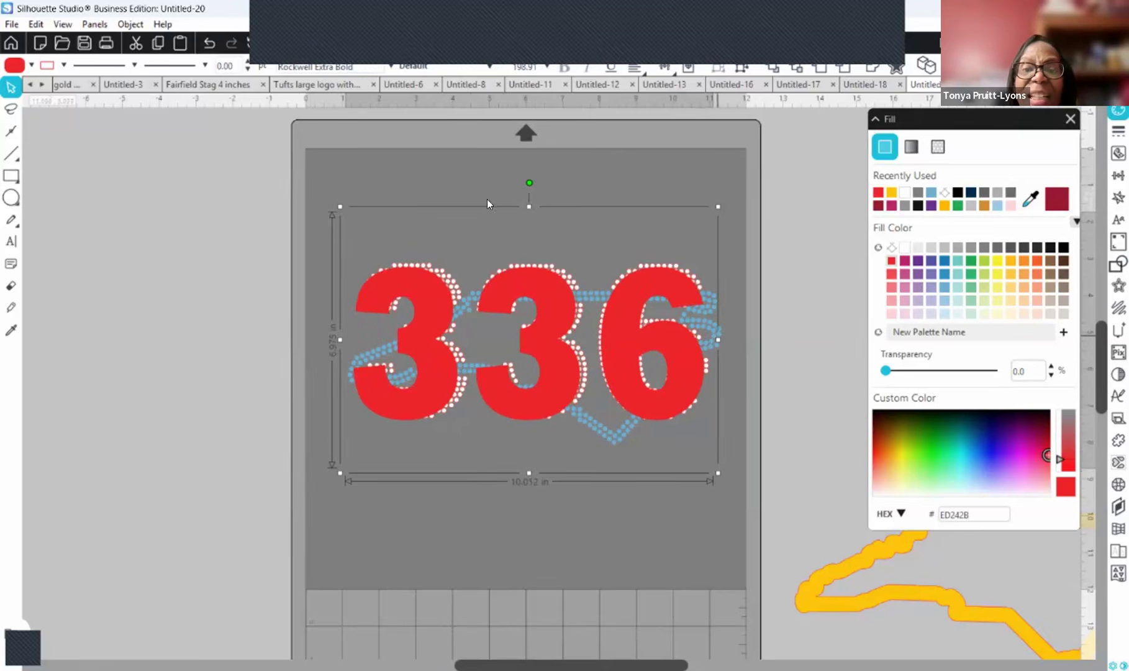
{"action": "left_click_drag", "start_coordinate": [527, 199], "coordinate": [527, 196]}
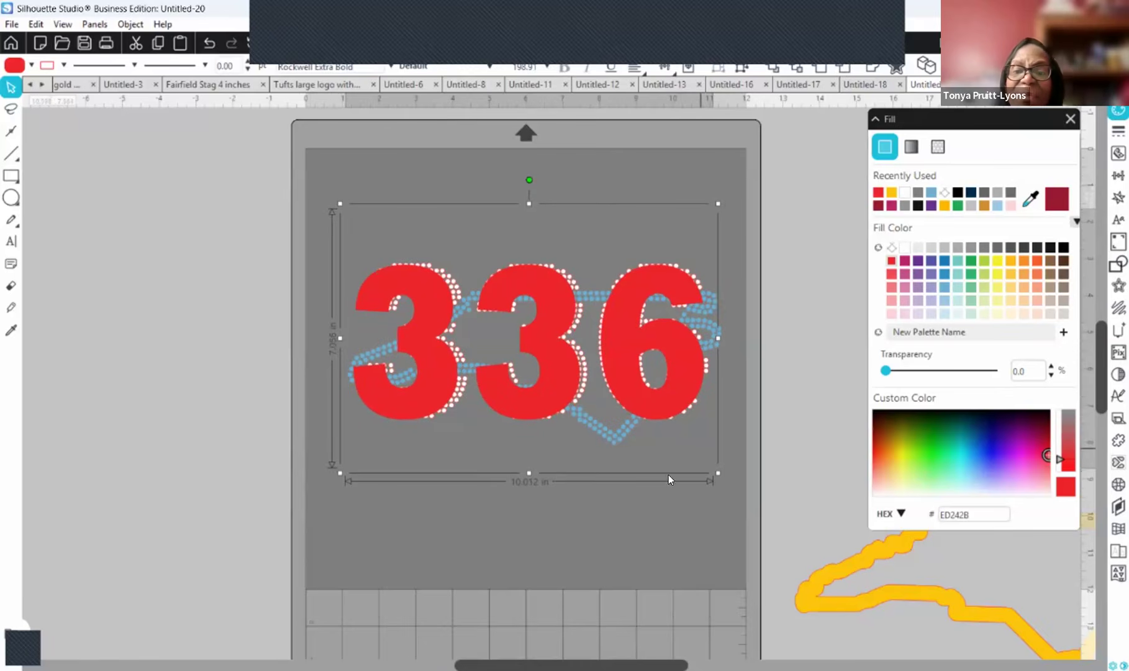
- Shift the red 336 text slightly right over the rhinestones and trim its width to about 9.99 in
{"action": "left_click_drag", "start_coordinate": [396, 410], "coordinate": [401, 409]}
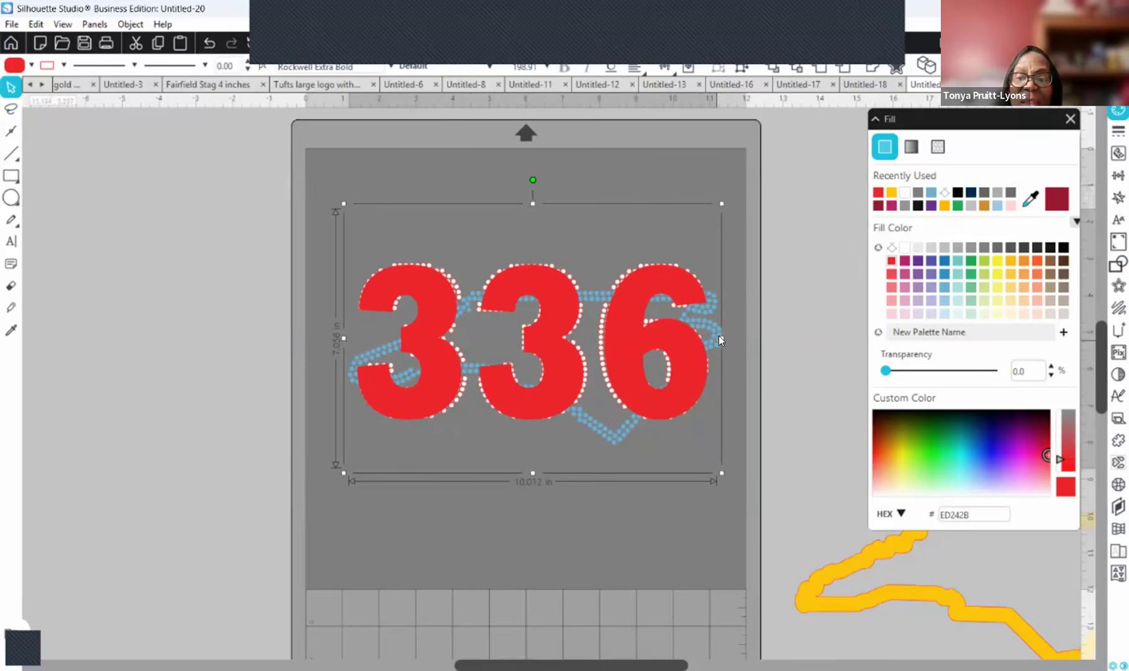
{"action": "left_click_drag", "start_coordinate": [719, 336], "coordinate": [719, 336]}
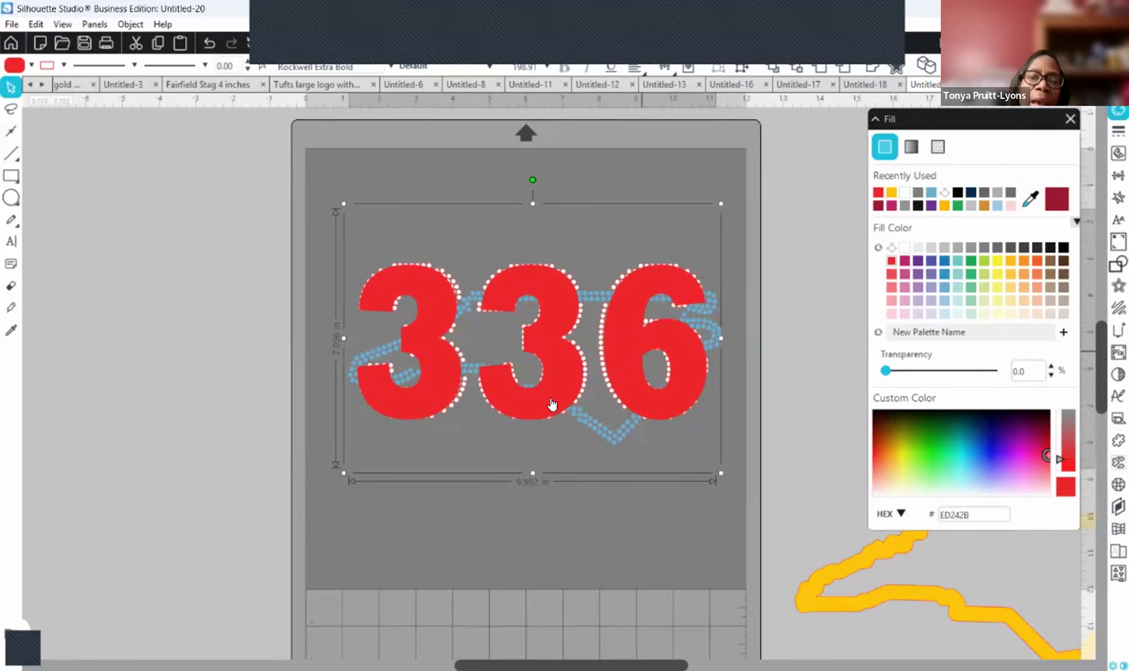
{"action": "key", "text": "Right"}
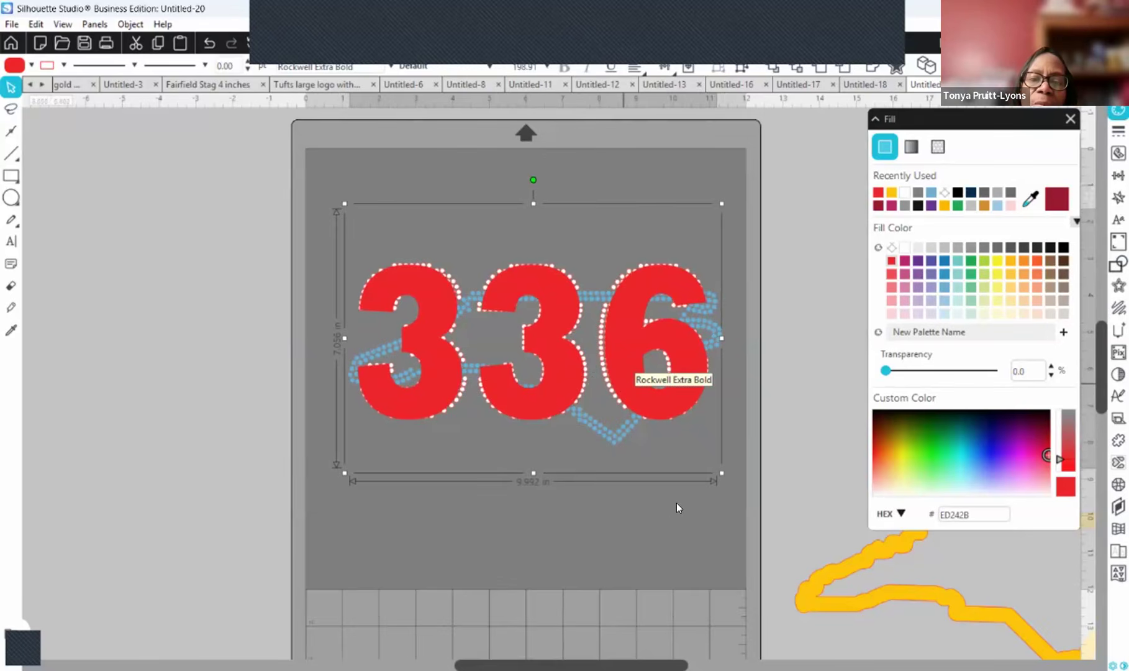
- Widen the red 6 to about 2.9 in by extending its left side over the rhinestones
{"action": "left_click", "coordinate": [603, 538]}
{"action": "left_click", "coordinate": [616, 340]}
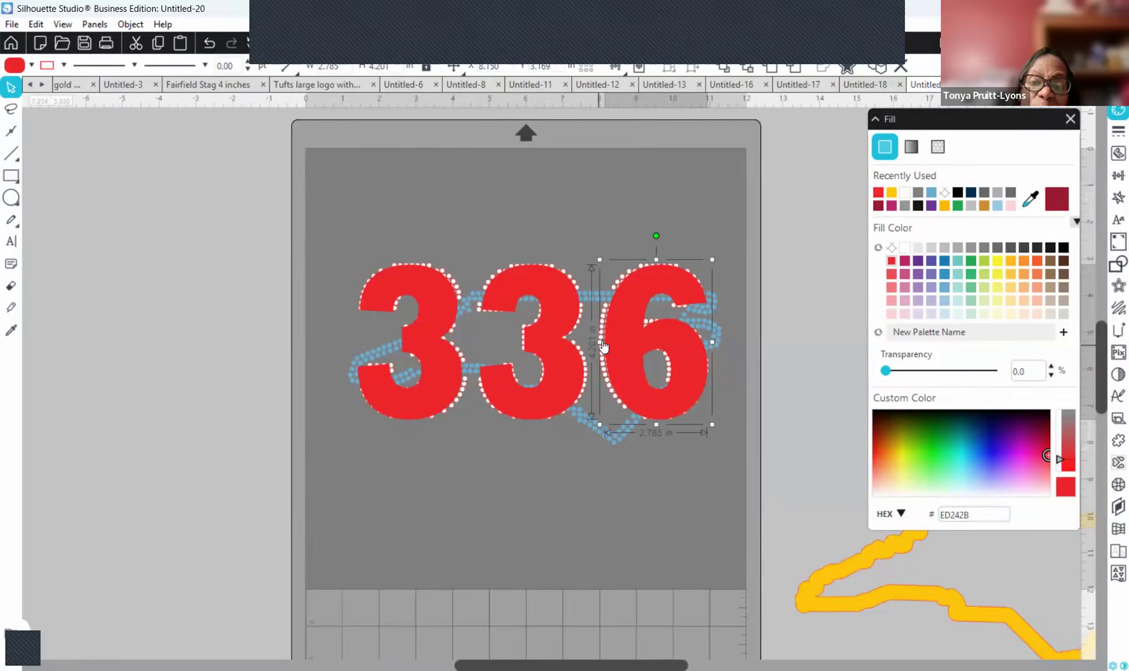
{"action": "left_click_drag", "start_coordinate": [595, 339], "coordinate": [597, 342]}
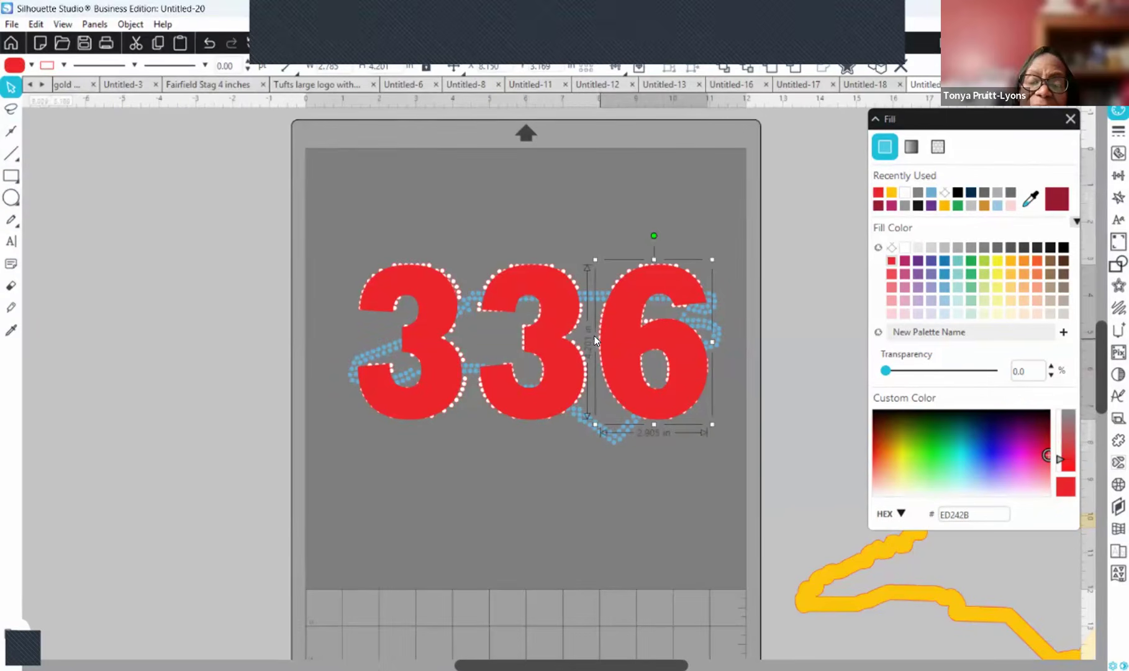
{"action": "left_click", "coordinate": [594, 477]}
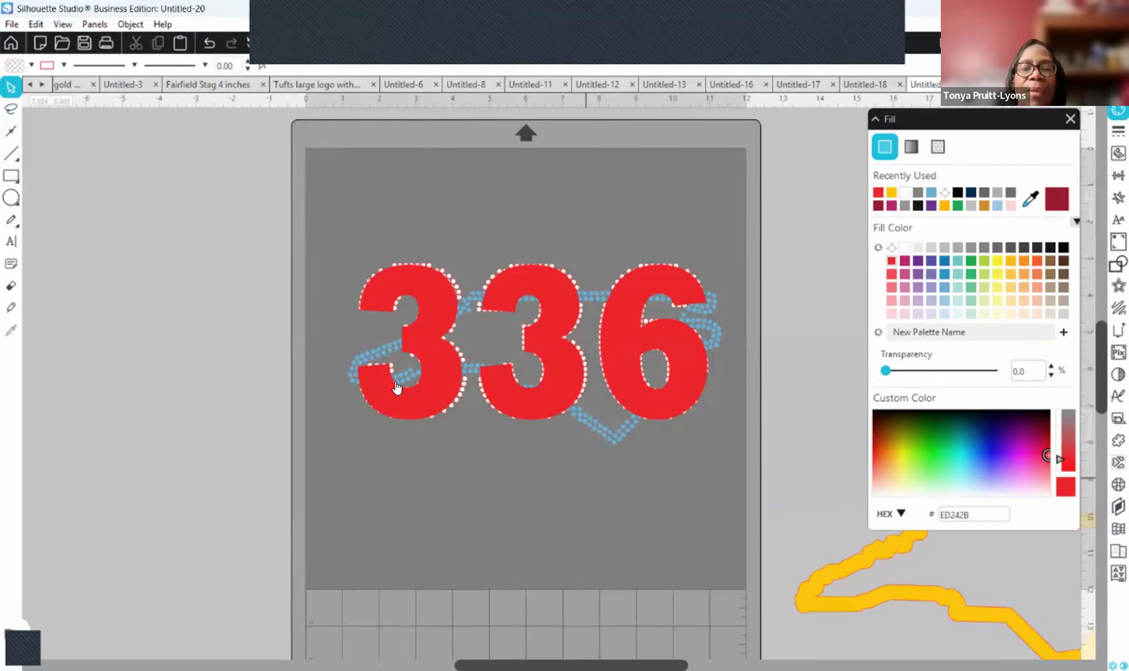
- Group the three red digits and send the group to the back, behind the rhinestones
{"action": "left_click", "coordinate": [443, 384]}
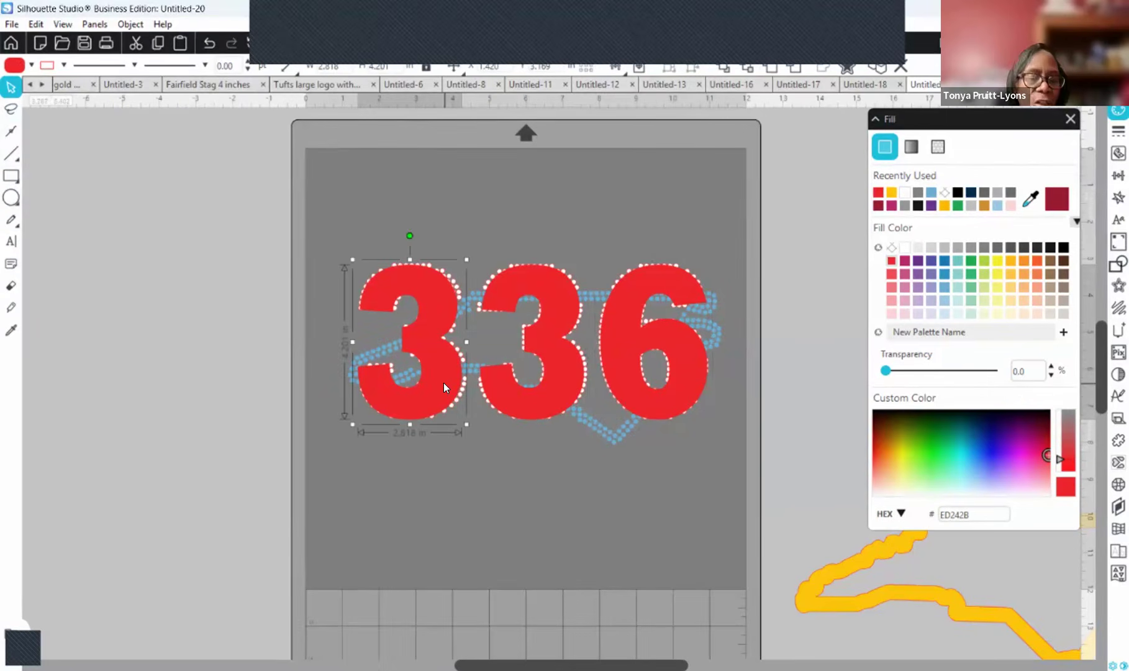
{"action": "left_click", "coordinate": [624, 388], "text": "shift"}
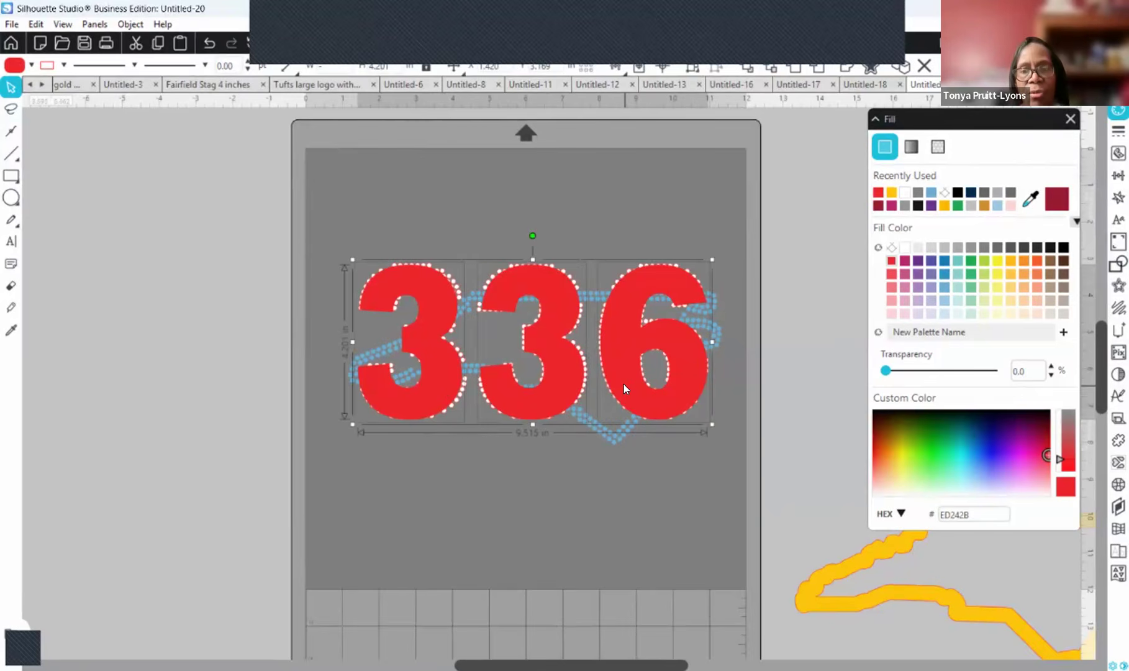
{"action": "right_click", "coordinate": [624, 384]}
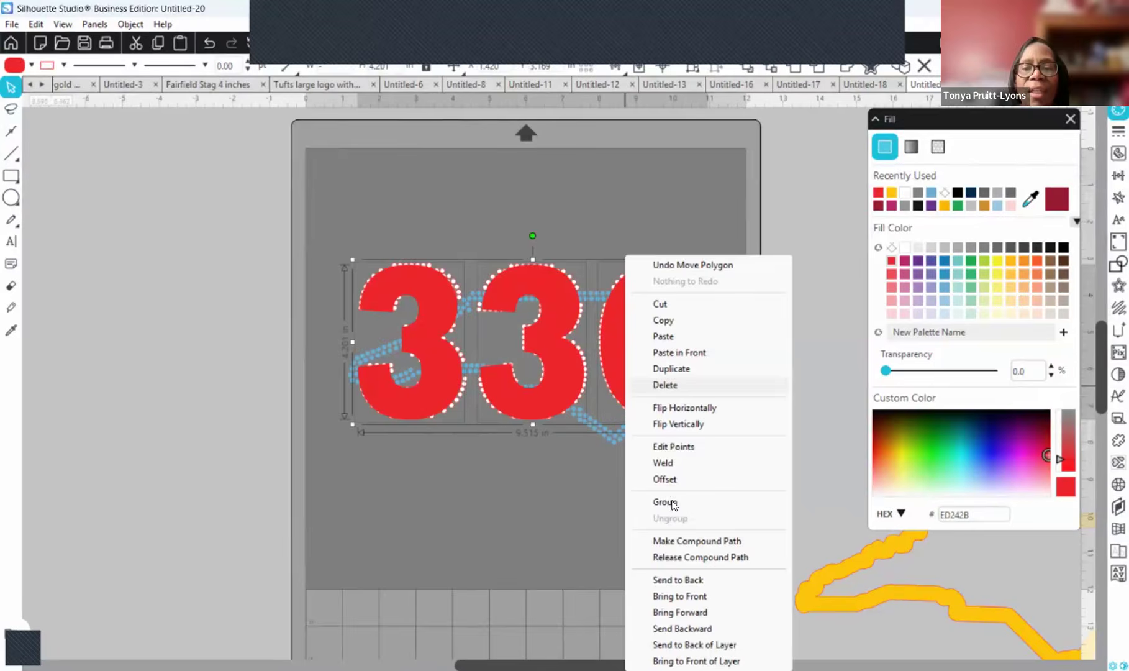
{"action": "left_click", "coordinate": [674, 504]}
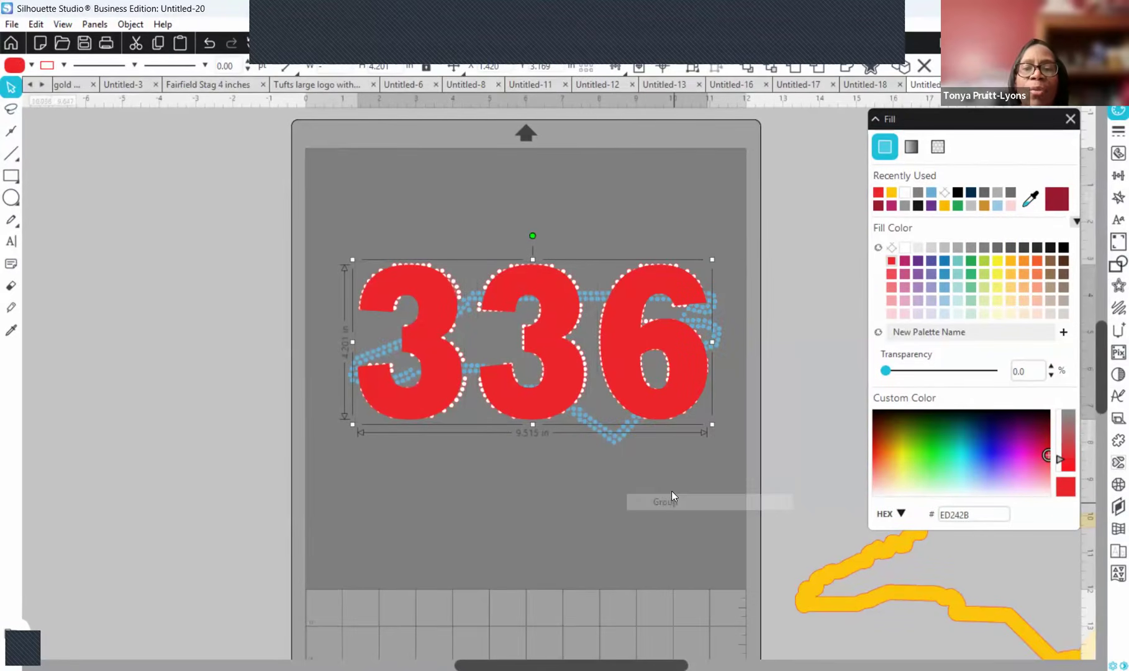
{"action": "right_click", "coordinate": [683, 398]}
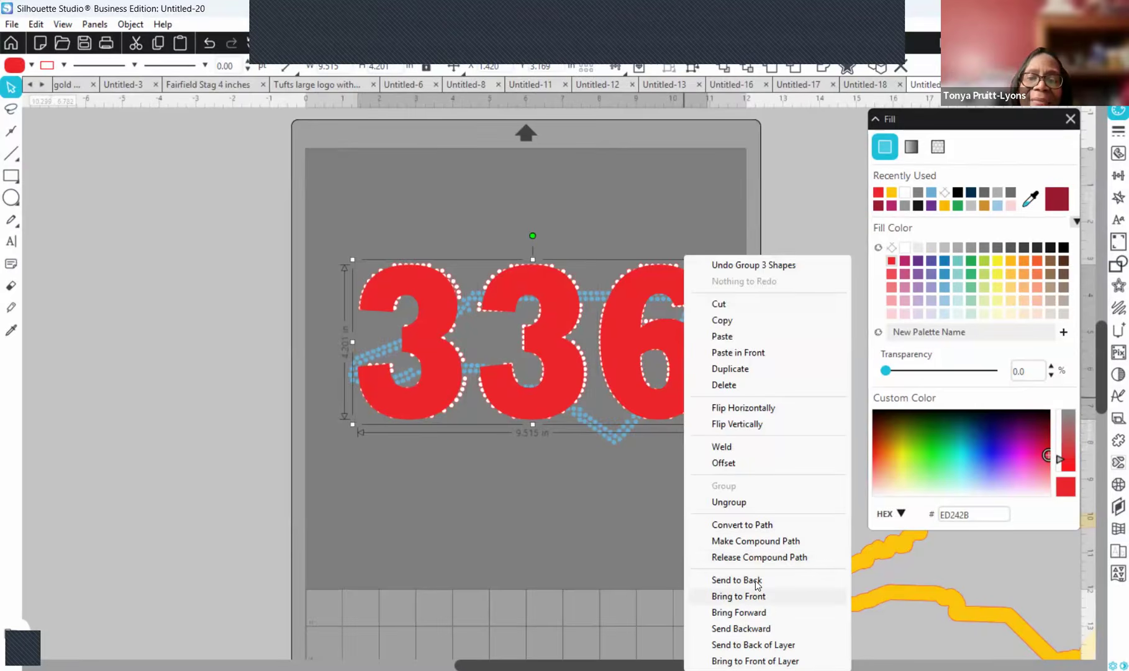
{"action": "left_click", "coordinate": [755, 582]}
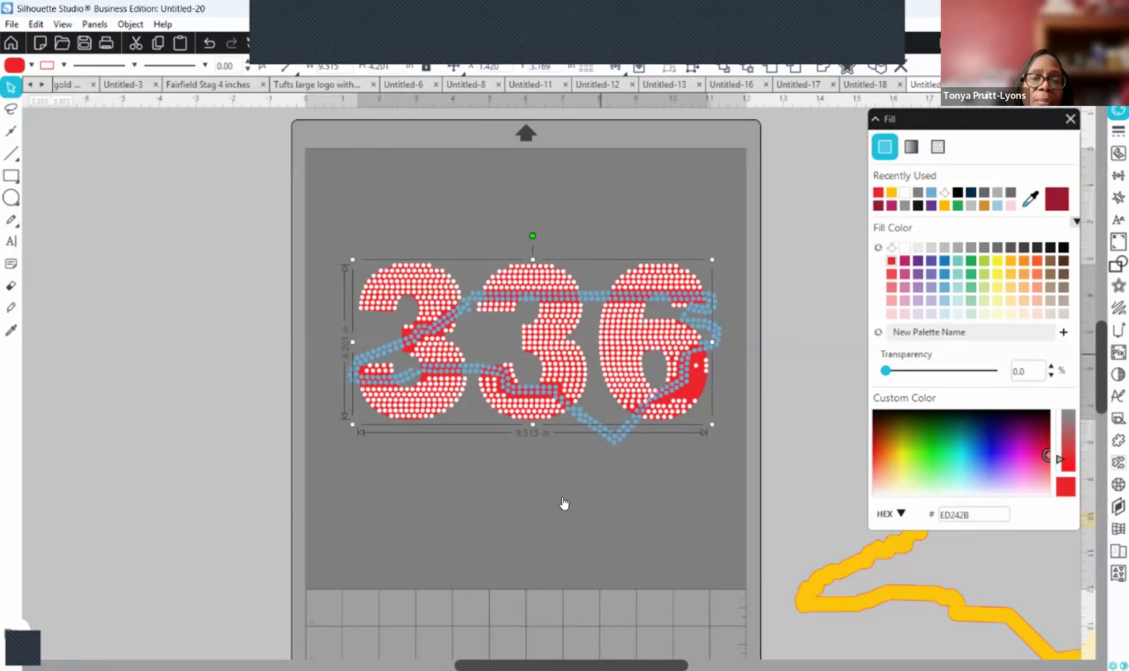
- Duplicate a white stone at the first 3's right waist notch and place it just below the blue outline
{"action": "left_click", "coordinate": [369, 43]}
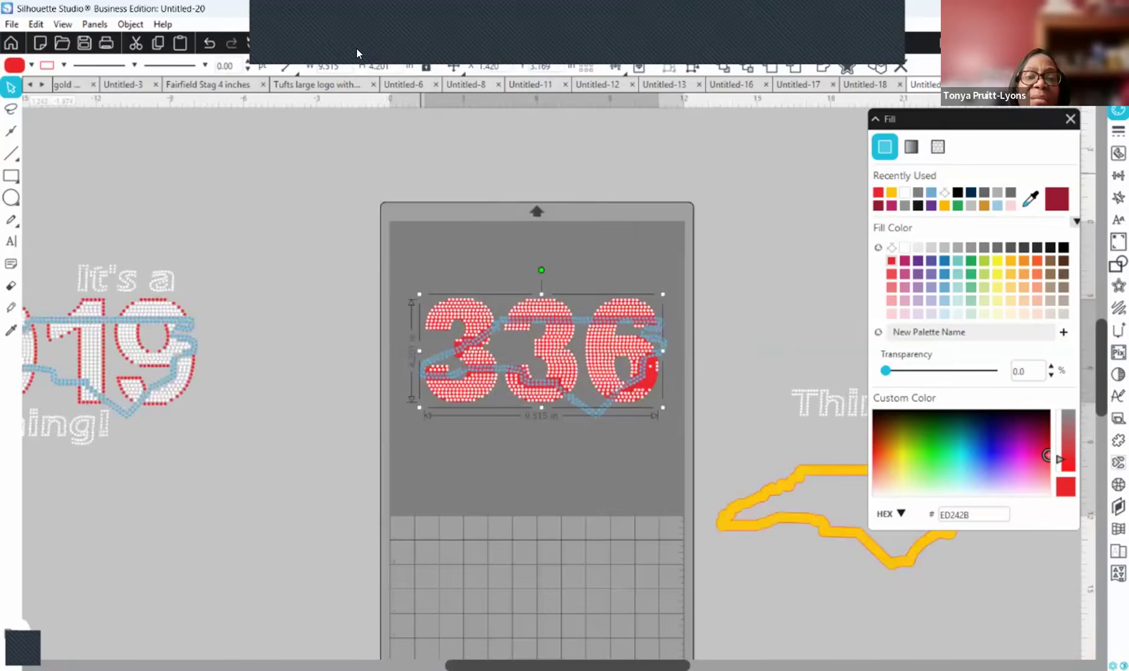
{"action": "left_click", "coordinate": [358, 49]}
{"action": "scroll", "coordinate": [316, 225], "scroll_direction": "up", "scroll_amount": 1}
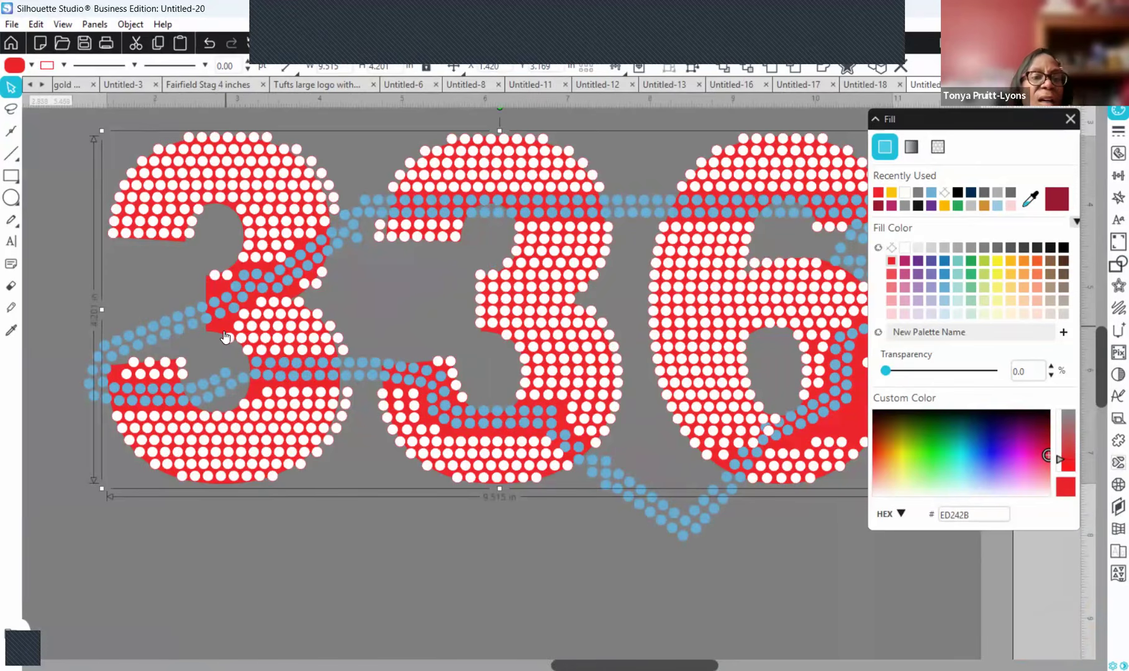
{"action": "left_click", "coordinate": [284, 307]}
{"action": "right_click", "coordinate": [285, 306]}
{"action": "left_click", "coordinate": [345, 402]}
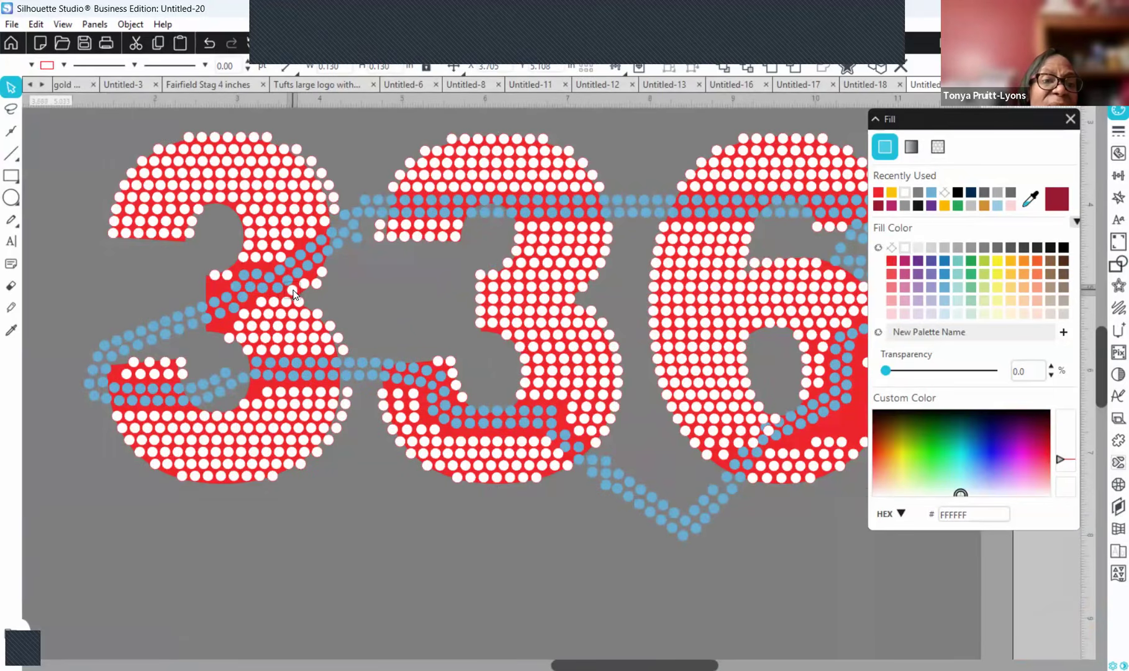
{"action": "left_click_drag", "start_coordinate": [307, 297], "coordinate": [298, 285]}
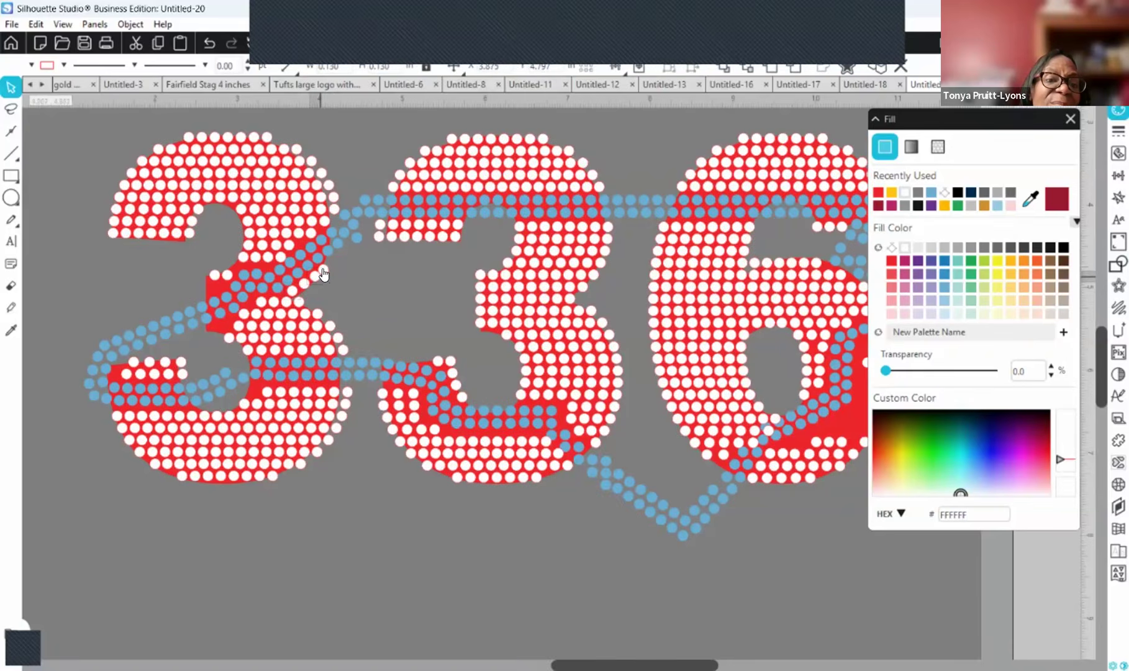
{"action": "key", "text": "ctrl+v"}
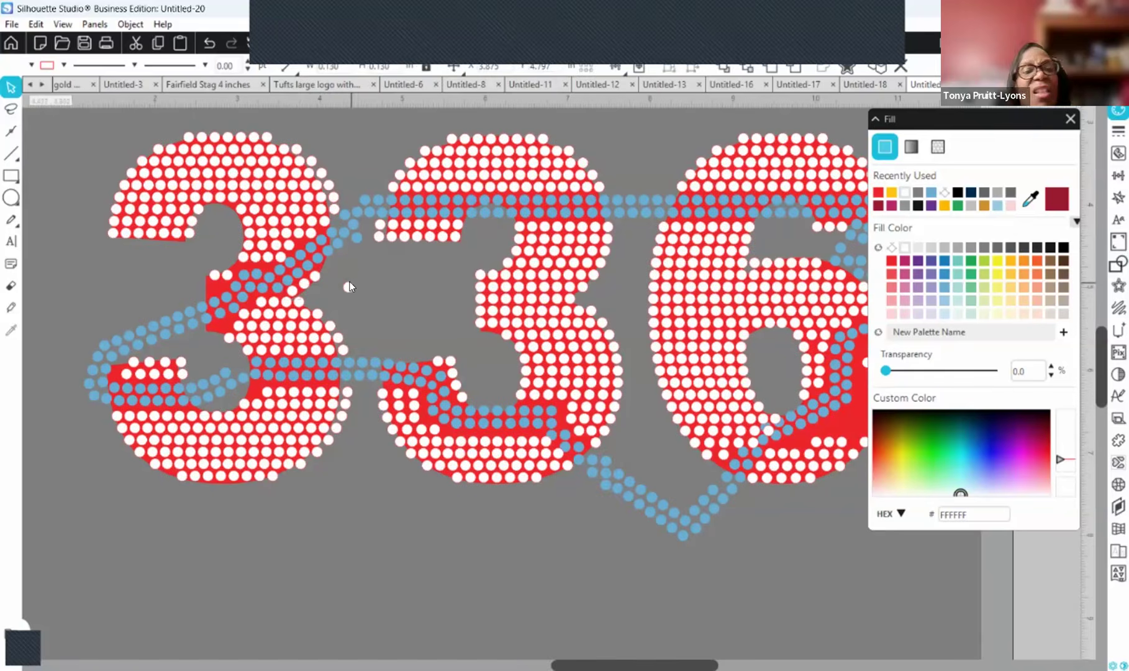
{"action": "key", "text": "Delete"}
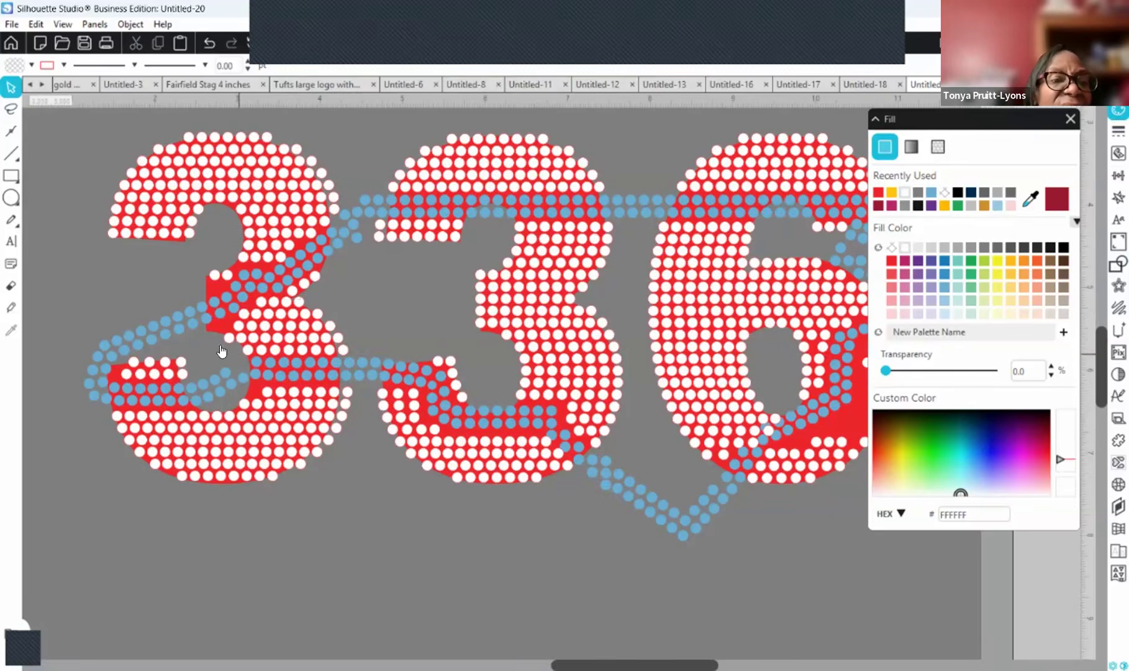
- Duplicate white stones to extend the row below the blue outline to the left tip of the first 3's waist
{"action": "right_click", "coordinate": [227, 334]}
{"action": "left_click", "coordinate": [275, 400]}
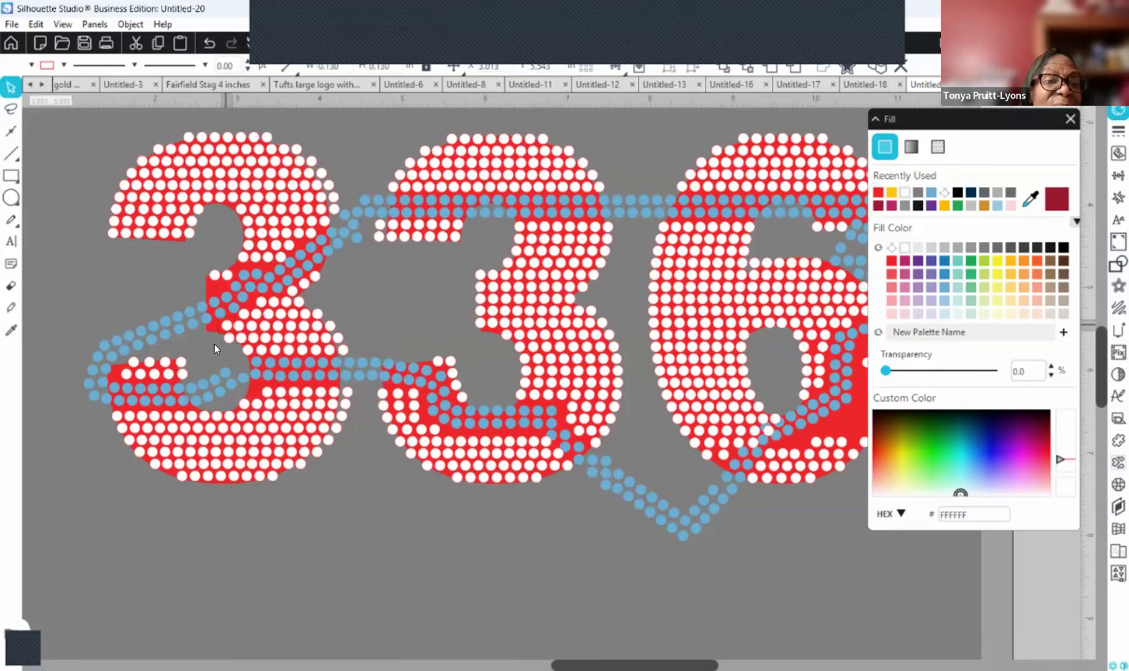
{"action": "right_click", "coordinate": [222, 321]}
{"action": "left_click", "coordinate": [257, 397]}
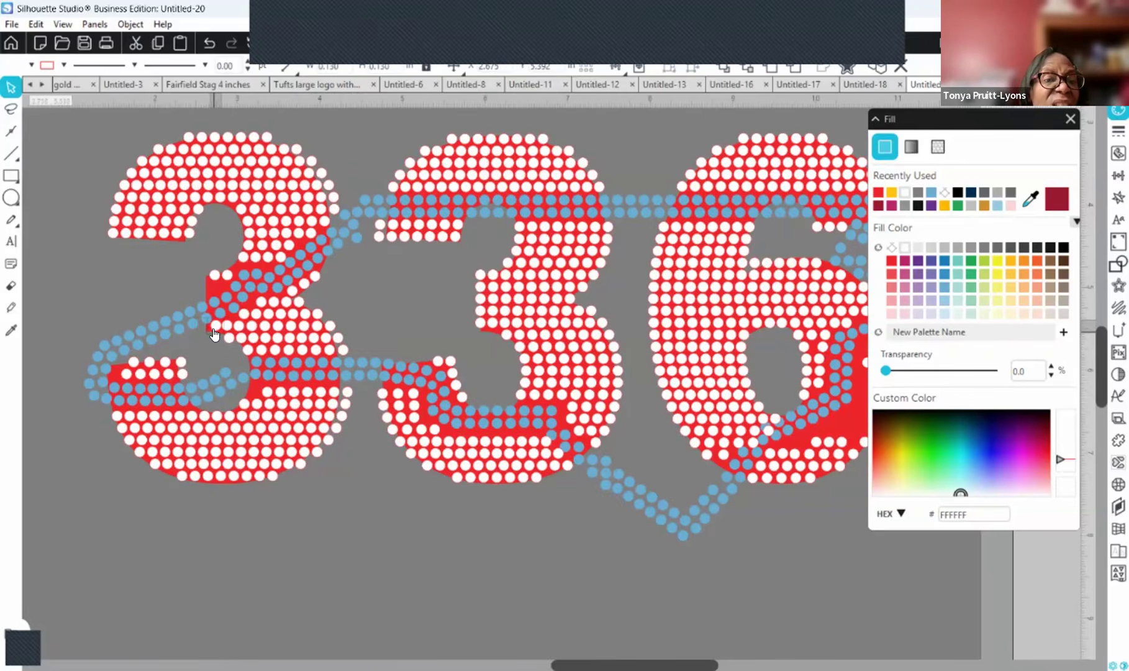
- Distribute the white stones horizontally along the extended row across the first 3's waist
{"action": "left_click", "coordinate": [307, 321]}
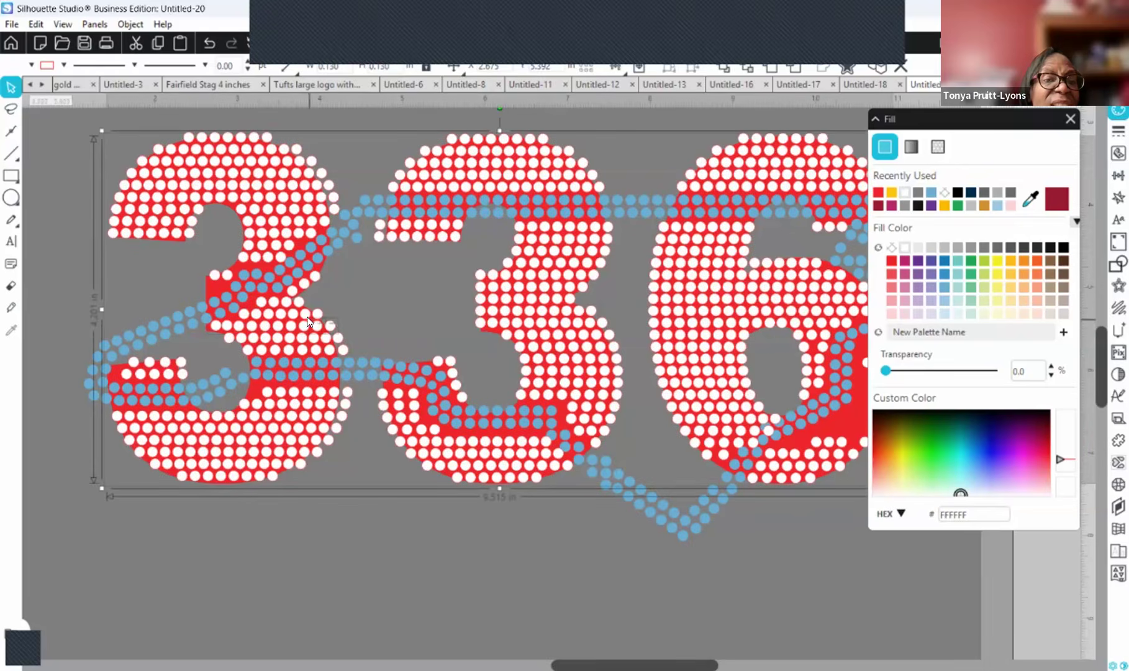
{"action": "left_click", "coordinate": [212, 520]}
{"action": "left_click", "coordinate": [213, 327]}
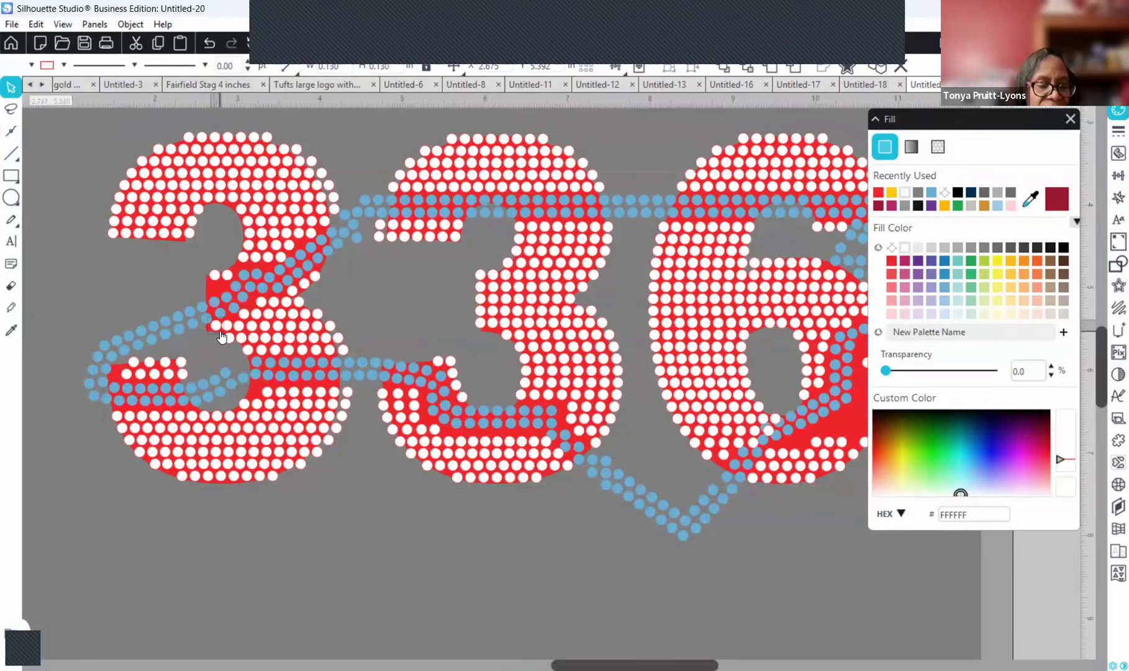
{"action": "left_click", "coordinate": [228, 329], "text": "shift"}
{"action": "left_click", "coordinate": [241, 328], "text": "shift"}
{"action": "left_click", "coordinate": [255, 326], "text": "shift"}
{"action": "left_click", "coordinate": [268, 328], "text": "shift"}
{"action": "left_click", "coordinate": [282, 328], "text": "shift"}
{"action": "left_click", "coordinate": [295, 327], "text": "shift"}
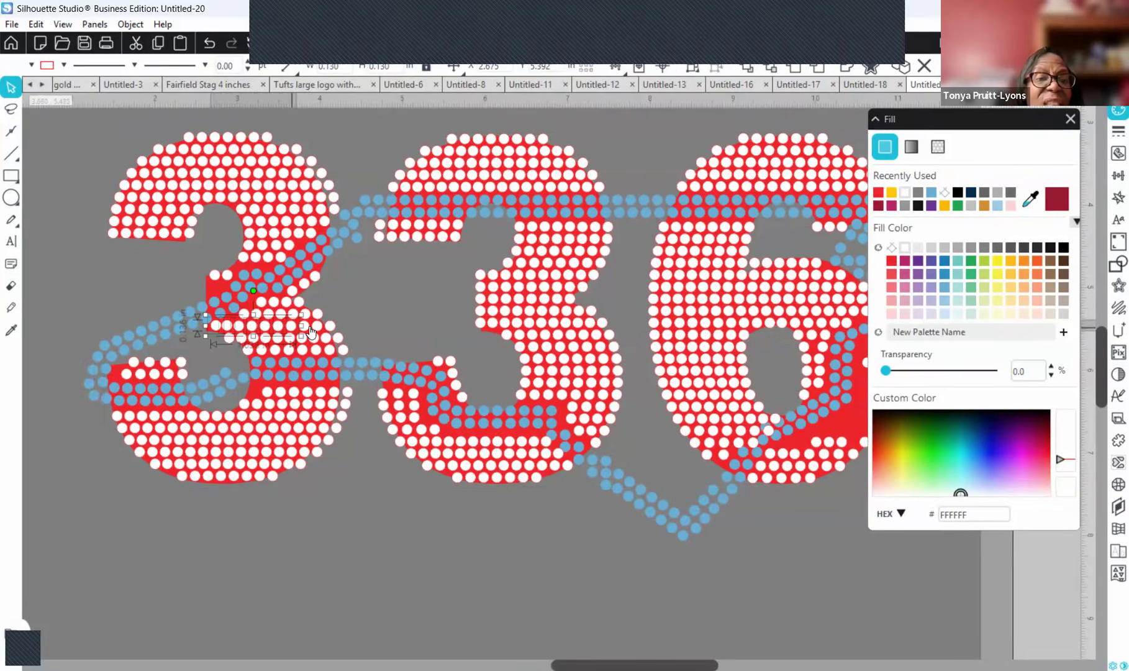
{"action": "left_click", "coordinate": [309, 327], "text": "shift"}
{"action": "left_click", "coordinate": [323, 328], "text": "shift"}
{"action": "left_click", "coordinate": [337, 327], "text": "shift"}
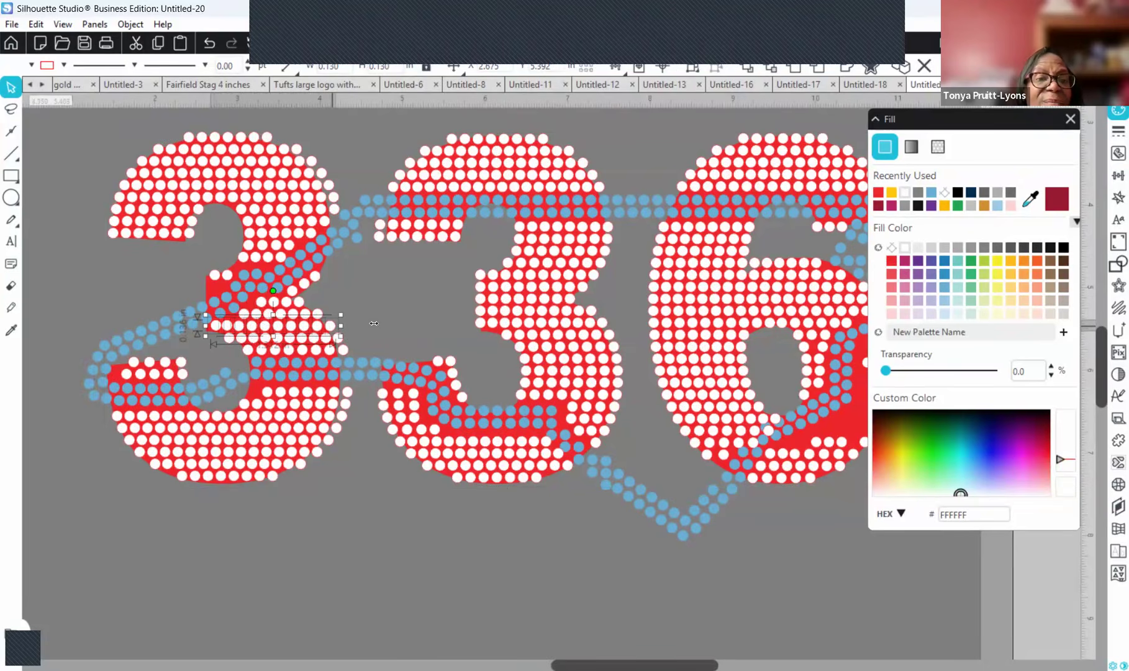
{"action": "left_click", "coordinate": [1114, 179]}
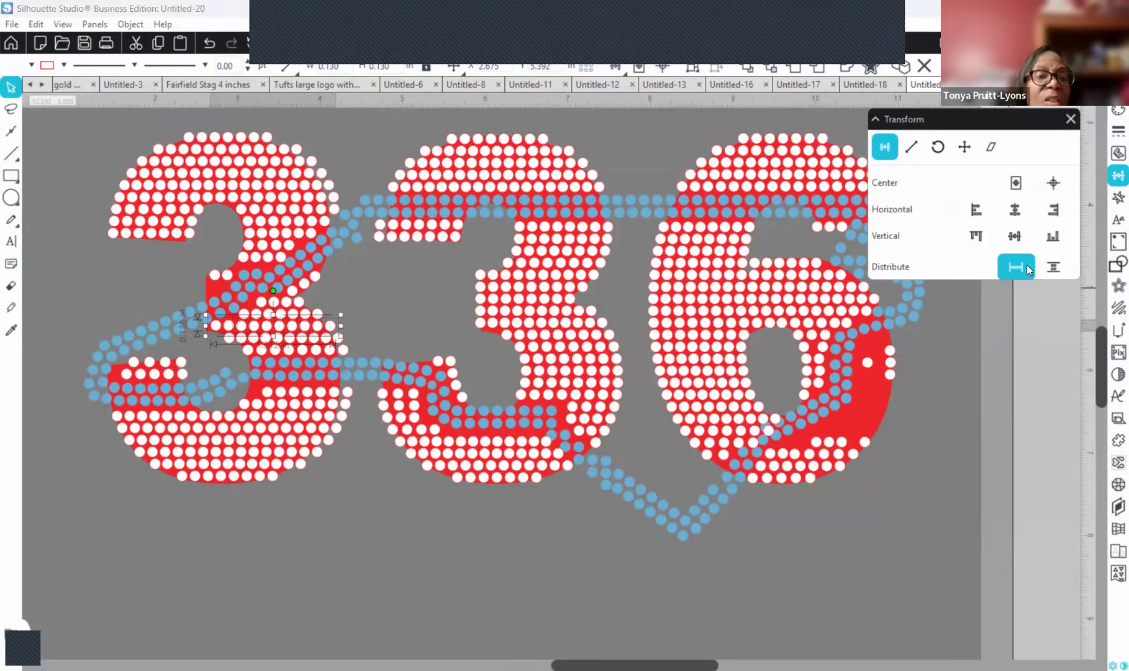
{"action": "left_click", "coordinate": [396, 294]}
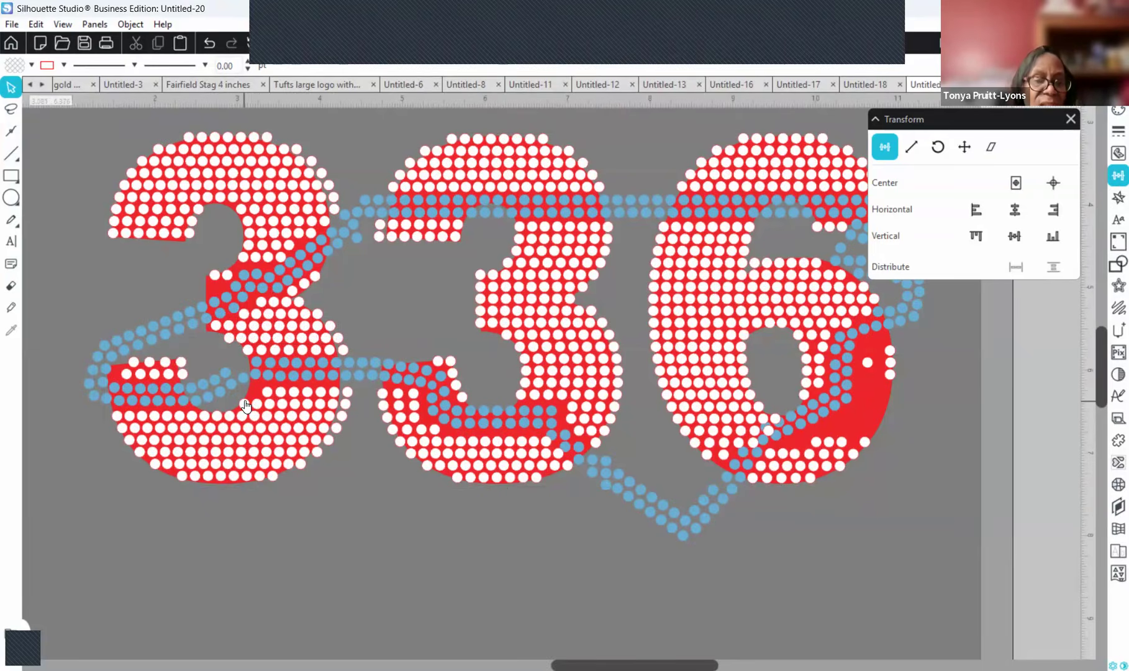
- Move a spare white stone into the gap at the first 3's left waist, just above the blue outline
{"action": "left_click", "coordinate": [251, 399]}
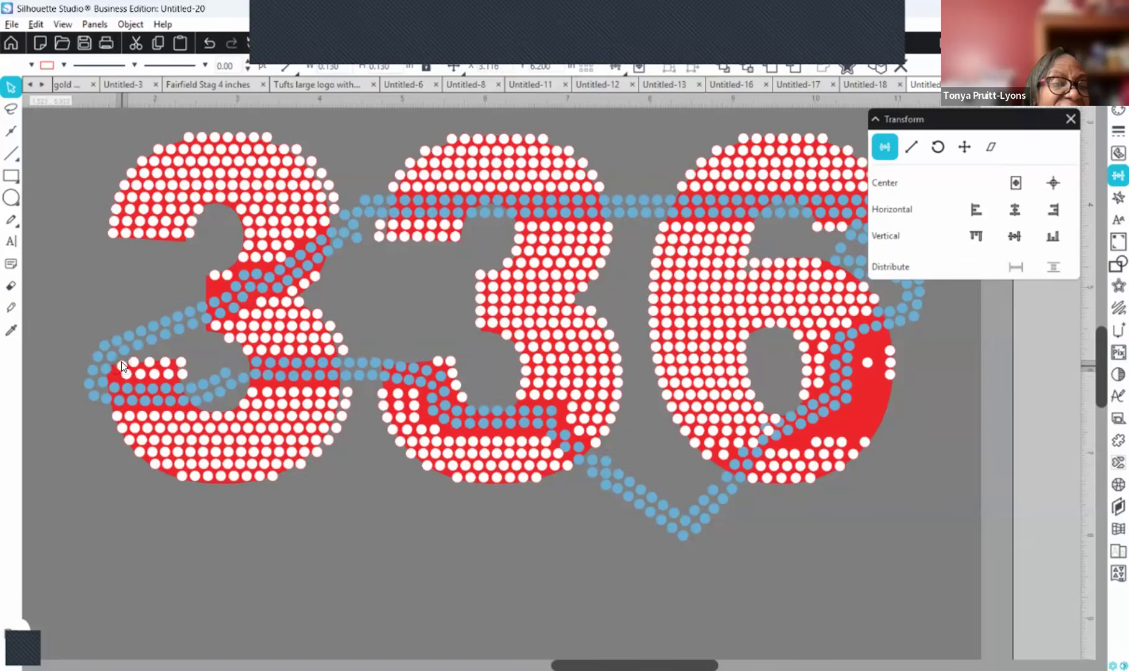
{"action": "left_click_drag", "start_coordinate": [119, 367], "coordinate": [92, 508]}
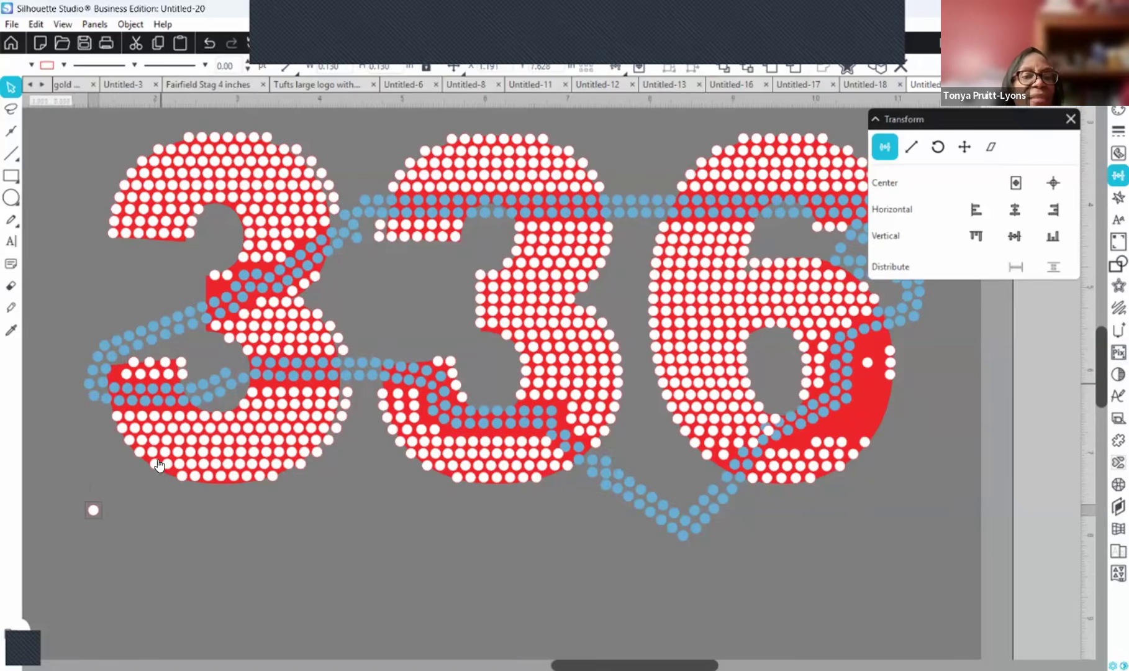
{"action": "left_click_drag", "start_coordinate": [89, 508], "coordinate": [118, 513]}
{"action": "left_click_drag", "start_coordinate": [244, 538], "coordinate": [870, 504]}
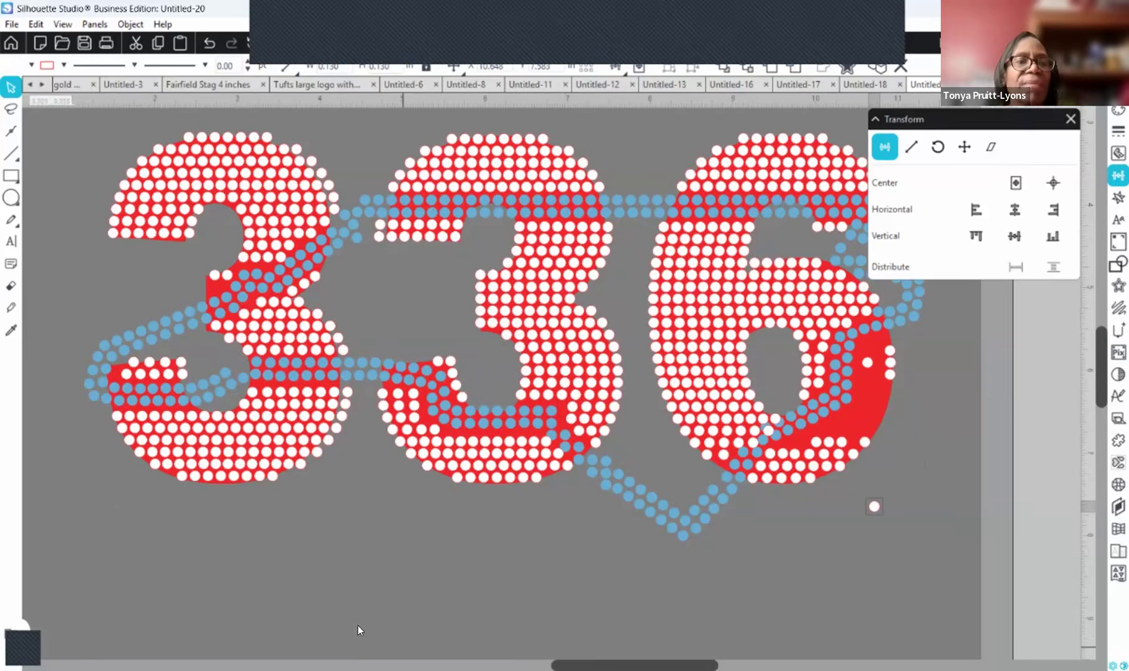
{"action": "left_click_drag", "start_coordinate": [869, 505], "coordinate": [217, 284]}
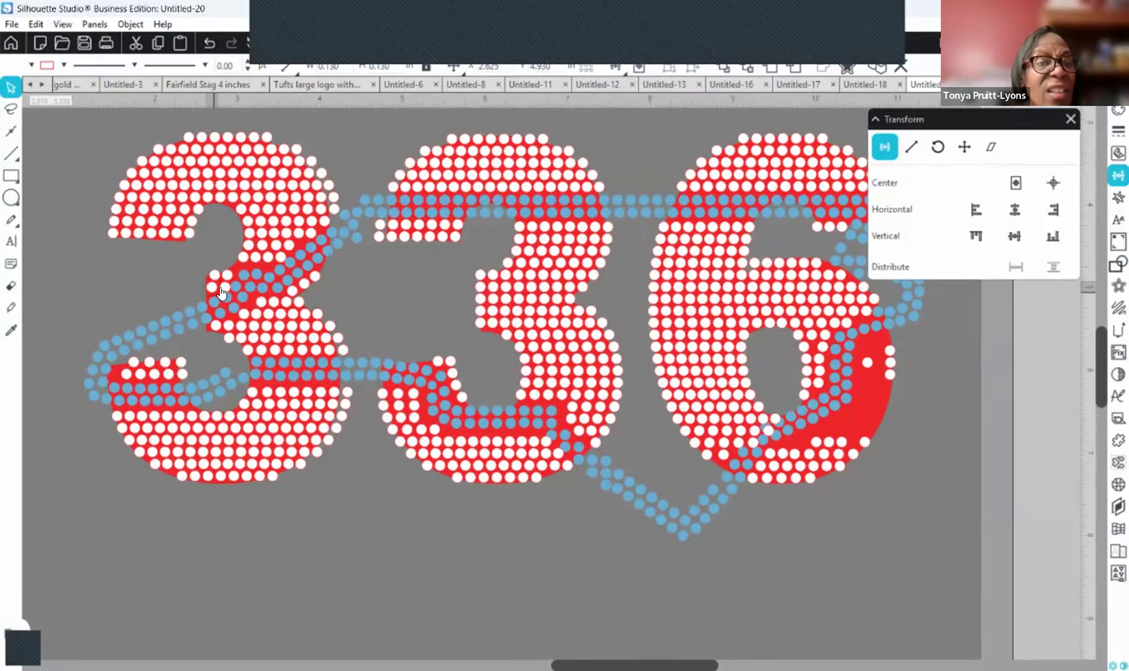
- Nudge the white stones at the first 3's left waist above the blue outline into two even, aligned pairs
{"action": "left_click", "coordinate": [225, 289]}
{"action": "key", "text": "Left"}
{"action": "key", "text": "Up"}
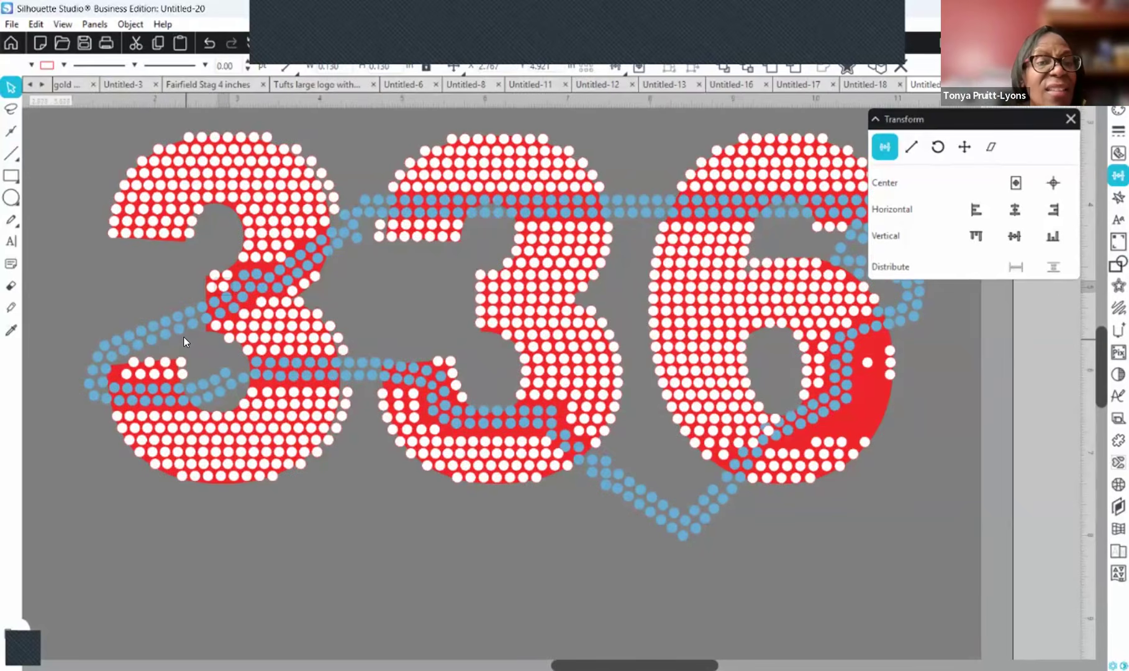
{"action": "left_click", "coordinate": [215, 277]}
{"action": "key", "text": "Left"}
{"action": "key", "text": "Left"}
{"action": "key", "text": "Left"}
{"action": "key", "text": "Left"}
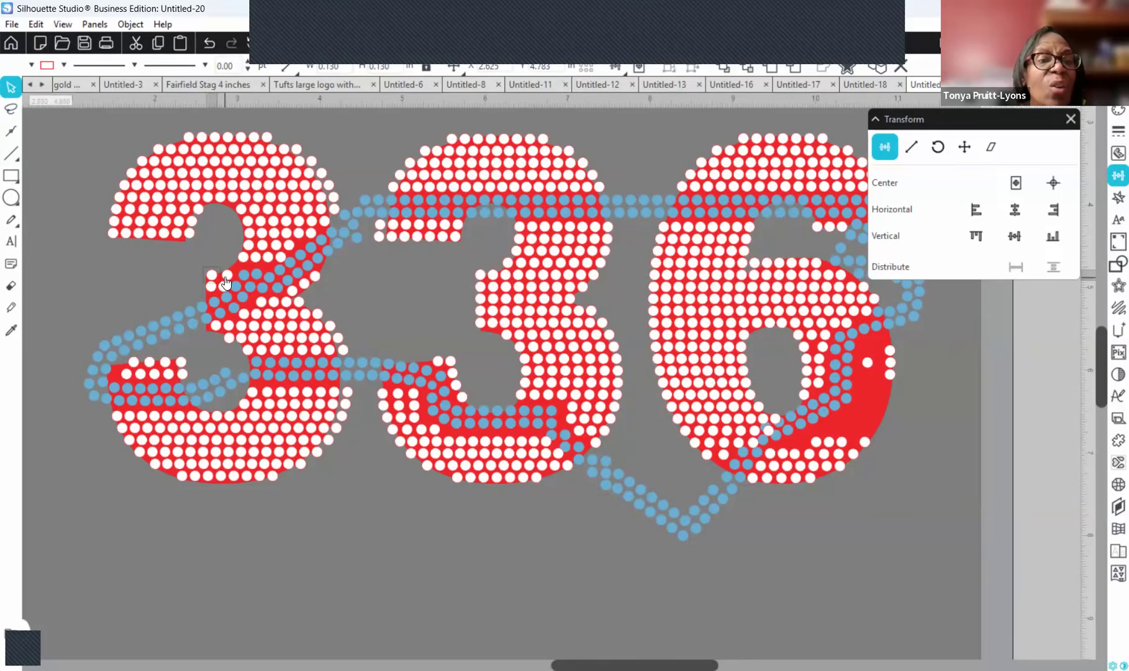
{"action": "key", "text": "Left"}
{"action": "key", "text": "Left"}
{"action": "key", "text": "Left"}
{"action": "key", "text": "Up"}
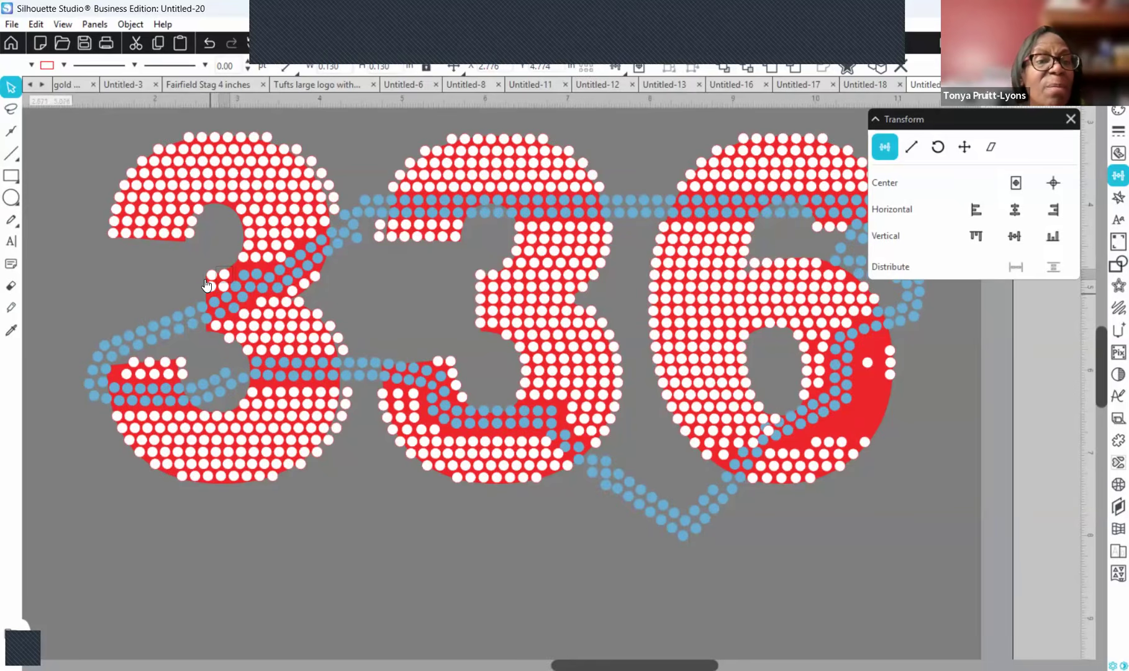
{"action": "left_click", "coordinate": [211, 277]}
{"action": "key", "text": "Up"}
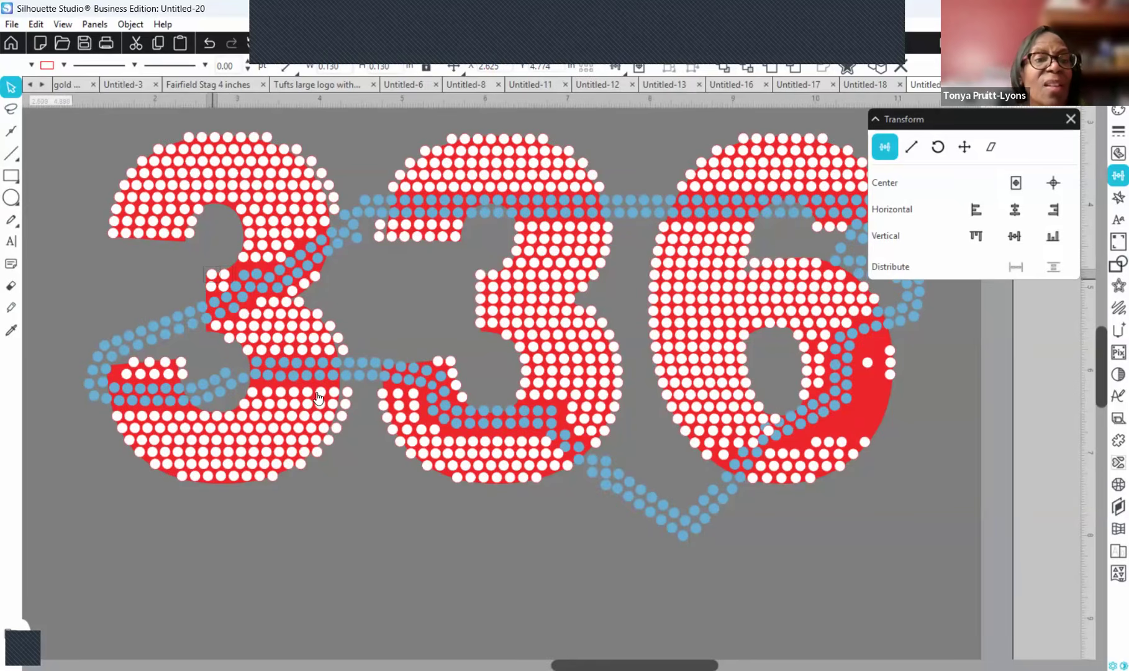
- Duplicate a stone from the first 3's left waist cluster and place it diagonally above its upper right
{"action": "right_click", "coordinate": [229, 277]}
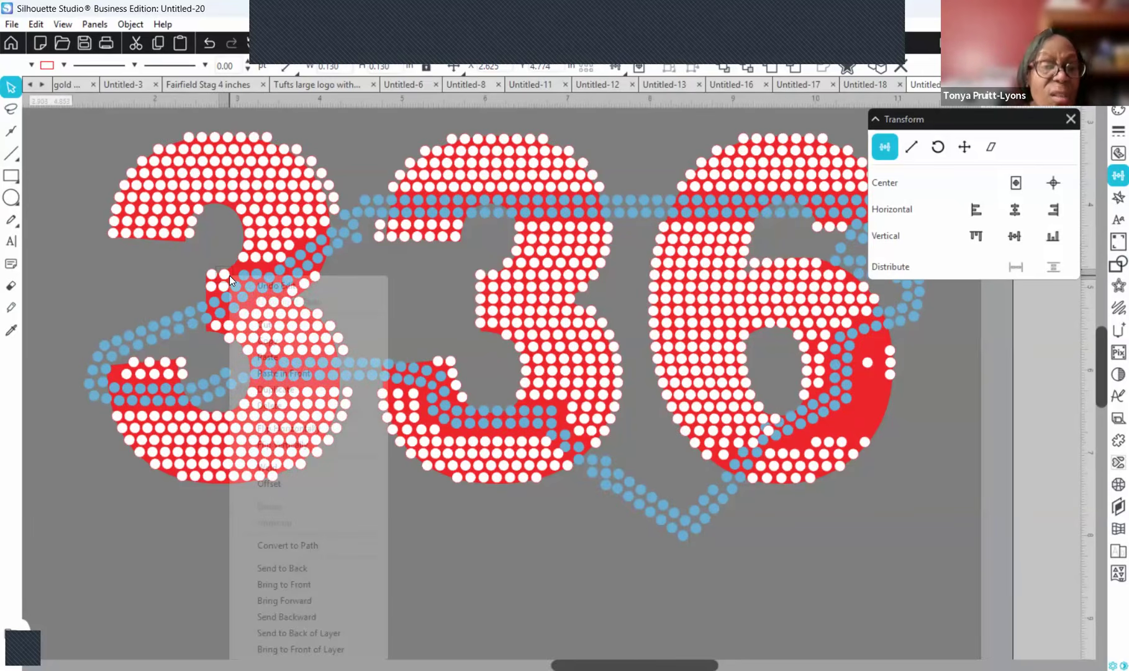
{"action": "left_click", "coordinate": [229, 275]}
{"action": "left_click_drag", "start_coordinate": [225, 266], "coordinate": [232, 267]}
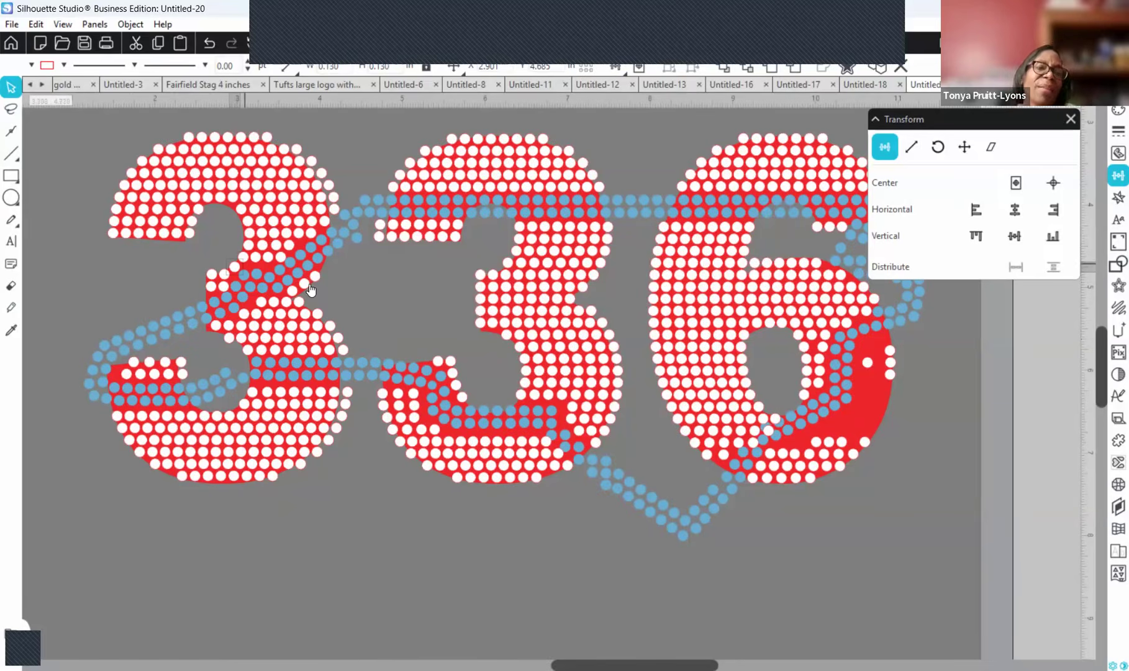
{"action": "left_click", "coordinate": [91, 282]}
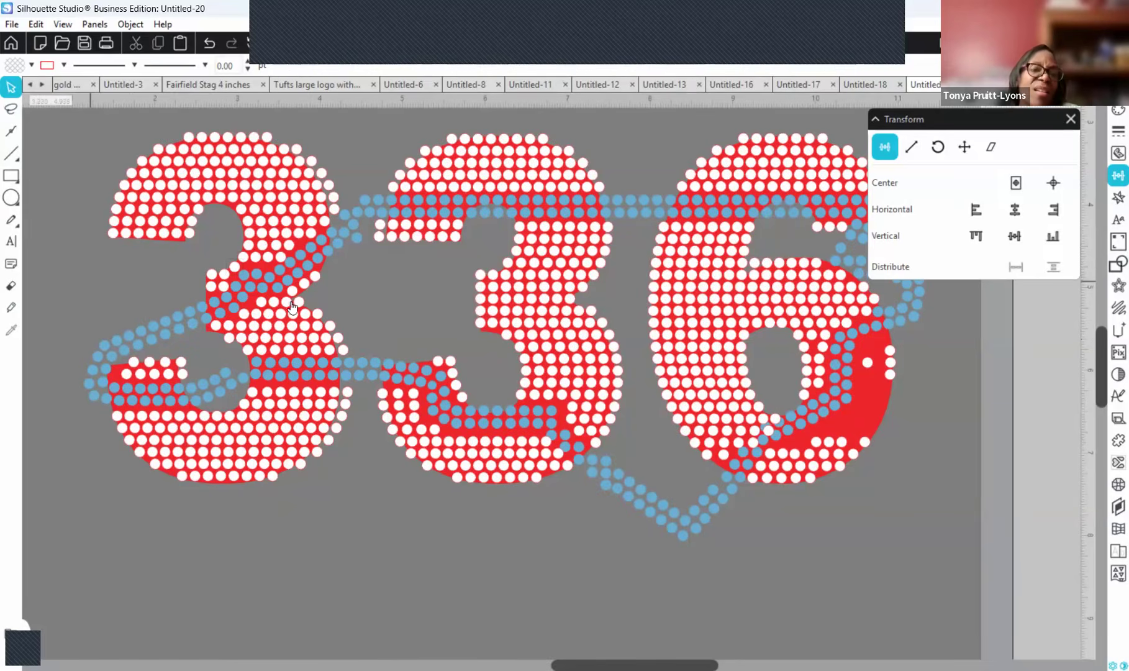
{"action": "left_click", "coordinate": [234, 270]}
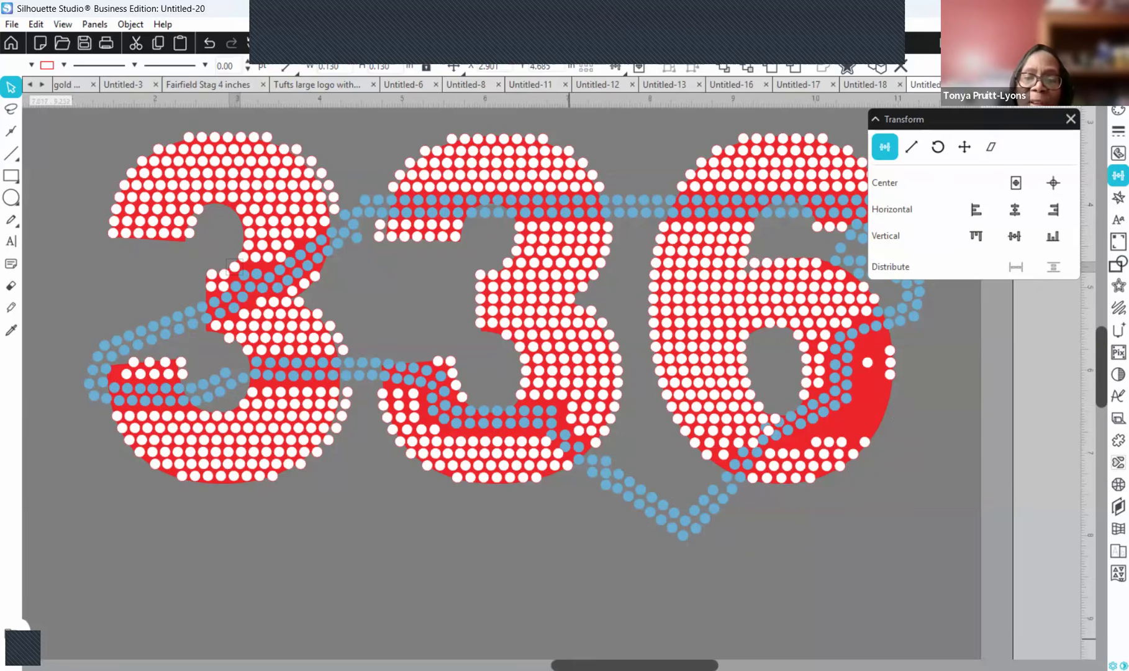
- Duplicate a white stone near the 6's base and shift the copies right to extend the third row from the bottom
{"action": "scroll", "coordinate": [643, 610], "scroll_direction": "right", "scroll_amount": 5}
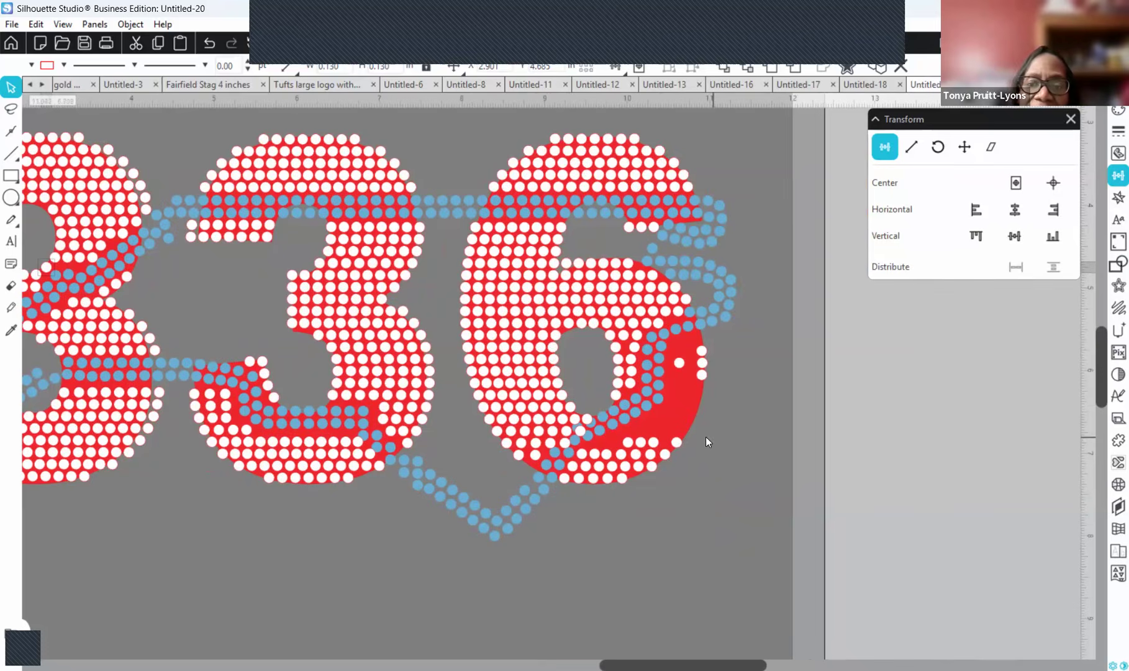
{"action": "left_click", "coordinate": [606, 463]}
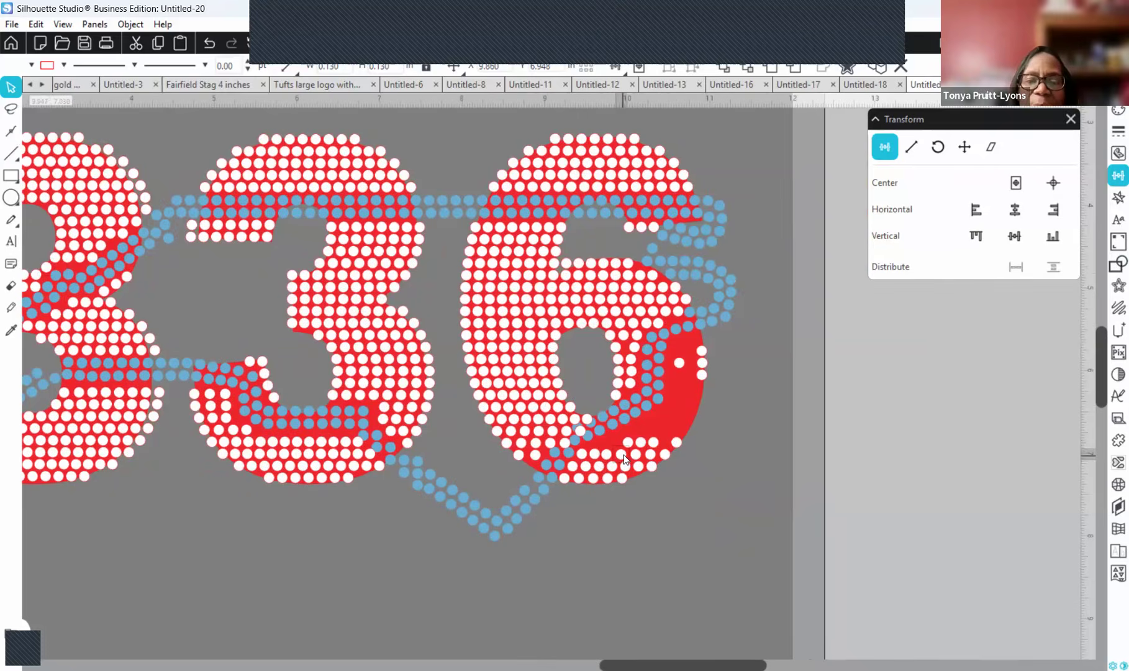
{"action": "right_click", "coordinate": [660, 258]}
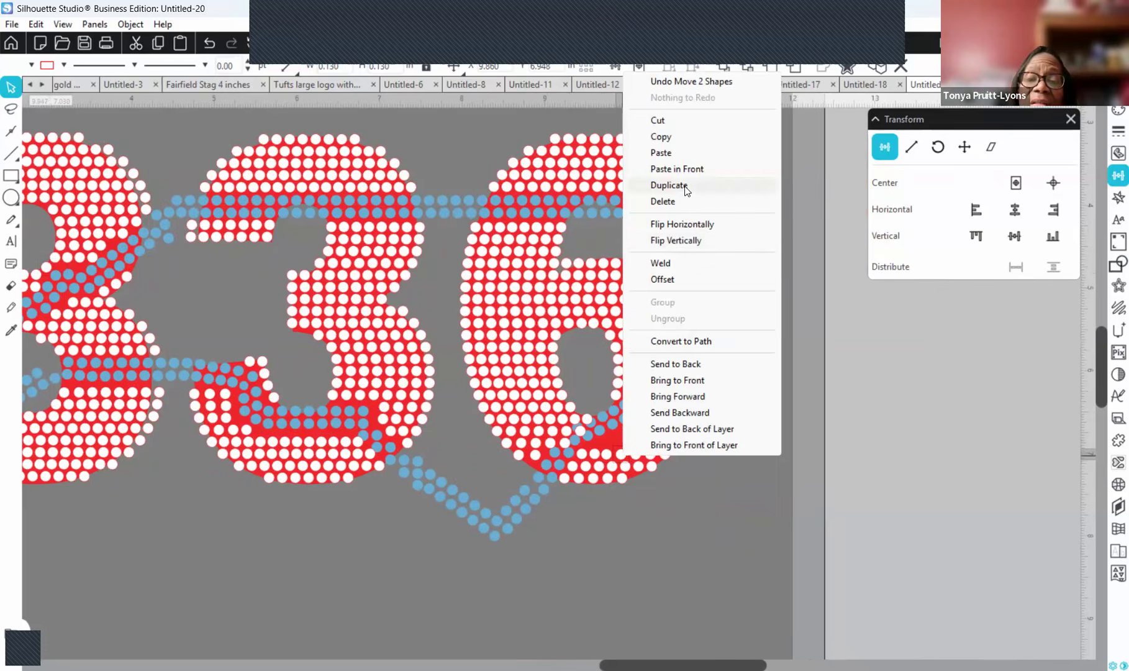
{"action": "left_click", "coordinate": [684, 186]}
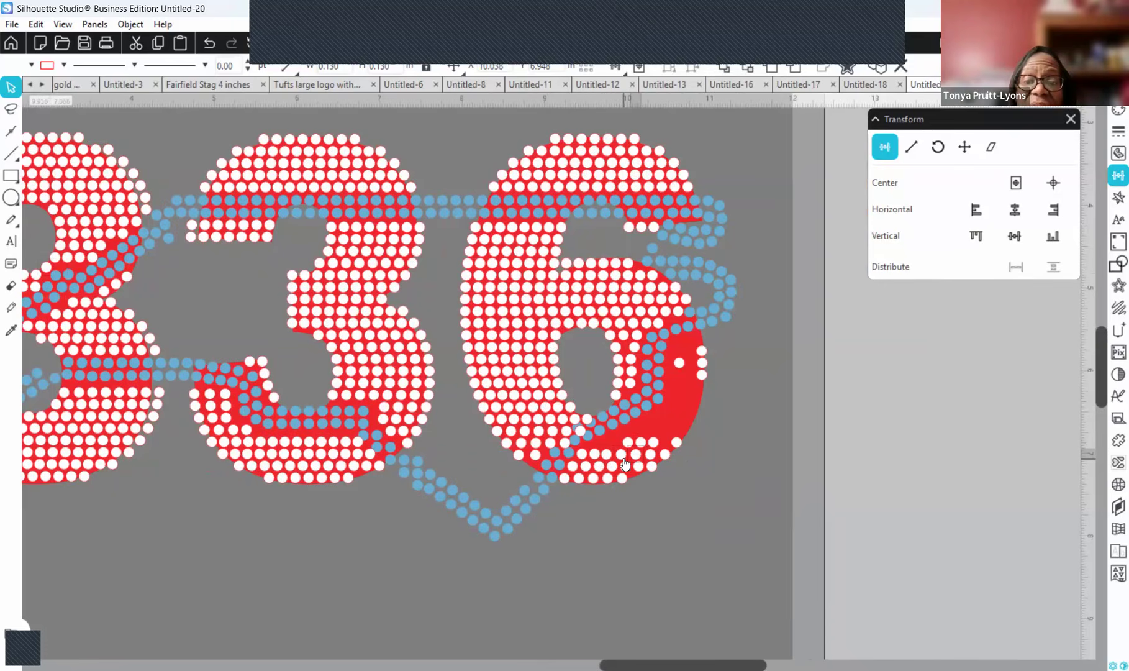
{"action": "key", "text": "Right"}
{"action": "key", "text": "Right"}
{"action": "key", "text": "Right"}
{"action": "key", "text": "Right"}
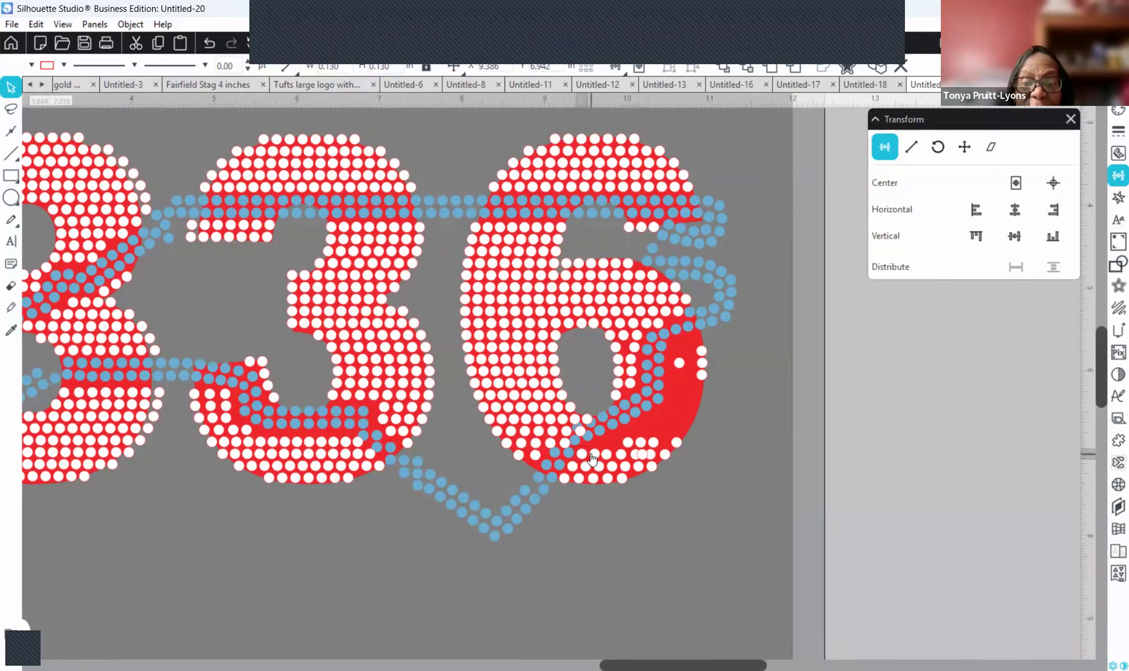
- Distribute the white stones horizontally along the 6's third row from the bottom
{"action": "left_click", "coordinate": [595, 459]}
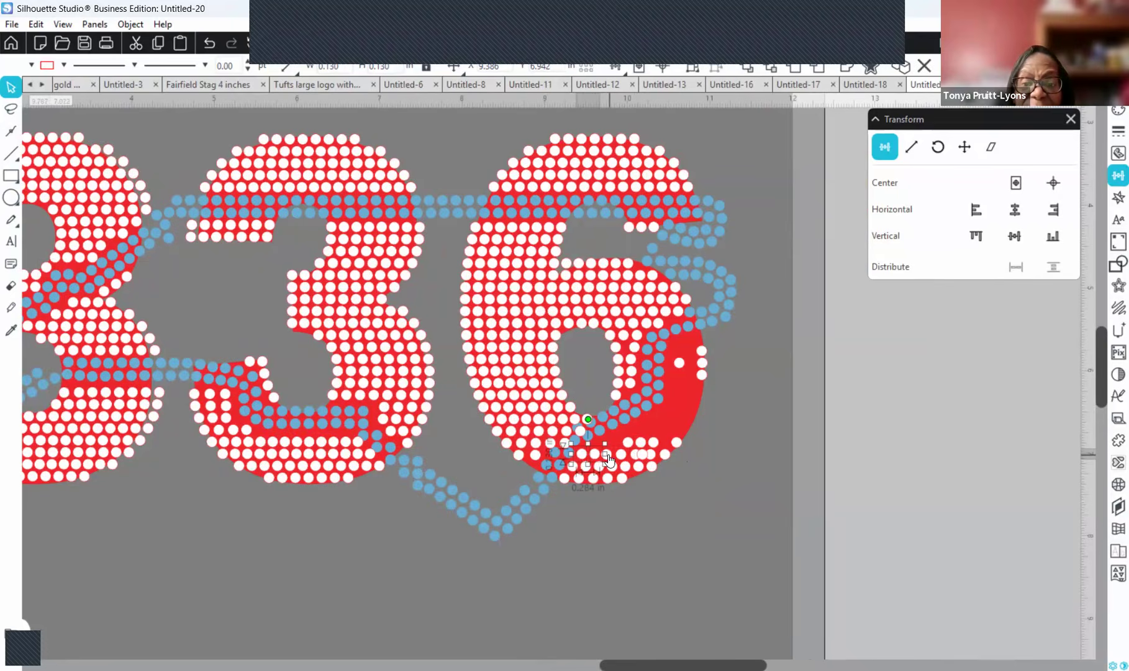
{"action": "mouse_move", "coordinate": [647, 464]}
{"action": "left_mouse_down"}
{"action": "mouse_move", "coordinate": [626, 459]}
{"action": "mouse_move", "coordinate": [650, 455]}
{"action": "left_mouse_up"}
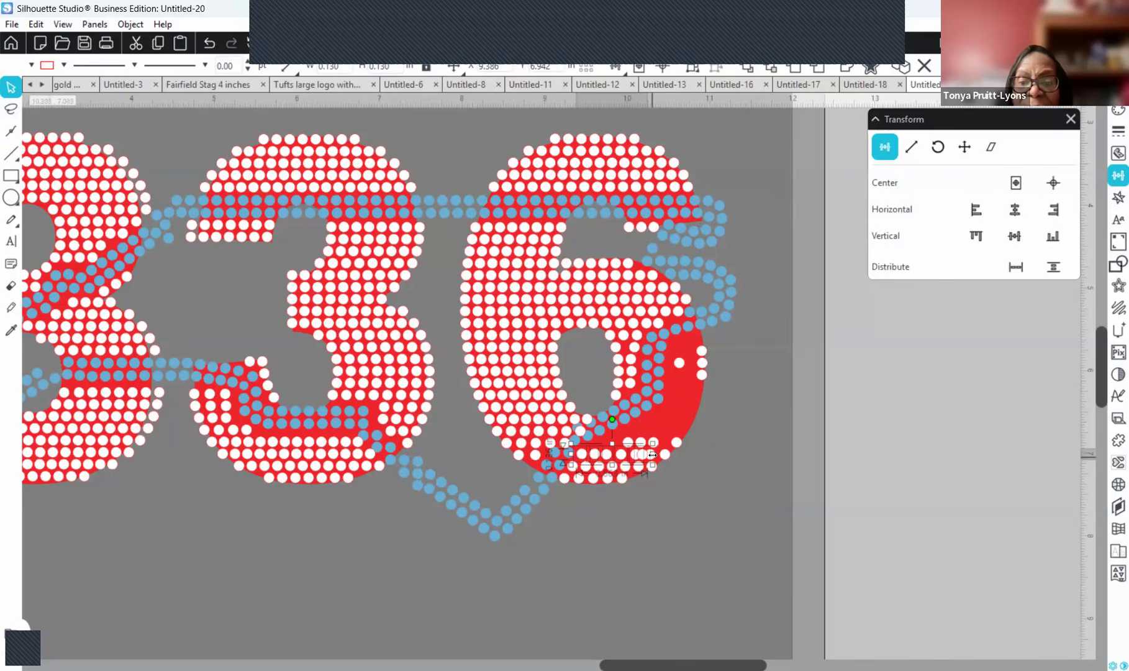
{"action": "left_click_drag", "start_coordinate": [669, 458], "coordinate": [676, 459]}
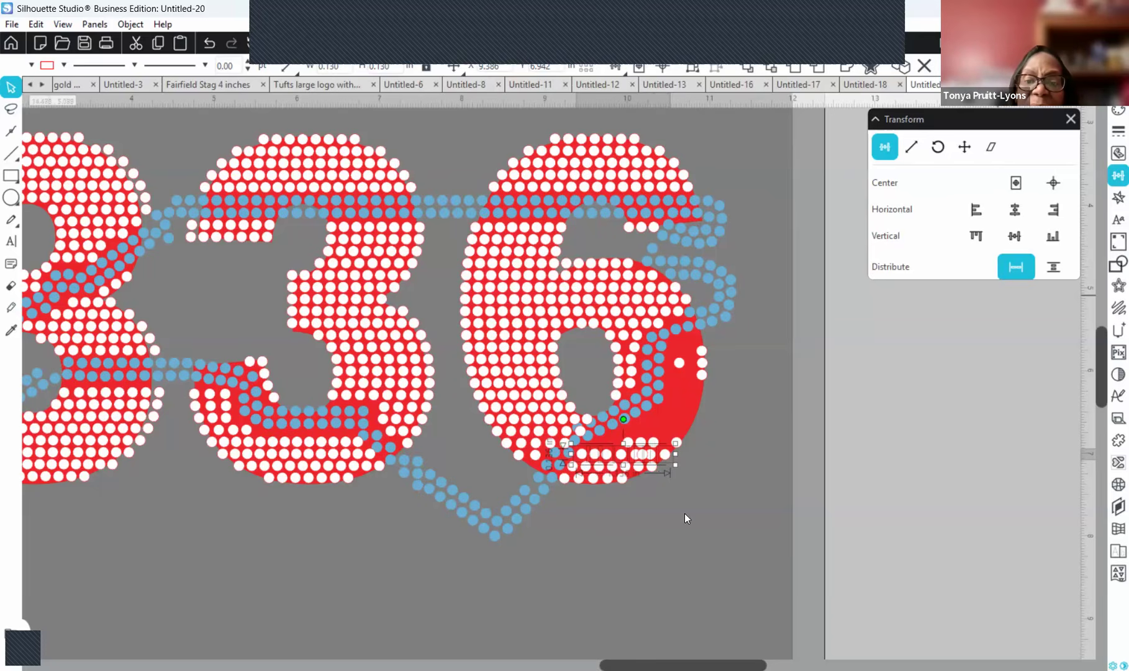
{"action": "left_click", "coordinate": [649, 487]}
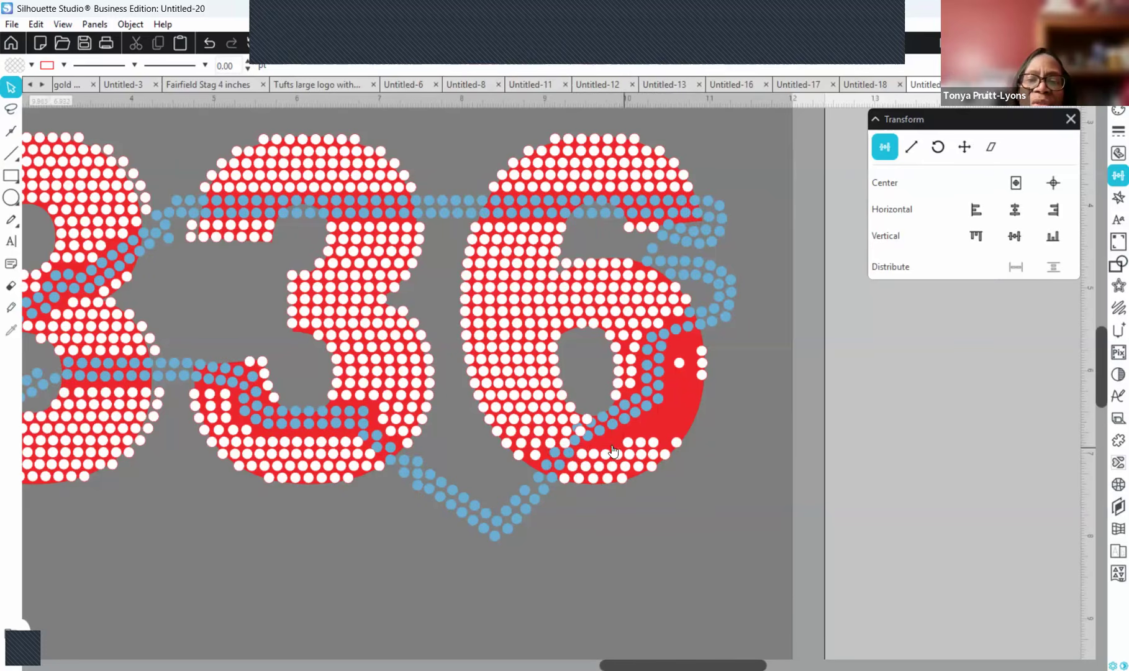
- Replace the partial row above the 6's third row from the bottom with a copy of that row, offset diagonally up and right
{"action": "left_click", "coordinate": [655, 444]}
{"action": "key", "text": "Delete"}
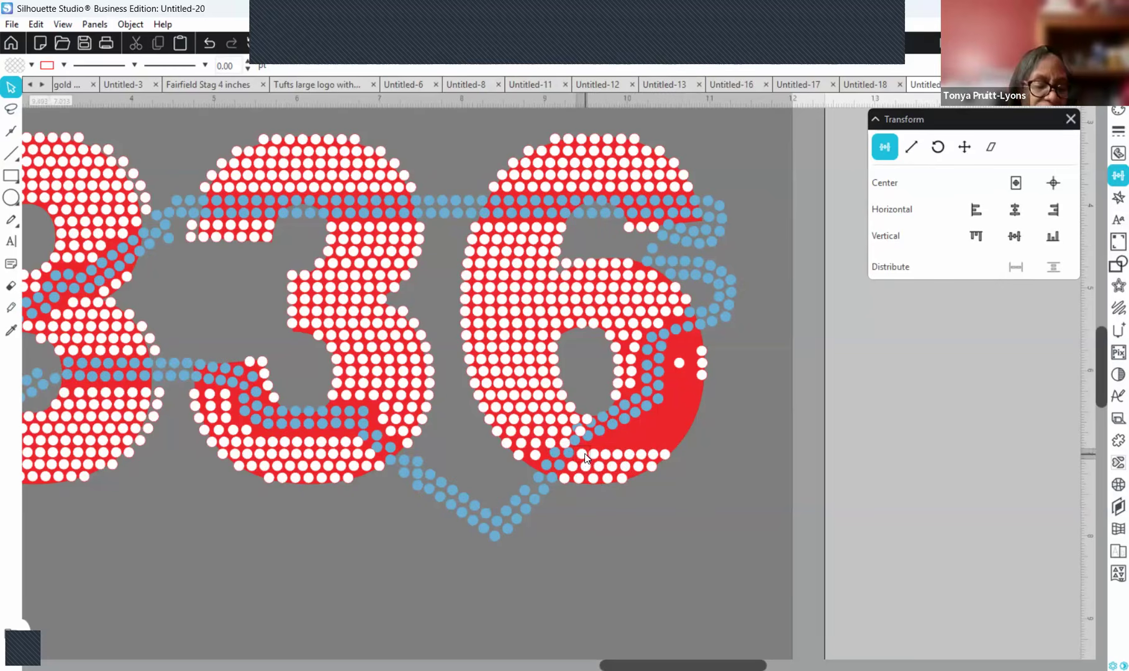
{"action": "left_click", "coordinate": [590, 457]}
{"action": "left_click_drag", "start_coordinate": [596, 460], "coordinate": [614, 460]}
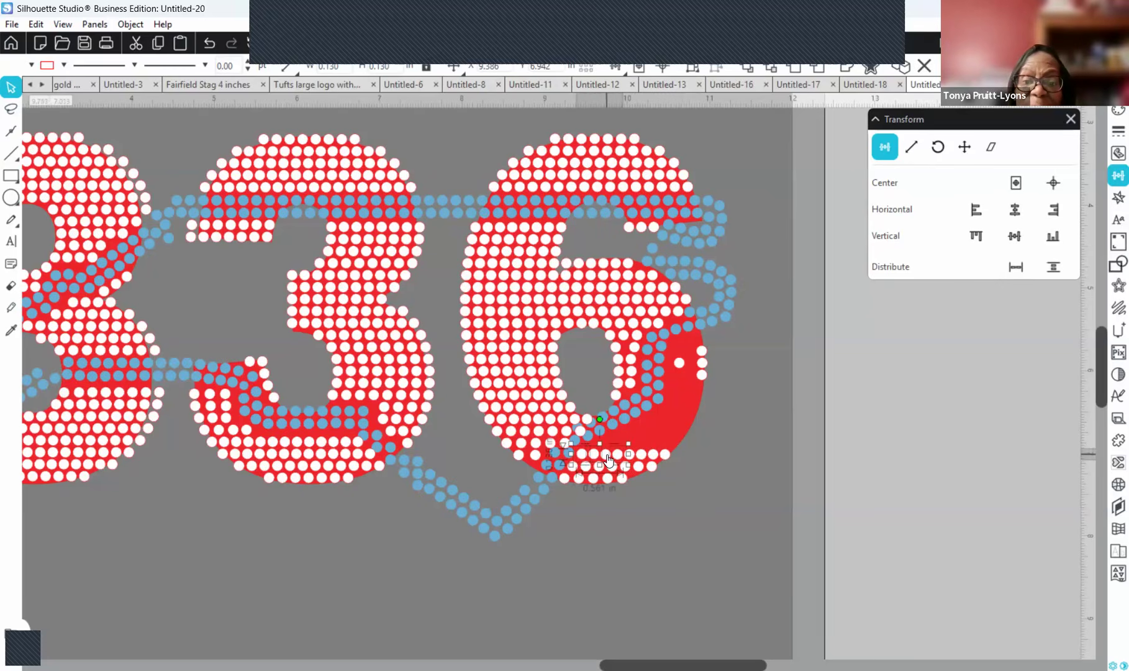
{"action": "left_click_drag", "start_coordinate": [635, 463], "coordinate": [676, 459]}
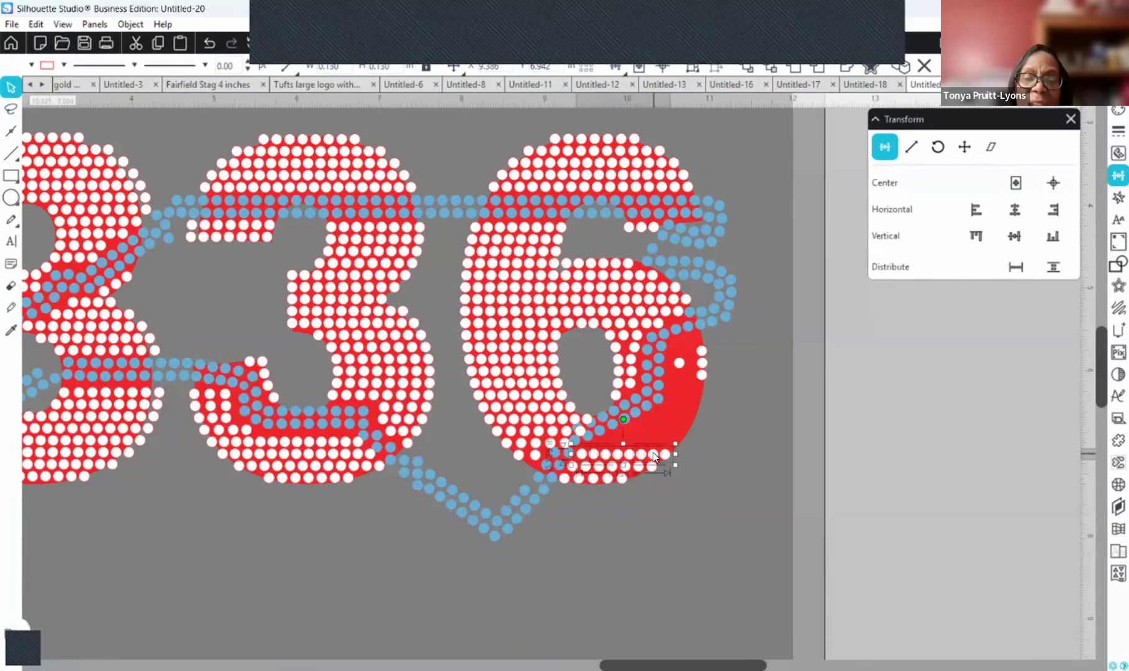
{"action": "left_click_drag", "start_coordinate": [653, 452], "coordinate": [663, 439]}
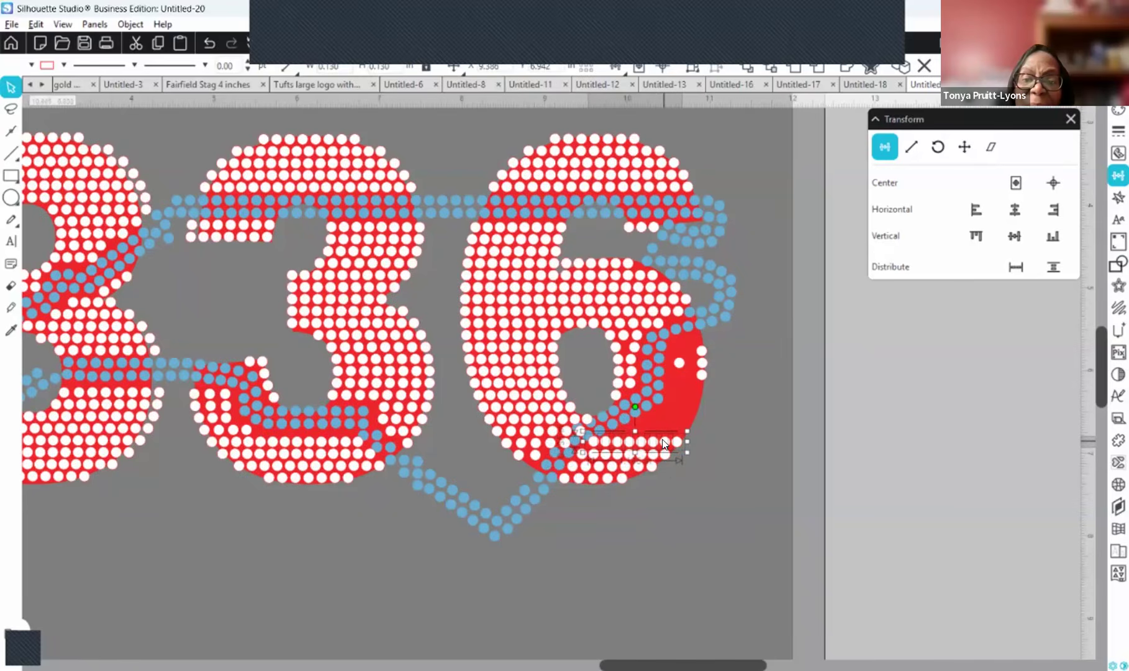
- Stack further staggered copies of the row up the 6's right side to fill the red gap below the blue outline
{"action": "left_click_drag", "start_coordinate": [663, 443], "coordinate": [740, 392]}
{"action": "key", "text": "Right"}
{"action": "key", "text": "Right"}
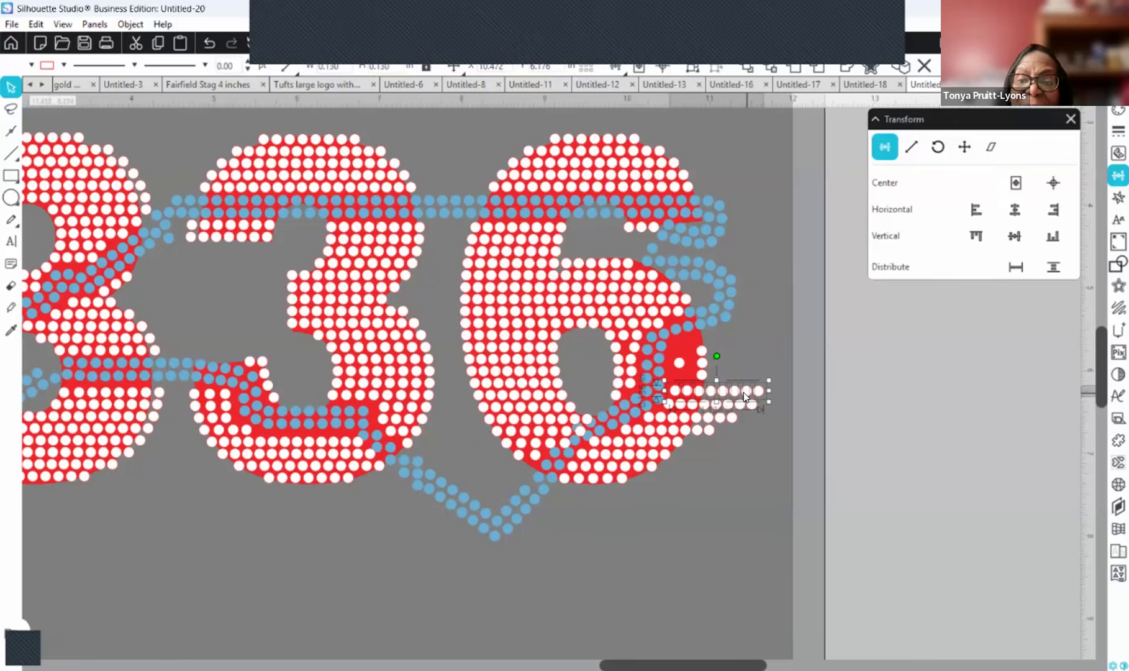
{"action": "key", "text": "Left"}
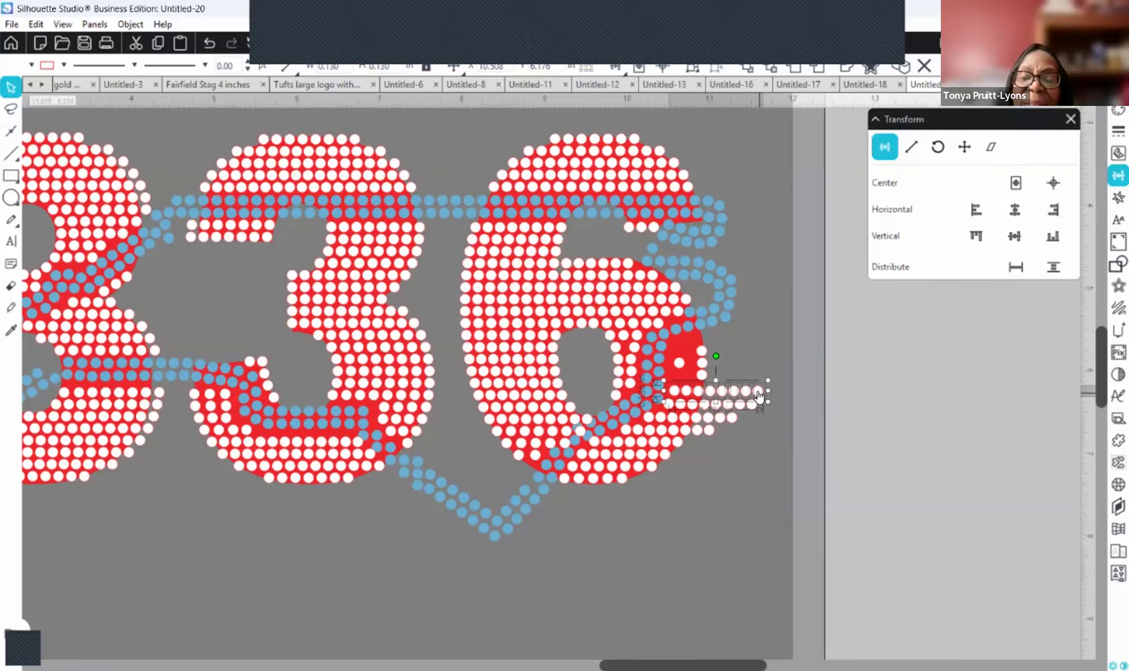
{"action": "mouse_move", "coordinate": [758, 390]}
{"action": "left_mouse_down"}
{"action": "mouse_move", "coordinate": [763, 339]}
{"action": "mouse_move", "coordinate": [758, 391]}
{"action": "left_mouse_up"}
{"action": "key", "text": "Right"}
{"action": "key", "text": "Right"}
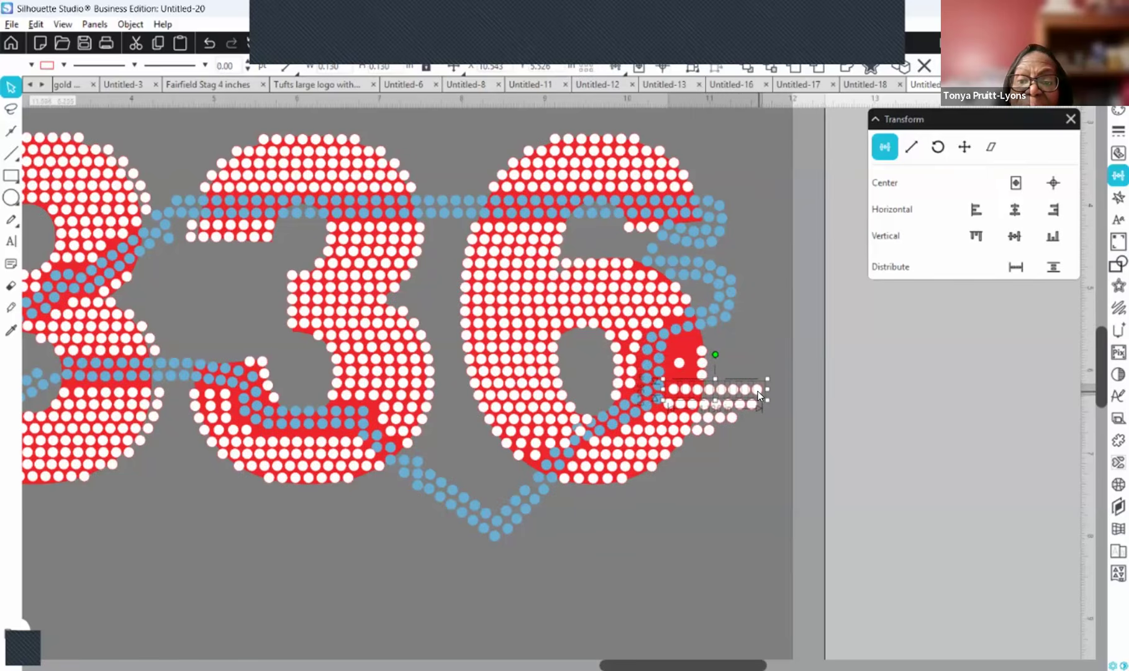
{"action": "key", "text": "Down"}
{"action": "key", "text": "Right"}
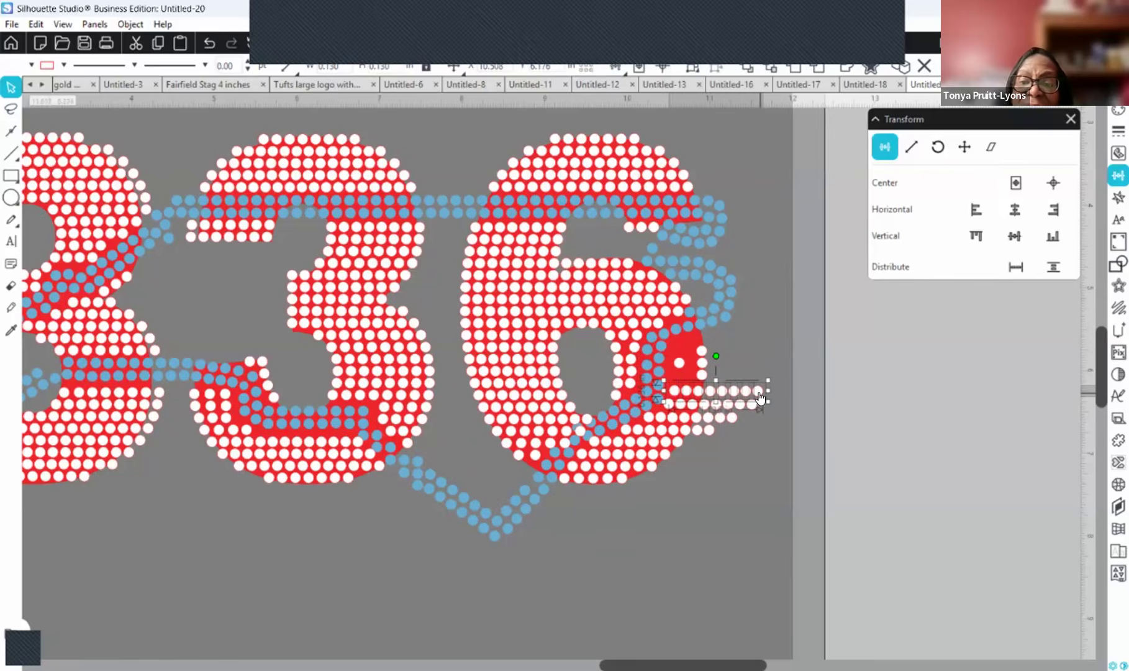
{"action": "left_click_drag", "start_coordinate": [759, 392], "coordinate": [763, 338]}
{"action": "left_click", "coordinate": [670, 598]}
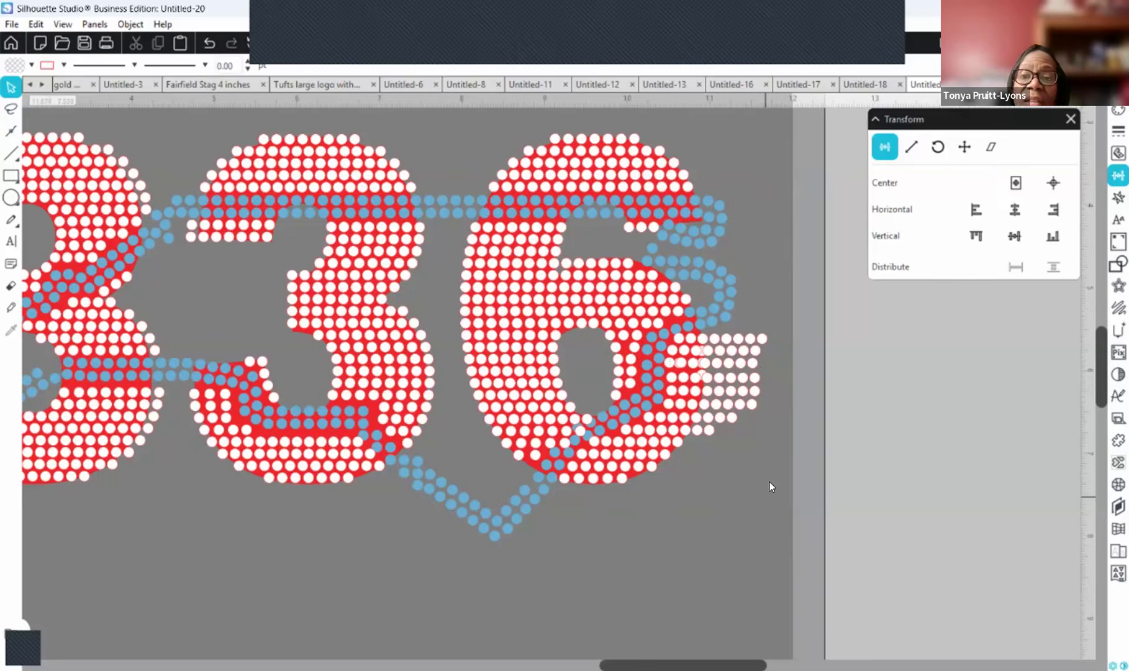
- Delete the surplus white stones that extend past the 6's right red edge
{"action": "left_click", "coordinate": [724, 337]}
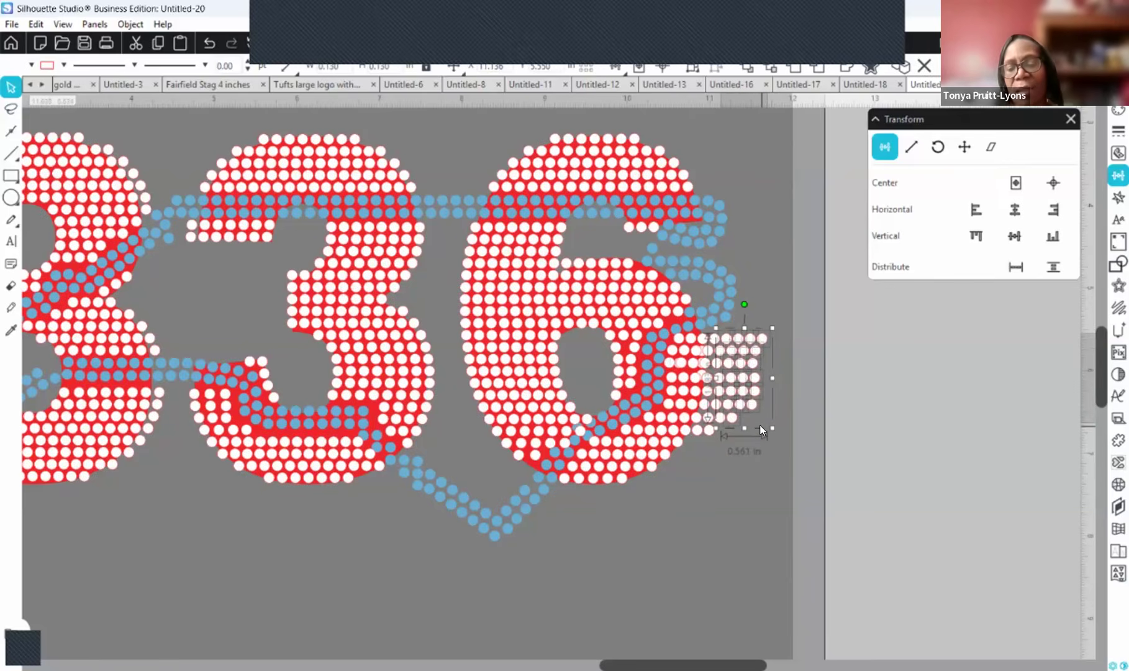
{"action": "key", "text": "Delete"}
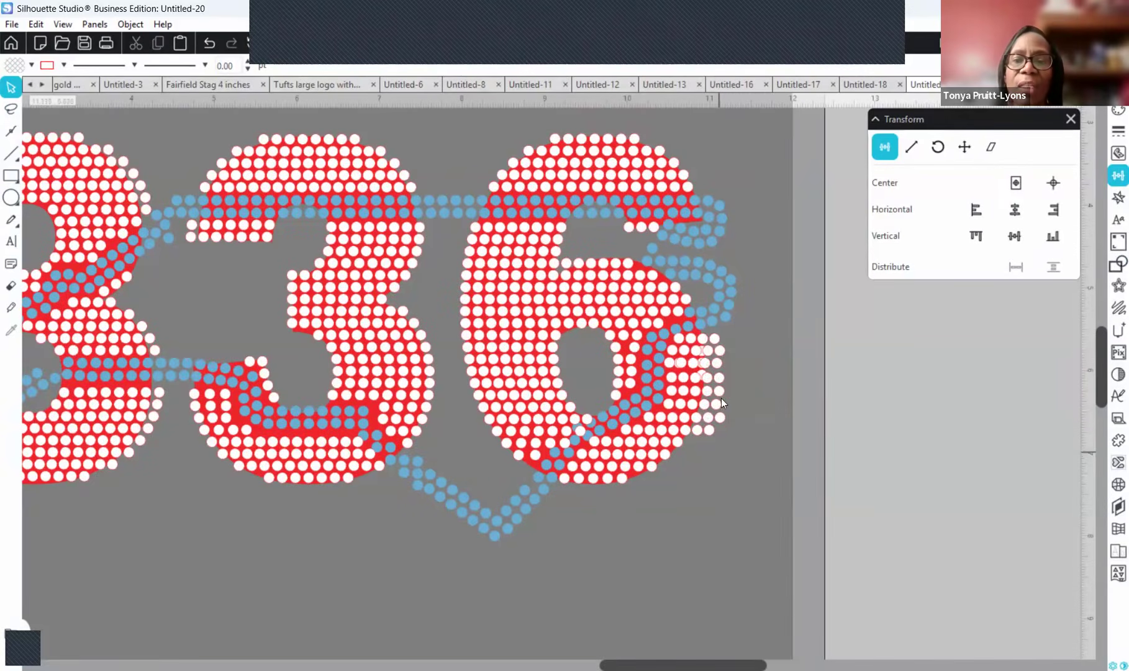
{"action": "left_click", "coordinate": [722, 340]}
{"action": "key", "text": "Delete"}
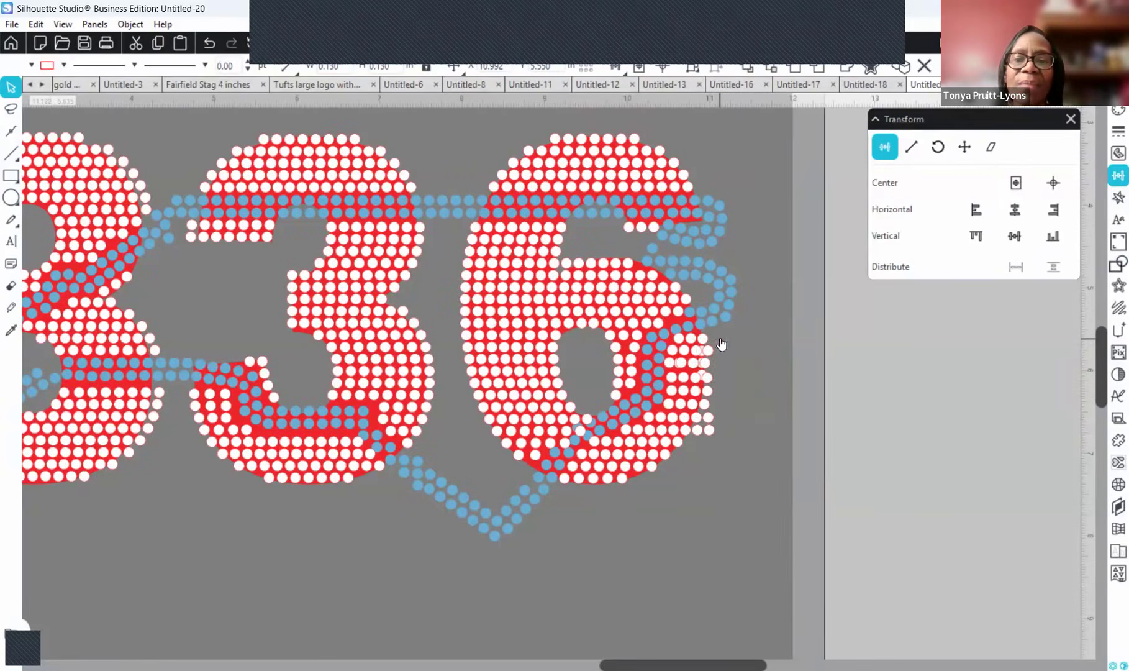
{"action": "left_click", "coordinate": [712, 435]}
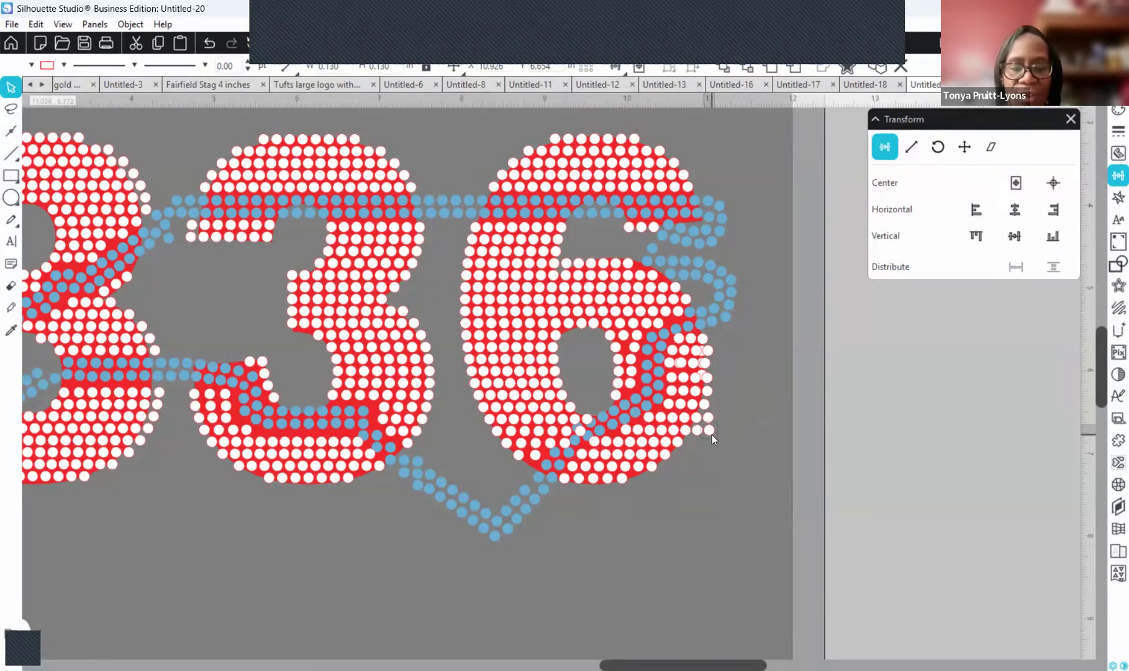
{"action": "key", "text": "Delete"}
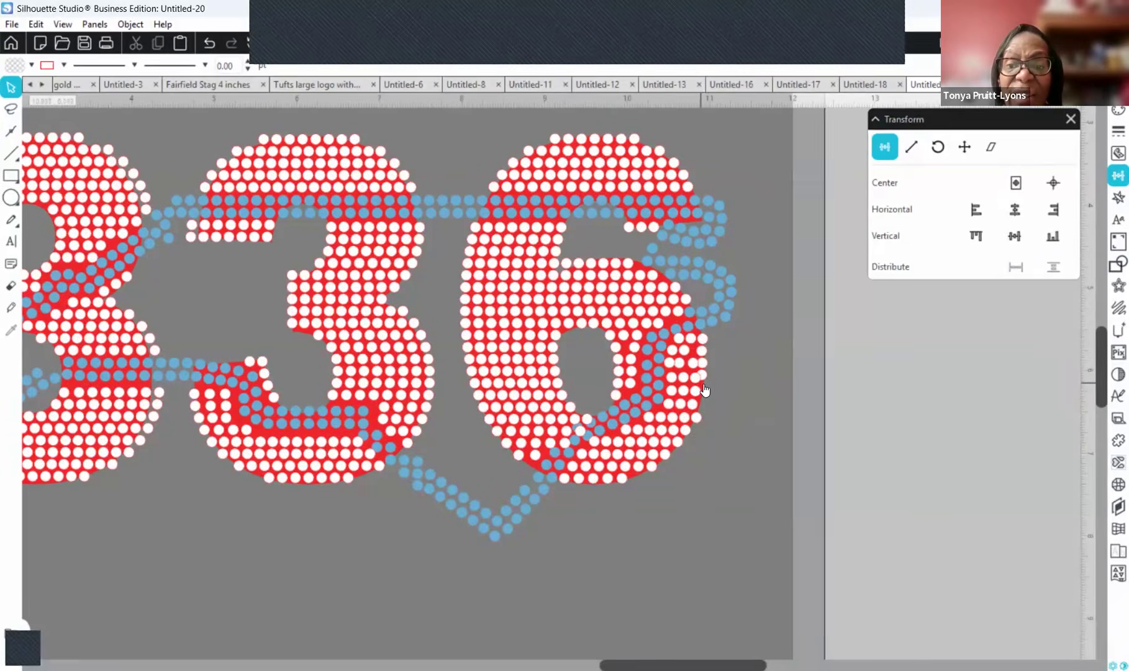
- Nudge the outermost stone of the 6's sixth row from the bottom right to the red edge
{"action": "left_click", "coordinate": [686, 417]}
{"action": "key", "text": "Right"}
{"action": "key", "text": "Right"}
{"action": "key", "text": "Right"}
{"action": "key", "text": "Right"}
{"action": "key", "text": "Right"}
{"action": "key", "text": "Right"}
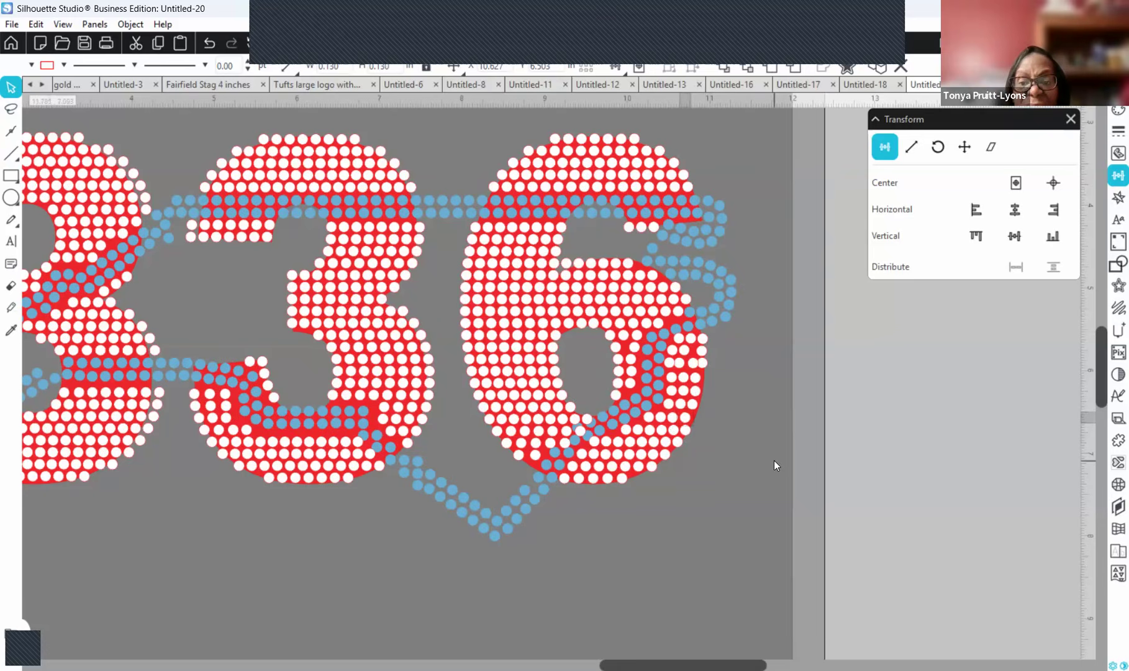
{"action": "key", "text": "Right"}
{"action": "key", "text": "Right"}
{"action": "key", "text": "Right"}
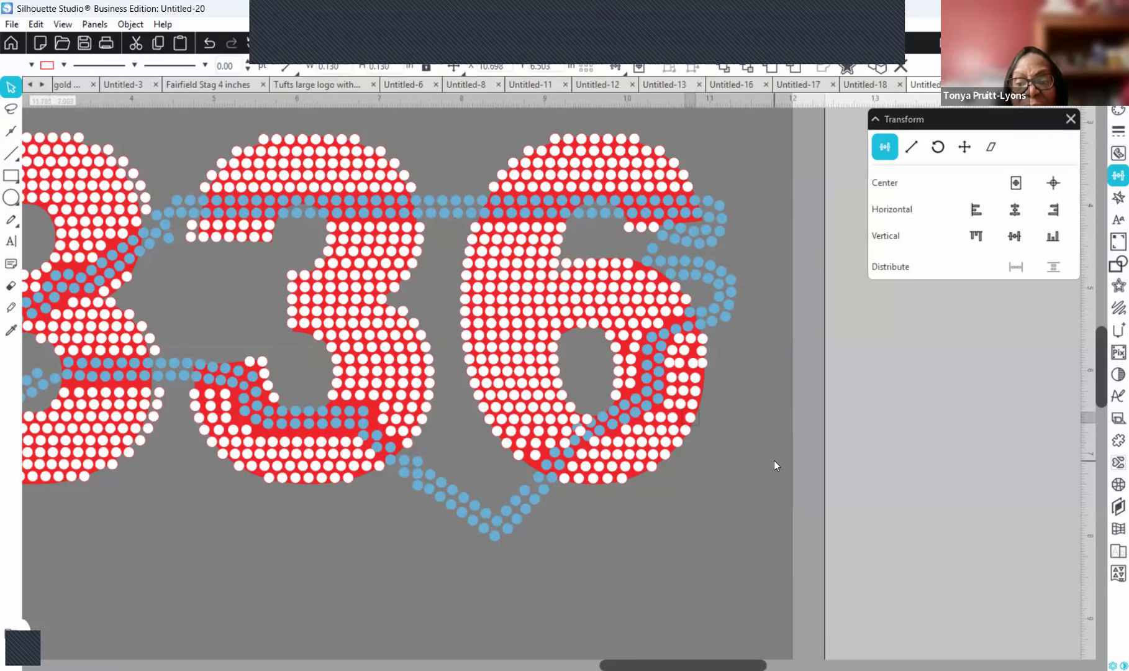
- Nudge the outermost stones of the next rows up the 6's right side to follow the curve of the red edge
{"action": "left_click", "coordinate": [694, 403]}
{"action": "key", "text": "Right"}
{"action": "key", "text": "Right"}
{"action": "key", "text": "Right"}
{"action": "key", "text": "Right"}
{"action": "key", "text": "Right"}
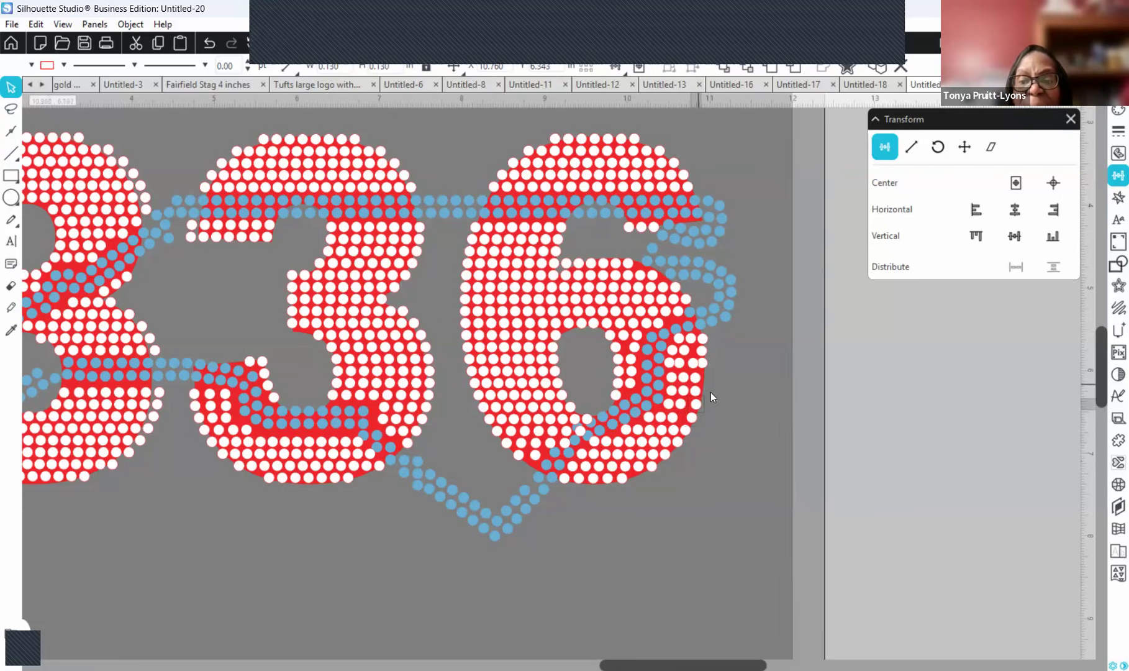
{"action": "left_click", "coordinate": [695, 391]}
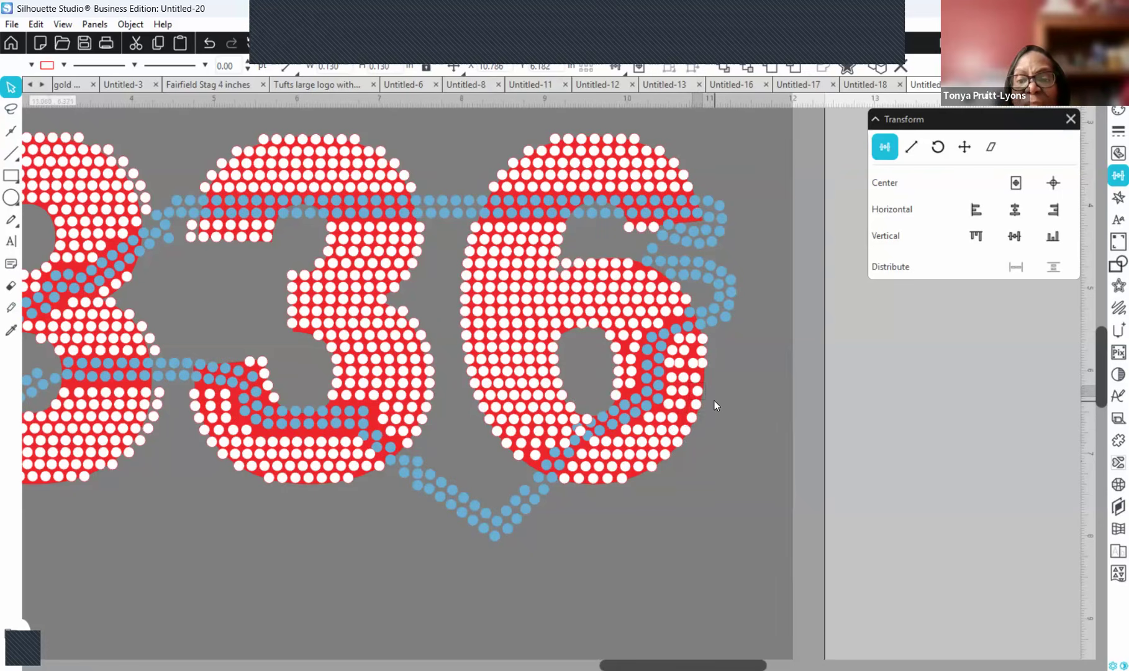
{"action": "left_click", "coordinate": [697, 380]}
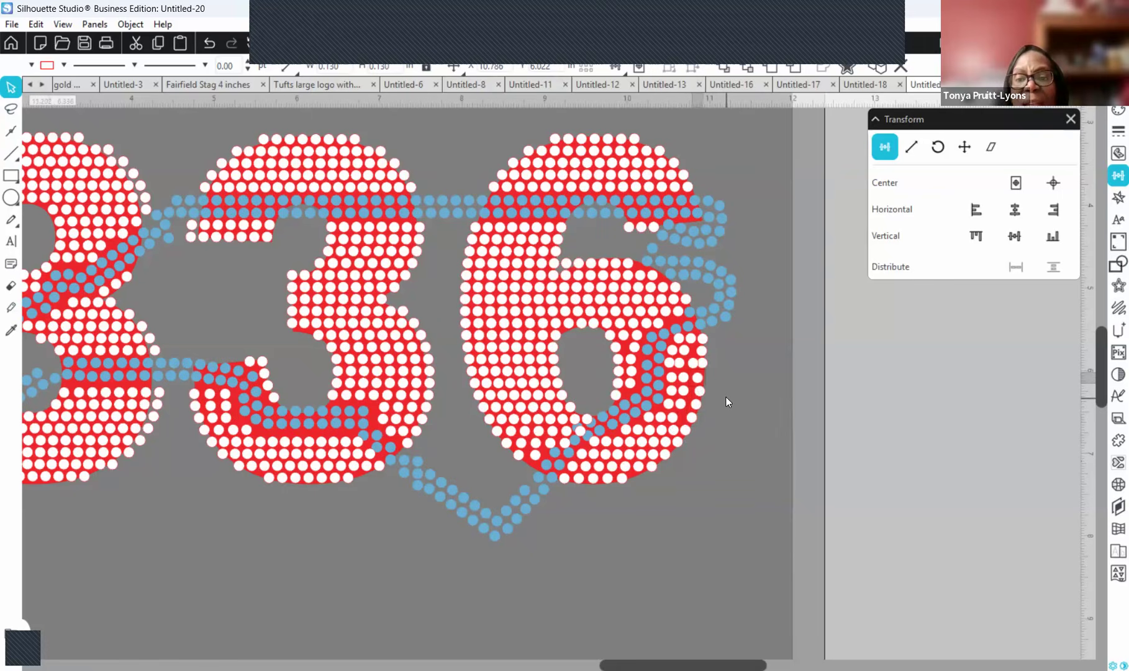
{"action": "key", "text": "Right"}
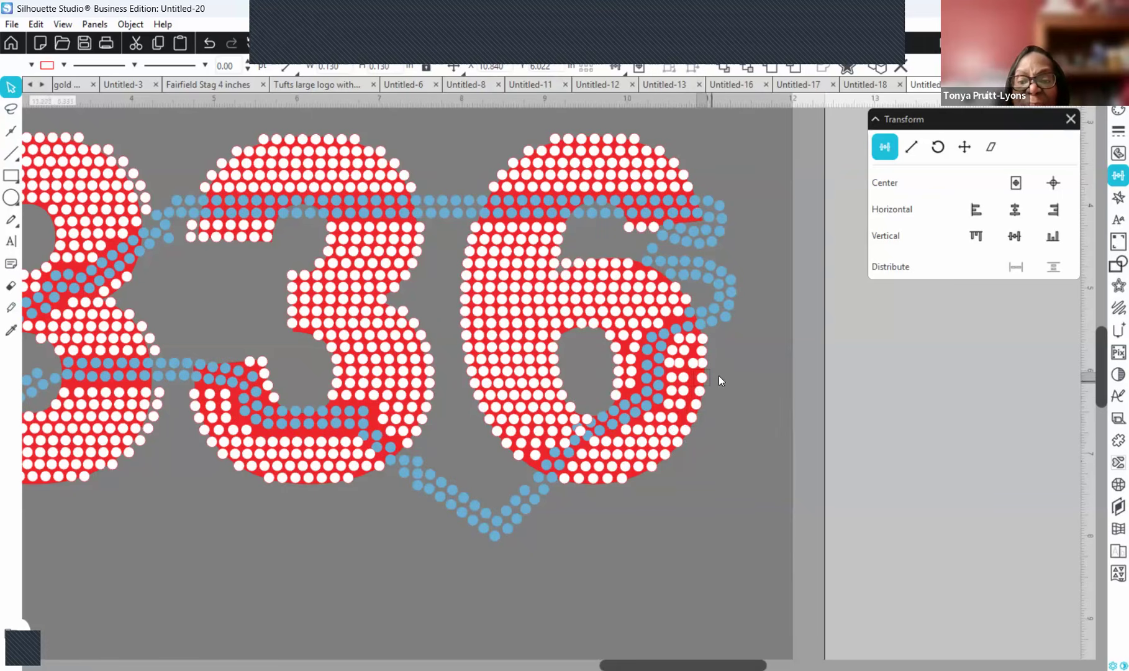
{"action": "left_click", "coordinate": [706, 365]}
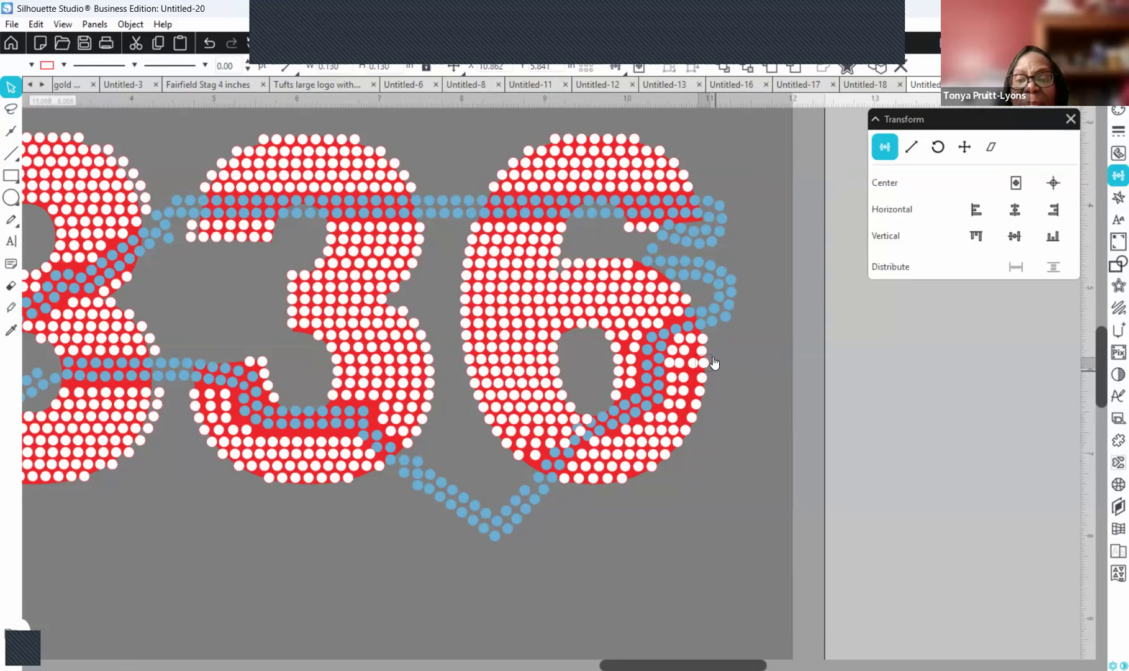
{"action": "left_click", "coordinate": [702, 351]}
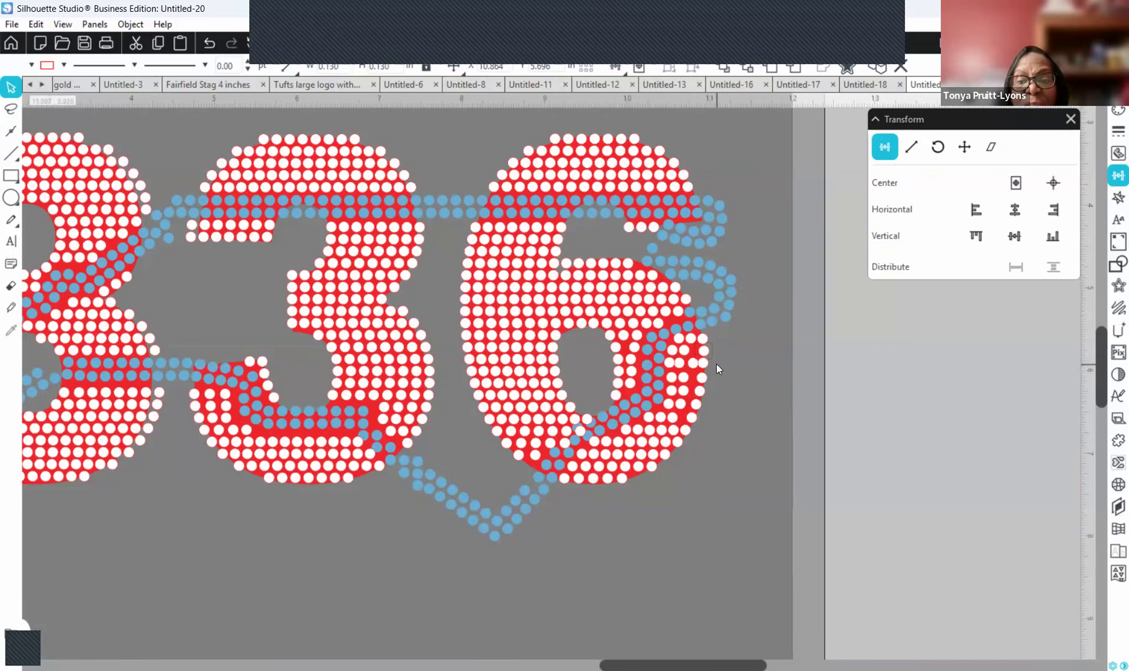
{"action": "left_click", "coordinate": [717, 368]}
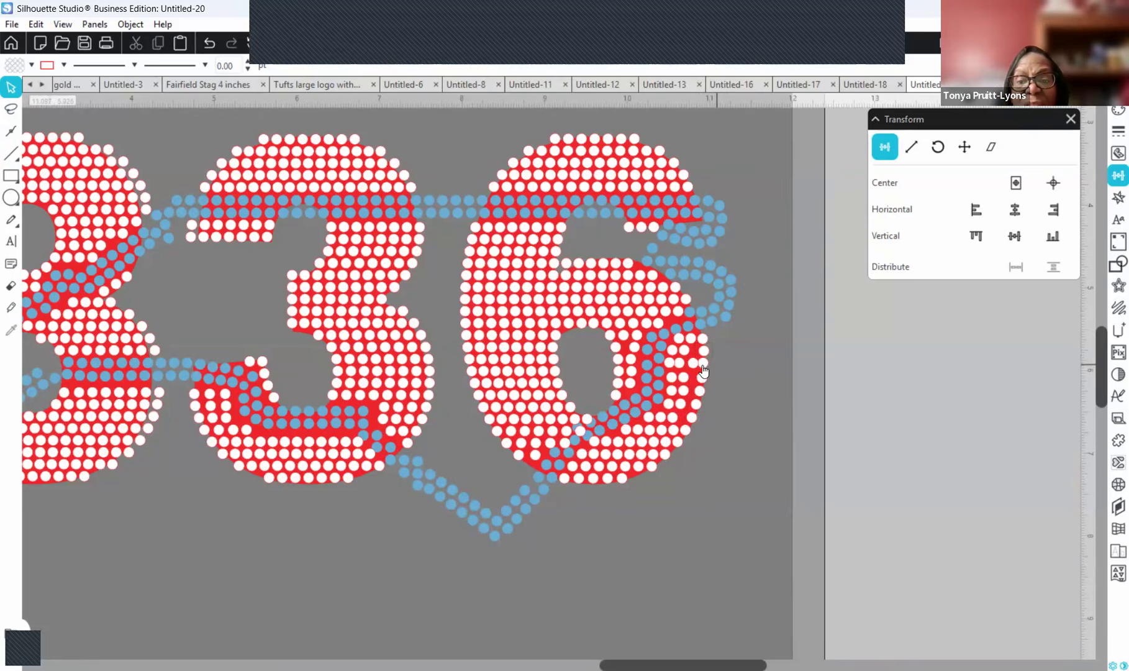
- Line up the three white stones in the tenth row from the bottom on the 6's right side
{"action": "left_click", "coordinate": [671, 370]}
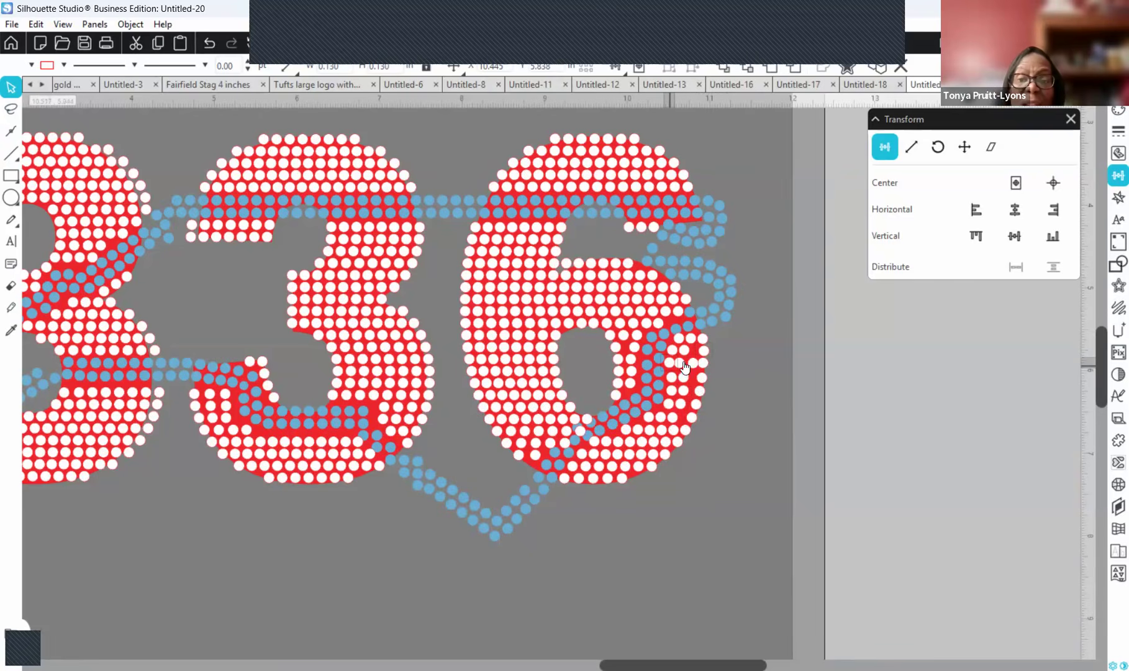
{"action": "left_click", "coordinate": [692, 370]}
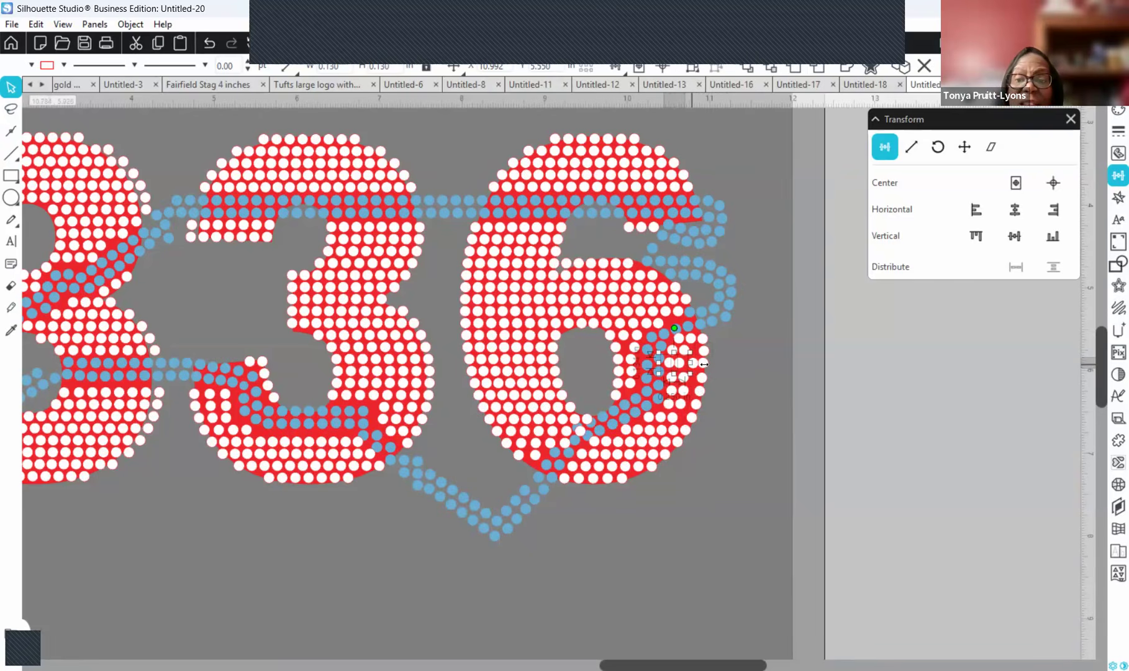
{"action": "left_click", "coordinate": [709, 371], "text": "shift"}
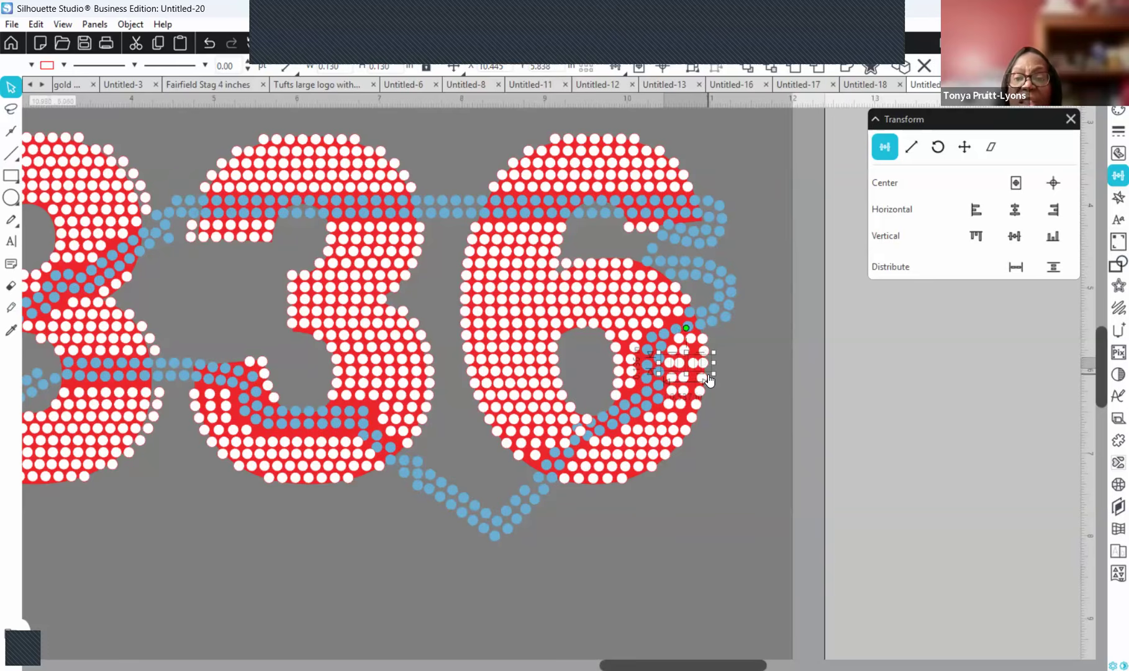
{"action": "left_click", "coordinate": [725, 388]}
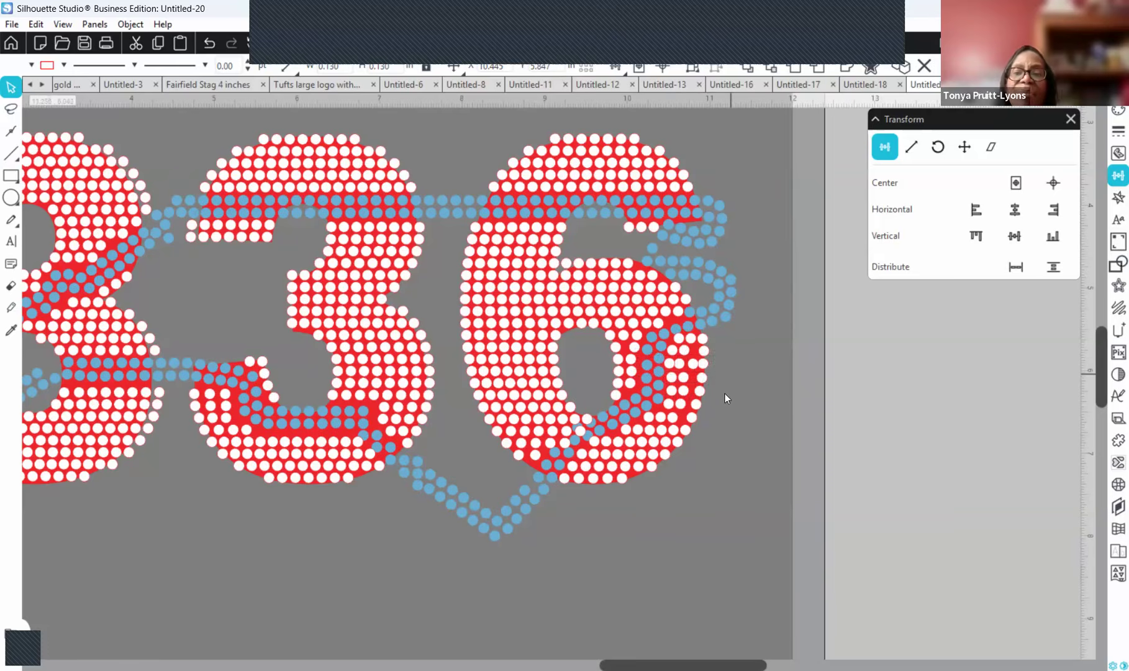
- Move the red 336 backing away so the white and blue rhinestones stand on their own
{"action": "left_click", "coordinate": [680, 477]}
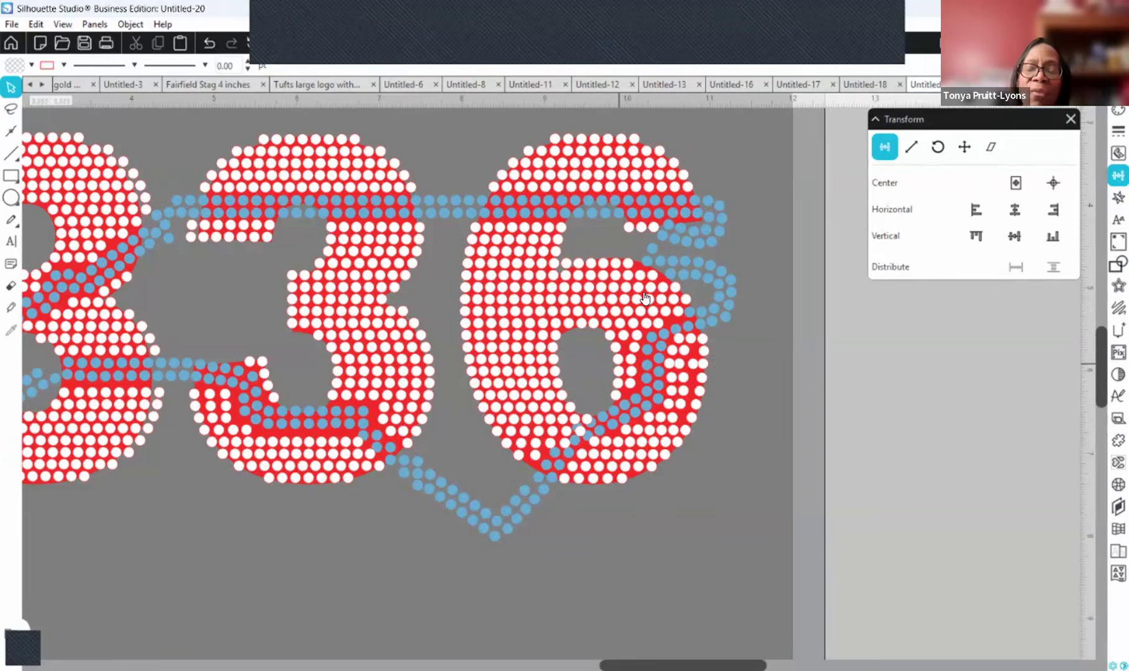
{"action": "left_click", "coordinate": [533, 464]}
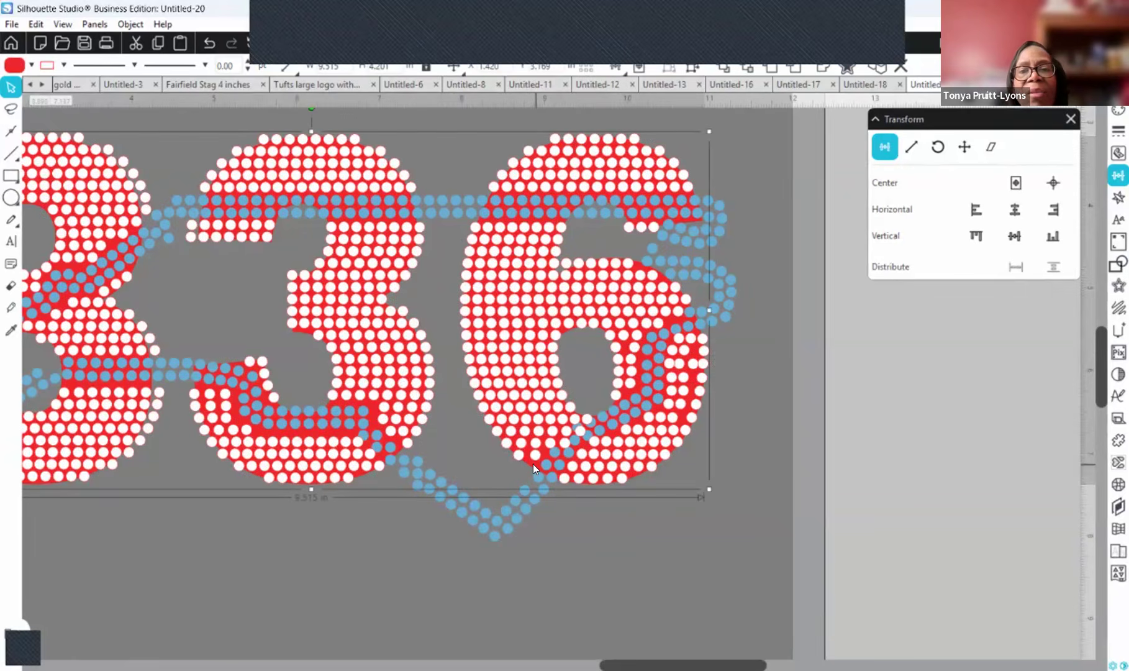
{"action": "left_click_drag", "start_coordinate": [526, 483], "coordinate": [537, 507]}
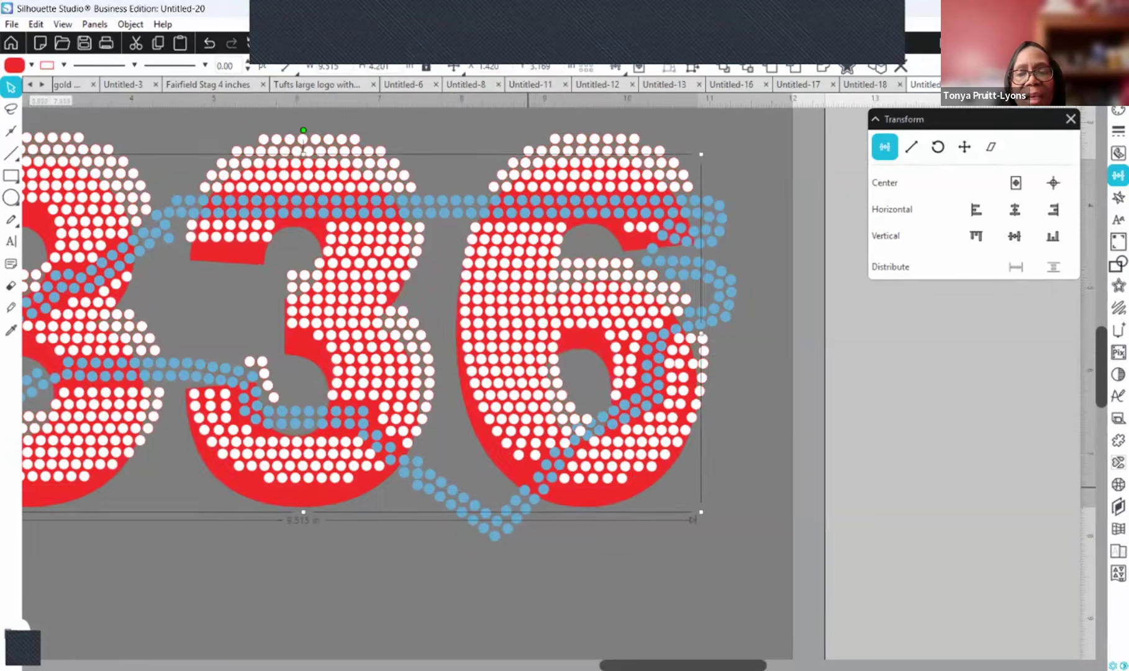
{"action": "left_click_drag", "start_coordinate": [405, 394], "coordinate": [798, 602]}
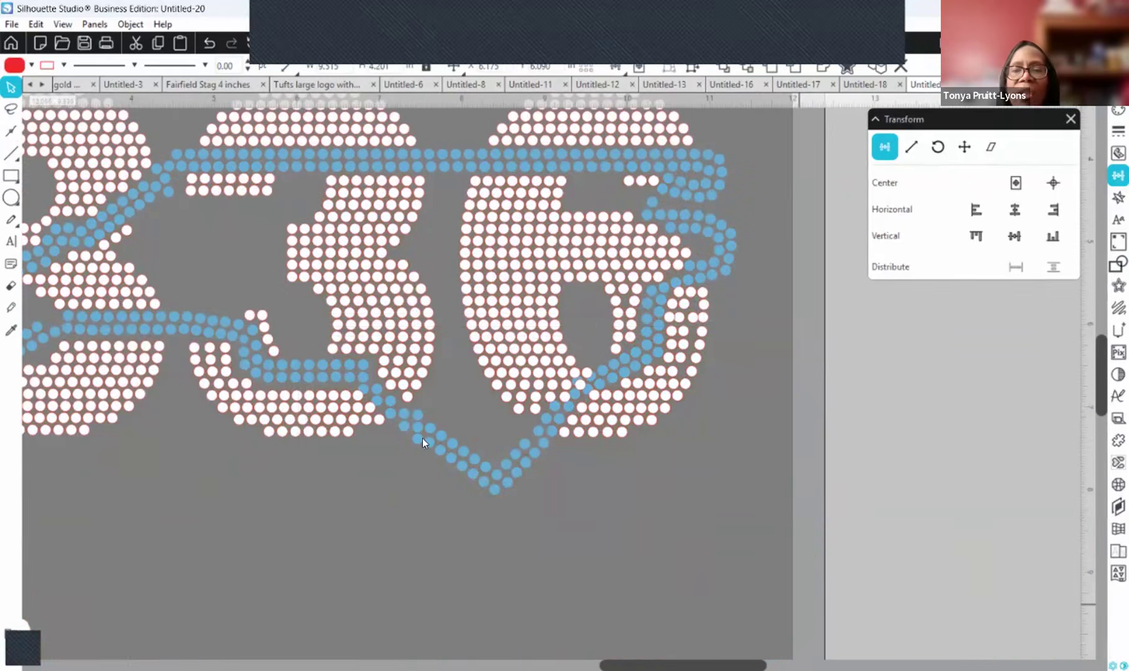
{"action": "left_click", "coordinate": [599, 321]}
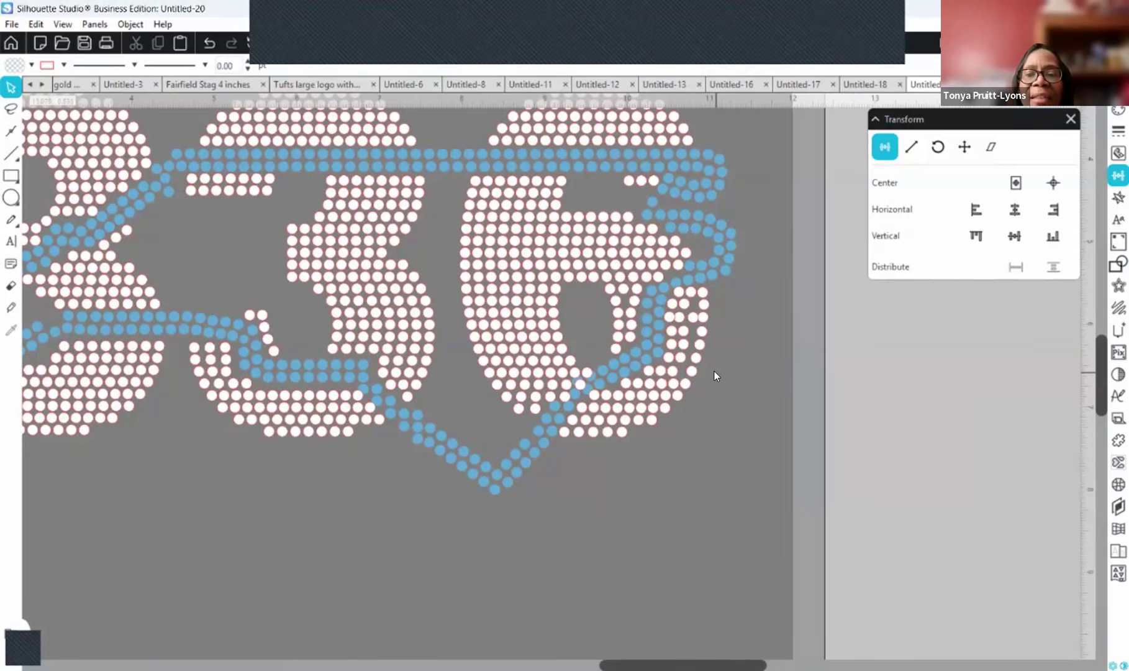
- Distribute the stones horizontally in the sixth and seventh rows from the bottom on the 6's right side
{"action": "left_click", "coordinate": [653, 369]}
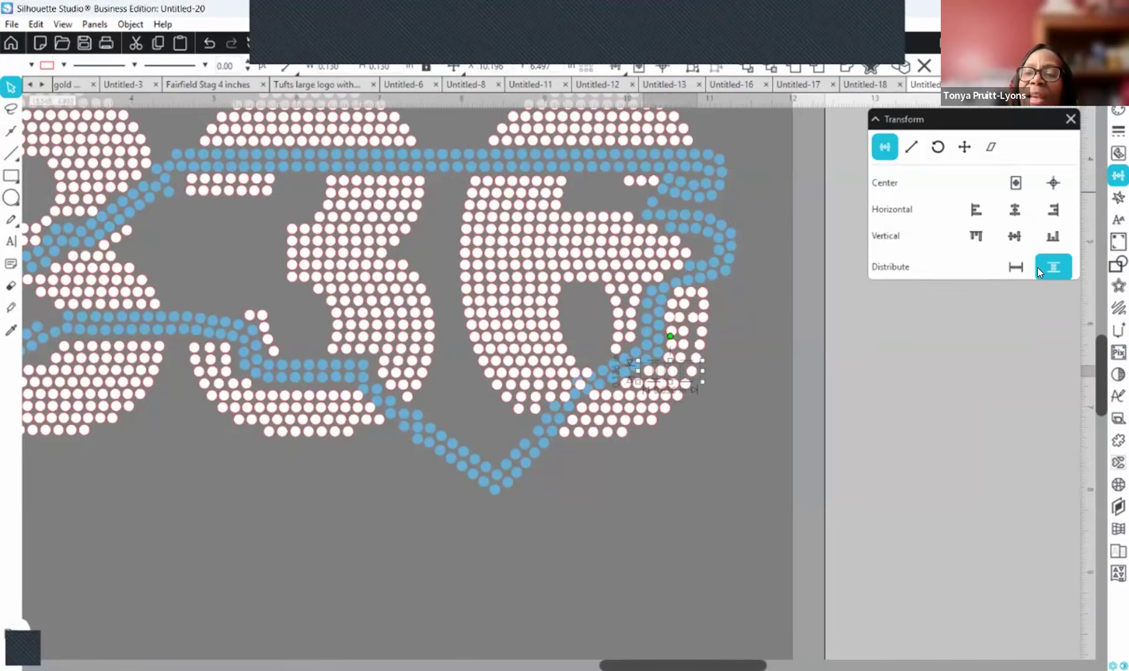
{"action": "left_click", "coordinate": [693, 358]}
{"action": "left_click", "coordinate": [679, 356], "text": "shift"}
{"action": "left_click", "coordinate": [668, 357], "text": "shift"}
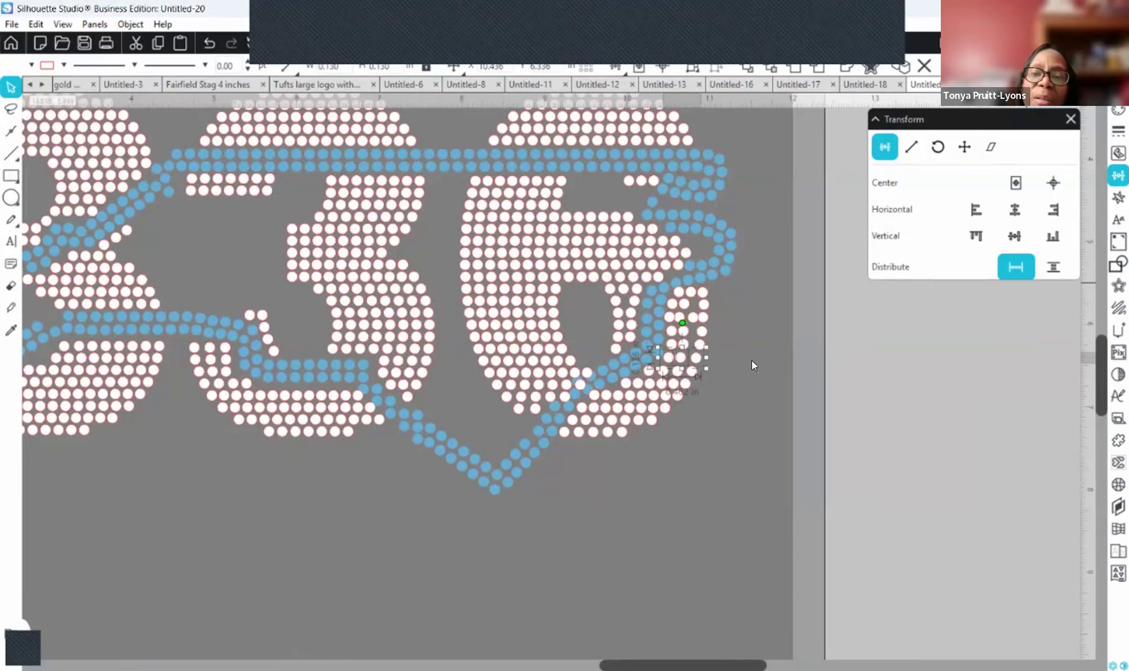
- Distribute the three stones horizontally in each of the eighth and ninth rows from the bottom of the 6's right side
{"action": "left_click", "coordinate": [699, 343]}
{"action": "left_click", "coordinate": [685, 343], "text": "shift"}
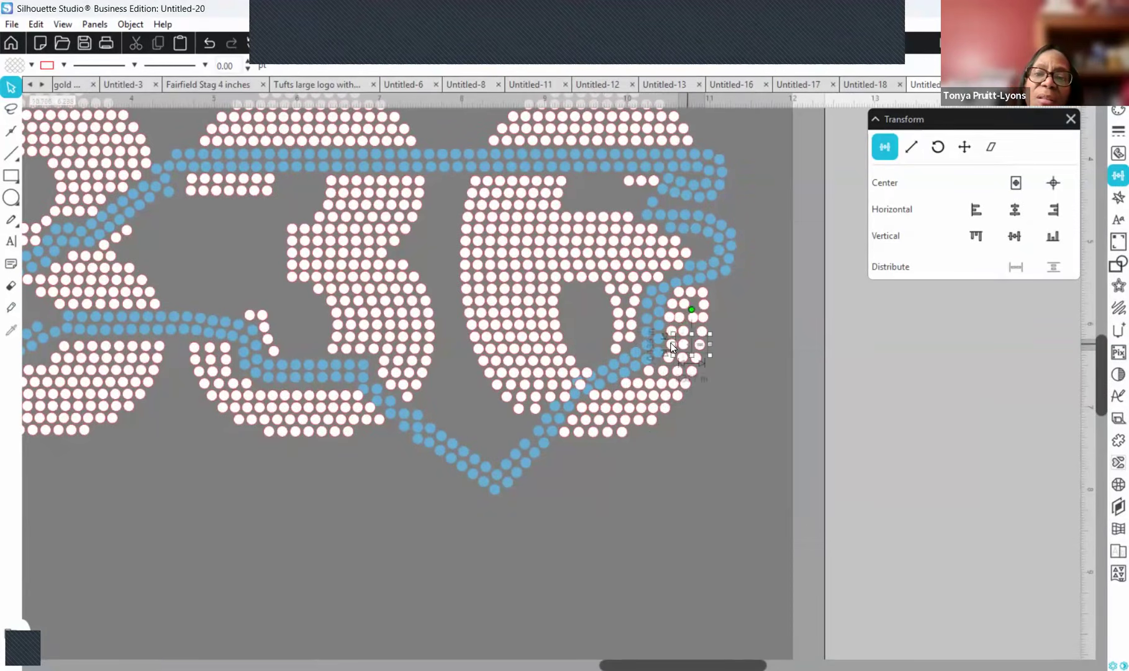
{"action": "left_click", "coordinate": [671, 344], "text": "shift"}
{"action": "left_click", "coordinate": [1016, 272]}
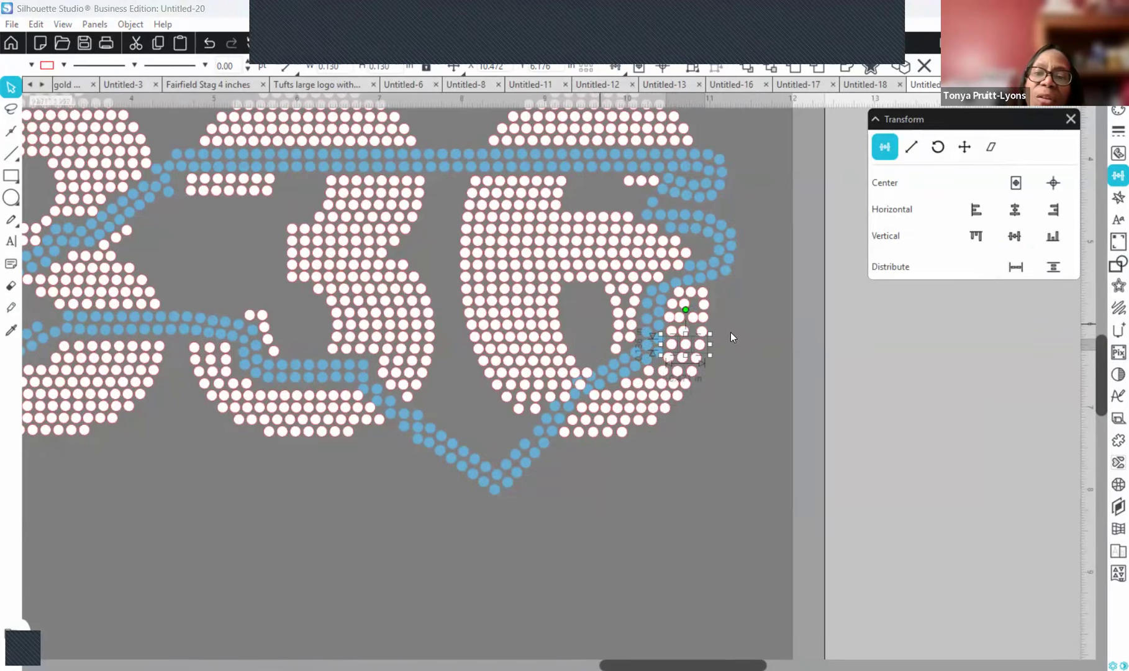
{"action": "left_click_drag", "start_coordinate": [726, 332], "coordinate": [669, 333]}
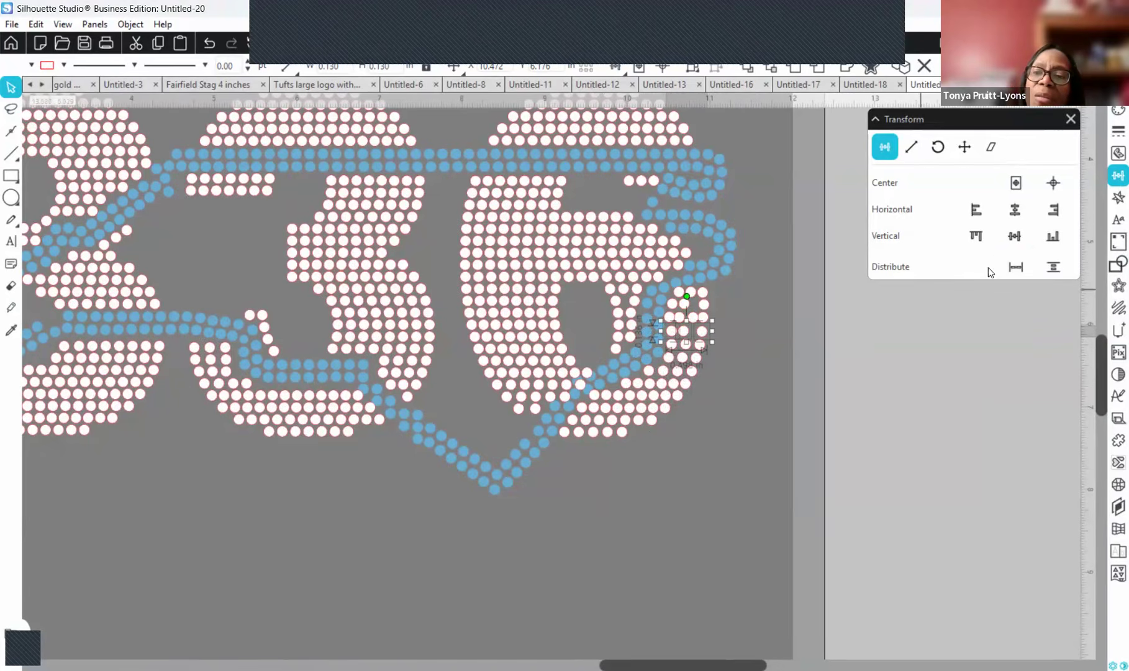
{"action": "left_click", "coordinate": [1014, 264]}
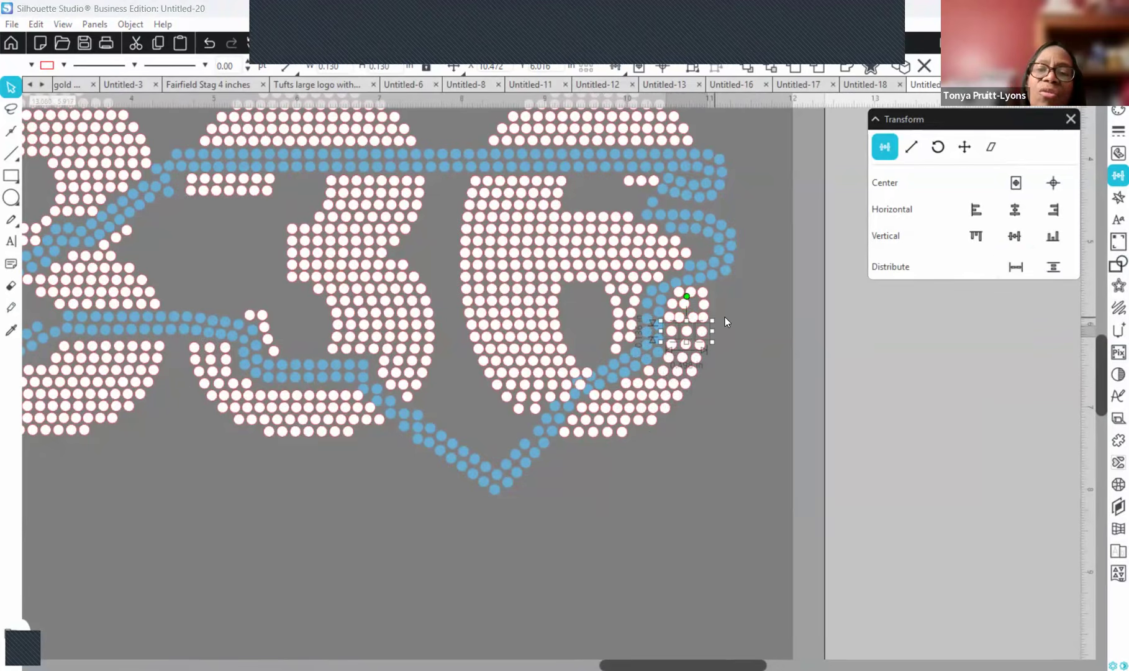
- Undo the accidental change, and distribute the three stones of the tenth row up the 6's right side horizontally
{"action": "left_click_drag", "start_coordinate": [706, 315], "coordinate": [671, 314]}
{"action": "left_click", "coordinate": [209, 43]}
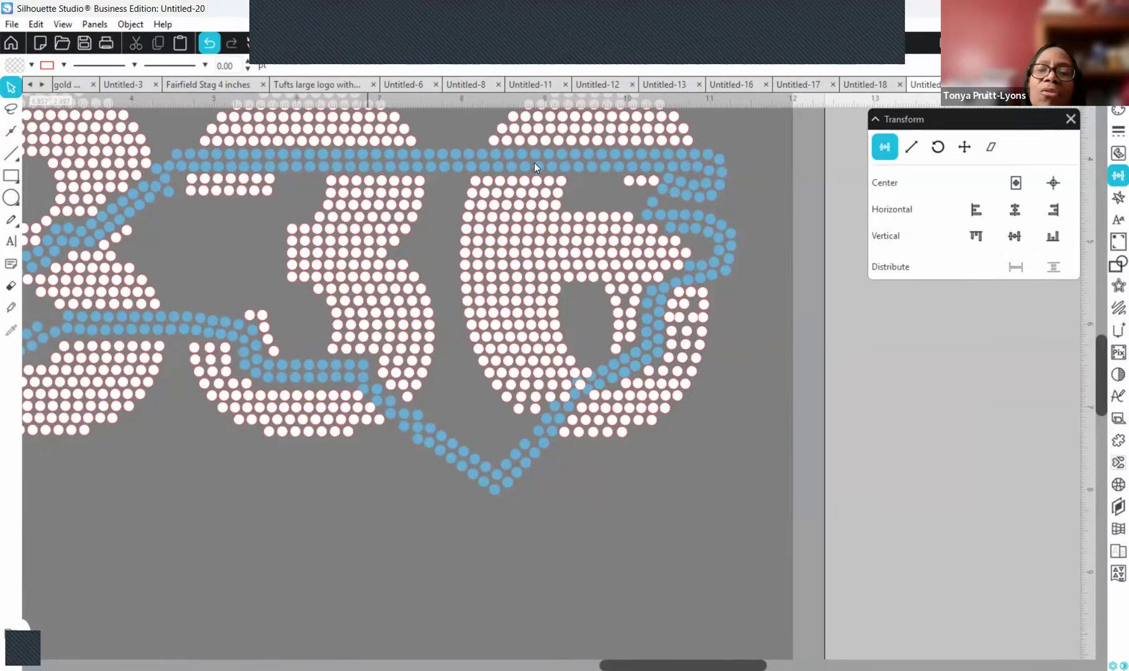
{"action": "left_click_drag", "start_coordinate": [738, 315], "coordinate": [666, 316]}
{"action": "left_click", "coordinate": [1012, 267]}
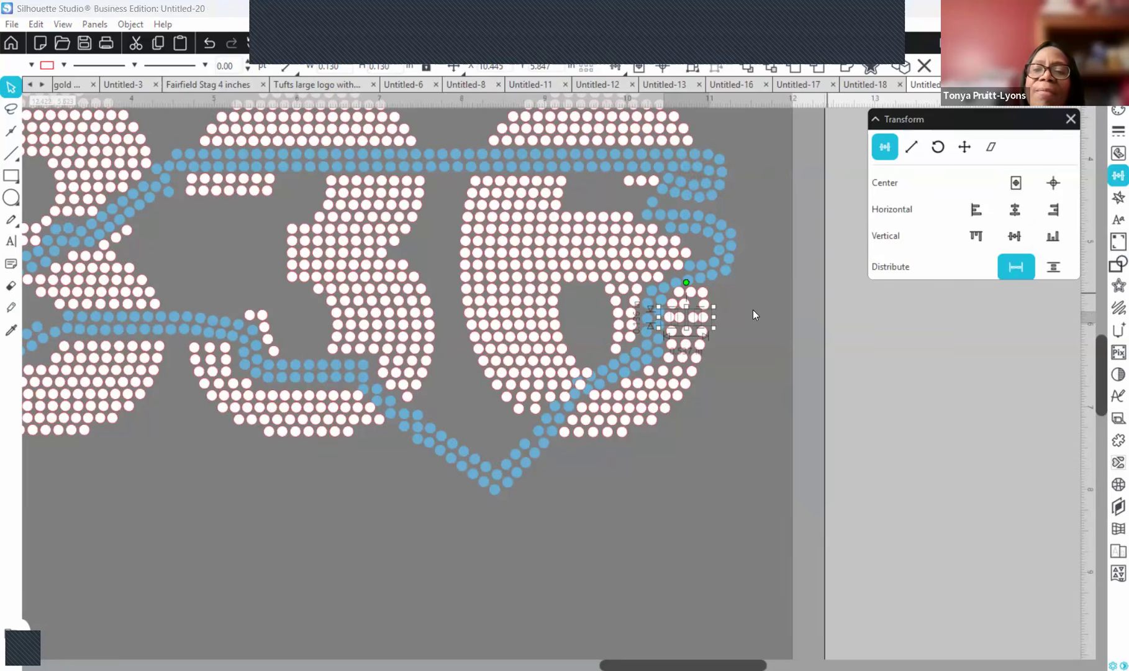
{"action": "left_click", "coordinate": [753, 310]}
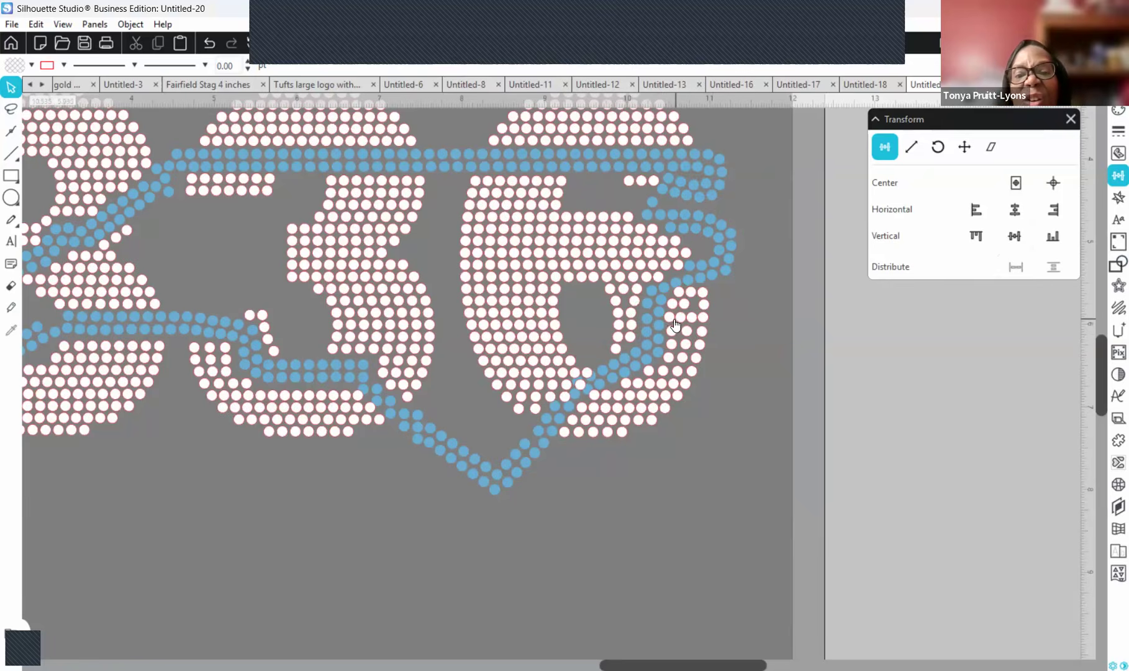
{"action": "left_click_drag", "start_coordinate": [671, 319], "coordinate": [870, 355]}
{"action": "left_click", "coordinate": [774, 359]}
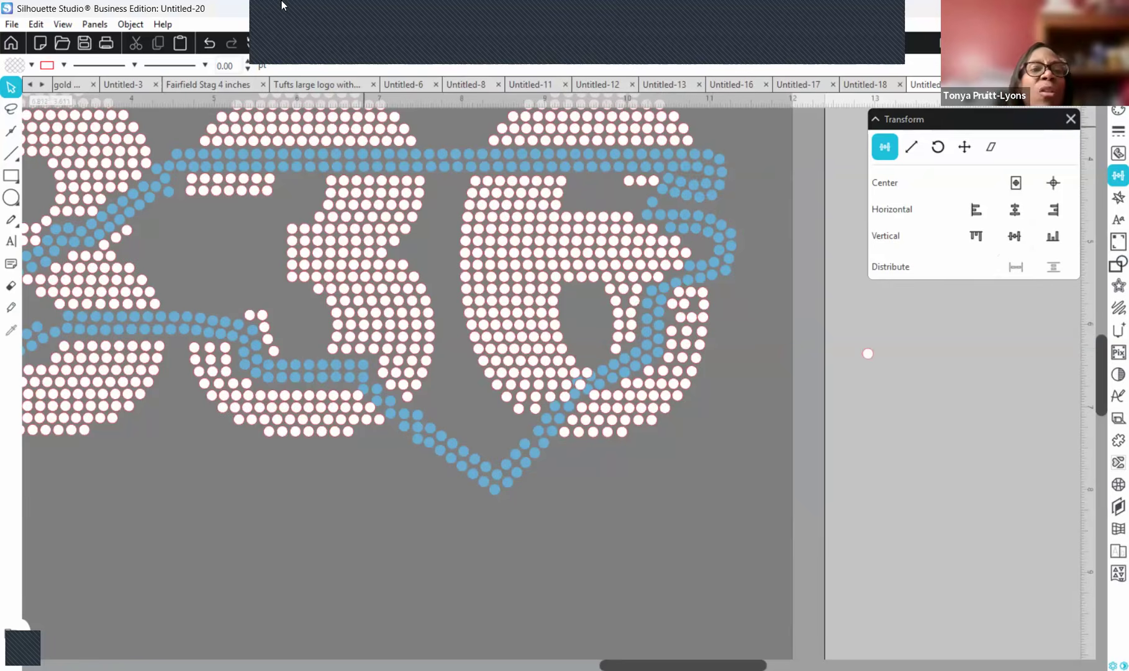
{"action": "left_click", "coordinate": [211, 44]}
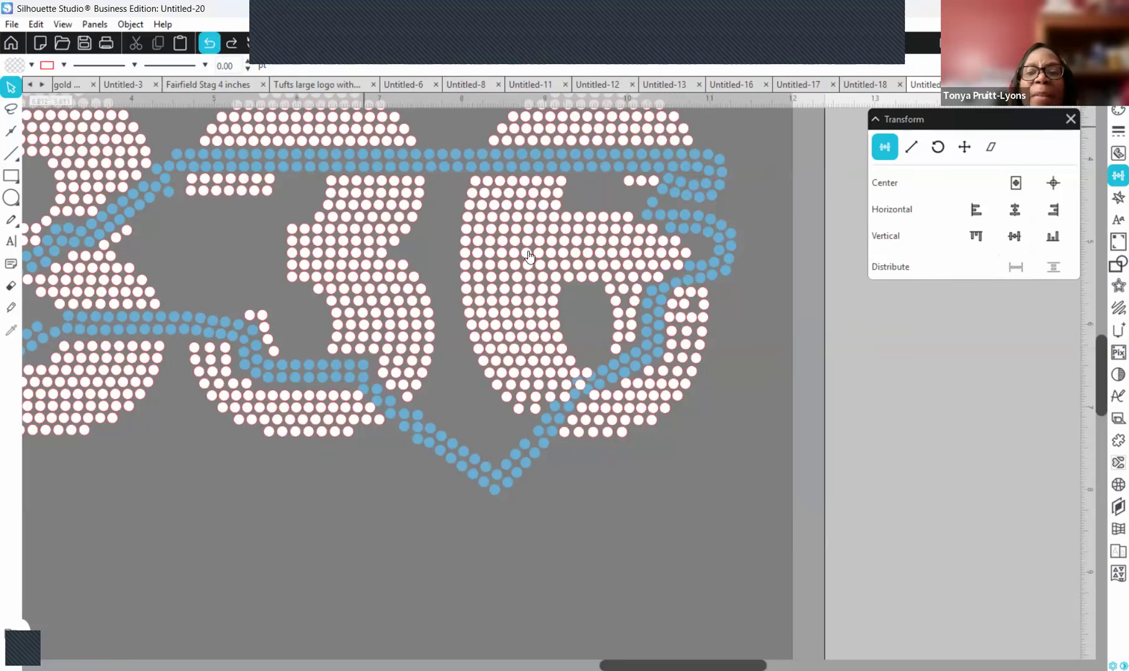
- Nudge the innermost stone of the 6's tenth row away from the blue outline and redistribute that row horizontally
{"action": "left_click", "coordinate": [671, 319]}
{"action": "key", "text": "Right"}
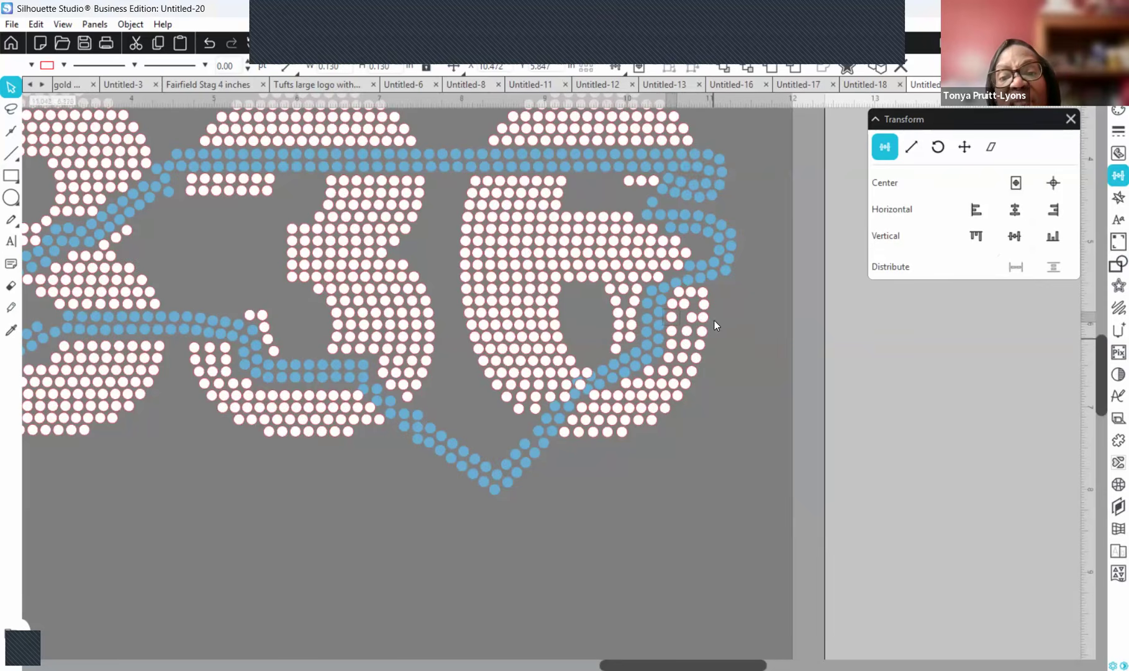
{"action": "left_click_drag", "start_coordinate": [725, 318], "coordinate": [669, 314]}
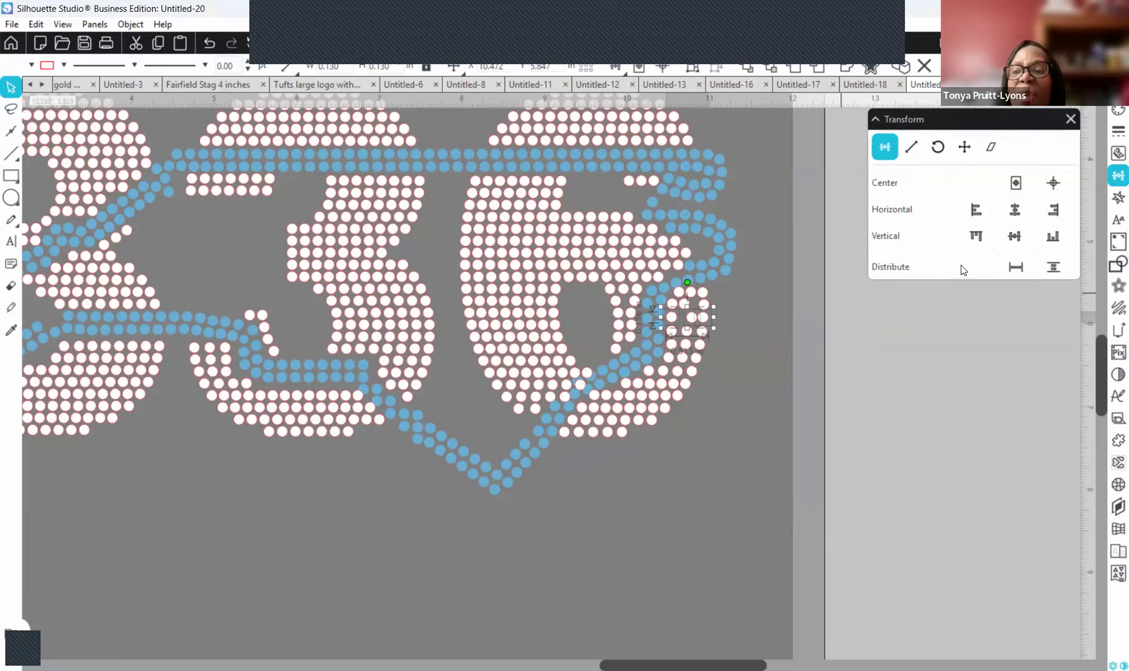
{"action": "left_click", "coordinate": [1024, 268]}
- Distribute the three stones of the second row from the top of the 6's lower right section horizontally
{"action": "left_click_drag", "start_coordinate": [718, 300], "coordinate": [670, 300]}
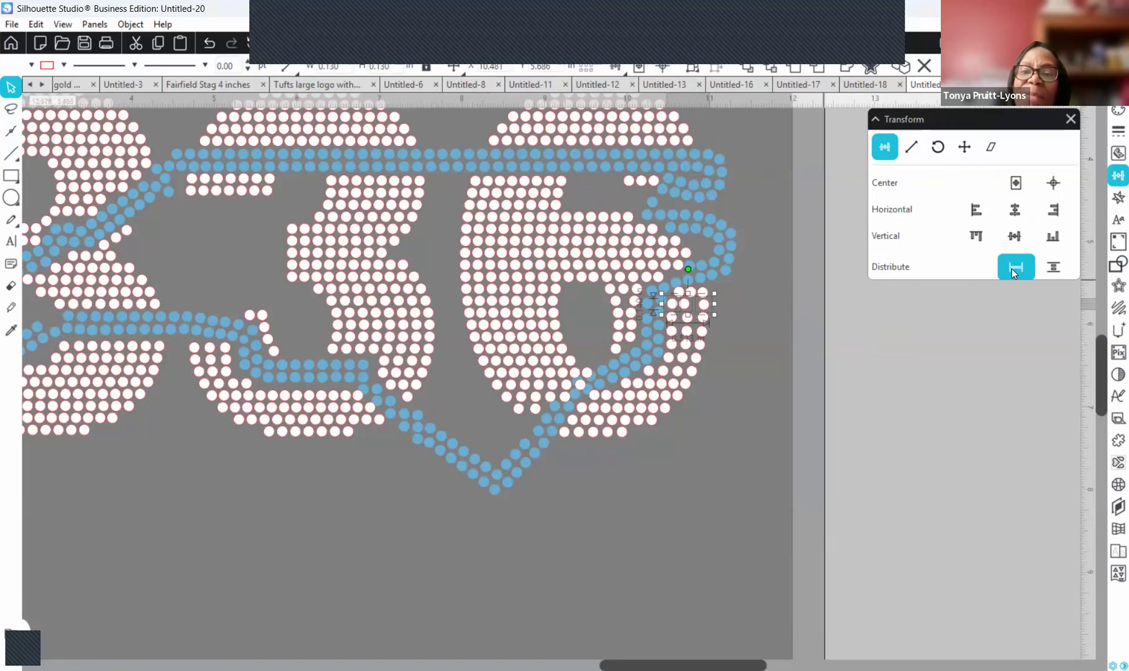
{"action": "left_click", "coordinate": [1017, 267]}
{"action": "left_click", "coordinate": [731, 304]}
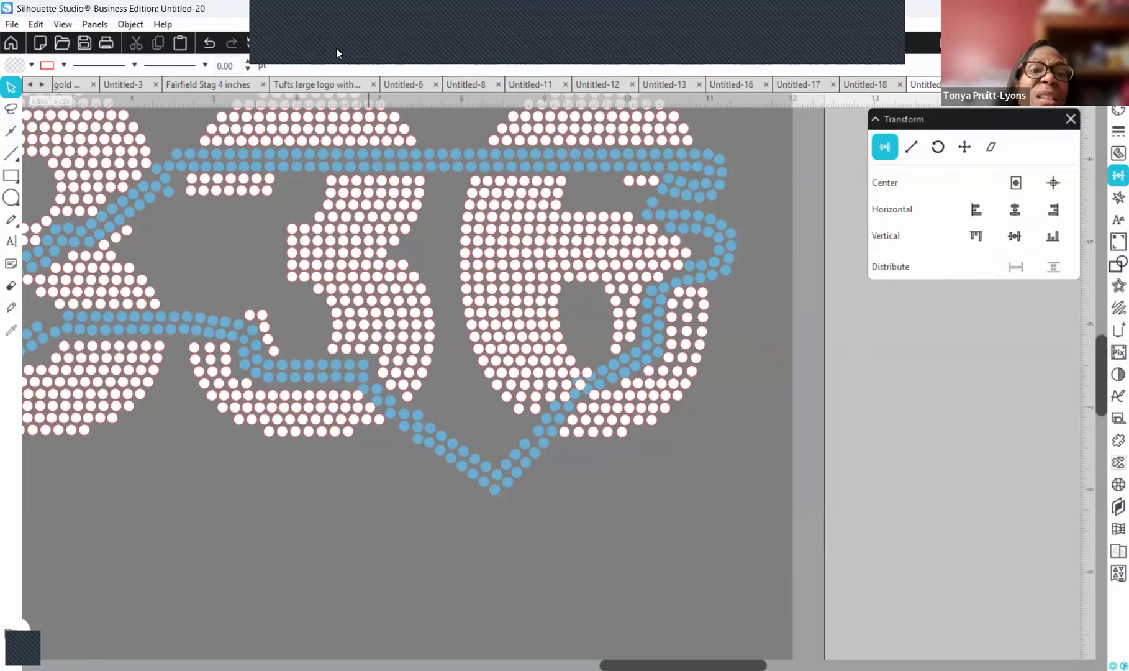
- Delete the innermost white stone in the top row of the 6's lower right section, beside the blue outline
{"action": "left_click", "coordinate": [359, 52]}
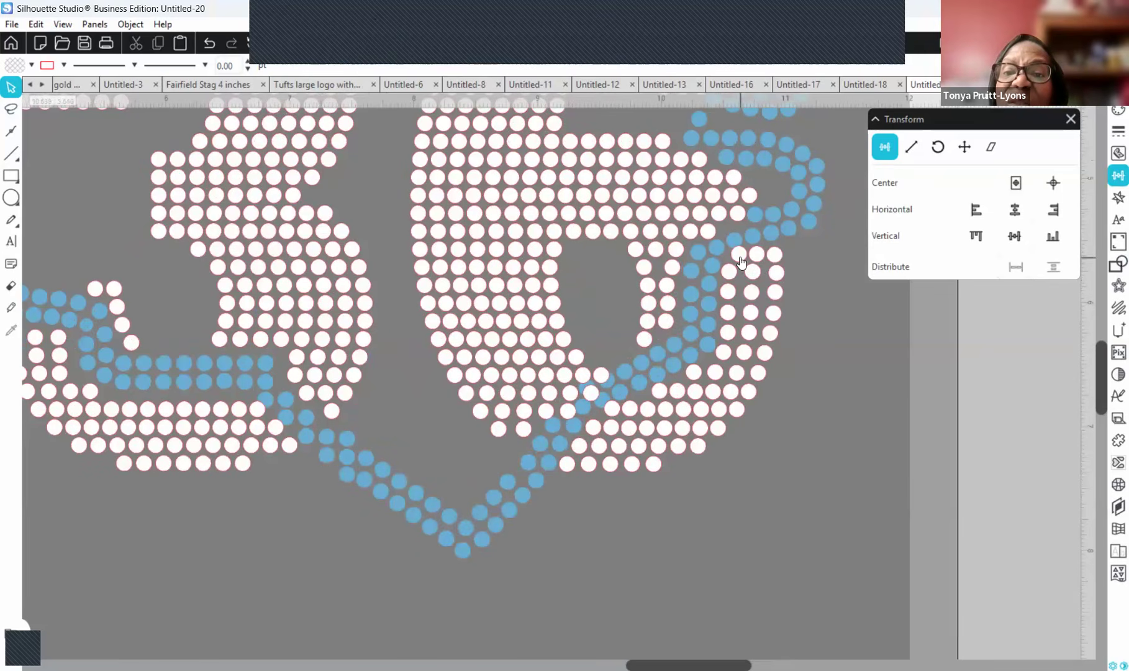
{"action": "left_click", "coordinate": [740, 256]}
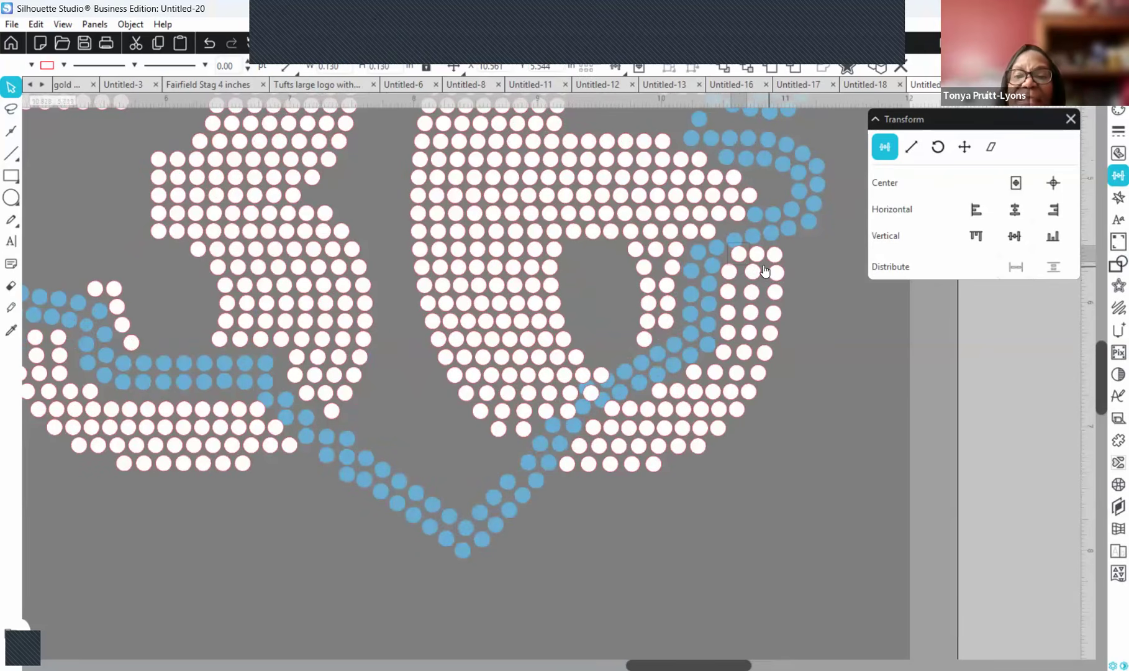
{"action": "key", "text": "Right"}
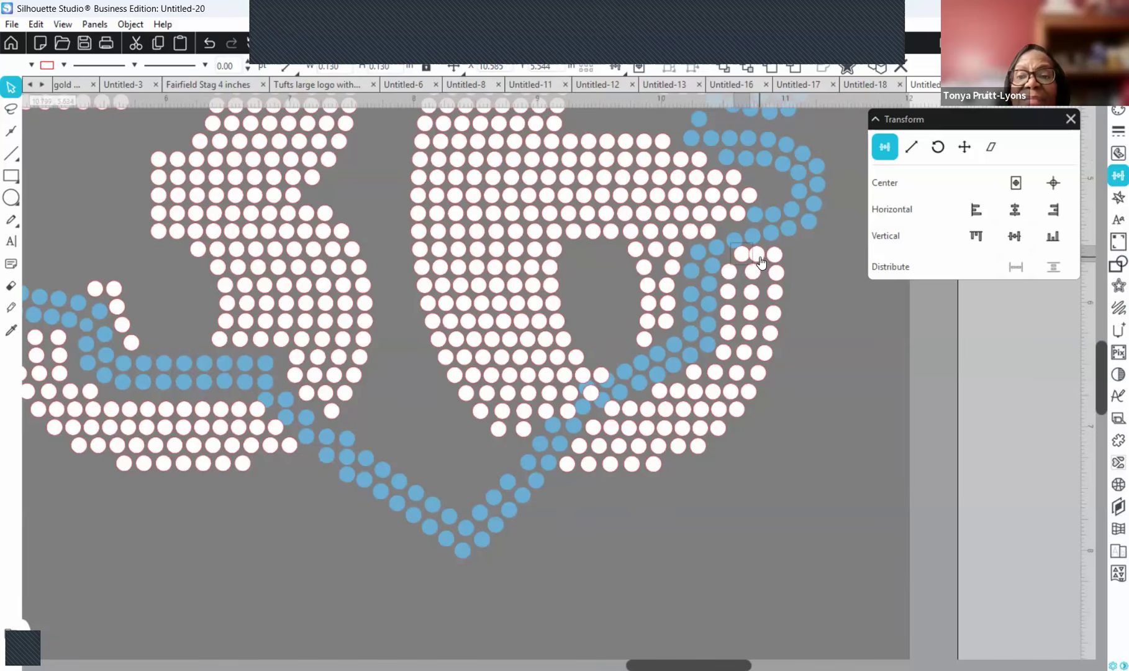
{"action": "key", "text": "Left"}
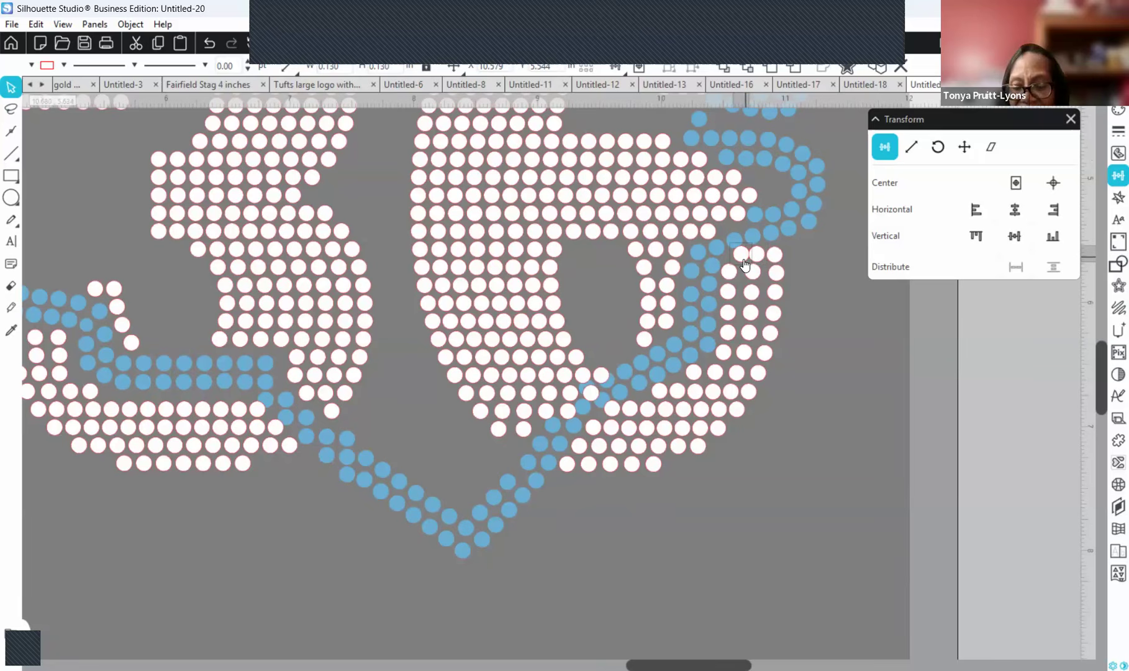
{"action": "key", "text": "Left"}
{"action": "key", "text": "Left"}
{"action": "key", "text": "Left"}
{"action": "key", "text": "Left"}
{"action": "key", "text": "Left"}
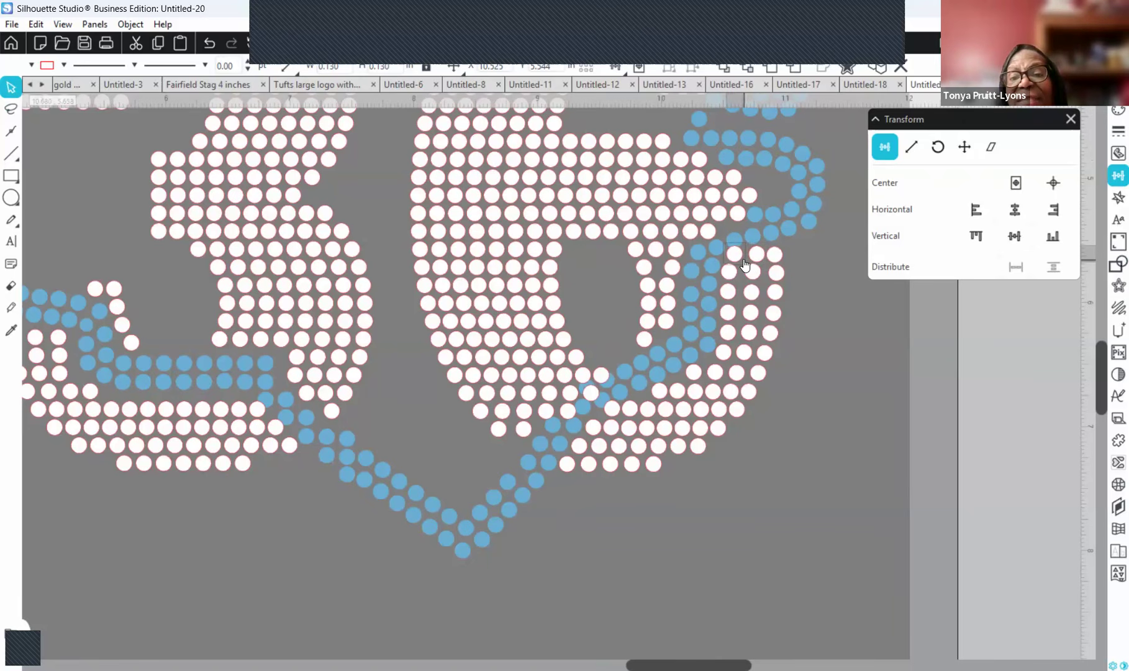
{"action": "key", "text": "Delete"}
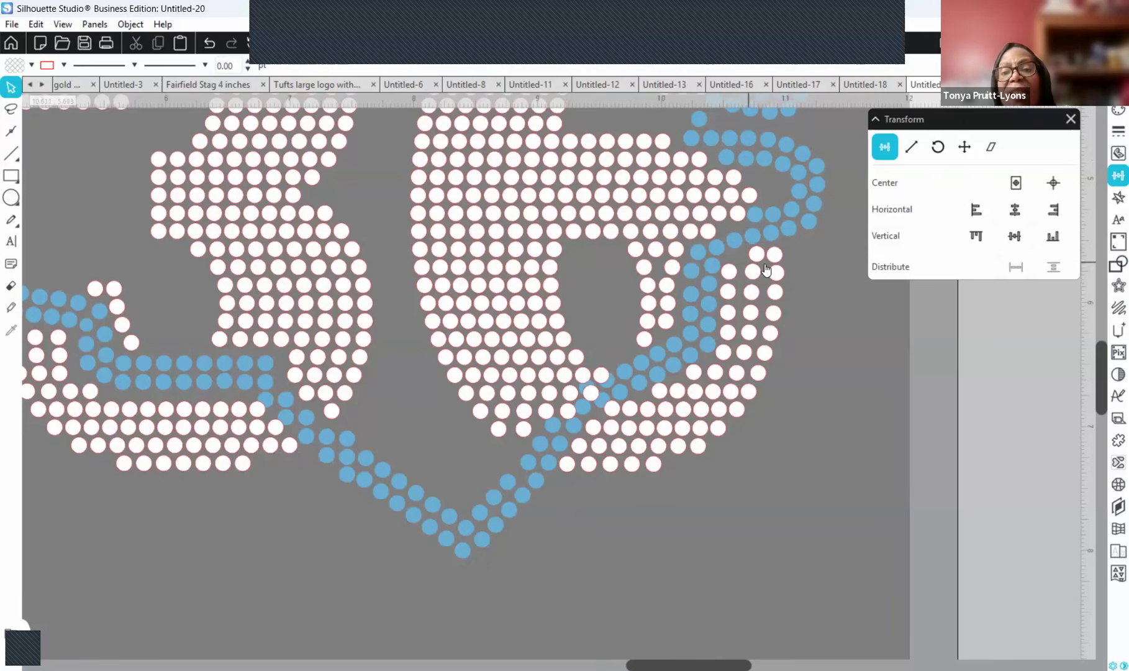
- Nudge the remaining inner stone of that top row left, away from its outer neighbour
{"action": "left_click", "coordinate": [759, 258]}
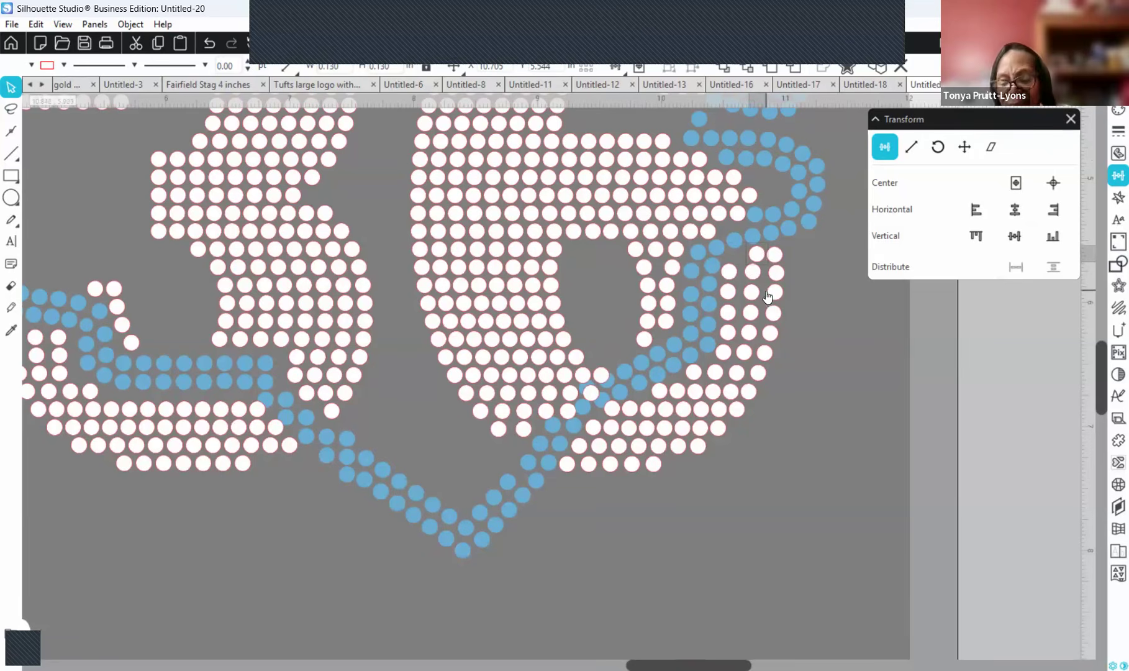
{"action": "key", "text": "Left"}
{"action": "key", "text": "Left"}
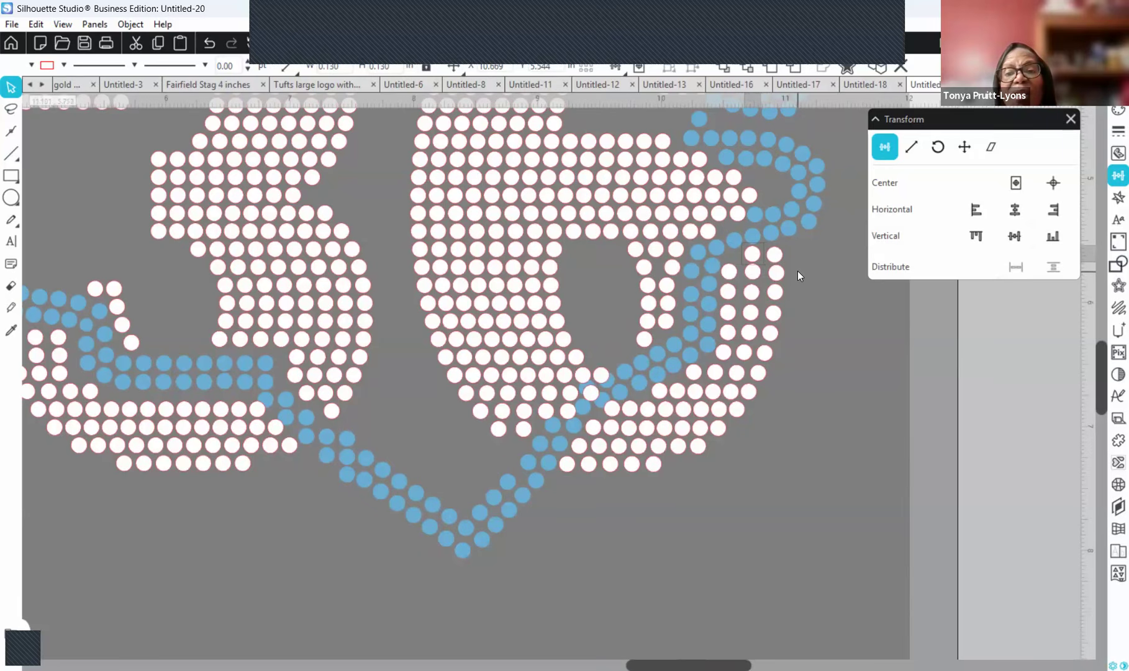
- Nudge the innermost stones in the upper rows of the 6's lower right section away from the blue outline
{"action": "left_click", "coordinate": [730, 274]}
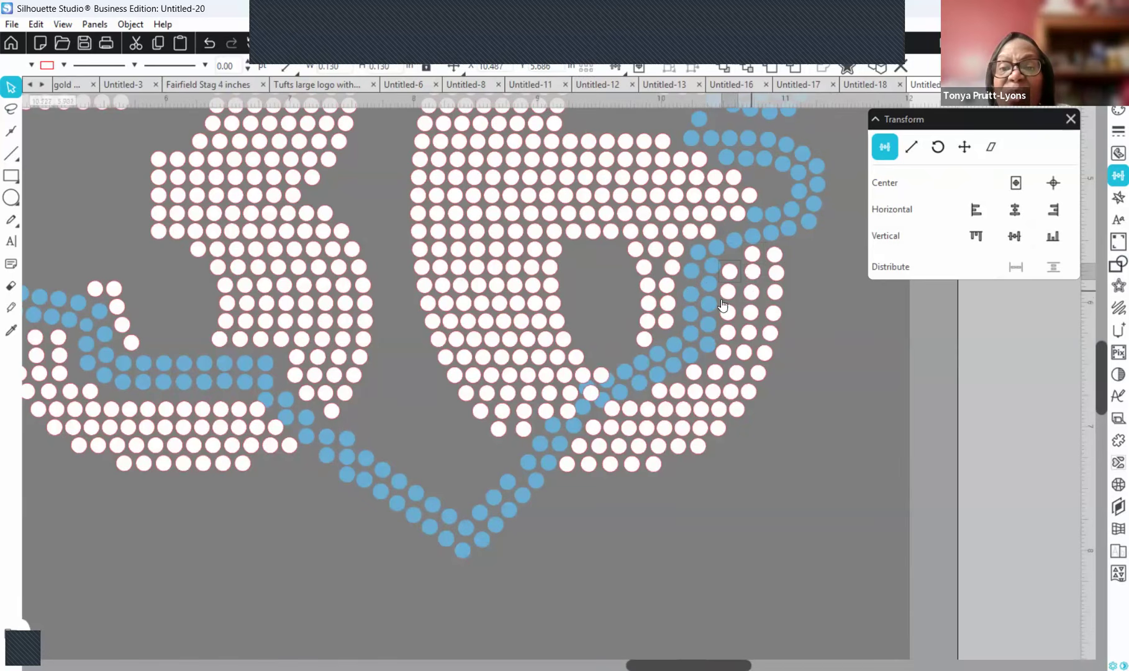
{"action": "left_click", "coordinate": [728, 297]}
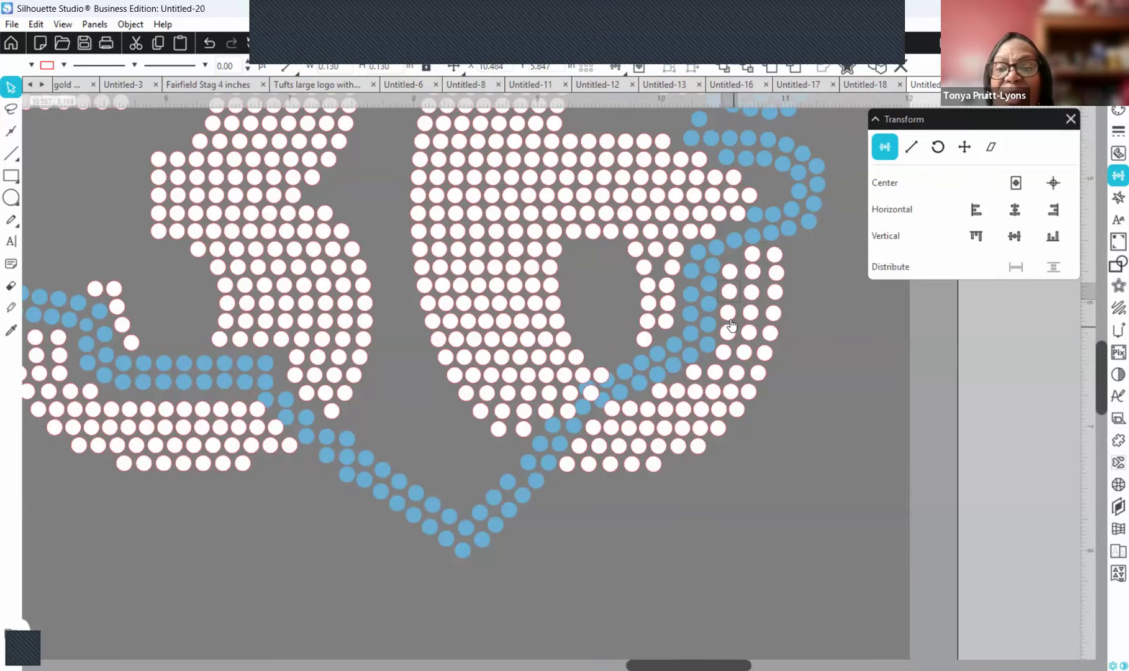
{"action": "left_click", "coordinate": [731, 318]}
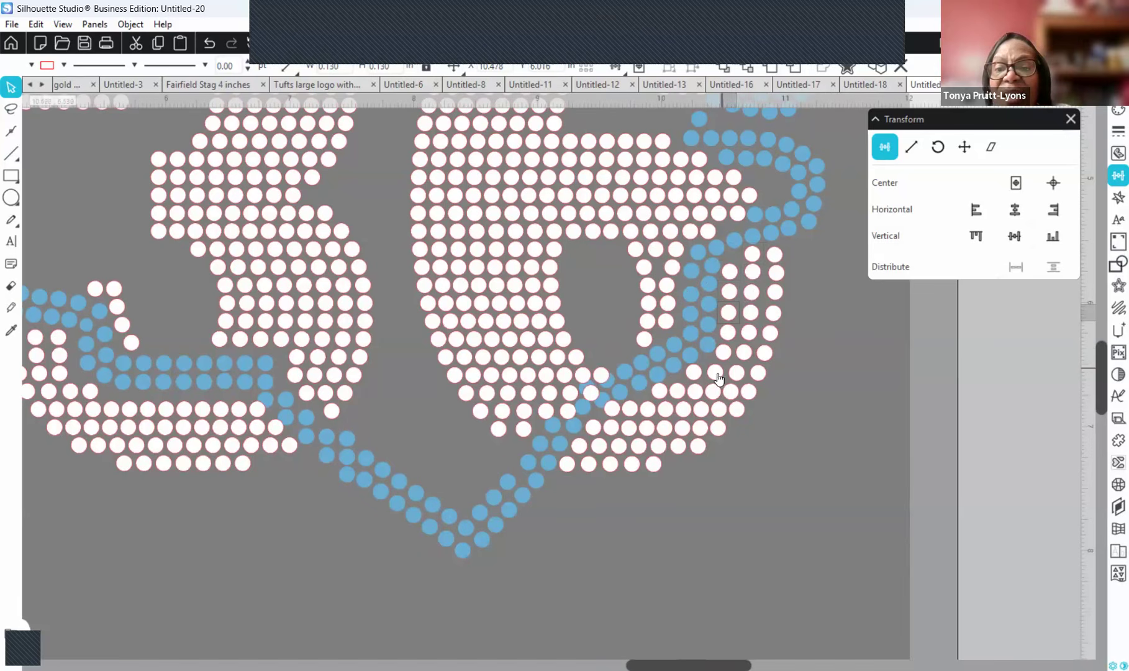
{"action": "left_click", "coordinate": [728, 356]}
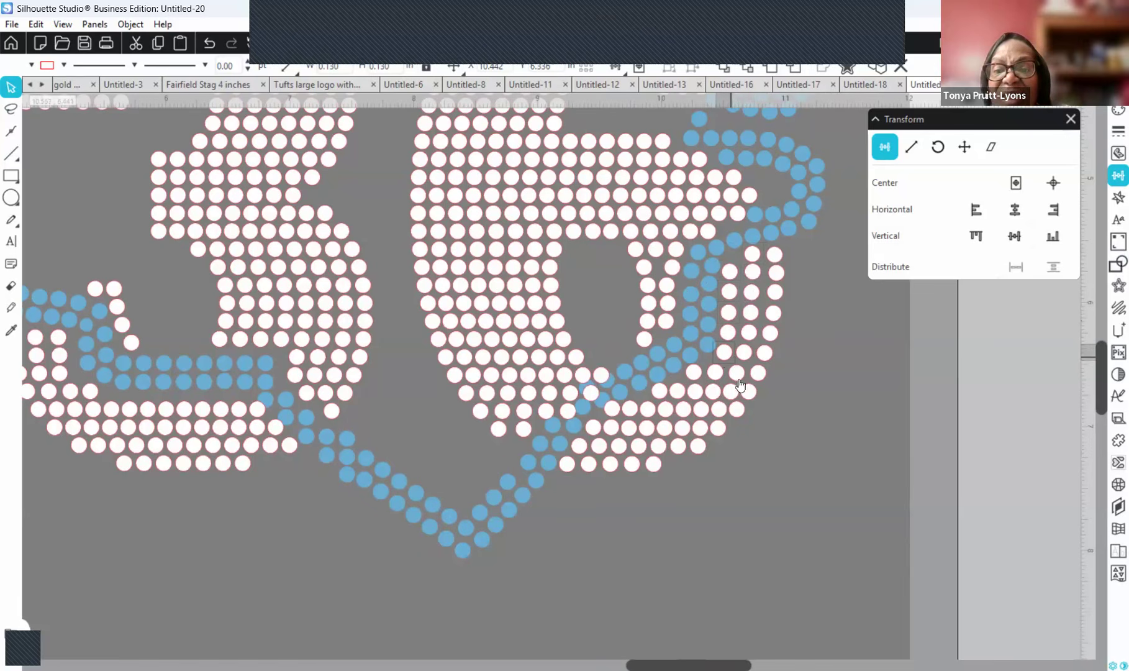
- Delete the second stone from the inner end of the 6's eighth lower right row and respace the remaining stones horizontally
{"action": "left_click", "coordinate": [666, 399]}
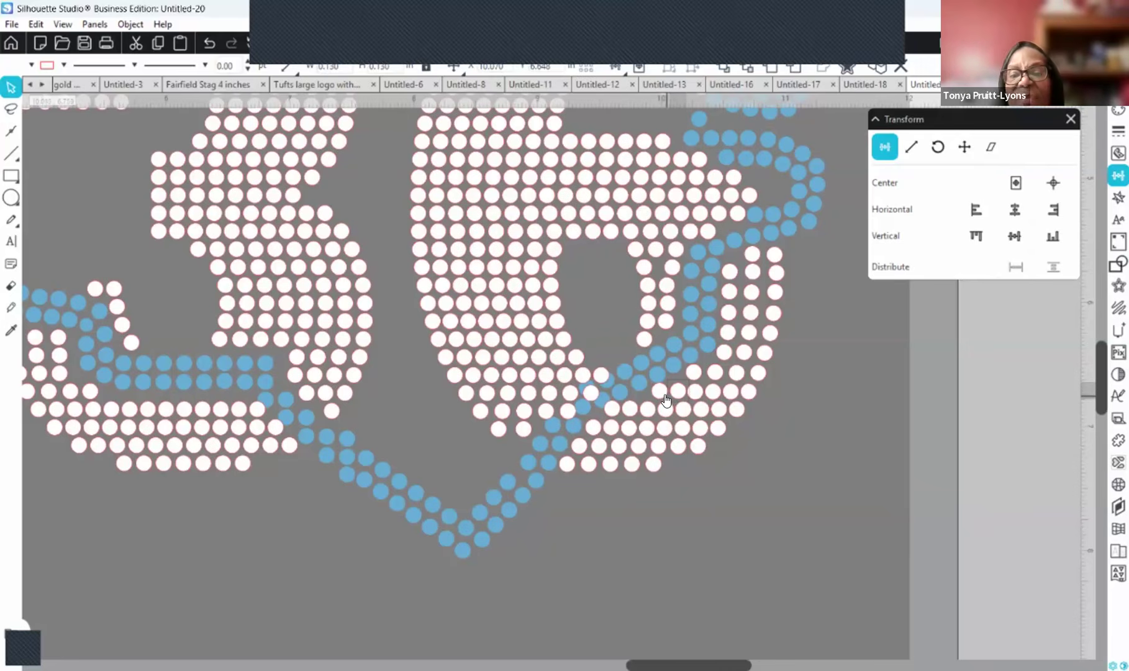
{"action": "left_click", "coordinate": [666, 396]}
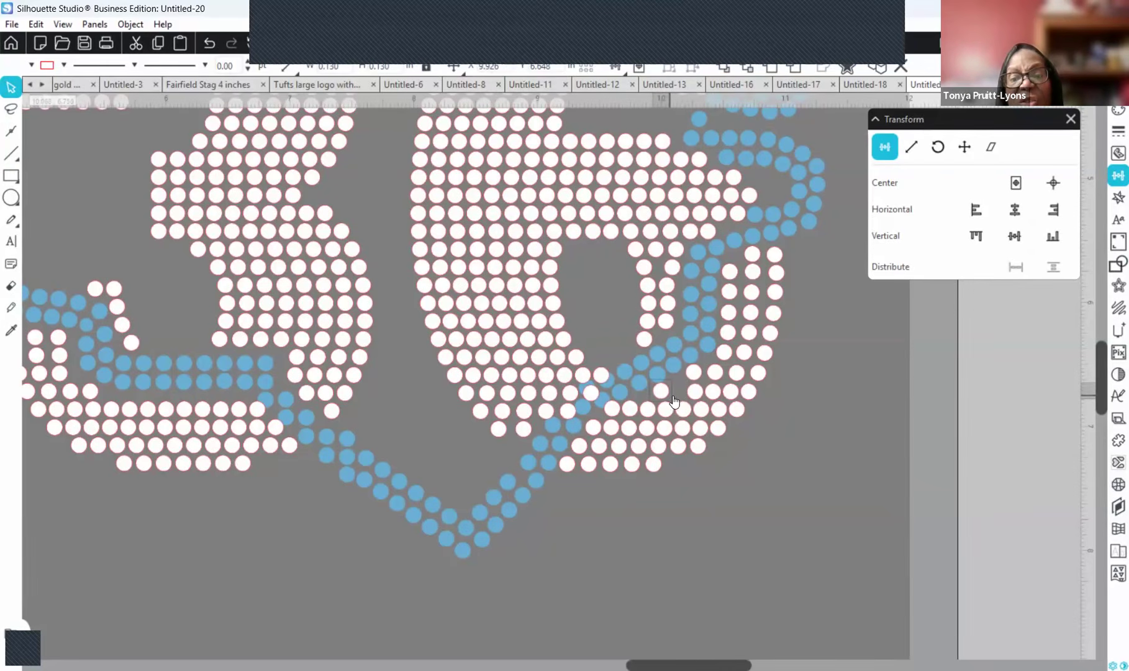
{"action": "left_click_drag", "start_coordinate": [676, 401], "coordinate": [704, 402]}
{"action": "left_click_drag", "start_coordinate": [762, 377], "coordinate": [676, 396]}
{"action": "left_click", "coordinate": [1016, 267]}
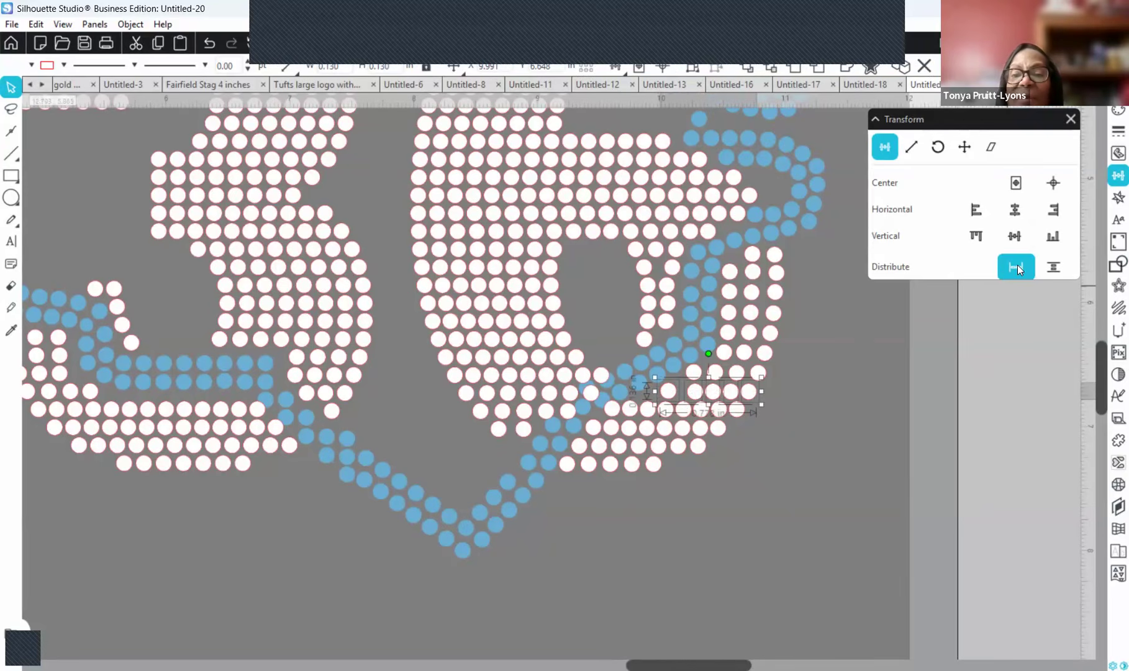
{"action": "left_click", "coordinate": [818, 421]}
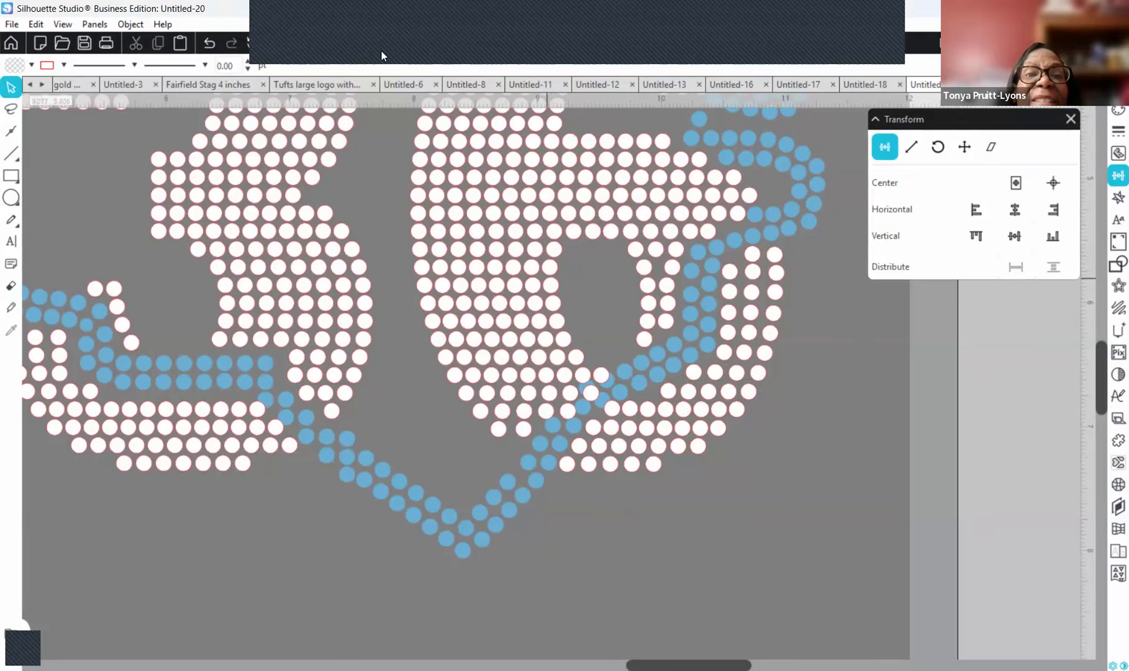
- Nudge the innermost stone of the 6's ninth lower right row toward the blue outline and distribute that row horizontally
{"action": "left_click", "coordinate": [352, 42]}
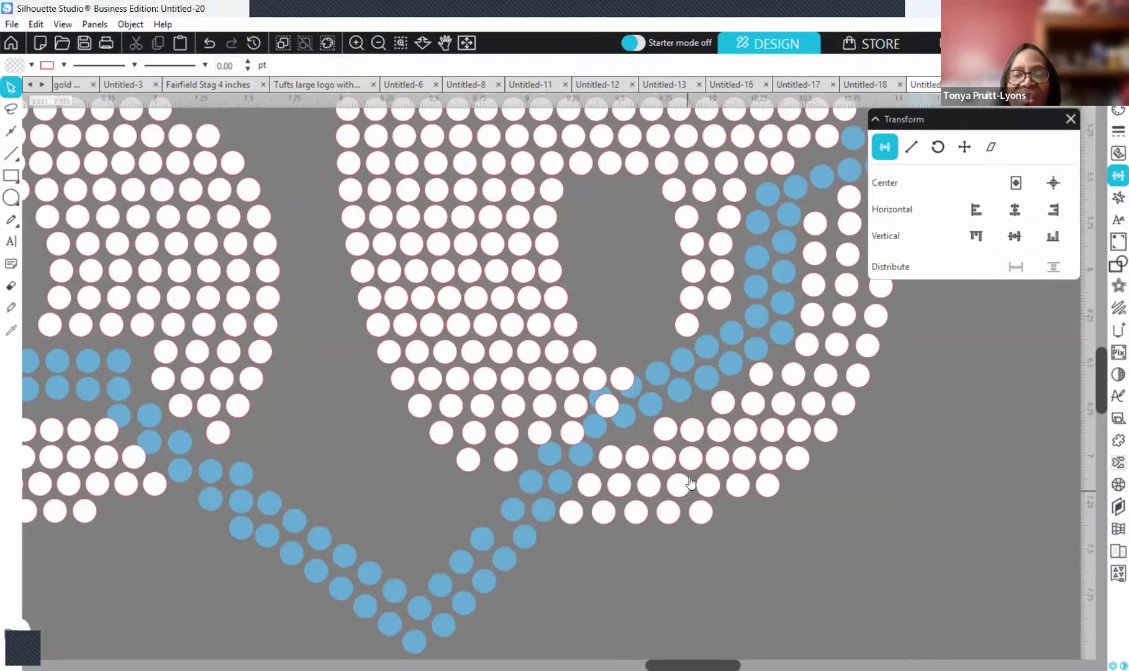
{"action": "left_click", "coordinate": [661, 431]}
{"action": "key", "text": "Left"}
{"action": "key", "text": "Left"}
{"action": "key", "text": "Left"}
{"action": "key", "text": "Left"}
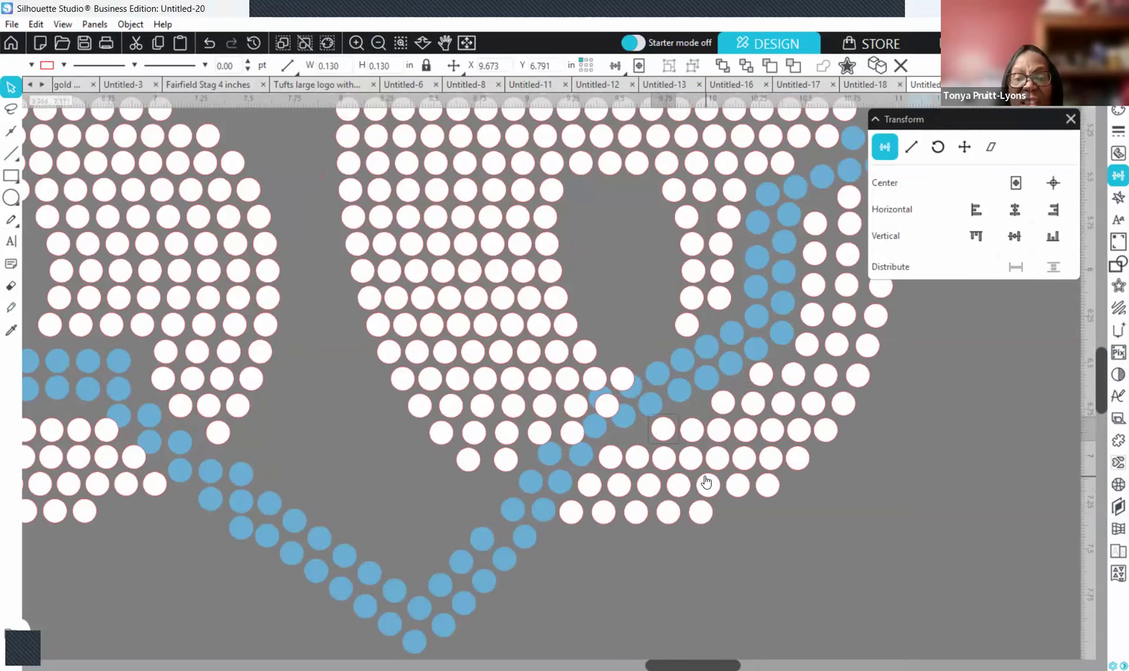
{"action": "key", "text": "Left"}
{"action": "key", "text": "Left"}
{"action": "key", "text": "Left"}
{"action": "key", "text": "Left"}
{"action": "key", "text": "Left"}
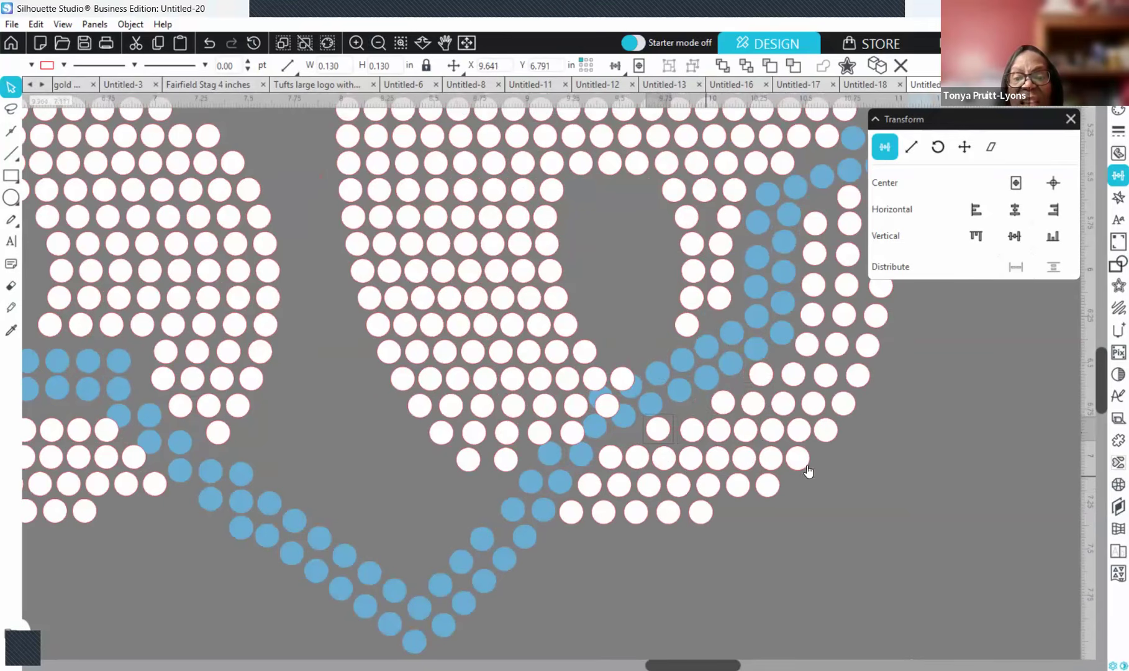
{"action": "left_click_drag", "start_coordinate": [840, 416], "coordinate": [650, 448]}
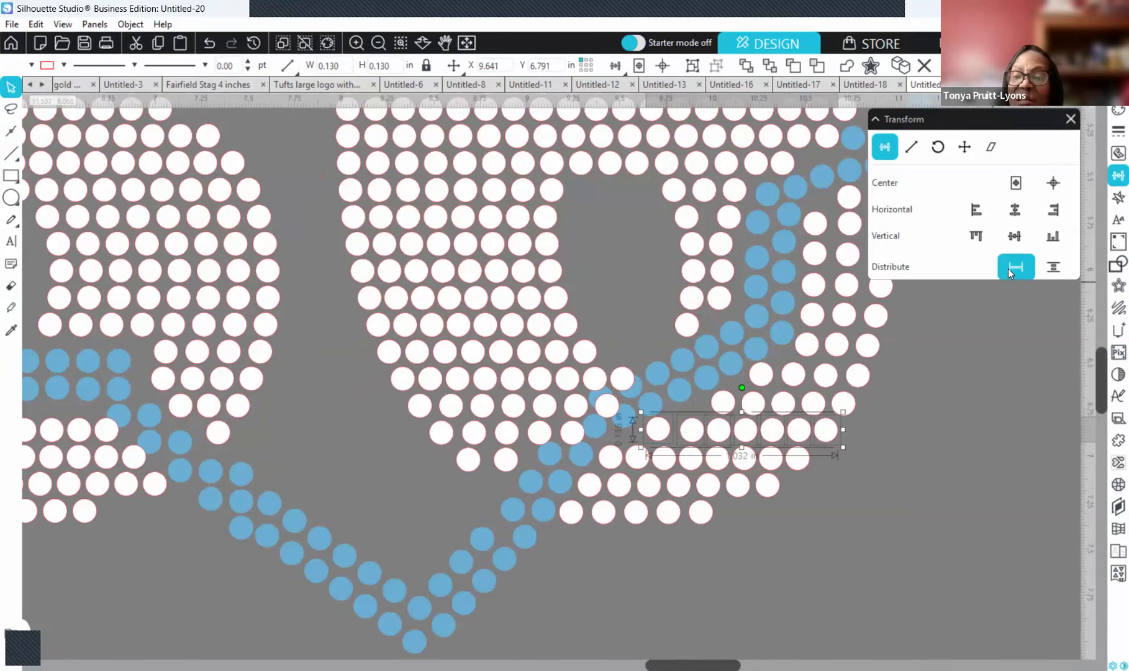
{"action": "left_click", "coordinate": [1010, 269]}
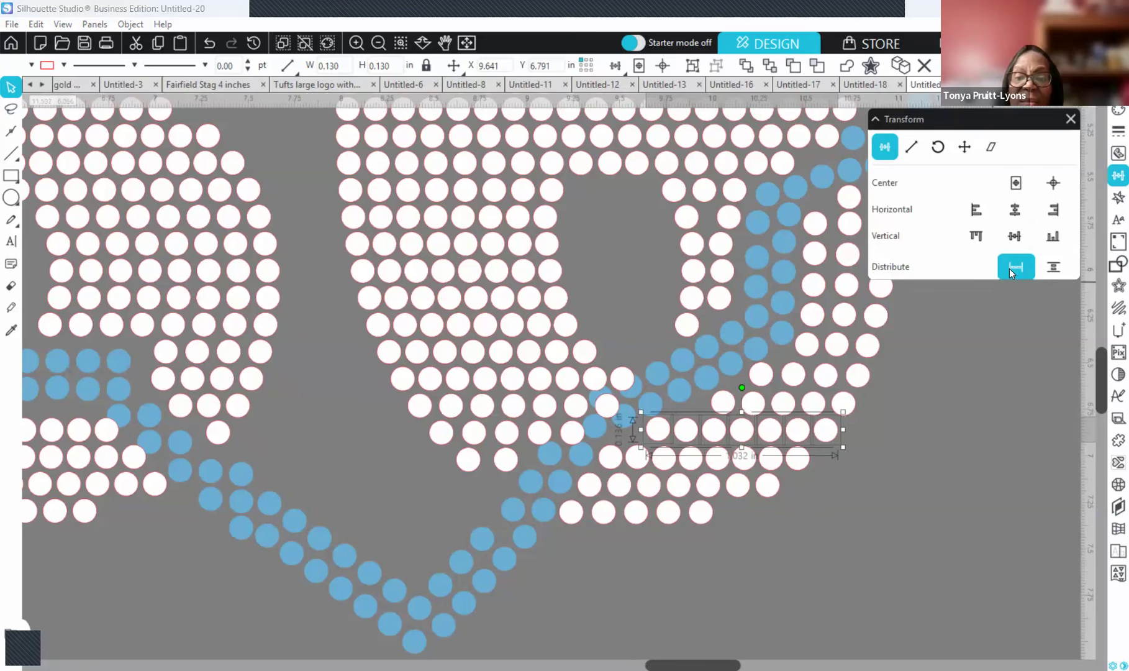
{"action": "left_click", "coordinate": [905, 467]}
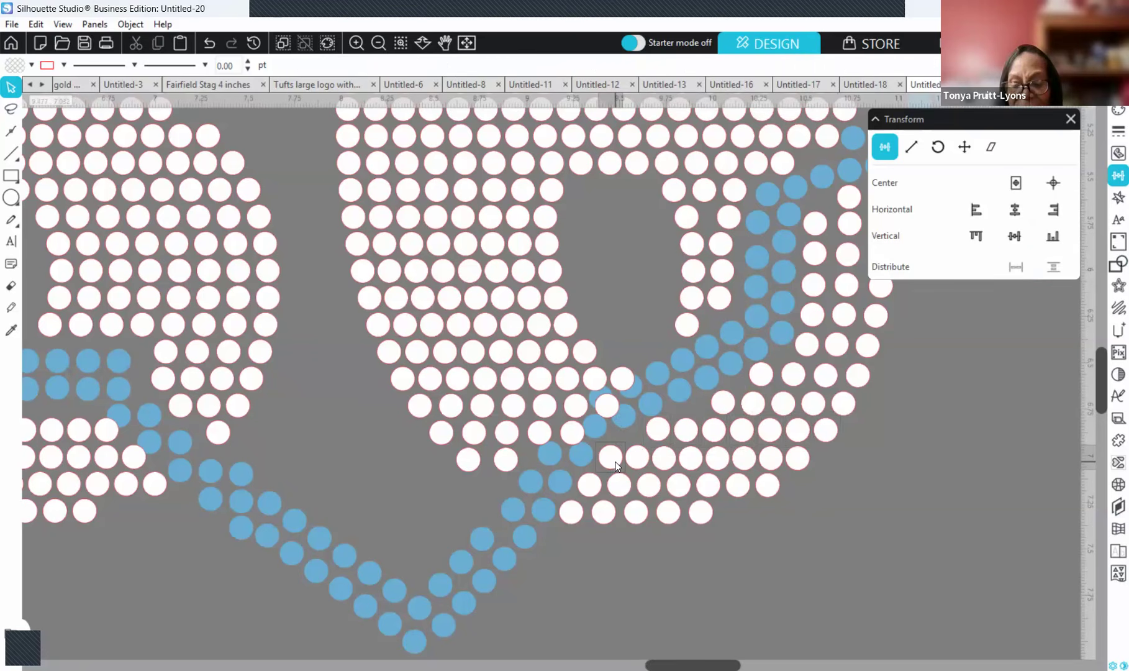
- Nudge the innermost stone of the 6's tenth lower right row slightly toward the blue outline and distribute that row horizontally
{"action": "left_click", "coordinate": [617, 467]}
{"action": "key", "text": "Left"}
{"action": "key", "text": "Left"}
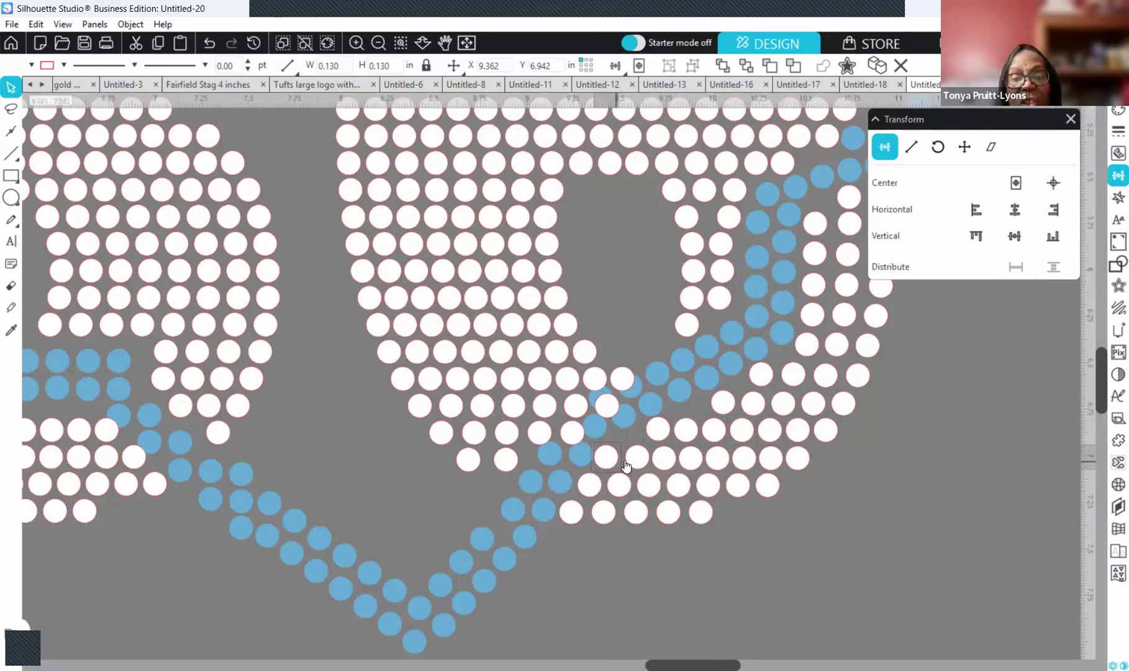
{"action": "left_click_drag", "start_coordinate": [818, 446], "coordinate": [579, 479]}
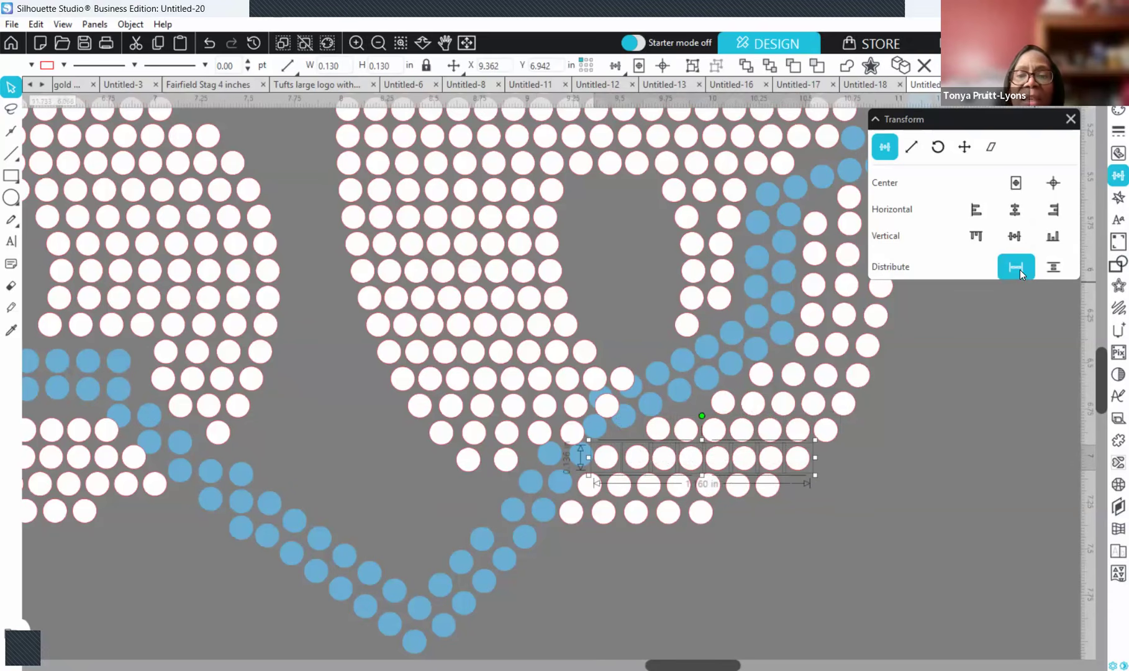
{"action": "left_click", "coordinate": [671, 401]}
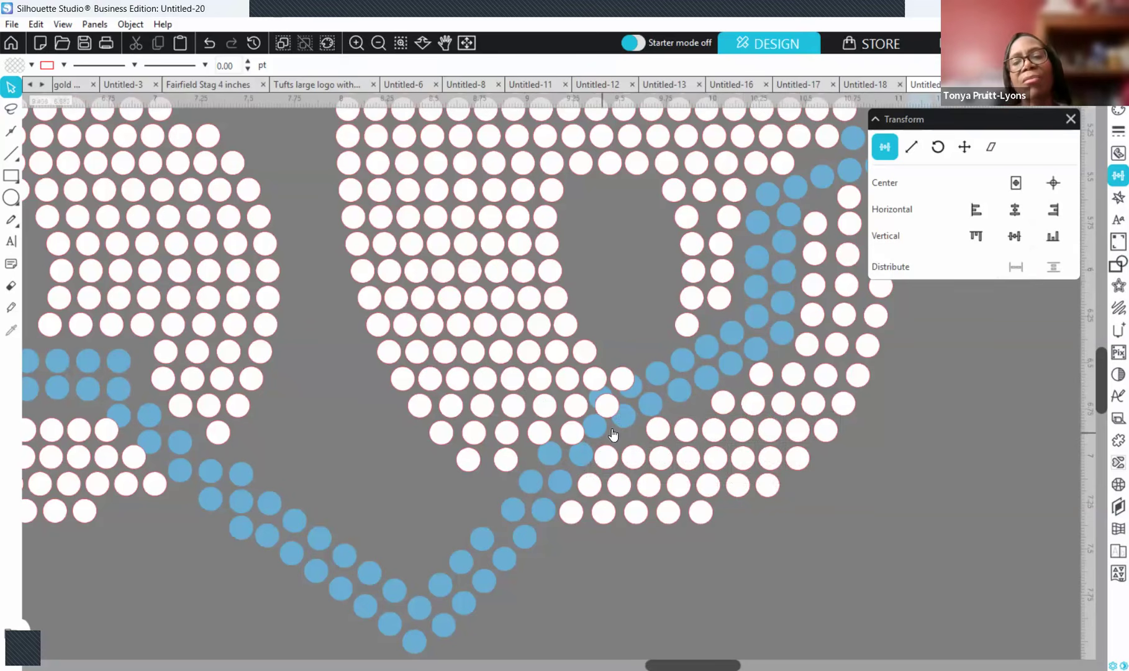
- Delete the two white stones overlapping the blue outline at the base of the 6's inner opening
{"action": "left_click", "coordinate": [623, 393]}
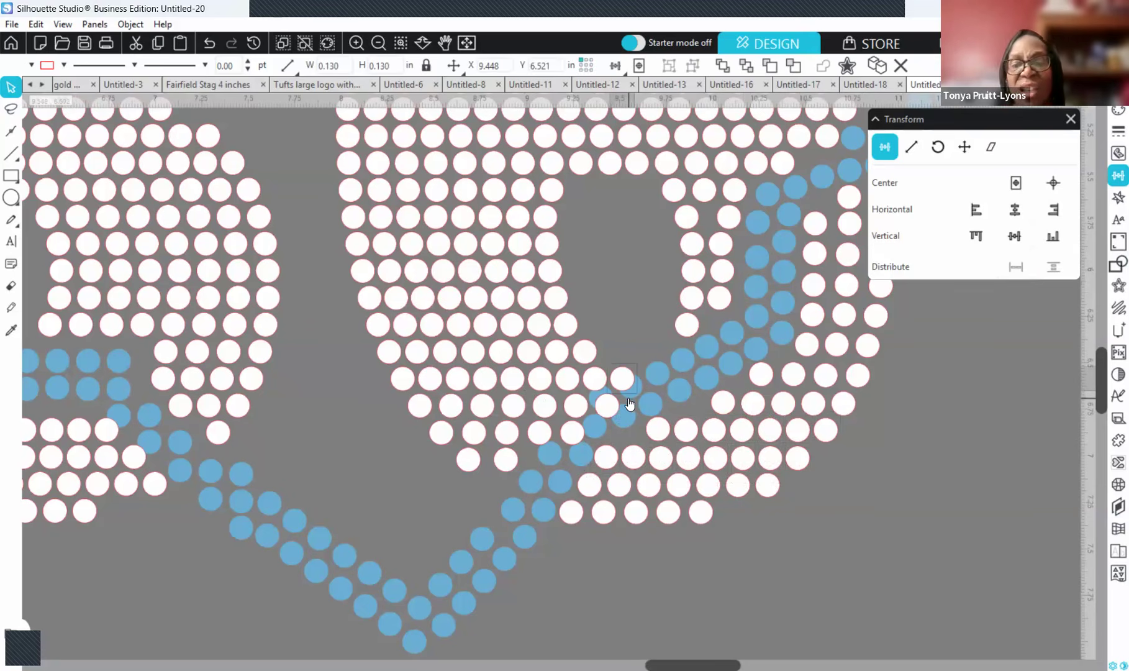
{"action": "key", "text": "Delete"}
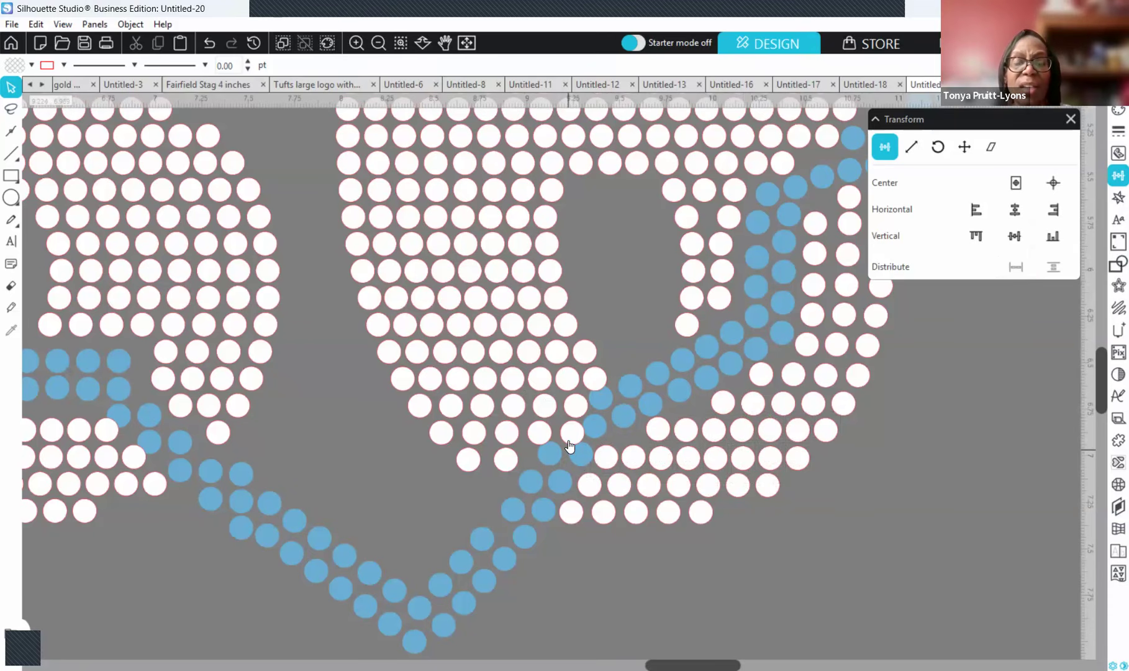
- Try deleting the end stone beside the blue outline below the 6's opening and nudging its neighbour toward the outline
{"action": "left_click", "coordinate": [597, 377]}
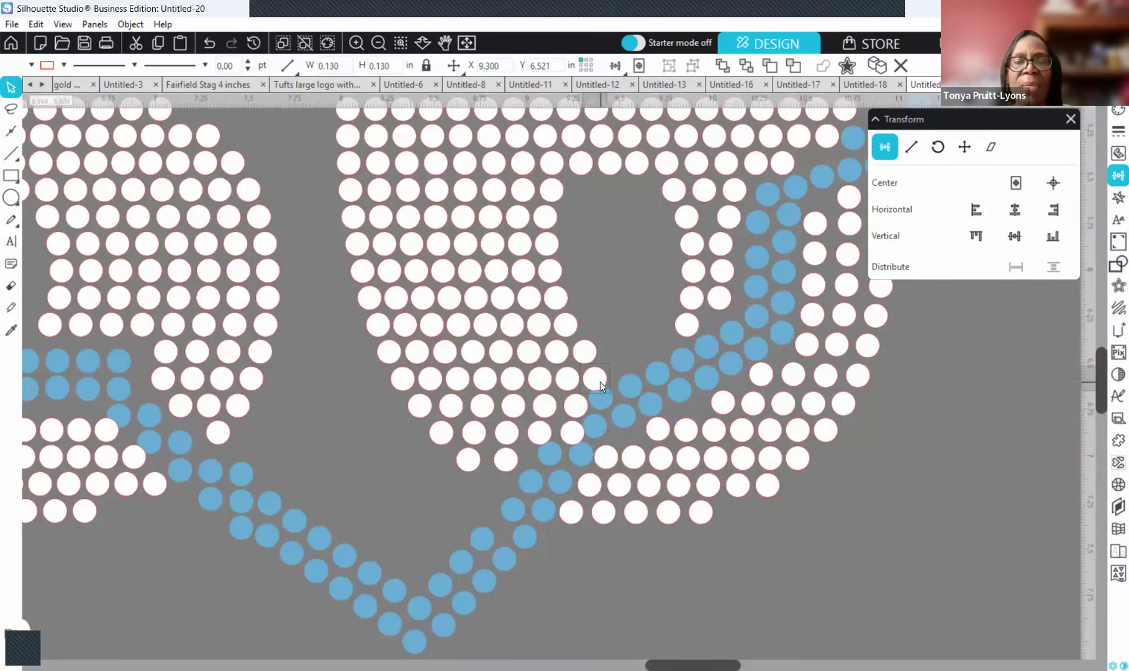
{"action": "key", "text": "Delete"}
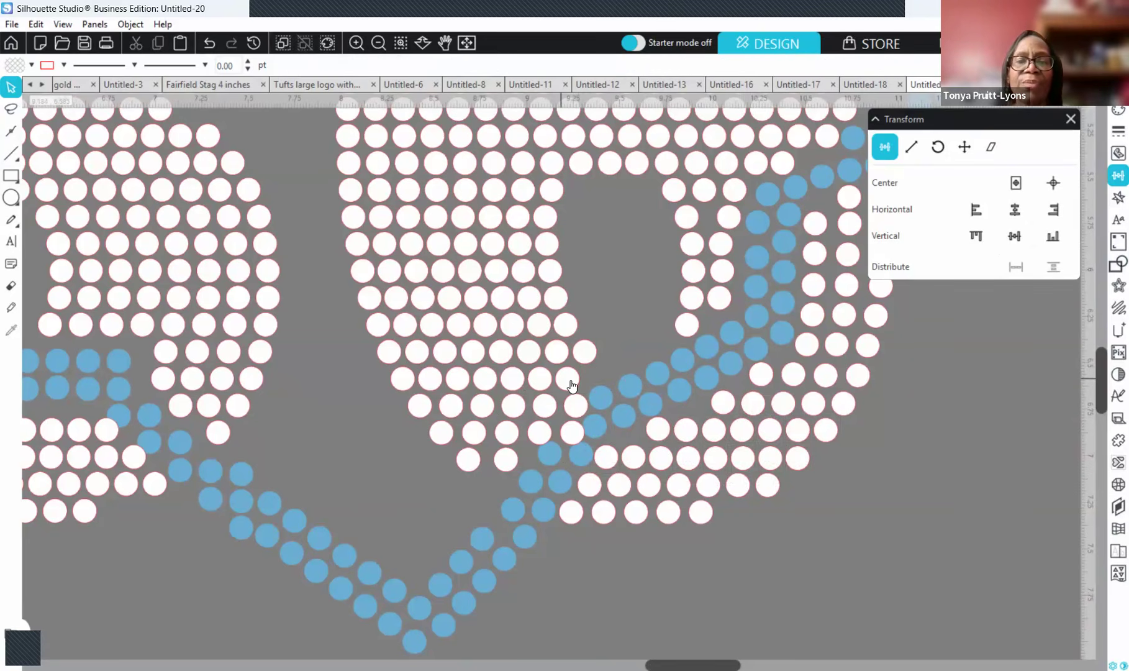
{"action": "left_click", "coordinate": [572, 385]}
{"action": "key", "text": "Right"}
{"action": "key", "text": "Right"}
{"action": "left_click_drag", "start_coordinate": [575, 388], "coordinate": [582, 388]}
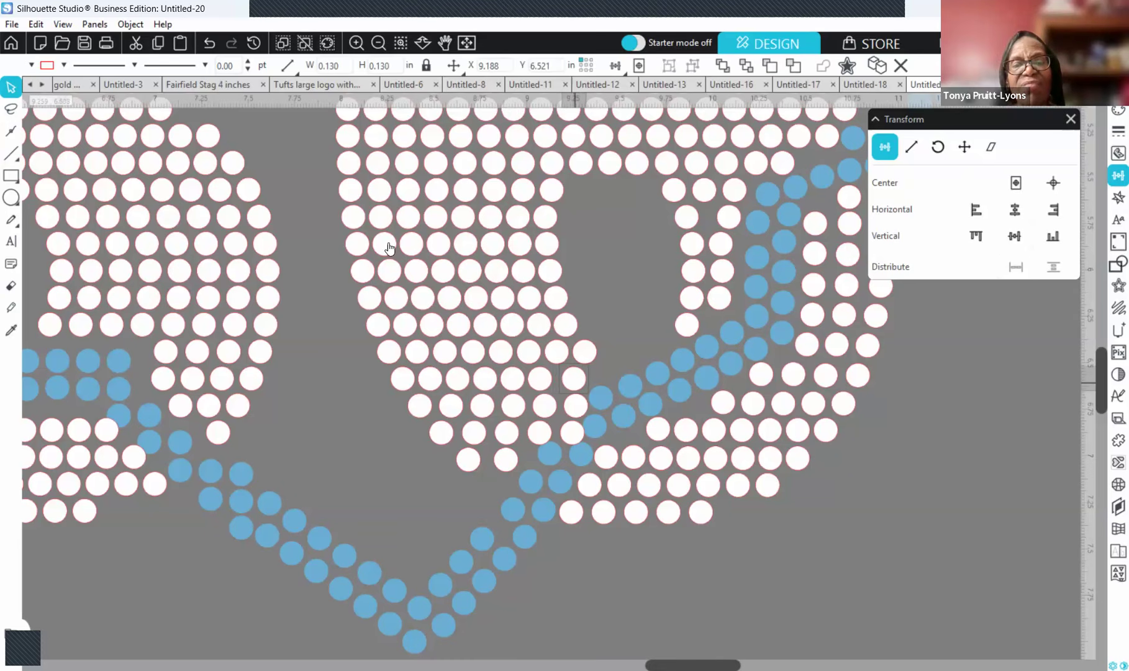
- Undo the neighbour stone's nudges and the deletion of the end stone below the 6's opening
{"action": "left_click", "coordinate": [210, 43]}
{"action": "left_click", "coordinate": [210, 42]}
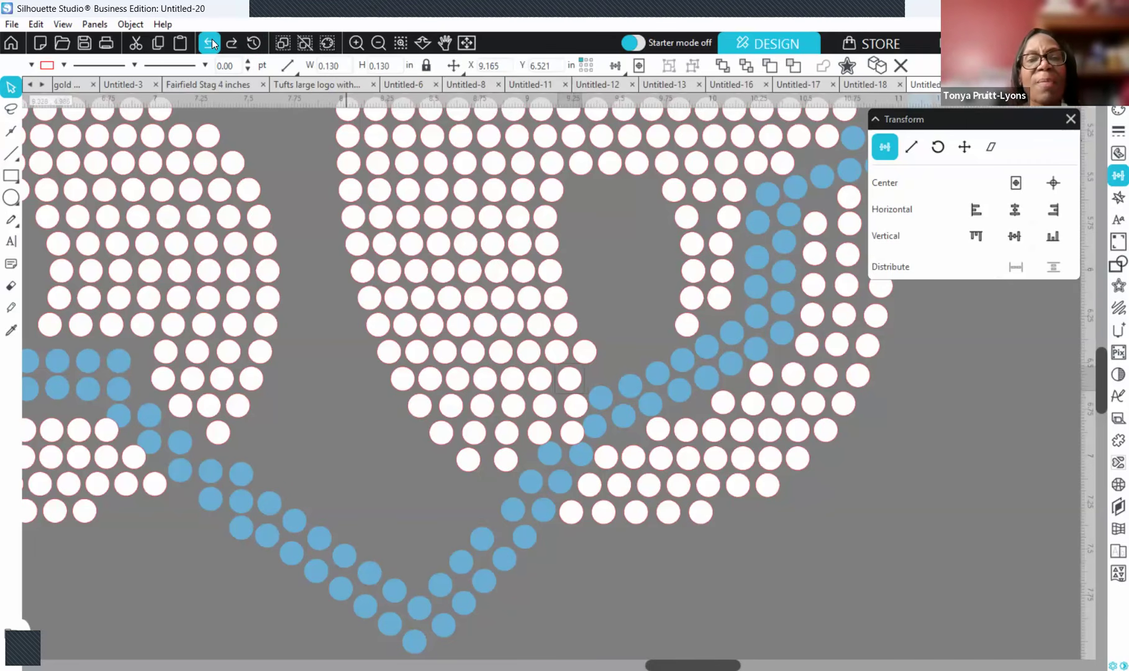
{"action": "left_click", "coordinate": [210, 43]}
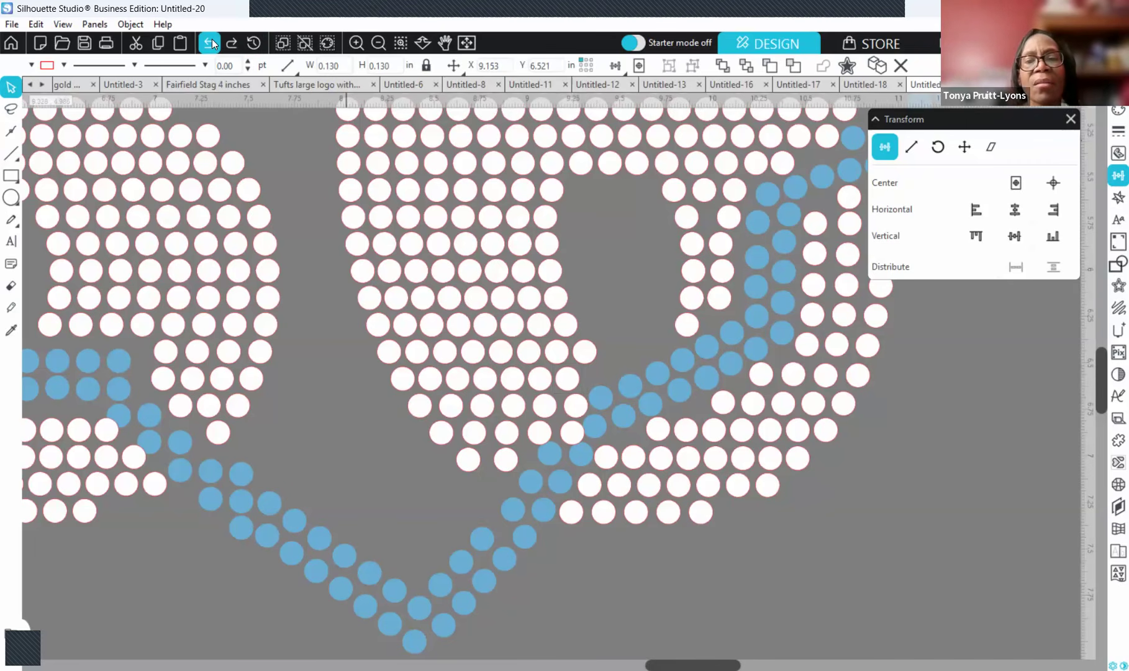
{"action": "left_click", "coordinate": [209, 42]}
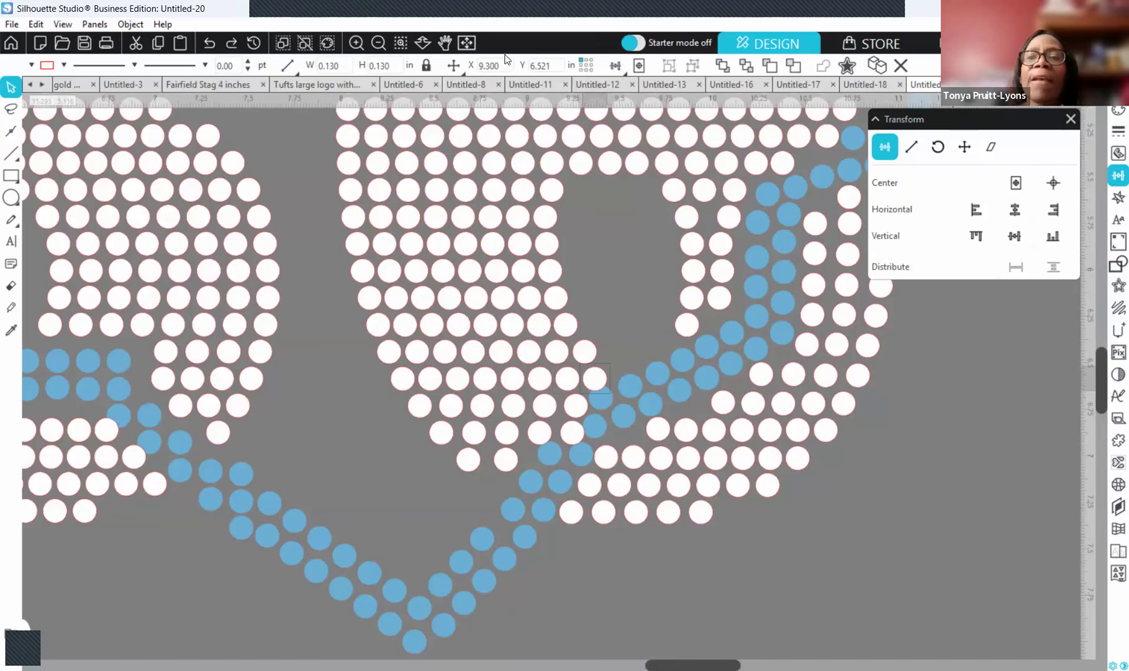
- Select the entire 336 with its blue outline and set the line colour of all stones to transparent
{"action": "left_click", "coordinate": [378, 42]}
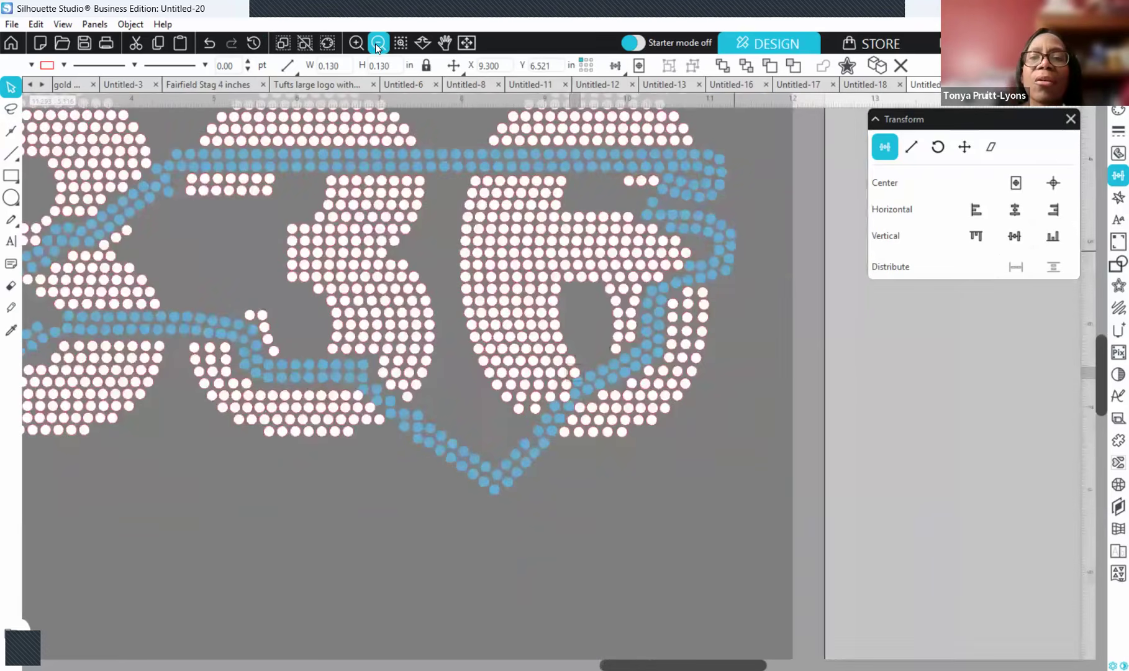
{"action": "left_click", "coordinate": [377, 42]}
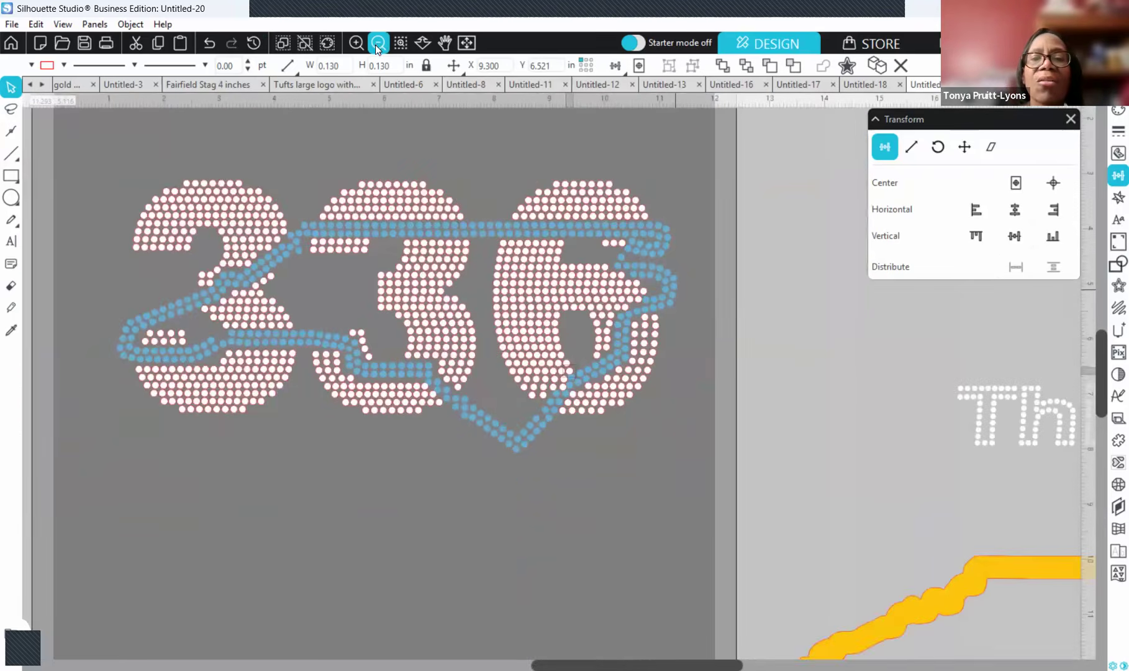
{"action": "left_click", "coordinate": [377, 43]}
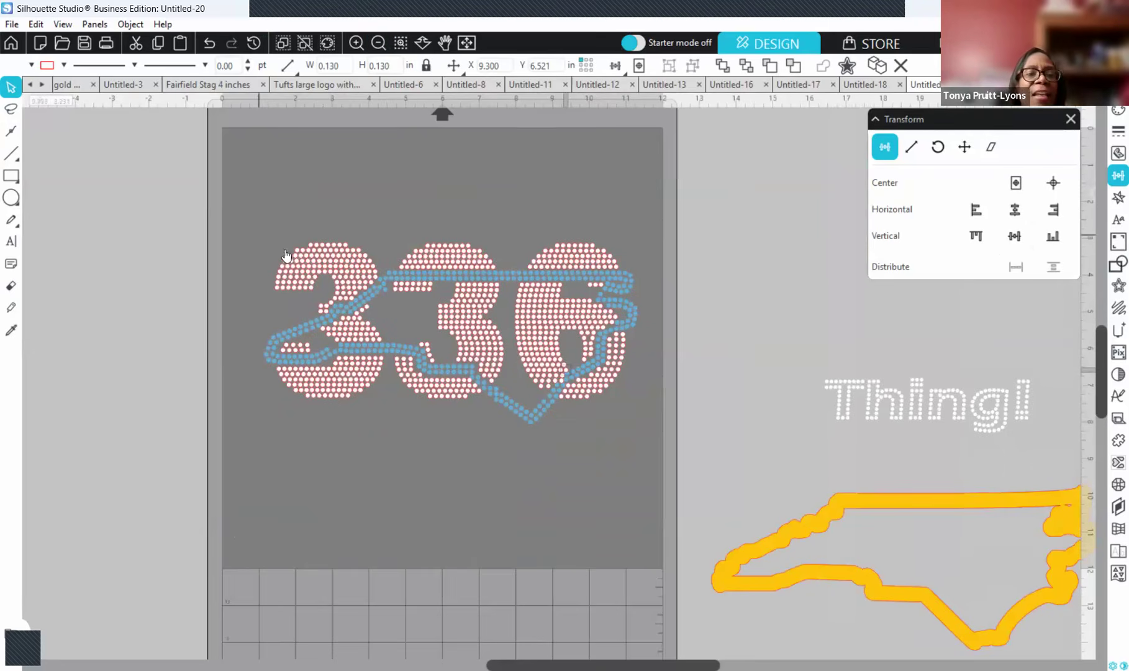
{"action": "left_click_drag", "start_coordinate": [241, 205], "coordinate": [648, 410]}
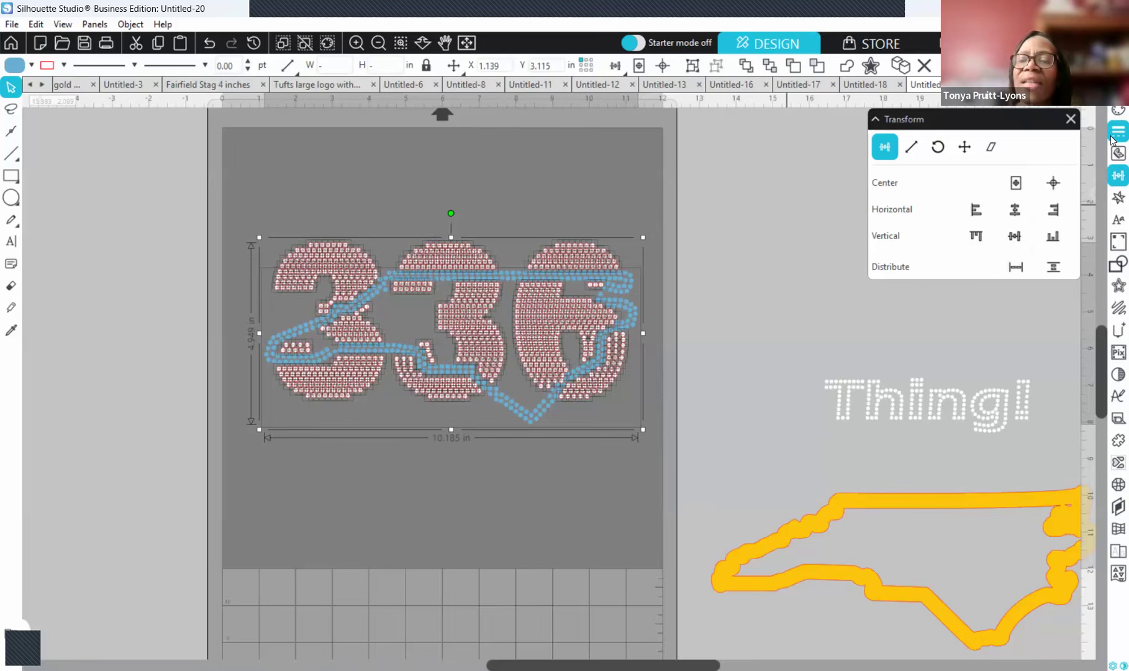
{"action": "left_click", "coordinate": [1118, 131]}
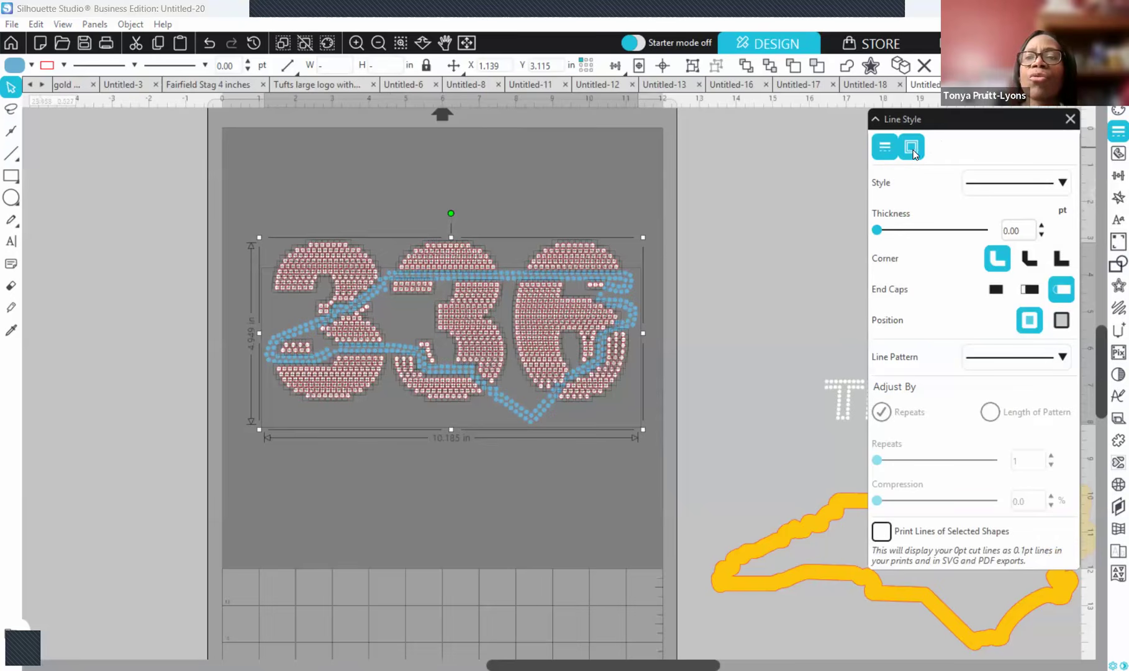
{"action": "left_click", "coordinate": [917, 155]}
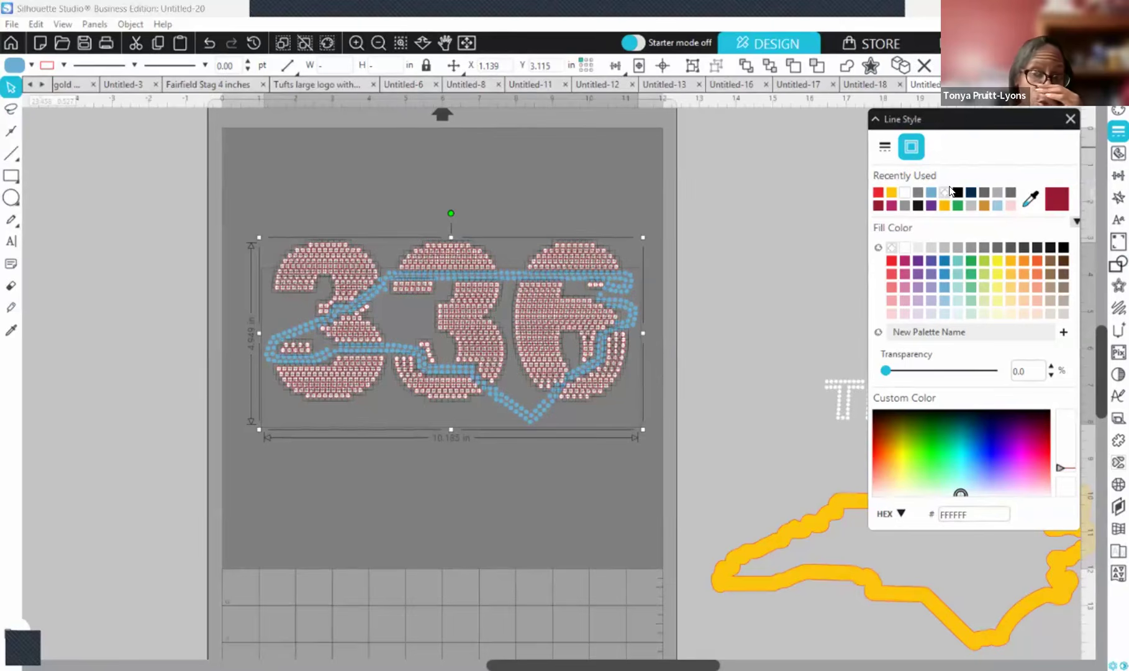
{"action": "left_click", "coordinate": [893, 249]}
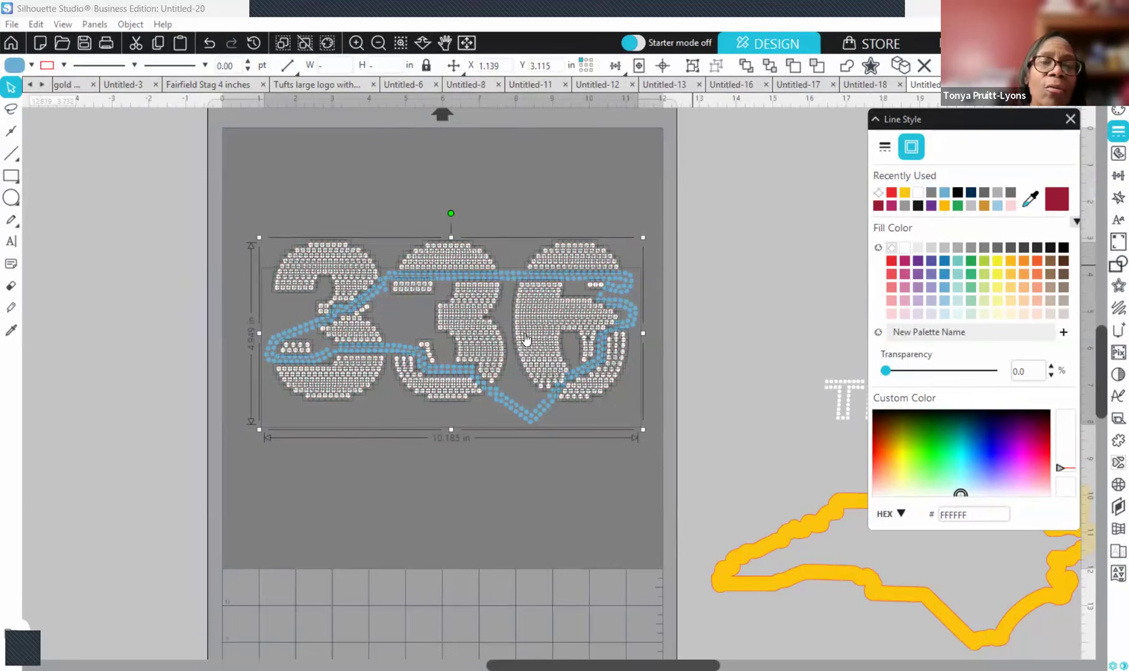
{"action": "left_click", "coordinate": [562, 489]}
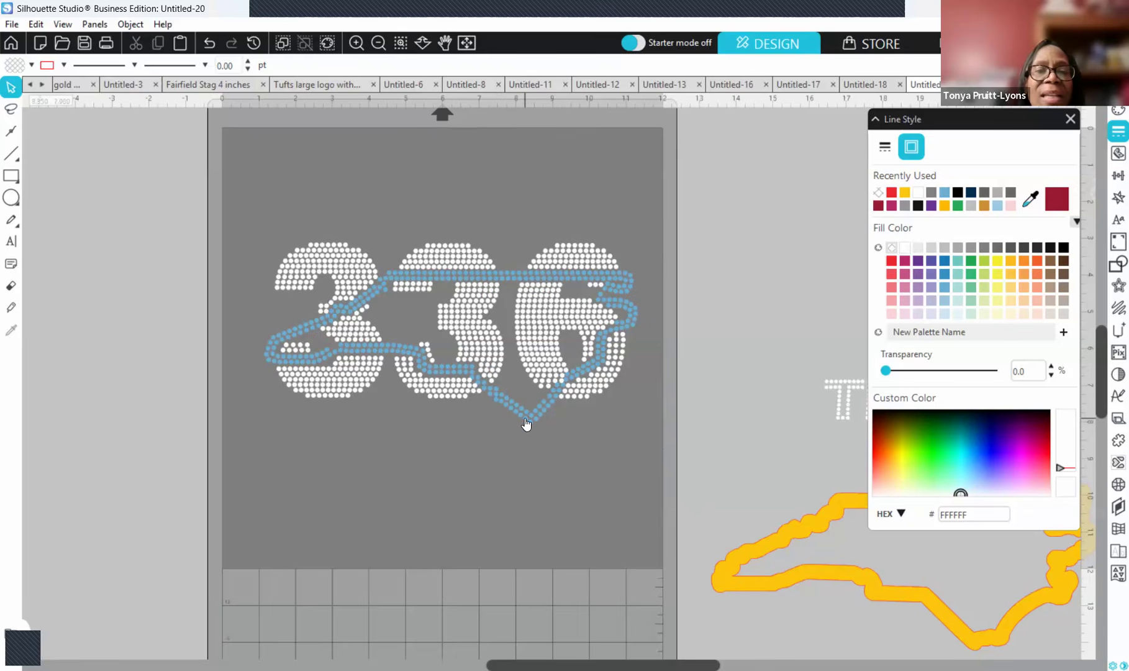
- Place the "Thing!" lettering below the 336 and the "It's a" lettering above it
{"action": "left_click_drag", "start_coordinate": [851, 410], "coordinate": [313, 439]}
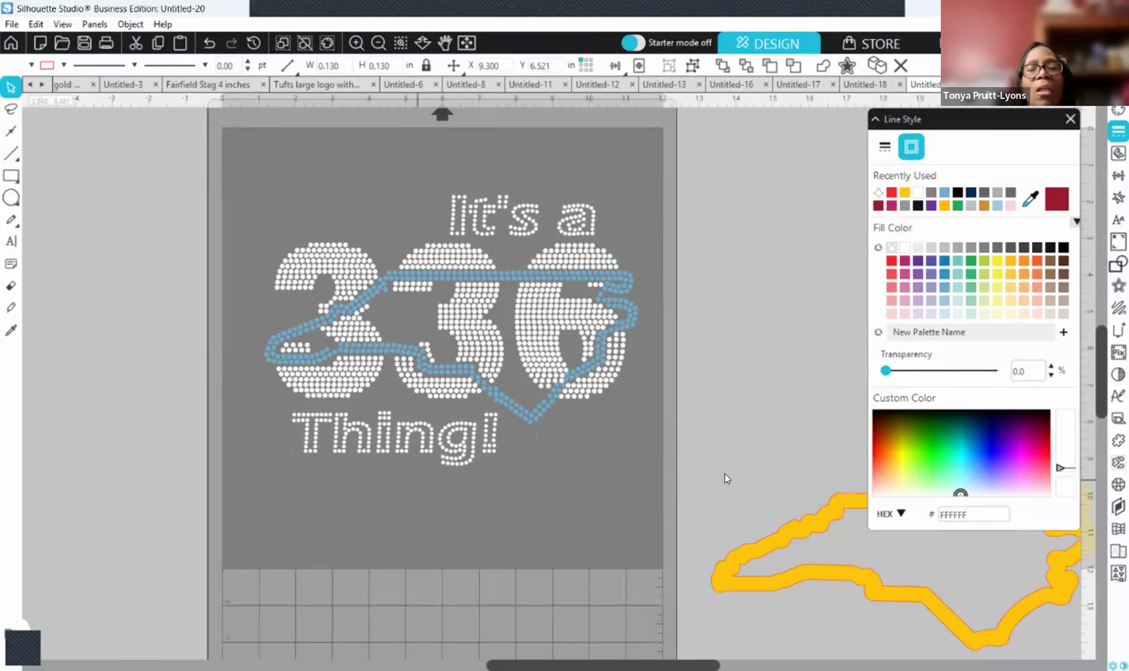
{"action": "left_click", "coordinate": [779, 437]}
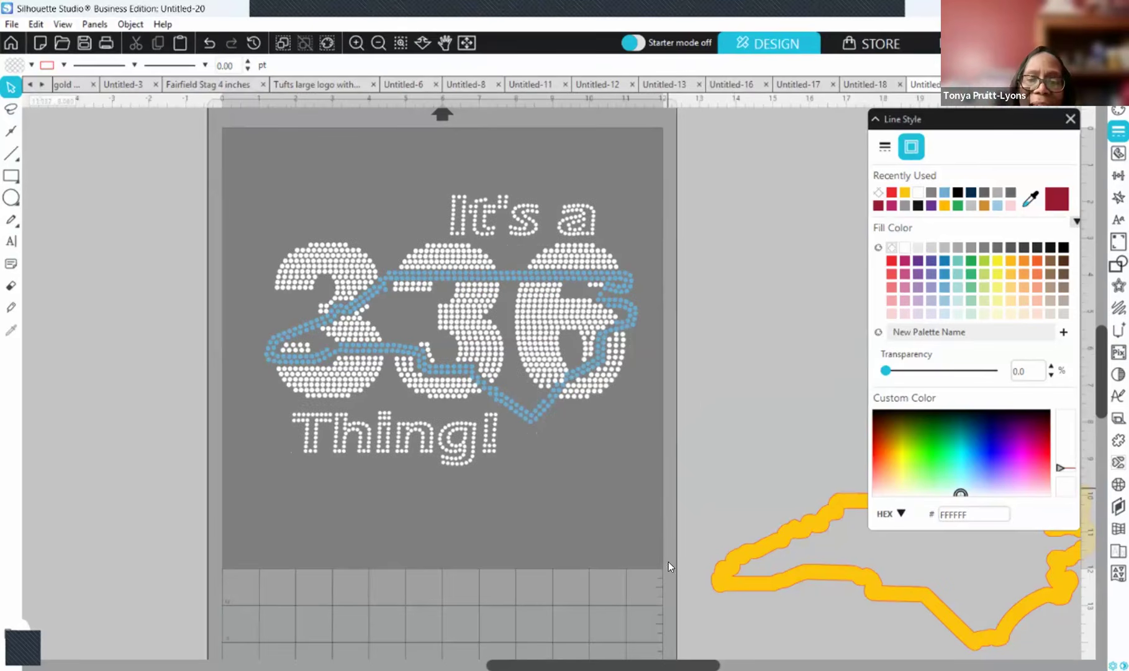
- Examine the neighbouring 919 design's red-edged numerals for comparison with the 336 layout
{"action": "scroll", "coordinate": [662, 561], "scroll_direction": "left", "scroll_amount": 3}
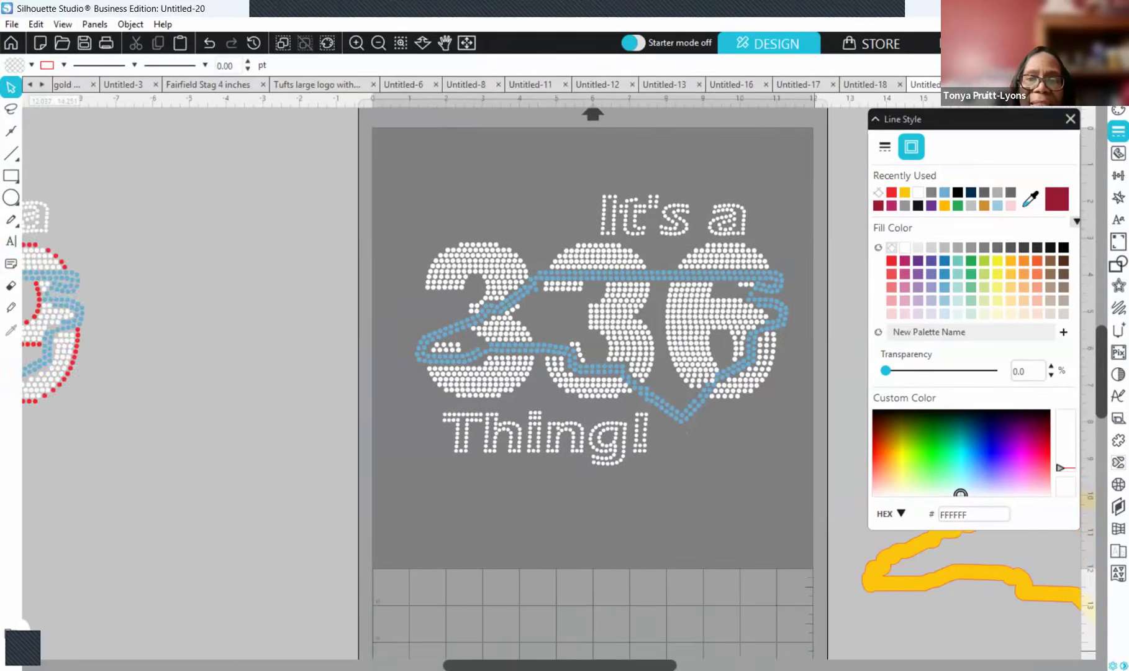
{"action": "scroll", "coordinate": [662, 560], "scroll_direction": "left", "scroll_amount": 8}
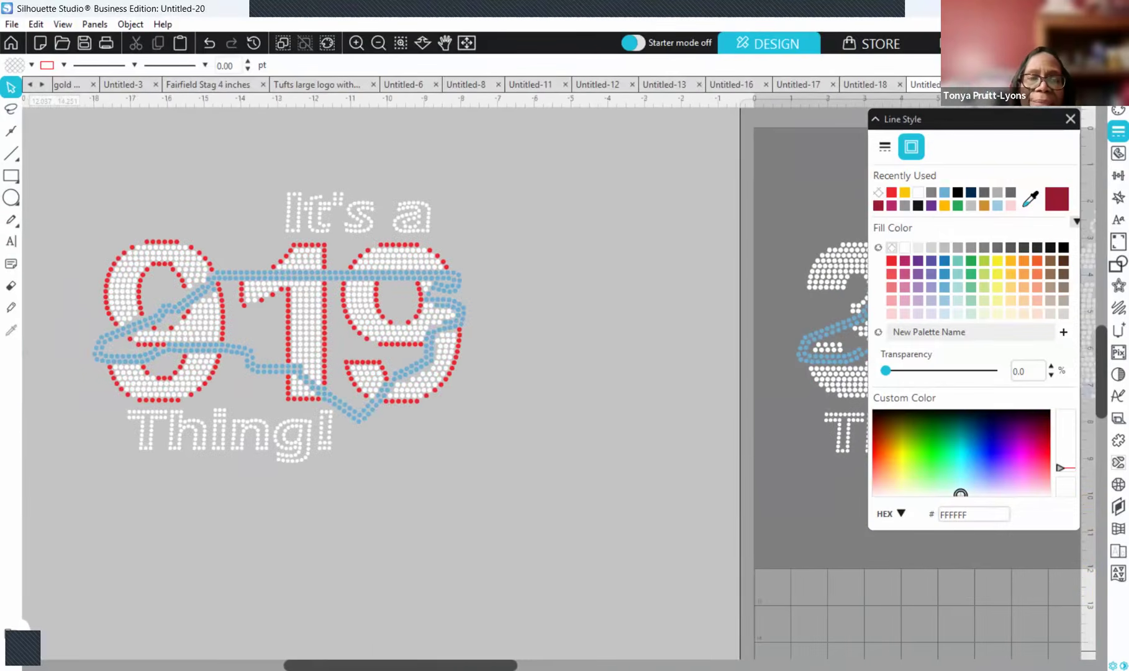
{"action": "scroll", "coordinate": [662, 561], "scroll_direction": "right", "scroll_amount": 2}
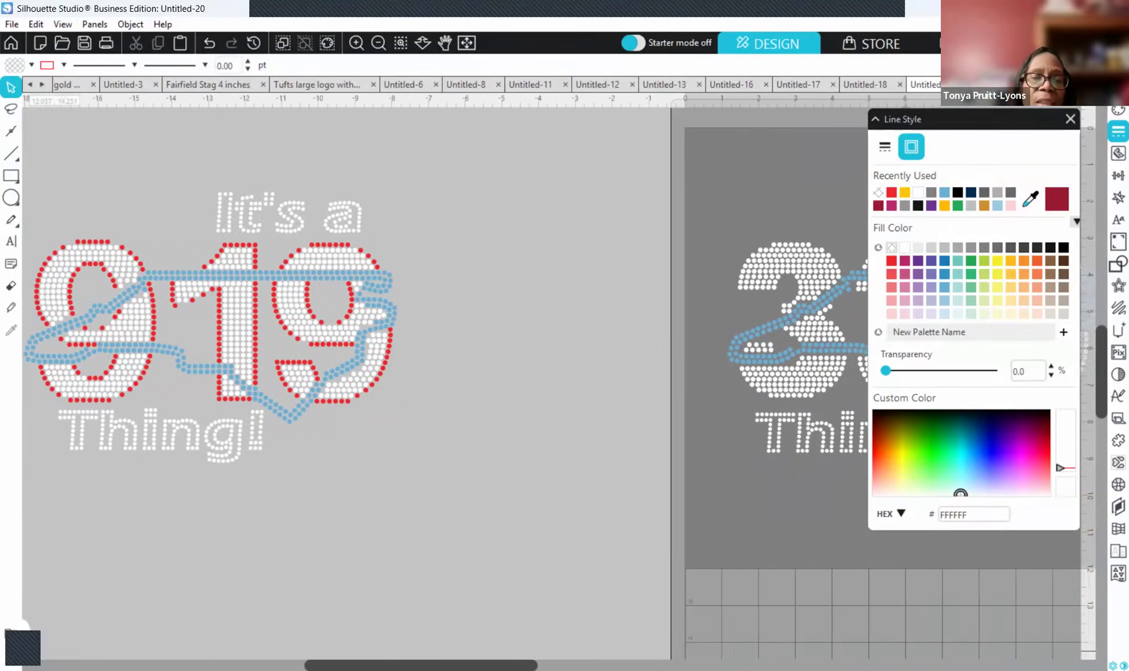
{"action": "scroll", "coordinate": [437, 372], "scroll_direction": "right", "scroll_amount": 1}
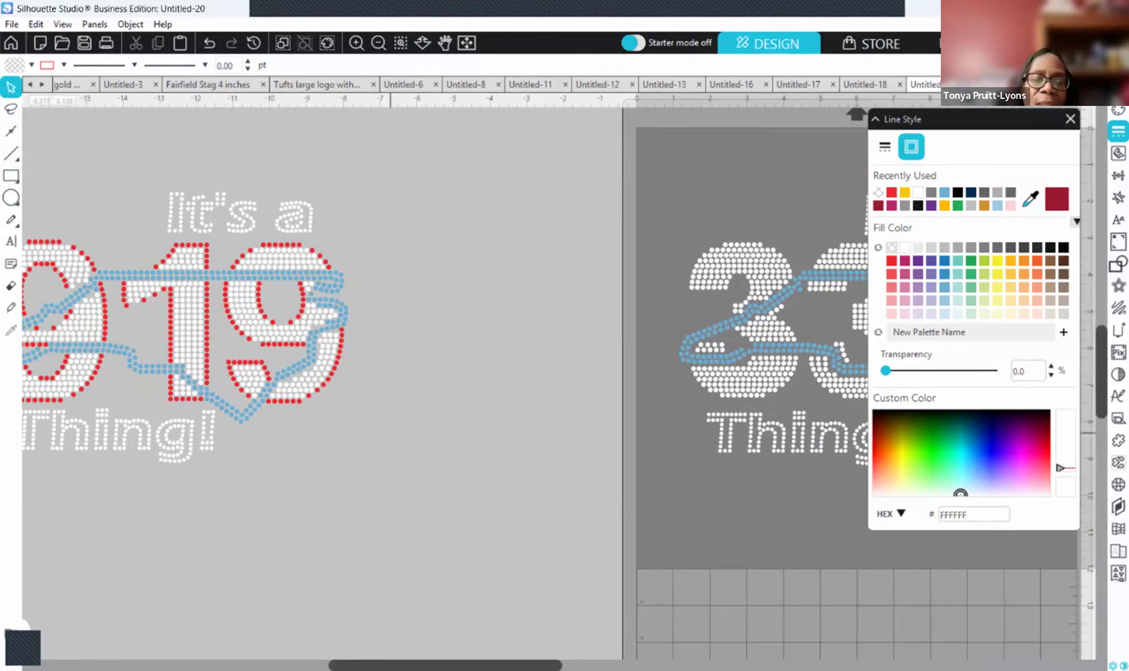
{"action": "left_click_drag", "start_coordinate": [478, 665], "coordinate": [618, 666]}
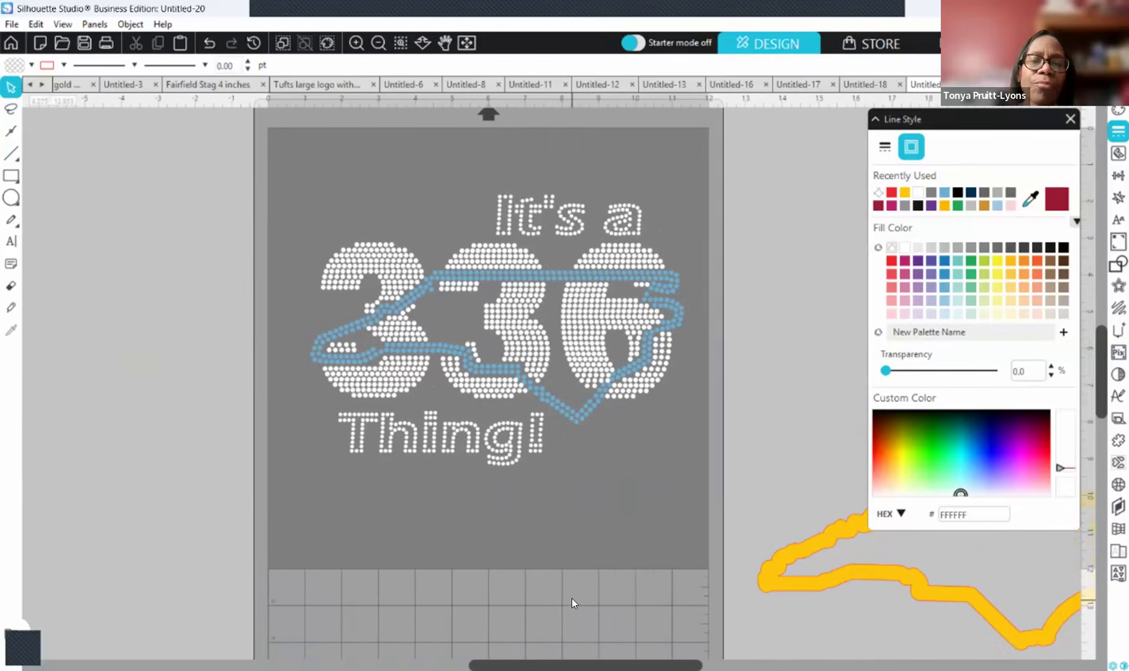
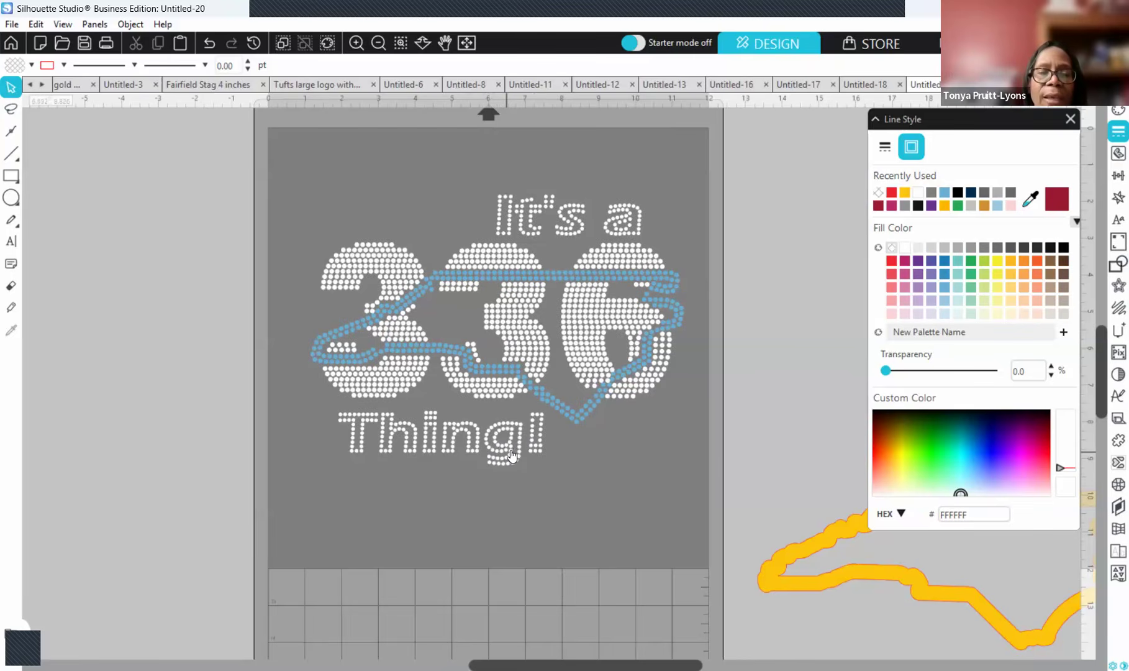
- Move the "It's a" and "Thing!" lettering and the blue state outline off the page, leaving the white 336 stones alone
{"action": "left_click_drag", "start_coordinate": [527, 456], "coordinate": [994, 453]}
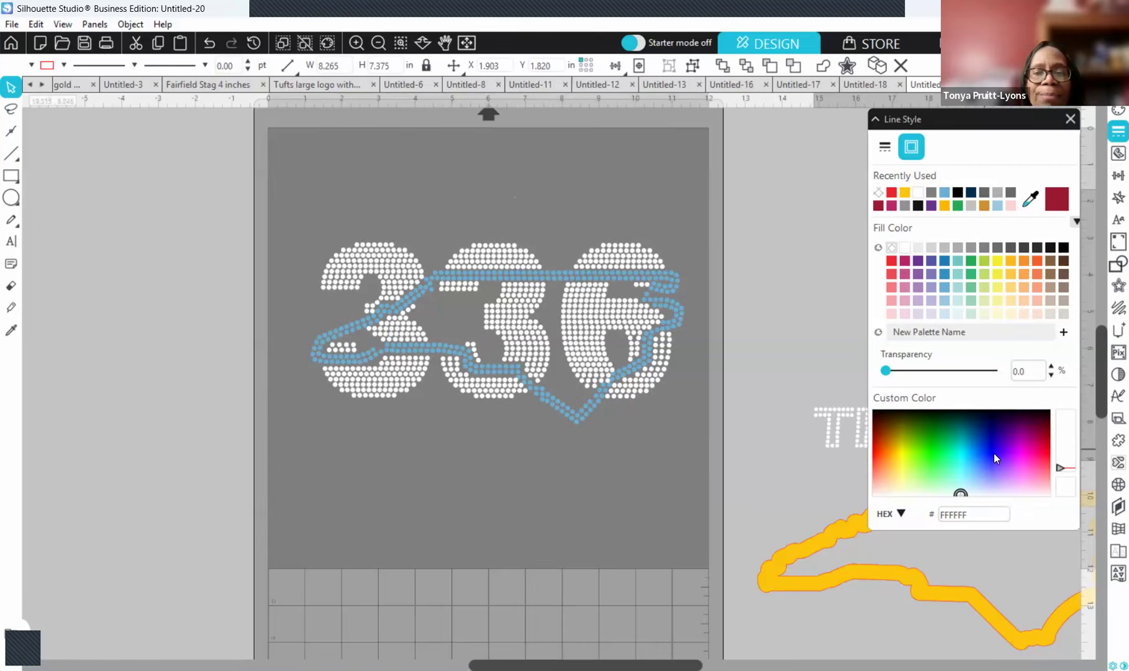
{"action": "left_click", "coordinate": [547, 493]}
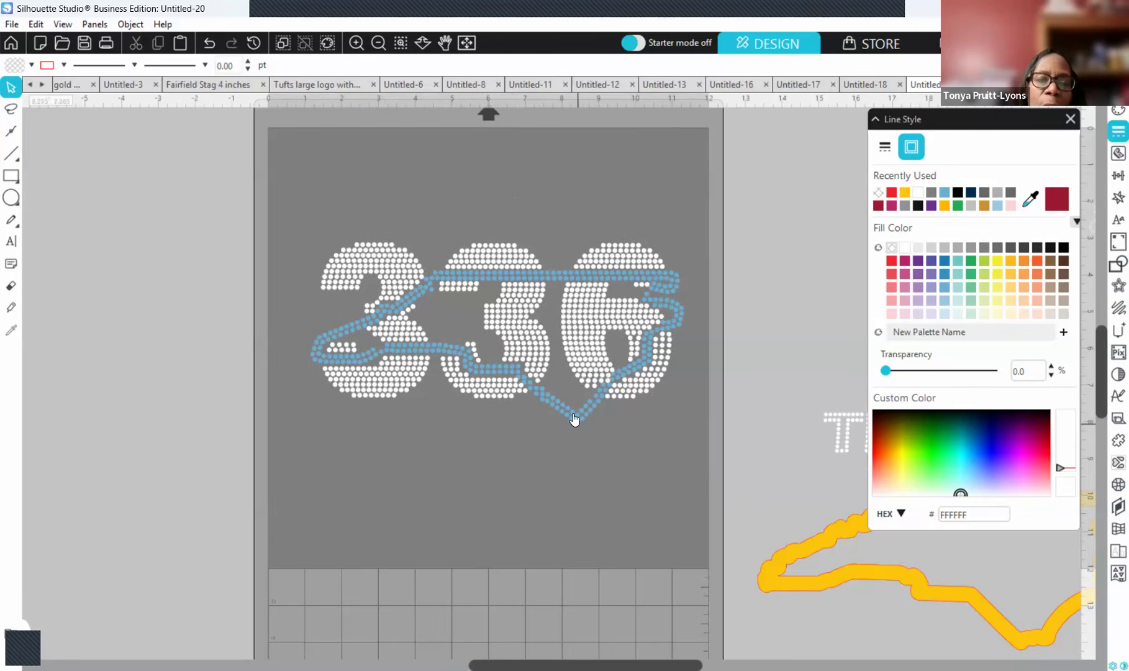
{"action": "left_click_drag", "start_coordinate": [570, 415], "coordinate": [1086, 429]}
{"action": "left_click_drag", "start_coordinate": [1005, 424], "coordinate": [1007, 426]}
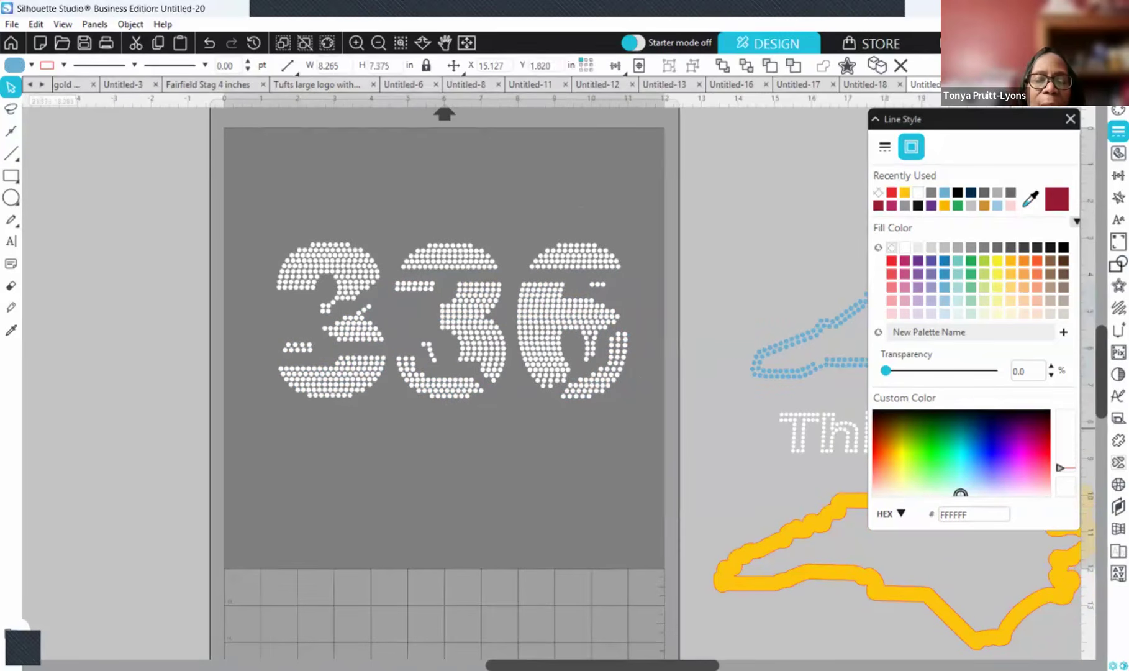
{"action": "left_click", "coordinate": [570, 616]}
{"action": "scroll", "coordinate": [482, 538], "scroll_direction": "up", "scroll_amount": 4}
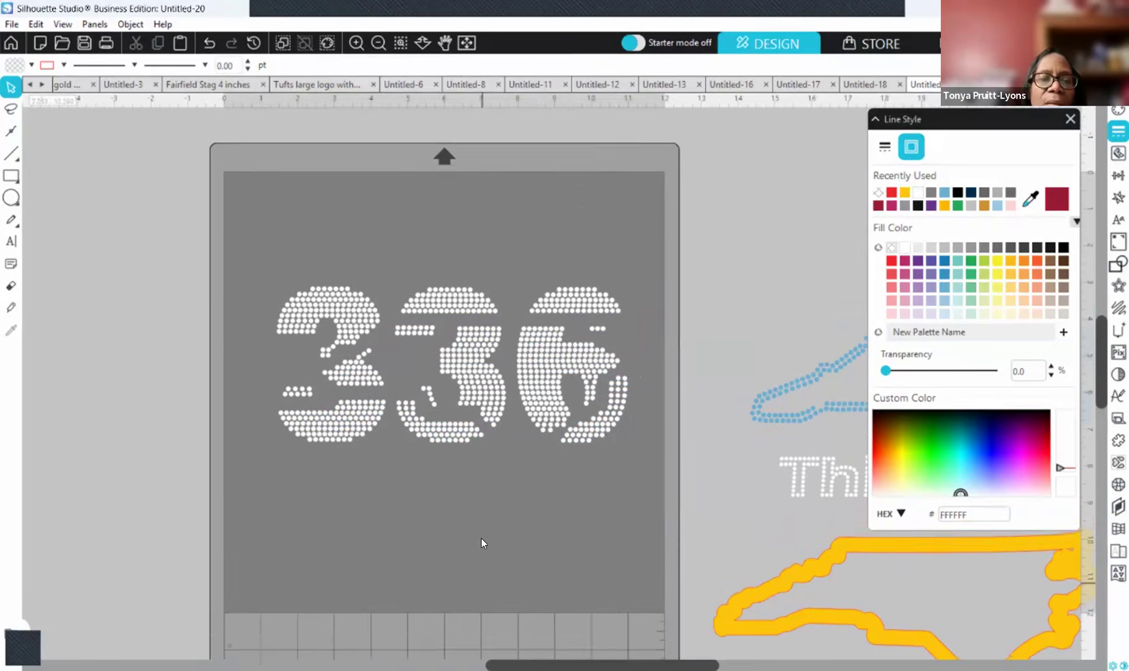
- Fill the topmost row of stones on all three digits red and set their line colour to transparent
{"action": "left_click", "coordinate": [355, 43]}
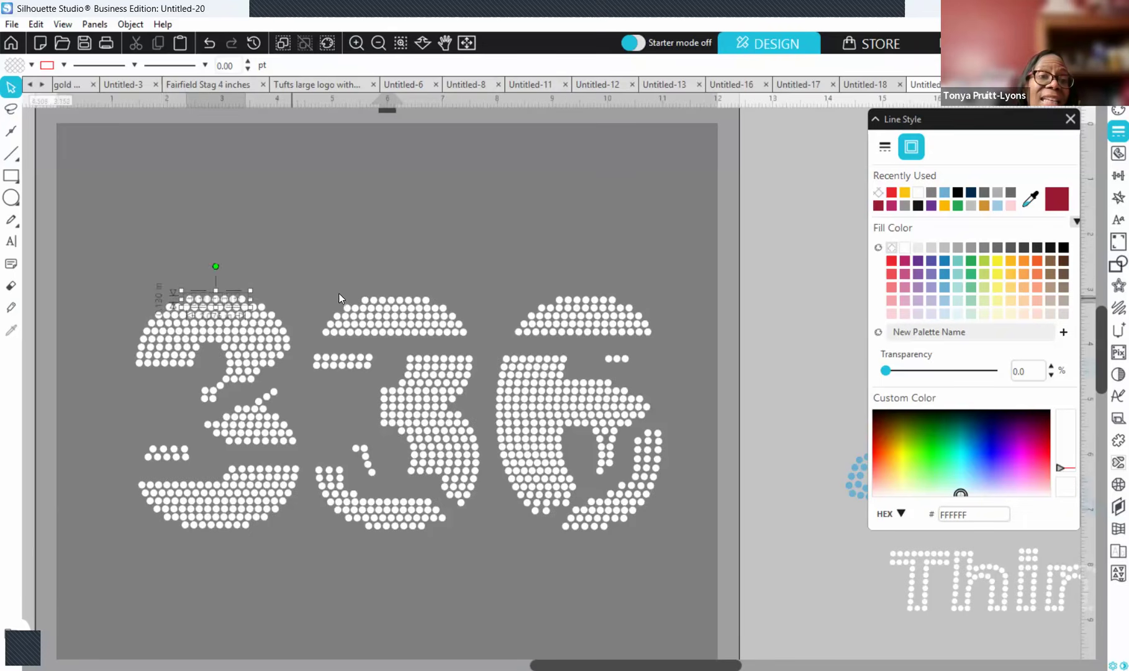
{"action": "left_click_drag", "start_coordinate": [492, 292], "coordinate": [657, 296]}
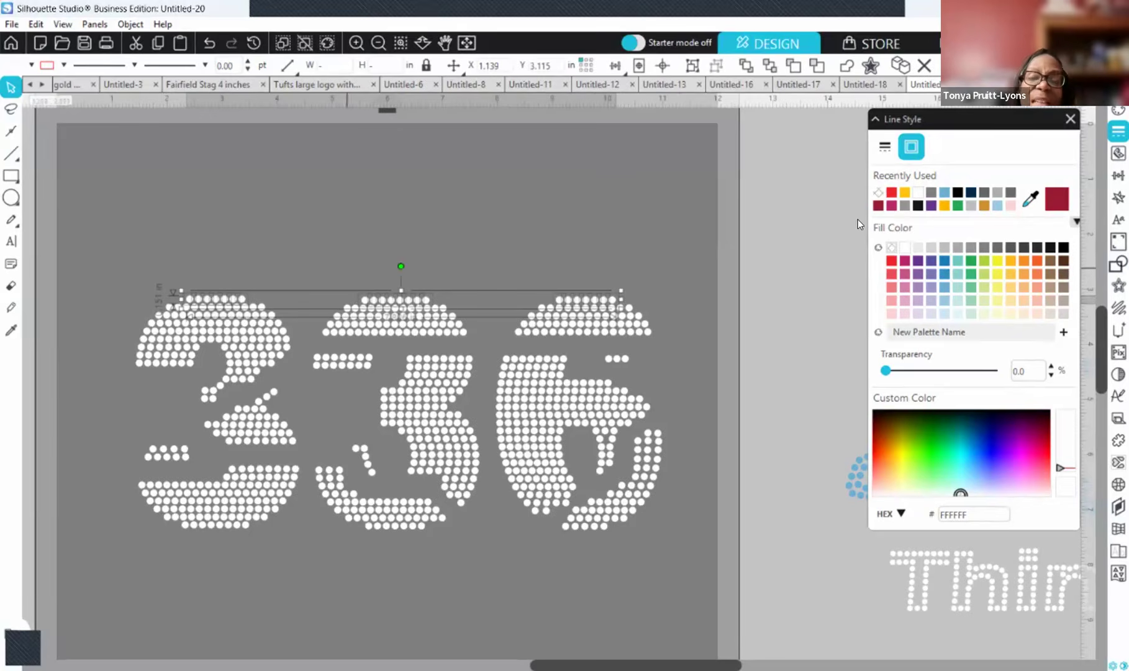
{"action": "left_click", "coordinate": [892, 193]}
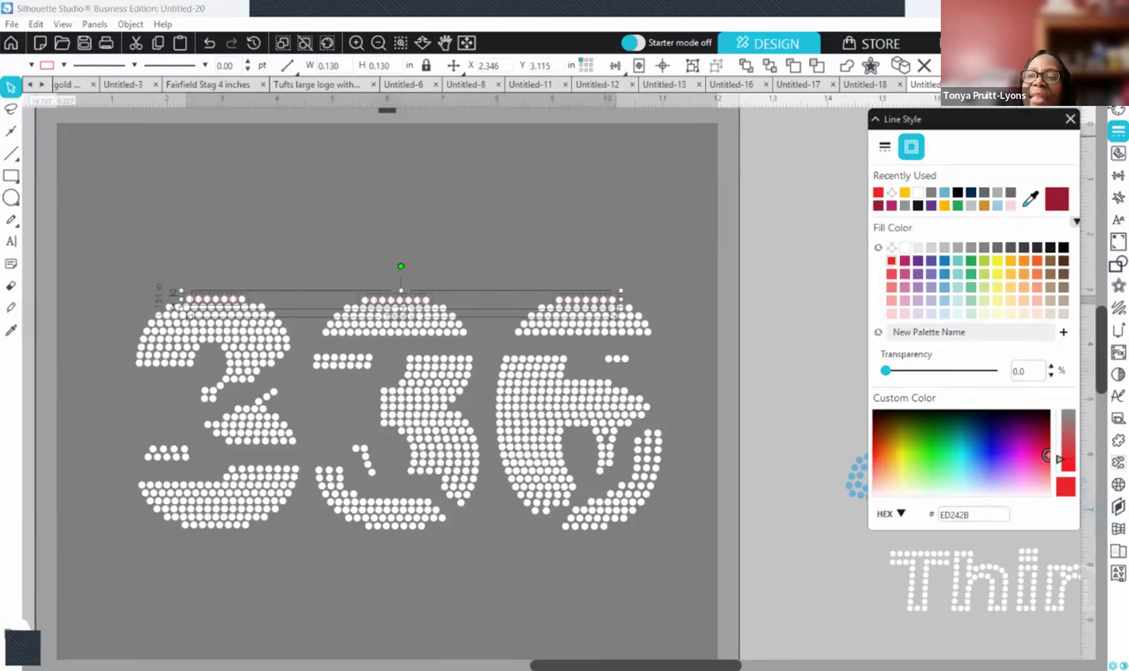
{"action": "left_click", "coordinate": [879, 189]}
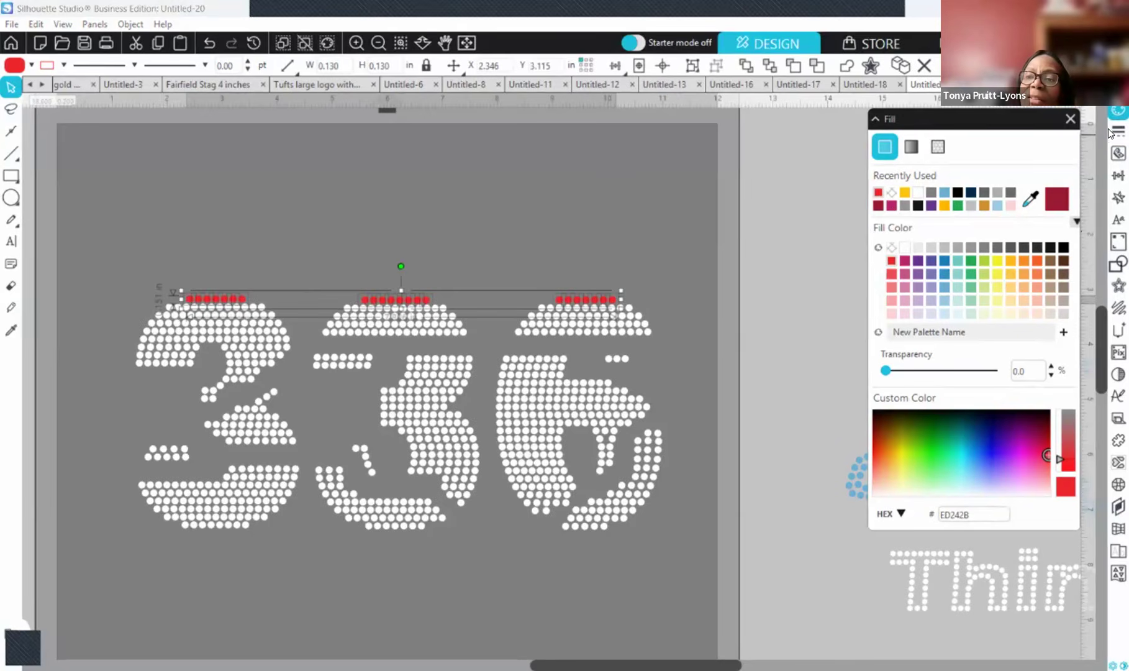
{"action": "left_click", "coordinate": [916, 147]}
{"action": "left_click", "coordinate": [891, 195]}
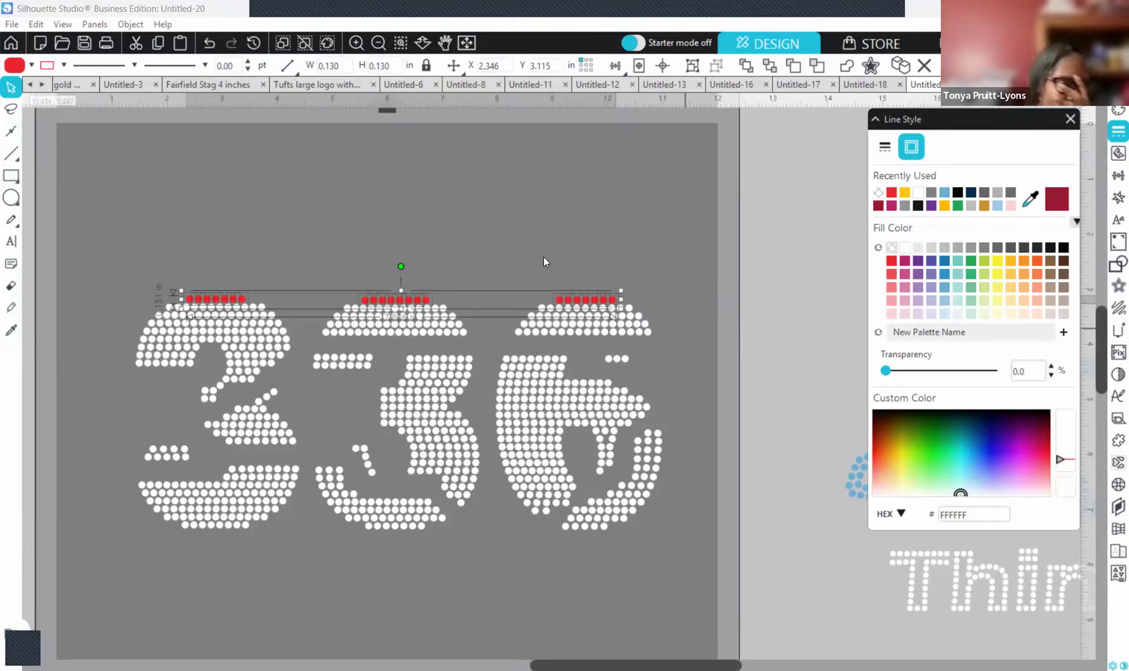
{"action": "left_click", "coordinate": [1119, 111]}
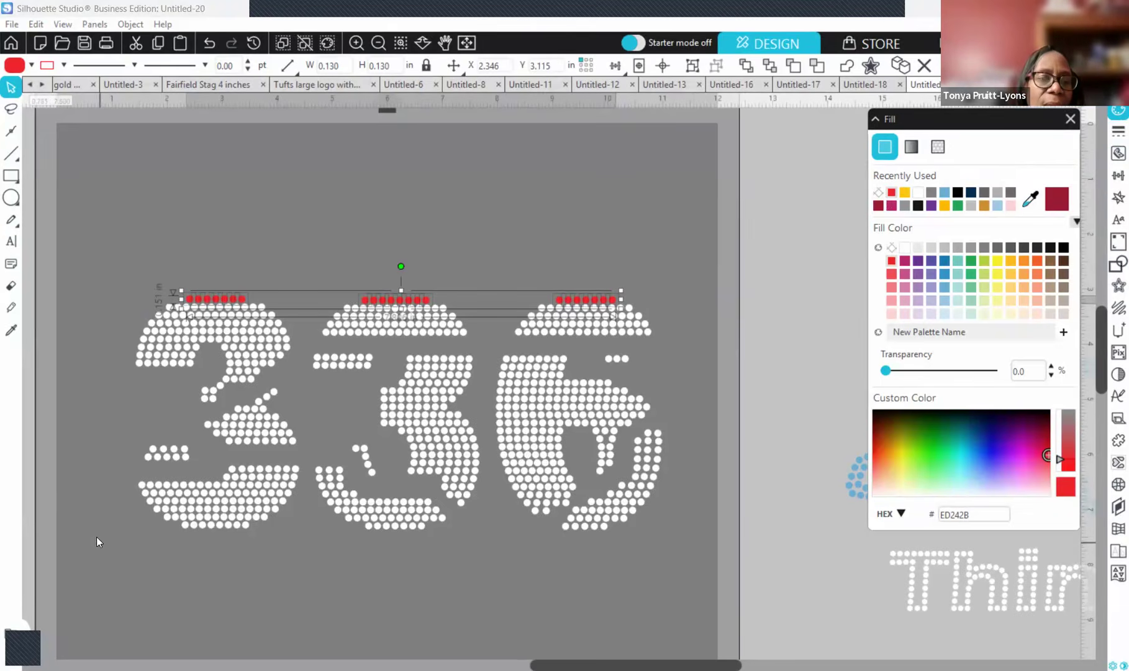
- Fill the bottommost row of stones on all three digits red
{"action": "left_click", "coordinate": [232, 553]}
{"action": "left_click_drag", "start_coordinate": [145, 531], "coordinate": [657, 539]}
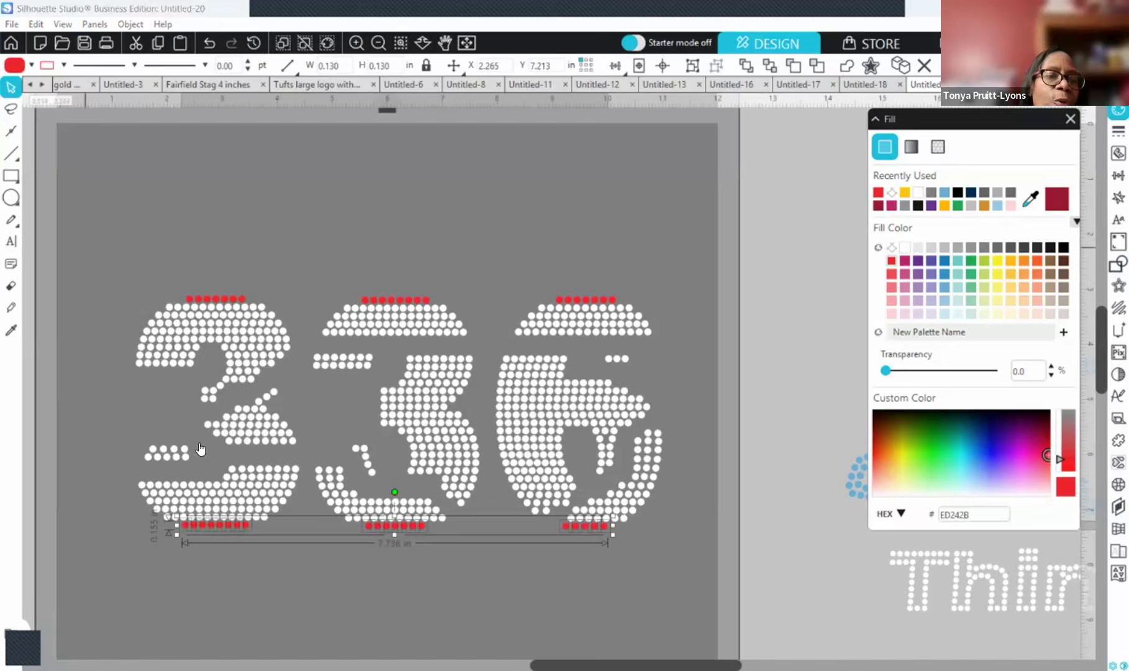
{"action": "left_click", "coordinate": [116, 472]}
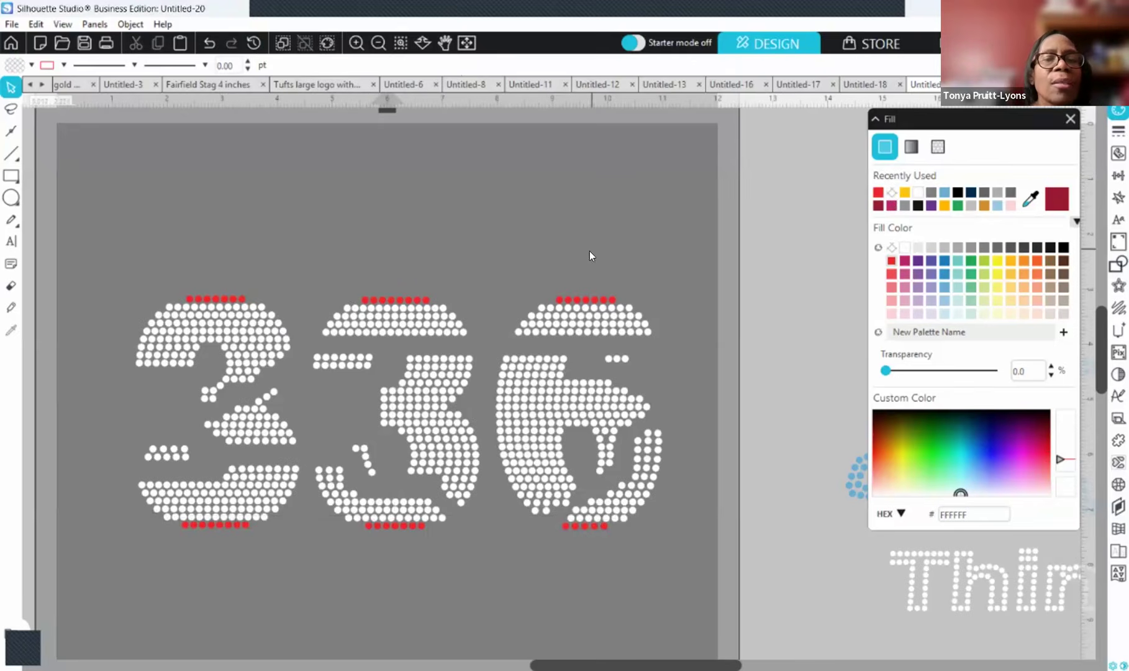
- Select the remaining white outer-edge stones of the first 3 together with those along the second 3's left edge
{"action": "left_click_drag", "start_coordinate": [666, 665], "coordinate": [615, 646]}
{"action": "left_click", "coordinate": [355, 43]}
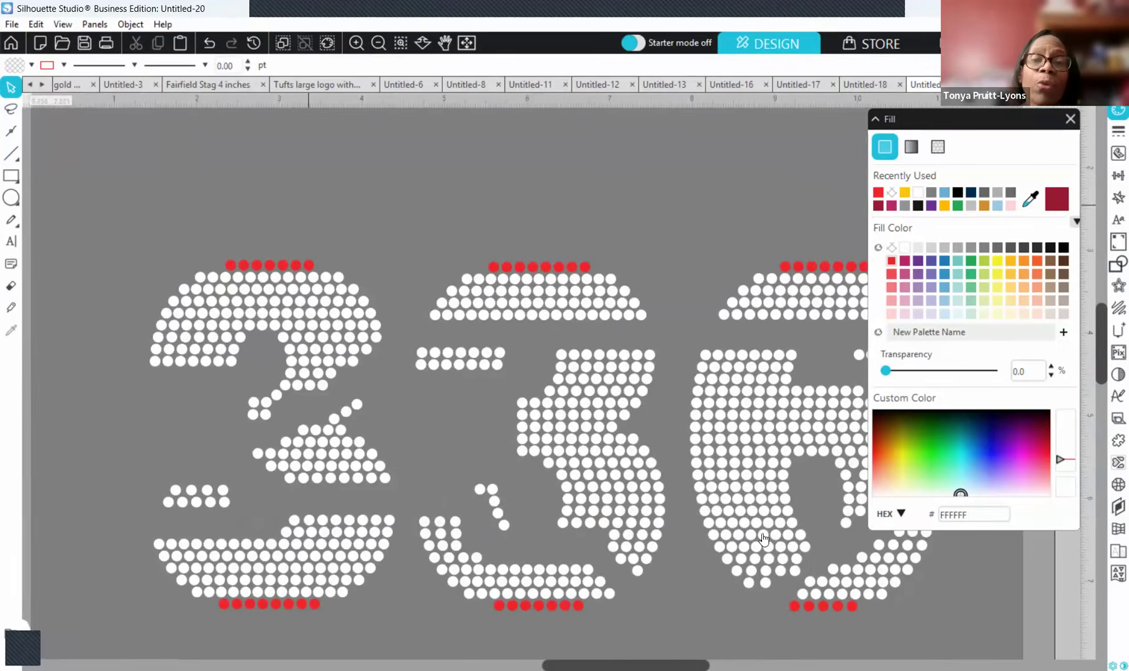
{"action": "left_click_drag", "start_coordinate": [670, 665], "coordinate": [688, 665]}
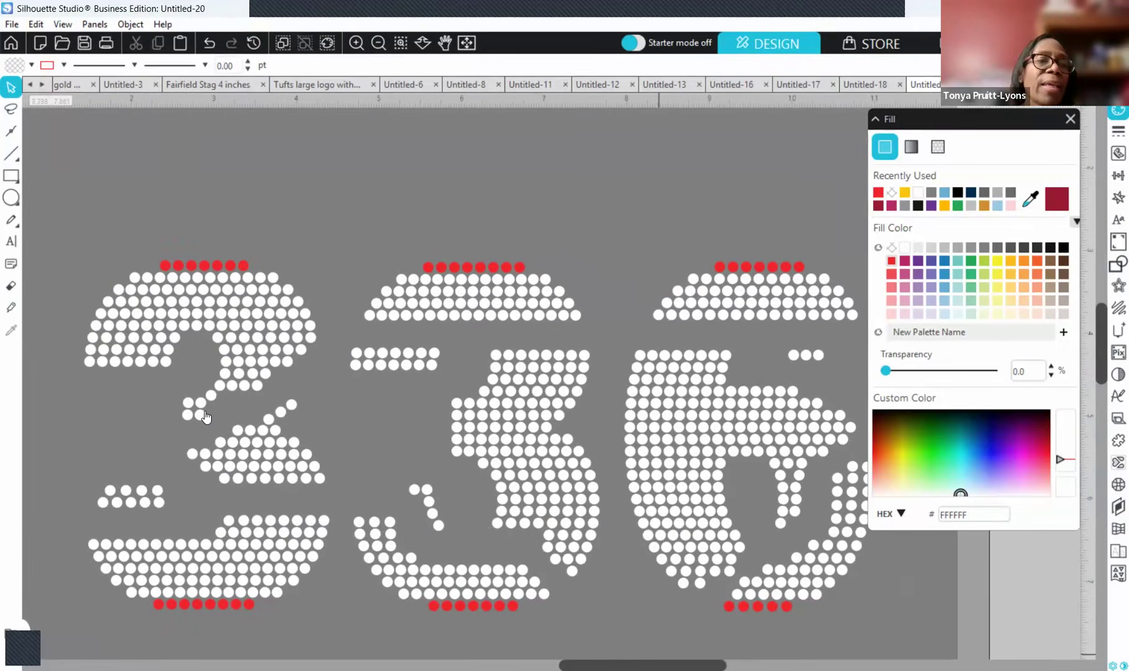
{"action": "left_click", "coordinate": [88, 361]}
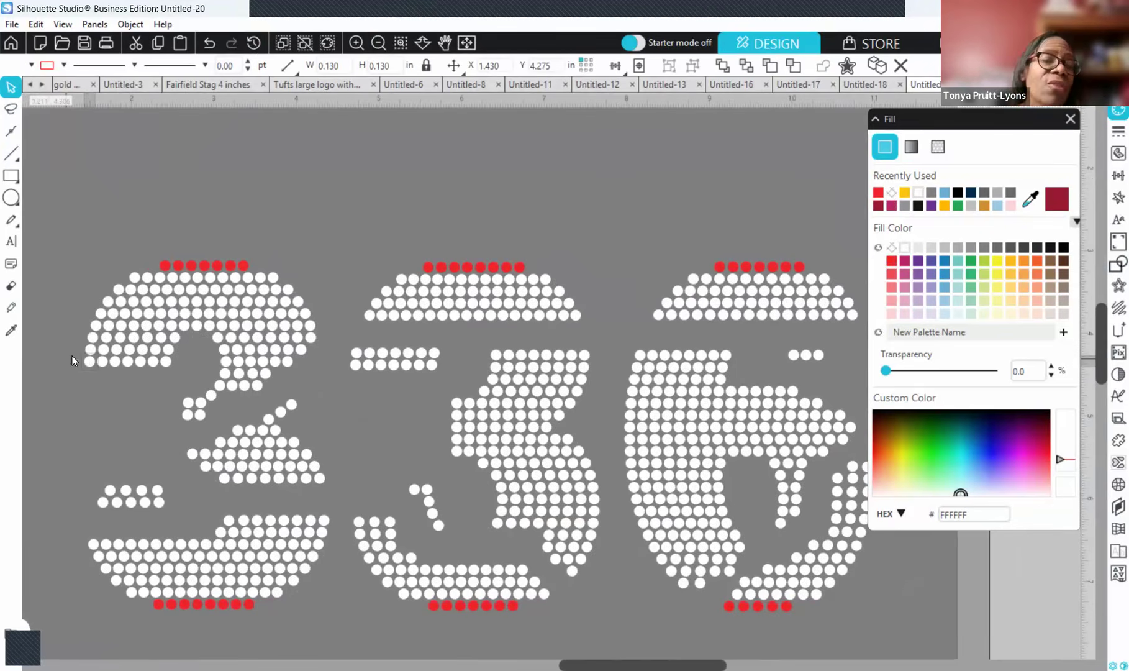
{"action": "left_click_drag", "start_coordinate": [89, 353], "coordinate": [133, 268]}
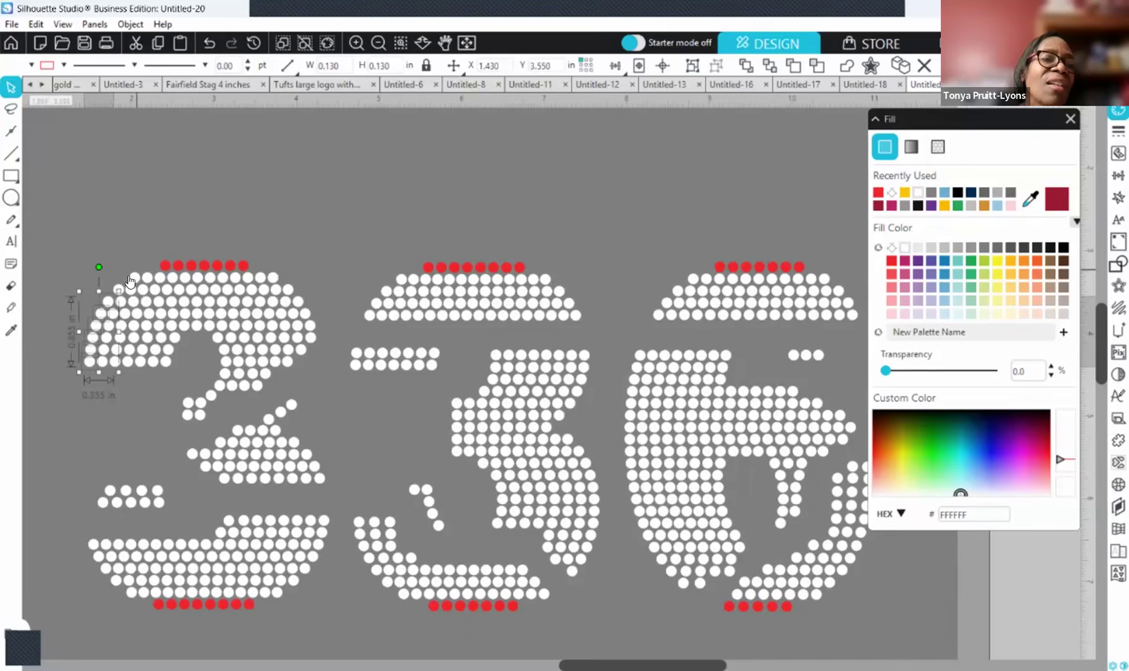
{"action": "left_click", "coordinate": [403, 278], "text": "shift"}
{"action": "left_click", "coordinate": [386, 290], "text": "shift"}
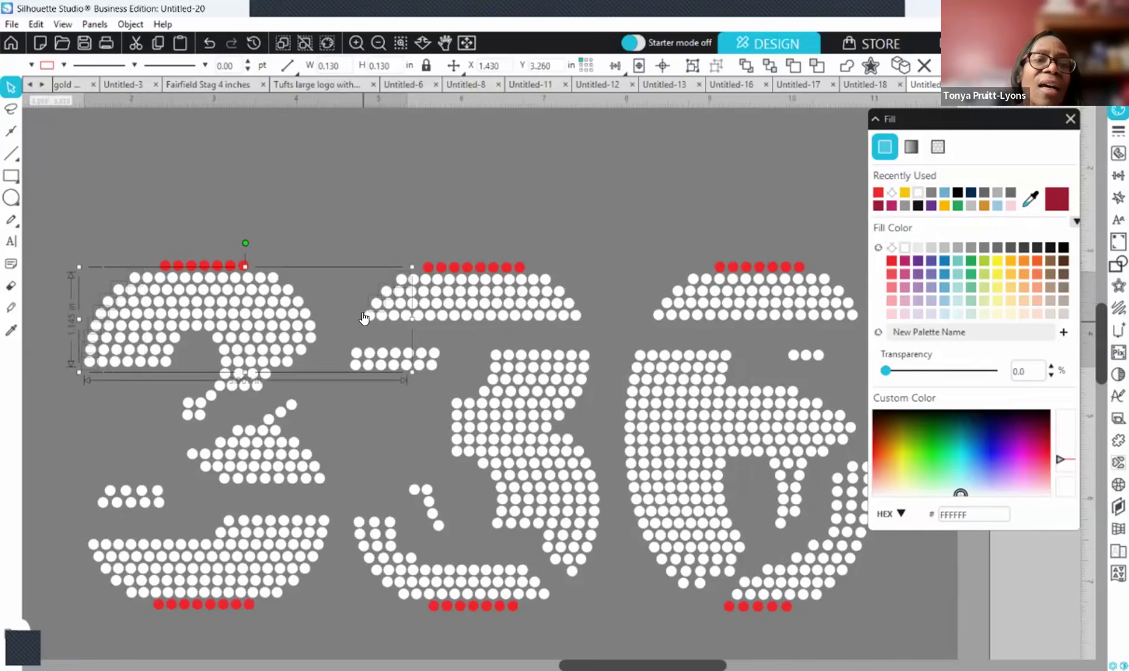
{"action": "left_click", "coordinate": [357, 366], "text": "shift"}
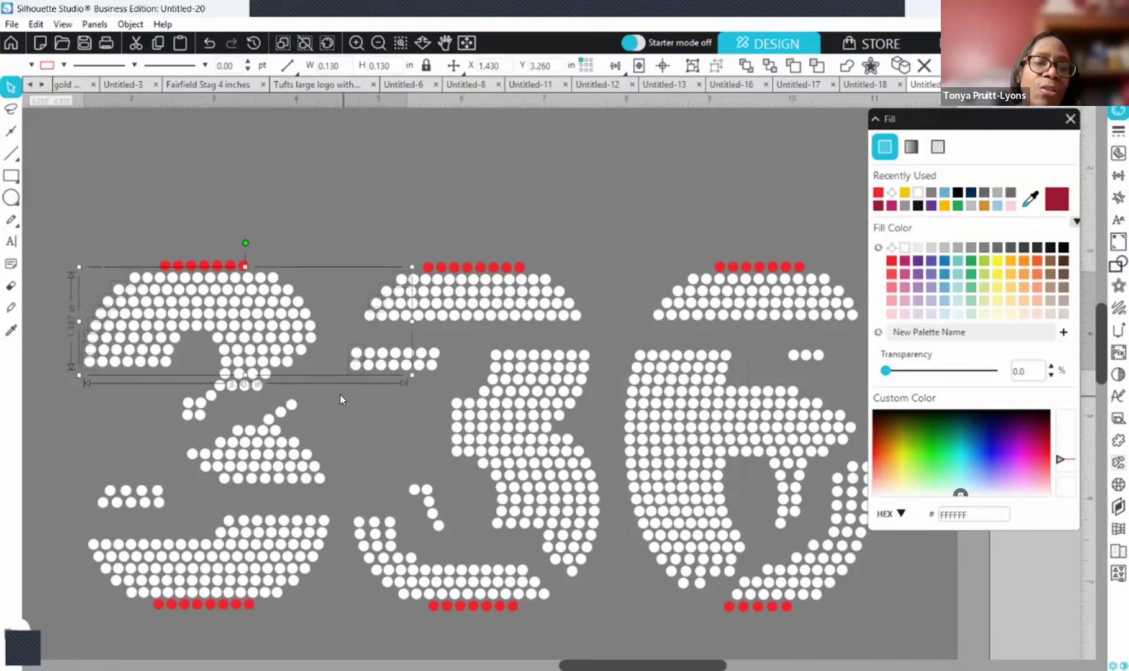
{"action": "left_click", "coordinate": [361, 533], "text": "shift"}
{"action": "left_click", "coordinate": [369, 559], "text": "shift"}
{"action": "left_click", "coordinate": [379, 584], "text": "shift"}
{"action": "left_click", "coordinate": [386, 595], "text": "shift"}
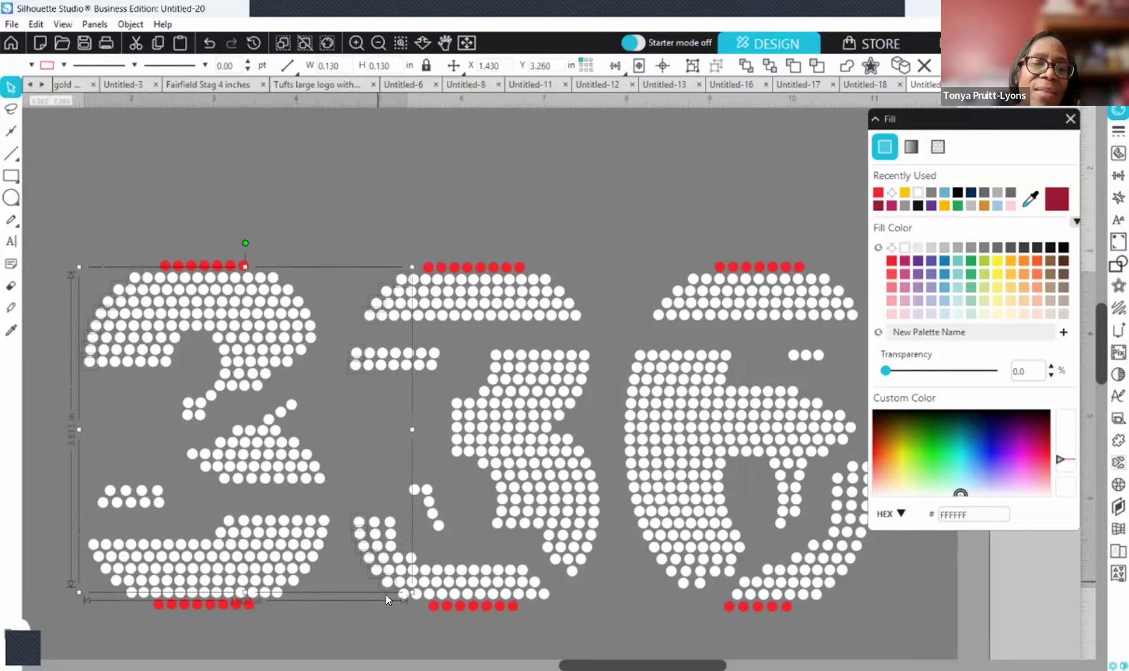
{"action": "left_click", "coordinate": [400, 595], "text": "shift"}
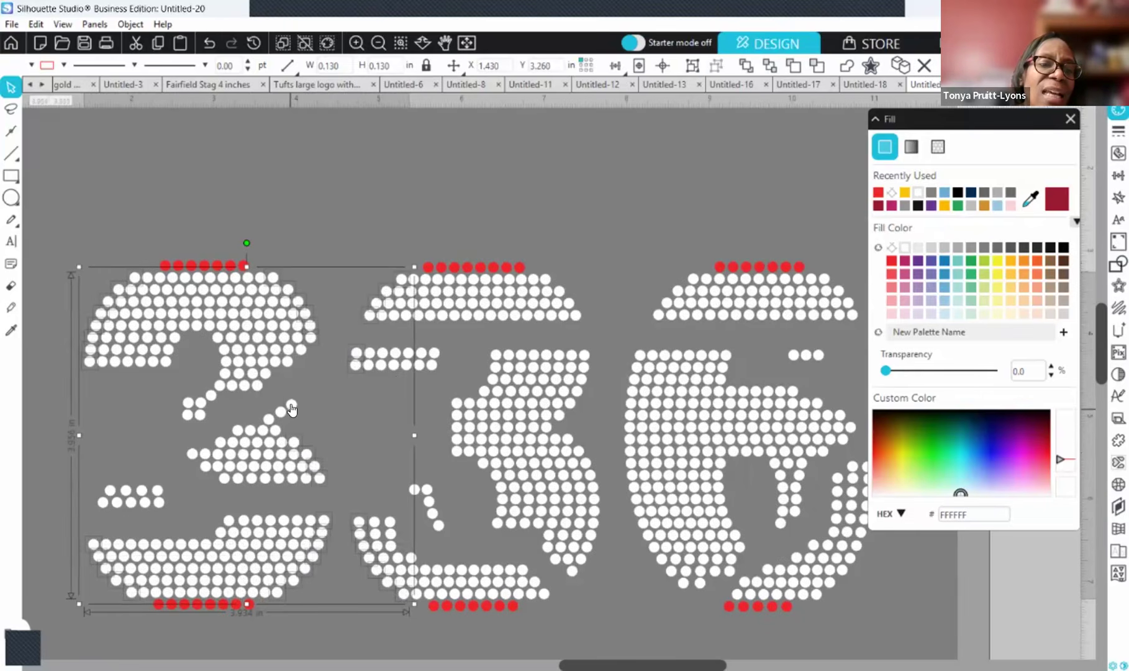
- Add the white stones along the second 3's right edge, including its inward notch, to the selection
{"action": "left_click", "coordinate": [545, 279], "text": "shift"}
{"action": "left_click", "coordinate": [559, 291], "text": "shift"}
{"action": "left_click", "coordinate": [569, 303], "text": "shift"}
{"action": "left_click", "coordinate": [576, 315], "text": "shift"}
{"action": "left_click", "coordinate": [584, 356], "text": "shift"}
{"action": "left_click", "coordinate": [584, 369], "text": "shift"}
{"action": "left_click", "coordinate": [577, 393], "text": "shift"}
{"action": "left_click", "coordinate": [569, 404], "text": "shift"}
{"action": "left_click", "coordinate": [559, 416], "text": "shift"}
{"action": "left_click", "coordinate": [547, 428], "text": "shift"}
{"action": "left_click", "coordinate": [566, 439], "text": "shift"}
{"action": "left_click", "coordinate": [578, 452], "text": "shift"}
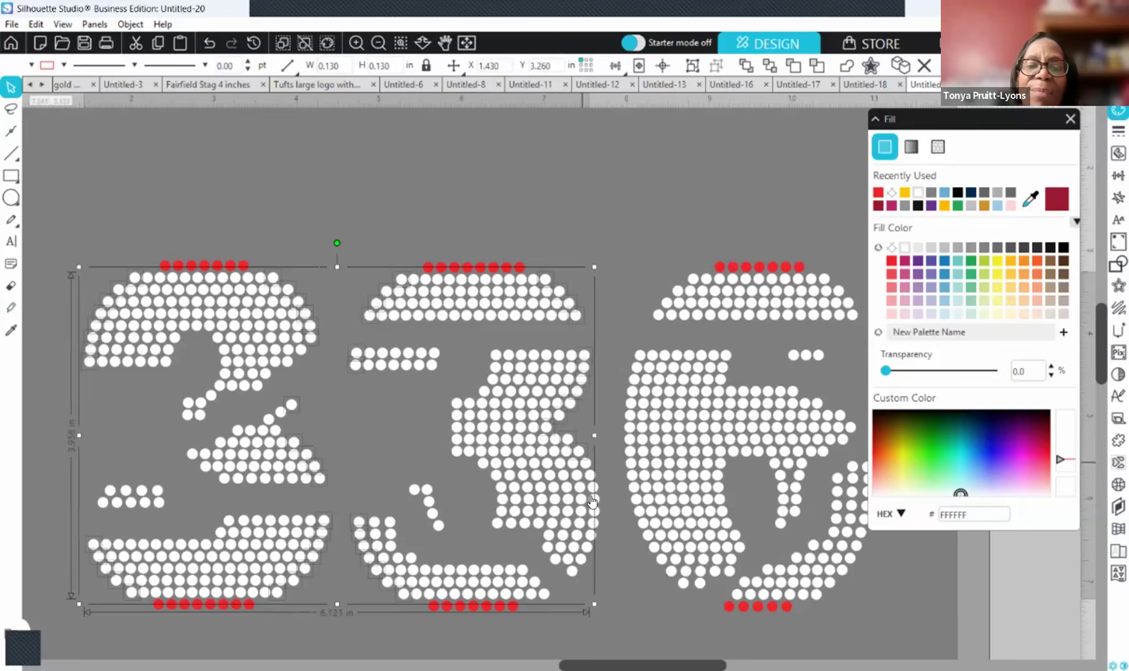
{"action": "left_click", "coordinate": [585, 466], "text": "shift"}
{"action": "left_click", "coordinate": [590, 478], "text": "shift"}
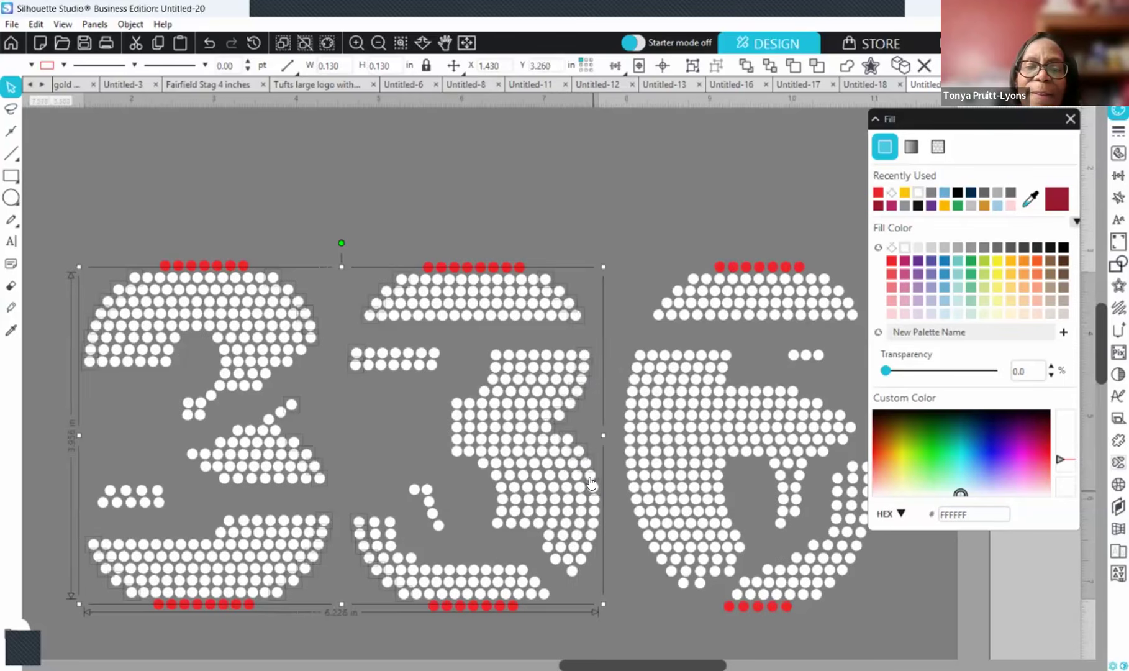
{"action": "left_click", "coordinate": [595, 509], "text": "shift"}
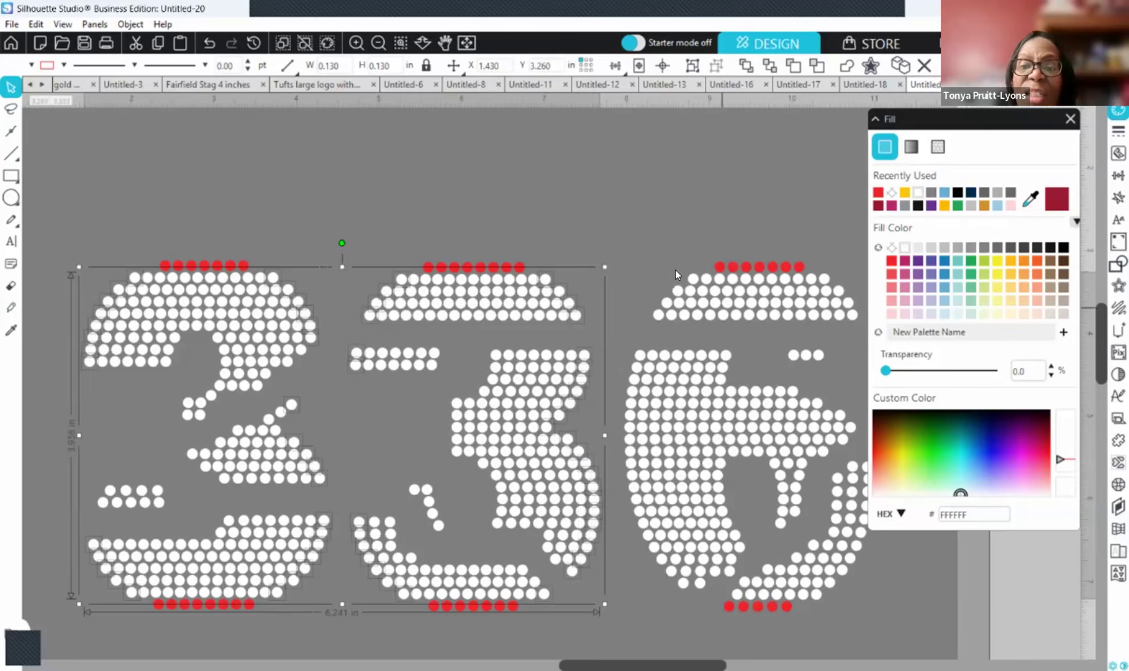
- Add the 6's white outer-edge stones to the selection and fill all selected stones red
{"action": "left_click", "coordinate": [687, 285], "text": "shift"}
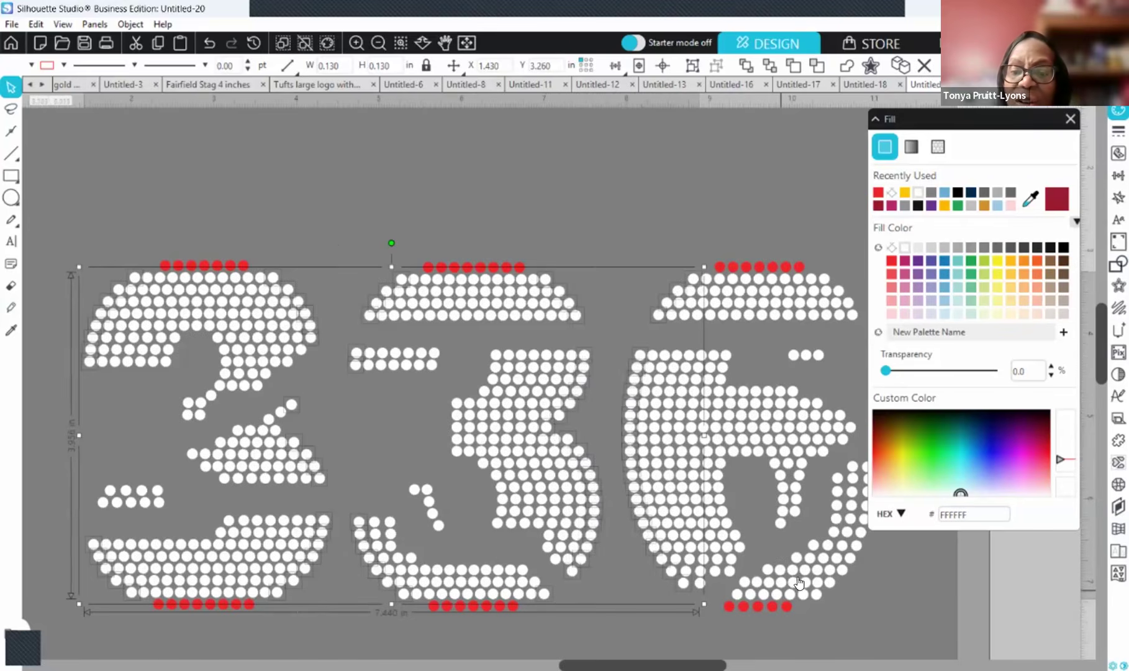
{"action": "left_click", "coordinate": [830, 580], "text": "shift"}
{"action": "left_click", "coordinate": [831, 581], "text": "shift"}
{"action": "left_click", "coordinate": [842, 570], "text": "shift"}
{"action": "left_click", "coordinate": [850, 558], "text": "shift"}
{"action": "left_click", "coordinate": [857, 545], "text": "shift"}
{"action": "left_click", "coordinate": [860, 525], "text": "shift"}
{"action": "left_click", "coordinate": [861, 511], "text": "shift"}
{"action": "left_click", "coordinate": [864, 492], "text": "shift"}
{"action": "left_click", "coordinate": [863, 483], "text": "shift"}
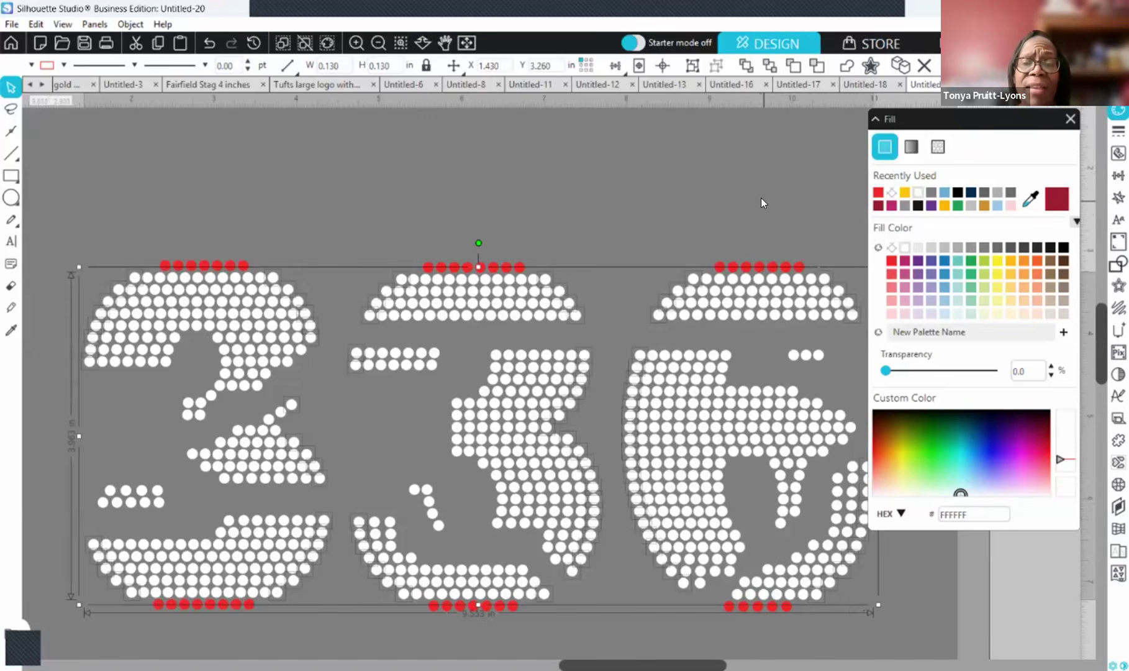
{"action": "left_click", "coordinate": [878, 193]}
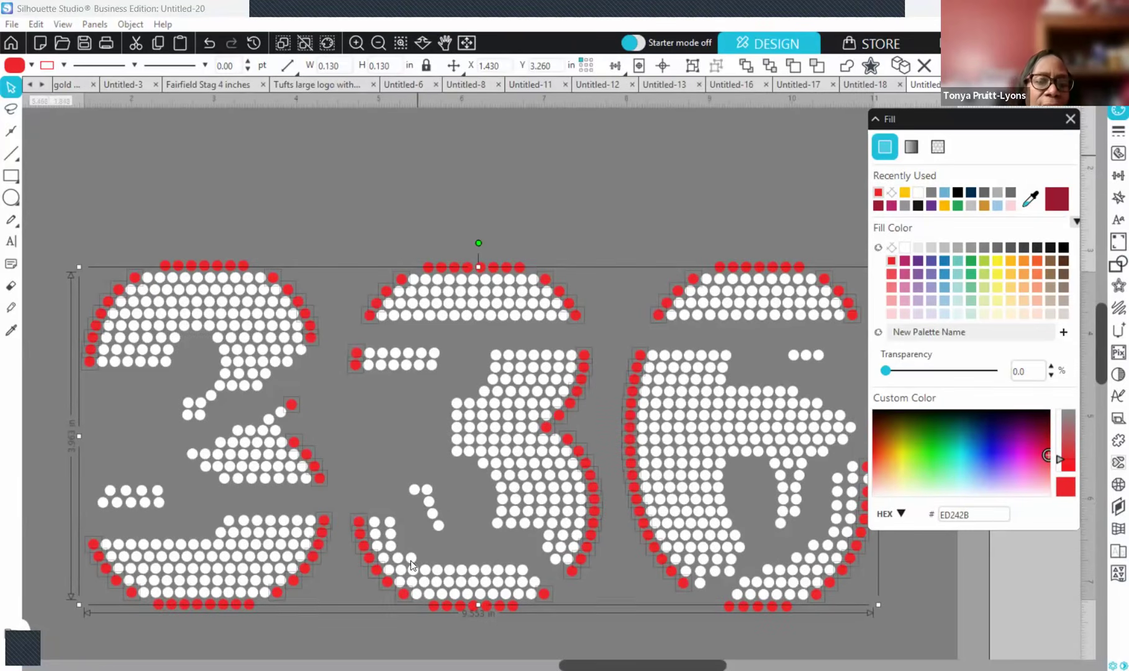
{"action": "left_click", "coordinate": [444, 172]}
- Fill the missed white stone near the top of the 6's lower right edge red
{"action": "scroll", "coordinate": [444, 173], "scroll_direction": "right", "scroll_amount": 2}
{"action": "scroll", "coordinate": [818, 525], "scroll_direction": "right", "scroll_amount": 1}
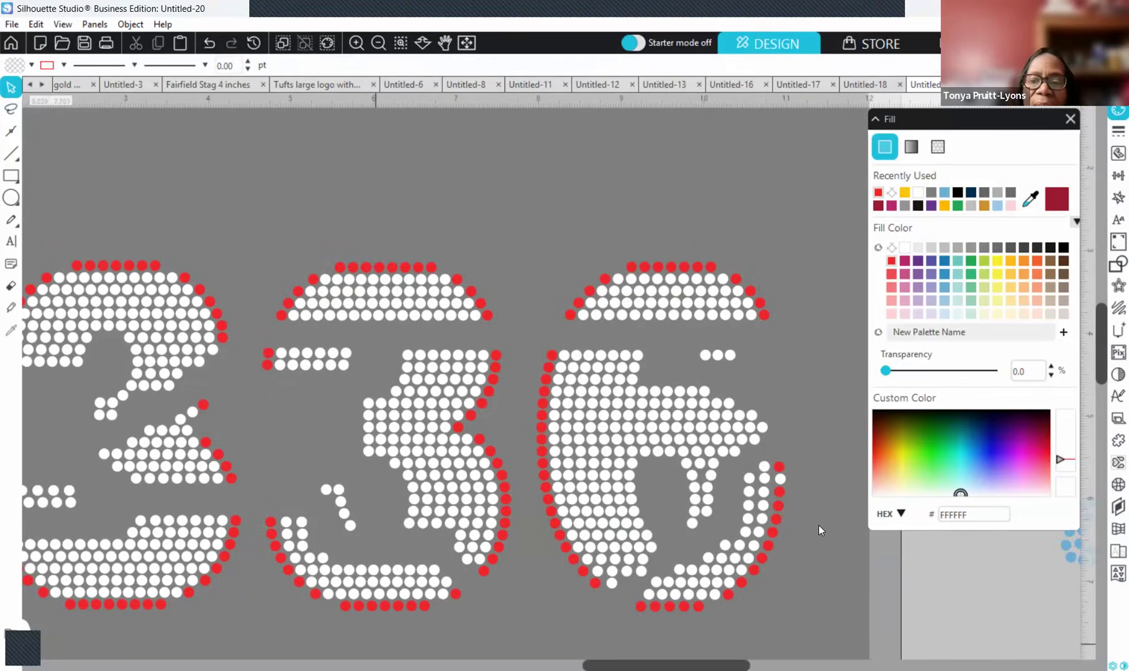
{"action": "left_click", "coordinate": [781, 479]}
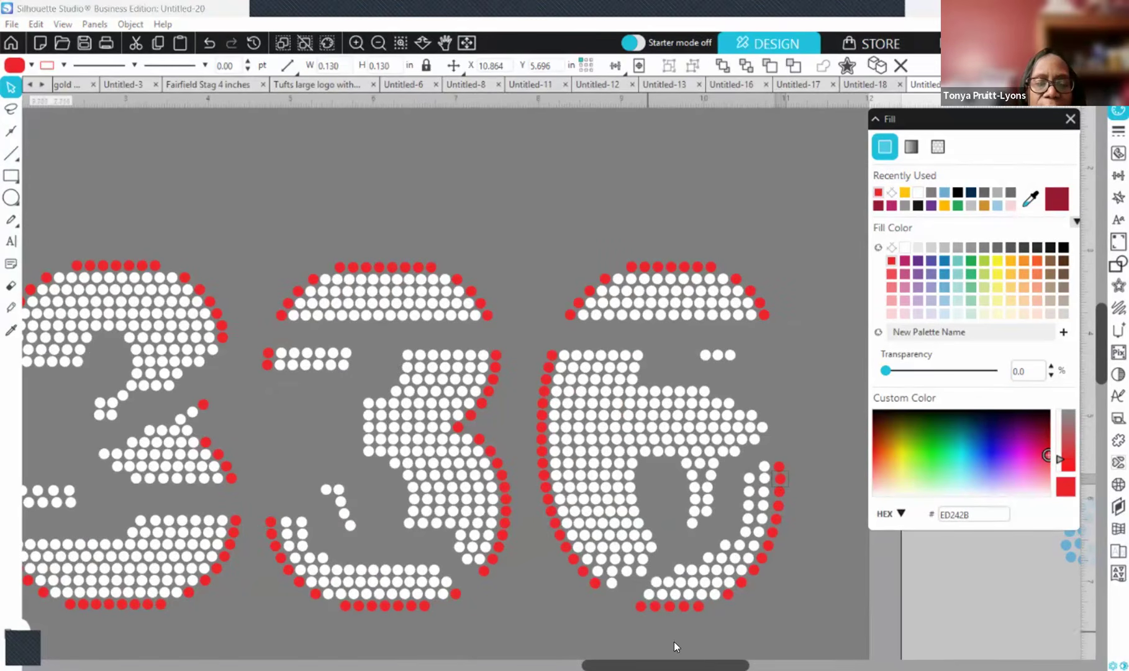
{"action": "scroll", "coordinate": [497, 373], "scroll_direction": "left", "scroll_amount": 2}
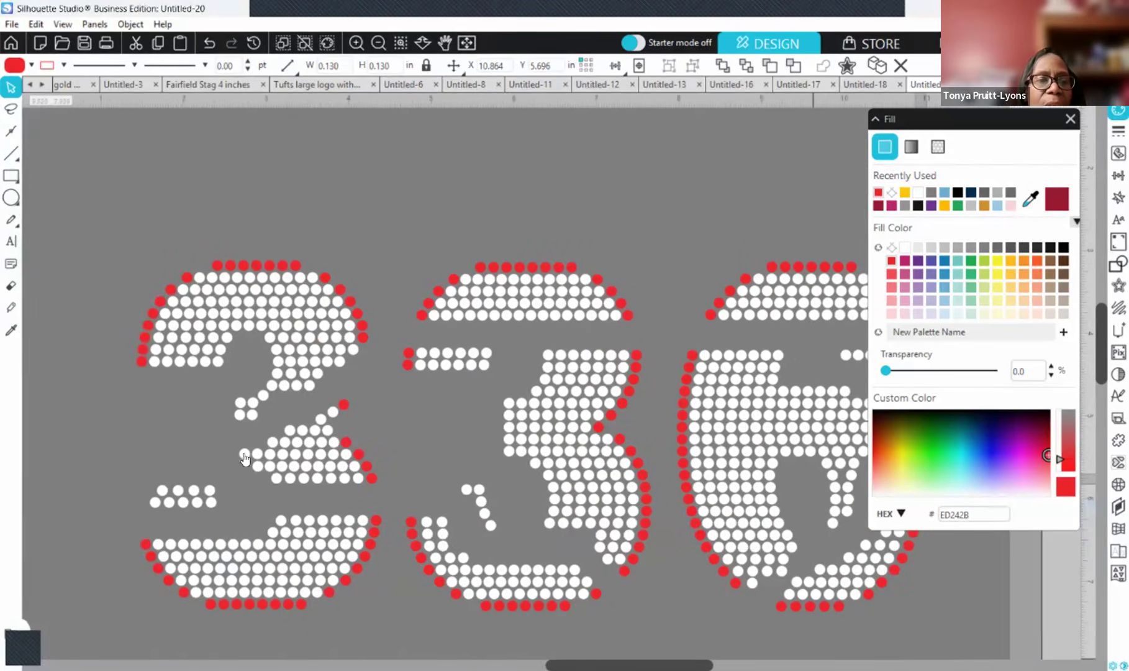
- Fill the bottom-row white stones of the first 3's upper left arm and the second 3's upper left bar red
{"action": "left_click", "coordinate": [156, 365]}
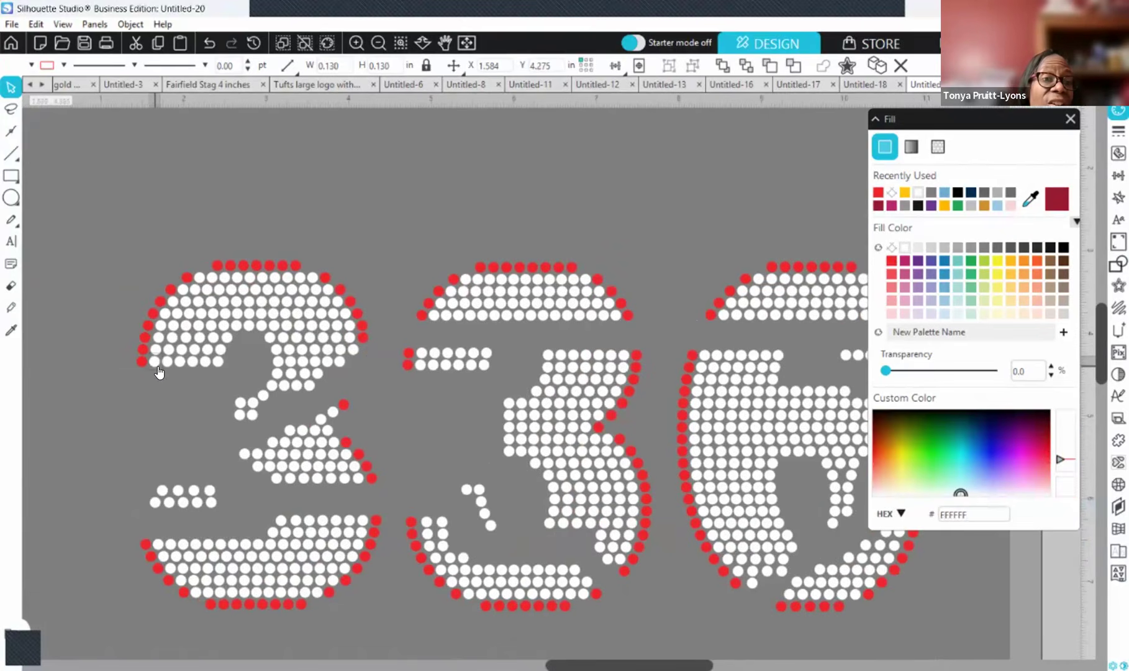
{"action": "left_click", "coordinate": [168, 365], "text": "shift"}
{"action": "left_click", "coordinate": [180, 364], "text": "shift"}
{"action": "left_click", "coordinate": [193, 365], "text": "shift"}
{"action": "left_click", "coordinate": [205, 365], "text": "shift"}
{"action": "left_click", "coordinate": [218, 365], "text": "shift"}
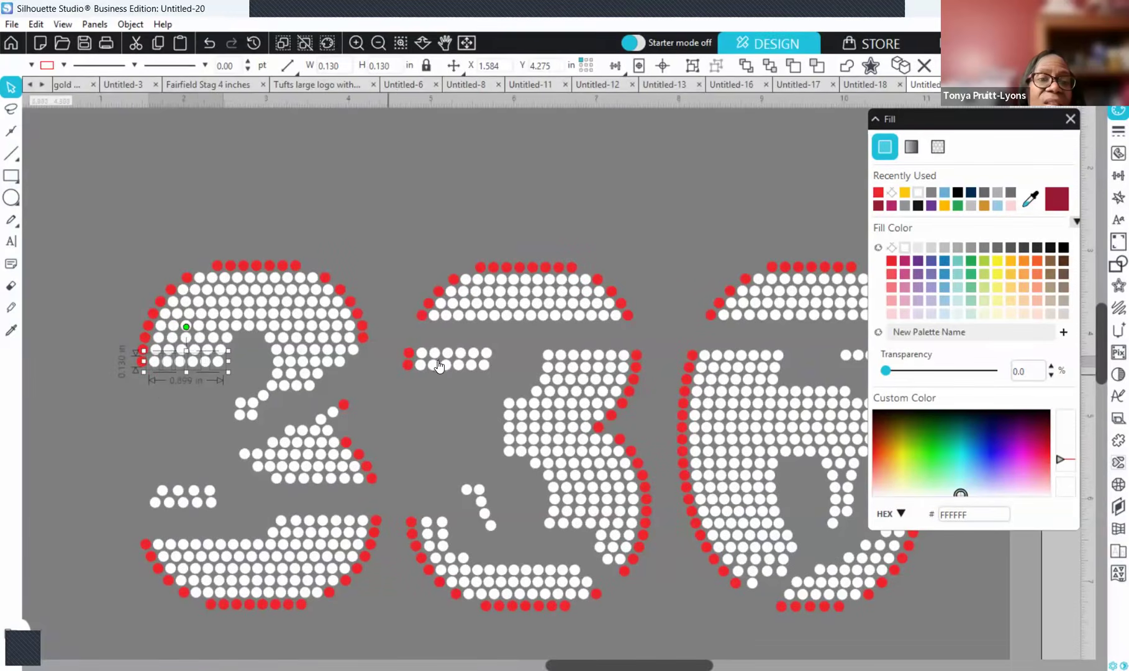
{"action": "left_click", "coordinate": [422, 366], "text": "shift"}
{"action": "left_click", "coordinate": [448, 366], "text": "shift"}
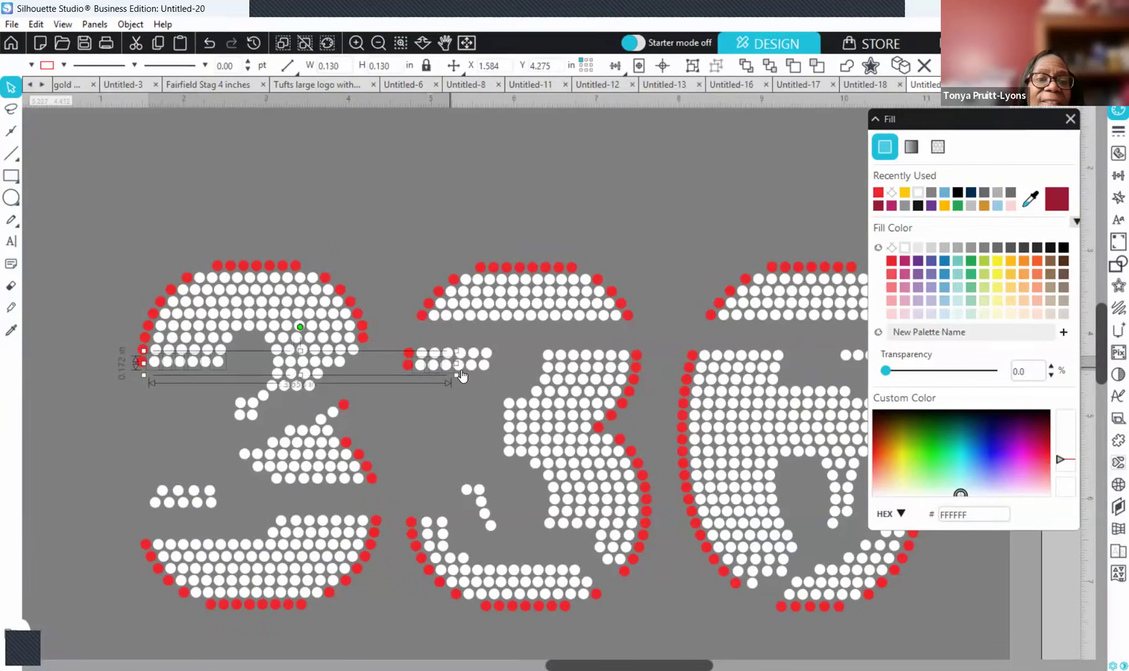
{"action": "left_click", "coordinate": [464, 369], "text": "shift"}
{"action": "left_click", "coordinate": [473, 368], "text": "shift"}
{"action": "left_click", "coordinate": [483, 368], "text": "shift"}
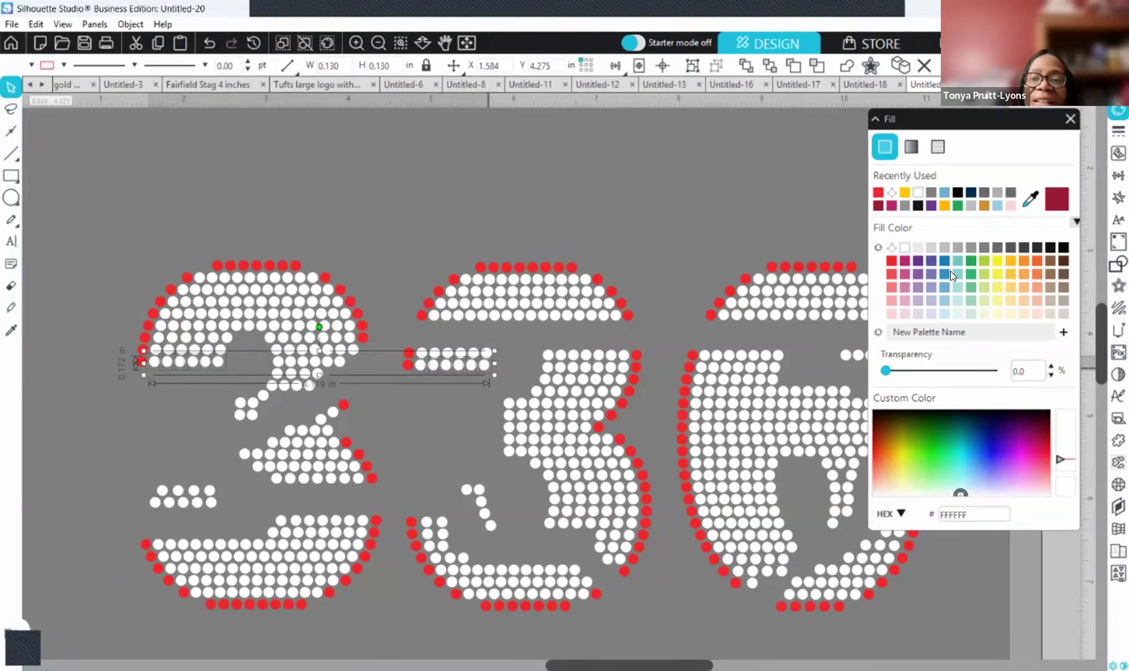
{"action": "left_click", "coordinate": [879, 193]}
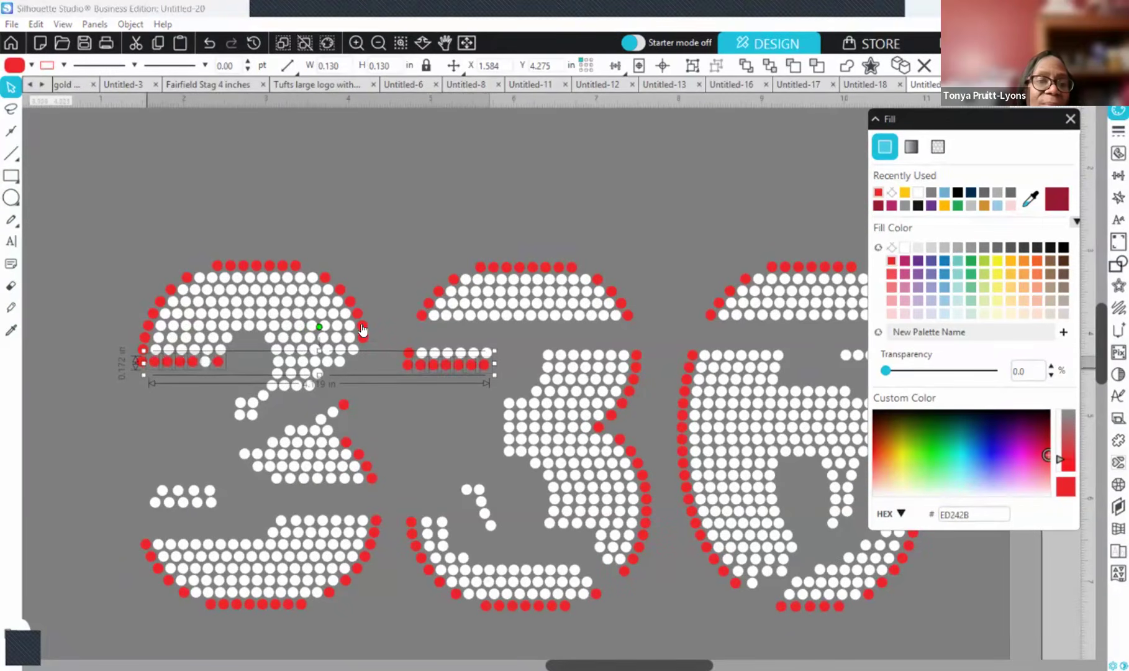
- Fill the top row of the first 3's lower left bar and the two stones at the second 3's lower left tip red
{"action": "left_click", "coordinate": [160, 493]}
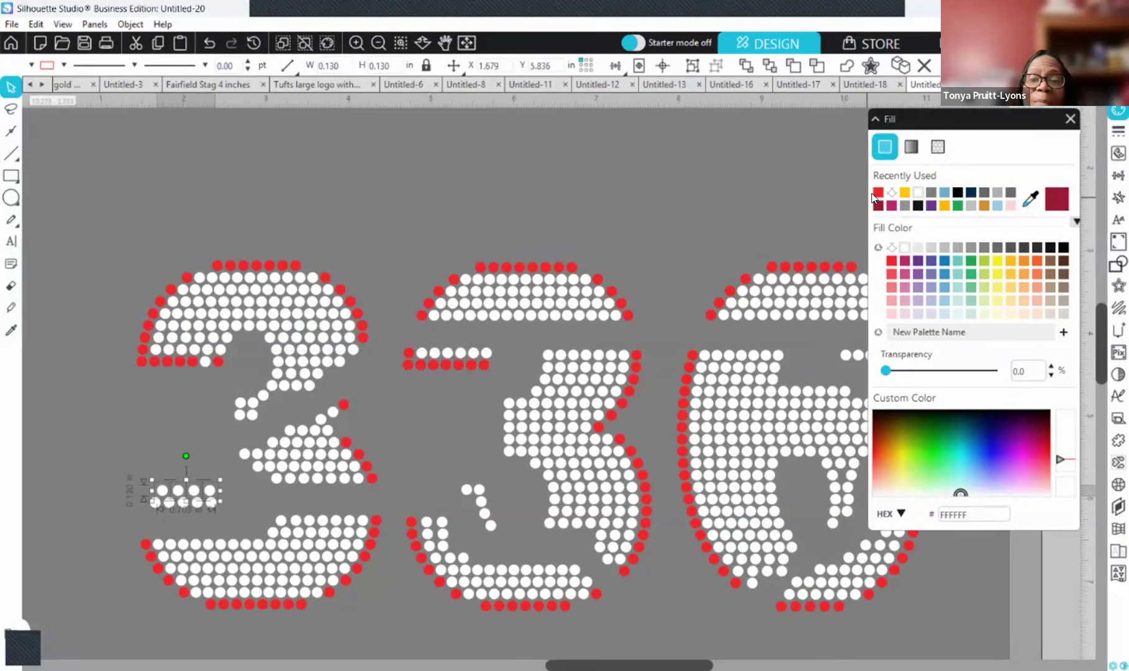
{"action": "left_click", "coordinate": [878, 192]}
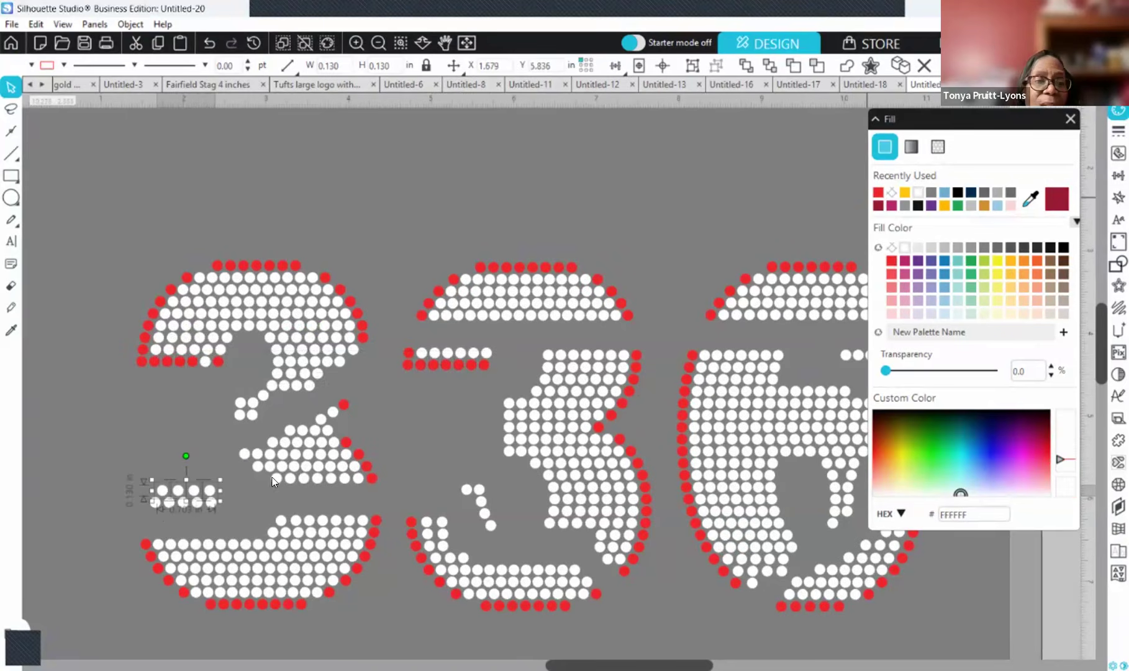
{"action": "left_click", "coordinate": [470, 490]}
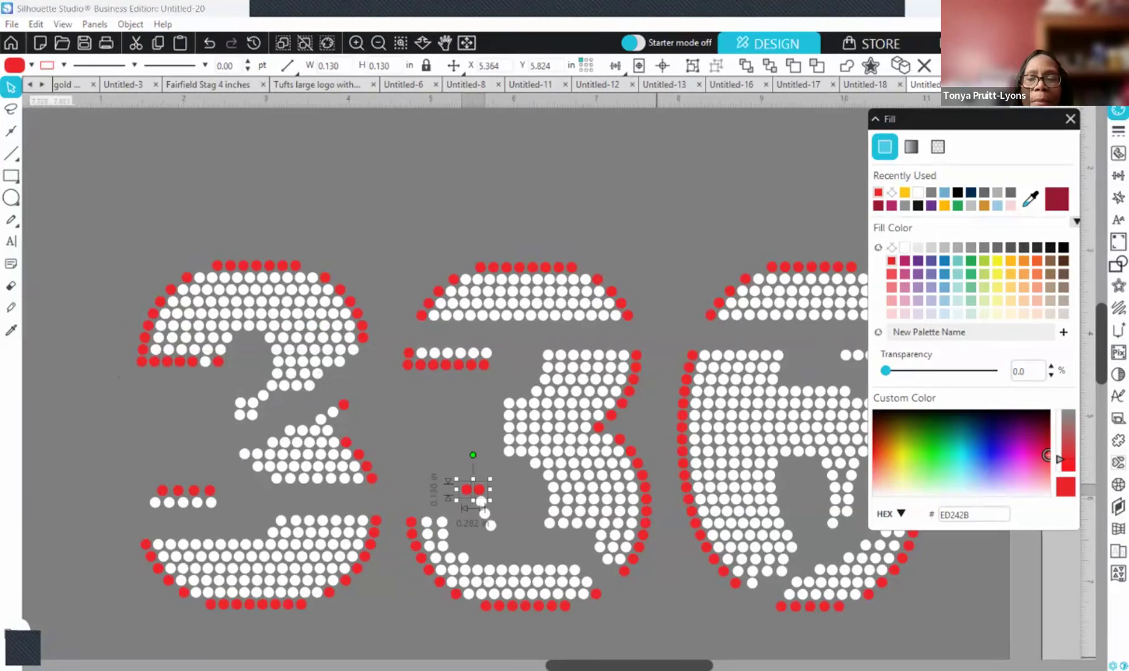
- Move the blue stone outline back over the 336 numerals and deselect it
{"action": "scroll", "coordinate": [590, 609], "scroll_direction": "right", "scroll_amount": 3}
{"action": "scroll", "coordinate": [419, 379], "scroll_direction": "left", "scroll_amount": 2}
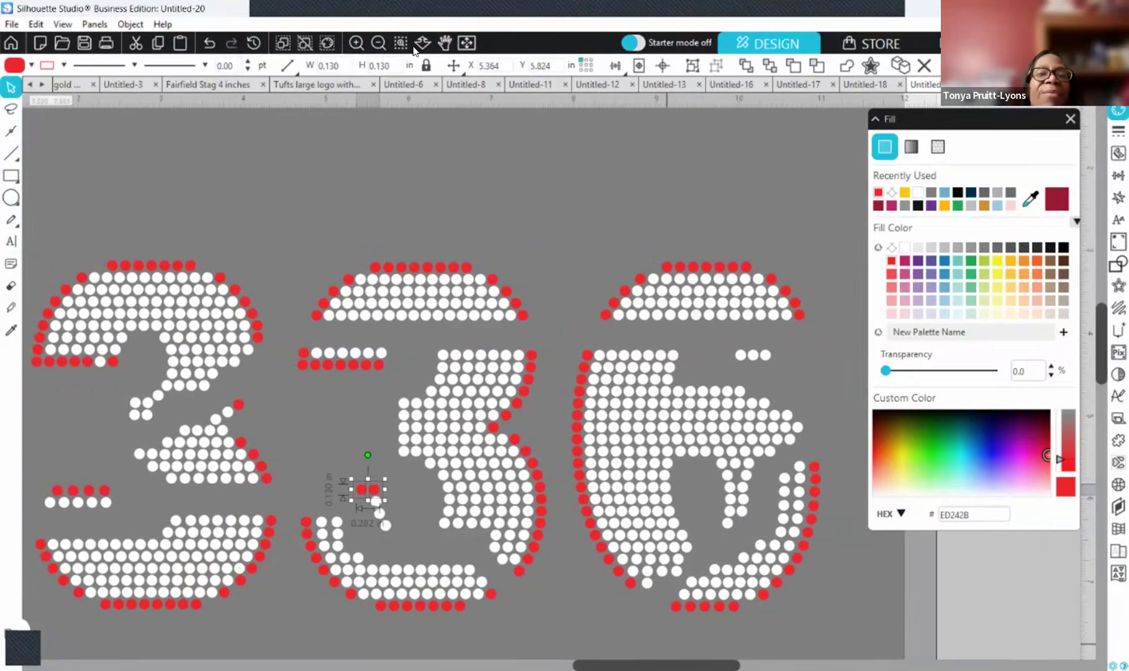
{"action": "left_click", "coordinate": [379, 43]}
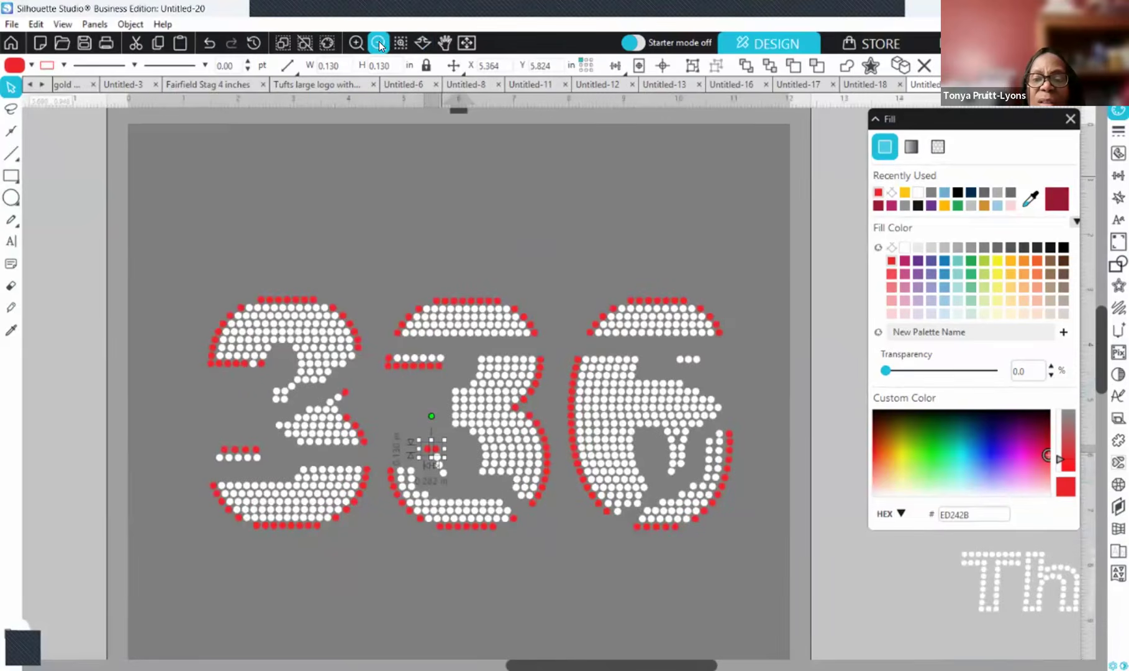
{"action": "left_click", "coordinate": [378, 43]}
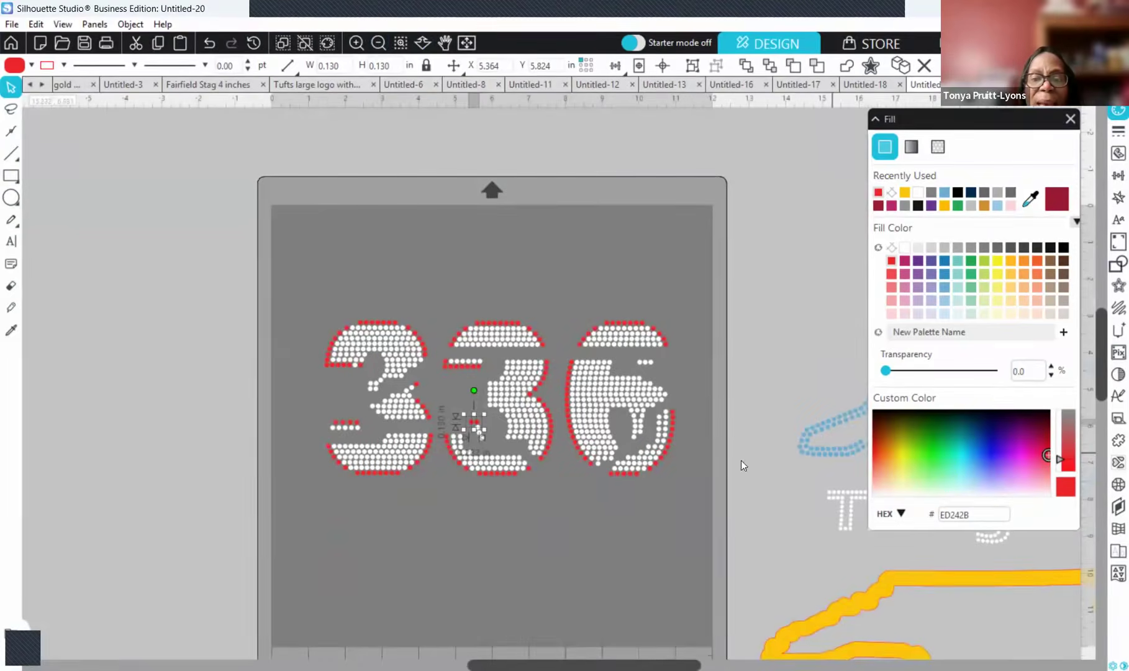
{"action": "left_click_drag", "start_coordinate": [376, 429], "coordinate": [342, 434]}
{"action": "key", "text": "Escape"}
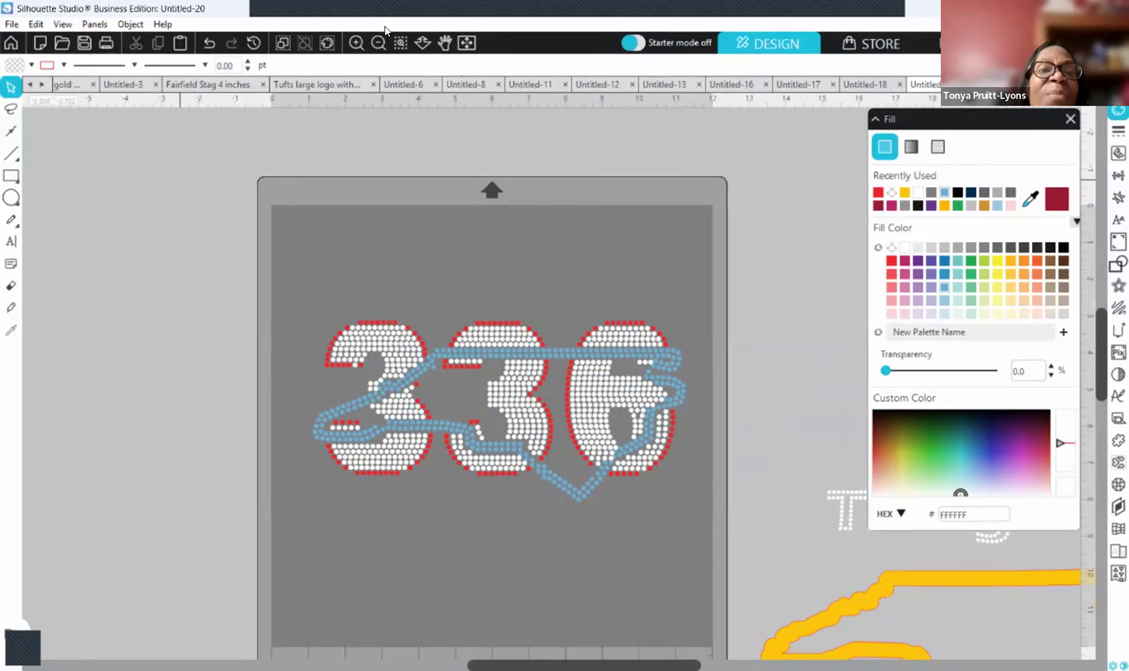
{"action": "left_click", "coordinate": [356, 42]}
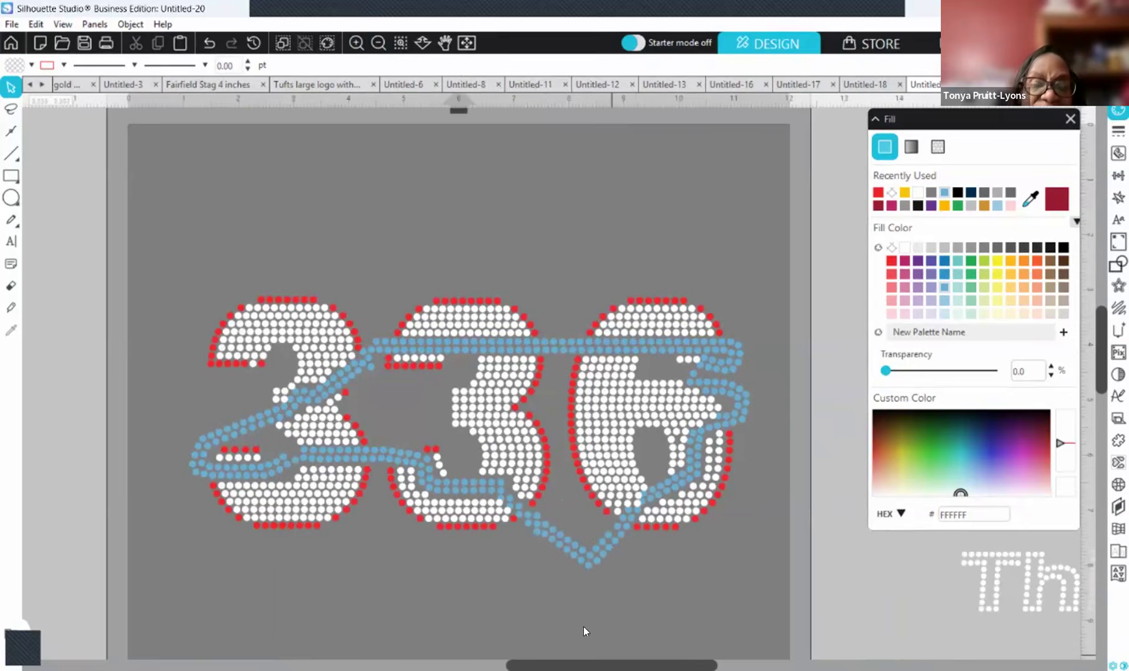
- Nudge the blue outline over the numerals to X 1.112 in, Y 3.873 in
{"action": "left_click", "coordinate": [585, 565]}
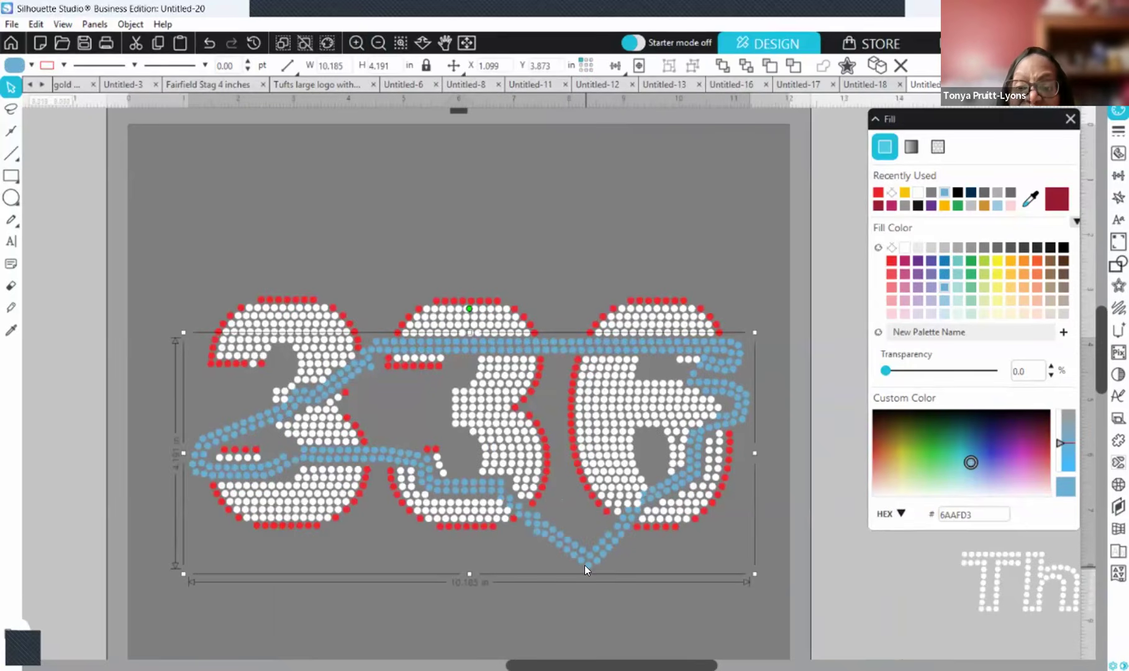
{"action": "key", "text": "Right"}
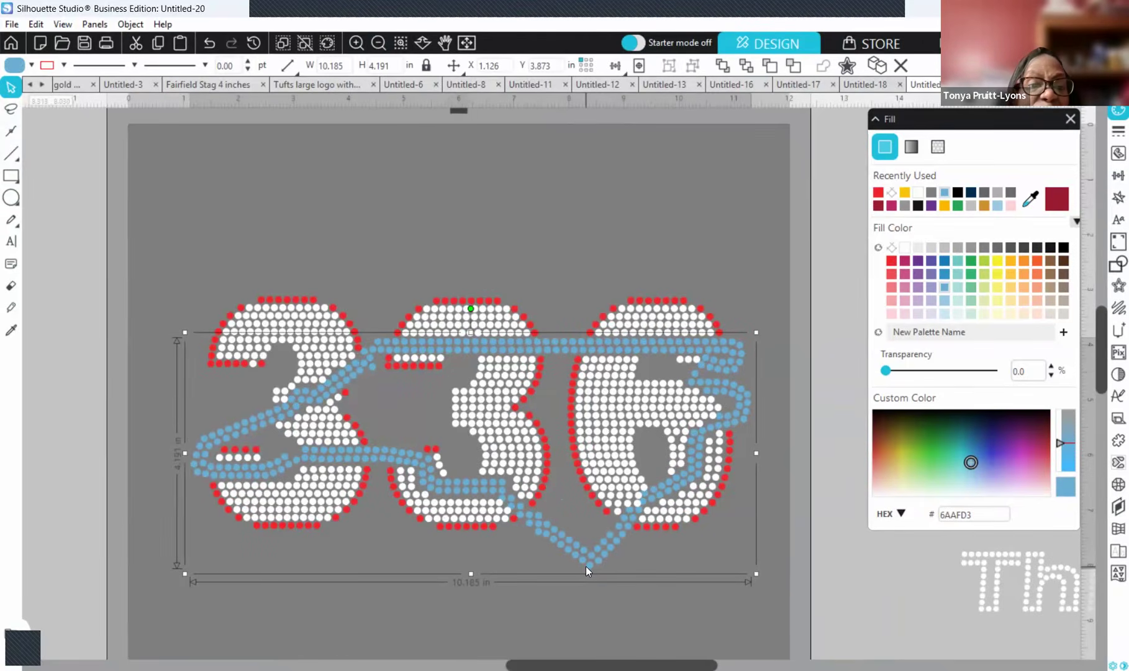
{"action": "key", "text": "Right"}
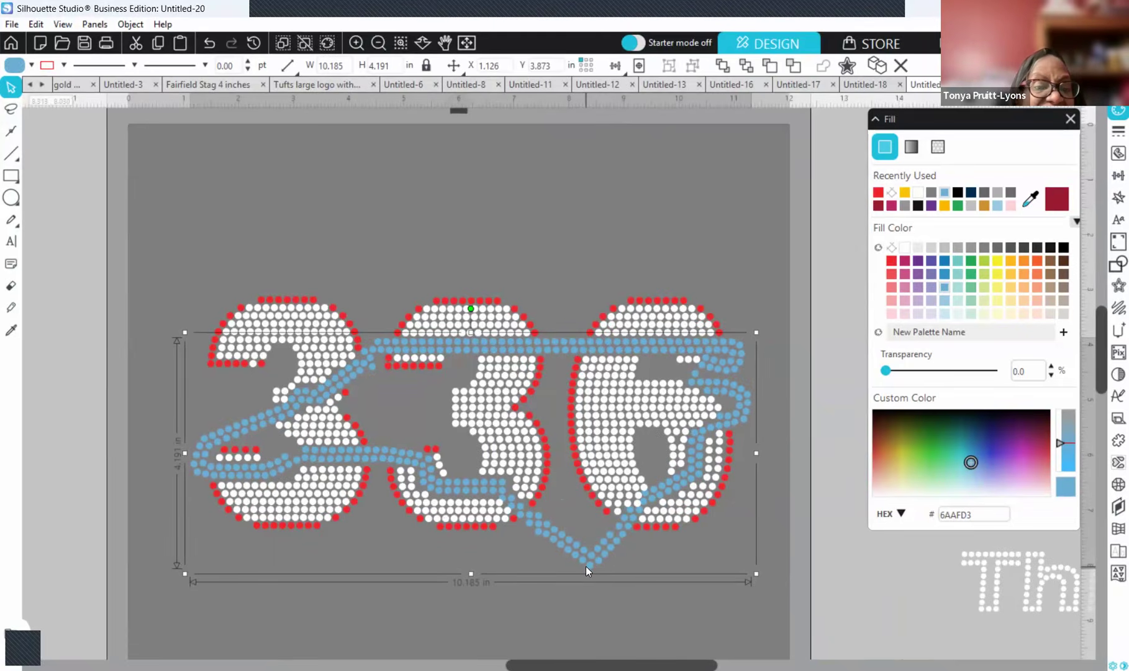
{"action": "key", "text": "Left"}
{"action": "key", "text": "Down"}
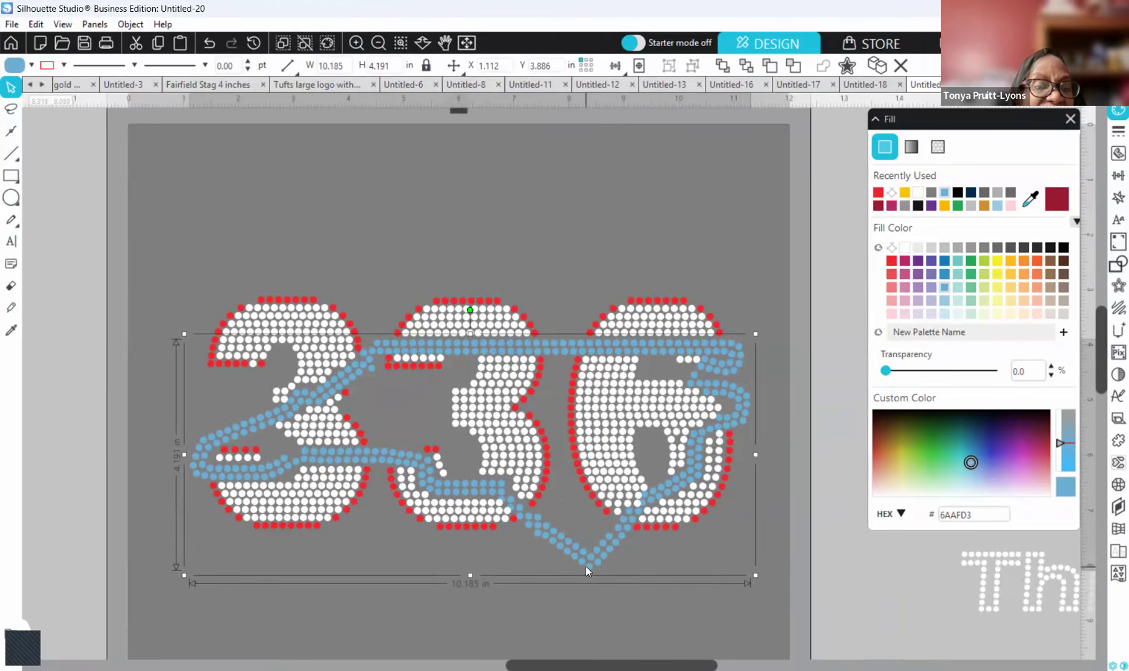
{"action": "key", "text": "Up"}
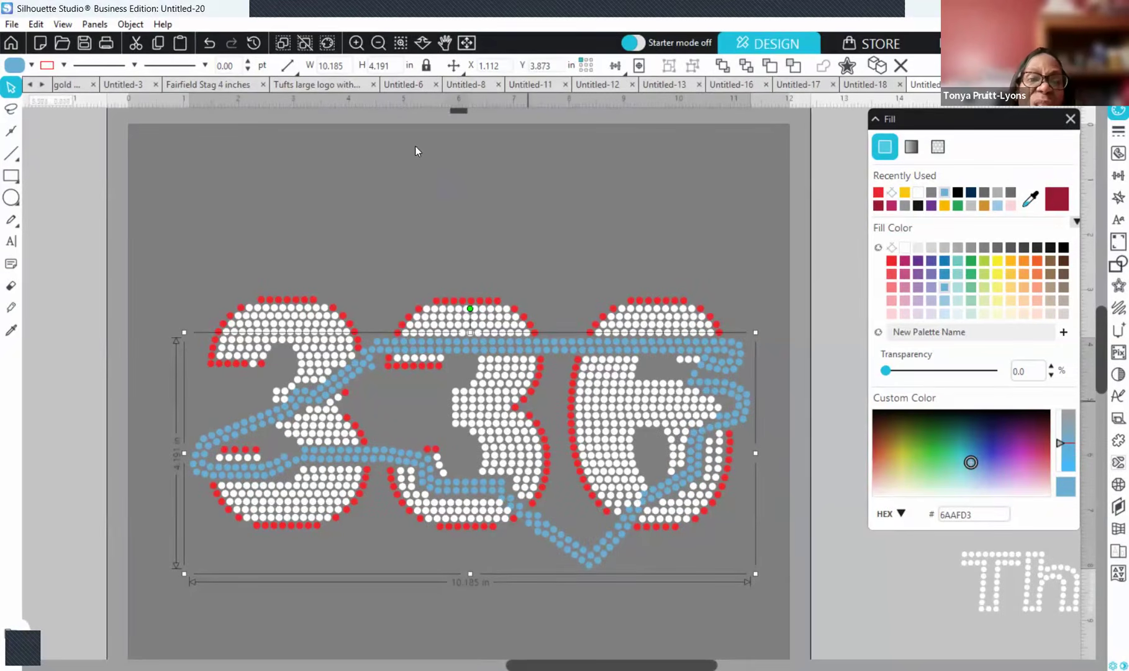
- Fine-tune the blue outline's position between the numeral stones to X 1.130 in, Y 3.873 in
{"action": "left_click", "coordinate": [377, 44]}
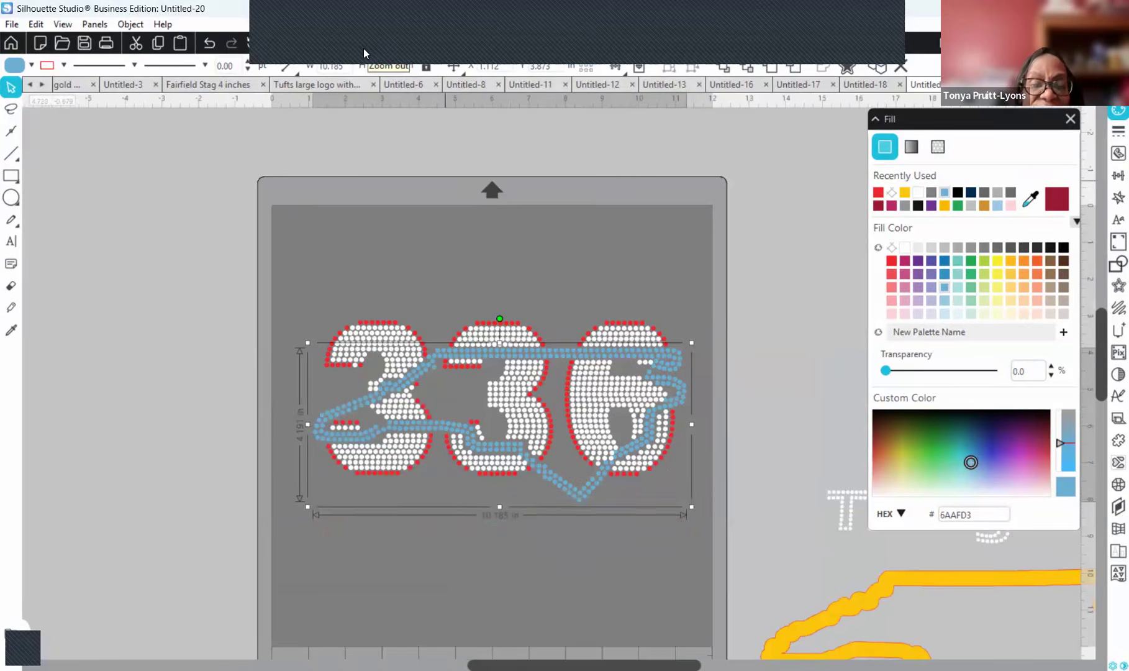
{"action": "left_click", "coordinate": [364, 49]}
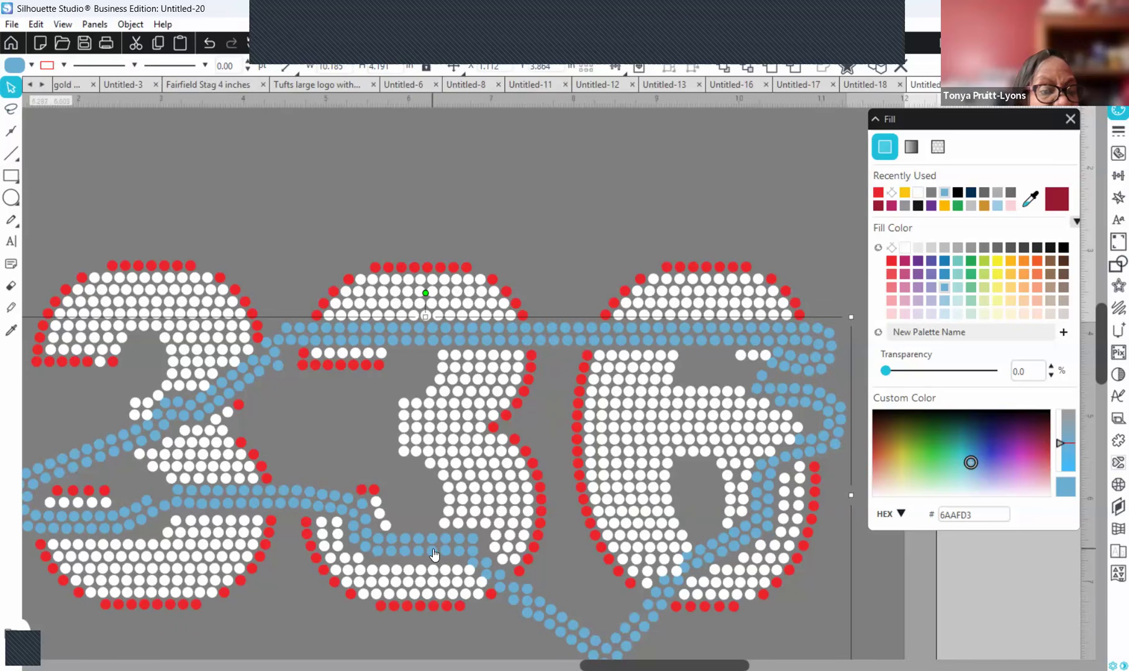
{"action": "key", "text": "Down"}
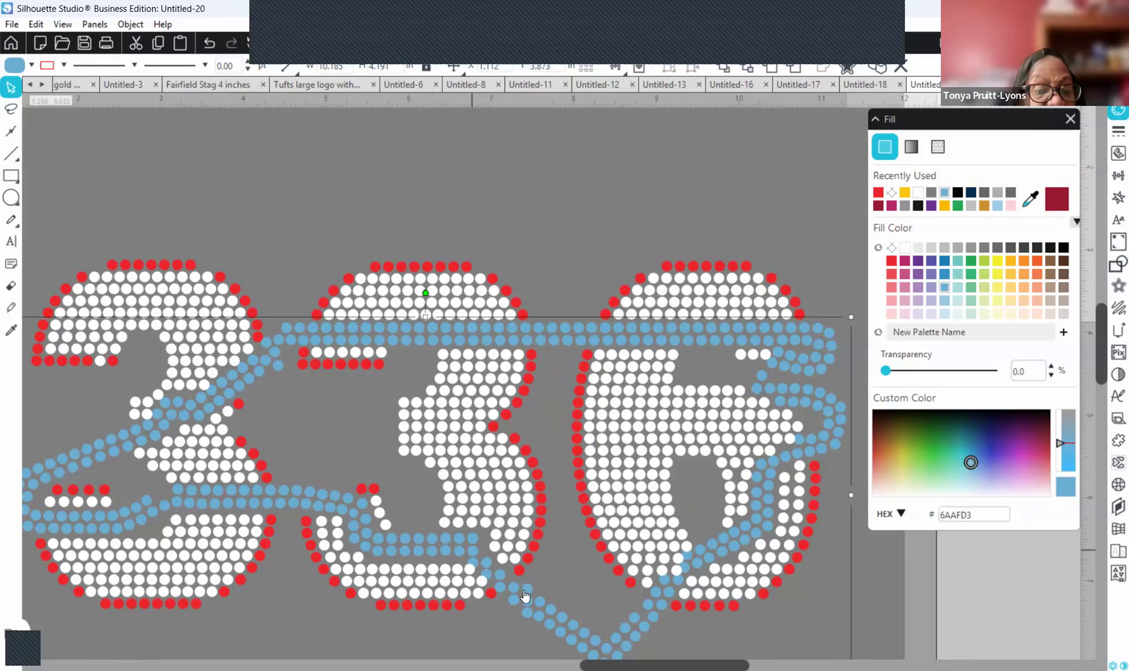
{"action": "key", "text": "Down"}
{"action": "key", "text": "Up"}
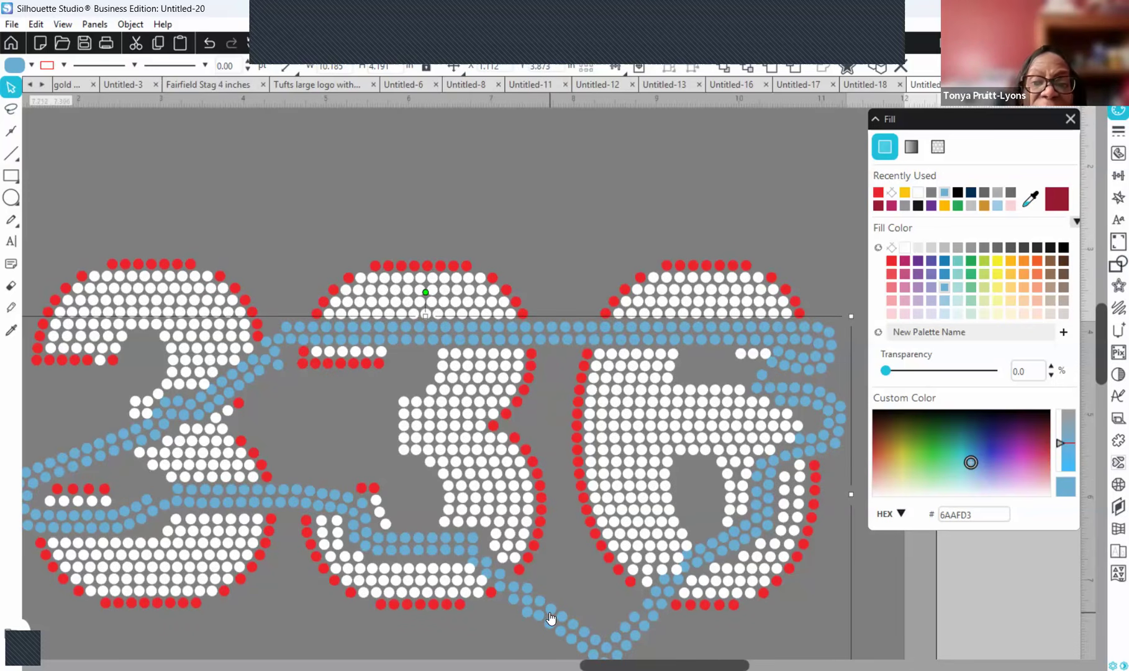
{"action": "key", "text": "Right"}
{"action": "key", "text": "Right"}
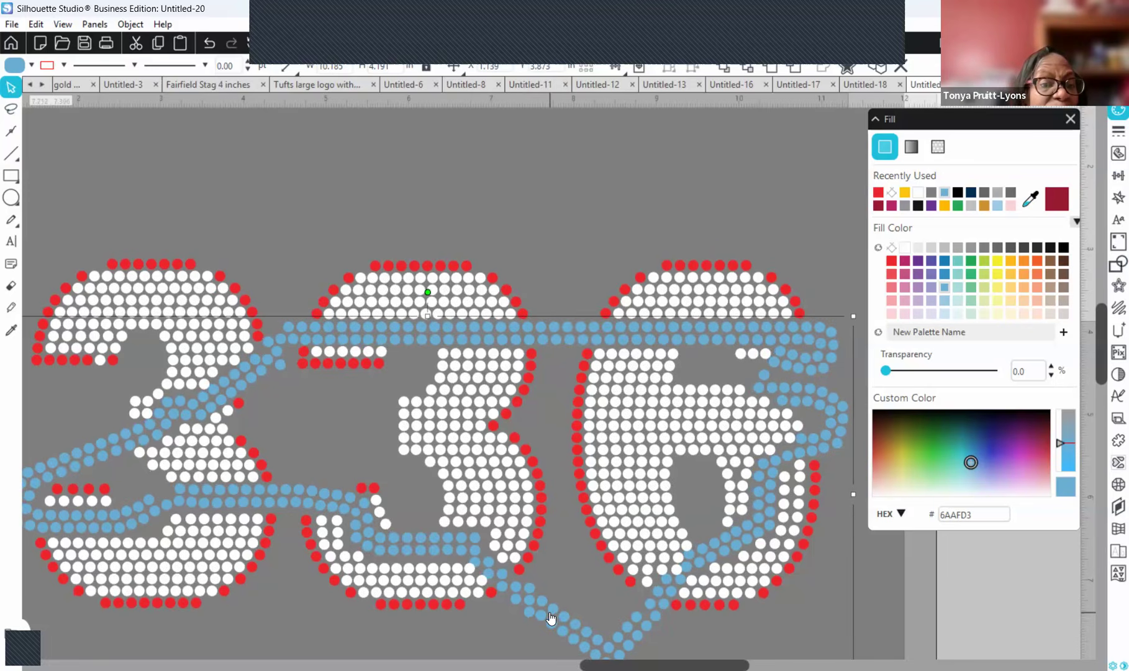
{"action": "key", "text": "Up"}
{"action": "key", "text": "Down"}
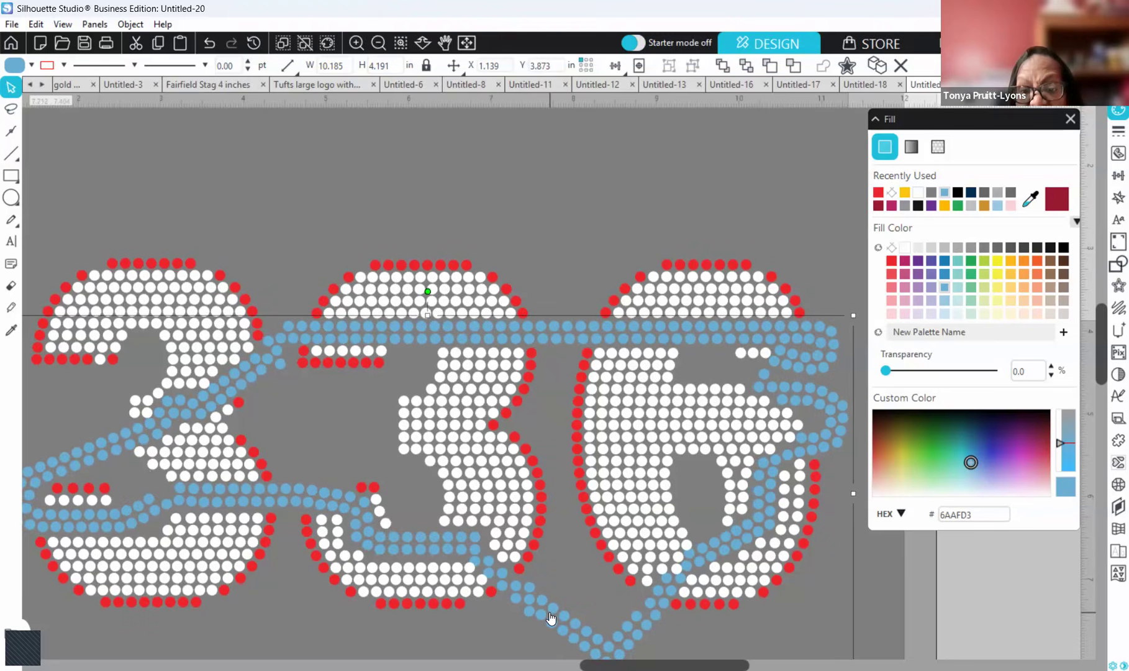
{"action": "key", "text": "Left"}
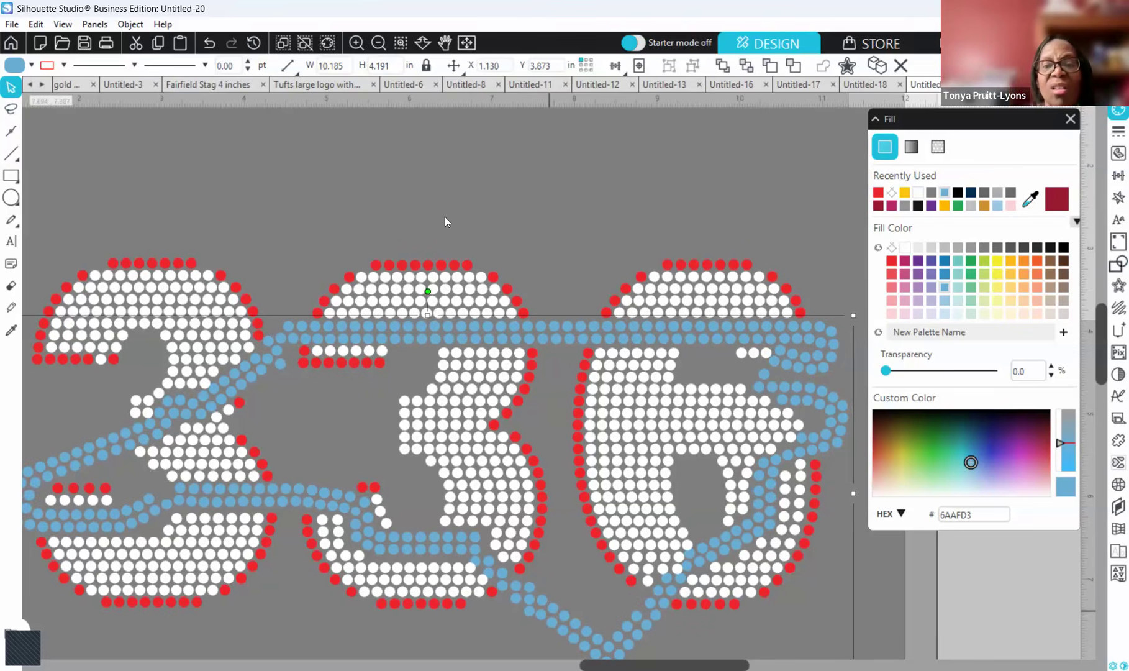
{"action": "left_click", "coordinate": [537, 204]}
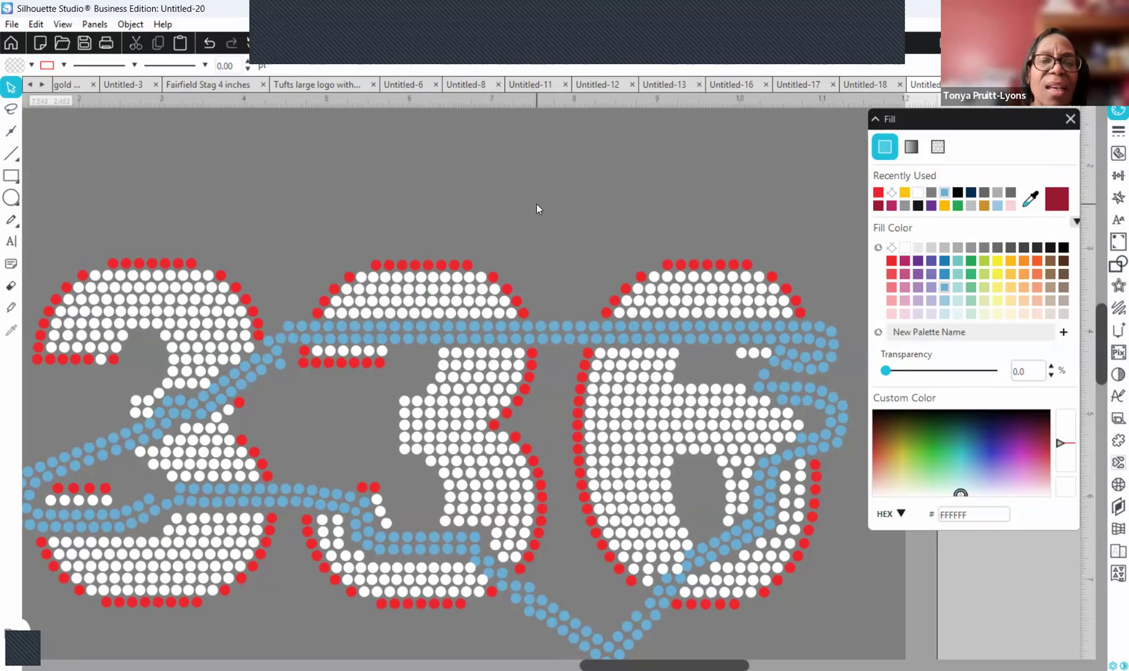
- Release the blue outline's compound path into separate stones and deselect them
{"action": "left_click", "coordinate": [540, 340]}
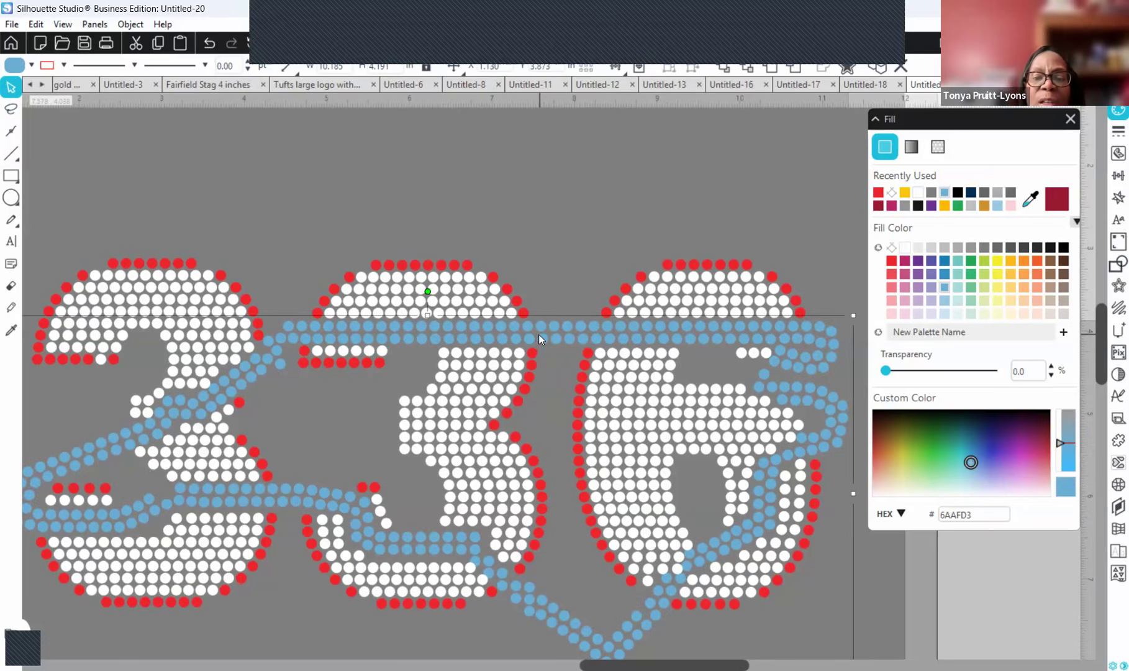
{"action": "right_click", "coordinate": [538, 334]}
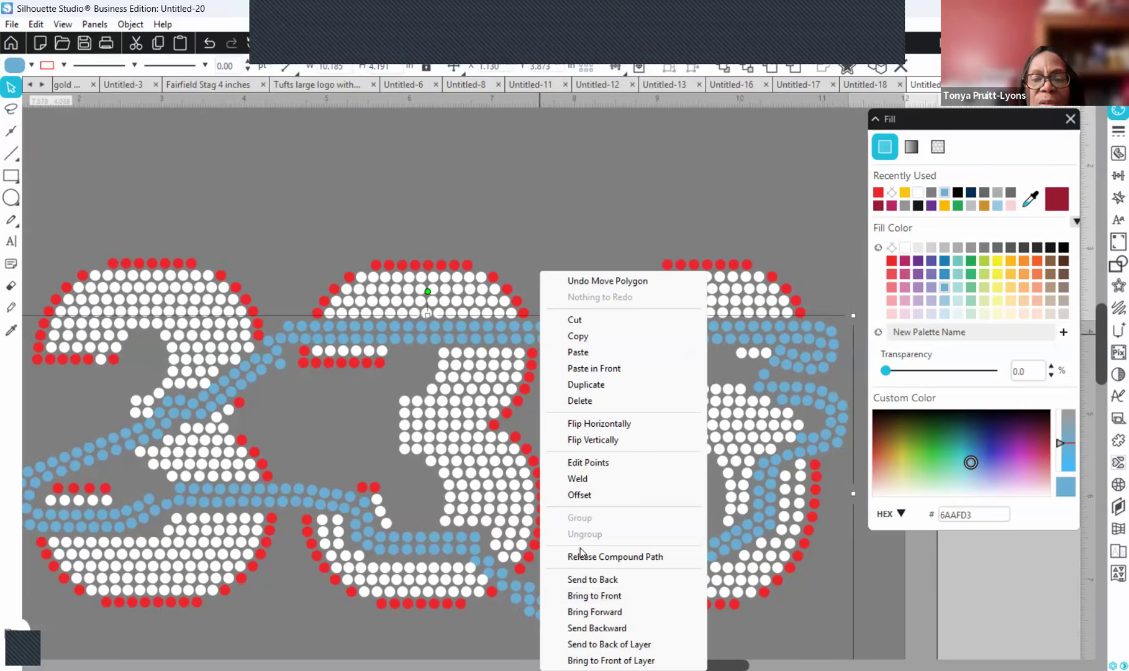
{"action": "left_click", "coordinate": [615, 558]}
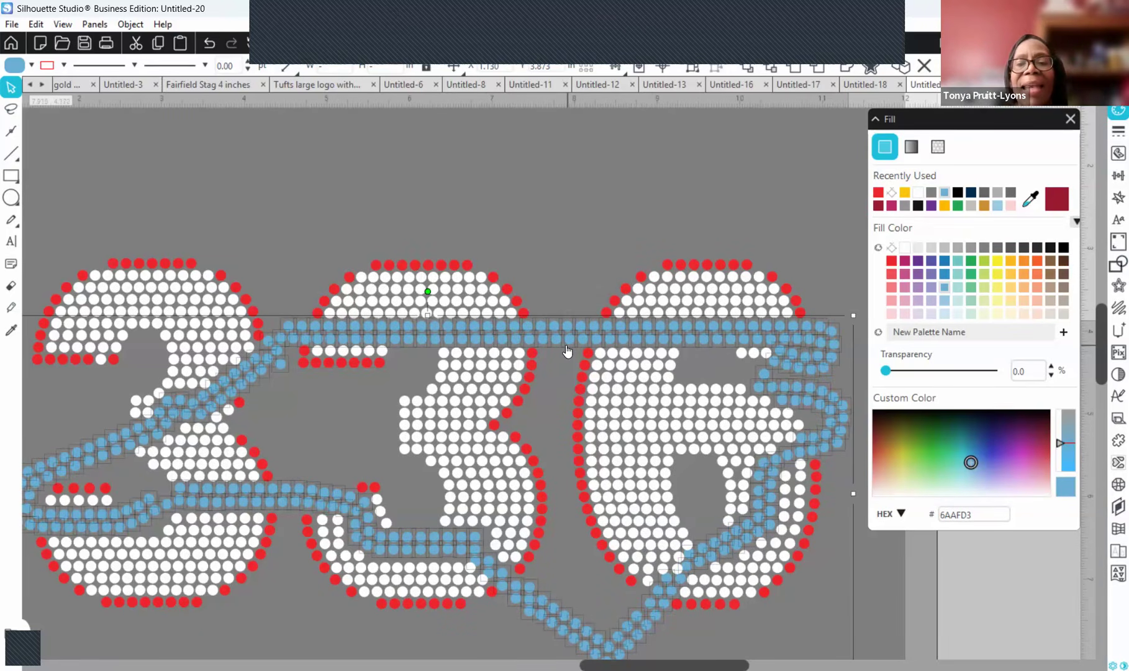
{"action": "scroll", "coordinate": [564, 487], "scroll_direction": "down", "scroll_amount": 1}
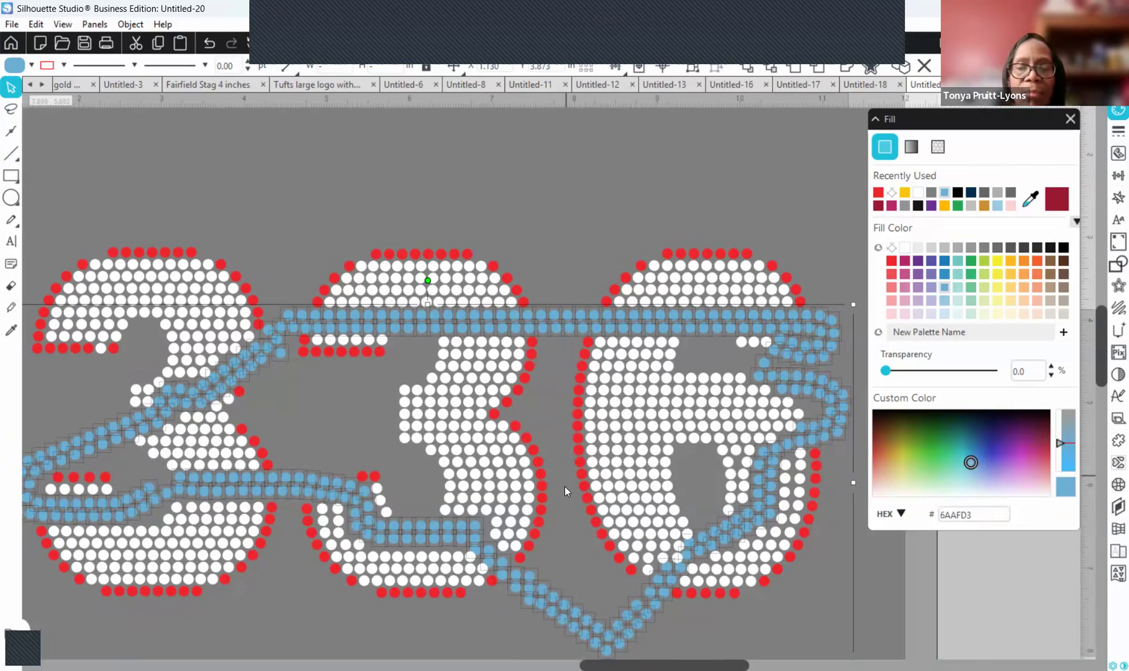
{"action": "scroll", "coordinate": [564, 487], "scroll_direction": "down", "scroll_amount": 2}
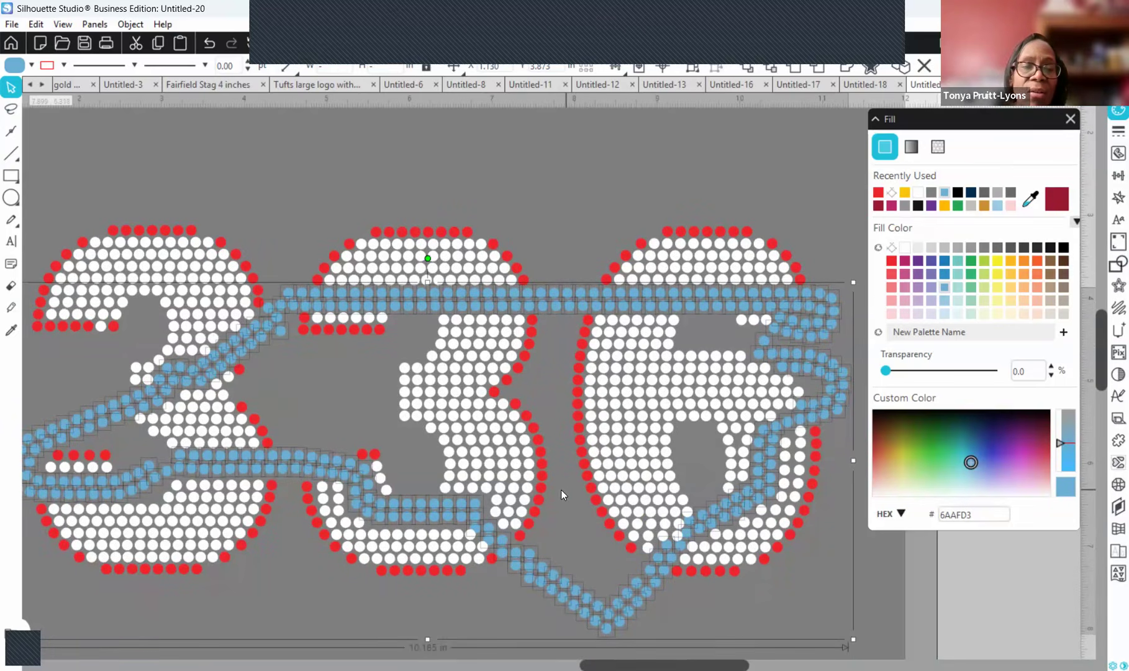
{"action": "left_click", "coordinate": [547, 210]}
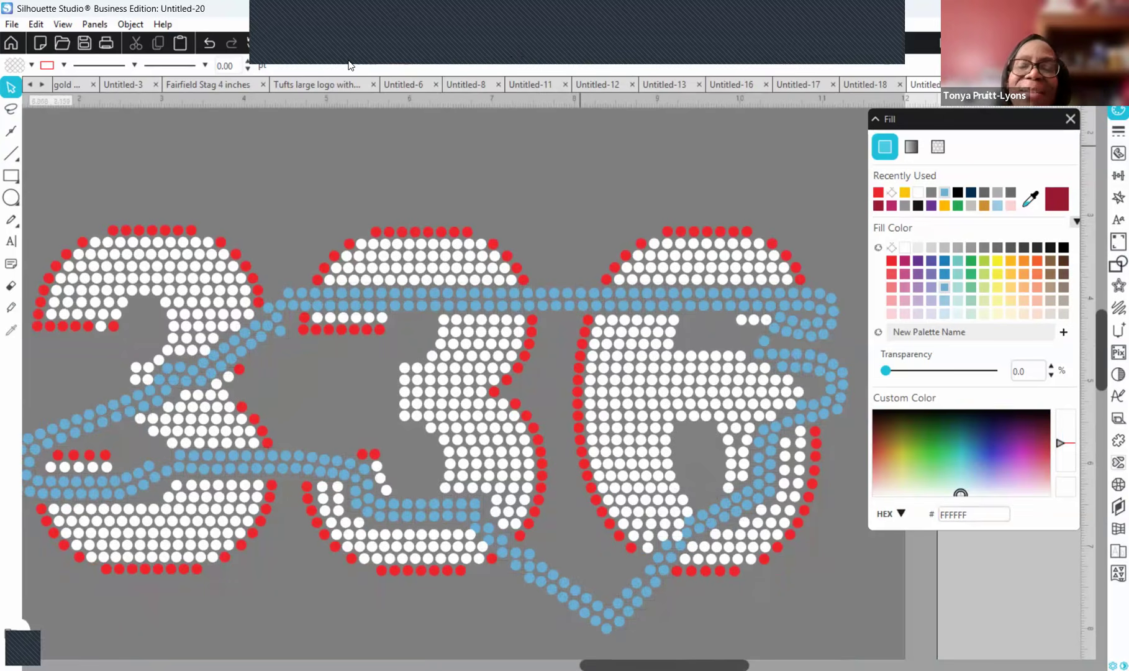
{"action": "left_click", "coordinate": [359, 40]}
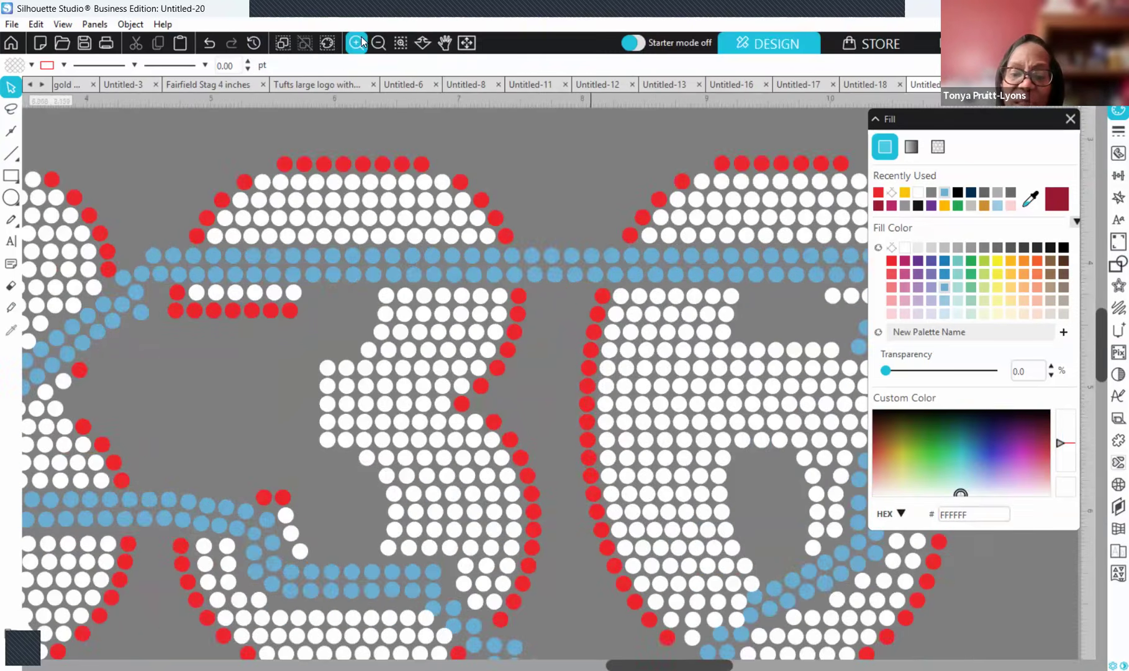
{"action": "scroll", "coordinate": [745, 156], "scroll_direction": "right", "scroll_amount": 3}
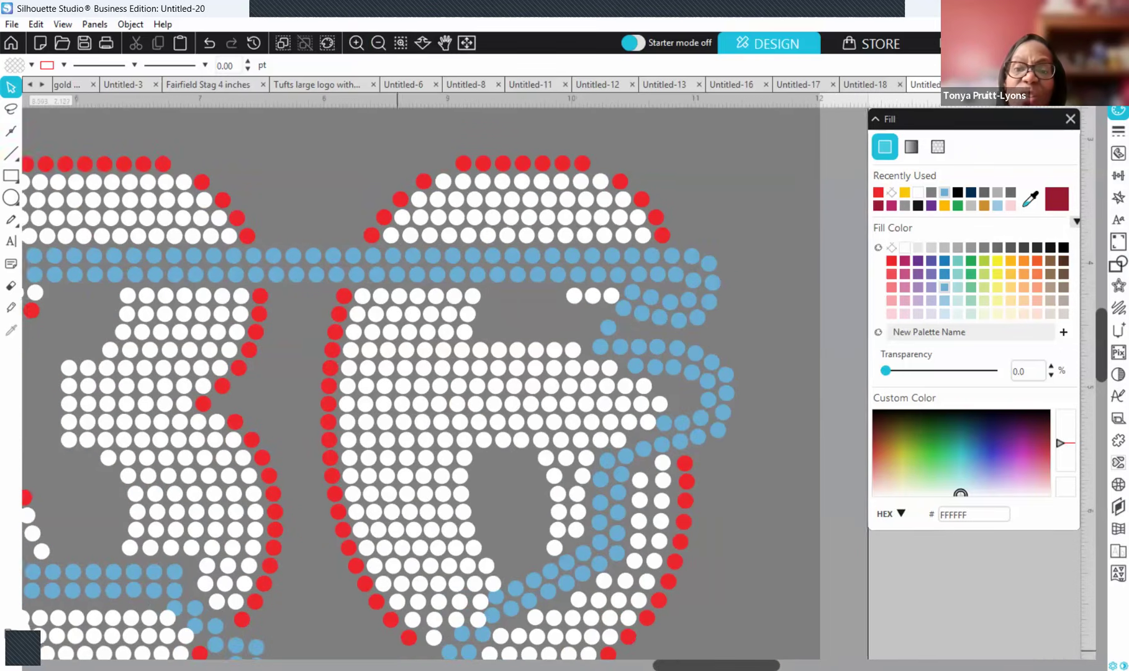
- Close the fill color settings and select the inner blue stone beside the three short-row white stones
{"action": "left_click", "coordinate": [1070, 119]}
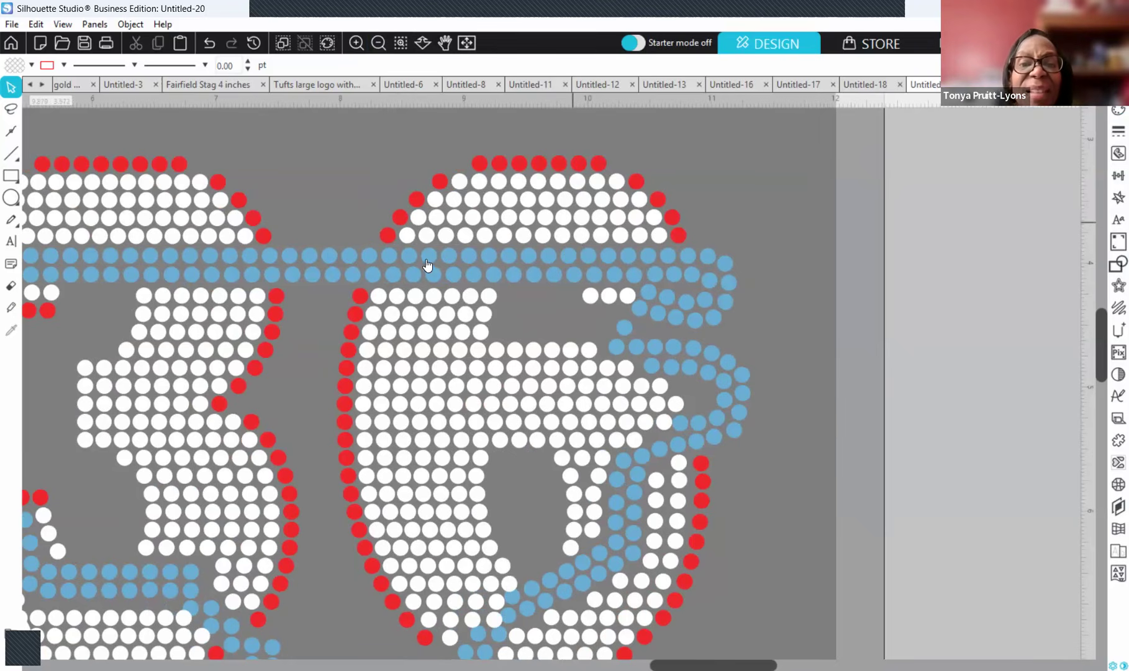
{"action": "left_click", "coordinate": [631, 302]}
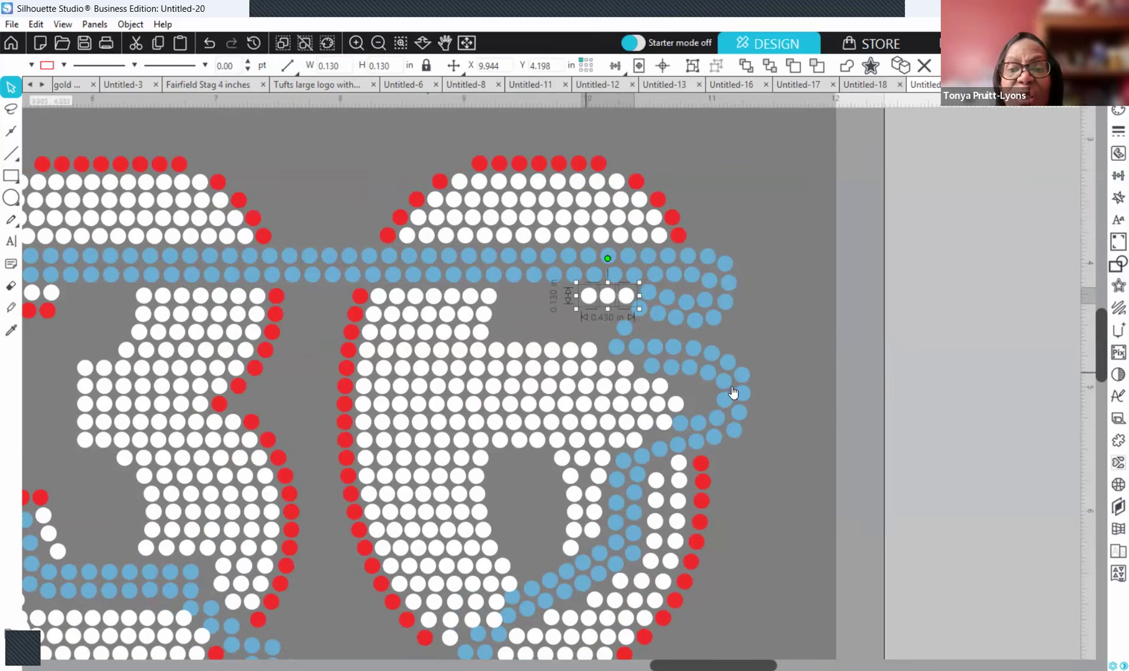
{"action": "left_click", "coordinate": [782, 312]}
{"action": "left_click", "coordinate": [638, 308]}
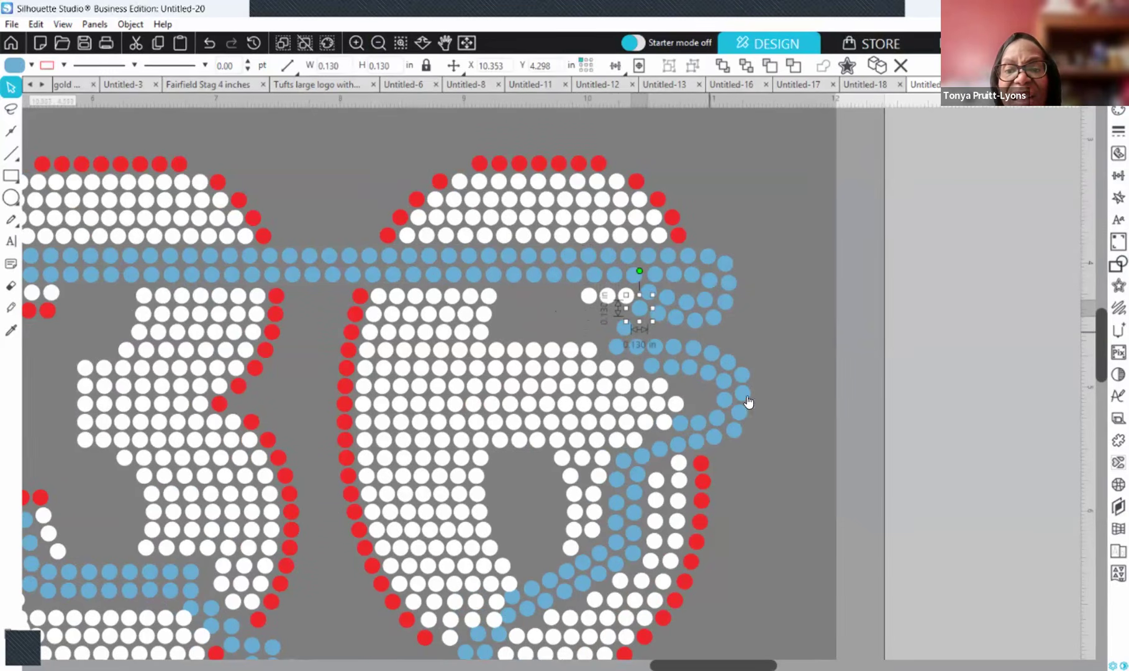
- Nudge a white stone in the long row ending at the blue outline's outer curve to X 9.191 in, Y 5.216 in
{"action": "left_click", "coordinate": [676, 425]}
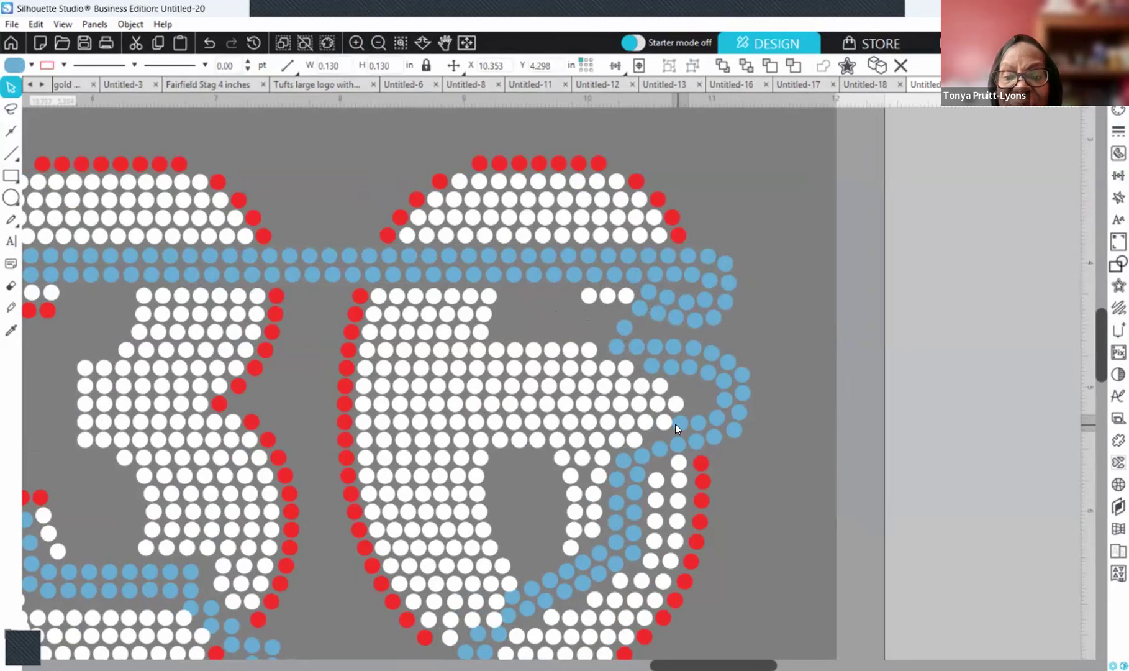
{"action": "left_click", "coordinate": [662, 424]}
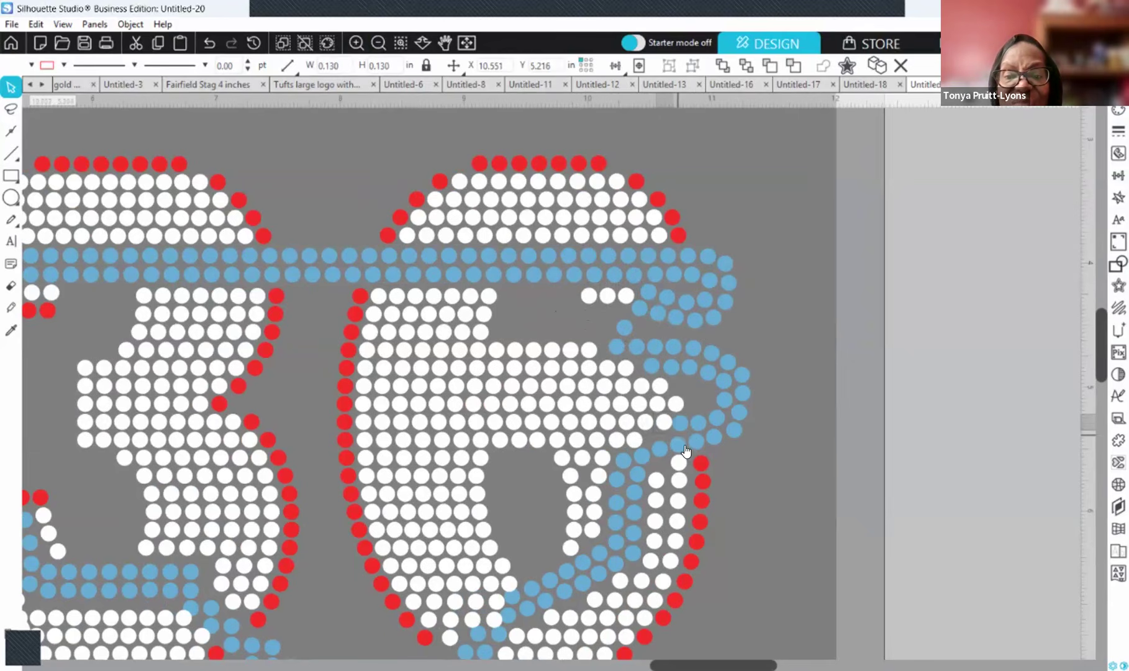
{"action": "left_click", "coordinate": [495, 425]}
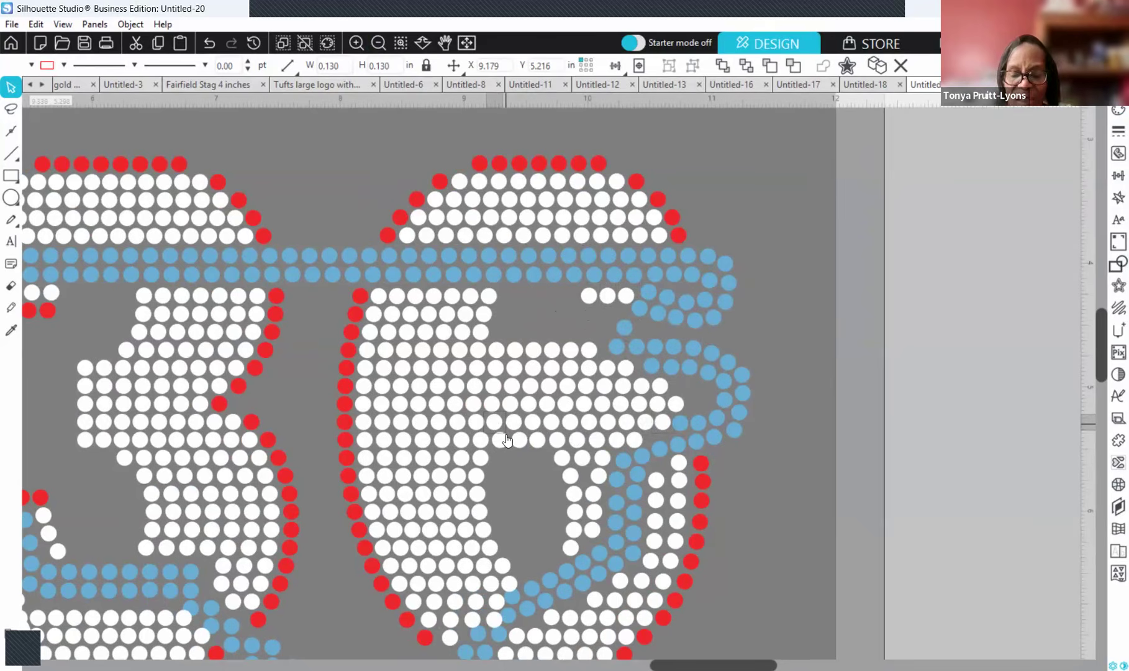
{"action": "key", "text": "Right"}
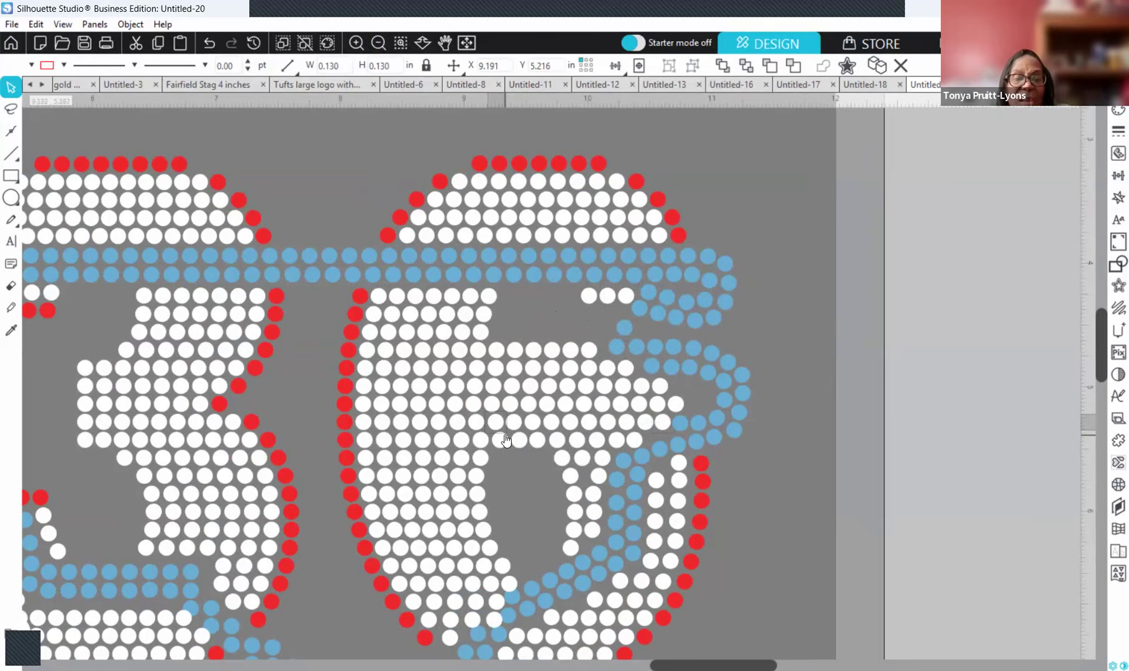
- Delete the blue stone touching the long white row's end and spread the neighboring inner blue stones to fill the gap
{"action": "left_click", "coordinate": [683, 426]}
{"action": "key", "text": "Delete"}
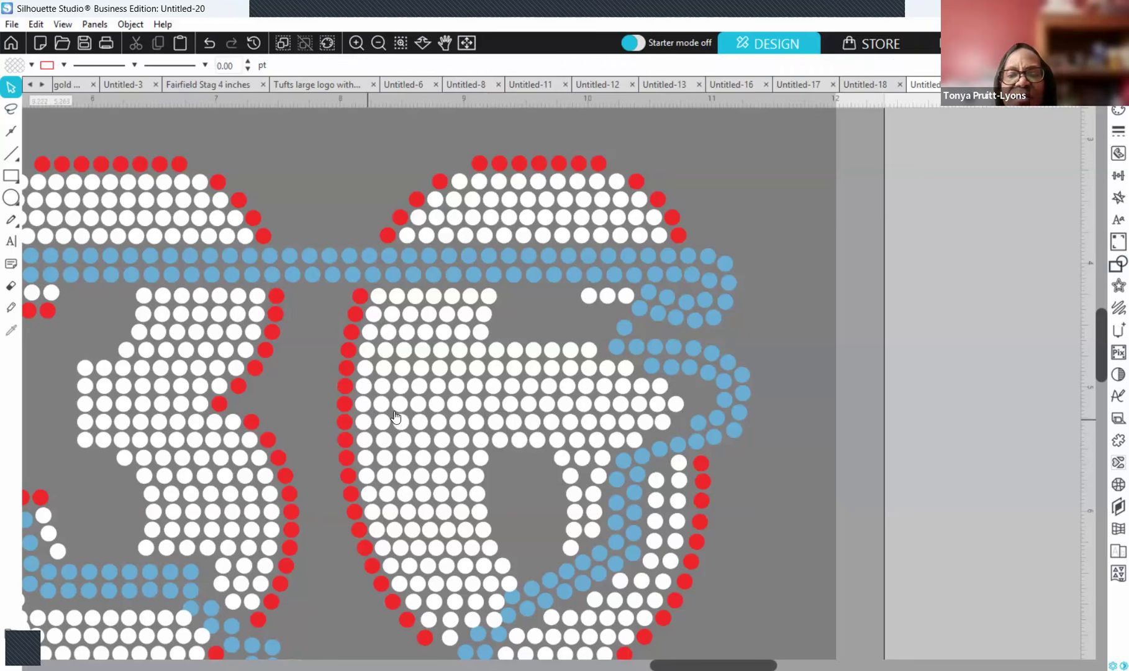
{"action": "key", "text": "ctrl+z"}
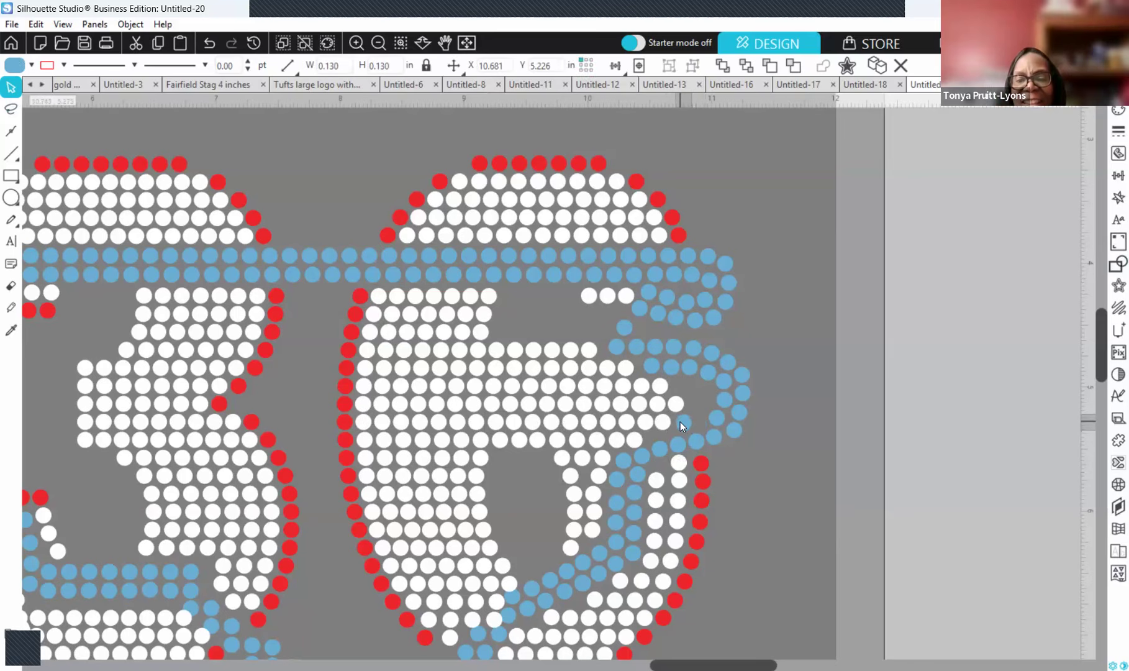
{"action": "left_click_drag", "start_coordinate": [681, 421], "coordinate": [686, 420]}
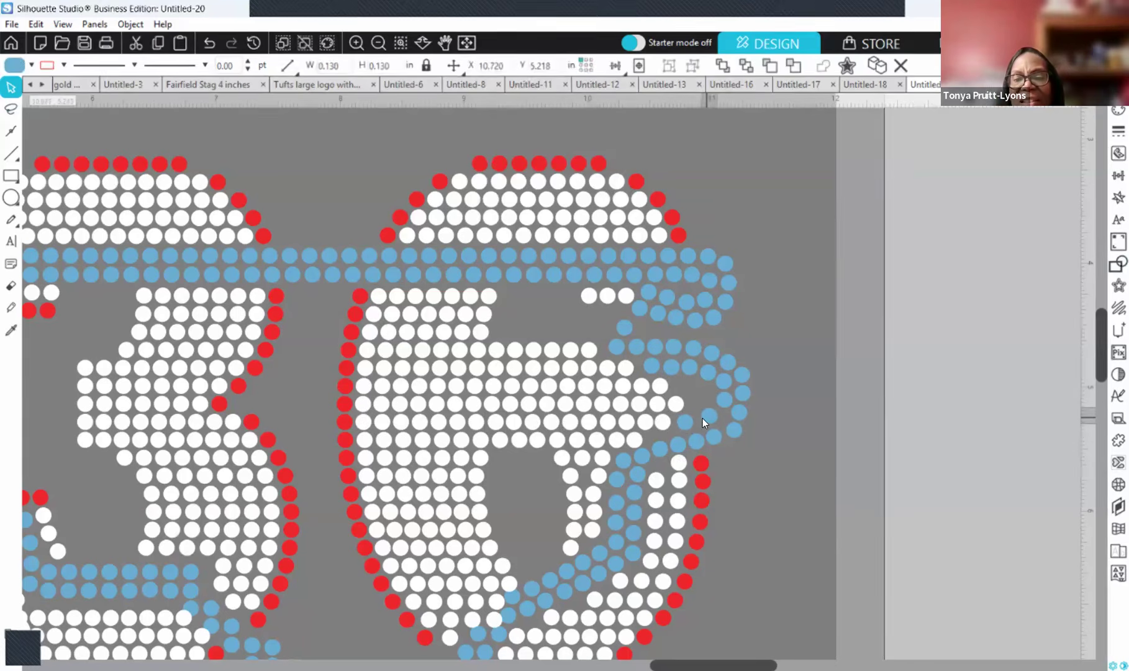
{"action": "left_click_drag", "start_coordinate": [699, 417], "coordinate": [720, 409]}
- Even out the remaining inner blue stones around the outer curve, placing one at about X 11.032 in, Y 4.928 in
{"action": "left_click", "coordinate": [721, 391]}
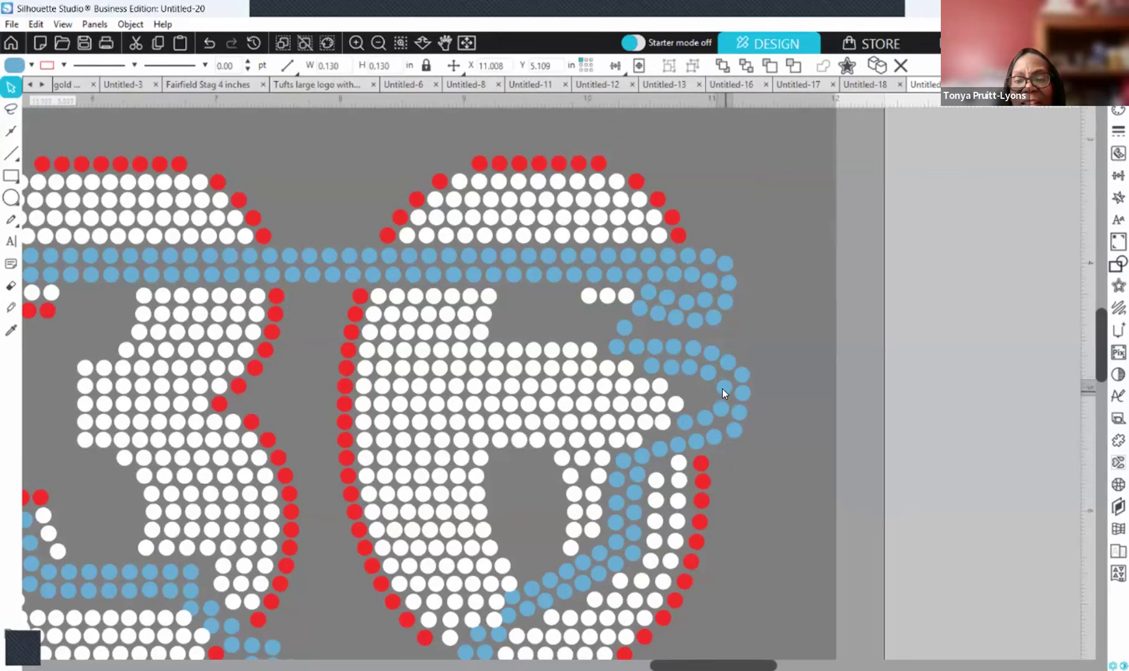
{"action": "left_click", "coordinate": [725, 386]}
{"action": "left_click", "coordinate": [773, 376]}
{"action": "left_click", "coordinate": [699, 416]}
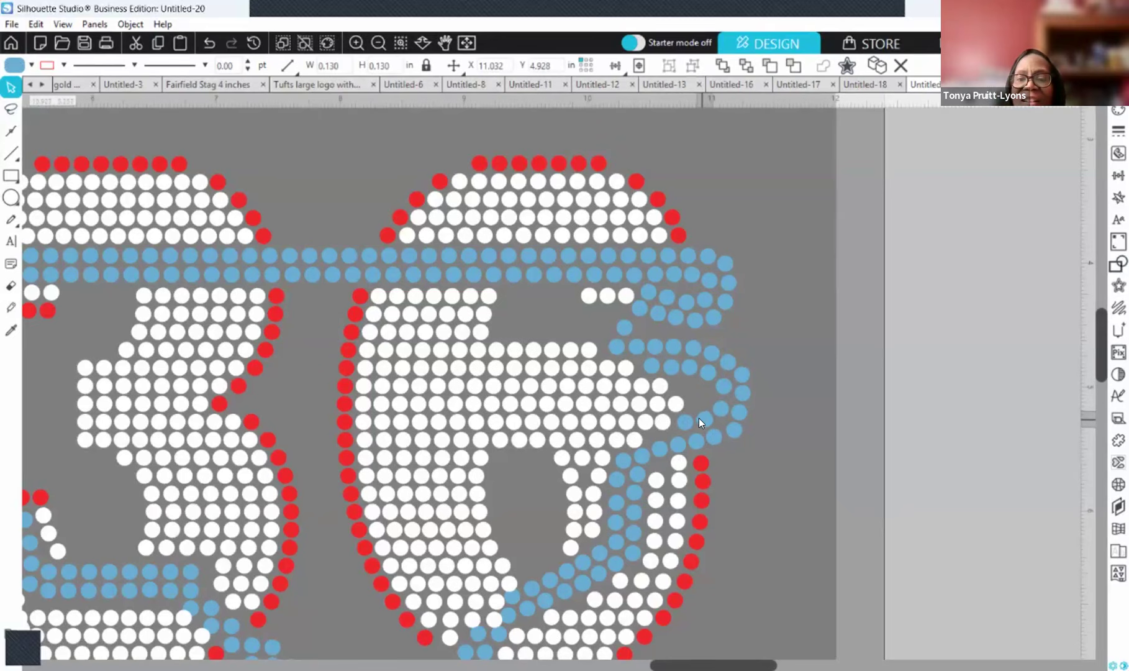
{"action": "left_click", "coordinate": [699, 419]}
{"action": "left_click", "coordinate": [710, 375]}
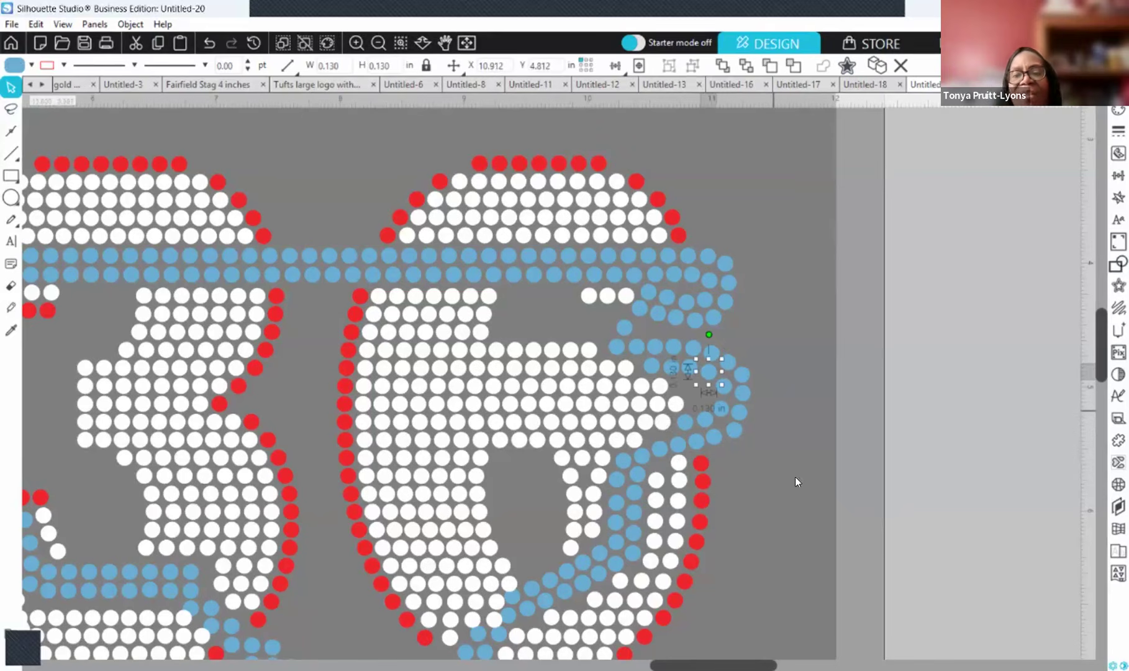
{"action": "left_click", "coordinate": [554, 480]}
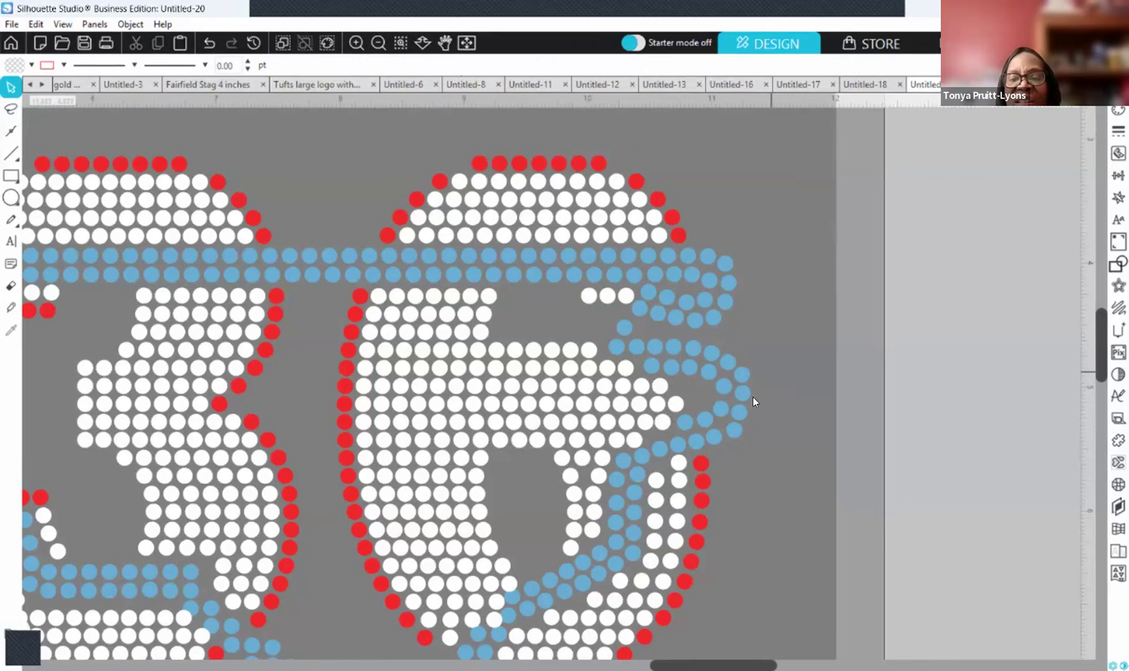
{"action": "left_click", "coordinate": [743, 411]}
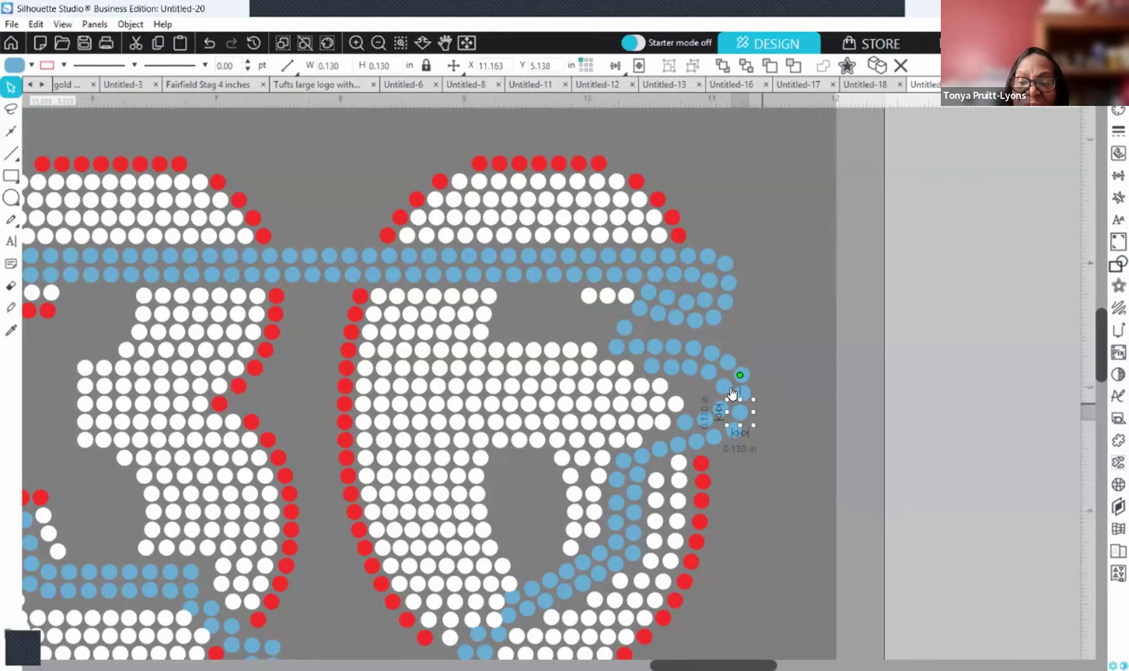
{"action": "left_click", "coordinate": [708, 617]}
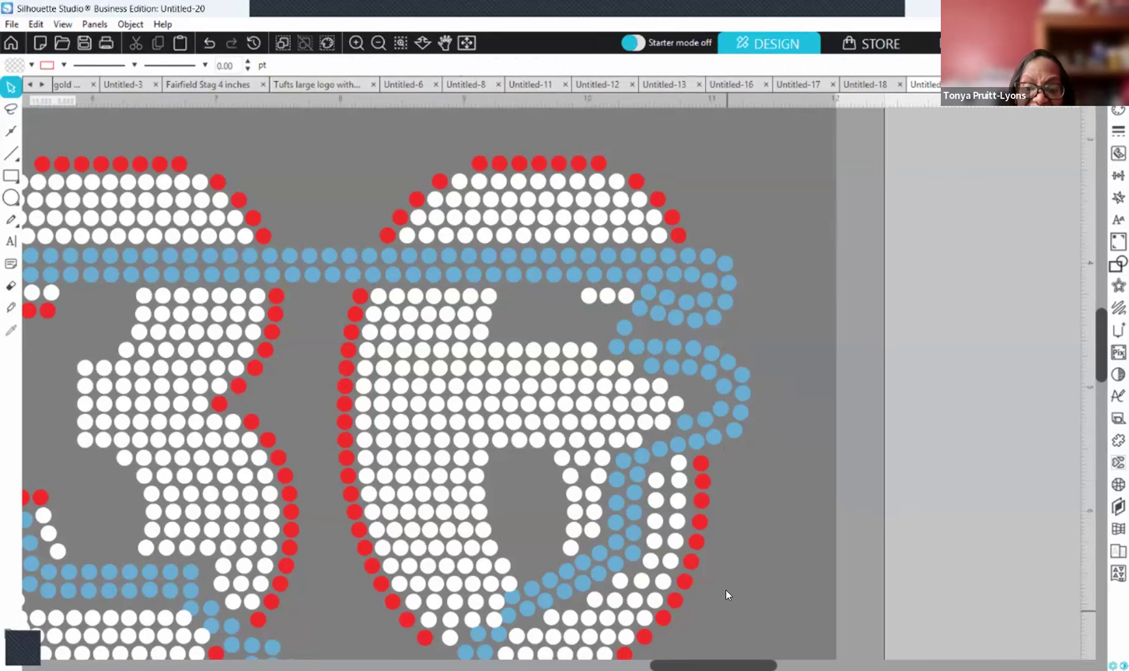
- Delete the blue stone crowding the white rows at the inner end of the rightmost character's lower diagonal outline
{"action": "scroll", "coordinate": [727, 591], "scroll_direction": "down", "scroll_amount": 3}
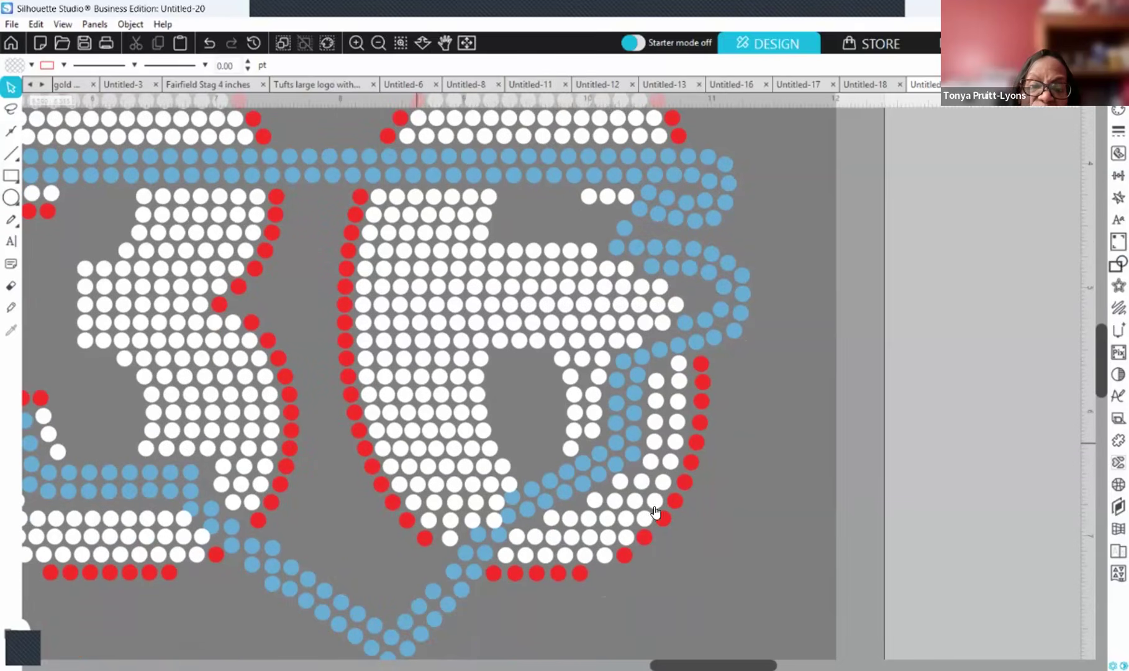
{"action": "left_click", "coordinate": [617, 464]}
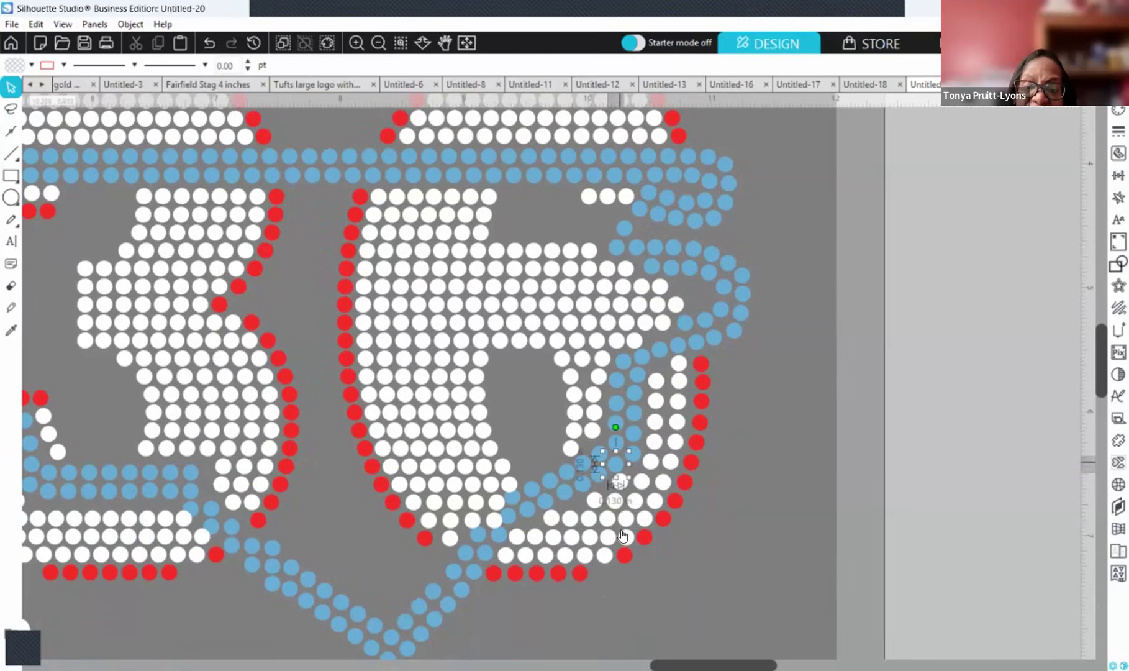
{"action": "left_click", "coordinate": [531, 490]}
{"action": "left_click_drag", "start_coordinate": [547, 481], "coordinate": [502, 508]}
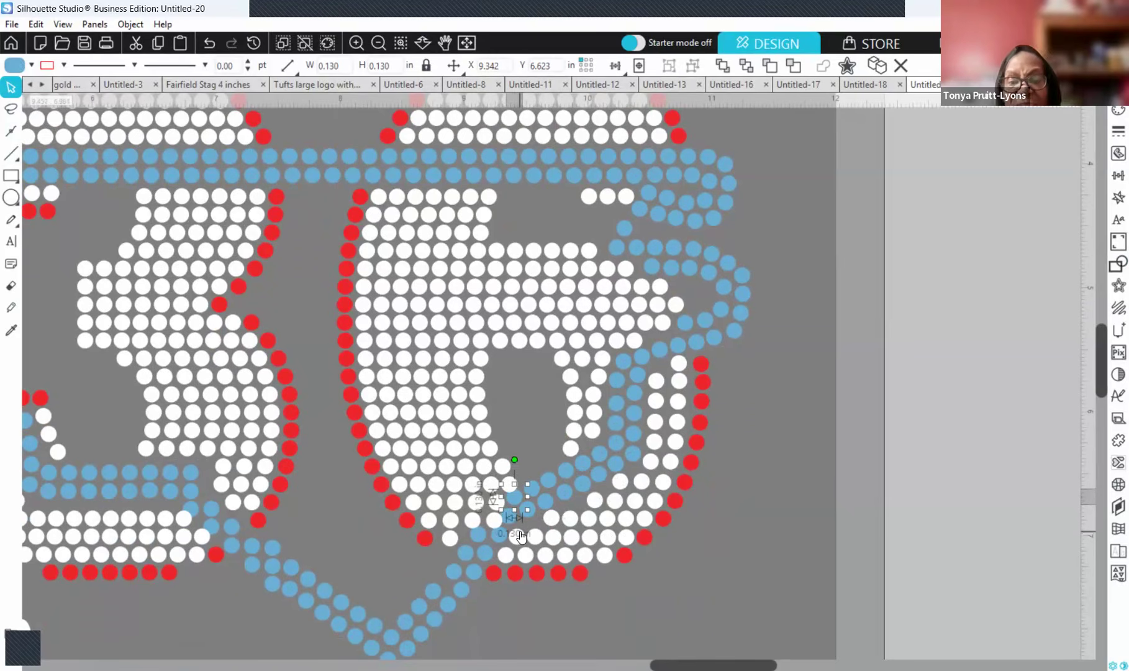
{"action": "key", "text": "Delete"}
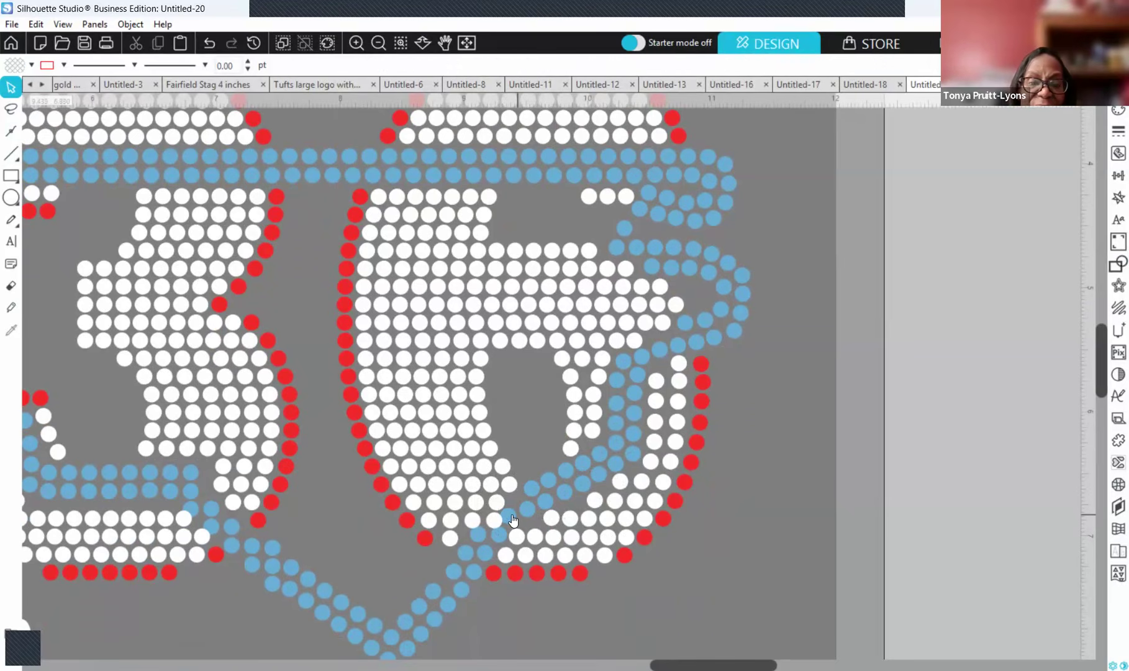
- Move the lower blue stone beside the diagonal's gap down to about Y 6.768 in and nudge it slightly left
{"action": "left_click", "coordinate": [527, 515]}
{"action": "left_click_drag", "start_coordinate": [525, 527], "coordinate": [525, 529]}
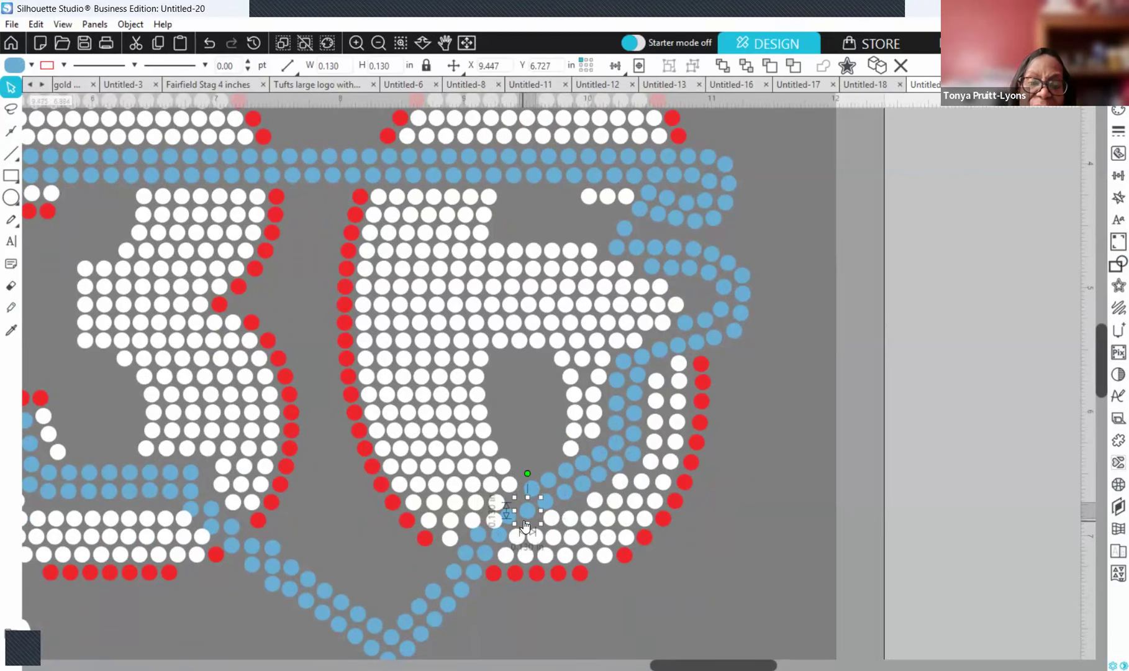
{"action": "left_click", "coordinate": [731, 563]}
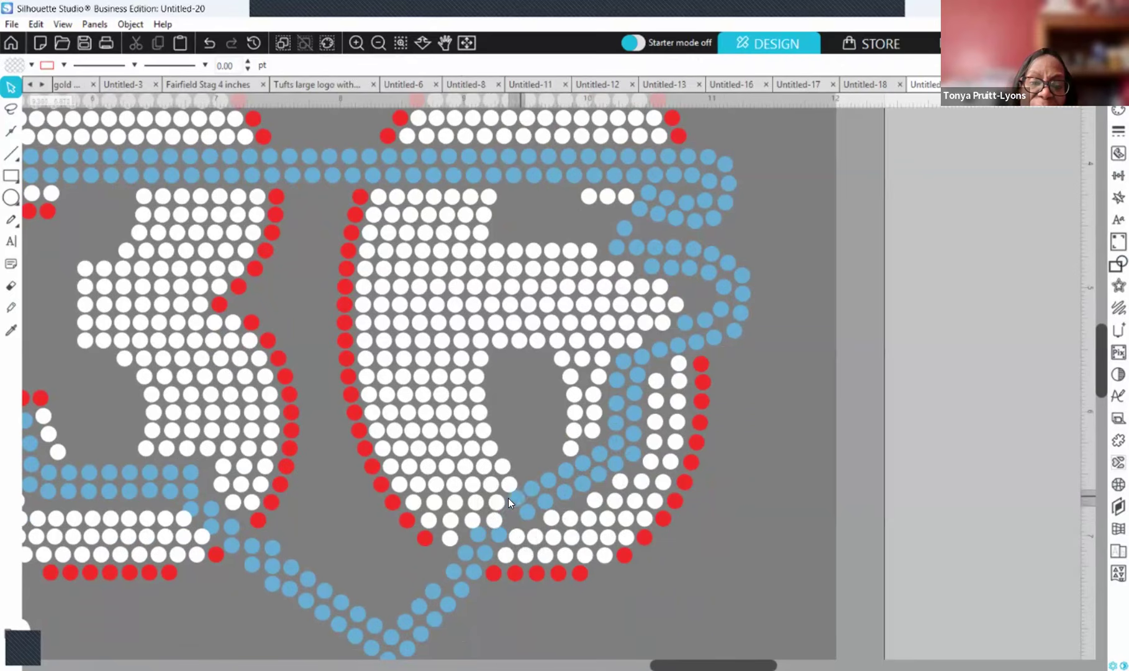
{"action": "left_click", "coordinate": [523, 511]}
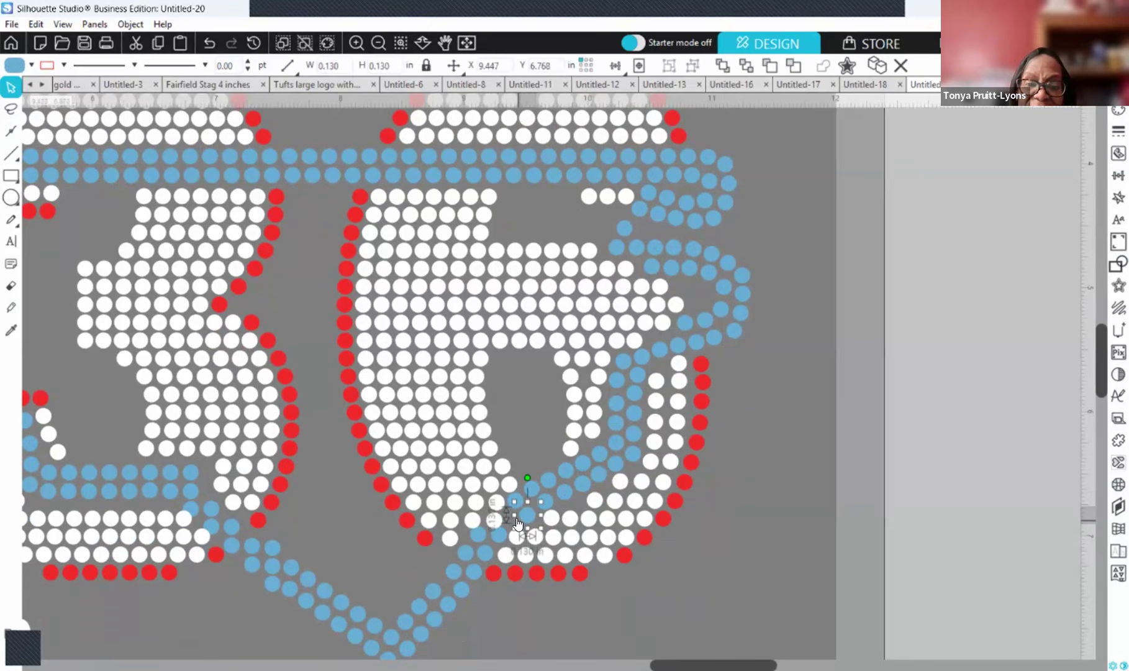
{"action": "key", "text": "Left"}
- Place the blue stone at the end of the diagonal's upper row at about X 9.356 in, Y 6.651 in
{"action": "left_click", "coordinate": [782, 562]}
{"action": "left_click", "coordinate": [516, 498]}
{"action": "left_click_drag", "start_coordinate": [520, 515], "coordinate": [517, 497]}
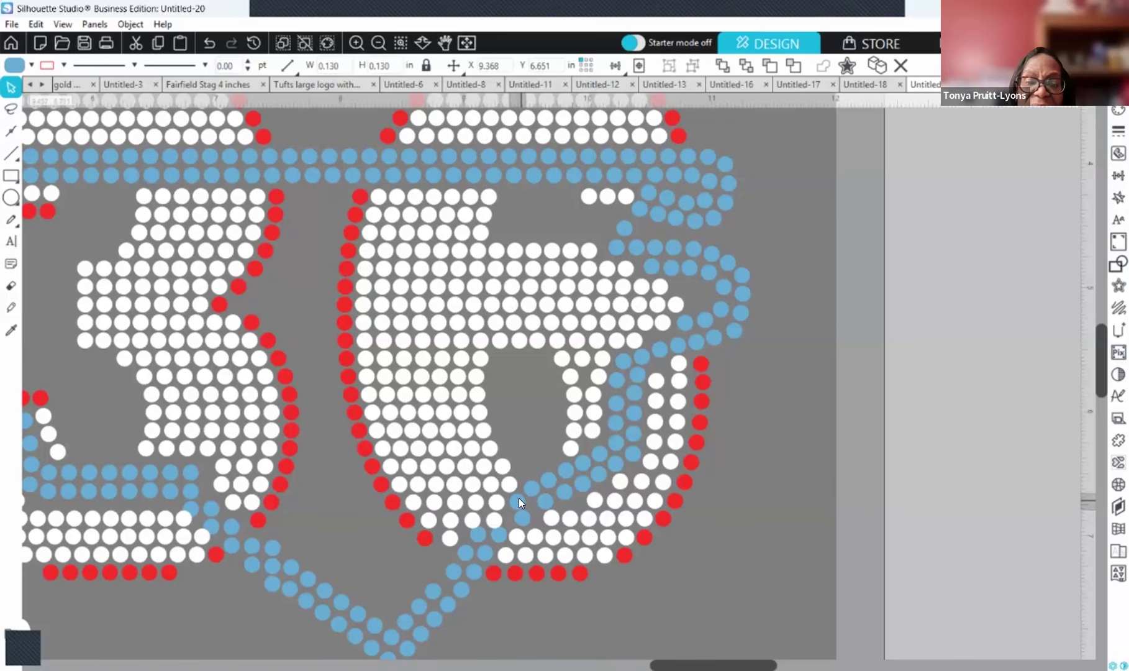
{"action": "key", "text": "Left"}
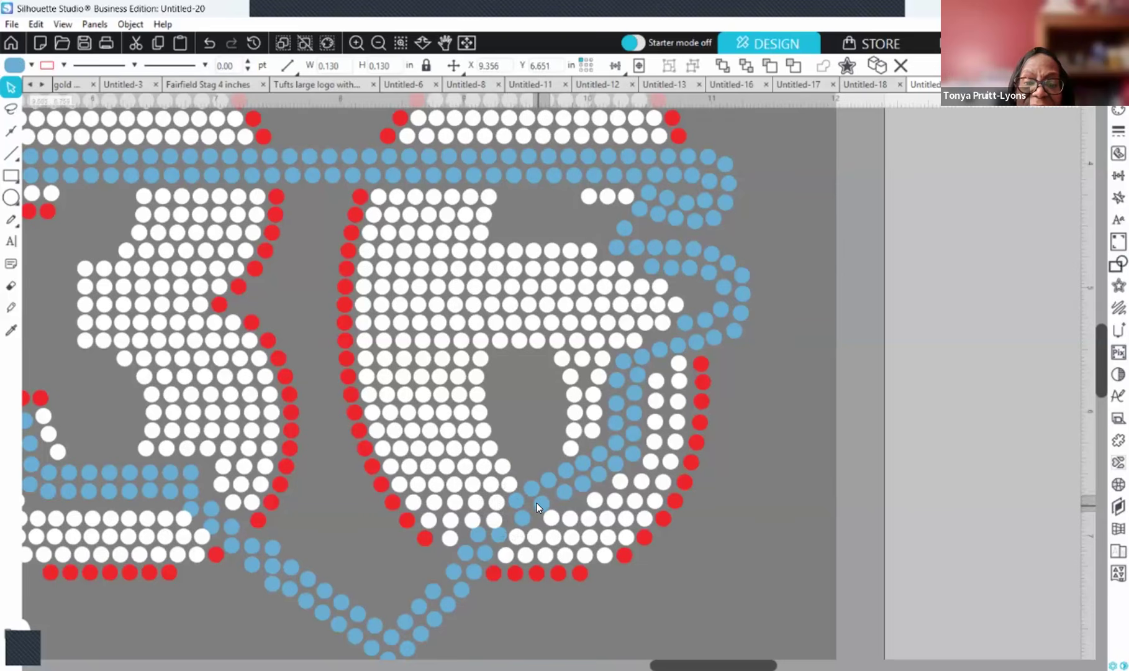
- Respace the diagonal's lower-row blue stones, placing one at about X 9.561 in, Y 6.675 in and another at about X 9.873 in, Y 6.531 in
{"action": "left_click", "coordinate": [550, 492]}
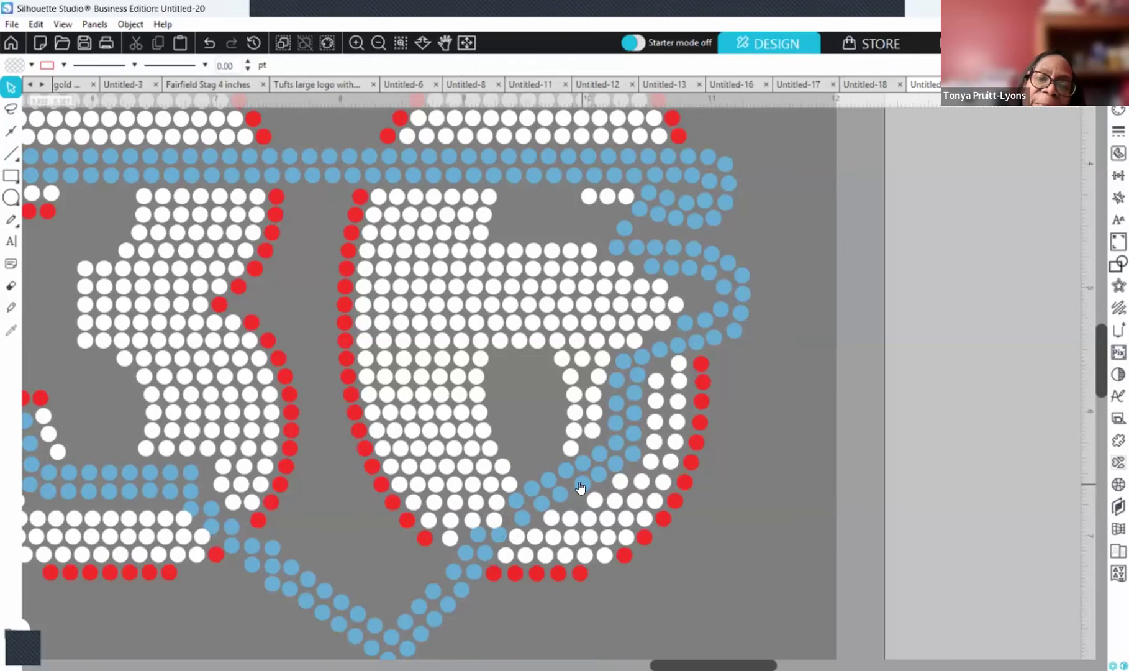
{"action": "left_click", "coordinate": [578, 486]}
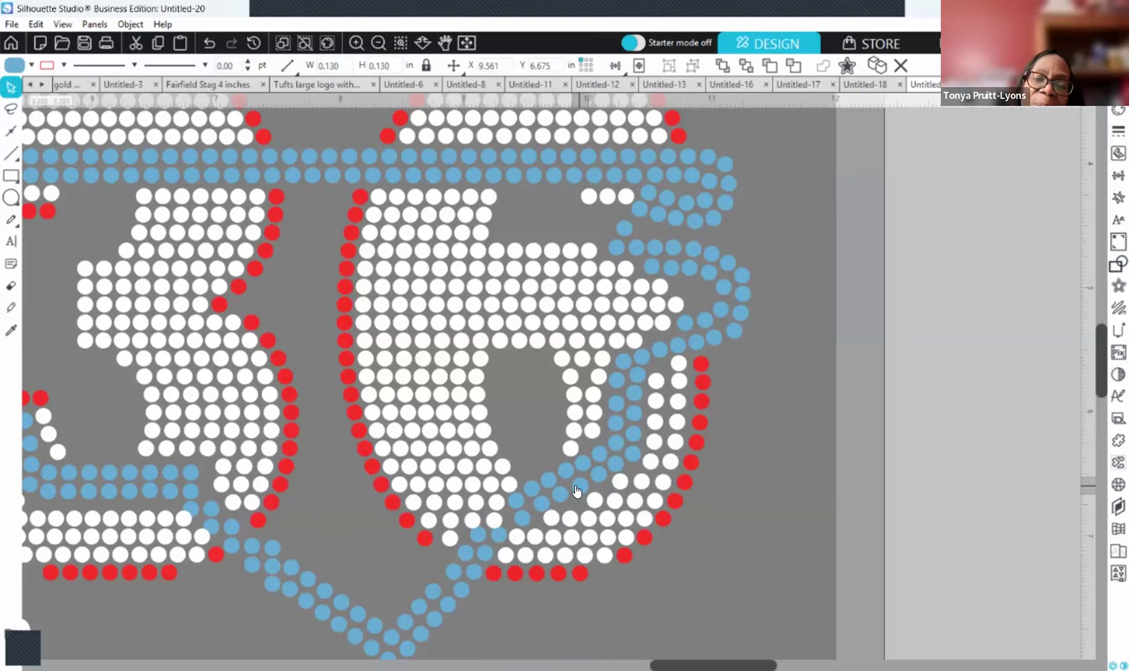
{"action": "left_click", "coordinate": [581, 489]}
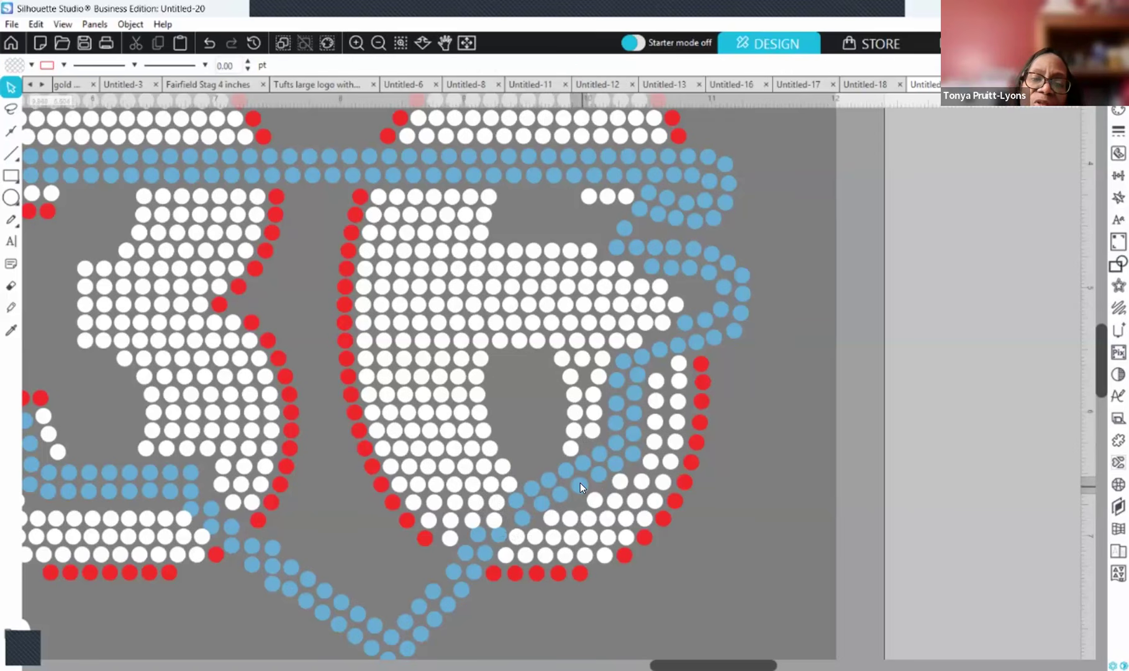
{"action": "left_click", "coordinate": [582, 489]}
{"action": "left_click_drag", "start_coordinate": [581, 484], "coordinate": [582, 485]}
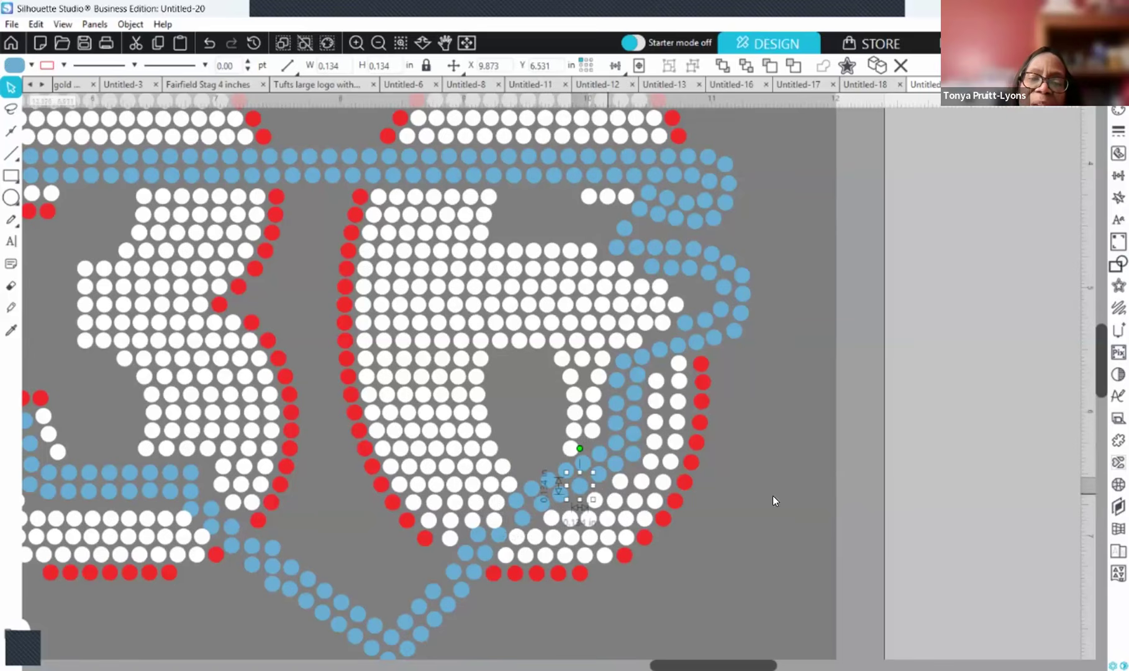
{"action": "left_click", "coordinate": [836, 522]}
{"action": "left_click", "coordinate": [559, 508]}
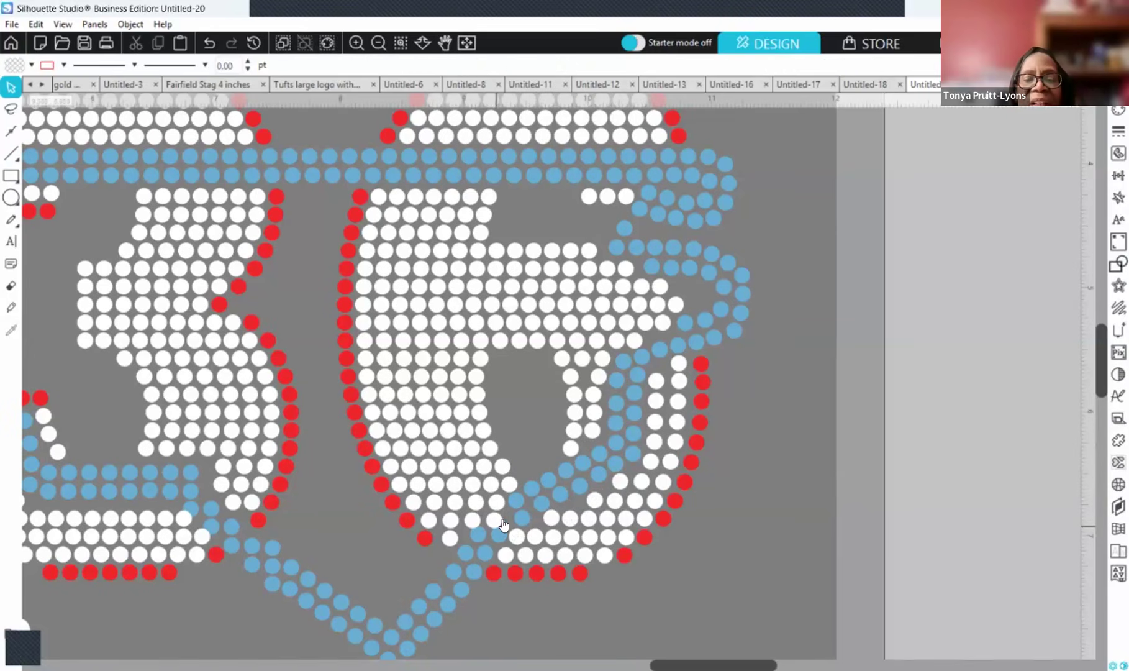
- Nudge the blue stone above the bottom red row's inner end to about X 9.111 in, Y 7.086 in
{"action": "left_click", "coordinate": [489, 559]}
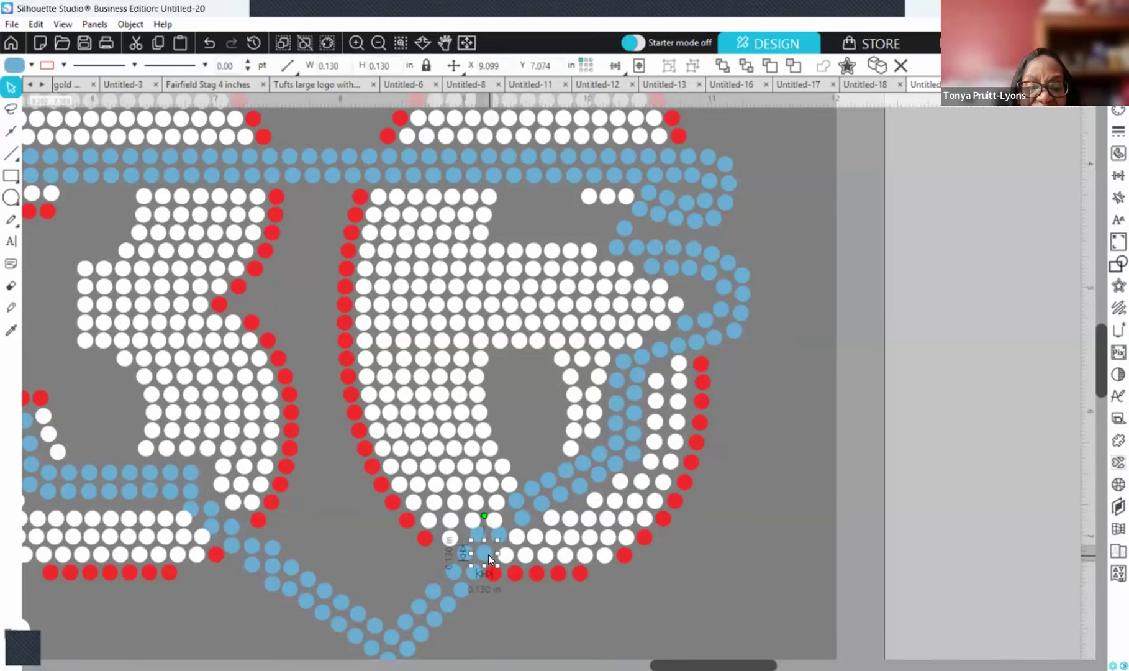
{"action": "key", "text": "Right"}
{"action": "key", "text": "Down"}
{"action": "key", "text": "Down"}
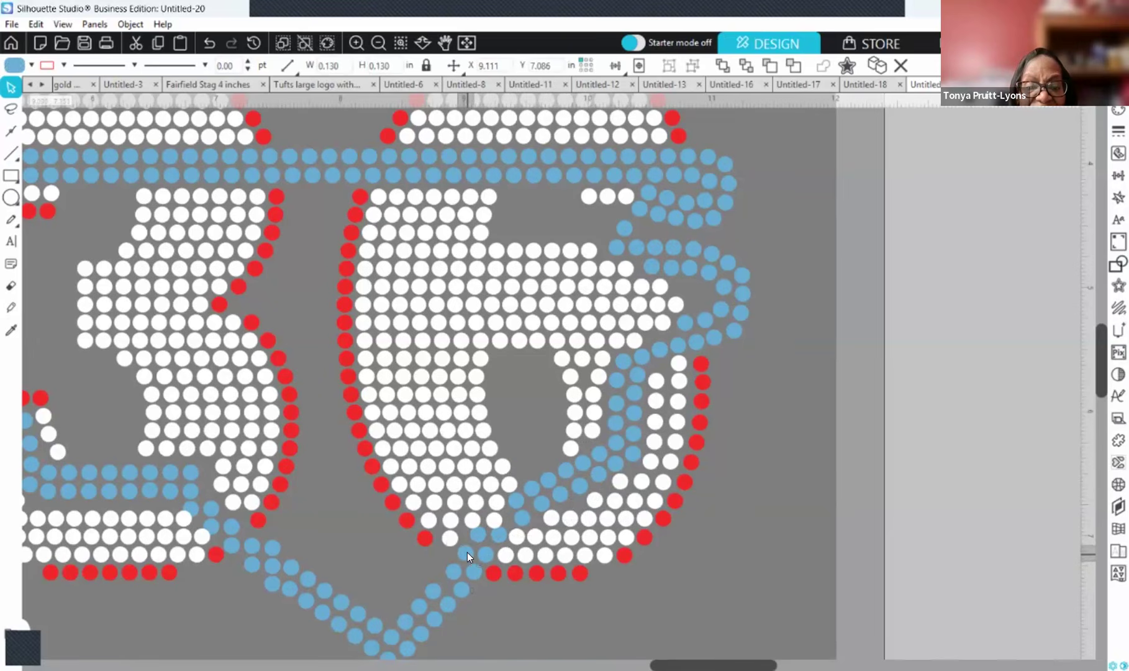
- Position the next two blue stones up the outline at about X 9.206 in, Y 6.950 in and X 9.049 in, Y 6.952 in
{"action": "left_click_drag", "start_coordinate": [484, 550], "coordinate": [497, 532]}
{"action": "key", "text": "Down"}
{"action": "key", "text": "Down"}
{"action": "key", "text": "Down"}
{"action": "key", "text": "Down"}
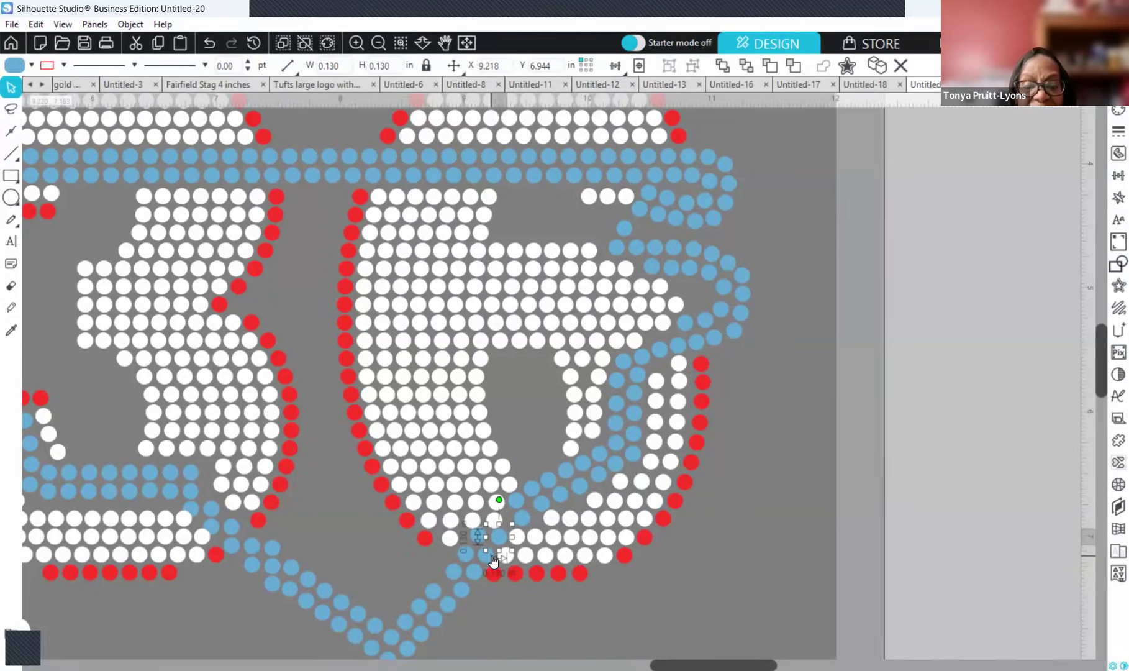
{"action": "key", "text": "Left"}
{"action": "key", "text": "Left"}
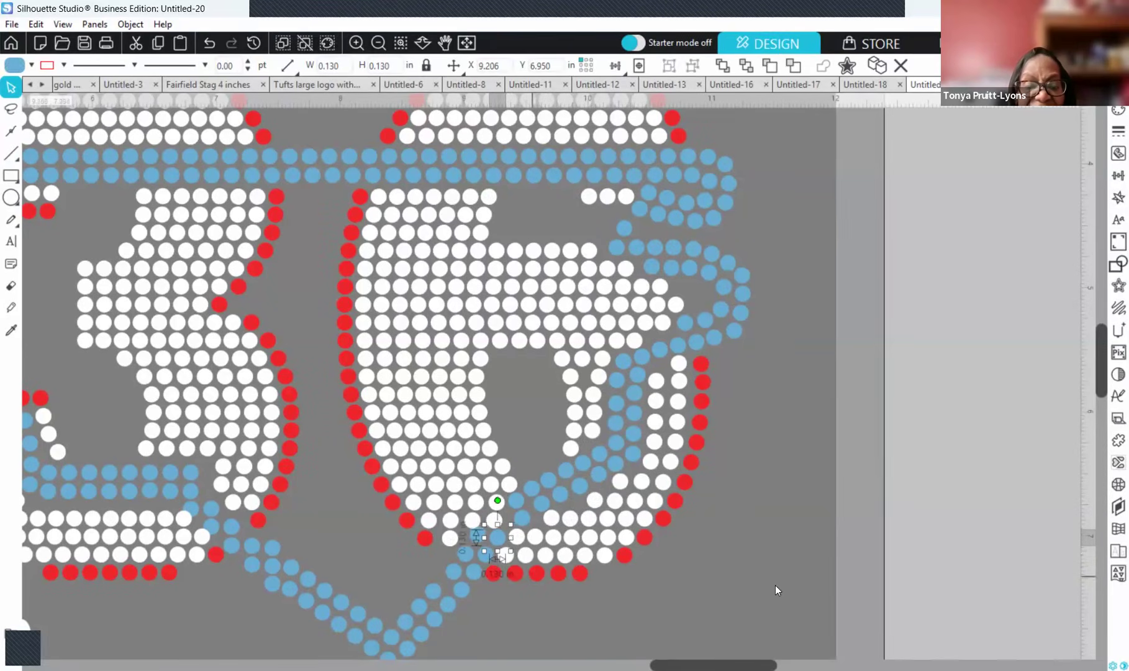
{"action": "left_click_drag", "start_coordinate": [498, 550], "coordinate": [477, 549]}
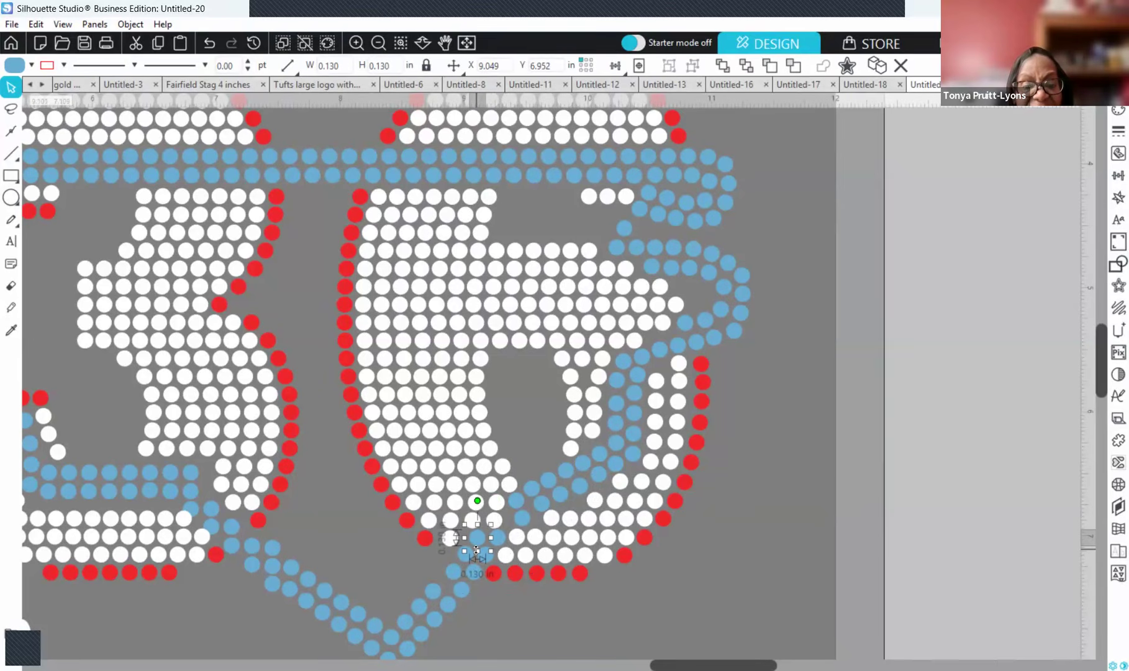
- Reposition the inner-row blue stones along the V's right arm, from just above its tip to the bottom red row
{"action": "left_click", "coordinate": [523, 615]}
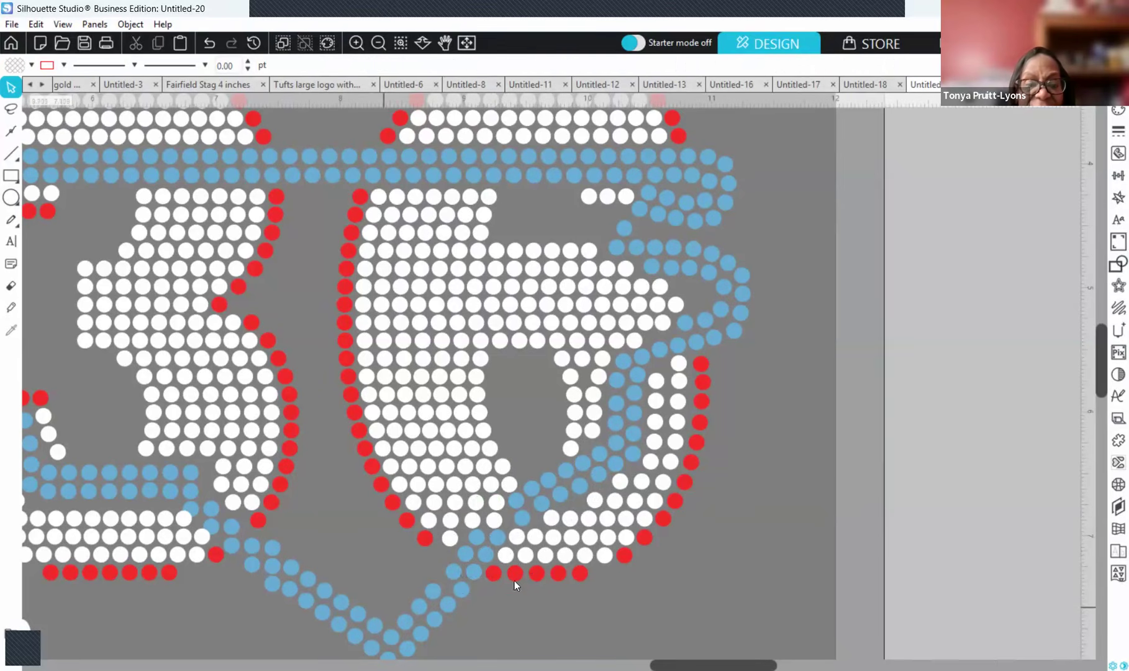
{"action": "left_click_drag", "start_coordinate": [454, 574], "coordinate": [416, 651]}
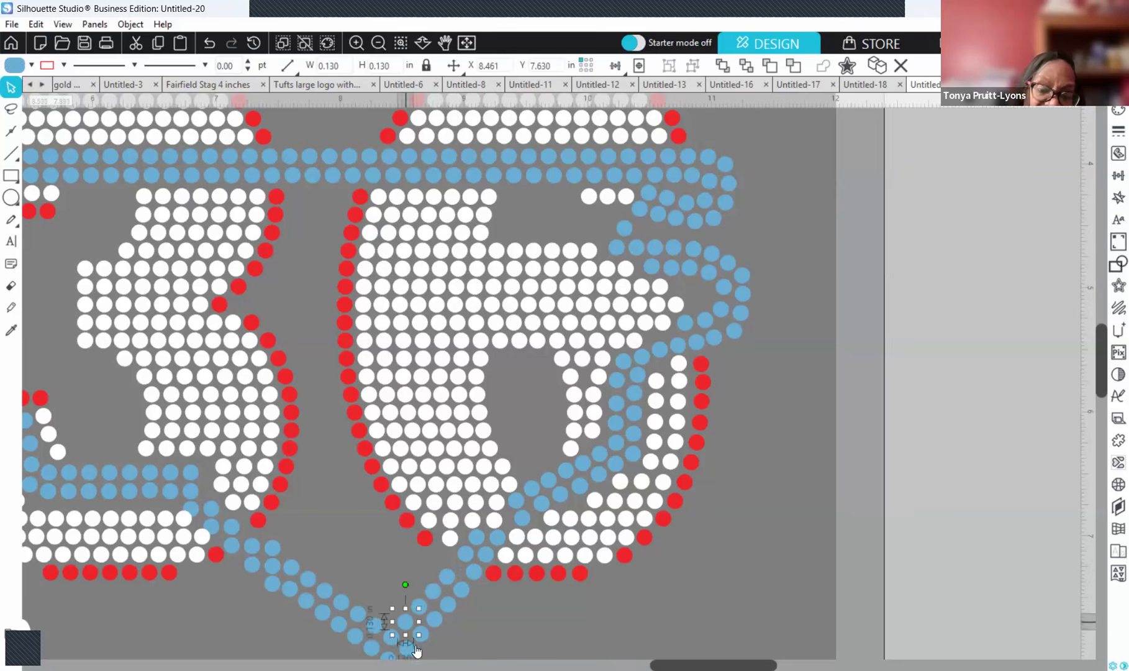
{"action": "left_click", "coordinate": [422, 610]}
{"action": "left_click", "coordinate": [423, 610]}
{"action": "left_click_drag", "start_coordinate": [420, 610], "coordinate": [447, 577]}
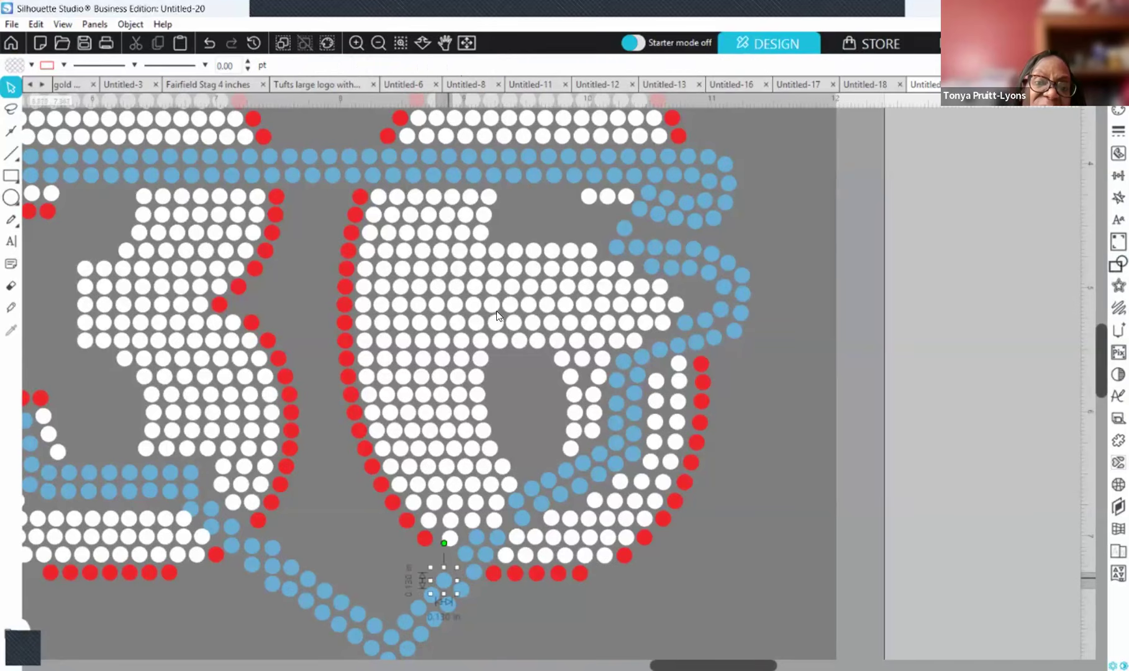
{"action": "right_click", "coordinate": [447, 577]}
{"action": "left_click", "coordinate": [498, 314]}
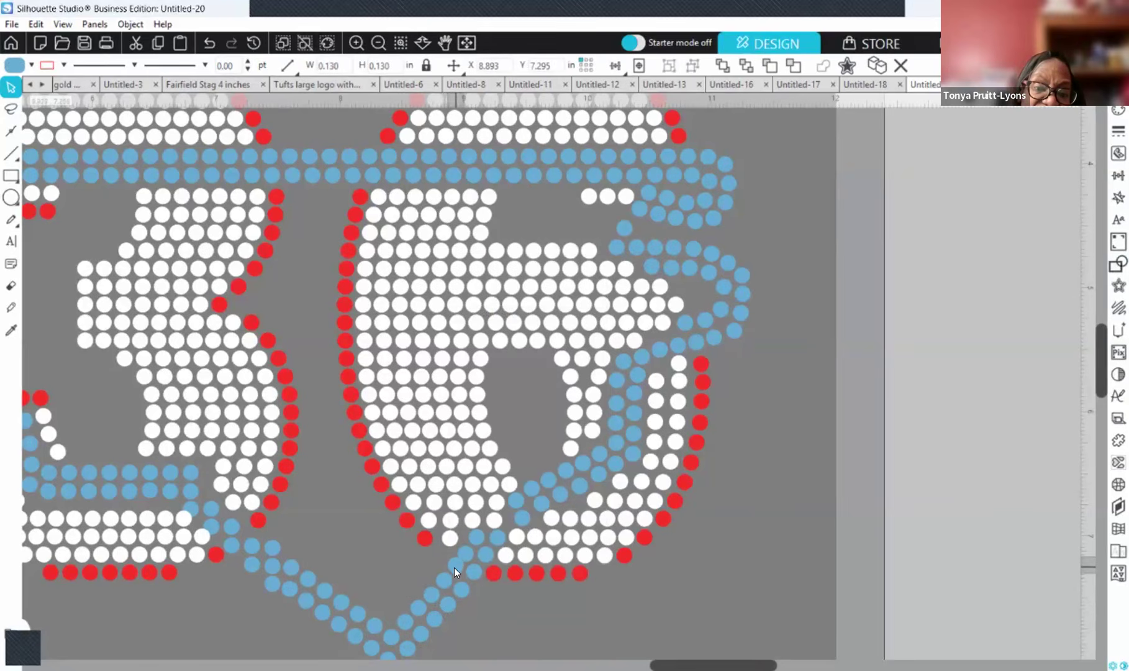
{"action": "left_click_drag", "start_coordinate": [454, 567], "coordinate": [406, 551]}
{"action": "scroll", "coordinate": [663, 581], "scroll_direction": "down", "scroll_amount": 2}
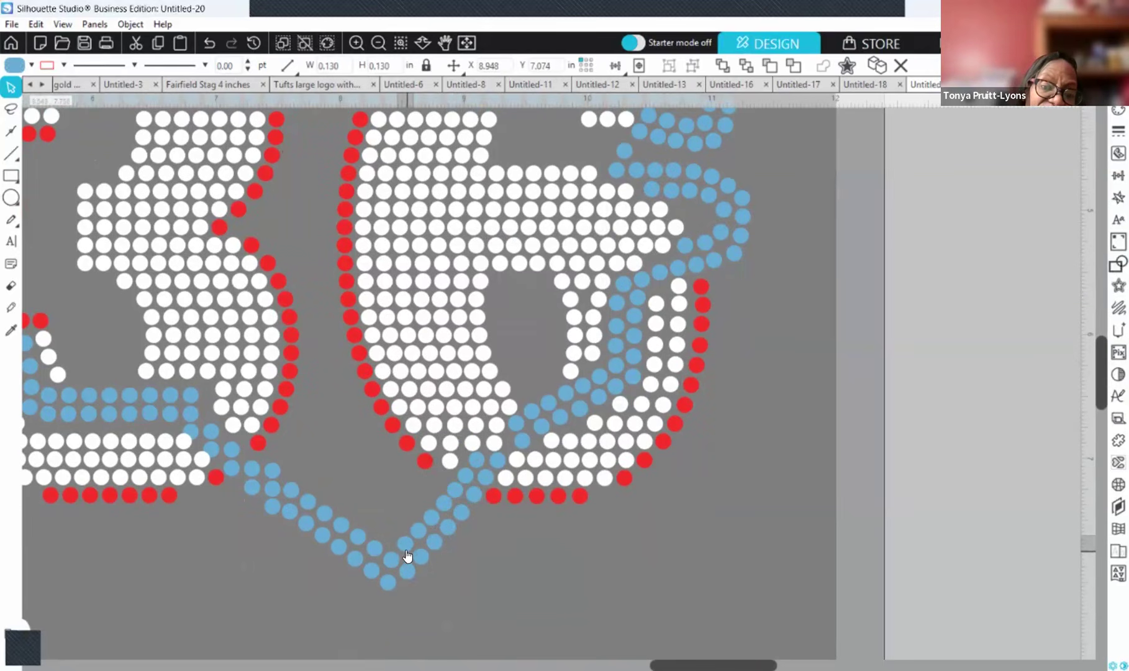
{"action": "left_click_drag", "start_coordinate": [398, 550], "coordinate": [398, 551]}
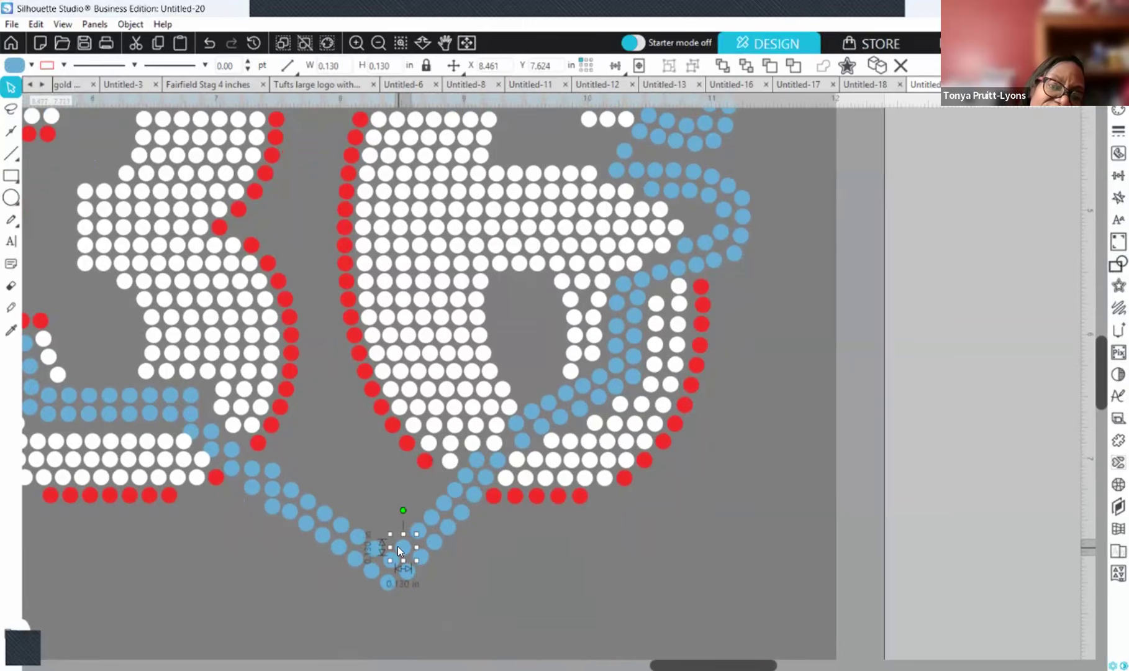
{"action": "left_click", "coordinate": [610, 516]}
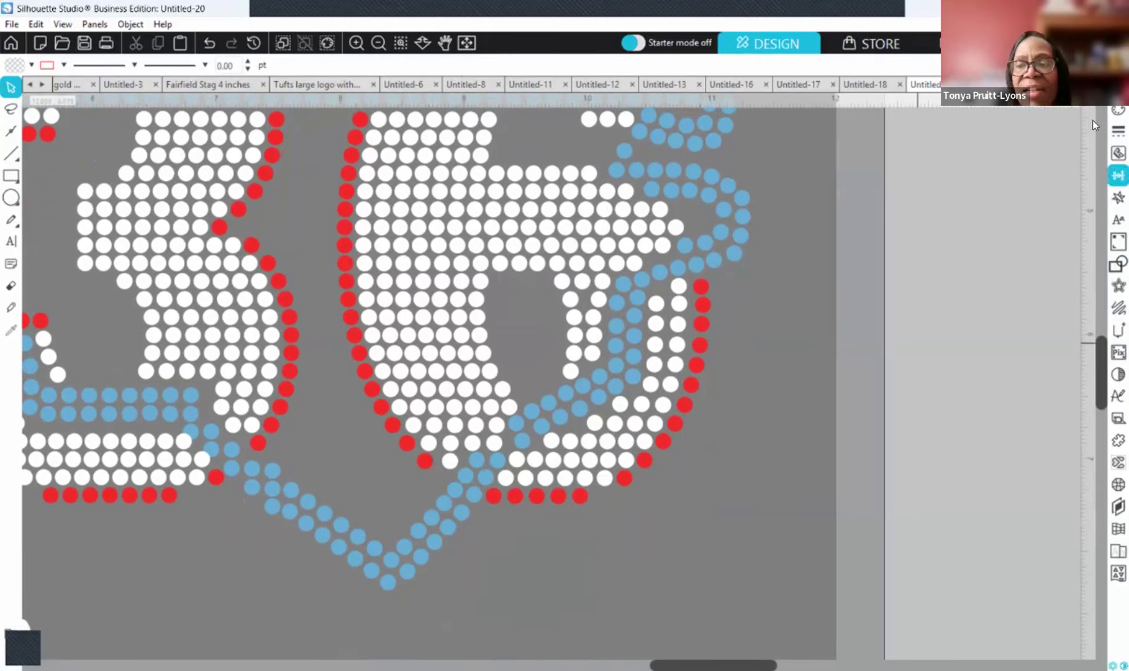
- Distribute the inner-row blue stones of the V's right arm with equal horizontal spacing
{"action": "left_click", "coordinate": [1111, 177]}
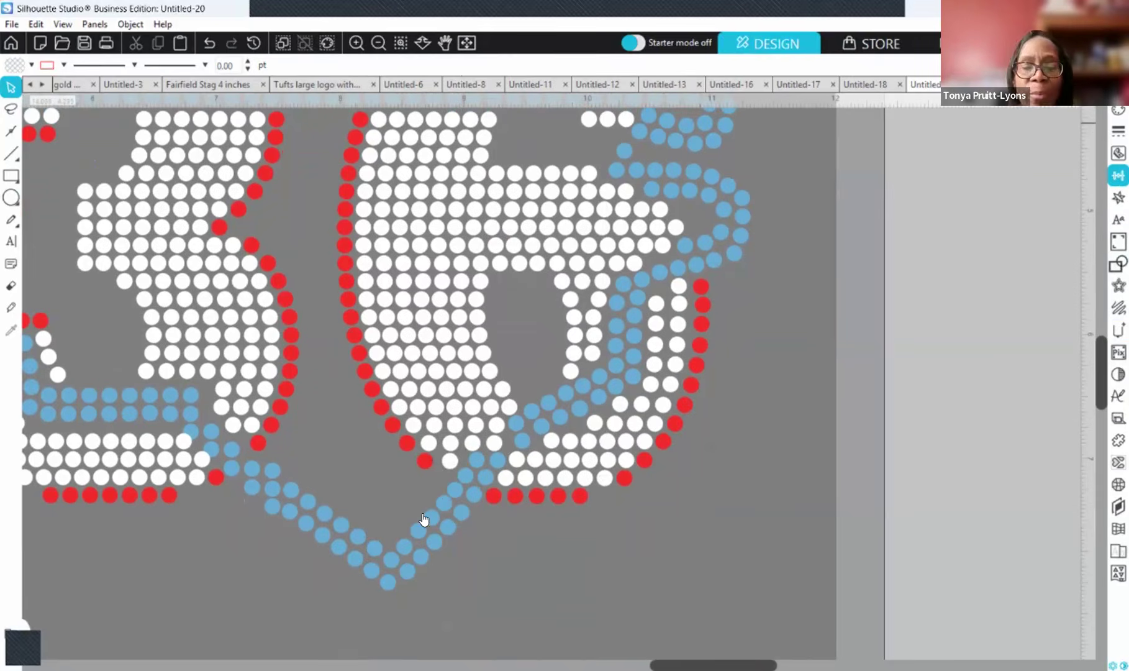
{"action": "left_click", "coordinate": [392, 564]}
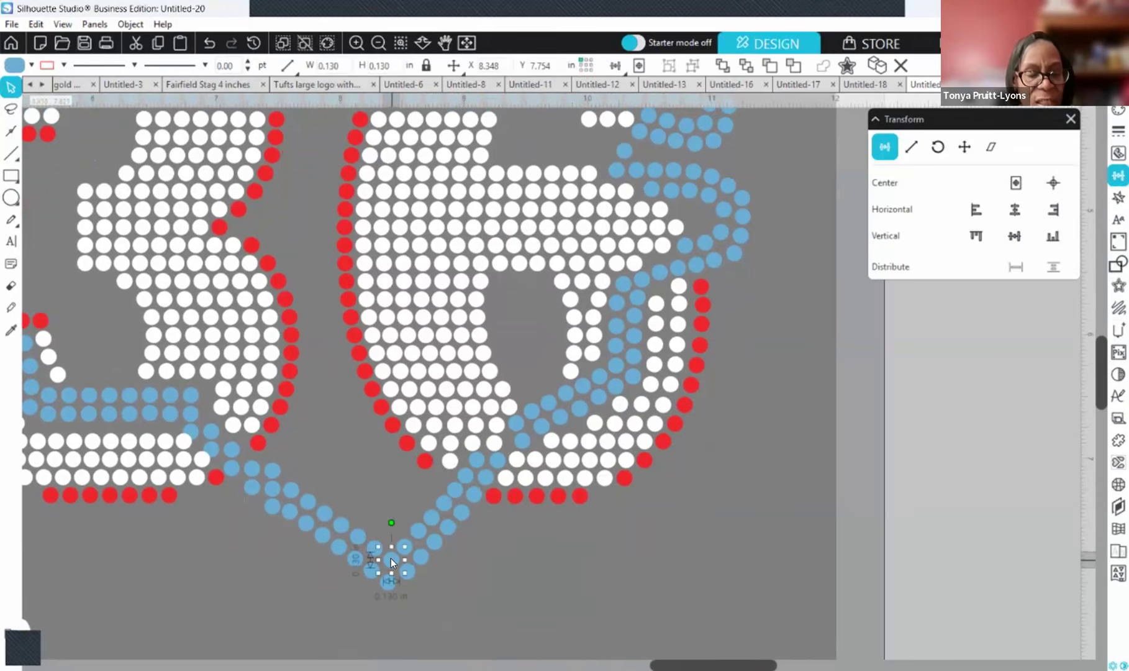
{"action": "left_click_drag", "start_coordinate": [419, 534], "coordinate": [494, 451]}
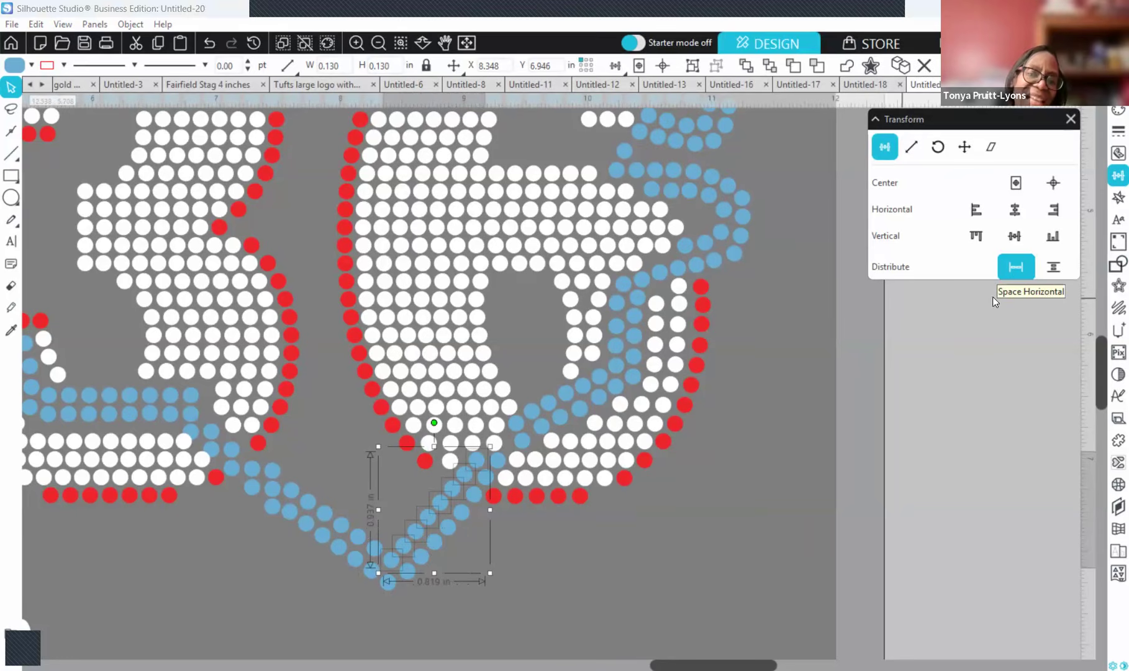
{"action": "left_click", "coordinate": [414, 598]}
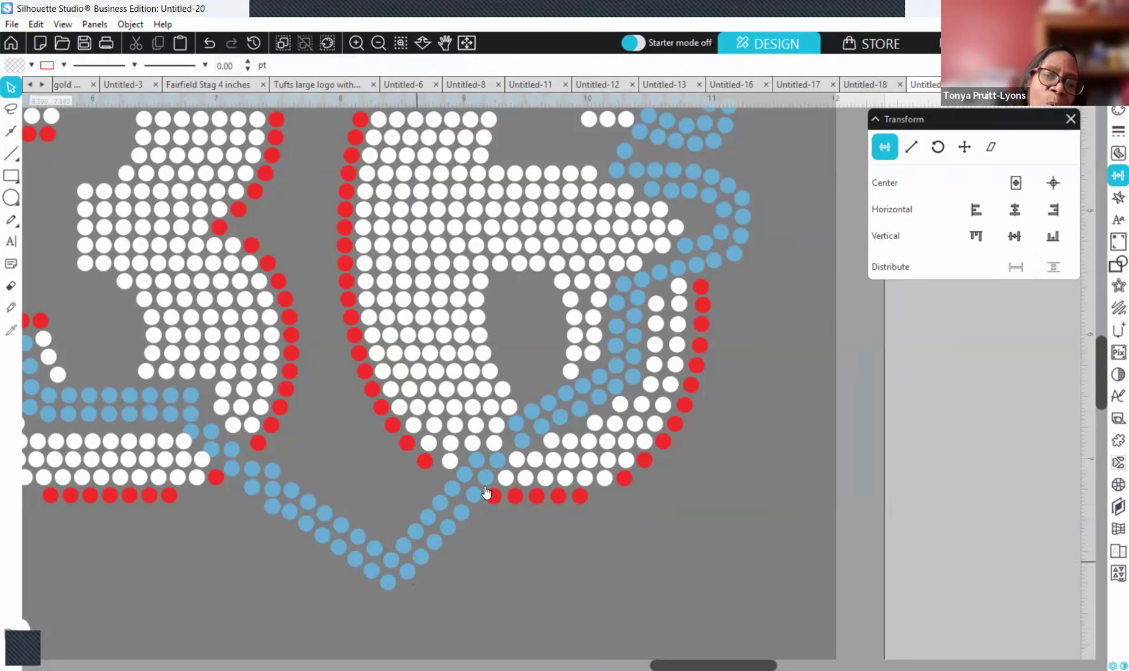
- Distribute the outer-row blue stones of the V's right arm with equal vertical and horizontal spacing
{"action": "left_click", "coordinate": [410, 573]}
{"action": "left_click_drag", "start_coordinate": [419, 562], "coordinate": [459, 515]}
{"action": "left_click_drag", "start_coordinate": [470, 506], "coordinate": [482, 476]}
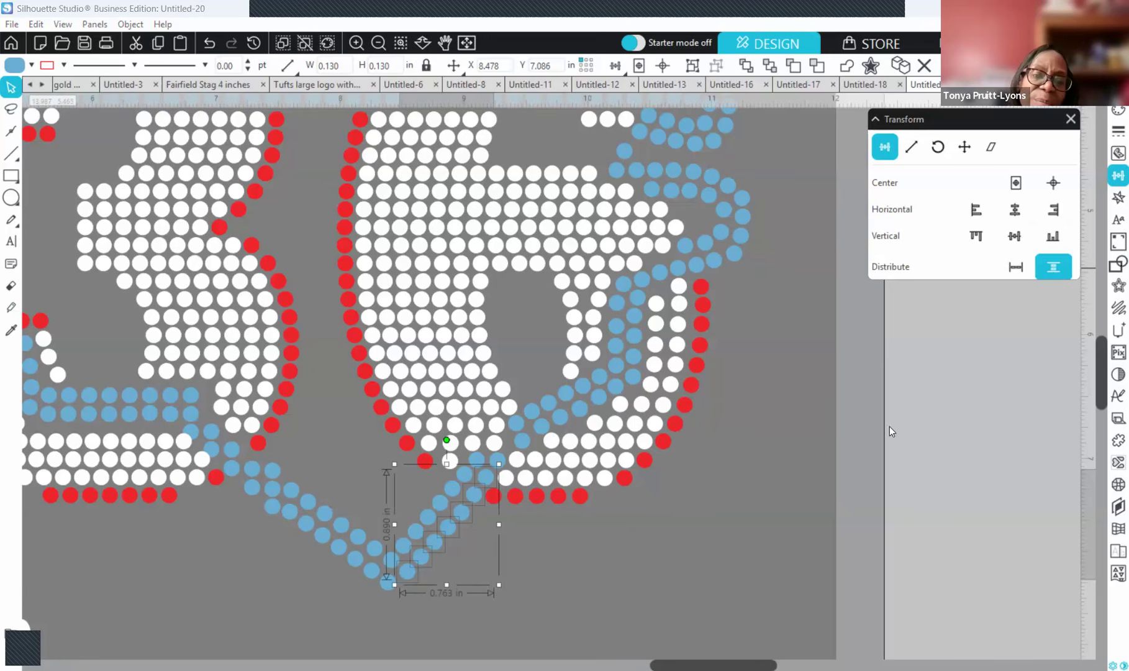
{"action": "left_click", "coordinate": [1011, 277]}
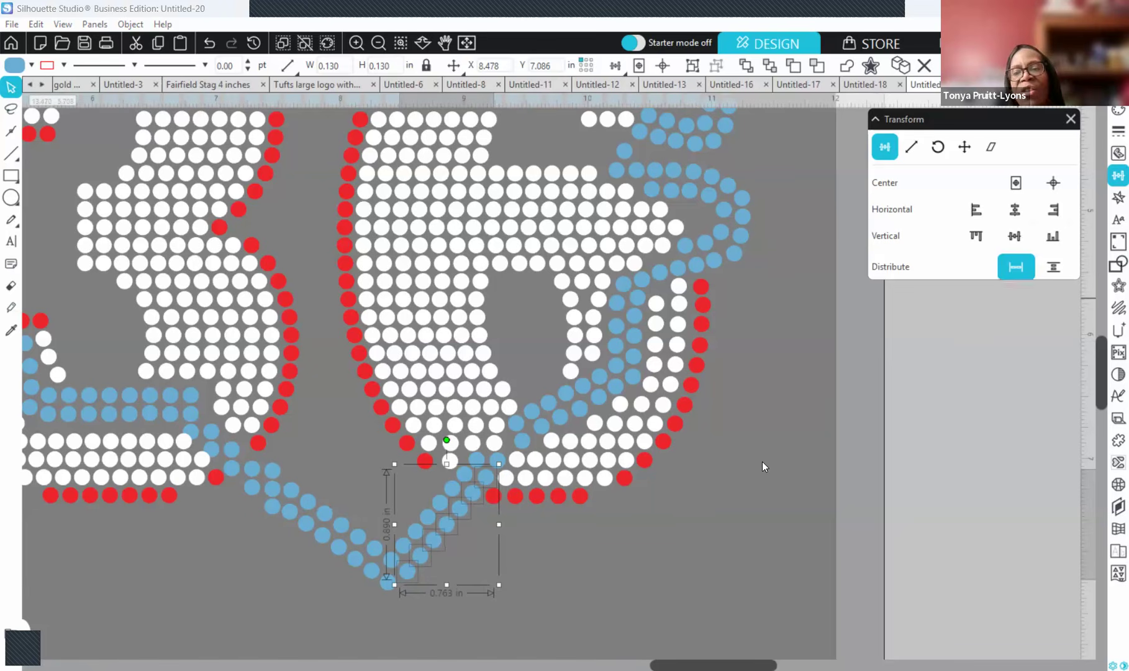
{"action": "left_click", "coordinate": [394, 598]}
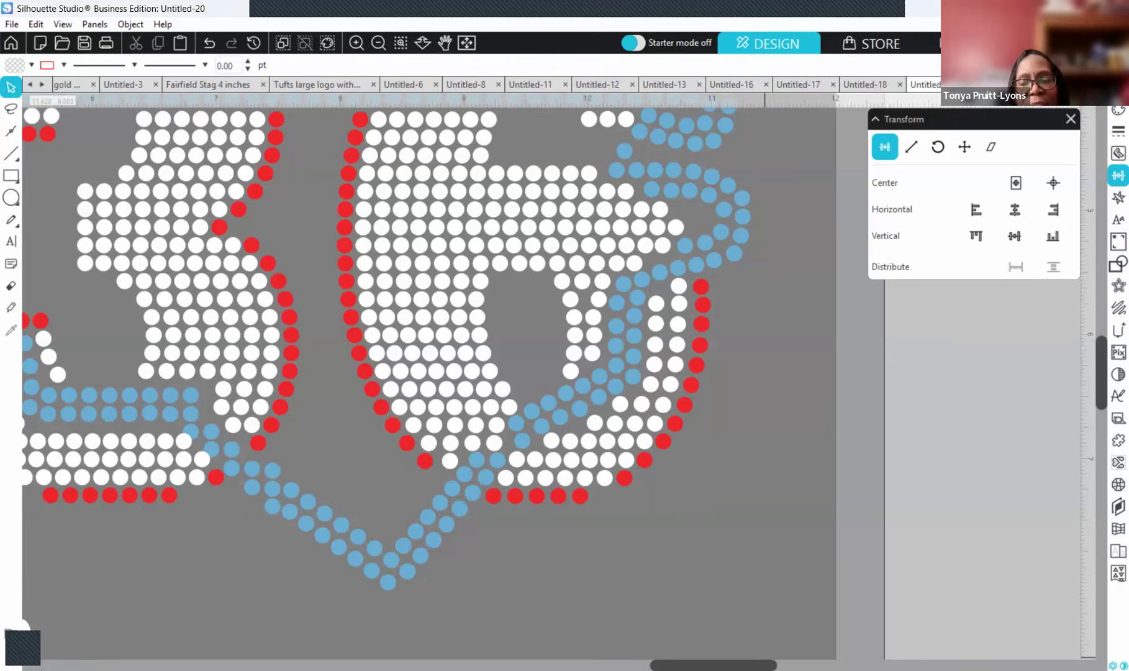
- Set one crowded blue stone aside below the V's left arm and respace the stones around the gap
{"action": "left_click_drag", "start_coordinate": [726, 664], "coordinate": [668, 665]}
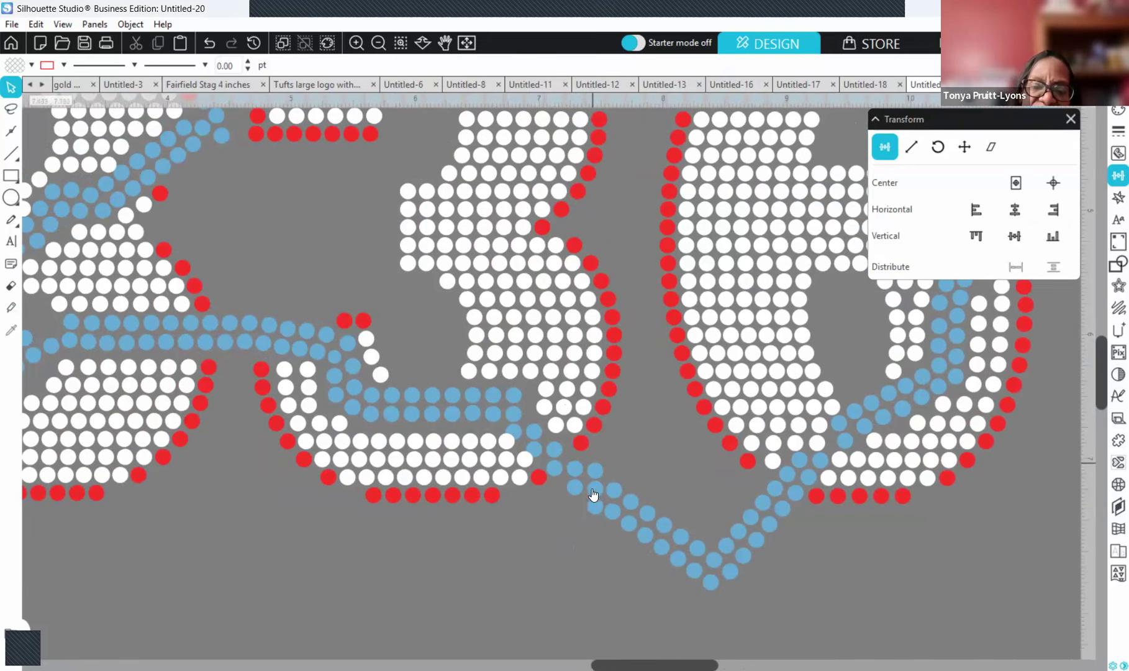
{"action": "mouse_move", "coordinate": [579, 484]}
{"action": "left_mouse_down"}
{"action": "mouse_move", "coordinate": [559, 515]}
{"action": "mouse_move", "coordinate": [589, 493]}
{"action": "left_mouse_up"}
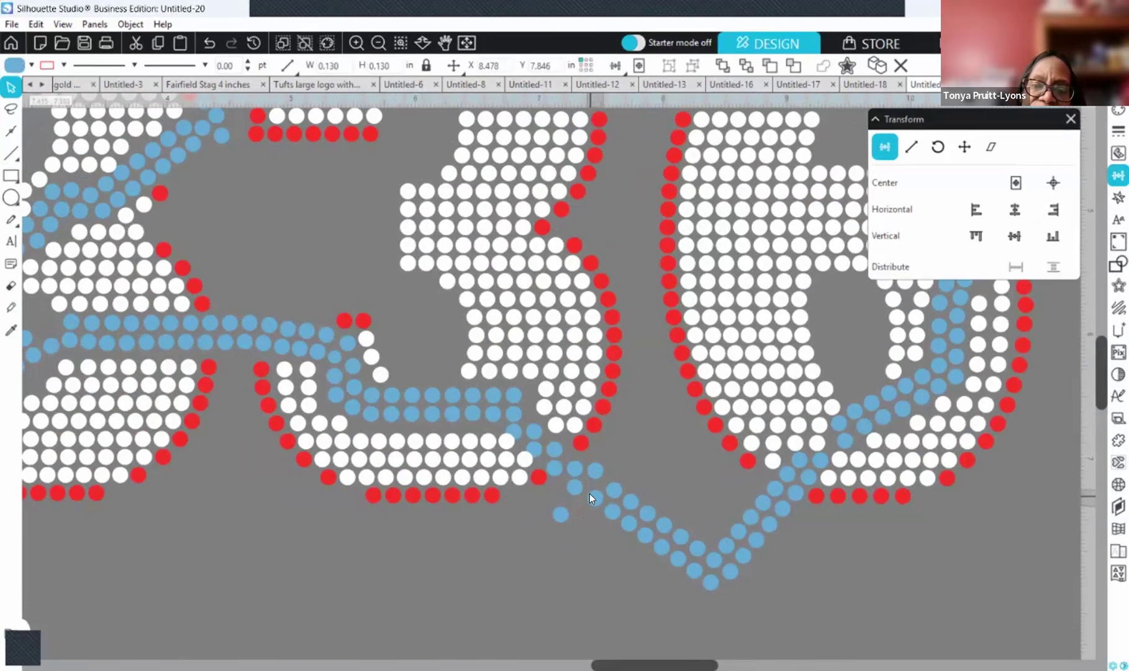
{"action": "left_click", "coordinate": [587, 494]}
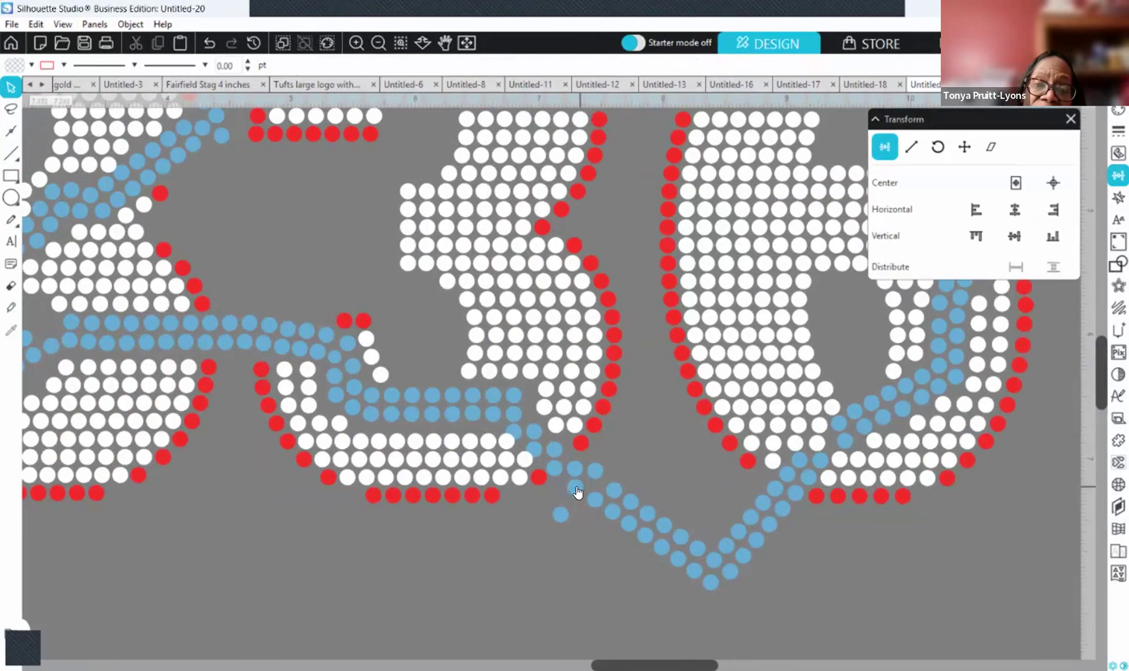
{"action": "left_click", "coordinate": [578, 487]}
{"action": "mouse_move", "coordinate": [581, 487]}
{"action": "left_mouse_down"}
{"action": "mouse_move", "coordinate": [600, 475]}
{"action": "mouse_move", "coordinate": [566, 469]}
{"action": "left_mouse_up"}
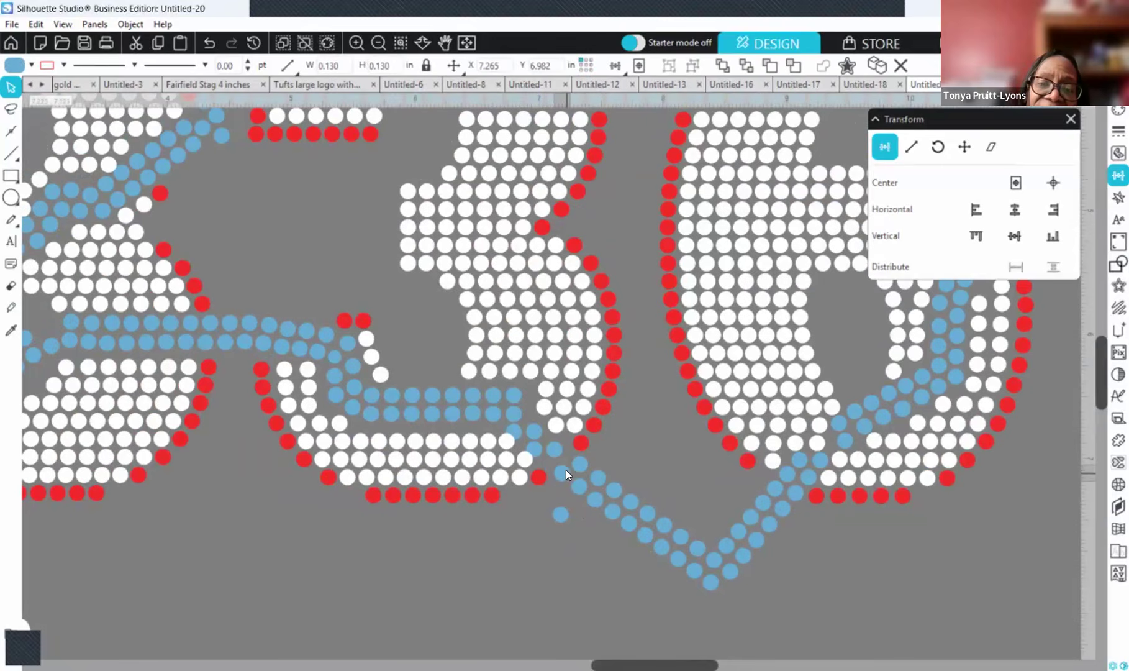
- Reposition the blue stones at the upper end of the V's left arm, continuing both rows toward the horizontal blue block
{"action": "left_click_drag", "start_coordinate": [566, 470], "coordinate": [528, 443]}
{"action": "left_click", "coordinate": [536, 441]}
{"action": "left_click", "coordinate": [546, 439]}
{"action": "left_click", "coordinate": [549, 439]}
{"action": "left_click", "coordinate": [546, 437]}
{"action": "left_click", "coordinate": [544, 436]}
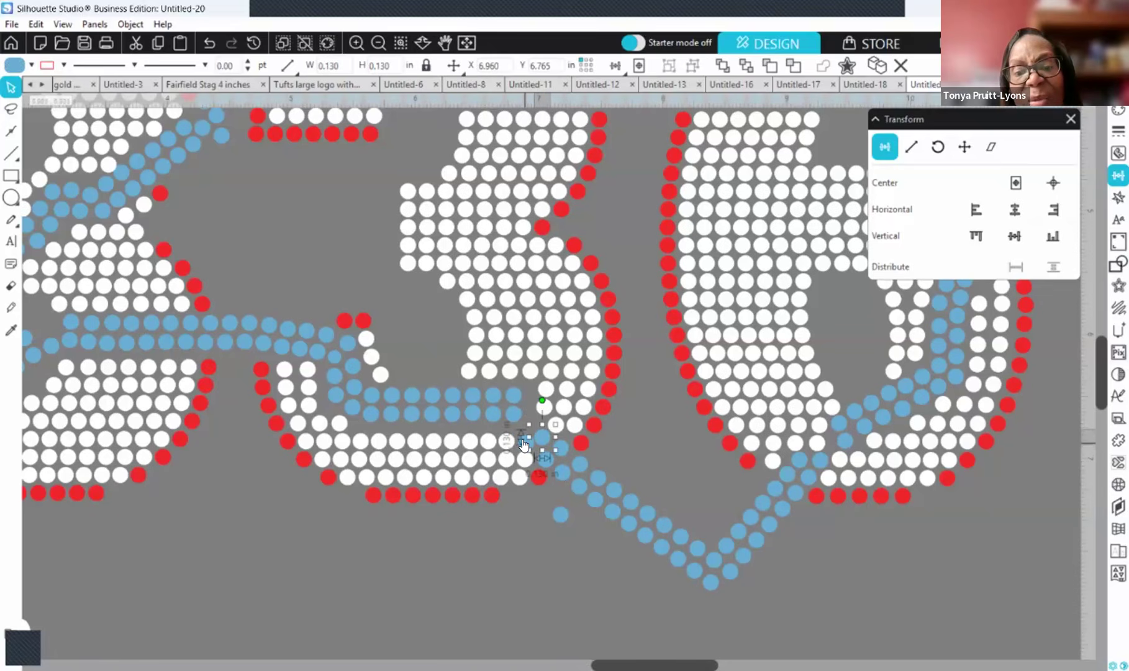
- Move the blue stone joining the horizontal block to the V's left arm out into the empty area below the design
{"action": "left_click", "coordinate": [497, 527]}
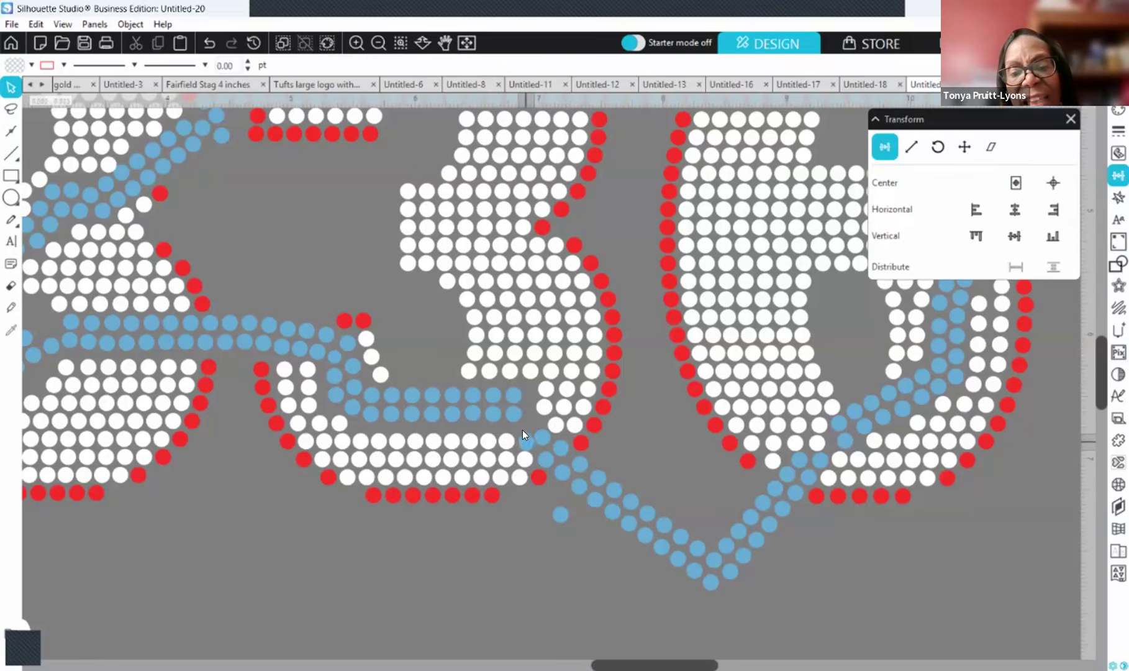
{"action": "left_click", "coordinate": [543, 466]}
{"action": "left_click", "coordinate": [543, 461]}
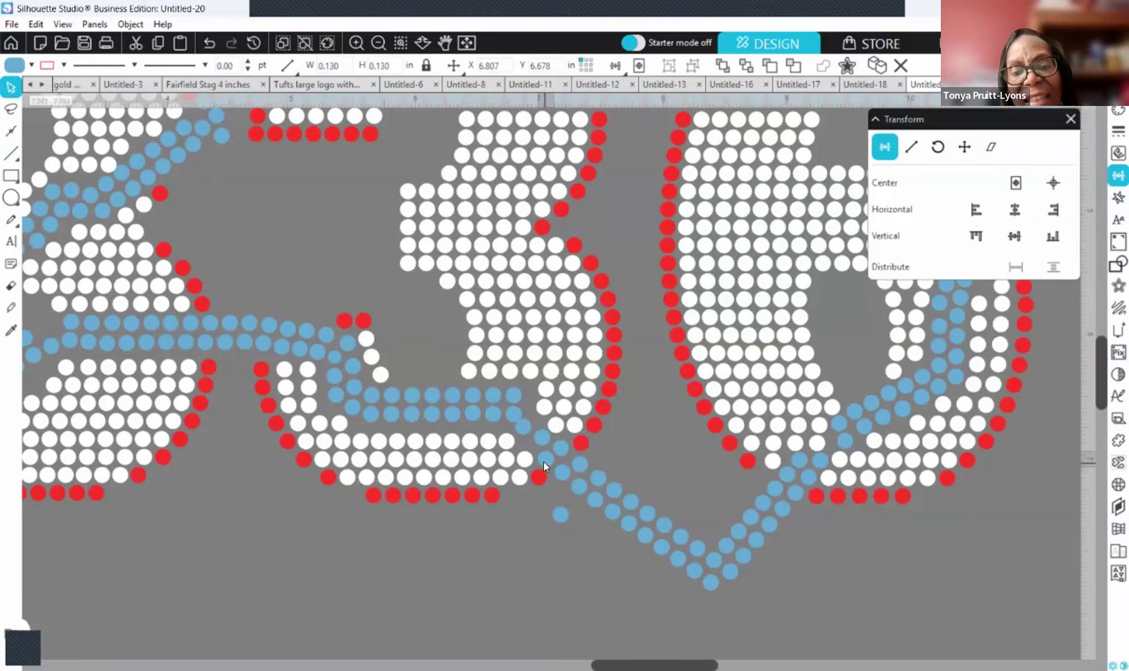
{"action": "left_click", "coordinate": [544, 461]}
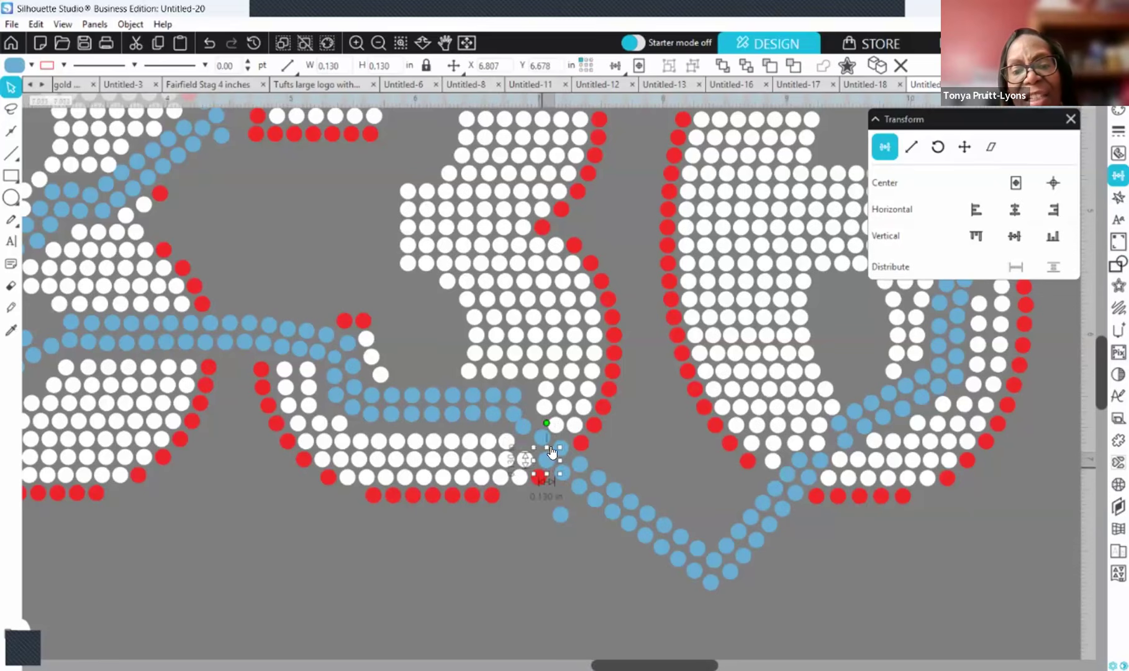
{"action": "left_click_drag", "start_coordinate": [521, 435], "coordinate": [454, 573]}
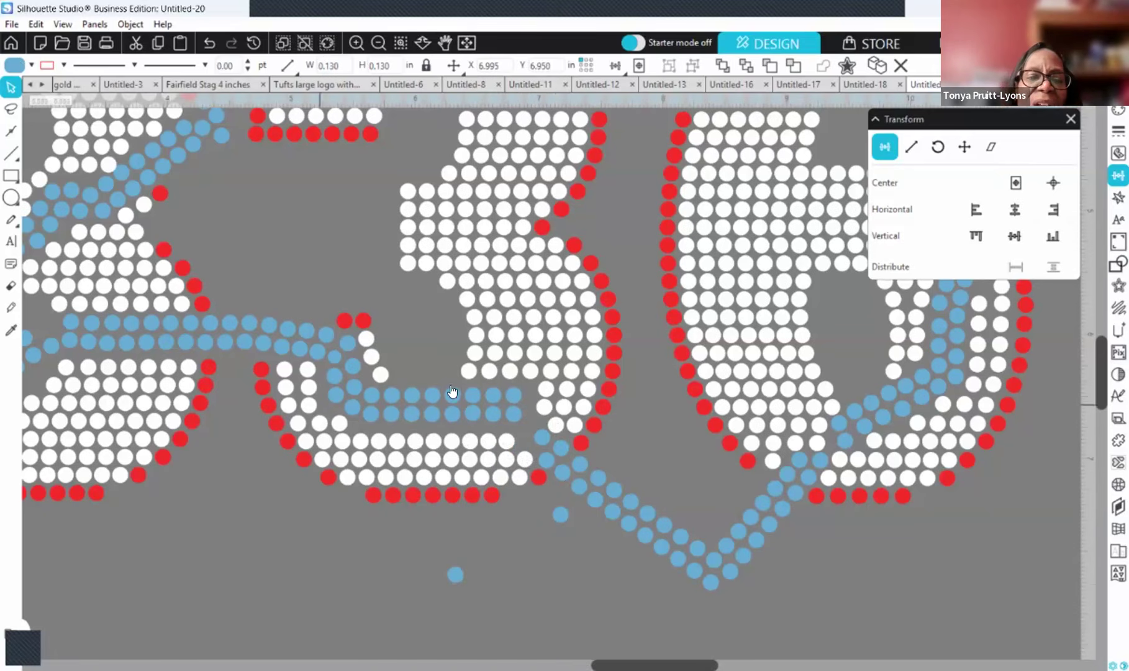
{"action": "left_click", "coordinate": [407, 400]}
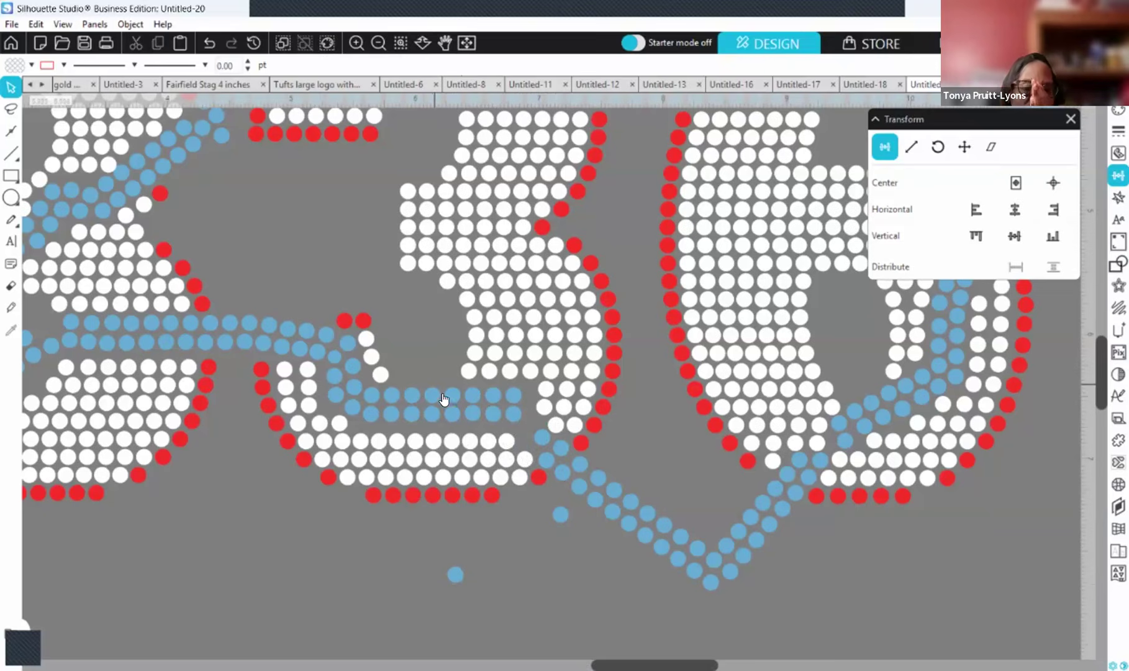
- Select the two-row horizontal block of blue stones and shift it down to Y 6.496 in
{"action": "left_click", "coordinate": [514, 419]}
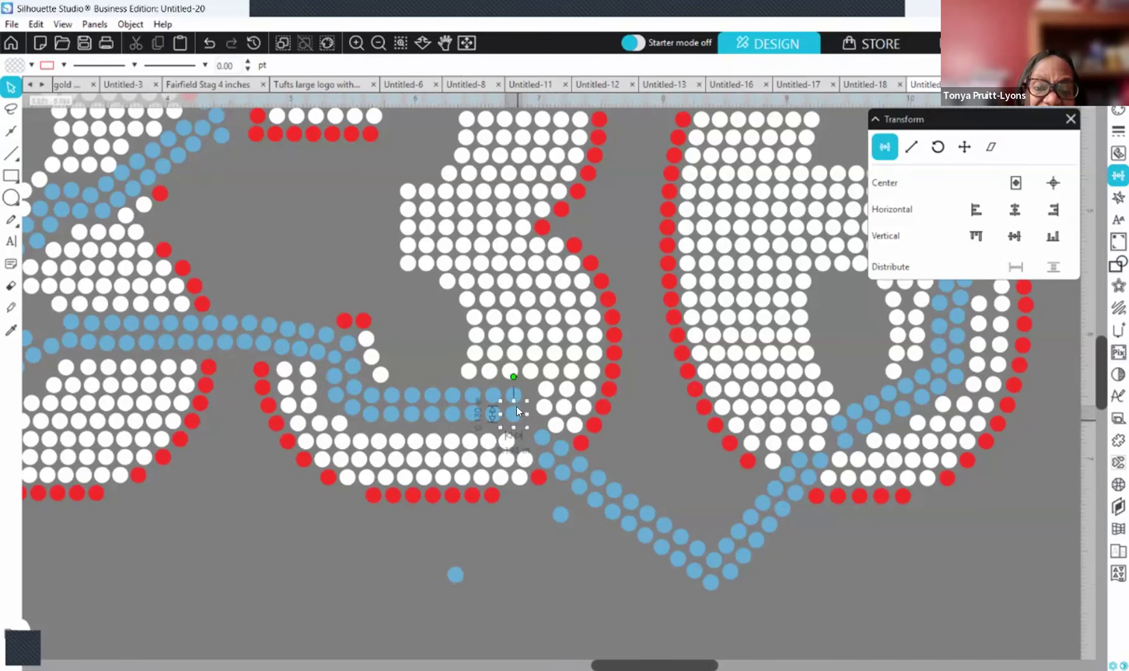
{"action": "left_click_drag", "start_coordinate": [428, 380], "coordinate": [367, 386]}
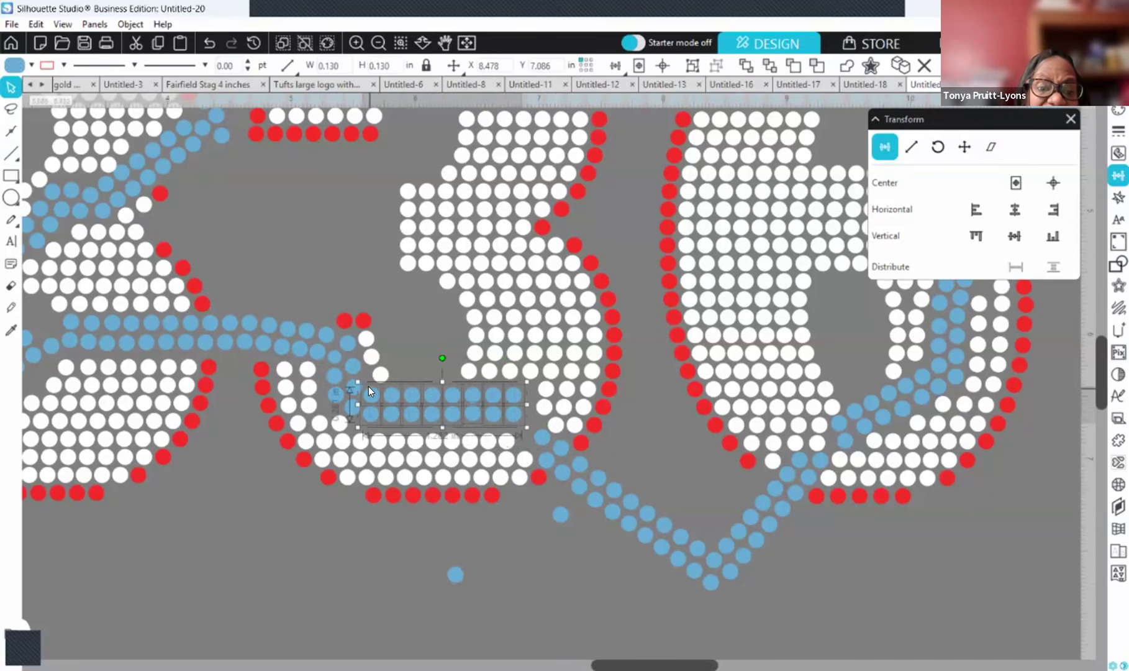
{"action": "key", "text": "Down"}
{"action": "key", "text": "Down"}
{"action": "key", "text": "Down"}
{"action": "key", "text": "Down"}
{"action": "key", "text": "Down"}
{"action": "key", "text": "Down"}
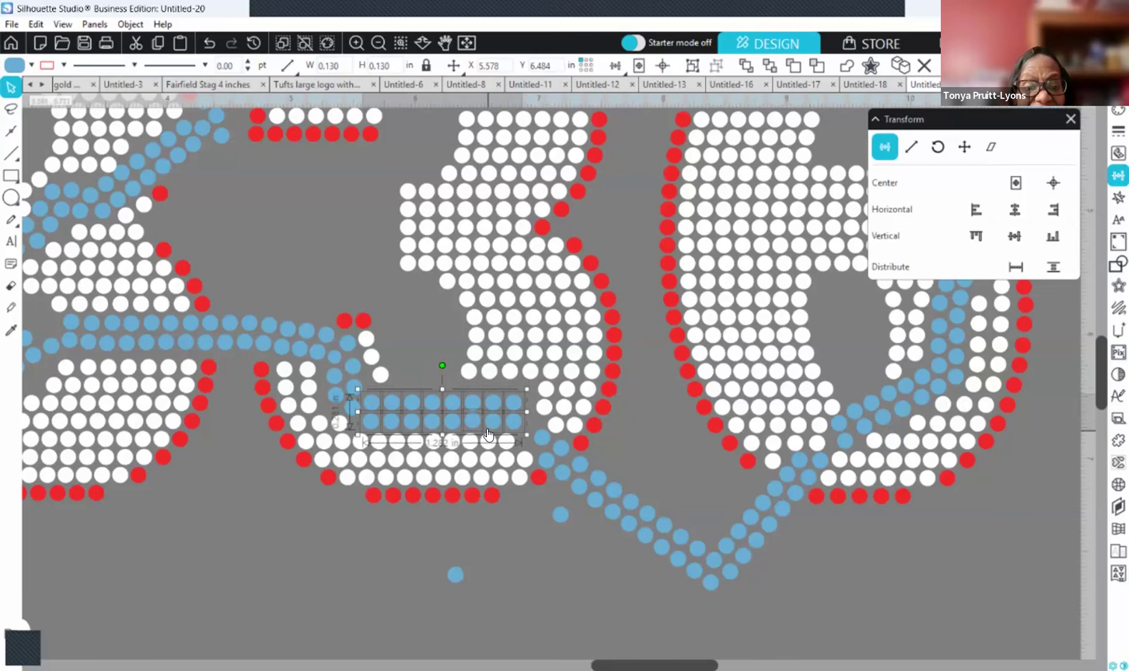
{"action": "key", "text": "Down"}
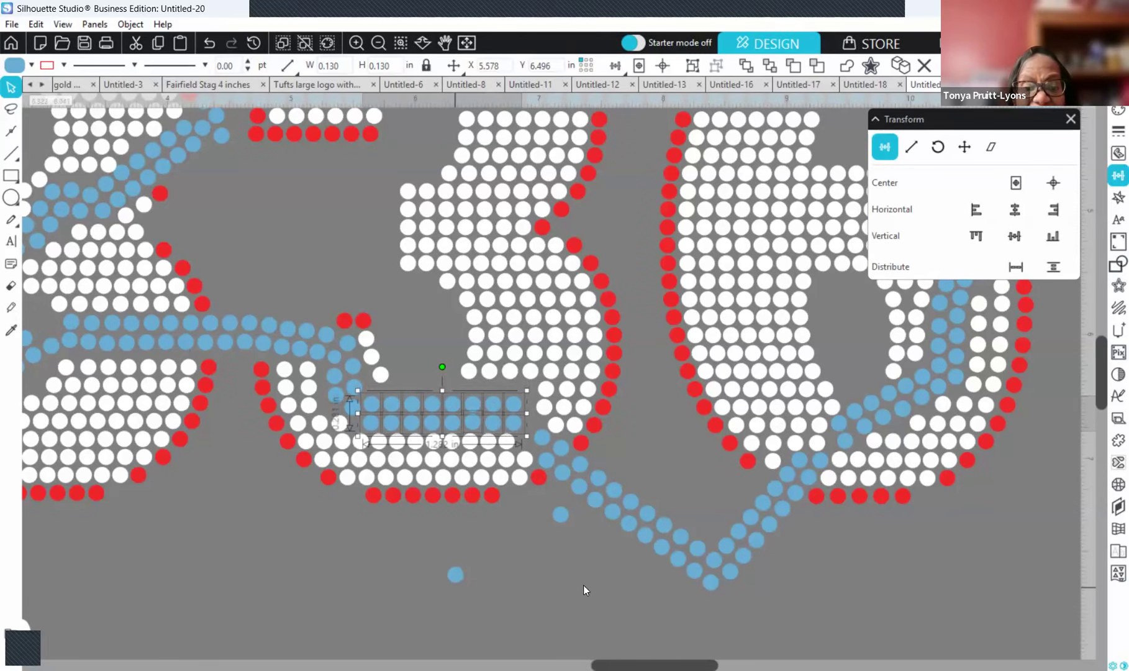
{"action": "left_click", "coordinate": [489, 586]}
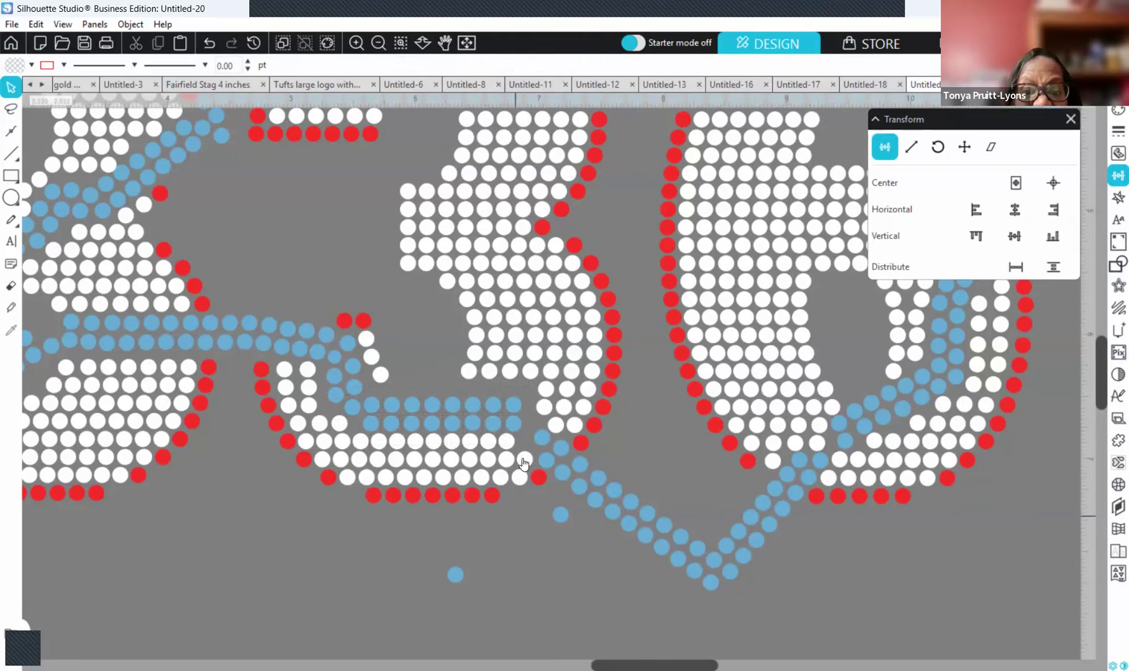
- Place the set-aside blue stone beyond the block's lower row at about X 6.884 in, Y 6.648 in, and nudge its neighbour on the V
{"action": "left_click_drag", "start_coordinate": [456, 581], "coordinate": [531, 434]}
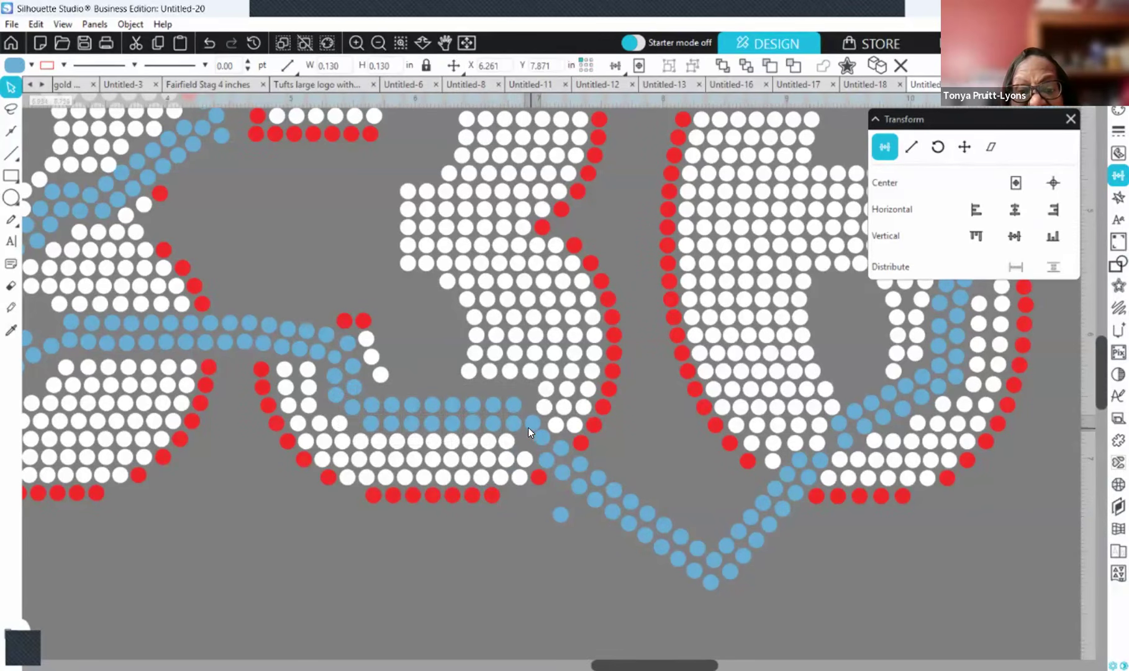
{"action": "left_click", "coordinate": [527, 450]}
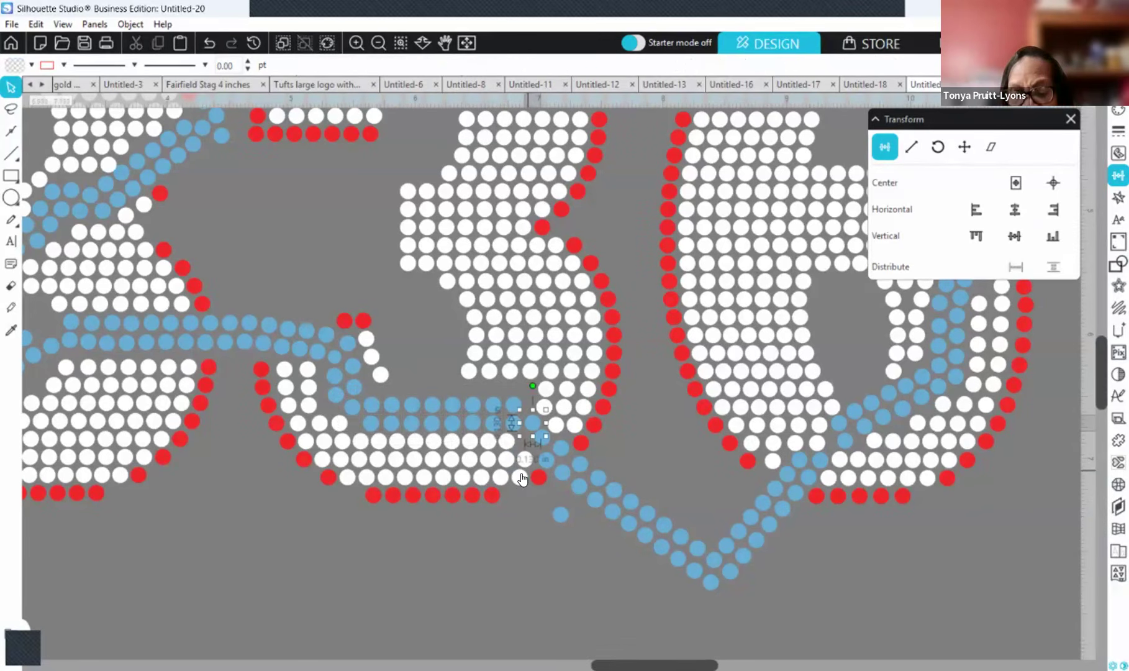
{"action": "left_click", "coordinate": [533, 425]}
{"action": "left_click", "coordinate": [541, 439]}
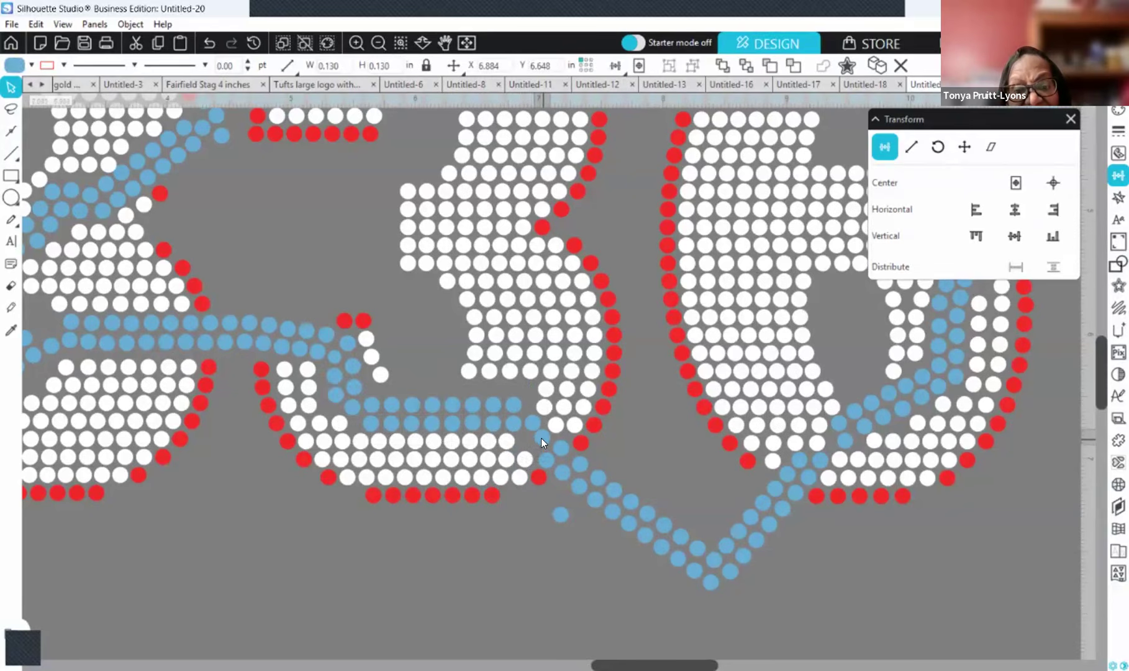
{"action": "left_click", "coordinate": [507, 491]}
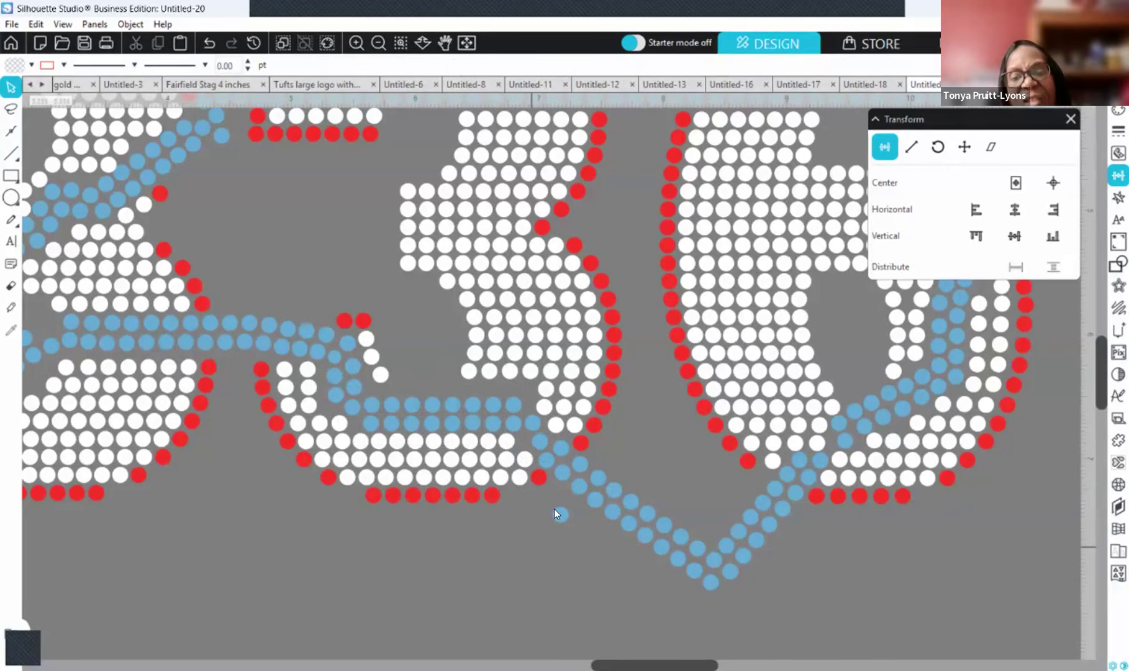
- Space the blue stones in each row of the V's left arm evenly in the vertical direction, including the upper row's topmost stone
{"action": "left_click", "coordinate": [542, 463]}
{"action": "left_click_drag", "start_coordinate": [565, 476], "coordinate": [724, 595]}
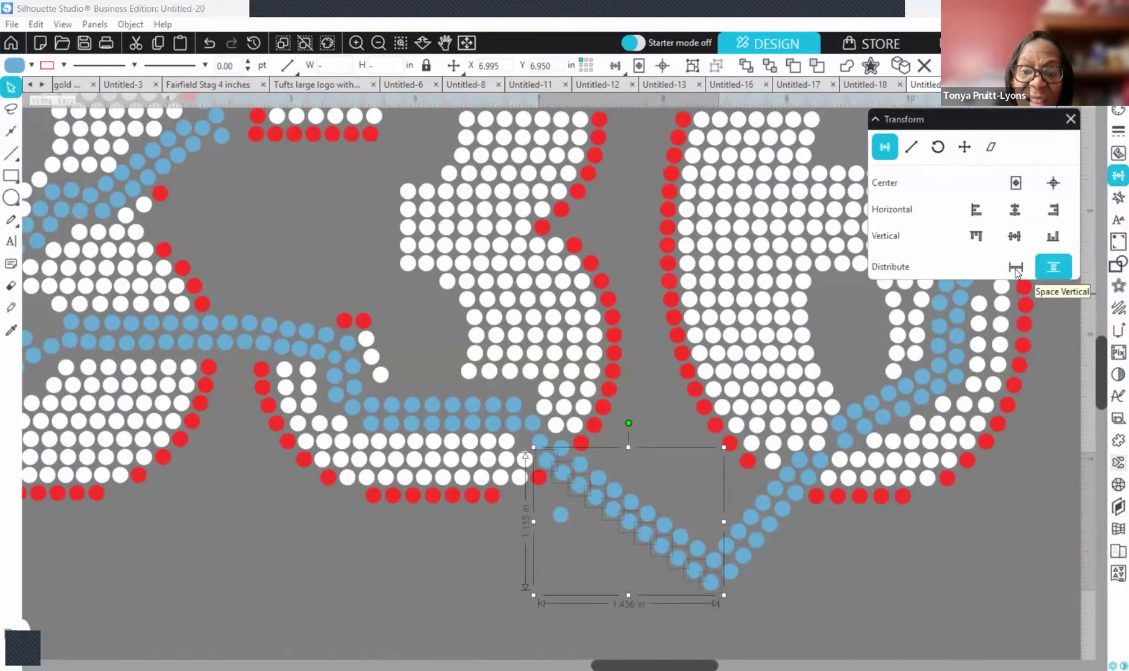
{"action": "left_click", "coordinate": [582, 463]}
{"action": "left_click_drag", "start_coordinate": [616, 492], "coordinate": [743, 584]}
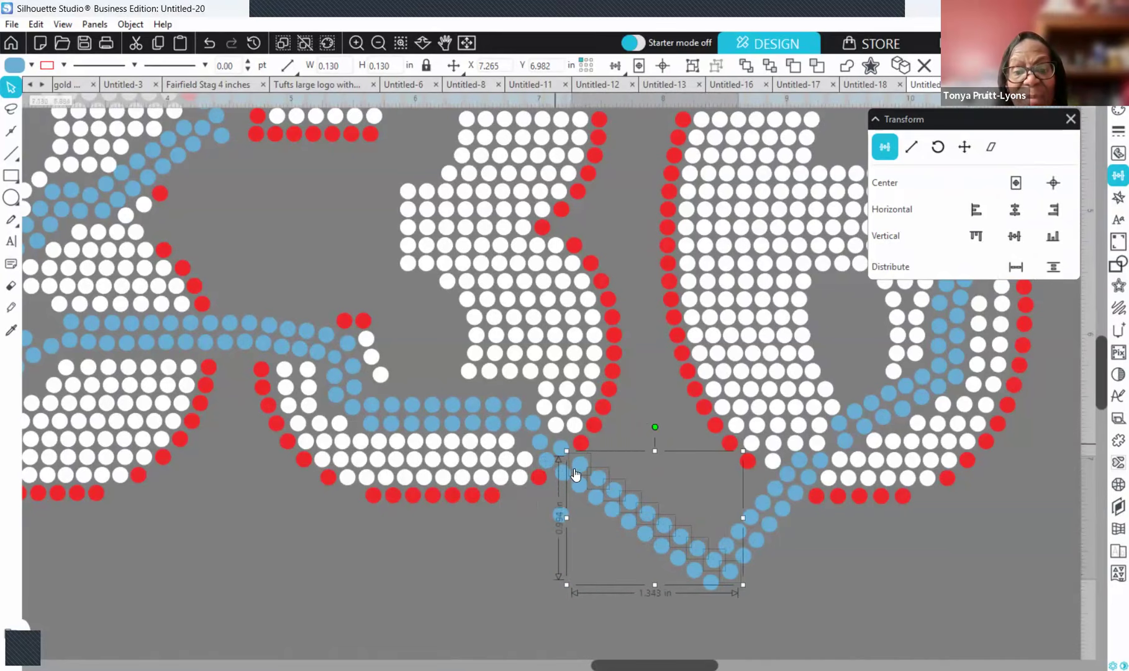
{"action": "left_click", "coordinate": [564, 449], "text": "shift"}
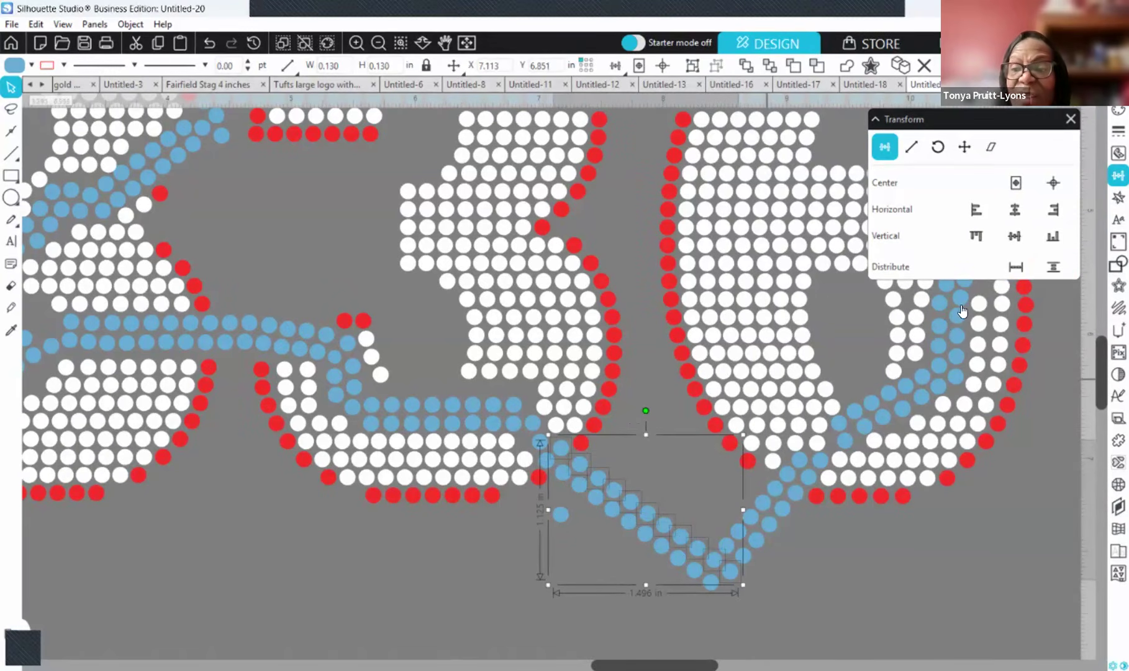
{"action": "left_click", "coordinate": [1051, 265]}
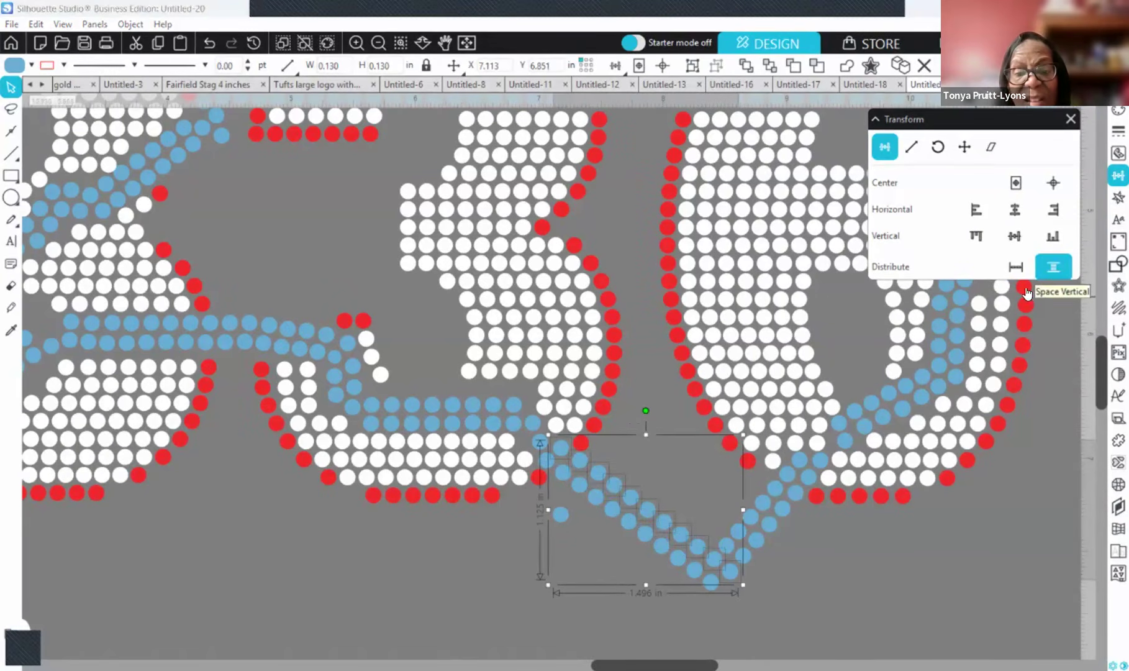
{"action": "left_click", "coordinate": [590, 624]}
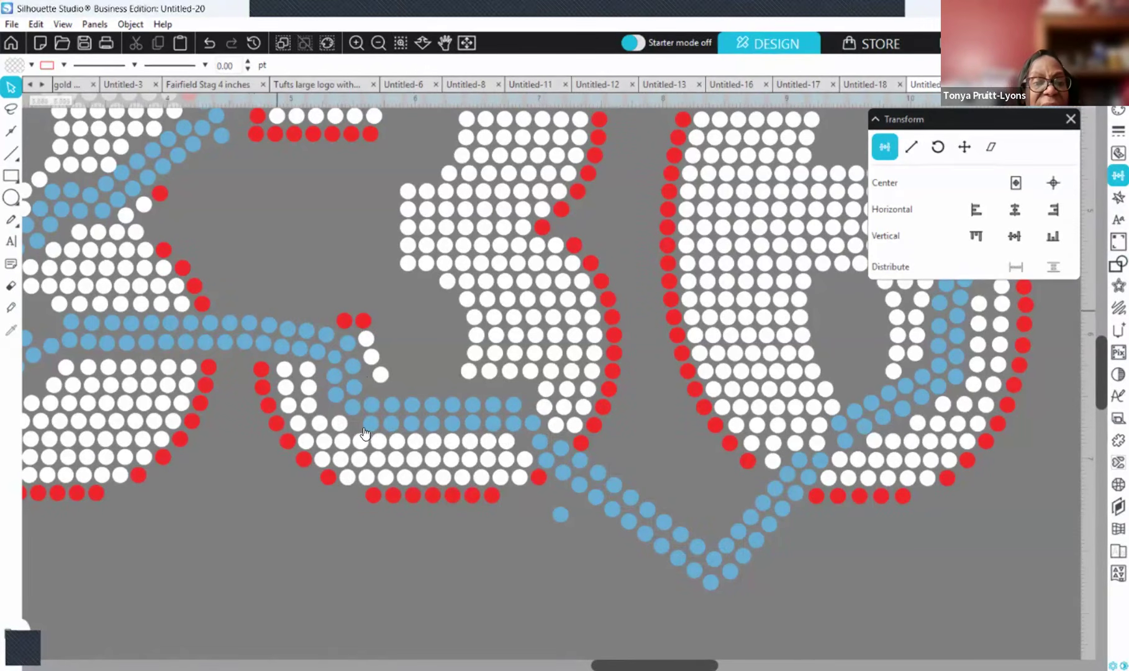
- Move the crowded 0.110 in blue stone from the corner above the horizontal block to about X 5.359 in, Y 8.221 in
{"action": "scroll", "coordinate": [330, 167], "scroll_direction": "left", "scroll_amount": 5}
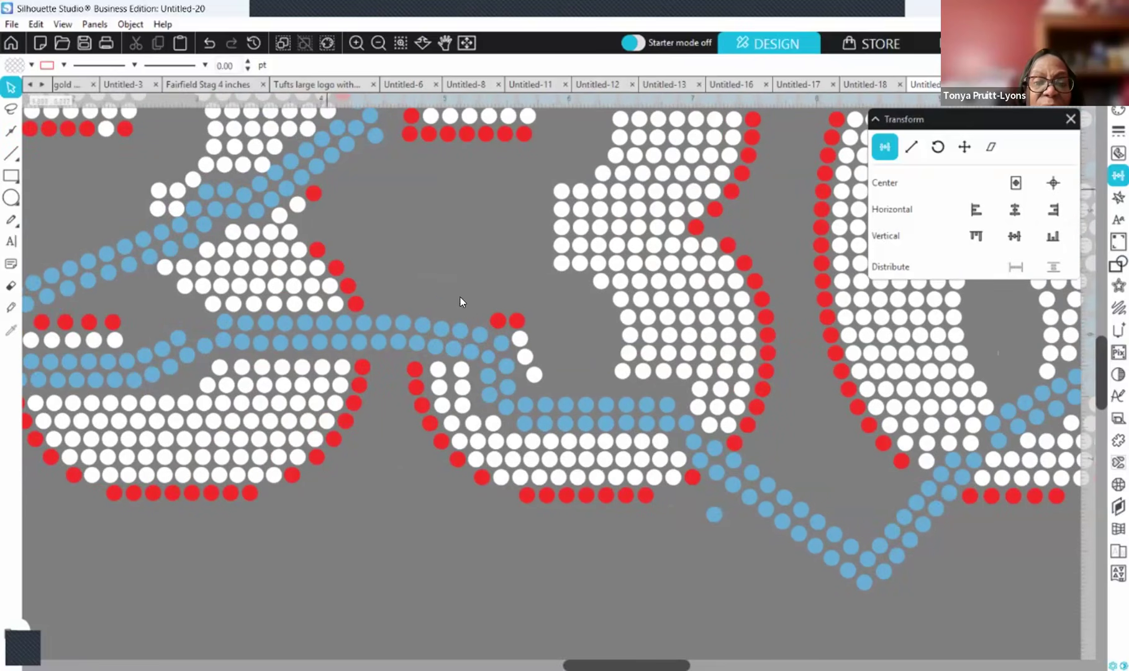
{"action": "left_click", "coordinate": [488, 357]}
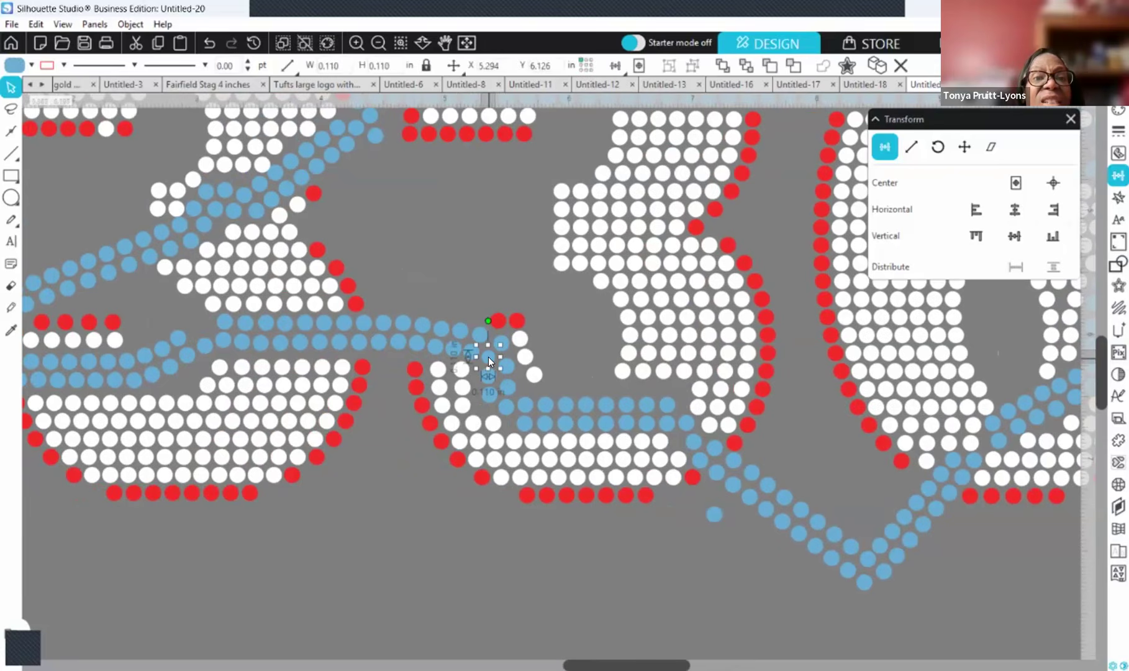
{"action": "left_click_drag", "start_coordinate": [449, 361], "coordinate": [438, 346]}
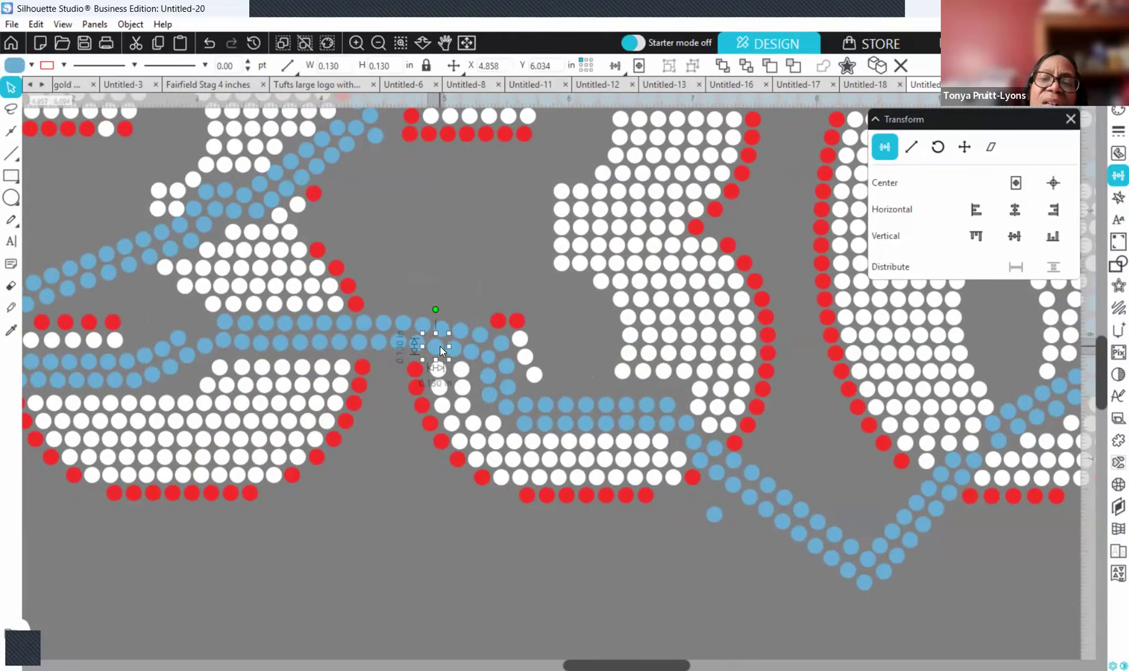
{"action": "mouse_move", "coordinate": [441, 351]}
{"action": "left_mouse_down"}
{"action": "mouse_move", "coordinate": [495, 365]}
{"action": "mouse_move", "coordinate": [497, 616]}
{"action": "left_mouse_up"}
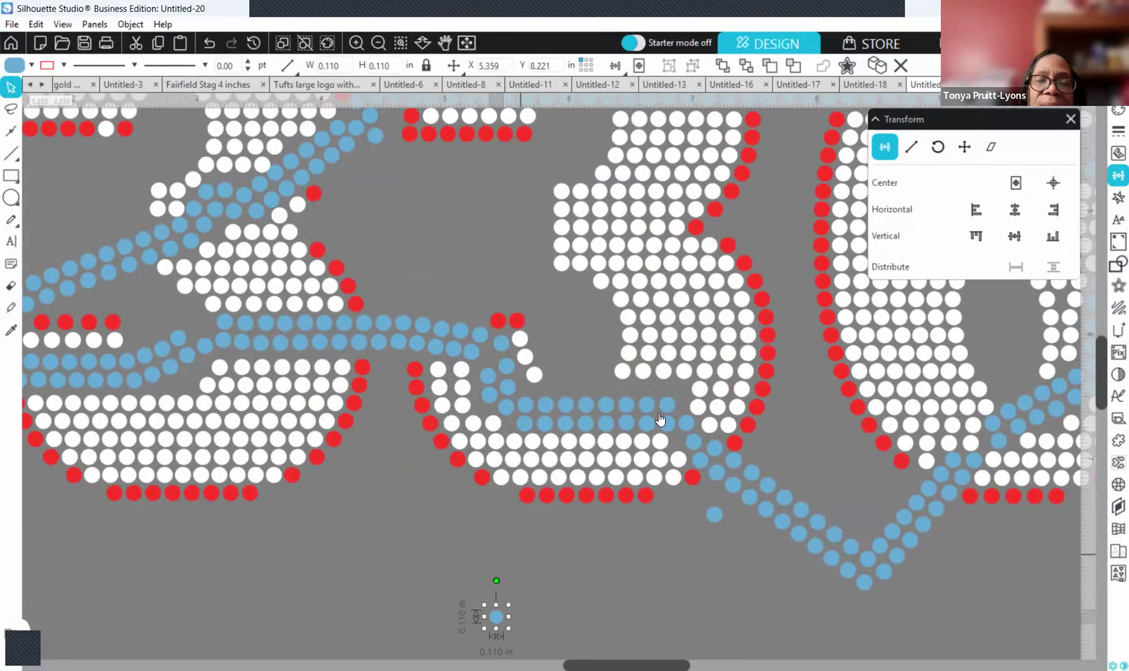
- Move the last stone at the right end of the upper blue band's lower row to about X 2.516 in, Y 5.801 in
{"action": "left_click", "coordinate": [483, 352]}
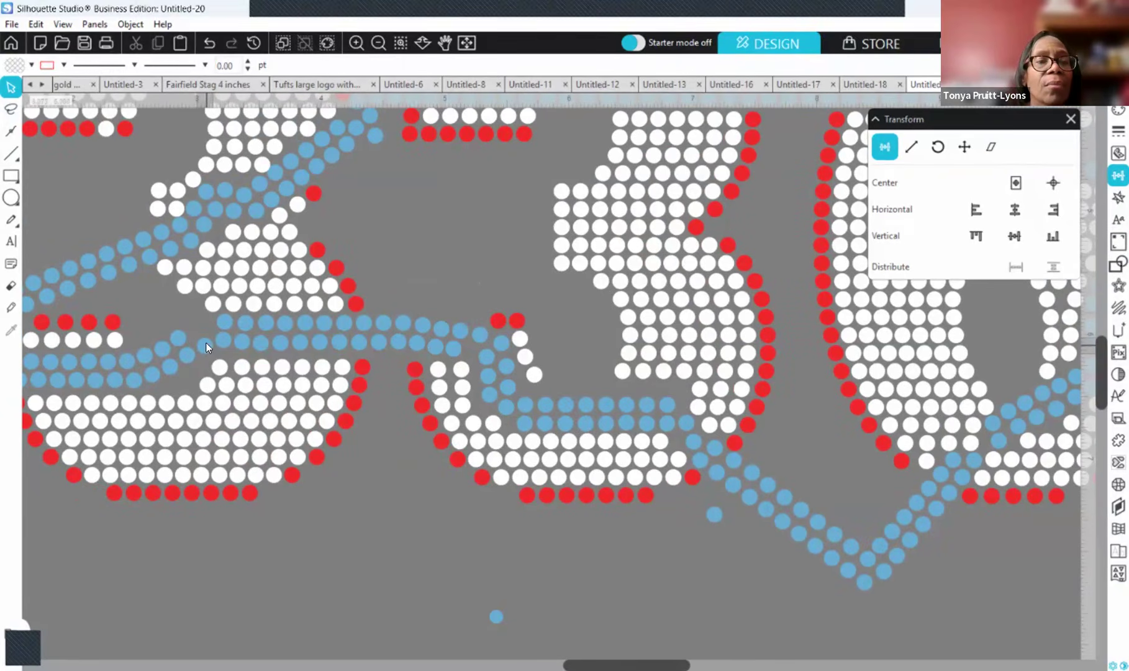
{"action": "left_click_drag", "start_coordinate": [206, 343], "coordinate": [198, 318]}
{"action": "key", "text": "ctrl+z"}
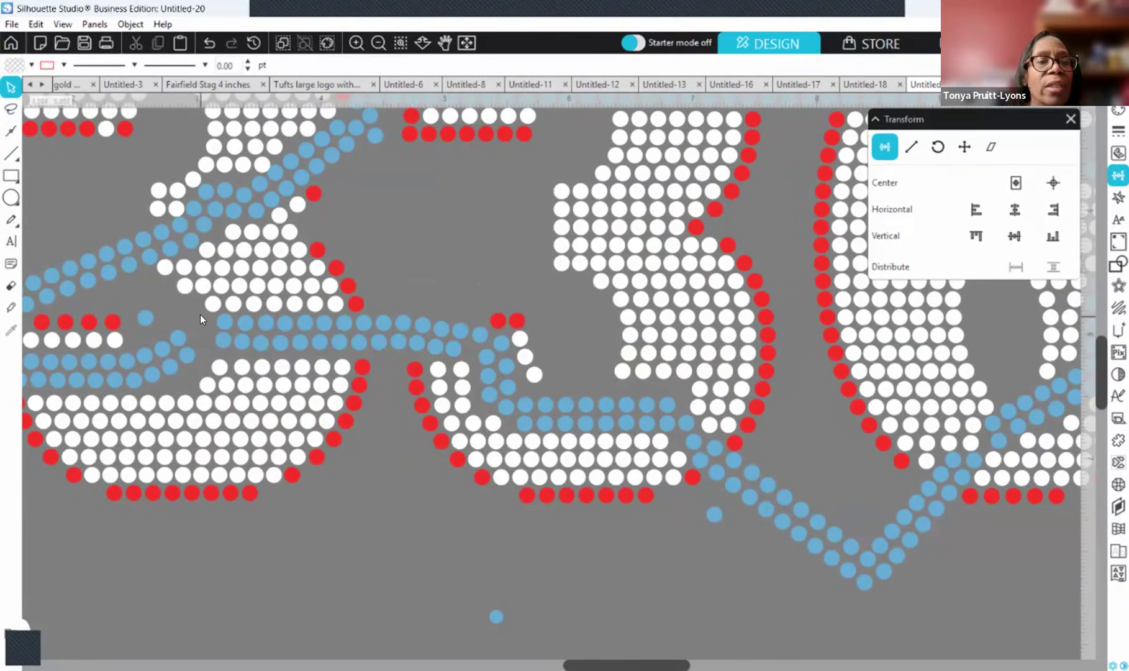
- Select the two-row blue band between the white sections and shift it down to Y 5.868 in
{"action": "left_click_drag", "start_coordinate": [208, 324], "coordinate": [452, 346]}
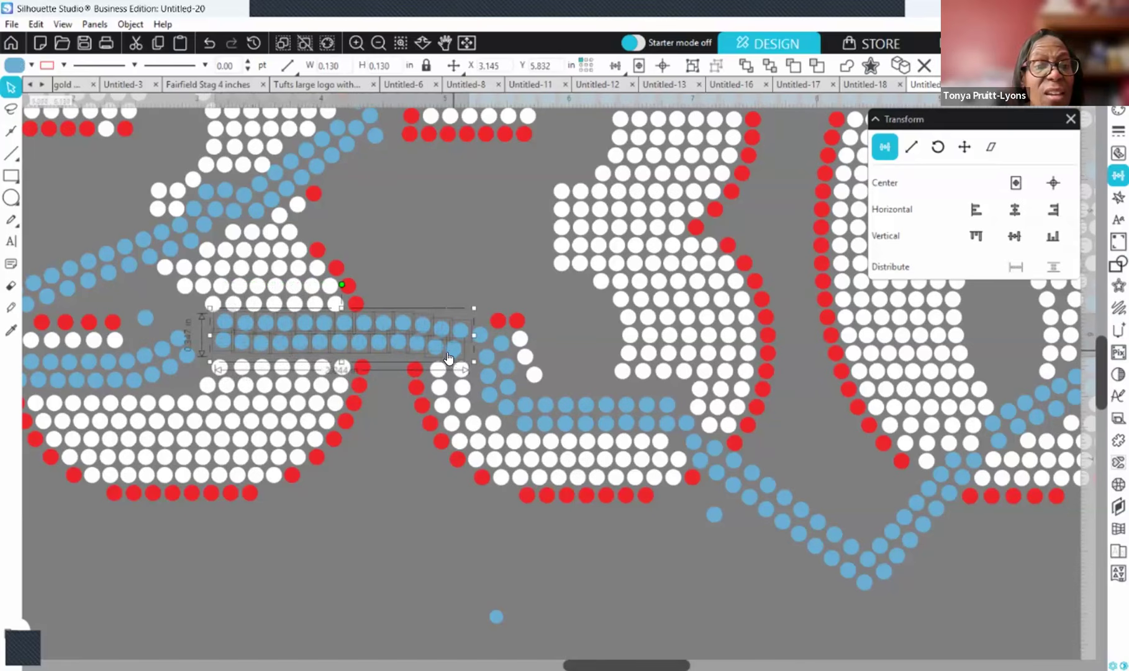
{"action": "key", "text": "Down"}
{"action": "key", "text": "Down"}
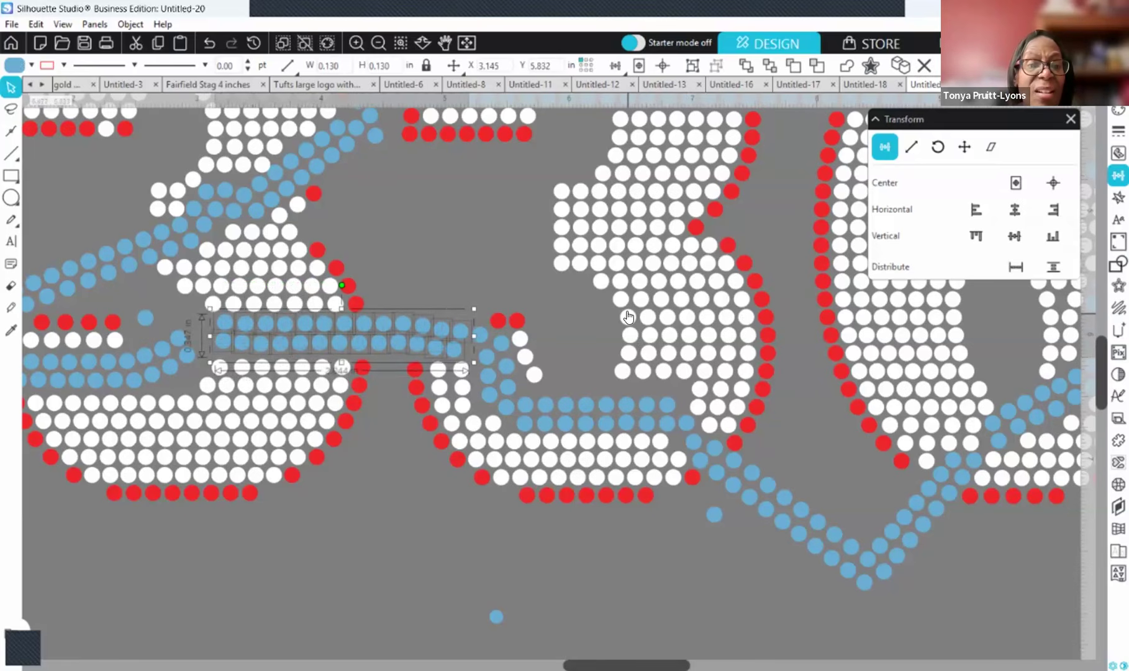
{"action": "key", "text": "Down"}
{"action": "key", "text": "Down"}
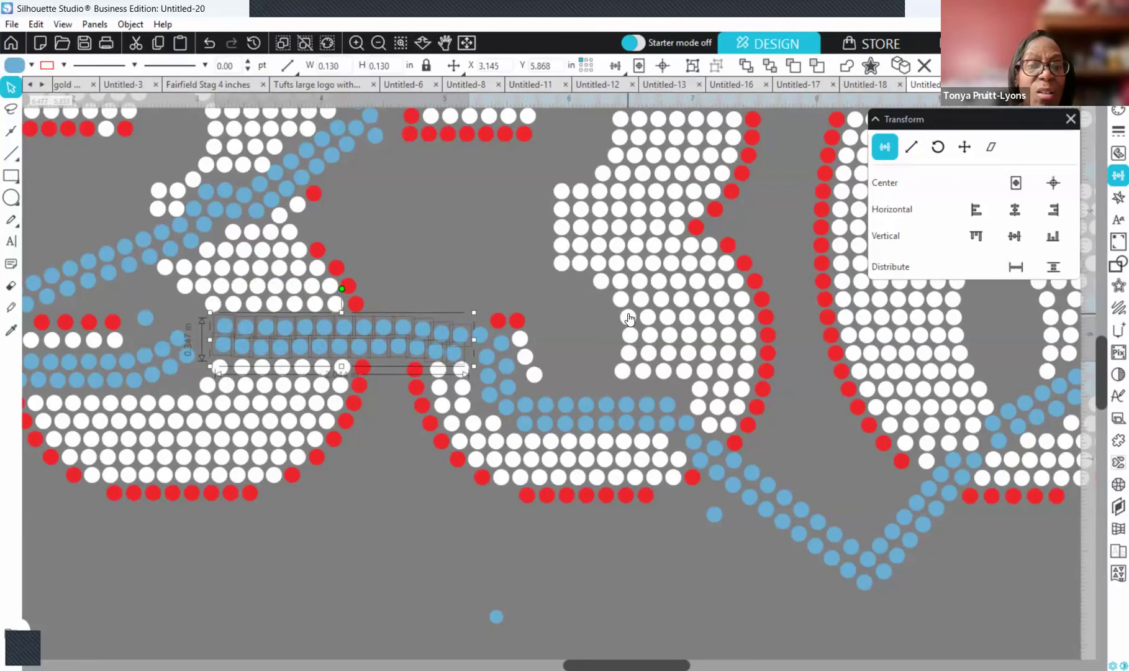
{"action": "left_click", "coordinate": [458, 252]}
- Space the band's upper row evenly in the horizontal direction and place the set-aside stone before its left end at about X 2.925 in, Y 5.896 in
{"action": "left_click", "coordinate": [257, 322]}
{"action": "left_click_drag", "start_coordinate": [369, 327], "coordinate": [483, 336]}
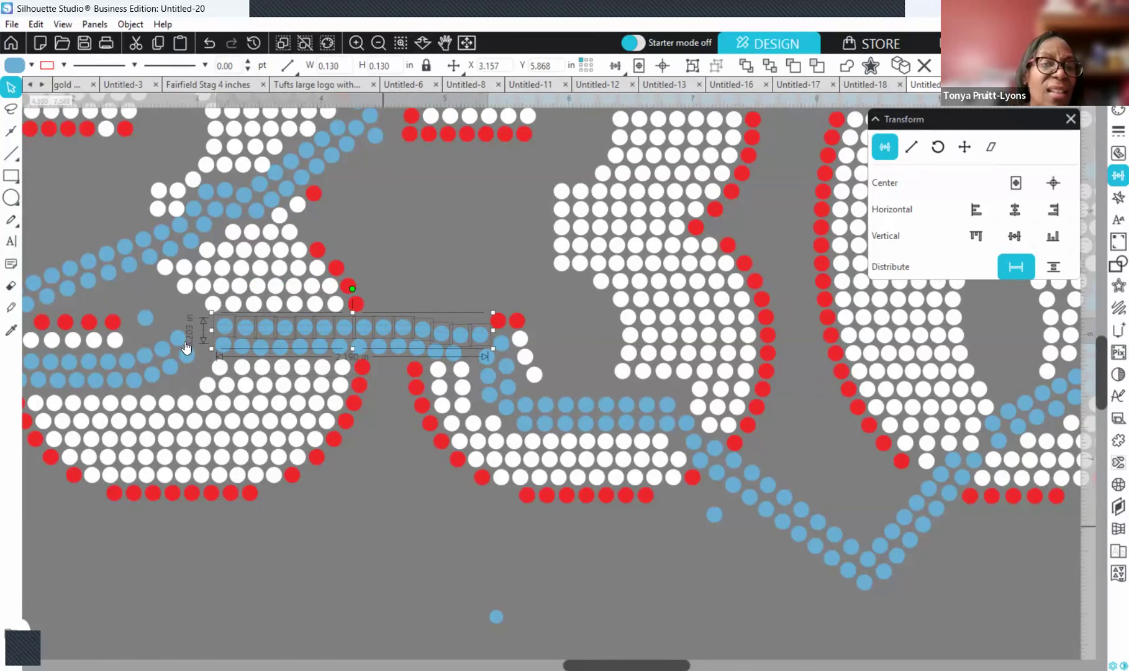
{"action": "left_click", "coordinate": [159, 320]}
{"action": "left_click_drag", "start_coordinate": [138, 322], "coordinate": [194, 334]}
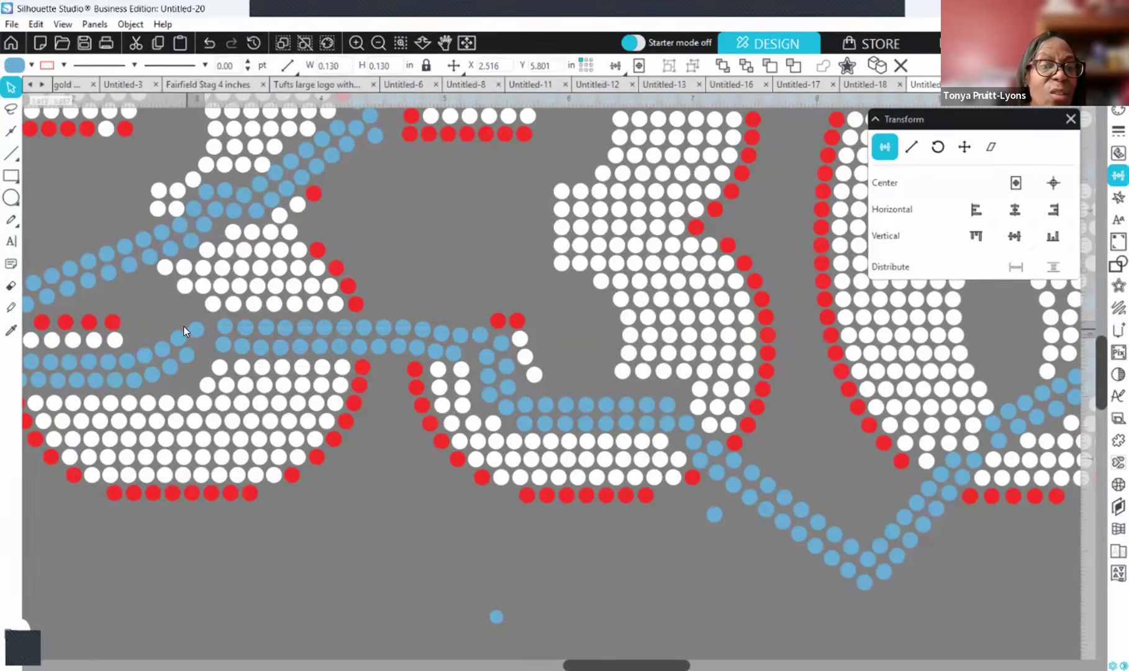
{"action": "left_click", "coordinate": [185, 361]}
{"action": "left_click", "coordinate": [192, 333]}
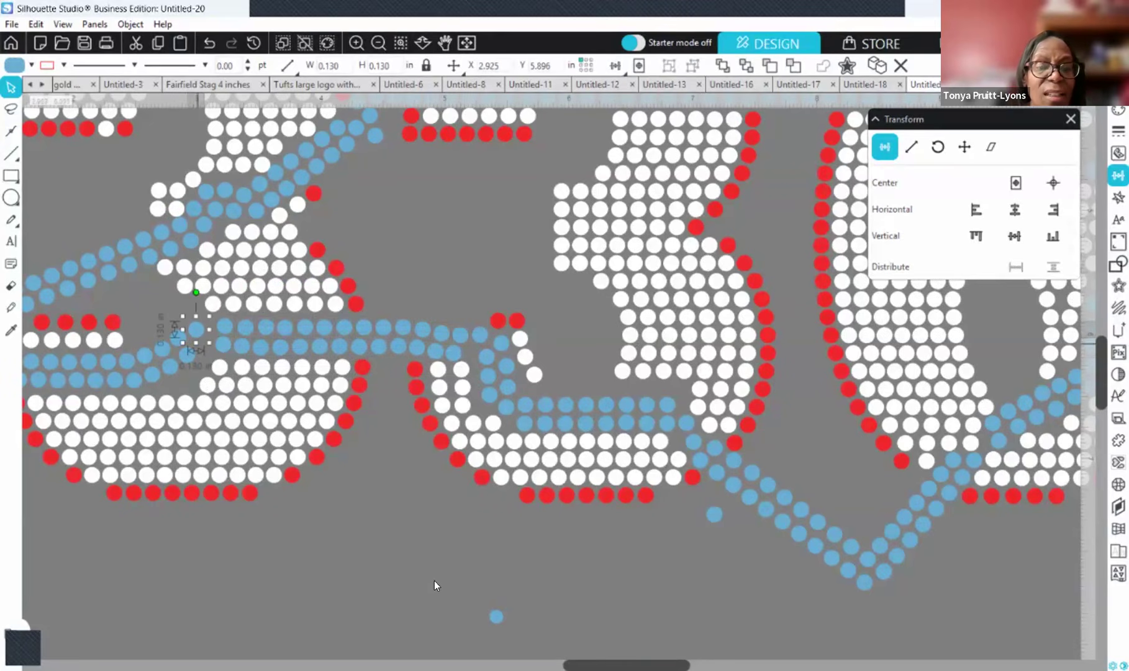
- Try to space the band's upper row horizontally together with the stones before its left end, and undo the distribution
{"action": "left_click_drag", "start_coordinate": [176, 305], "coordinate": [484, 335]}
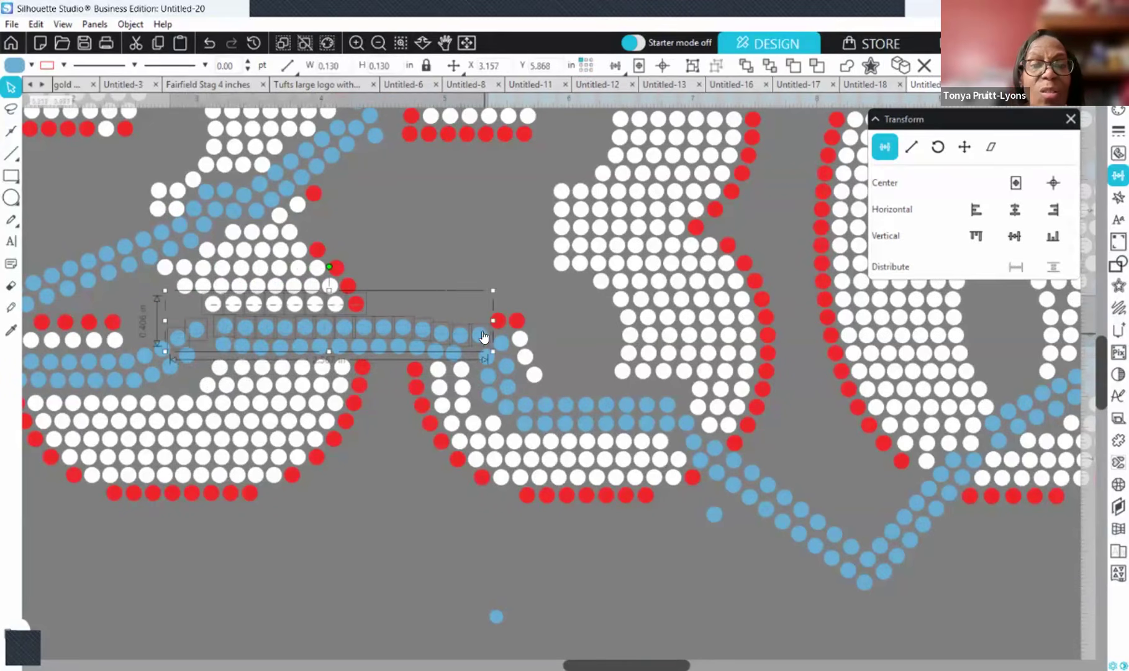
{"action": "left_click", "coordinate": [1019, 265]}
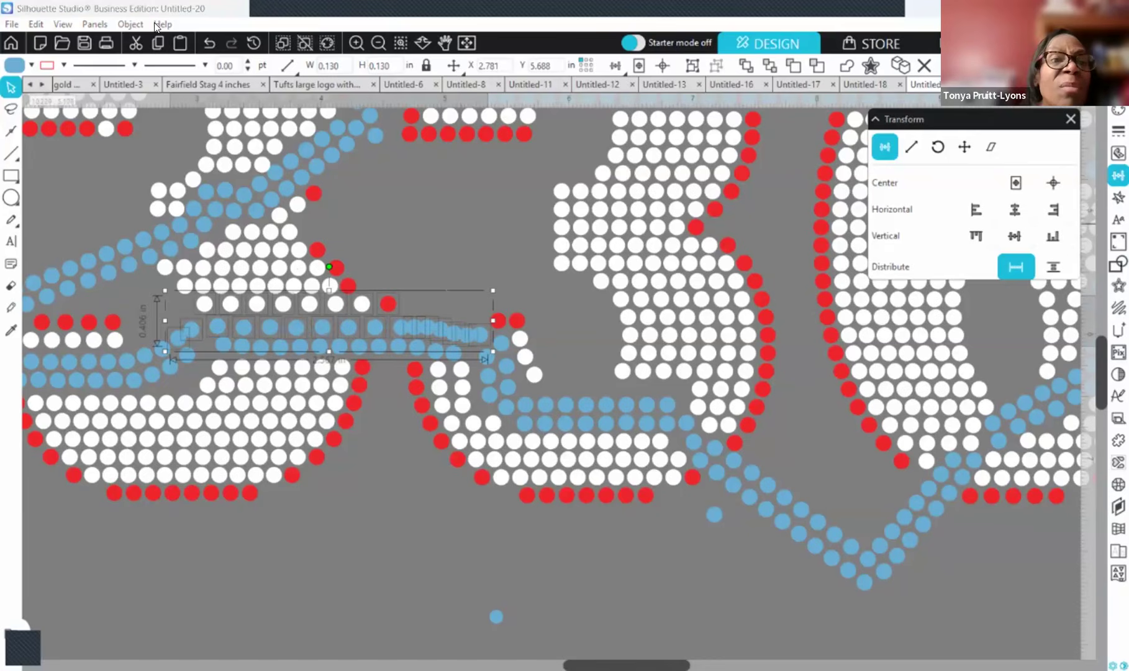
{"action": "left_click", "coordinate": [209, 42]}
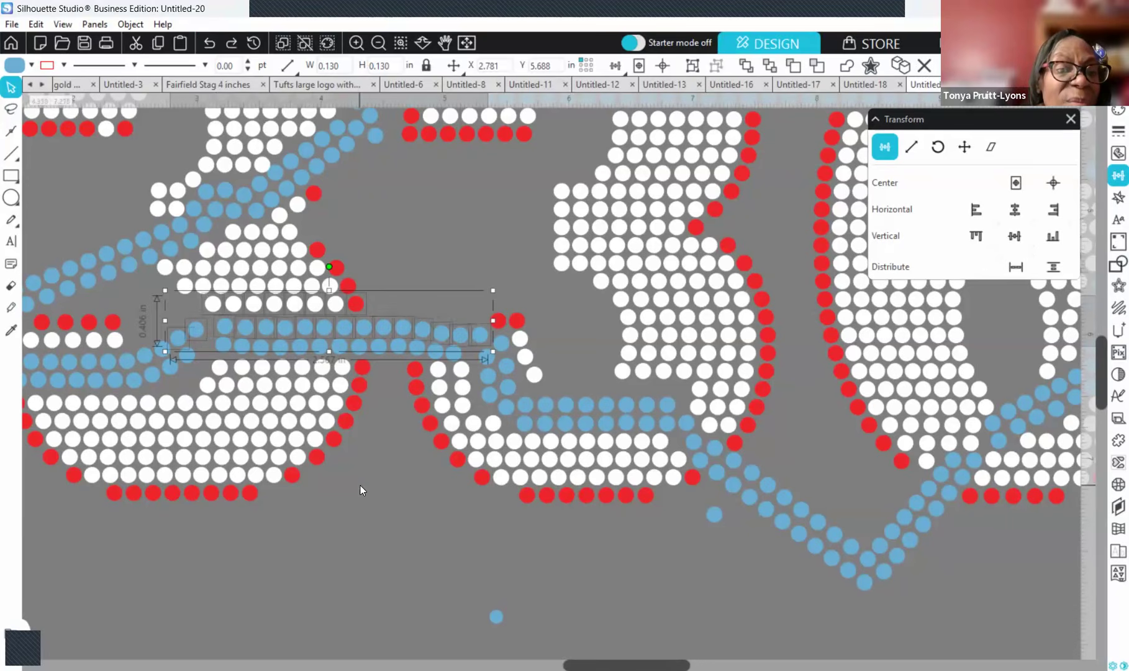
{"action": "left_click", "coordinate": [353, 483]}
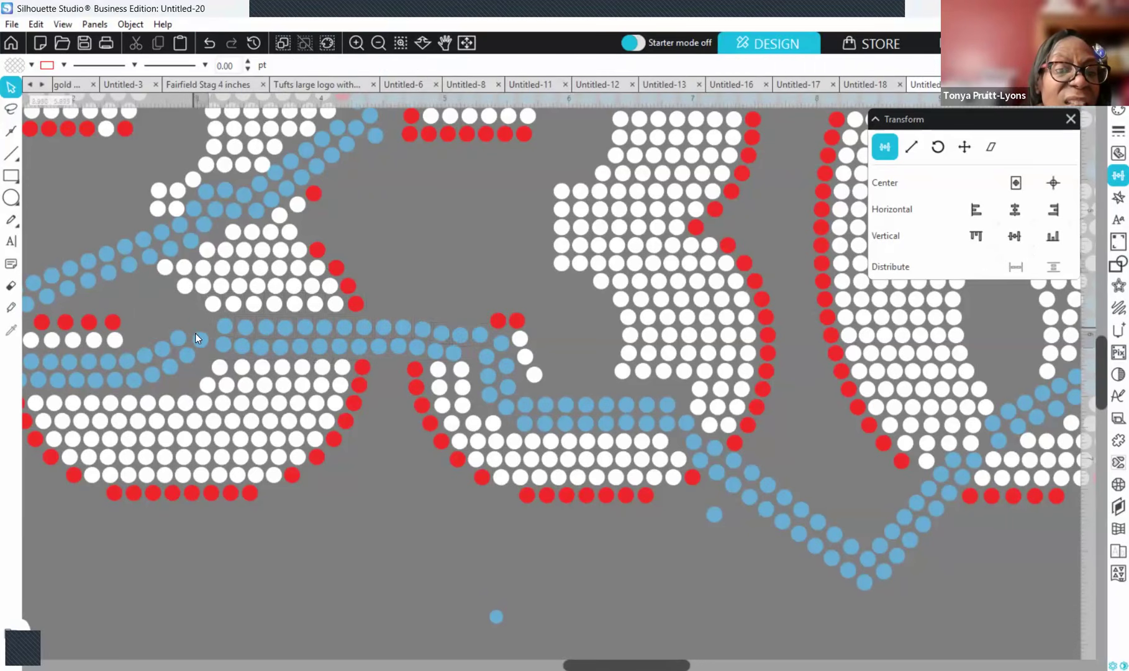
- Nudge the single blue stone before the upper row's left end to about X 2.937 in
{"action": "left_click", "coordinate": [194, 324]}
{"action": "left_click", "coordinate": [183, 310]}
{"action": "left_click", "coordinate": [198, 328]}
- Select only the band's upper row of blue stones, align their vertical centers and shift the row up to Y 5.881 in
{"action": "left_click", "coordinate": [213, 305], "text": "shift"}
{"action": "left_click_drag", "start_coordinate": [276, 331], "coordinate": [486, 340]}
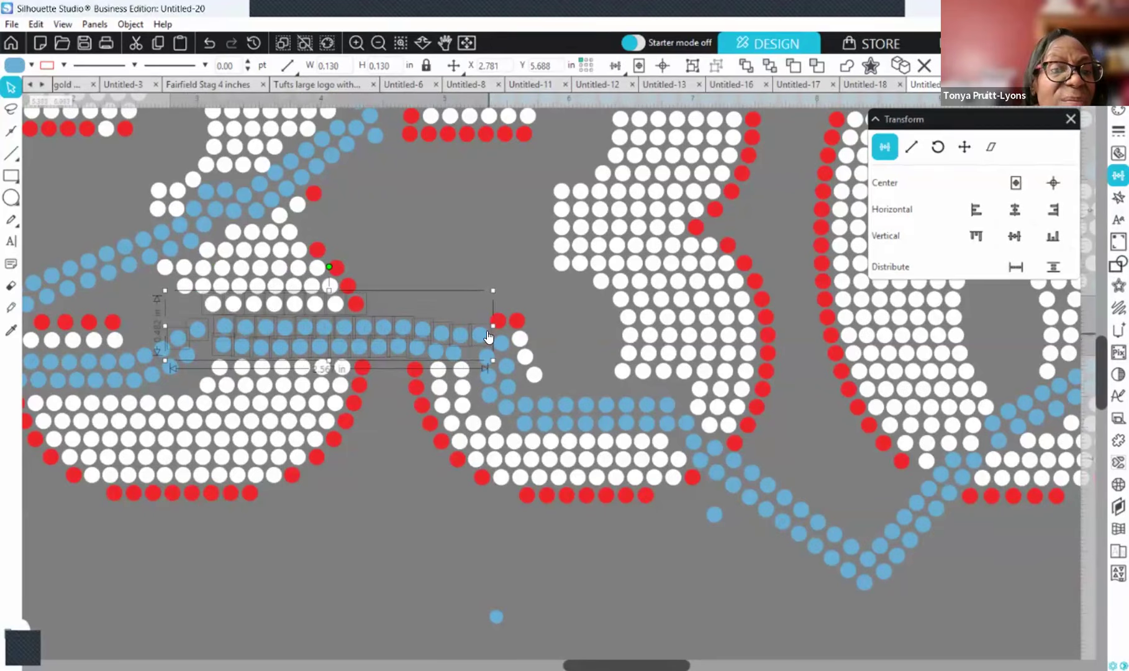
{"action": "left_click", "coordinate": [176, 343], "text": "shift"}
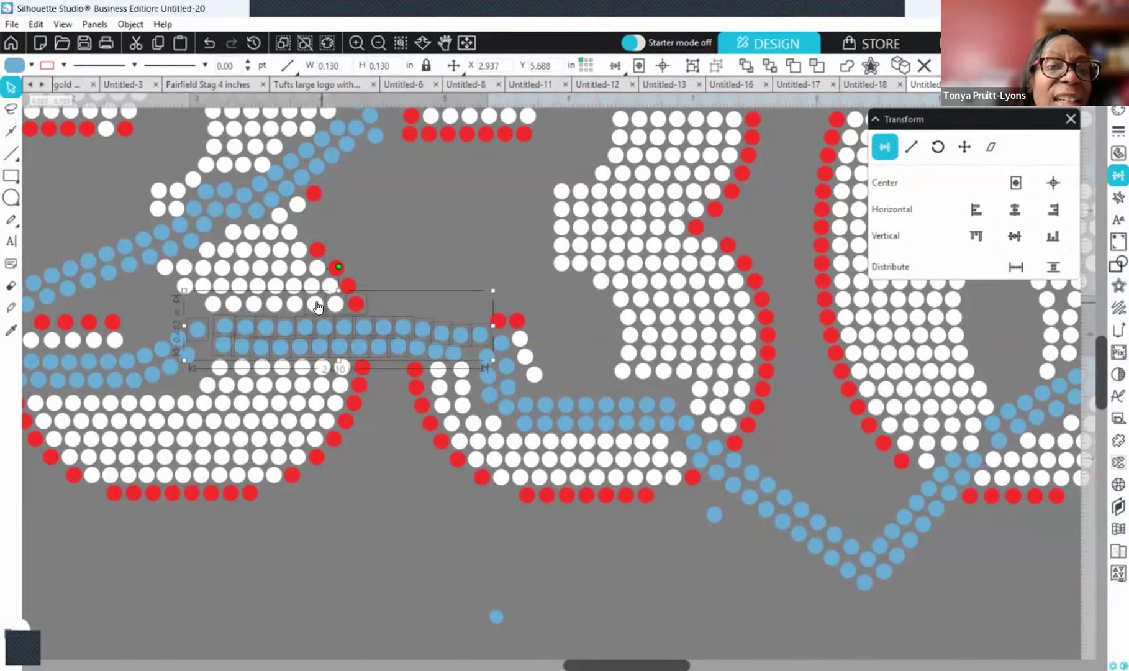
{"action": "left_click", "coordinate": [359, 304], "text": "shift"}
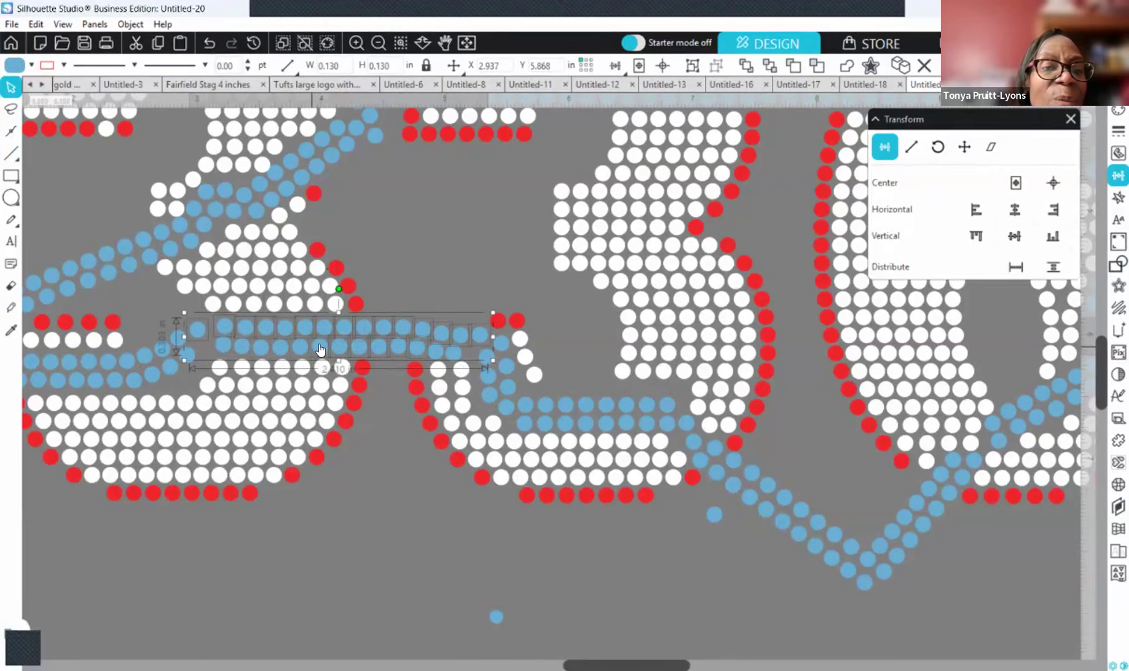
{"action": "left_click", "coordinate": [418, 350], "text": "shift"}
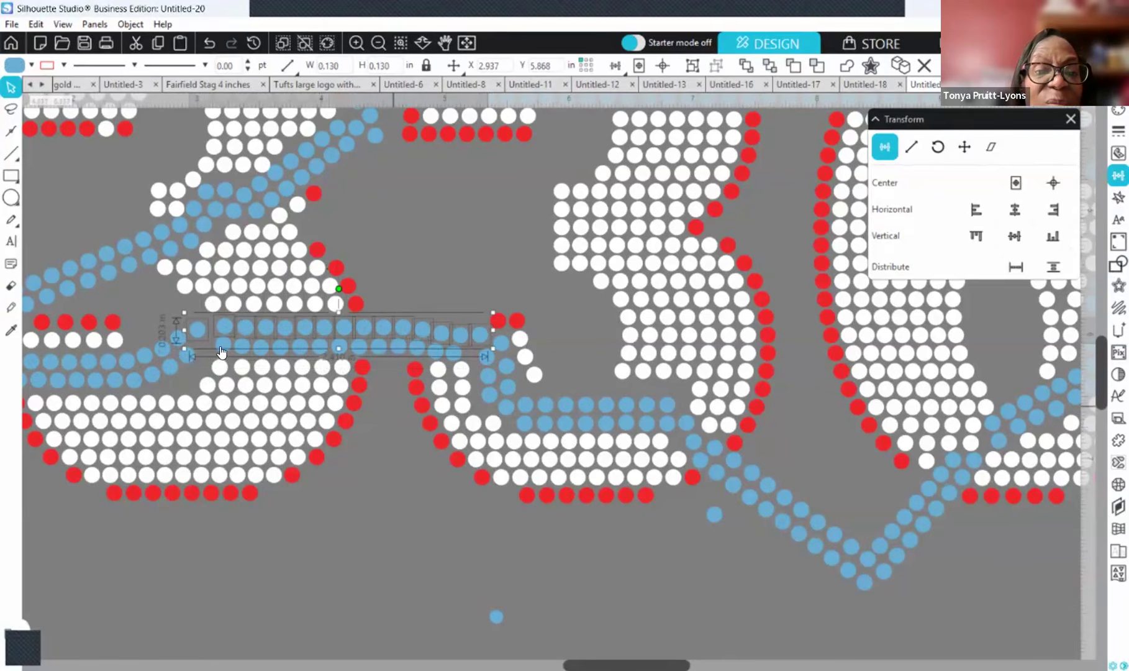
{"action": "left_click", "coordinate": [192, 336], "text": "shift"}
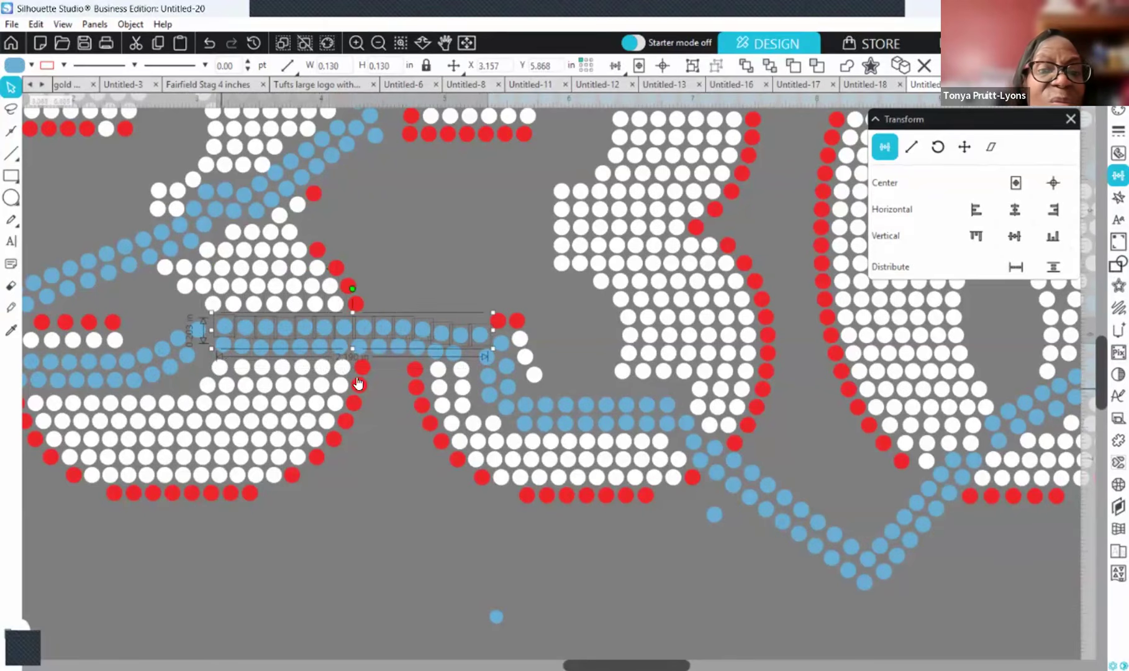
{"action": "left_click", "coordinate": [1013, 235]}
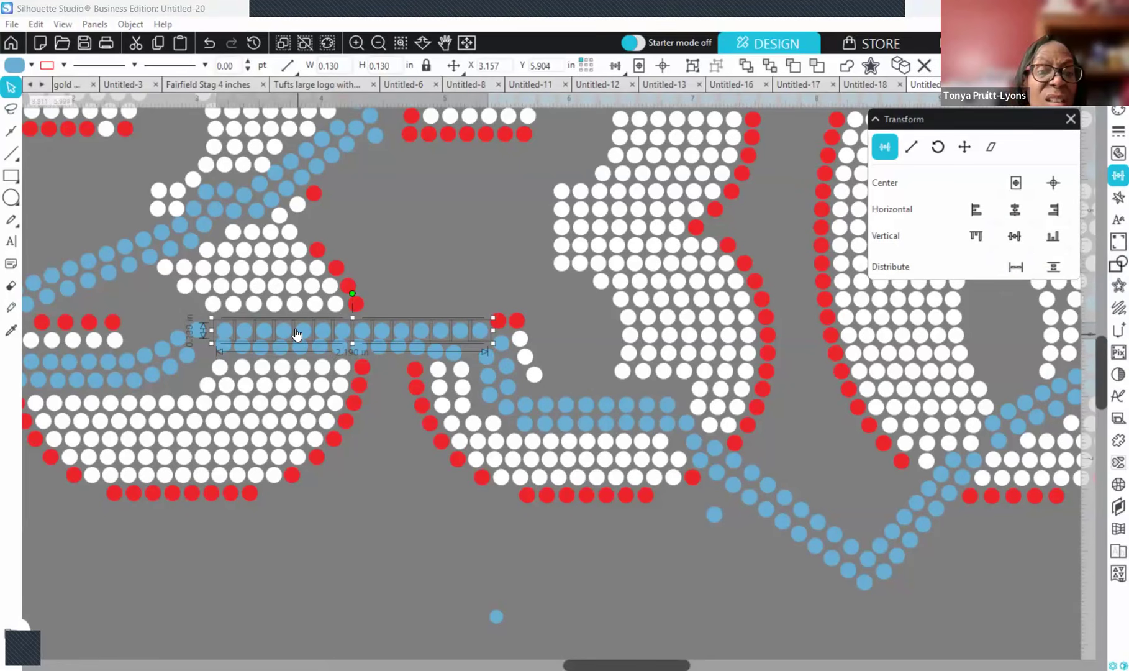
{"action": "key", "text": "Up"}
{"action": "key", "text": "Up"}
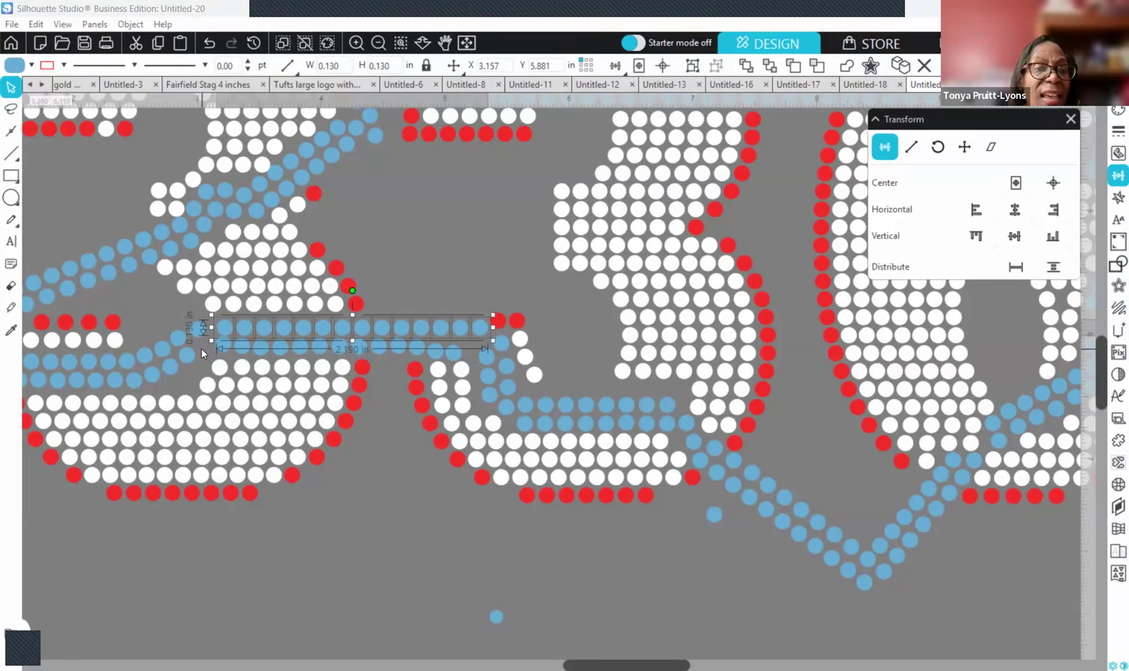
{"action": "left_click", "coordinate": [473, 605]}
- Move the spare small stone to about X 6.505 in, Y 8.019 in, and fill the gap at the lower row's left end with the other loose stone
{"action": "left_click_drag", "start_coordinate": [500, 619], "coordinate": [643, 591]}
{"action": "left_click_drag", "start_coordinate": [718, 514], "coordinate": [207, 342]}
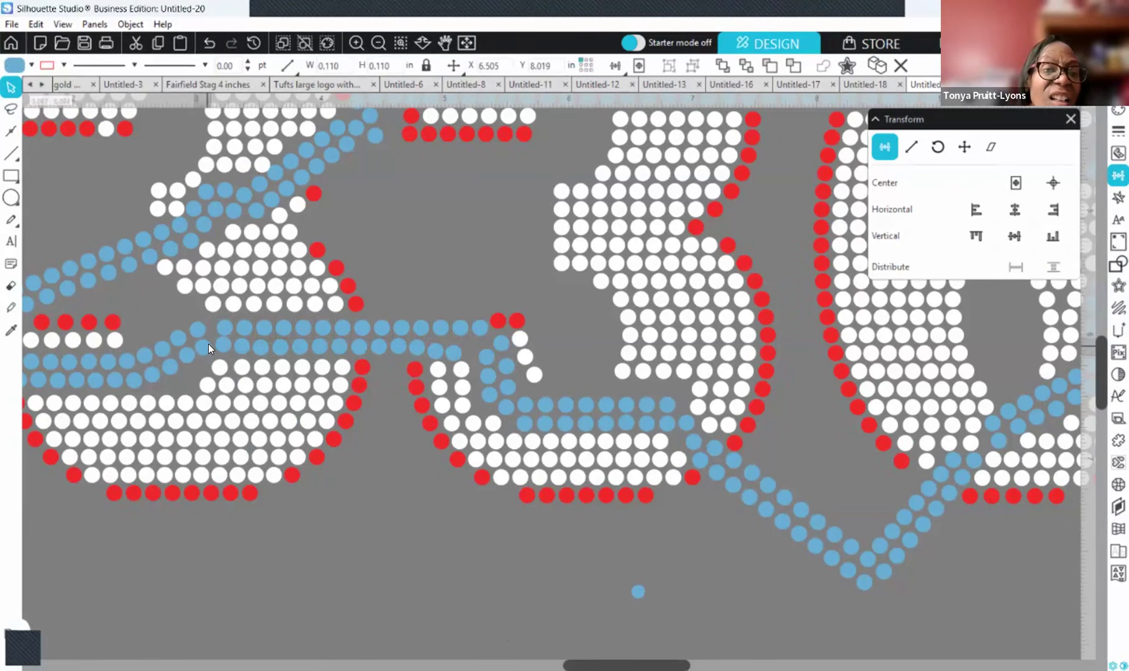
{"action": "left_click", "coordinate": [201, 364]}
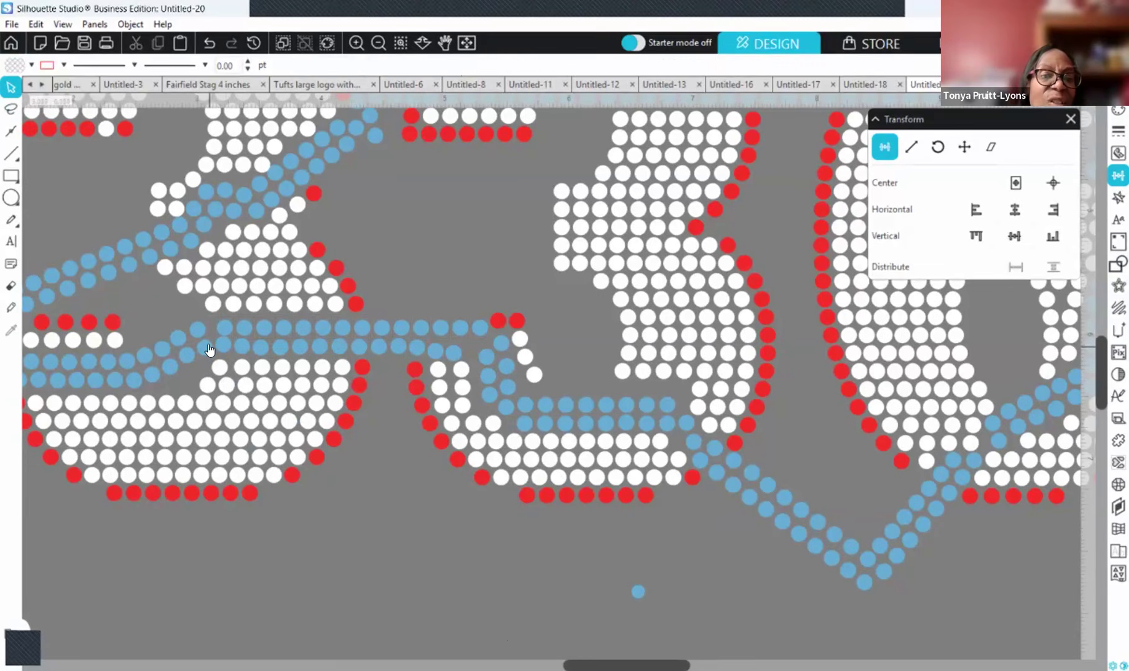
- Select all the blue stones in the band's lower row, including the newly placed one, and space them evenly in the horizontal direction
{"action": "left_click", "coordinate": [207, 353]}
{"action": "left_click_drag", "start_coordinate": [207, 348], "coordinate": [245, 344]}
{"action": "left_click", "coordinate": [259, 352], "text": "shift"}
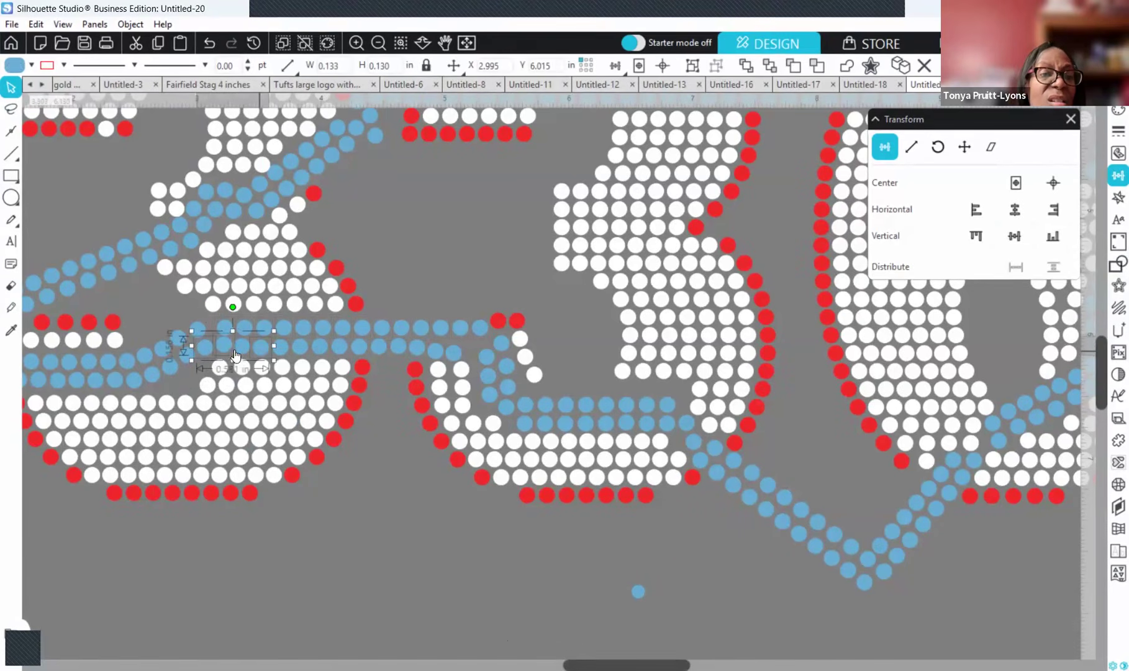
{"action": "left_click", "coordinate": [280, 349], "text": "shift"}
{"action": "left_click", "coordinate": [301, 349], "text": "shift"}
{"action": "left_click", "coordinate": [319, 349], "text": "shift"}
{"action": "left_click", "coordinate": [342, 350], "text": "shift"}
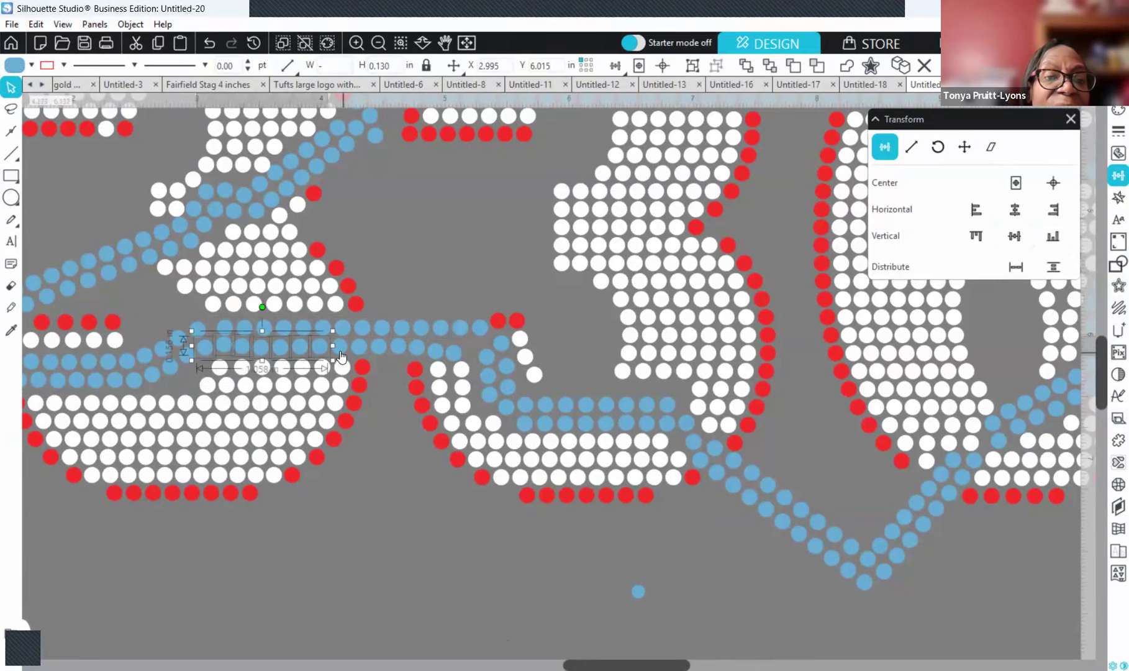
{"action": "left_click", "coordinate": [362, 350], "text": "shift"}
{"action": "left_click", "coordinate": [382, 350], "text": "shift"}
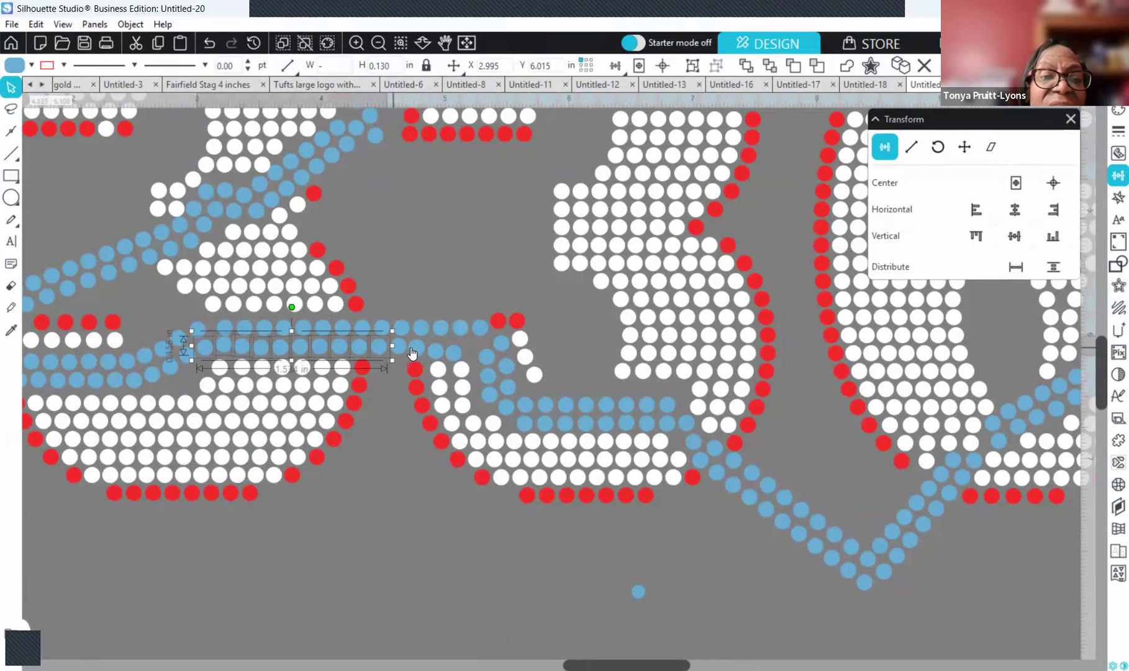
{"action": "left_click", "coordinate": [402, 349], "text": "shift"}
{"action": "left_click", "coordinate": [437, 354], "text": "shift"}
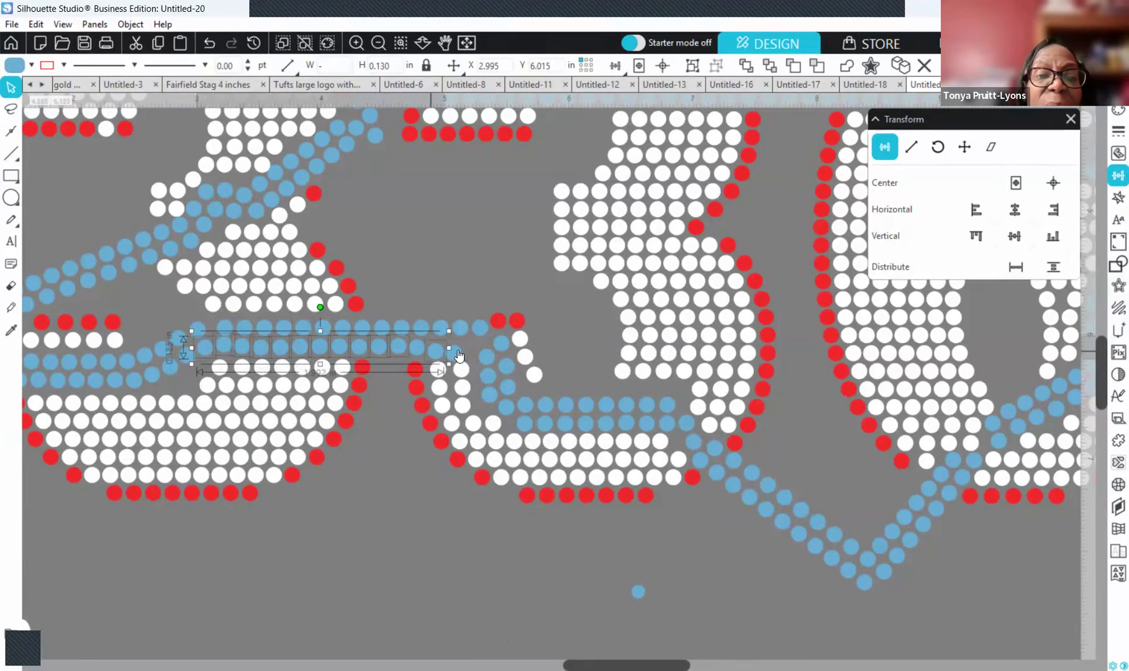
{"action": "left_click", "coordinate": [458, 355], "text": "shift"}
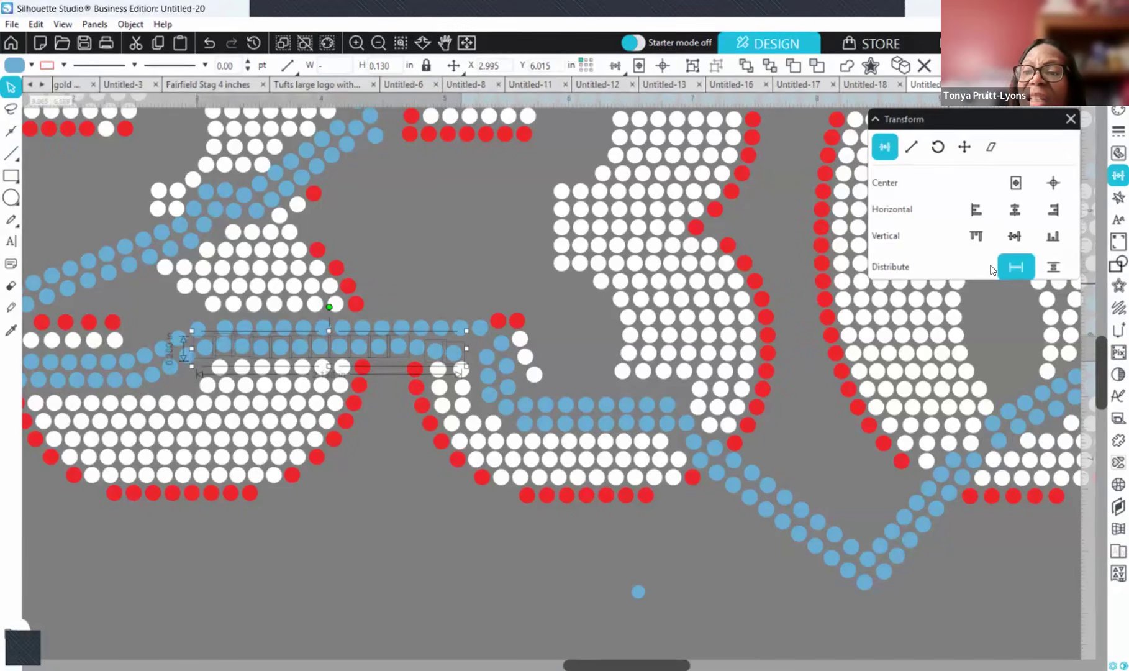
- Space the selected lower row of blue stones evenly in the horizontal direction, align their vertical centers, and clear the selection
{"action": "left_click", "coordinate": [1016, 267]}
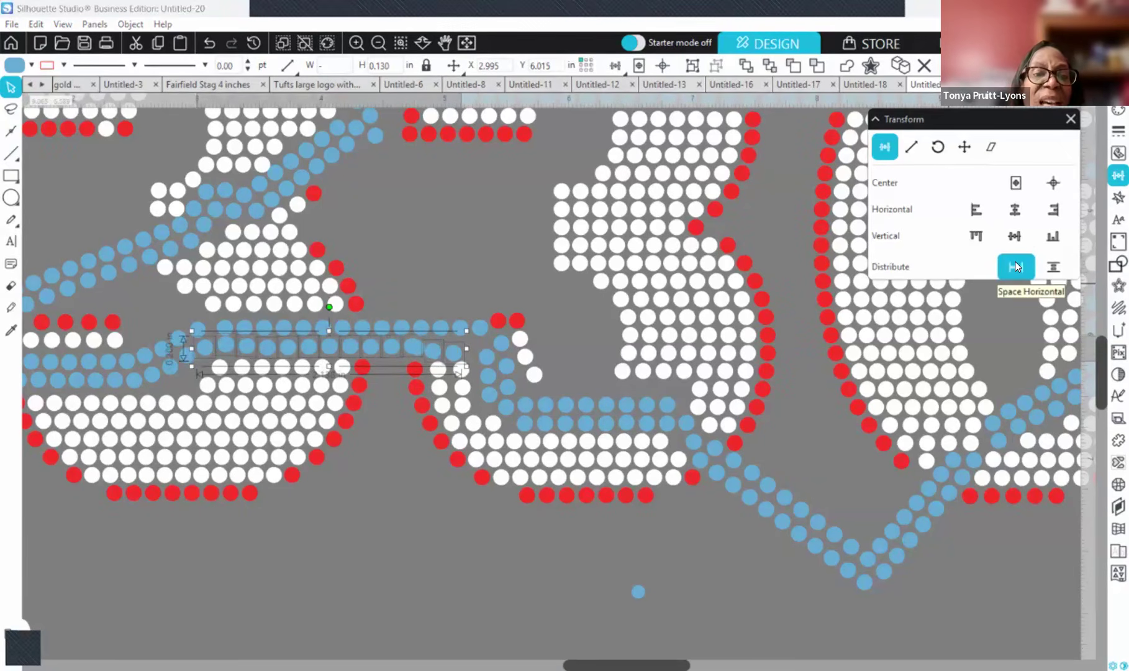
{"action": "left_click", "coordinate": [208, 48]}
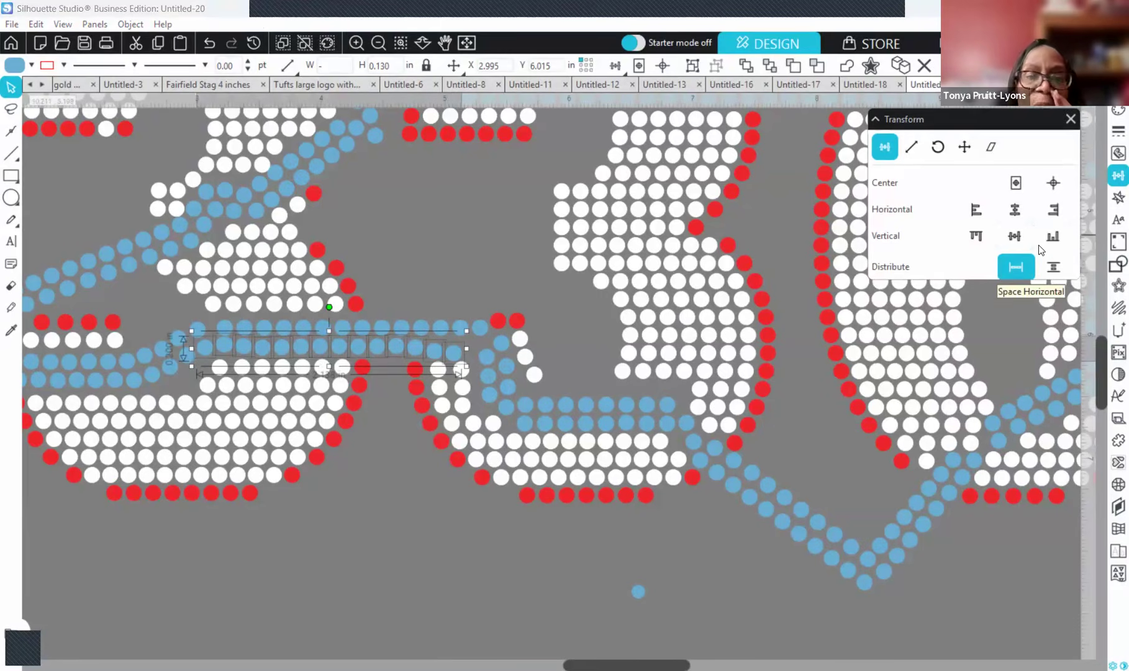
{"action": "left_click", "coordinate": [1017, 233]}
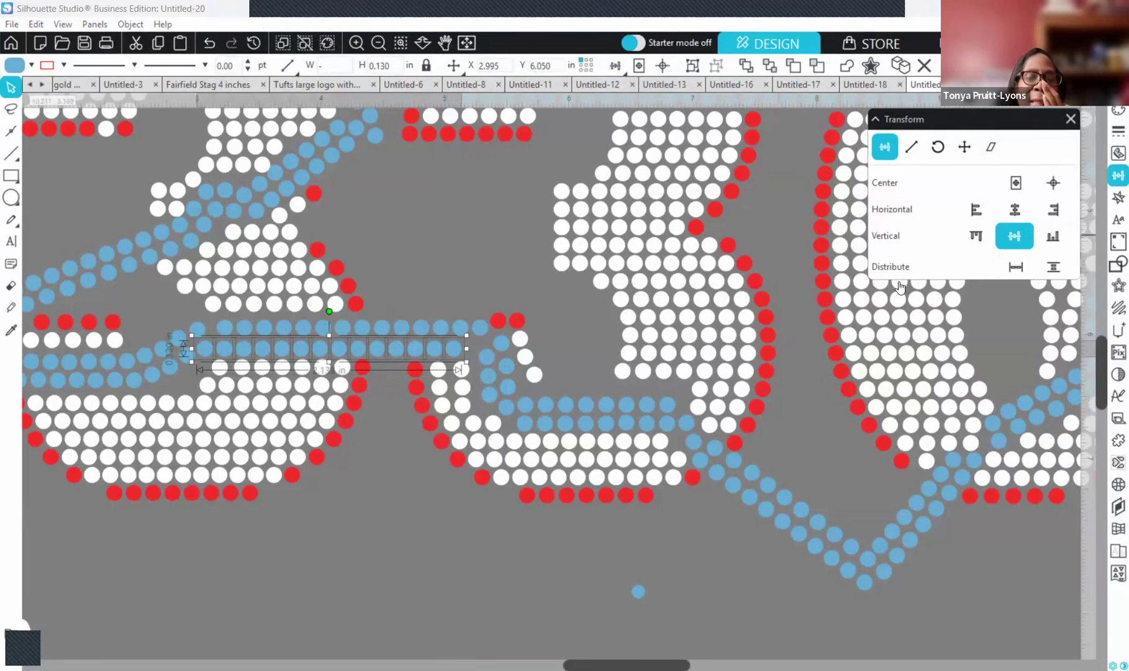
{"action": "left_click", "coordinate": [677, 596]}
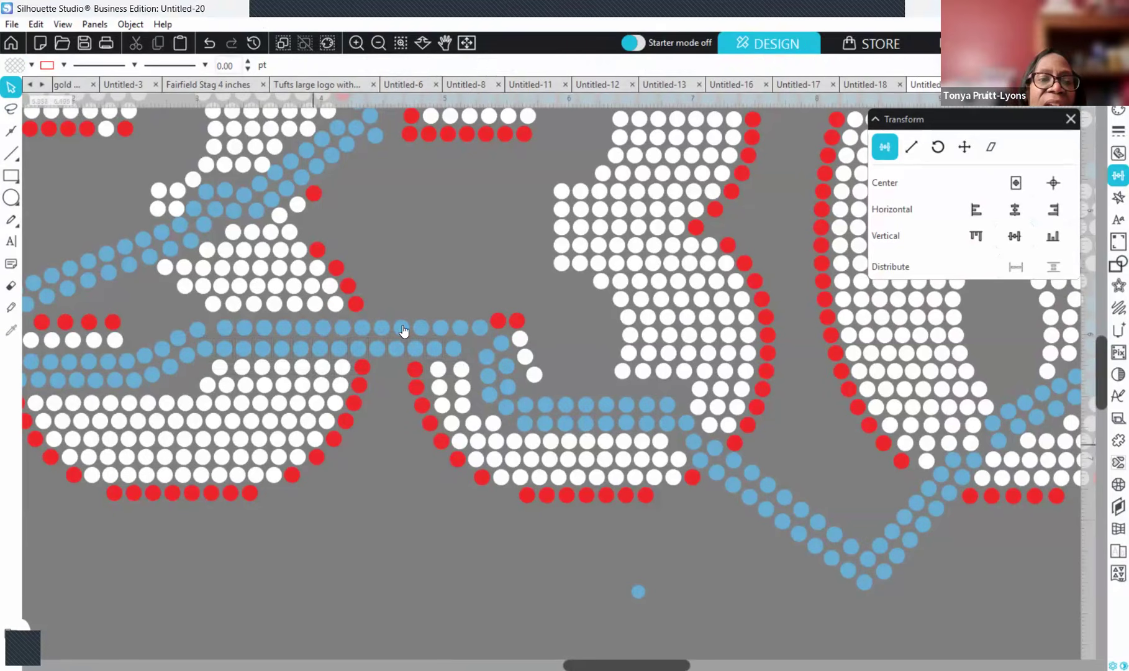
- Reposition the blue stones where the horizontal band turns down at its right end so both rows continue evenly around the corner
{"action": "right_click", "coordinate": [456, 351]}
{"action": "left_click", "coordinate": [524, 408]}
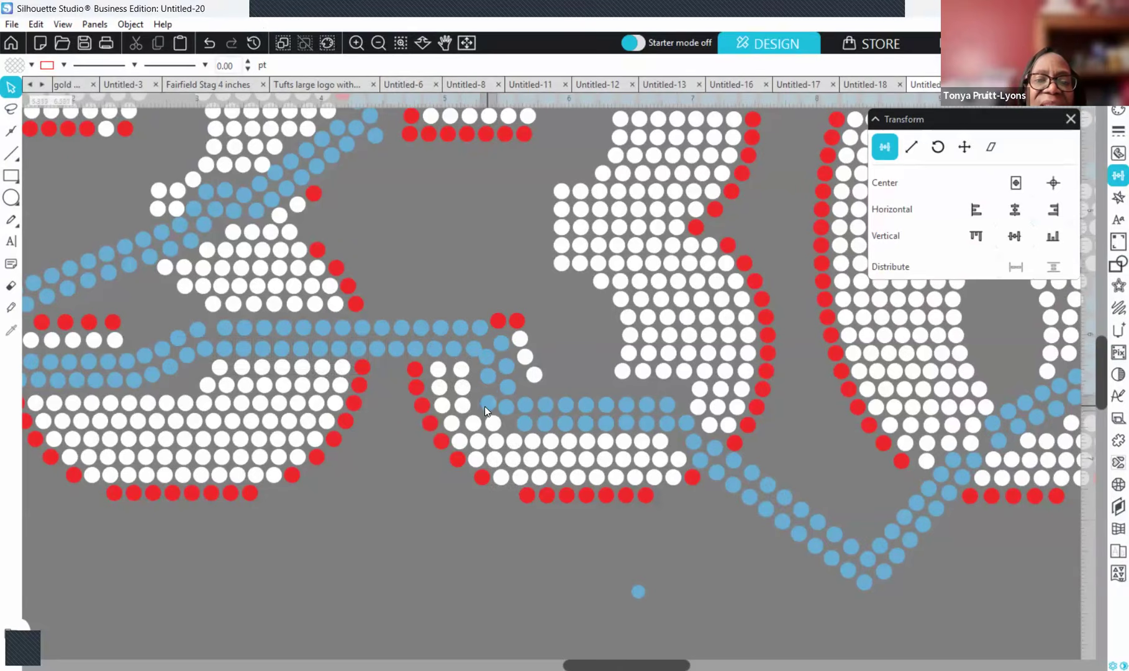
{"action": "left_click", "coordinate": [486, 403]}
{"action": "left_click_drag", "start_coordinate": [486, 403], "coordinate": [482, 369]}
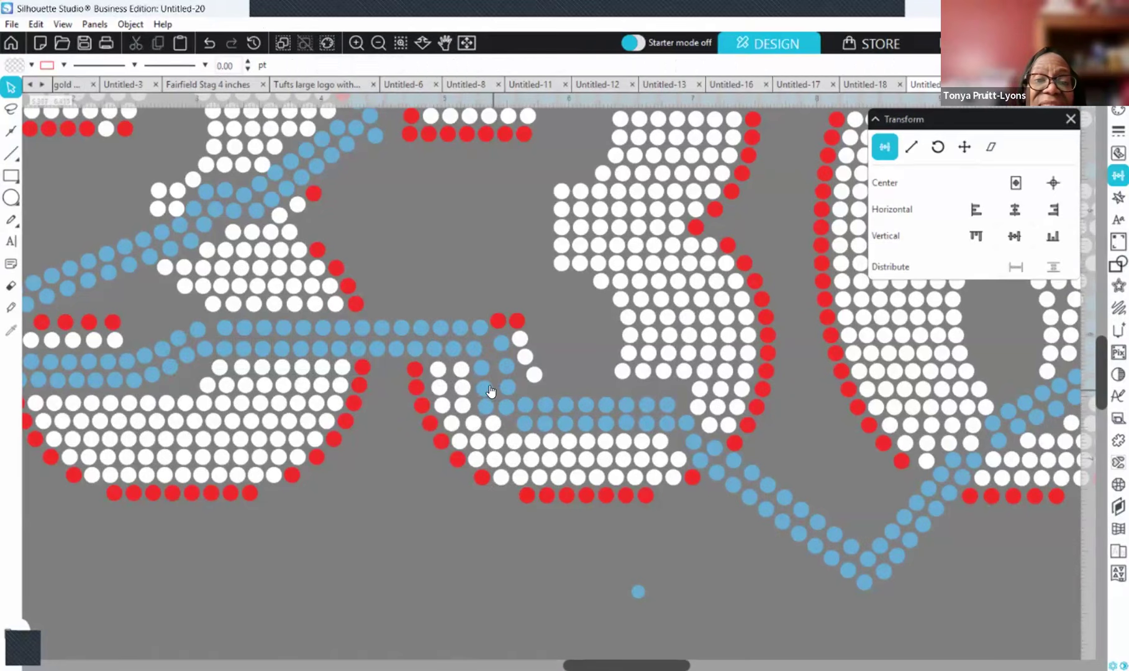
{"action": "left_click", "coordinate": [489, 386]}
{"action": "left_click_drag", "start_coordinate": [509, 386], "coordinate": [493, 346]}
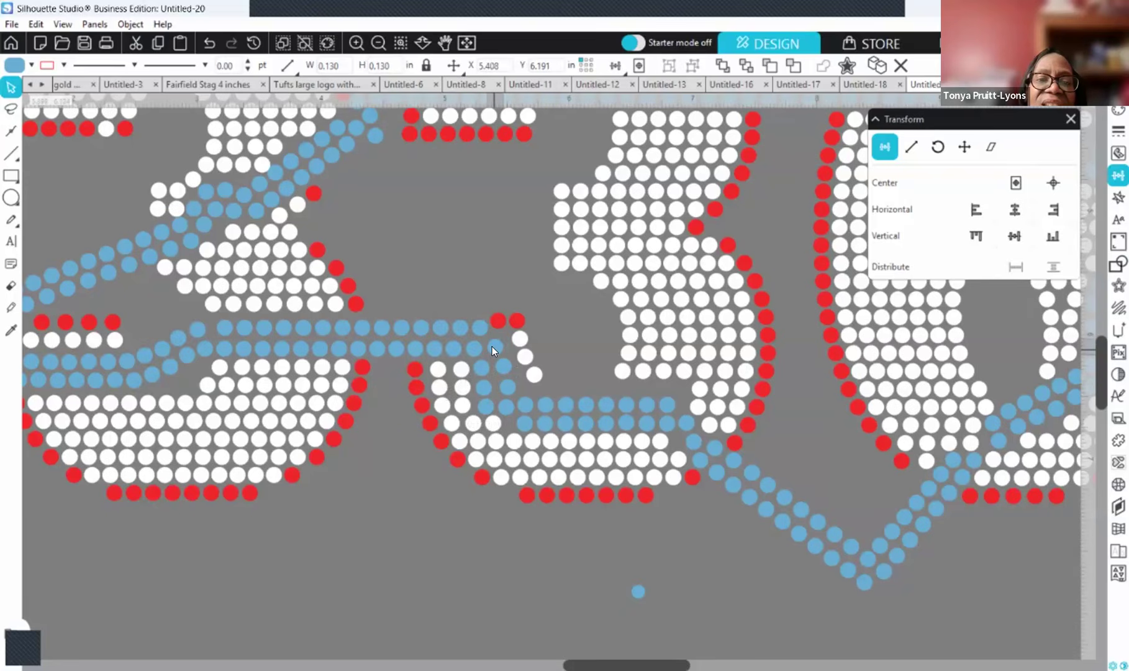
{"action": "left_click", "coordinate": [504, 344]}
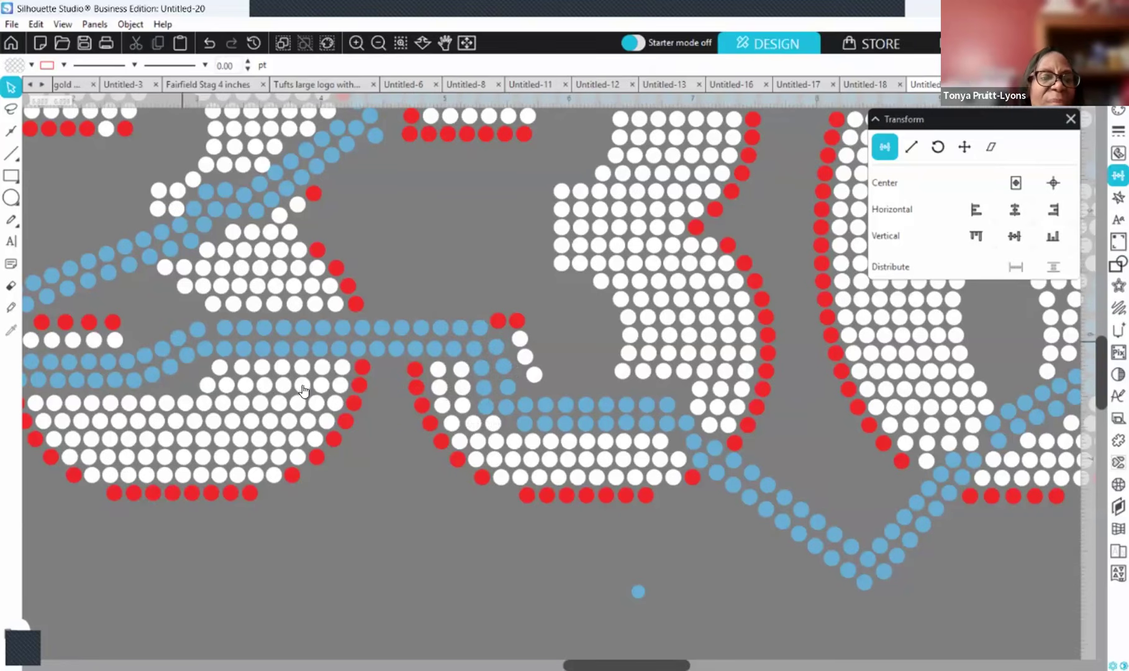
- Nudge the blue stones at the bend before the upper row's left end, placing the first at X 2.973 in, Y 5.896 in
{"action": "left_click_drag", "start_coordinate": [648, 665], "coordinate": [602, 665]}
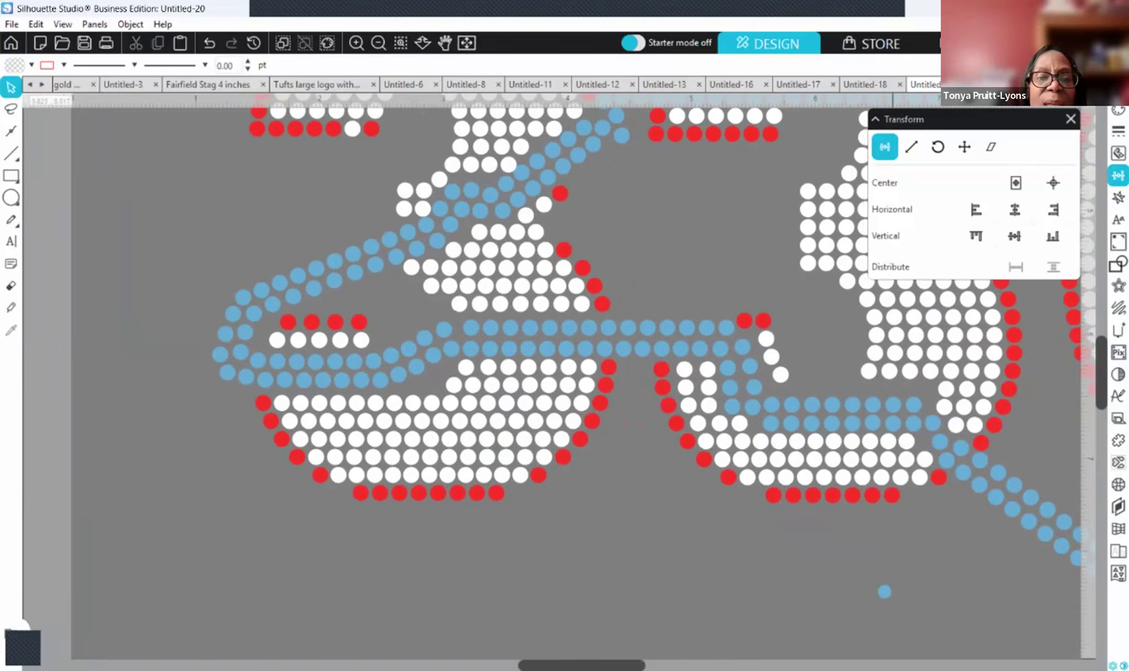
{"action": "left_click", "coordinate": [445, 329]}
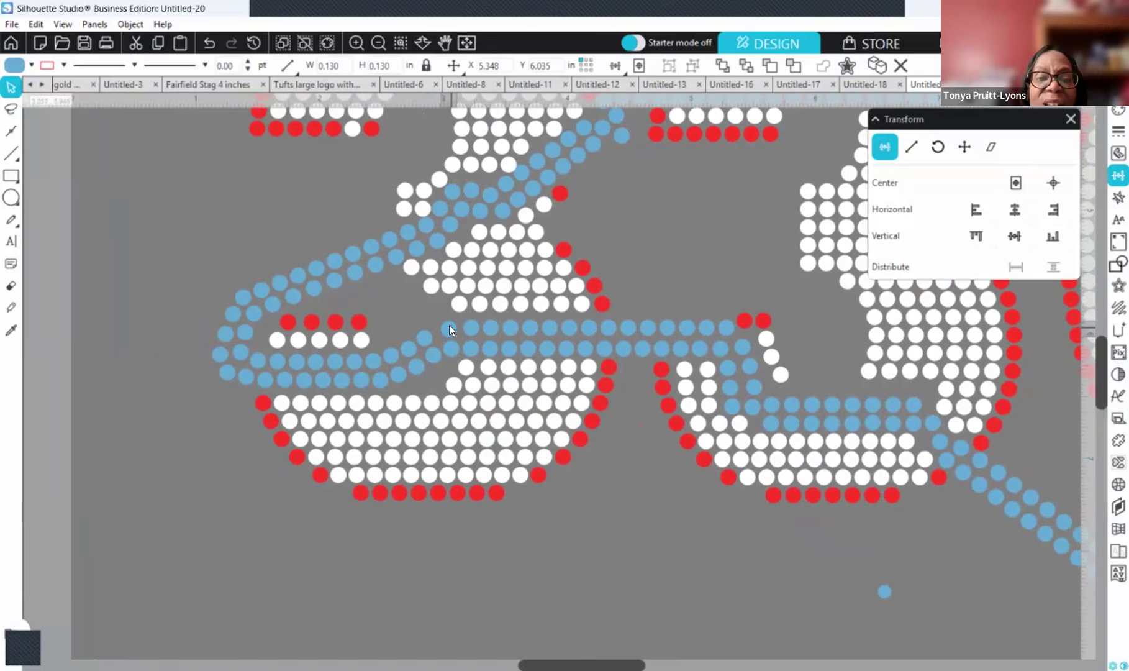
{"action": "left_click", "coordinate": [427, 337]}
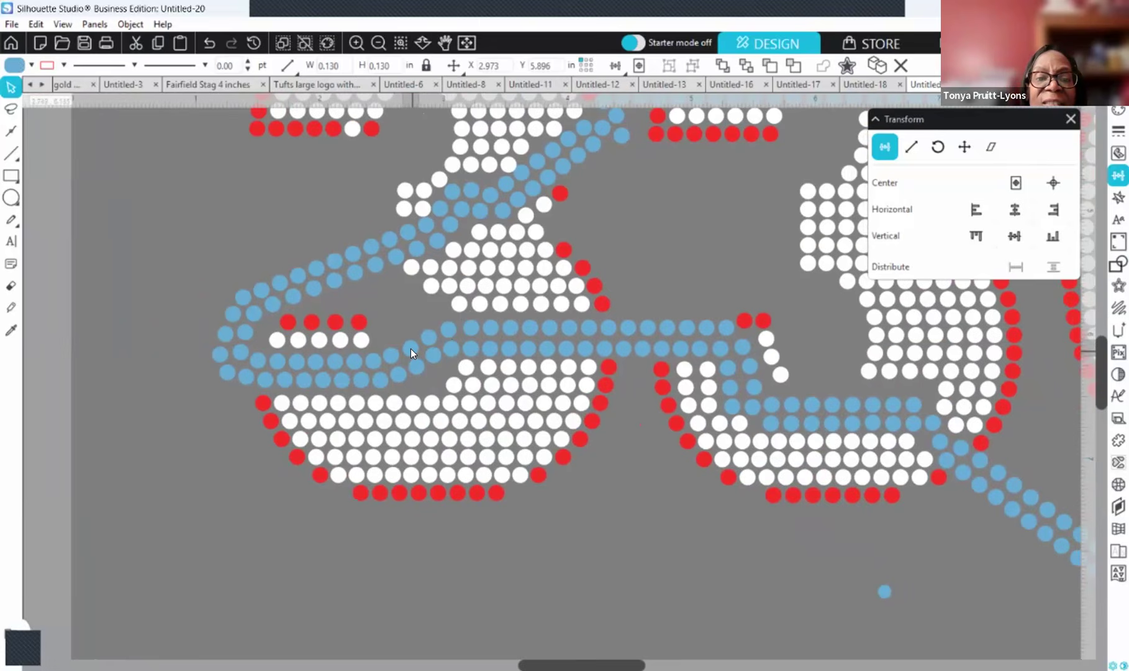
{"action": "left_click", "coordinate": [141, 436]}
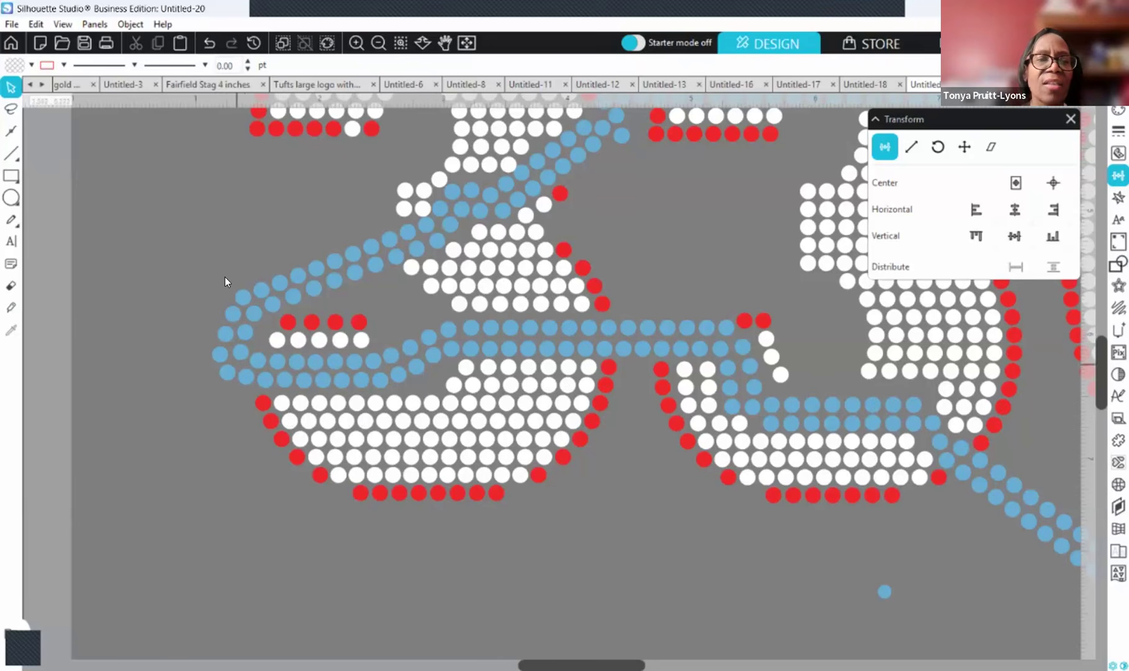
- Select the two crowded blue stones in the diagonal band just above the left numeral's lower white block and nudge them down and right
{"action": "scroll", "coordinate": [383, 243], "scroll_direction": "up", "scroll_amount": 4}
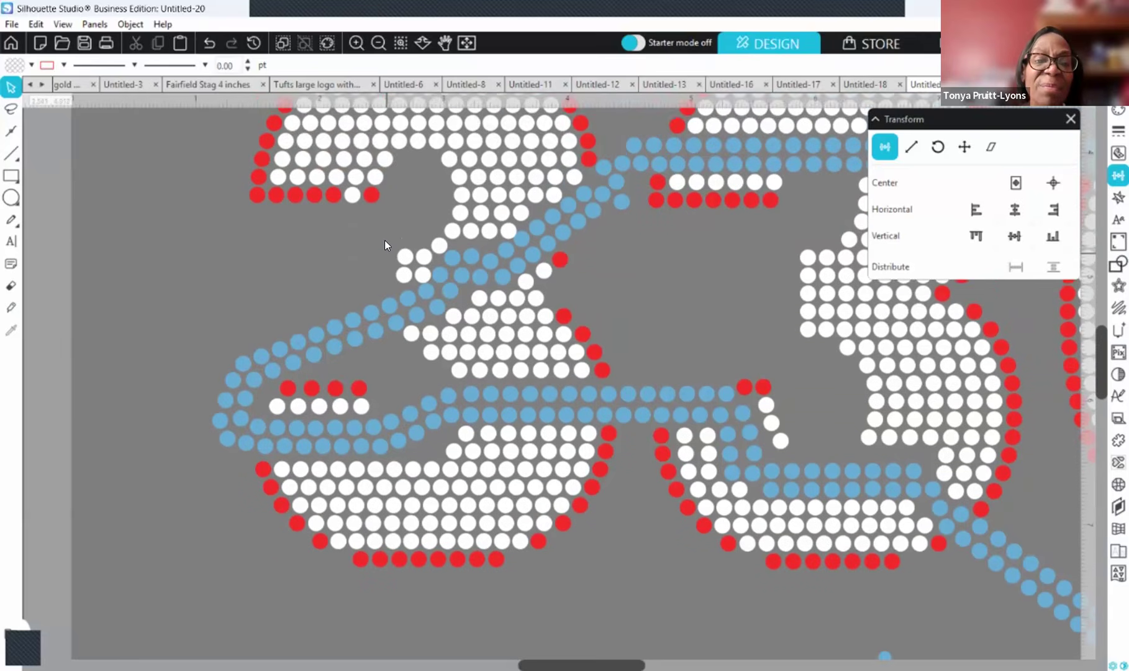
{"action": "scroll", "coordinate": [385, 240], "scroll_direction": "up", "scroll_amount": 1}
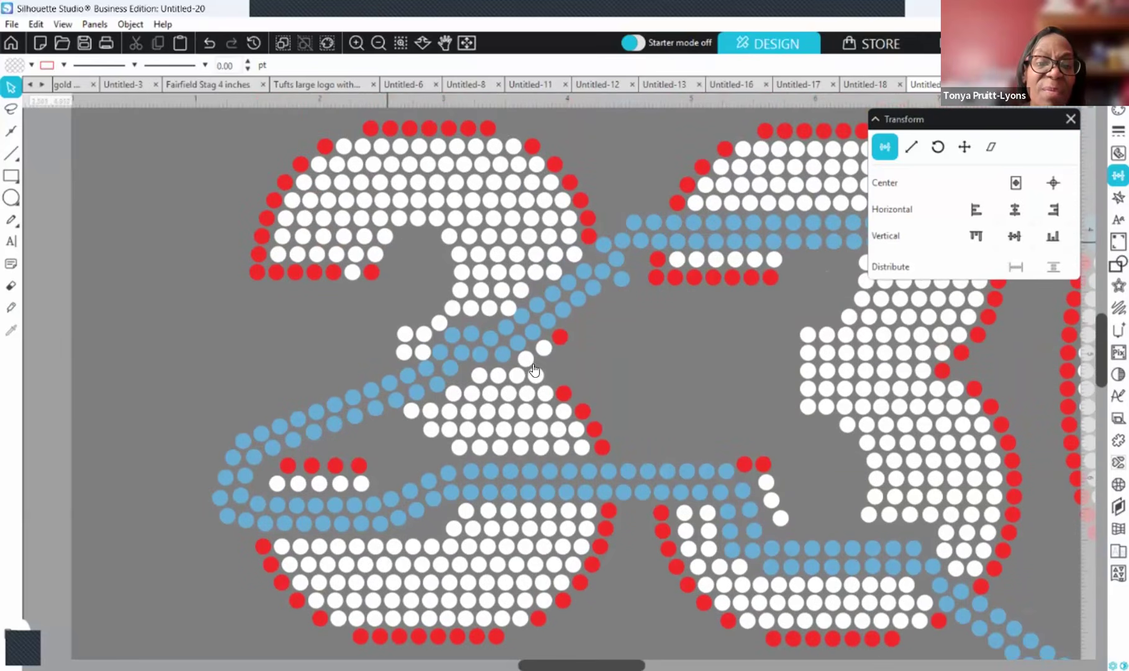
{"action": "left_click", "coordinate": [457, 372]}
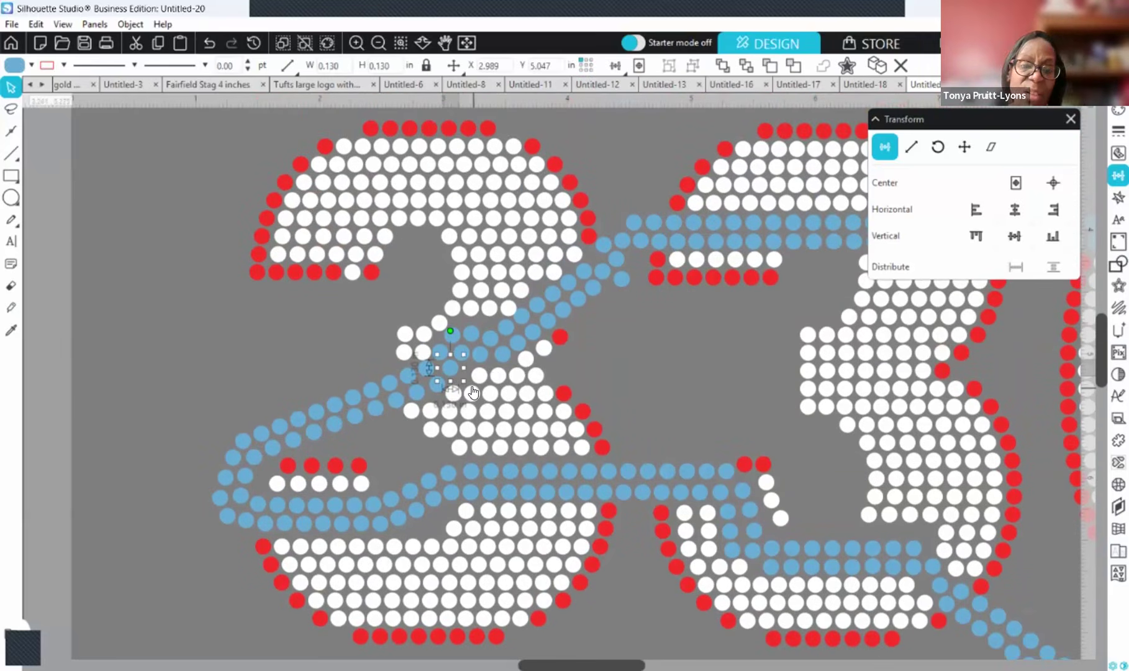
{"action": "left_click_drag", "start_coordinate": [445, 367], "coordinate": [435, 352]}
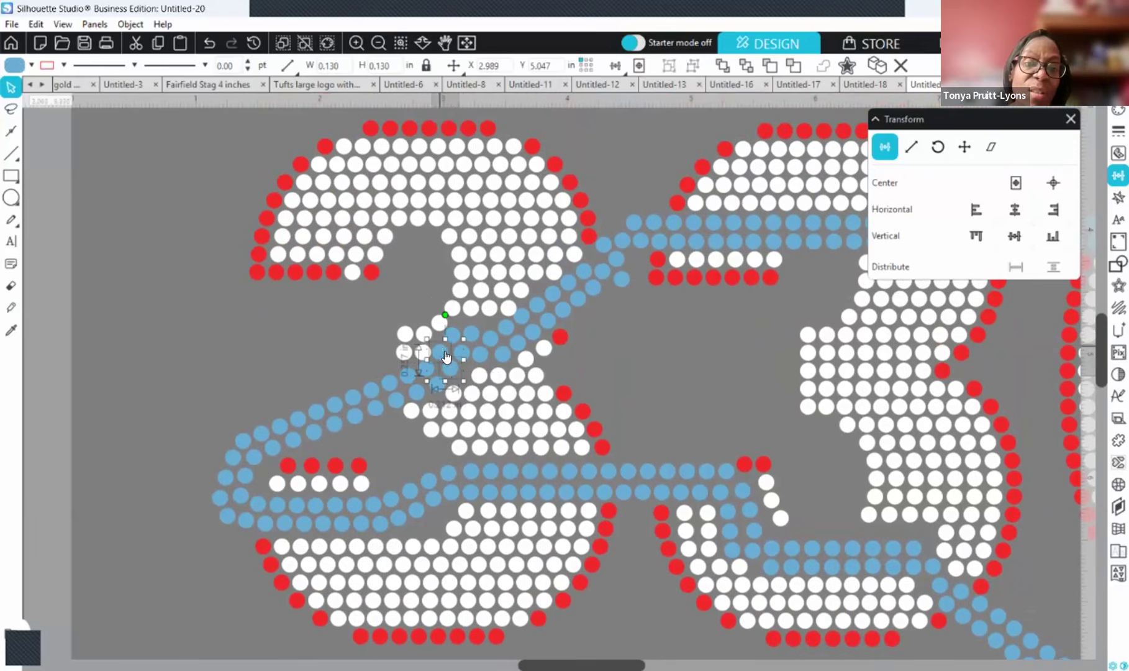
{"action": "key", "text": "Down"}
{"action": "key", "text": "Right"}
{"action": "left_click", "coordinate": [243, 300]}
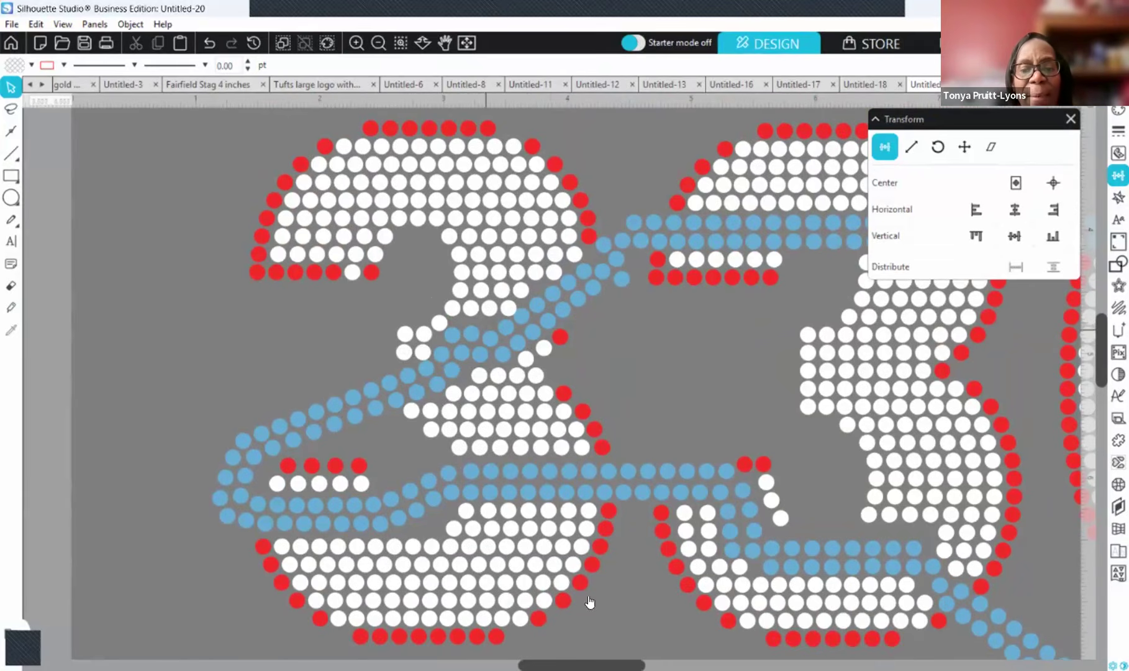
- Move the stray blue stone away from the diagonal band's upper end to about X 4.485 in, Y 4.598 in
{"action": "scroll", "coordinate": [540, 231], "scroll_direction": "right", "scroll_amount": 5}
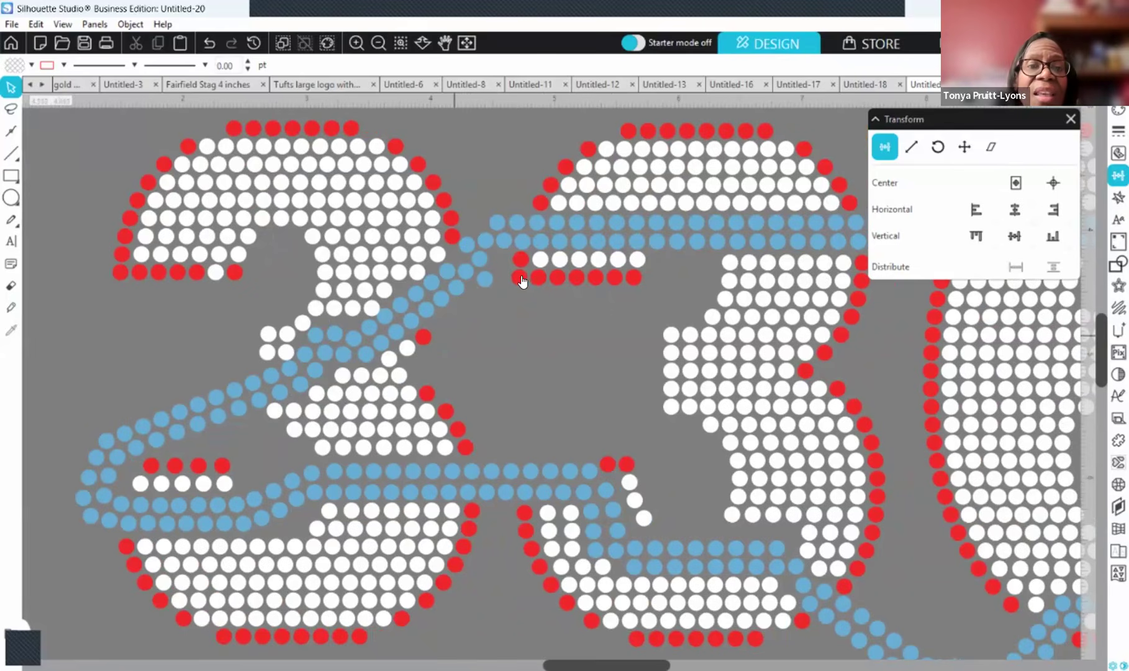
{"action": "left_click_drag", "start_coordinate": [485, 281], "coordinate": [497, 312]}
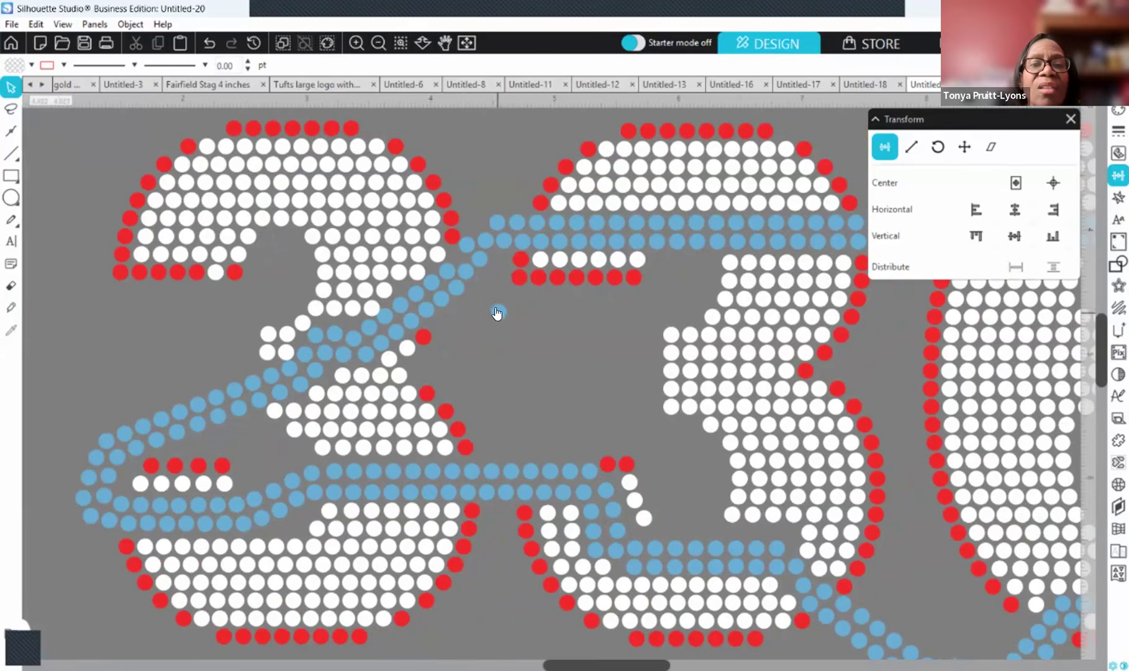
{"action": "left_click", "coordinate": [498, 312]}
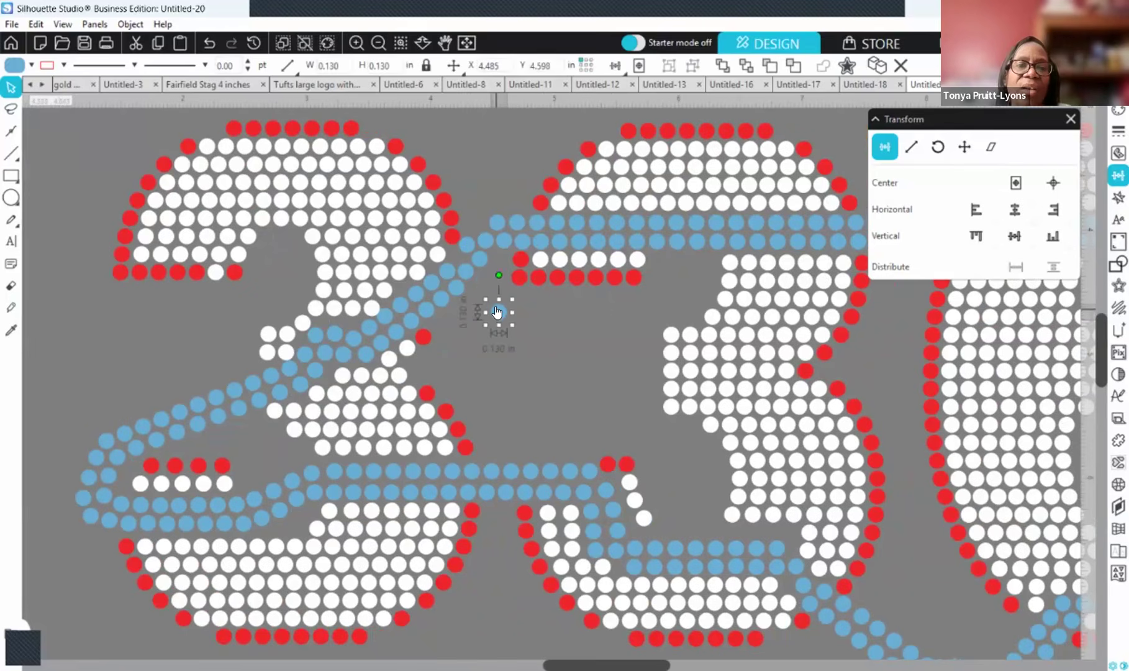
- Respace the blue stones where the diagonal meets the upper horizontal band and fit the loose stone into the diagonal's lower row
{"action": "left_click", "coordinate": [460, 261]}
{"action": "mouse_move", "coordinate": [460, 256]}
{"action": "left_mouse_down"}
{"action": "mouse_move", "coordinate": [467, 239]}
{"action": "mouse_move", "coordinate": [459, 257]}
{"action": "left_mouse_up"}
{"action": "left_click", "coordinate": [470, 252]}
{"action": "left_click", "coordinate": [461, 262]}
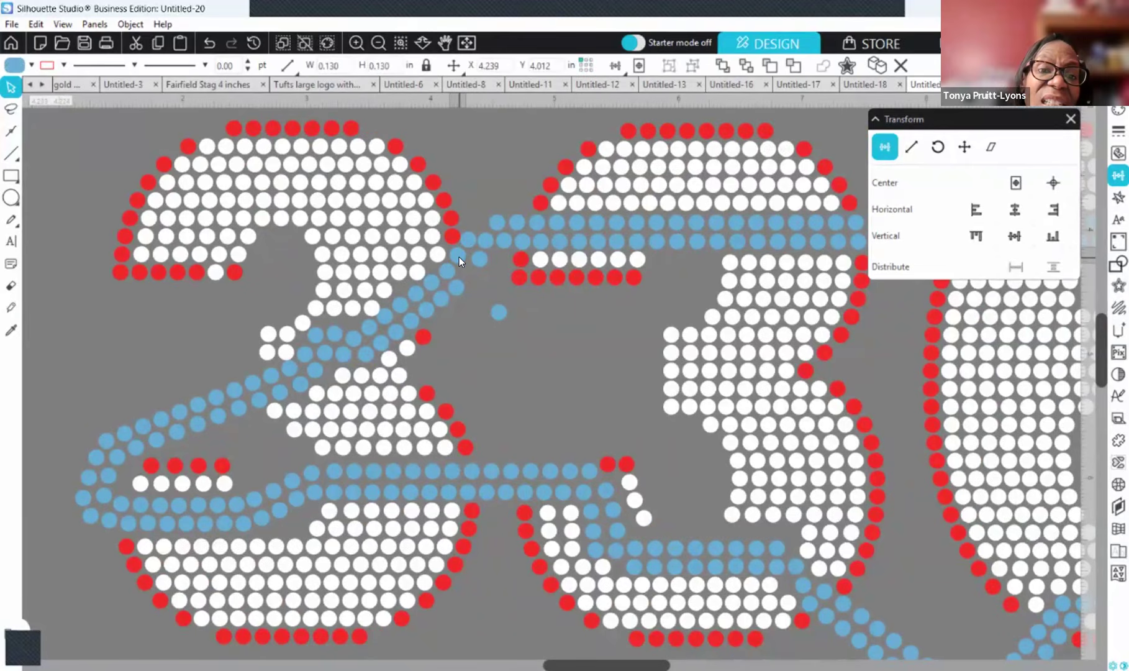
{"action": "left_click_drag", "start_coordinate": [495, 308], "coordinate": [472, 278]}
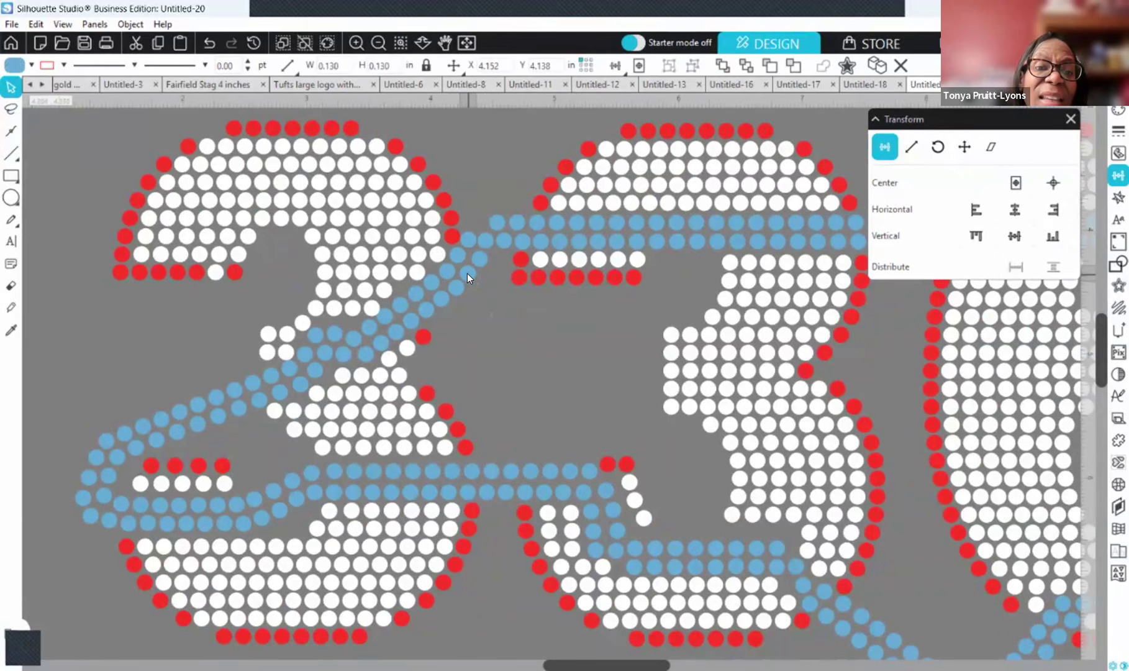
{"action": "left_click", "coordinate": [473, 290]}
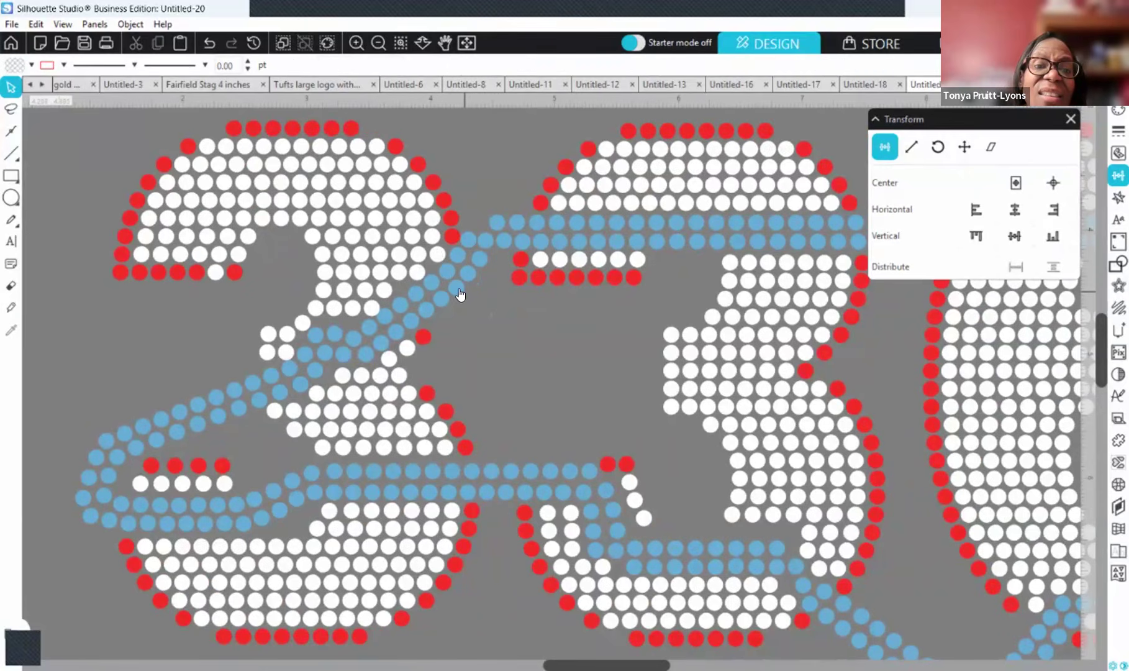
- Nudge individual blue stones along the diagonal's lower row into even spacing, placing one at about X 3.783 in, Y 4.680 in
{"action": "left_click", "coordinate": [425, 311]}
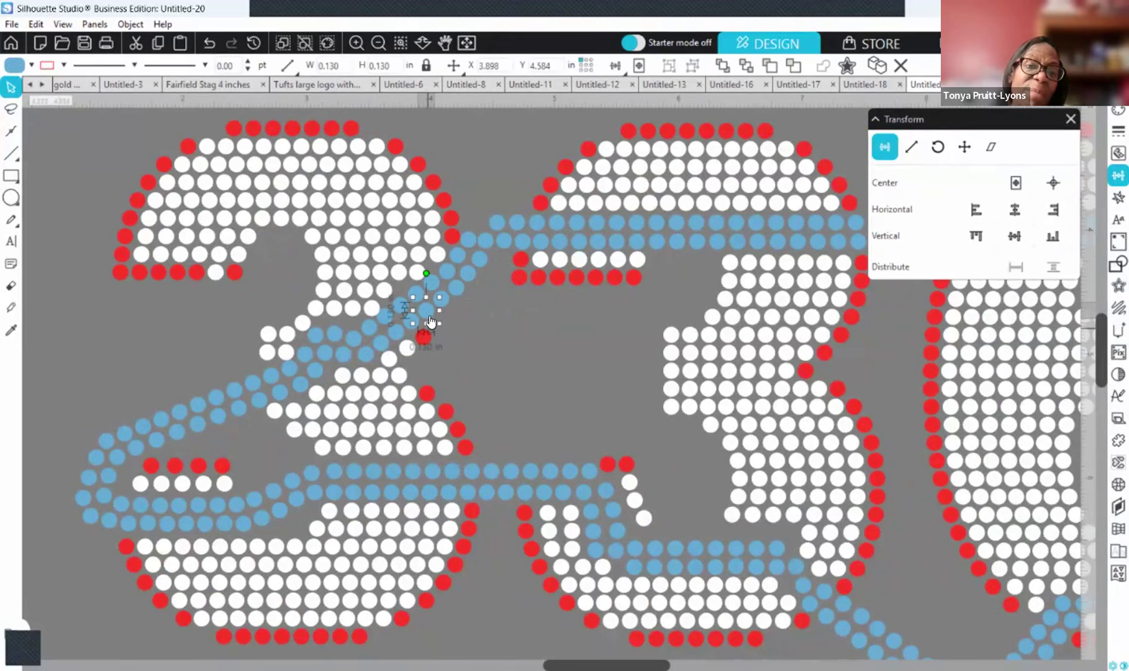
{"action": "left_click_drag", "start_coordinate": [426, 309], "coordinate": [413, 322]}
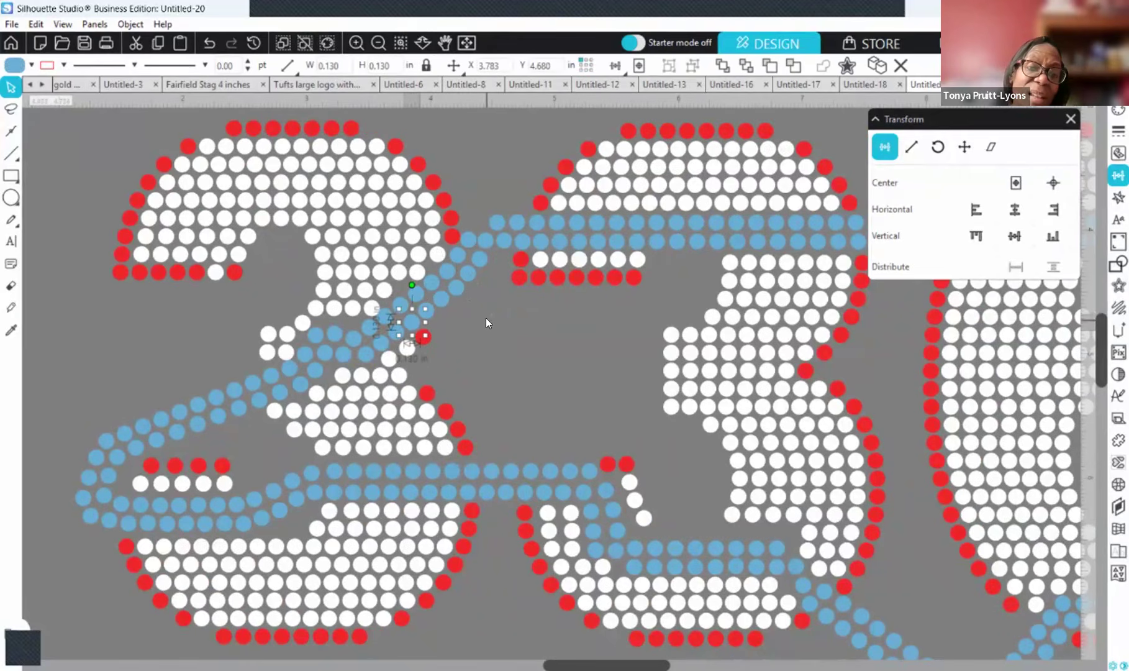
{"action": "left_click", "coordinate": [539, 341]}
{"action": "left_click", "coordinate": [396, 337]}
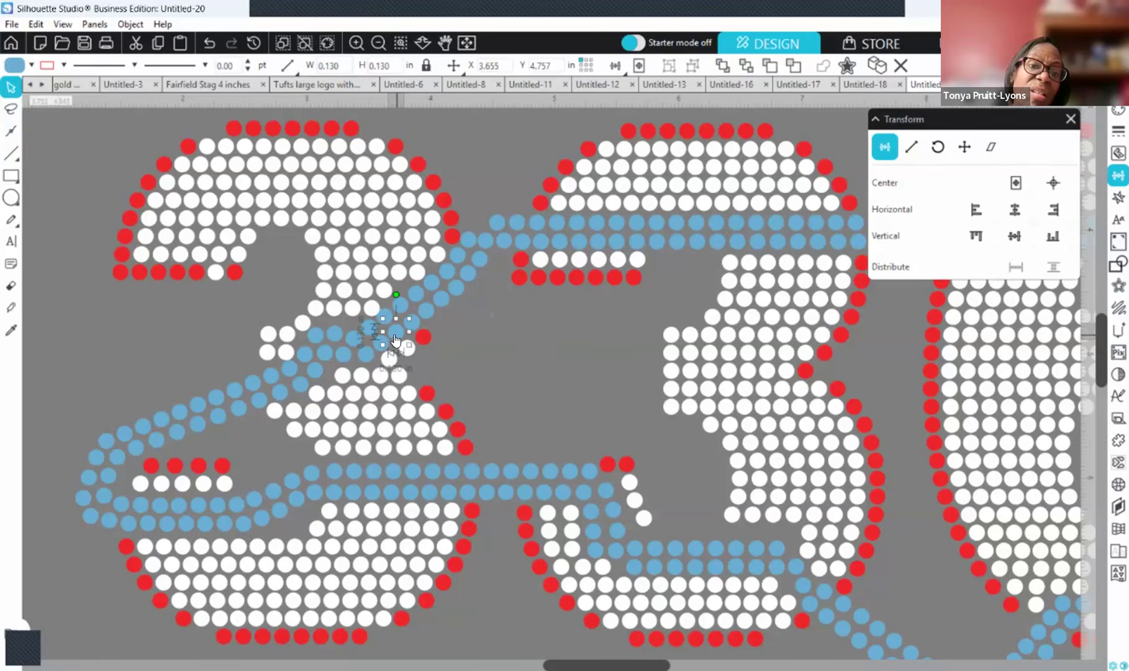
{"action": "left_click", "coordinate": [458, 323]}
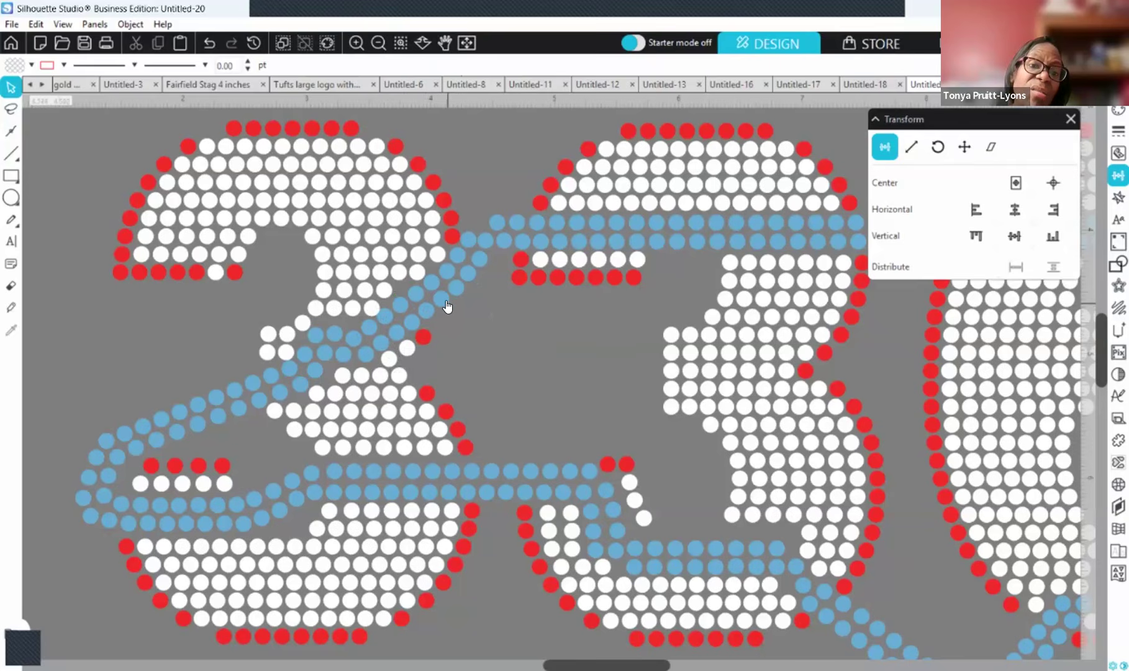
{"action": "left_click", "coordinate": [447, 309]}
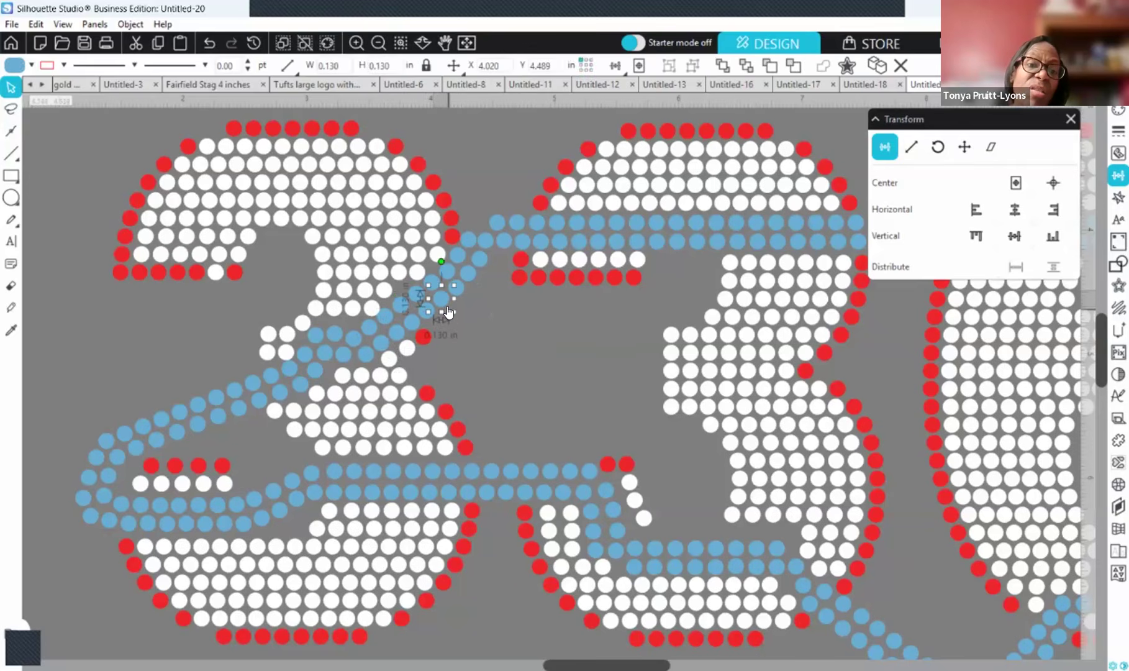
{"action": "left_click", "coordinate": [474, 311]}
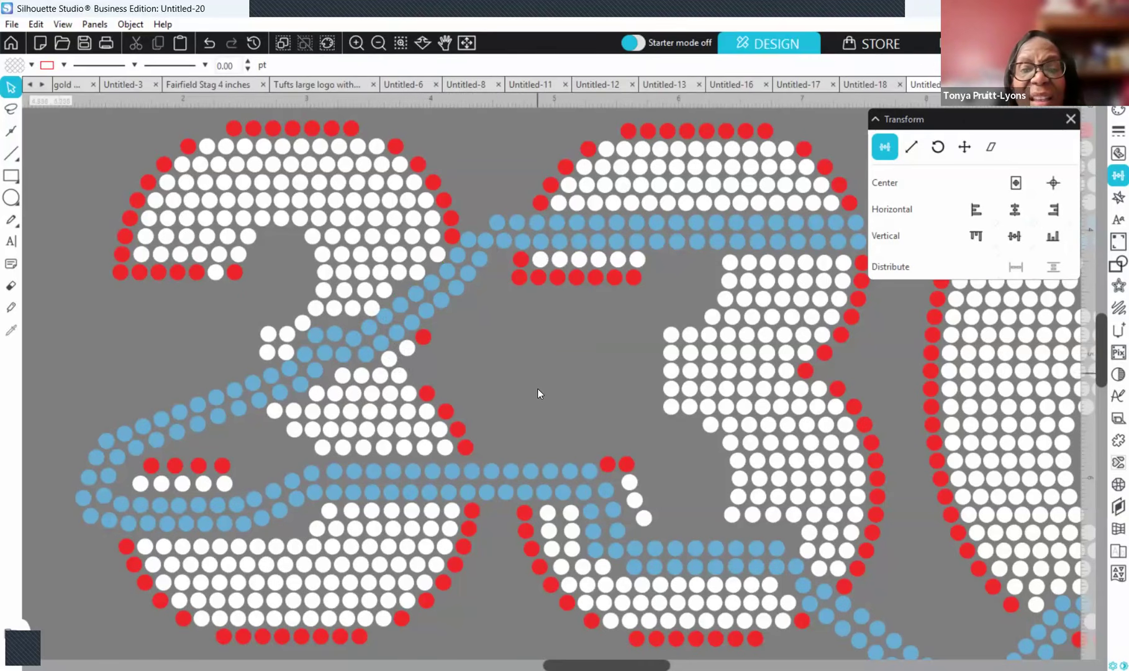
- Nudge the blue stones at the left end of the upper band's lower row, placing one at X 4.829 in, Y 4.028 in
{"action": "scroll", "coordinate": [538, 378], "scroll_direction": "up", "scroll_amount": 2}
{"action": "scroll", "coordinate": [559, 379], "scroll_direction": "right", "scroll_amount": 10}
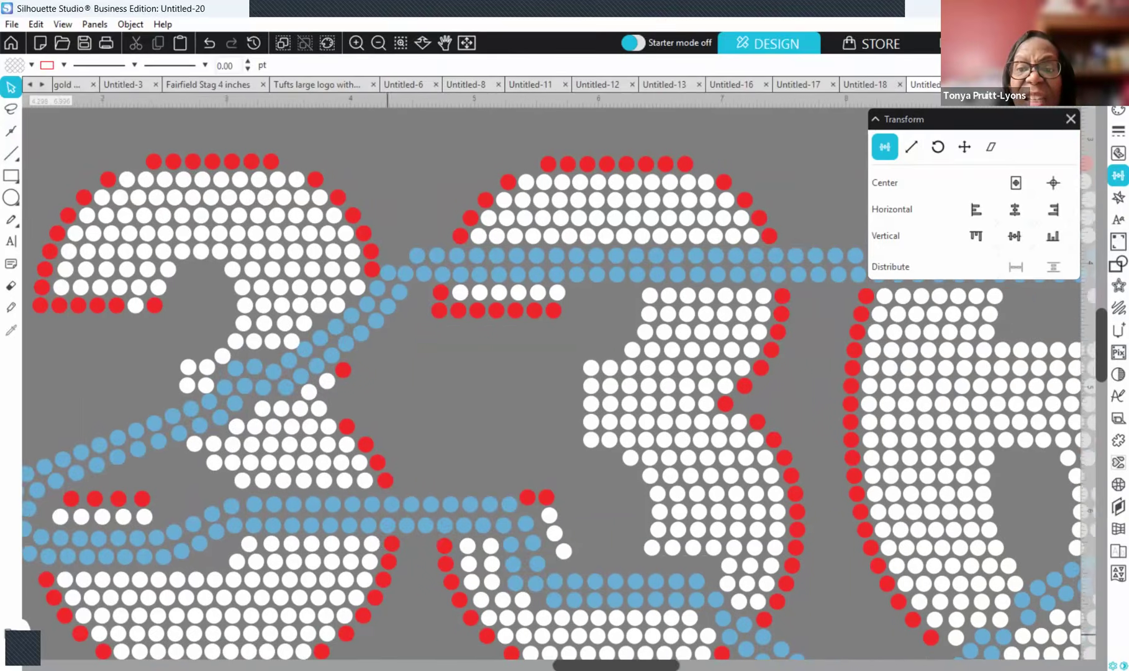
{"action": "scroll", "coordinate": [559, 379], "scroll_direction": "left", "scroll_amount": 3}
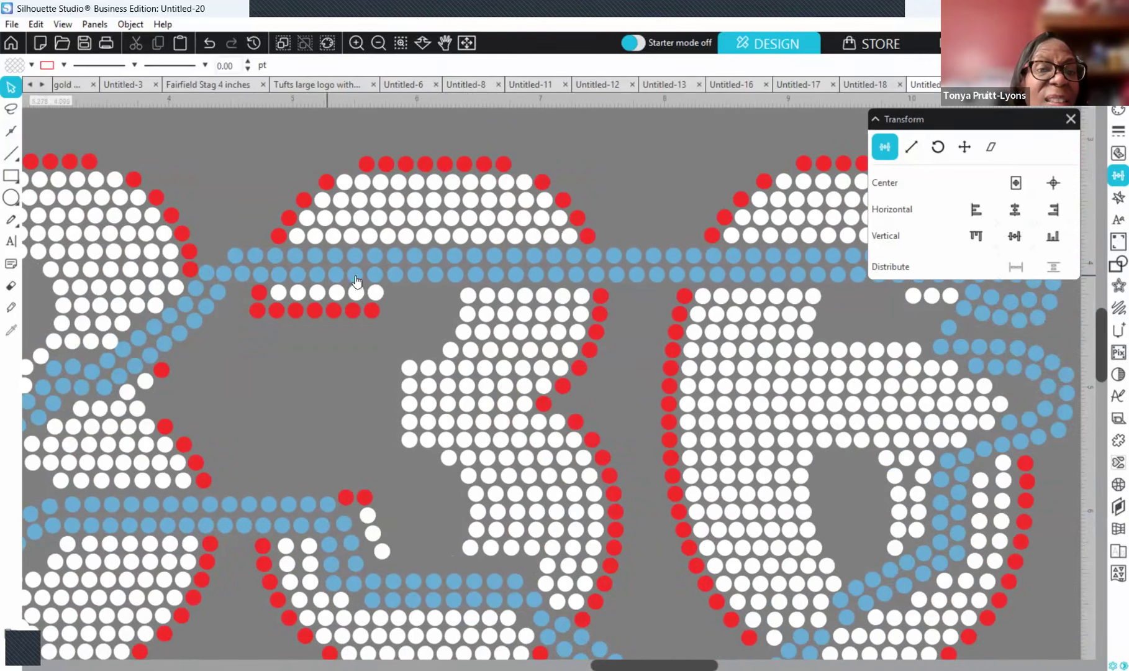
{"action": "left_click", "coordinate": [225, 276]}
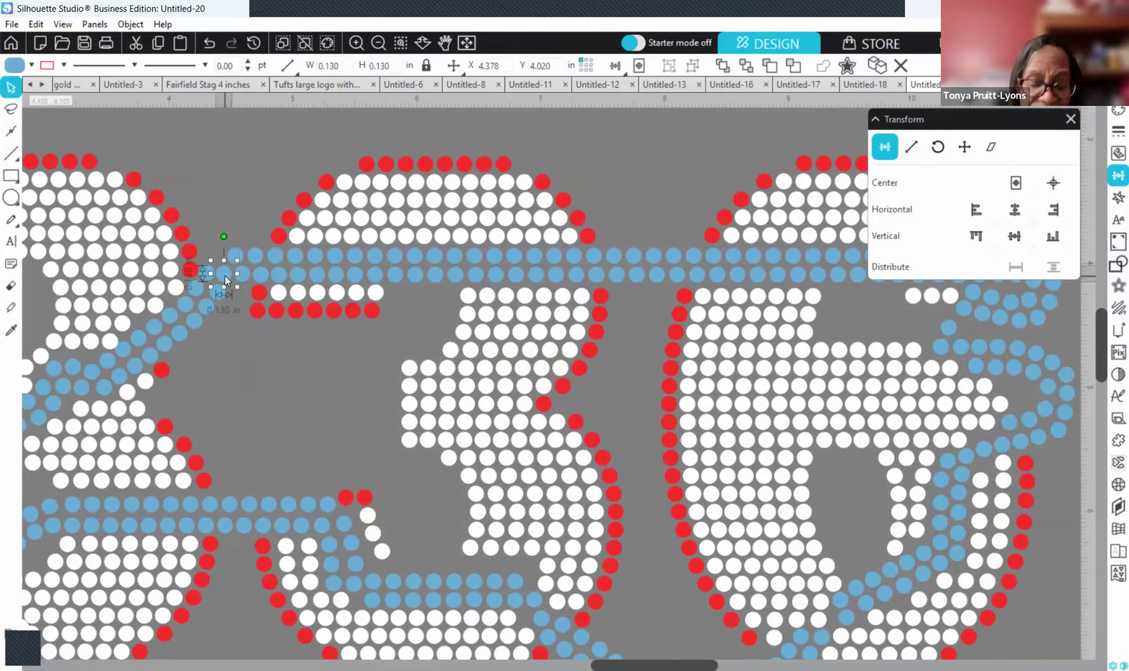
{"action": "left_click_drag", "start_coordinate": [209, 280], "coordinate": [296, 282]}
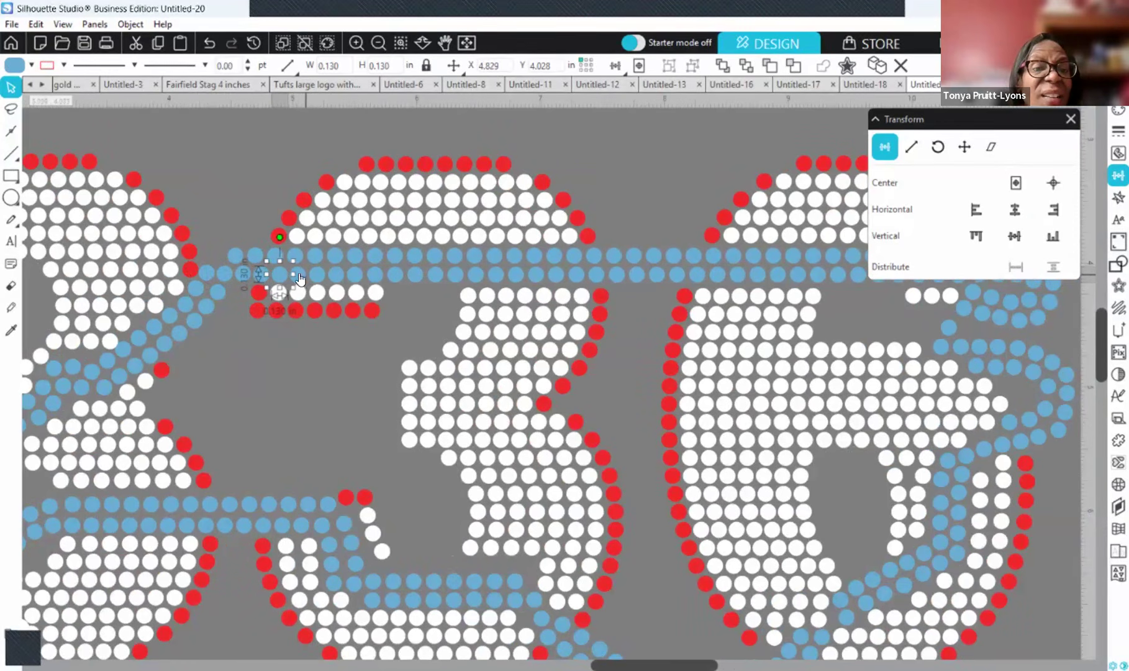
- Examine the blue outline around the two right-hand numerals in a wider view
{"action": "left_click_drag", "start_coordinate": [646, 665], "coordinate": [687, 665]}
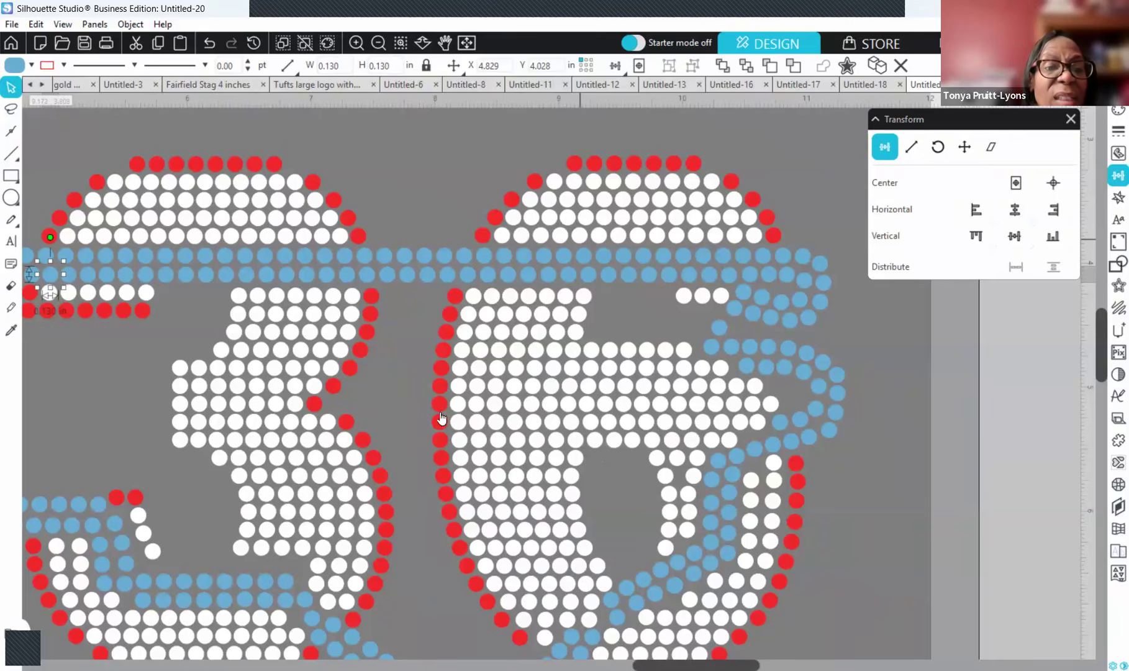
{"action": "left_click", "coordinate": [378, 43]}
{"action": "left_click", "coordinate": [378, 43]}
{"action": "left_click", "coordinate": [356, 43]}
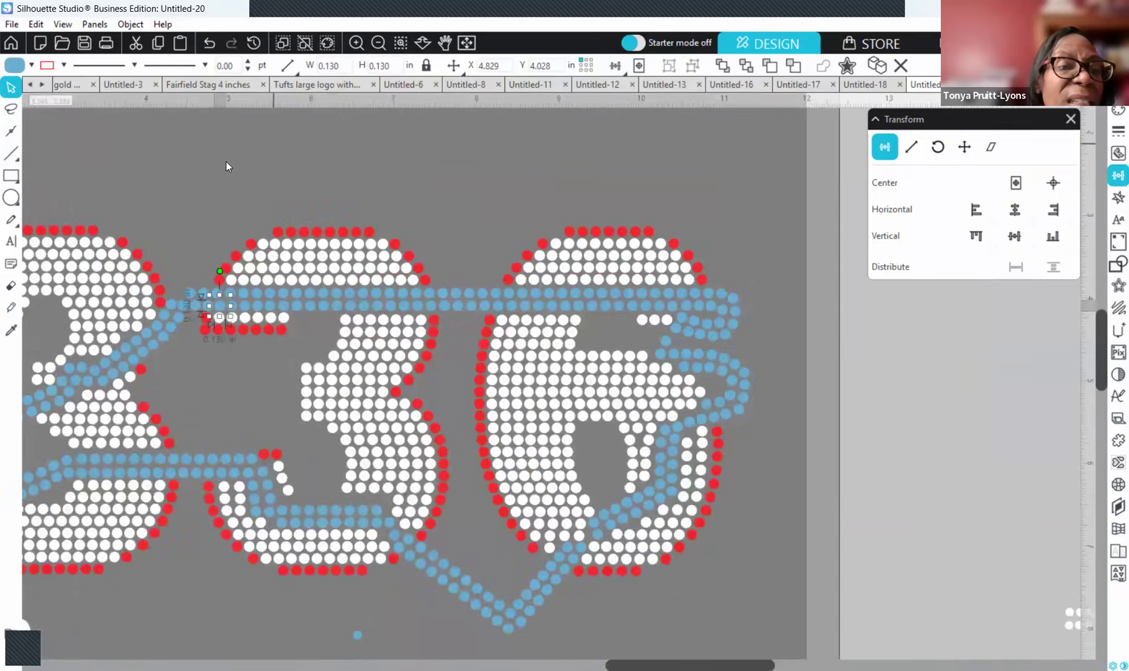
- Nudge the blue stone where the diagonal meets the upper band's lower row to X 4.266 in, Y 4.021 in
{"action": "left_click", "coordinate": [167, 263]}
{"action": "left_click", "coordinate": [172, 305]}
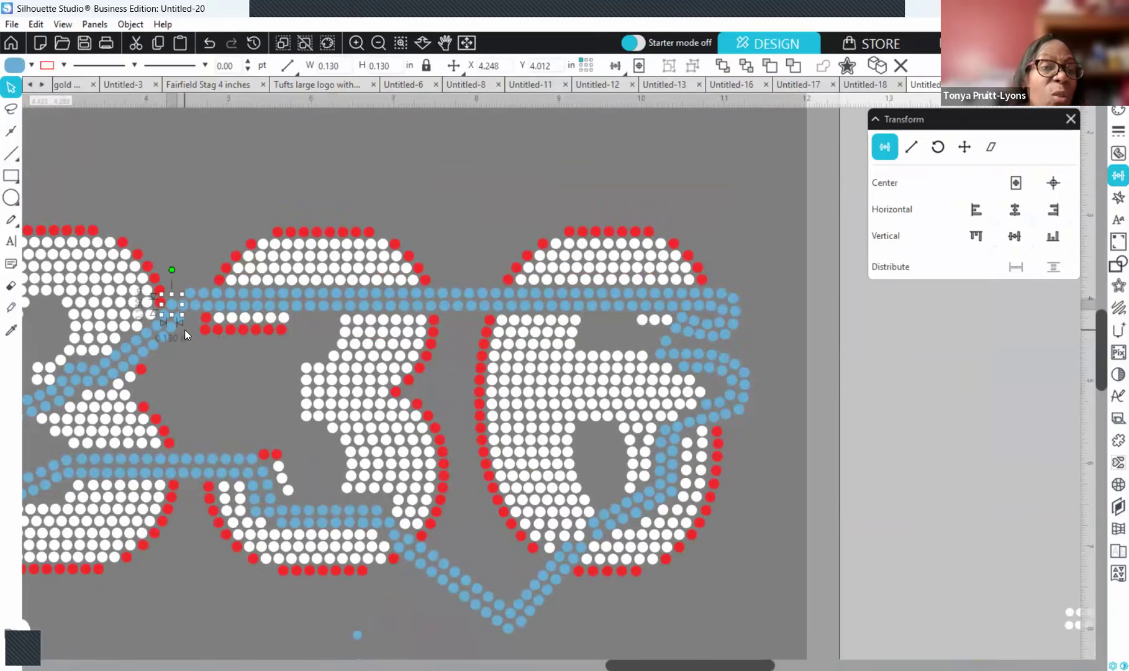
{"action": "key", "text": "Right"}
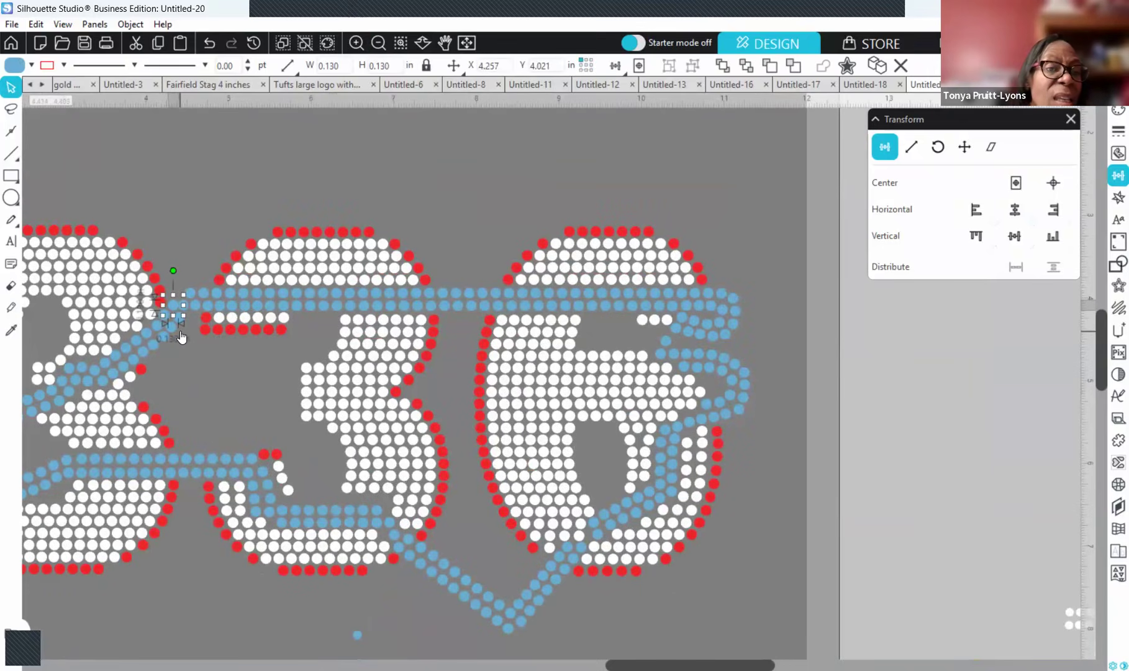
{"action": "left_click", "coordinate": [185, 248]}
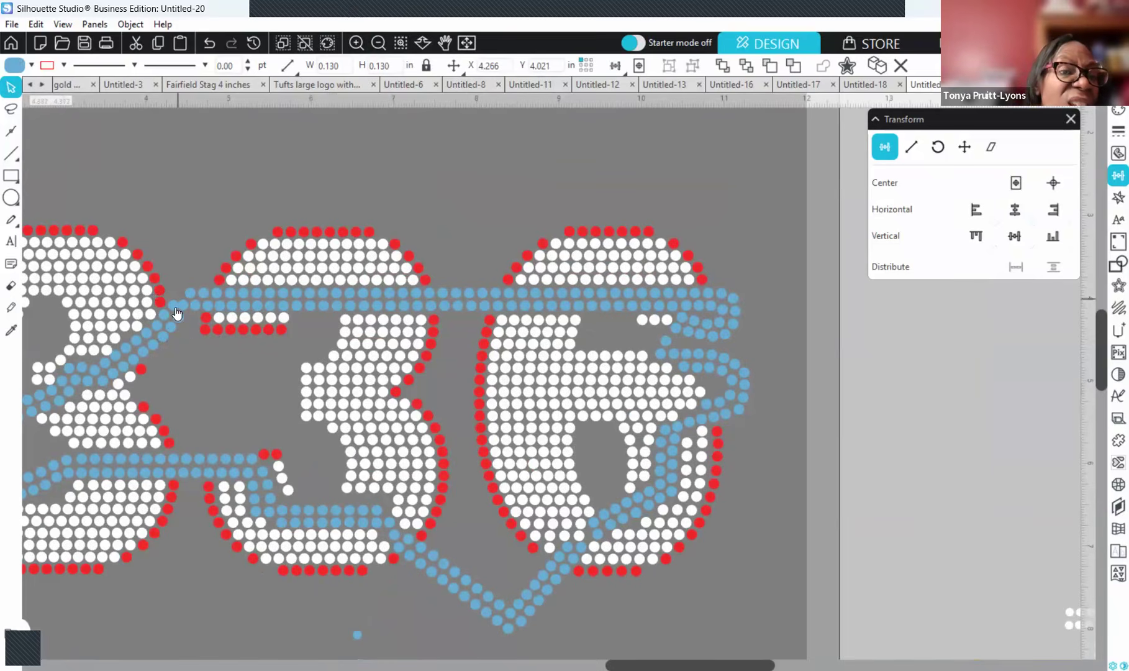
{"action": "left_click", "coordinate": [177, 313]}
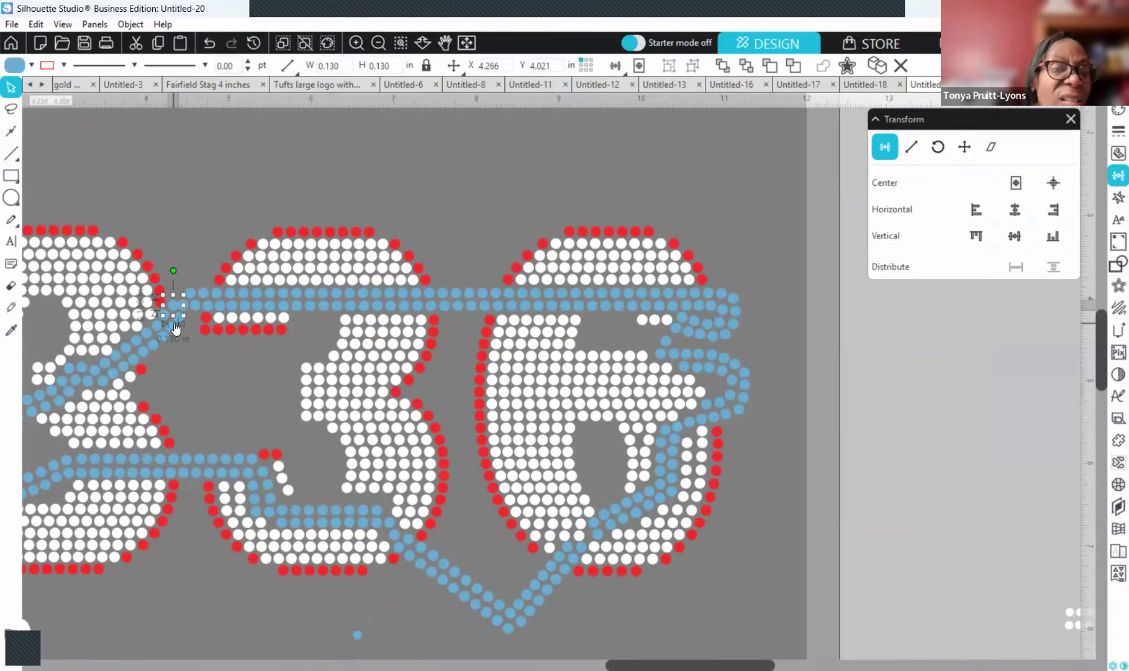
- Distribute the stones of the upper blue band's lower row evenly horizontally, leaving the bend stones at its far right end out of the selection
{"action": "left_click", "coordinate": [778, 304]}
{"action": "left_click_drag", "start_coordinate": [714, 310], "coordinate": [163, 301]}
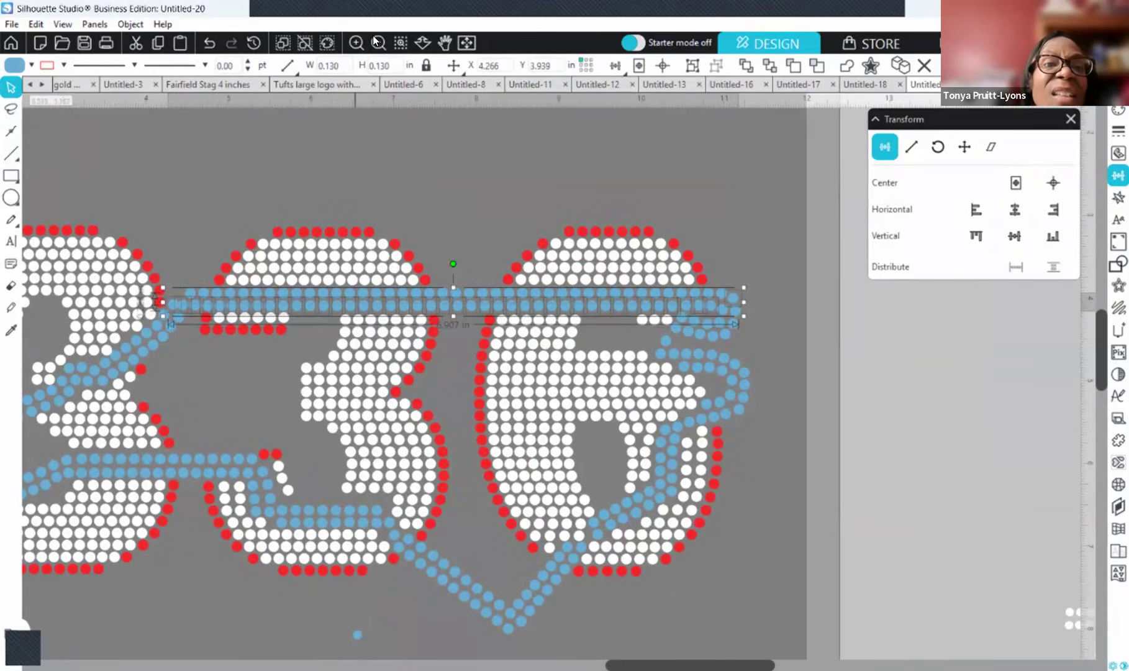
{"action": "left_click", "coordinate": [356, 44]}
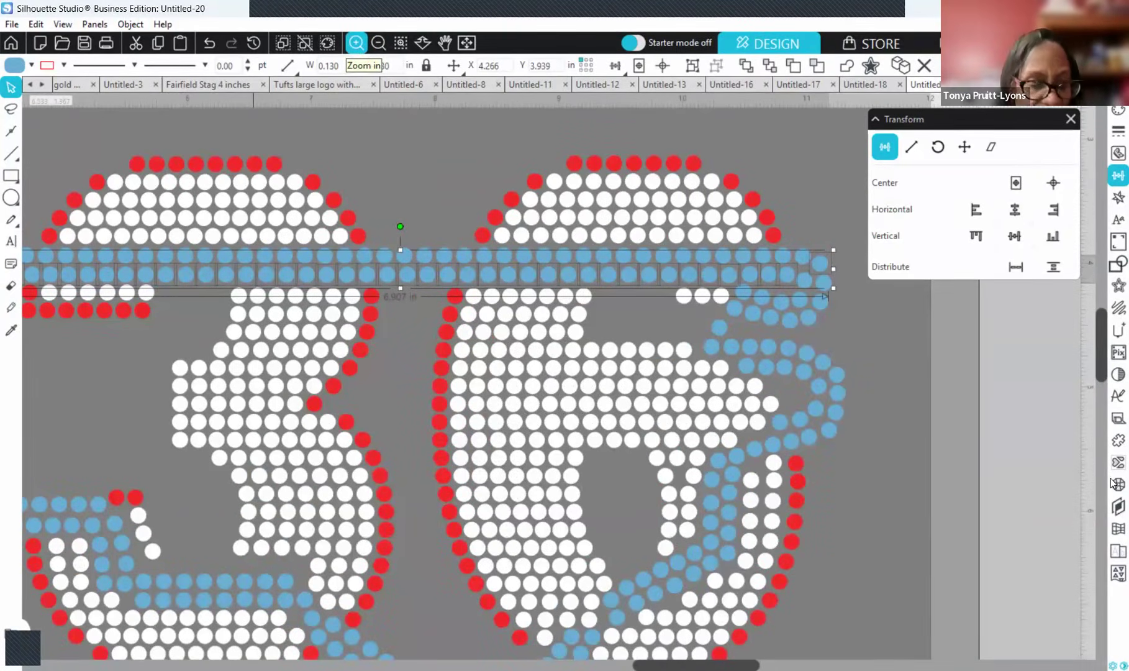
{"action": "left_click", "coordinate": [826, 264], "text": "shift"}
{"action": "left_click", "coordinate": [787, 281], "text": "shift"}
{"action": "left_click", "coordinate": [787, 279], "text": "shift"}
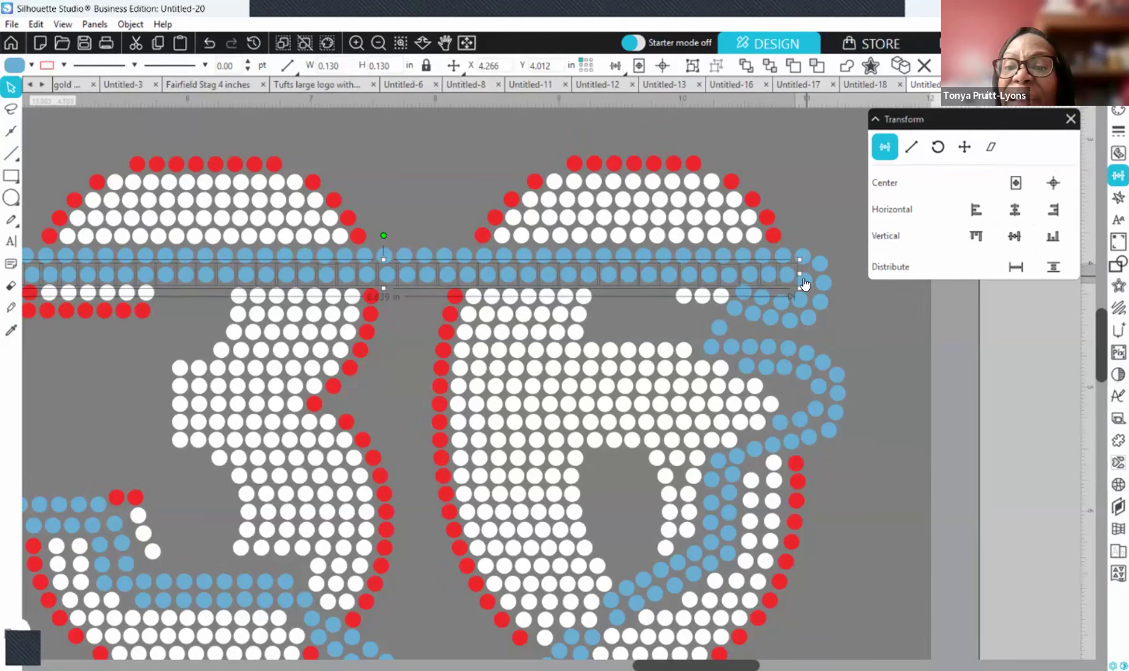
{"action": "left_click", "coordinate": [787, 277], "text": "shift"}
{"action": "left_click", "coordinate": [787, 277], "text": "shift"}
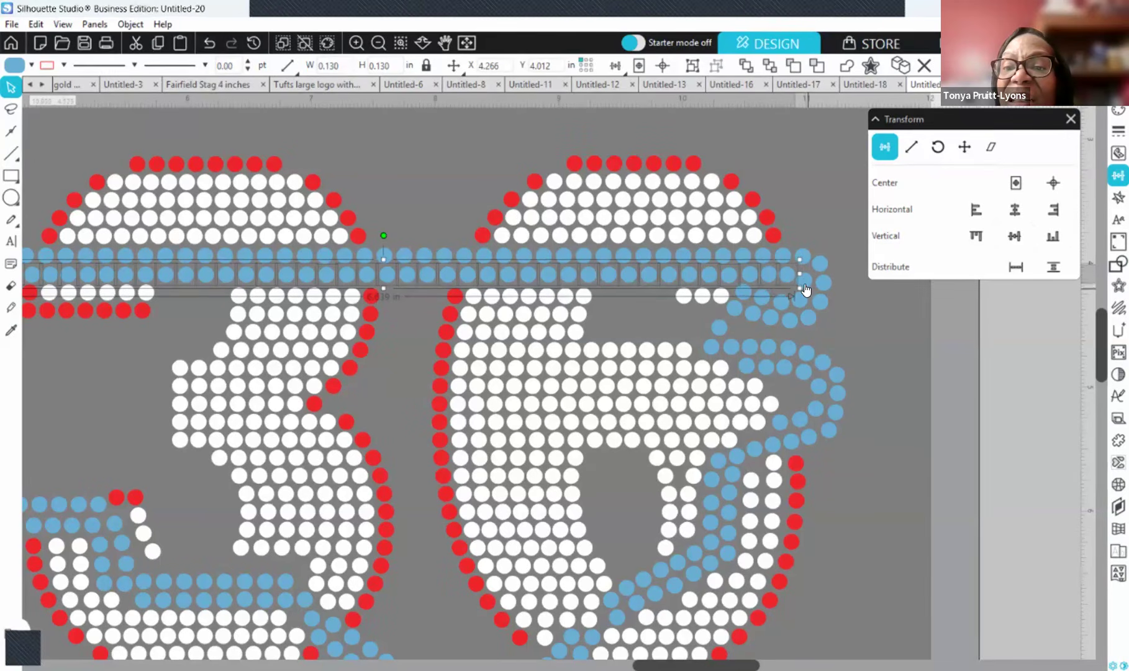
{"action": "left_click", "coordinate": [1015, 268]}
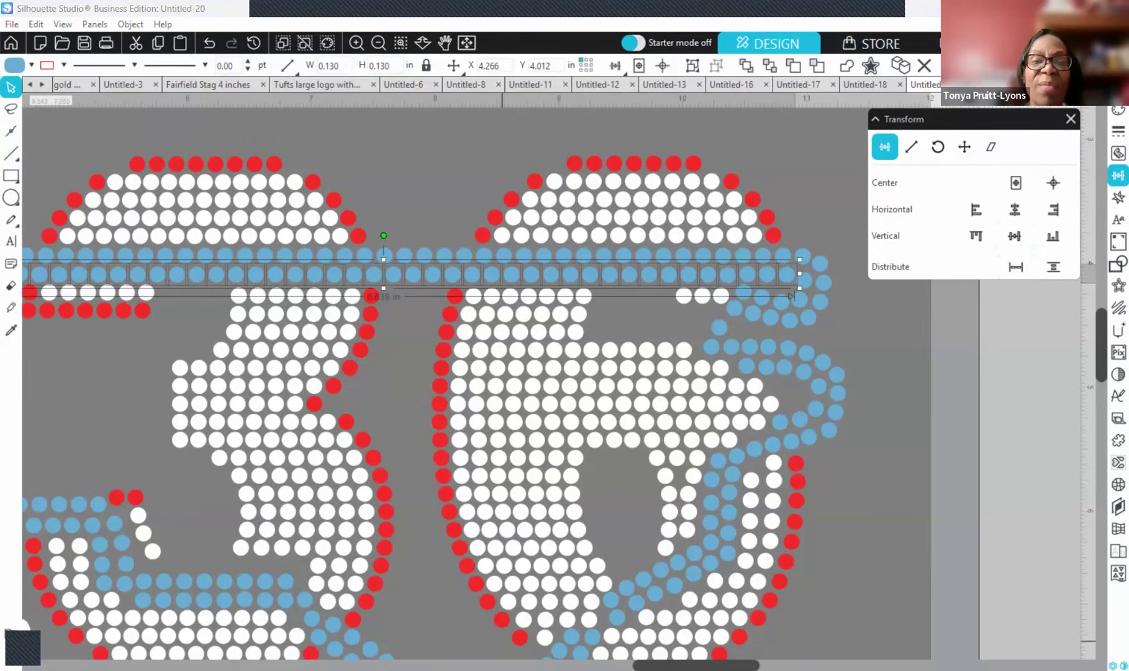
{"action": "scroll", "coordinate": [476, 385], "scroll_direction": "left", "scroll_amount": 5}
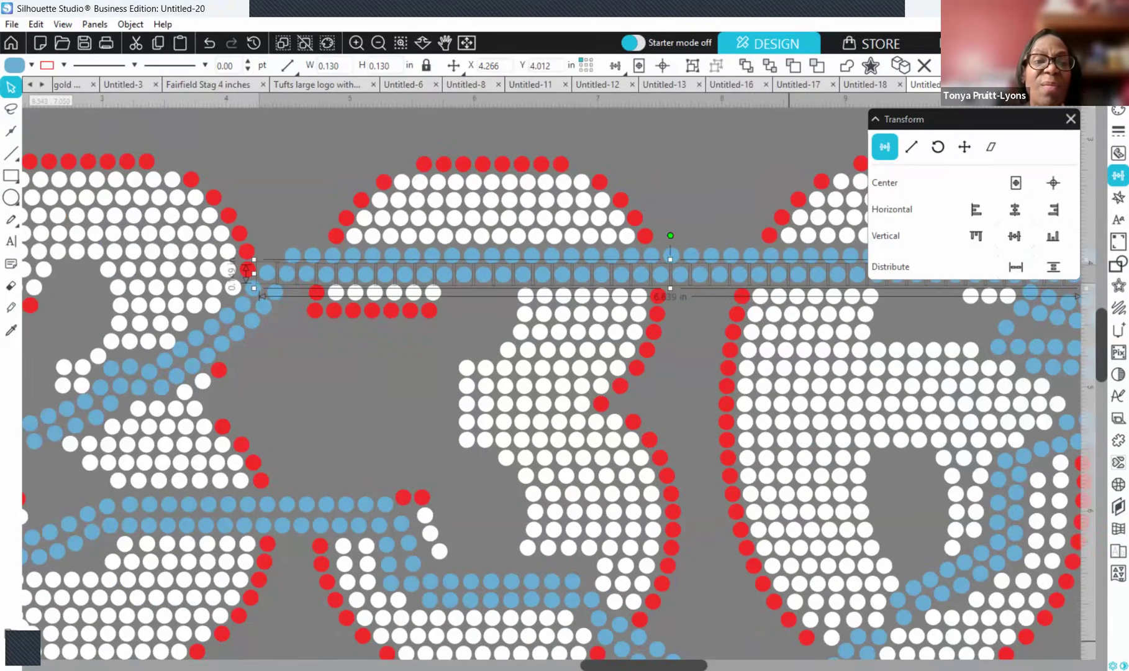
{"action": "left_click", "coordinate": [680, 150]}
- Nudge the blue stone at the inner corner of the stepped outline below the middle numeral slightly upward
{"action": "scroll", "coordinate": [691, 183], "scroll_direction": "down", "scroll_amount": 1}
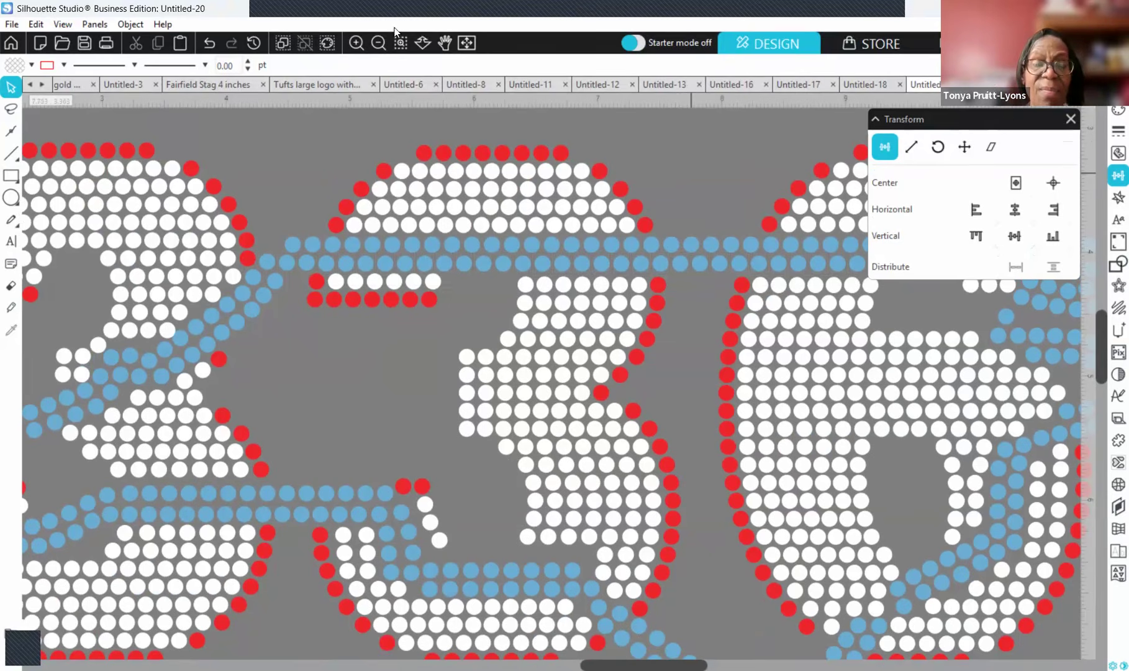
{"action": "scroll", "coordinate": [421, 473], "scroll_direction": "down", "scroll_amount": 1}
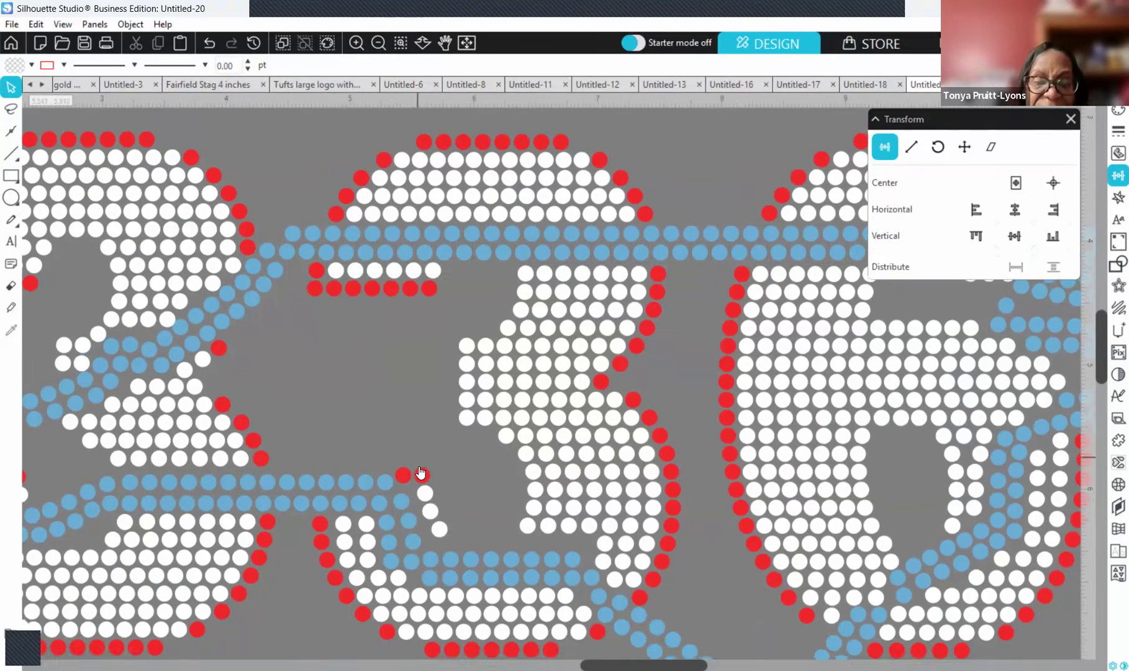
{"action": "scroll", "coordinate": [421, 473], "scroll_direction": "down", "scroll_amount": 10}
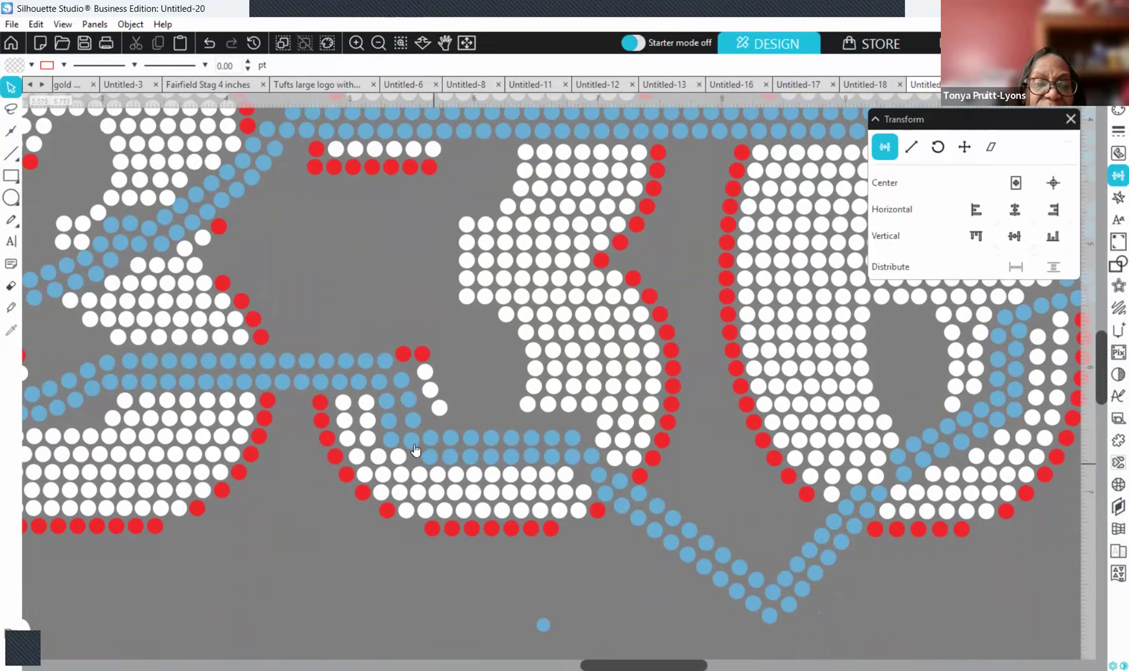
{"action": "left_click", "coordinate": [411, 440]}
{"action": "key", "text": "Up"}
{"action": "key", "text": "Up"}
{"action": "key", "text": "Up"}
{"action": "key", "text": "Up"}
- Move the left-end stone of the middle numeral's lower blue row to X 5.477 in, Y 6.653 in and duplicate it to its right
{"action": "left_click", "coordinate": [429, 458]}
{"action": "left_click", "coordinate": [429, 458]}
{"action": "key", "text": "Left"}
{"action": "key", "text": "Left"}
{"action": "key", "text": "Left"}
{"action": "key", "text": "Left"}
{"action": "key", "text": "Left"}
{"action": "key", "text": "Left"}
{"action": "key", "text": "Left"}
{"action": "key", "text": "Left"}
{"action": "key", "text": "Left"}
{"action": "key", "text": "Left"}
{"action": "key", "text": "Left"}
{"action": "key", "text": "Left"}
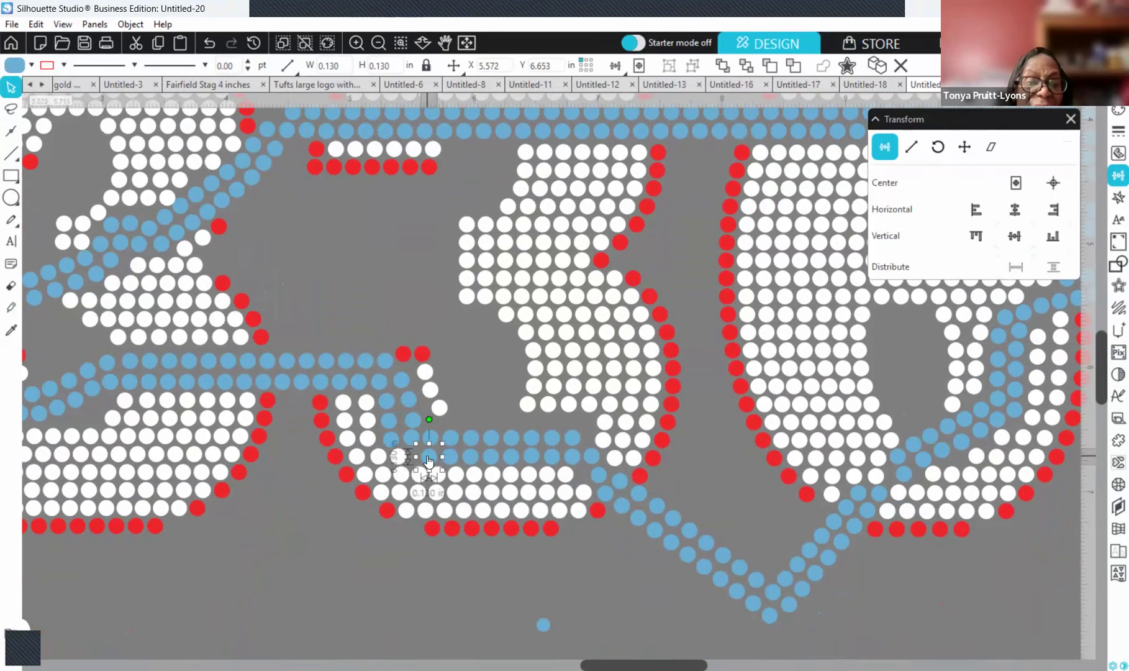
{"action": "key", "text": "Left"}
{"action": "key", "text": "Left"}
{"action": "key", "text": "Left"}
{"action": "key", "text": "Left"}
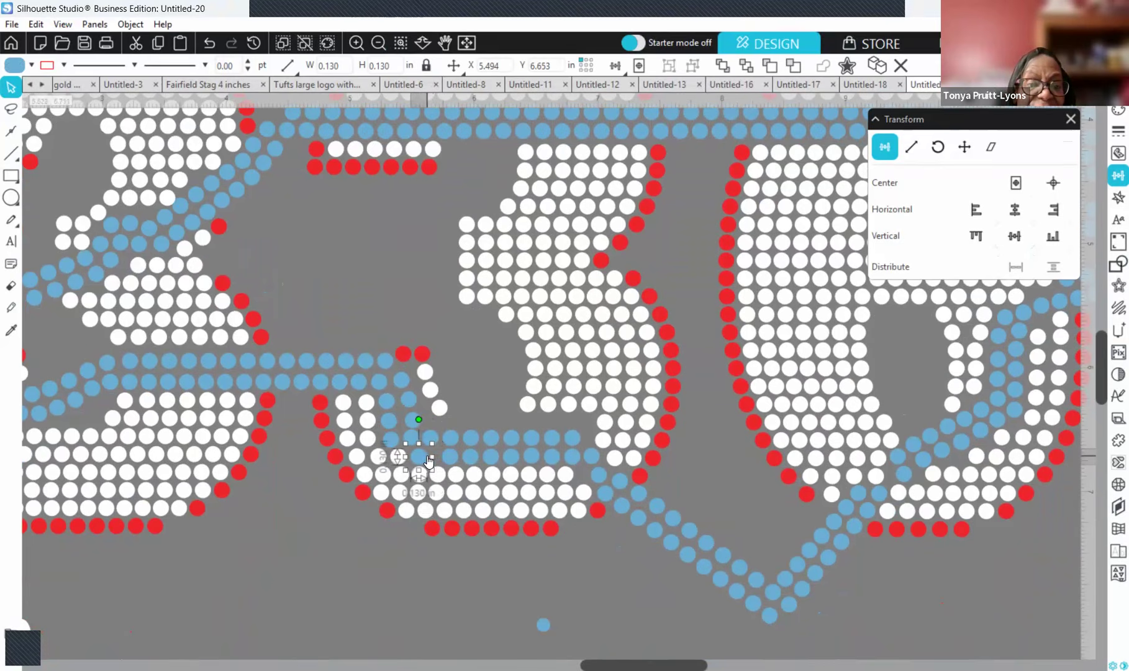
{"action": "key", "text": "Left"}
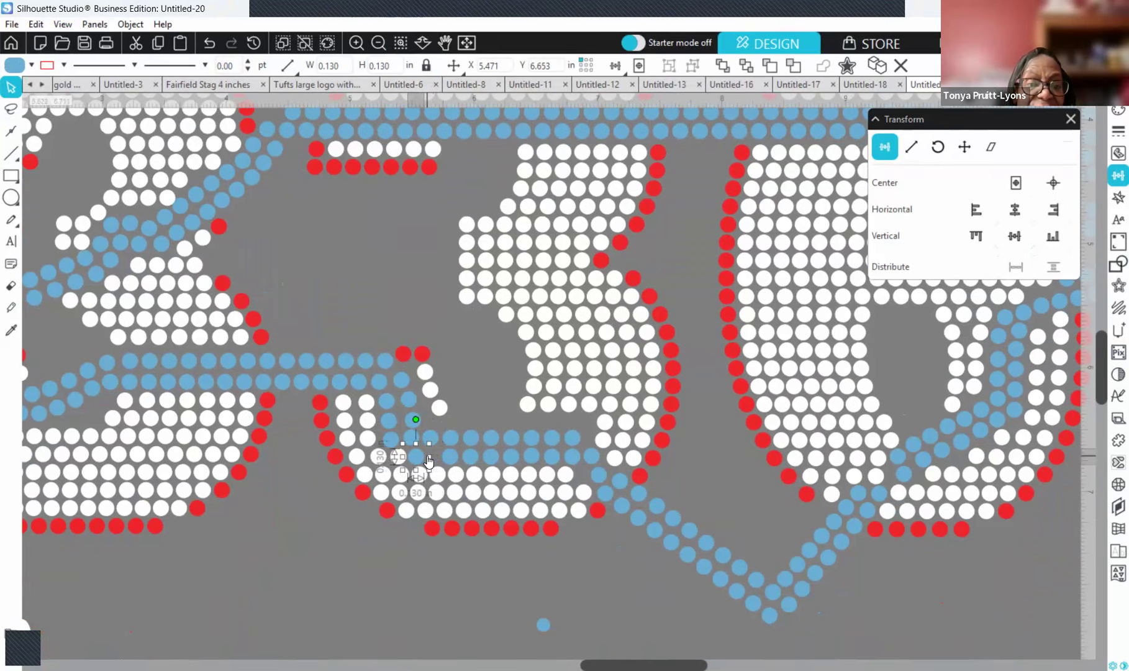
{"action": "key", "text": "Right"}
{"action": "key", "text": "Right"}
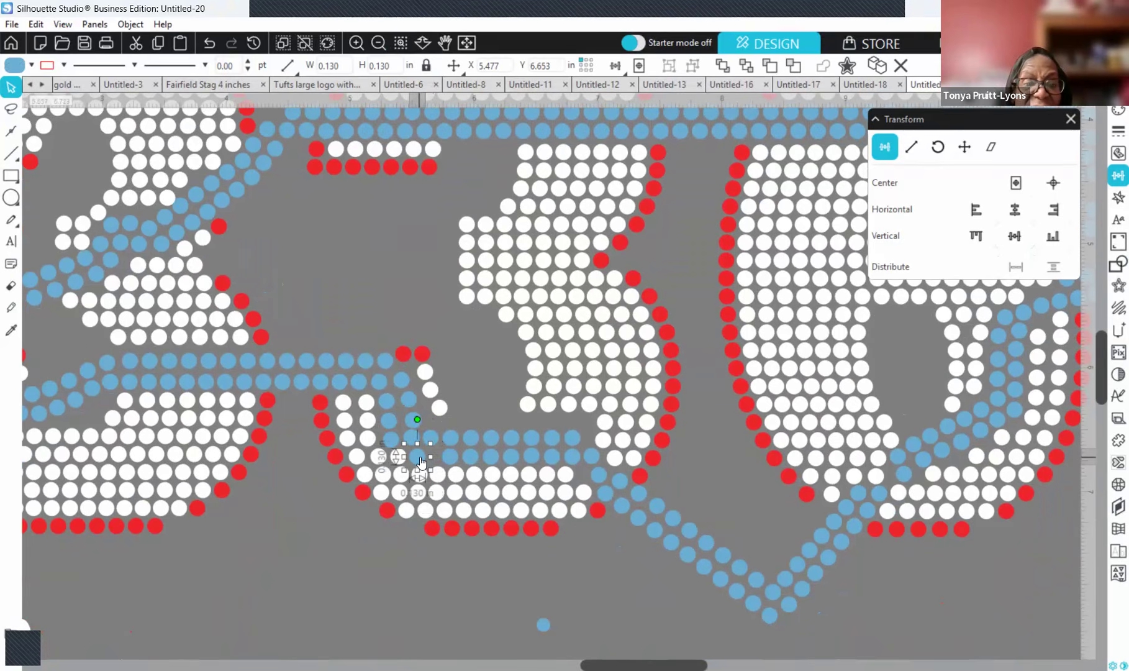
{"action": "right_click", "coordinate": [420, 463]}
{"action": "left_click", "coordinate": [467, 193]}
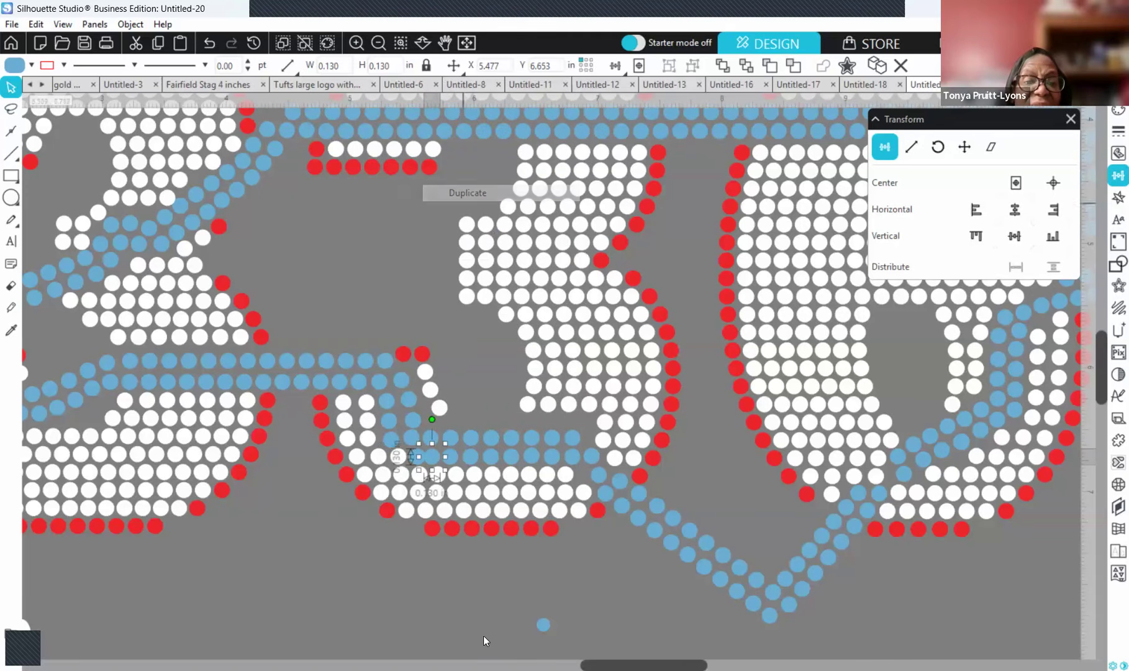
{"action": "left_click", "coordinate": [498, 628]}
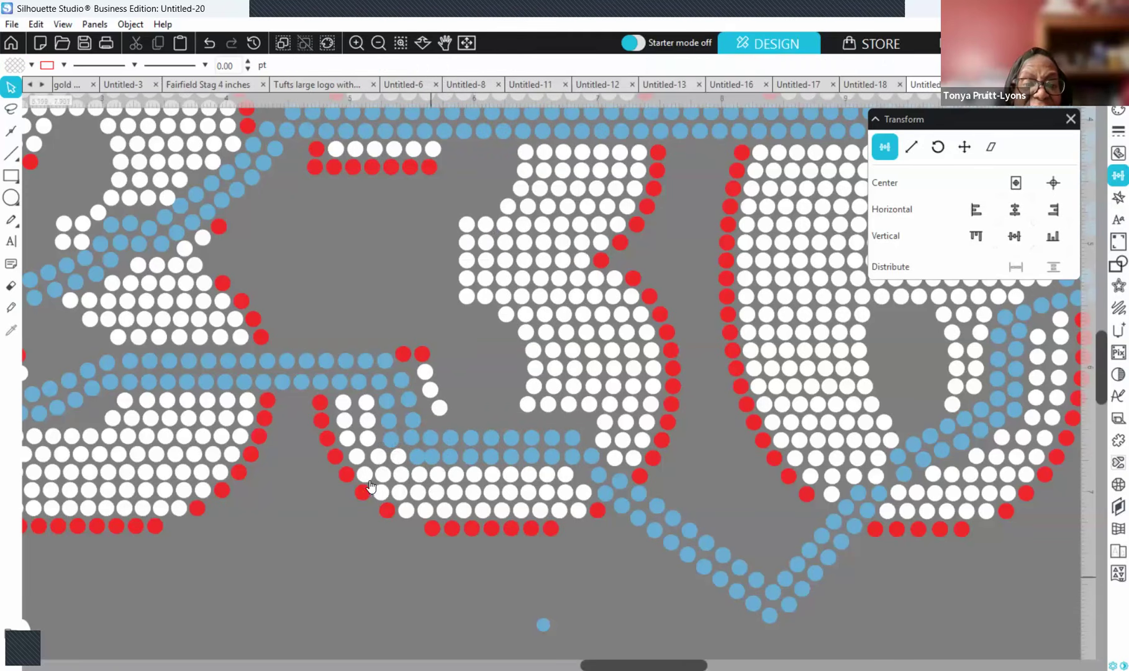
- Respace the stones in the short vertical blue section above that row, placing one at about X 5.408 in, Y 6.191 in
{"action": "left_click", "coordinate": [415, 422]}
{"action": "key", "text": "Left"}
{"action": "key", "text": "Left"}
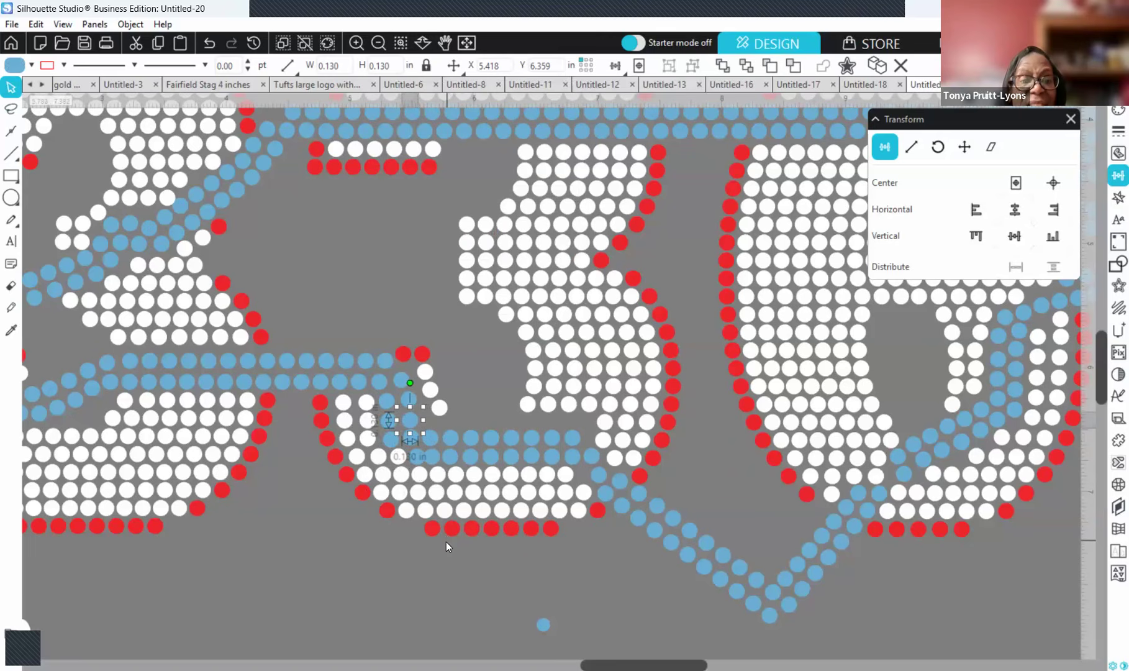
{"action": "key", "text": "Up"}
{"action": "key", "text": "Up"}
{"action": "key", "text": "Up"}
{"action": "left_click", "coordinate": [460, 592]}
{"action": "left_click_drag", "start_coordinate": [409, 418], "coordinate": [407, 399]}
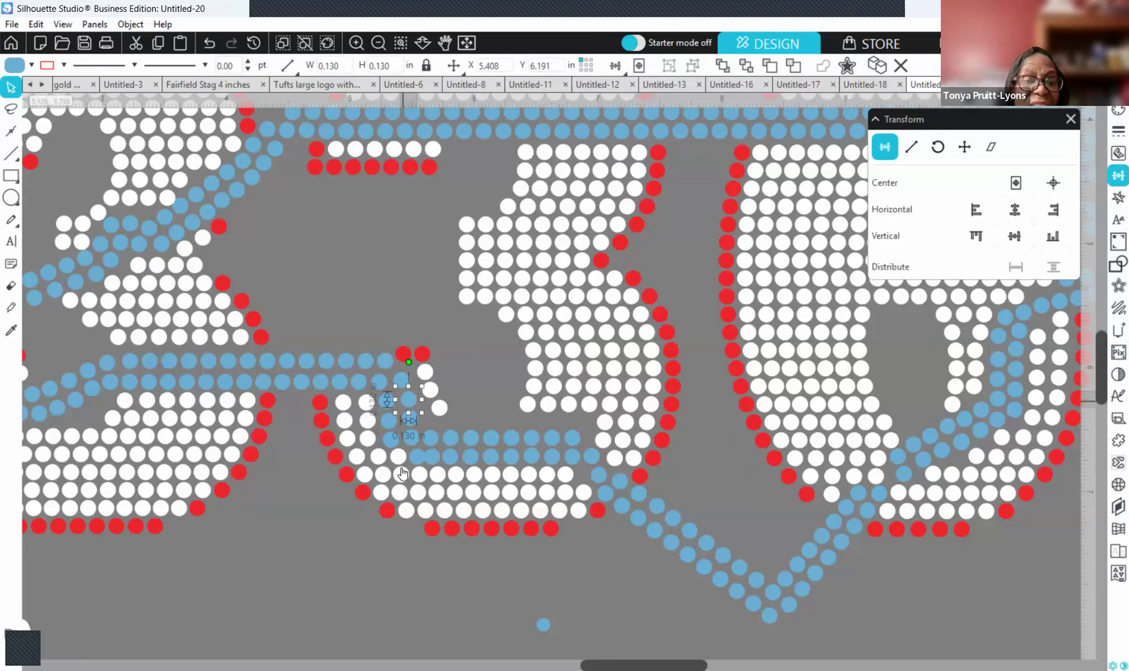
{"action": "left_click", "coordinate": [380, 570]}
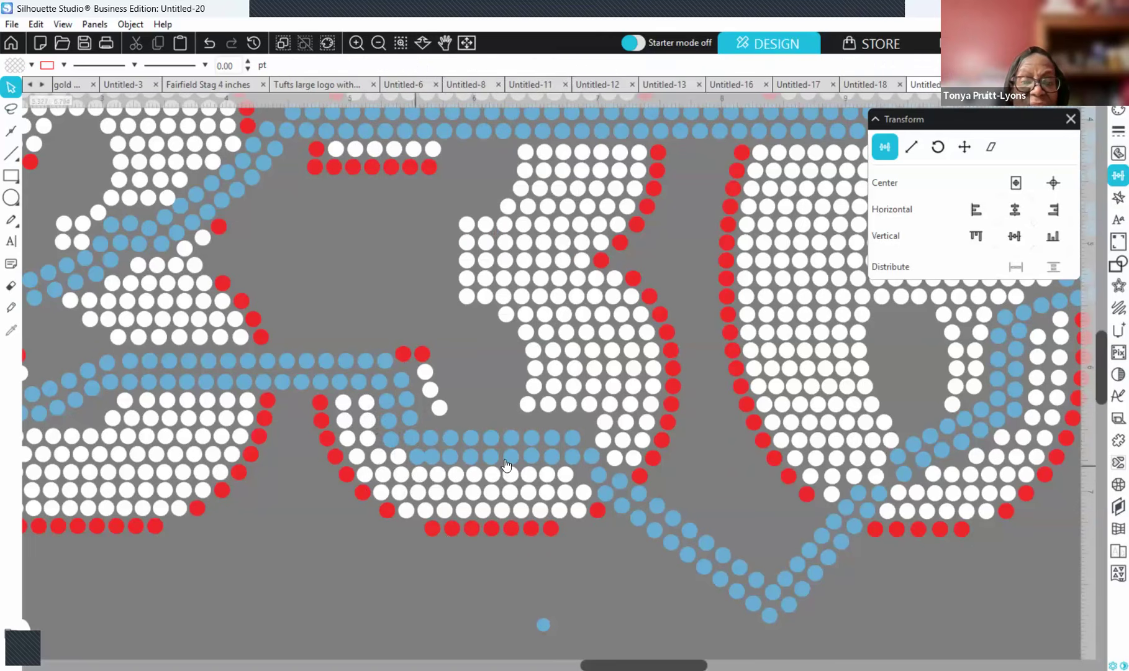
- Nudge the blue stone at the right end of the middle numeral's lower blue row slightly right
{"action": "left_click", "coordinate": [592, 460]}
{"action": "key", "text": "Right"}
{"action": "key", "text": "Right"}
{"action": "key", "text": "Right"}
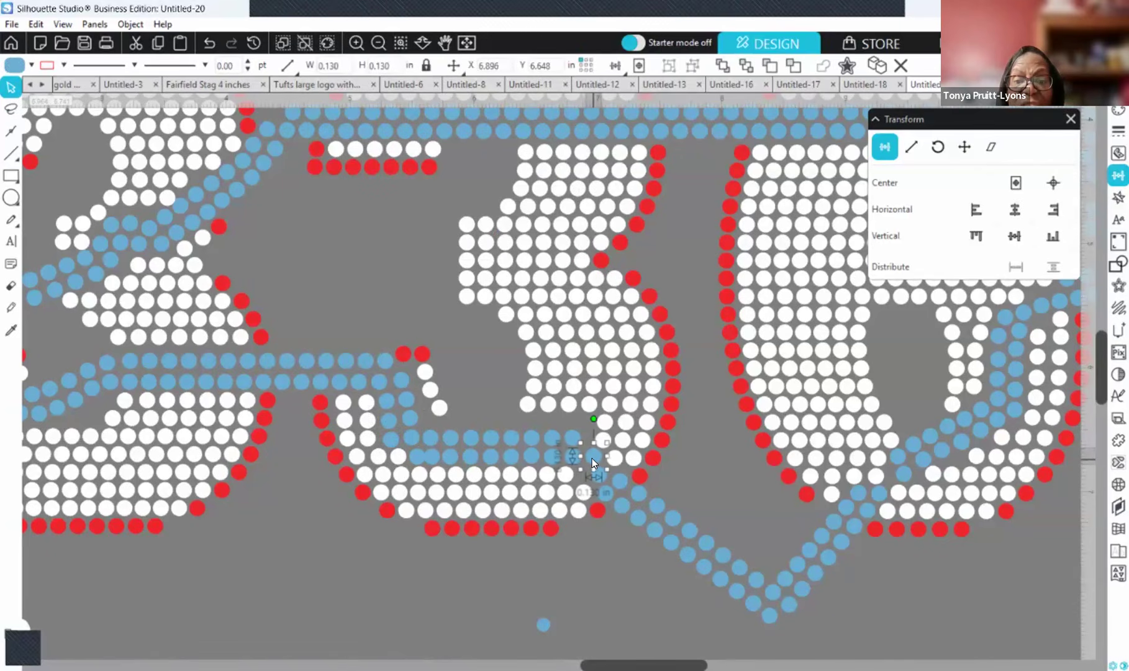
{"action": "key", "text": "Left"}
- Distribute all stones of the middle numeral's lower blue row evenly horizontally between its two end stones
{"action": "left_click", "coordinate": [415, 463]}
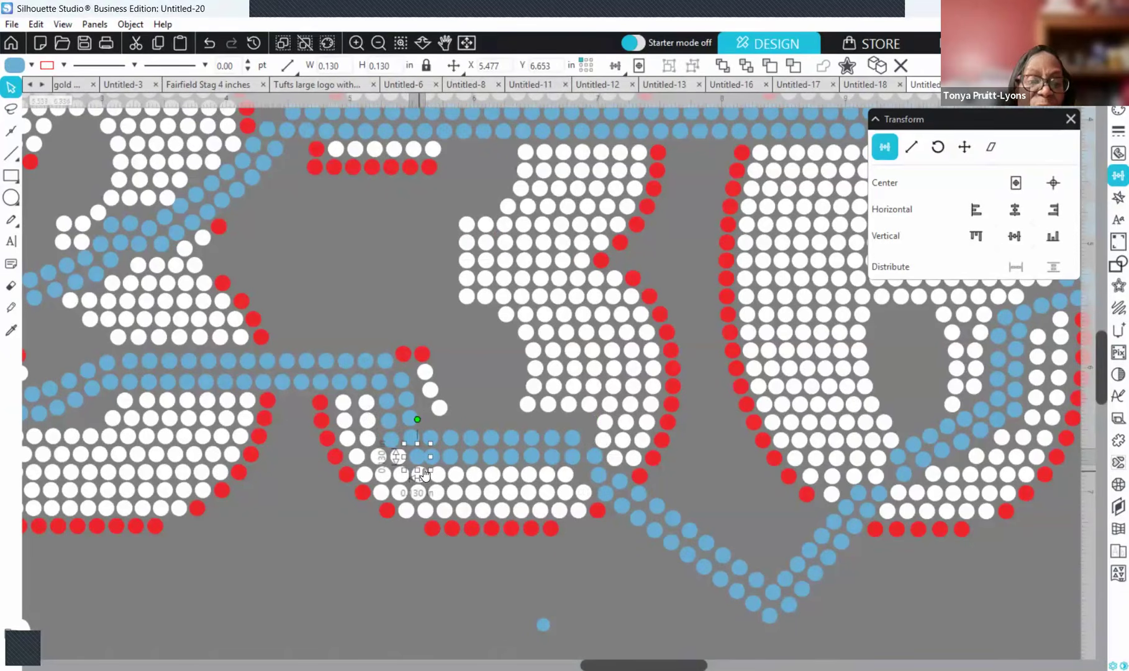
{"action": "left_click", "coordinate": [435, 460], "text": "shift"}
{"action": "left_click", "coordinate": [453, 462], "text": "shift"}
{"action": "left_click", "coordinate": [473, 463], "text": "shift"}
{"action": "left_click", "coordinate": [492, 463], "text": "shift"}
{"action": "left_click", "coordinate": [517, 461], "text": "shift"}
{"action": "left_click", "coordinate": [537, 462], "text": "shift"}
{"action": "left_click", "coordinate": [556, 463], "text": "shift"}
{"action": "left_click", "coordinate": [576, 460], "text": "shift"}
{"action": "left_click", "coordinate": [594, 459], "text": "shift"}
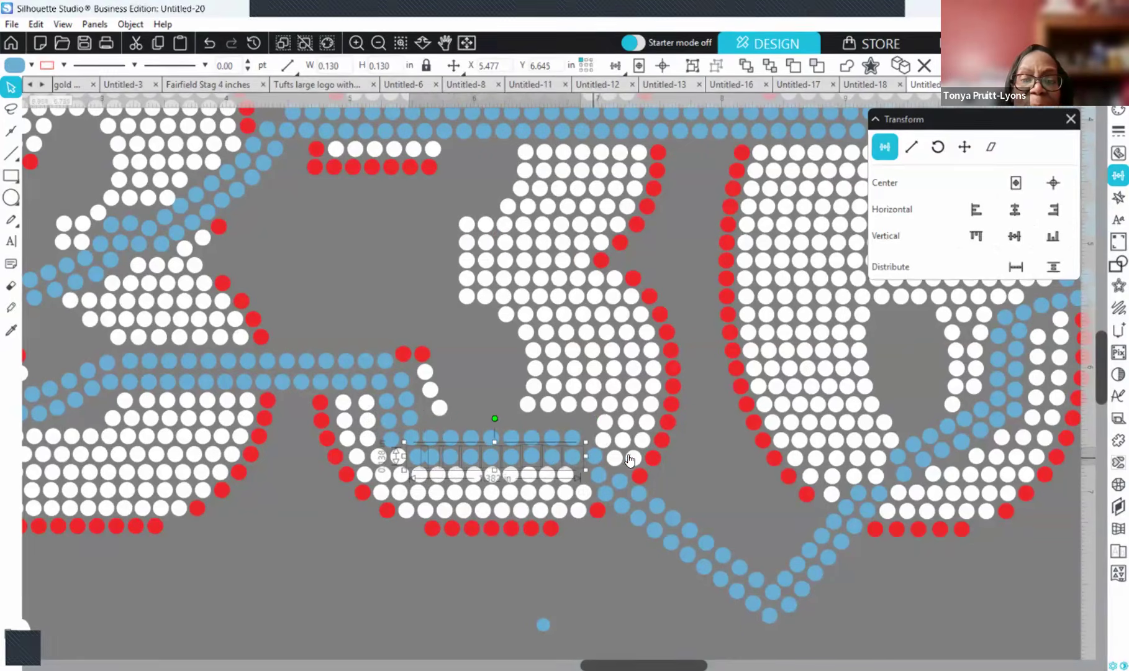
{"action": "left_click", "coordinate": [1013, 269]}
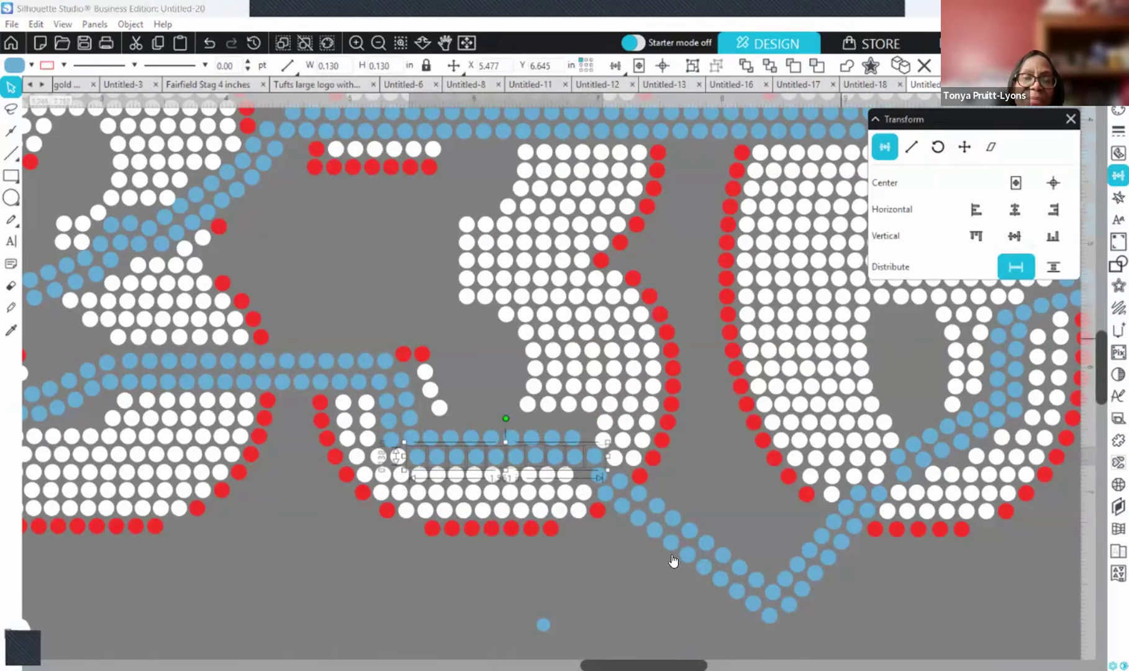
{"action": "left_click", "coordinate": [593, 498]}
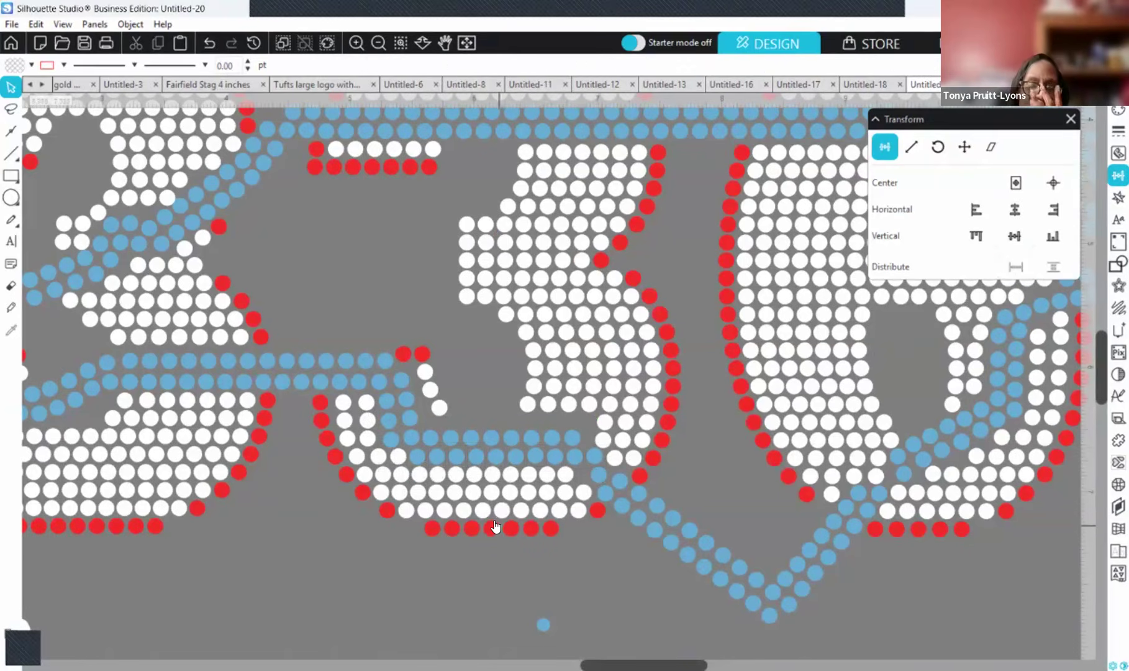
- Move the blue stone just below the row's right end leftward to X 6.811 in, Y 6.801 in, beside the white stones
{"action": "left_click", "coordinate": [601, 479]}
{"action": "key", "text": "Left"}
{"action": "key", "text": "Left"}
{"action": "key", "text": "Left"}
{"action": "key", "text": "Left"}
{"action": "key", "text": "Left"}
{"action": "key", "text": "Left"}
{"action": "key", "text": "Left"}
{"action": "key", "text": "Left"}
{"action": "key", "text": "Left"}
{"action": "key", "text": "Left"}
{"action": "key", "text": "Left"}
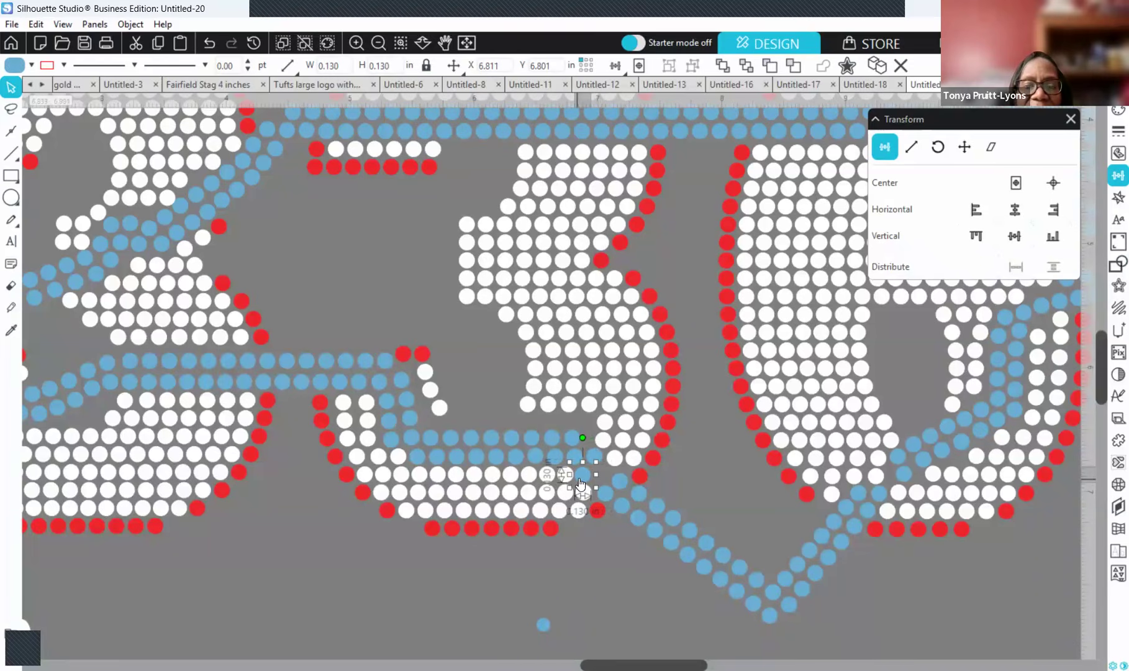
- Duplicate that blue stone to its right and nudge the copy to about X 6.977 in, Y 6.801 in
{"action": "right_click", "coordinate": [579, 477]}
{"action": "left_click", "coordinate": [638, 217]}
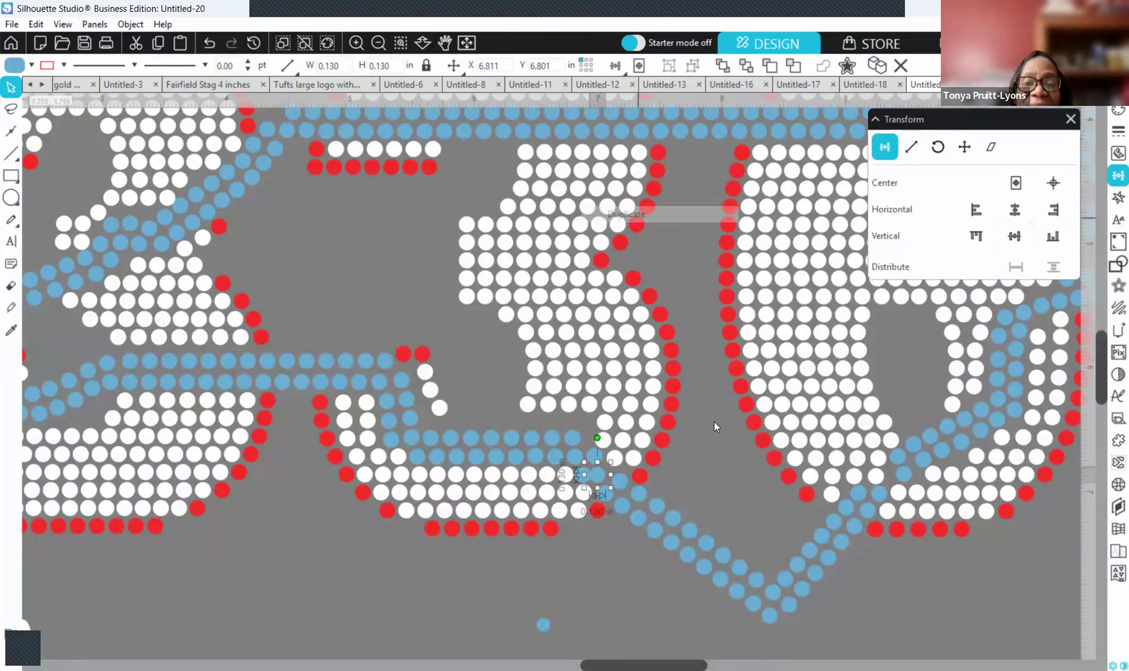
{"action": "key", "text": "Right"}
{"action": "key", "text": "Right"}
{"action": "key", "text": "Right"}
{"action": "key", "text": "Right"}
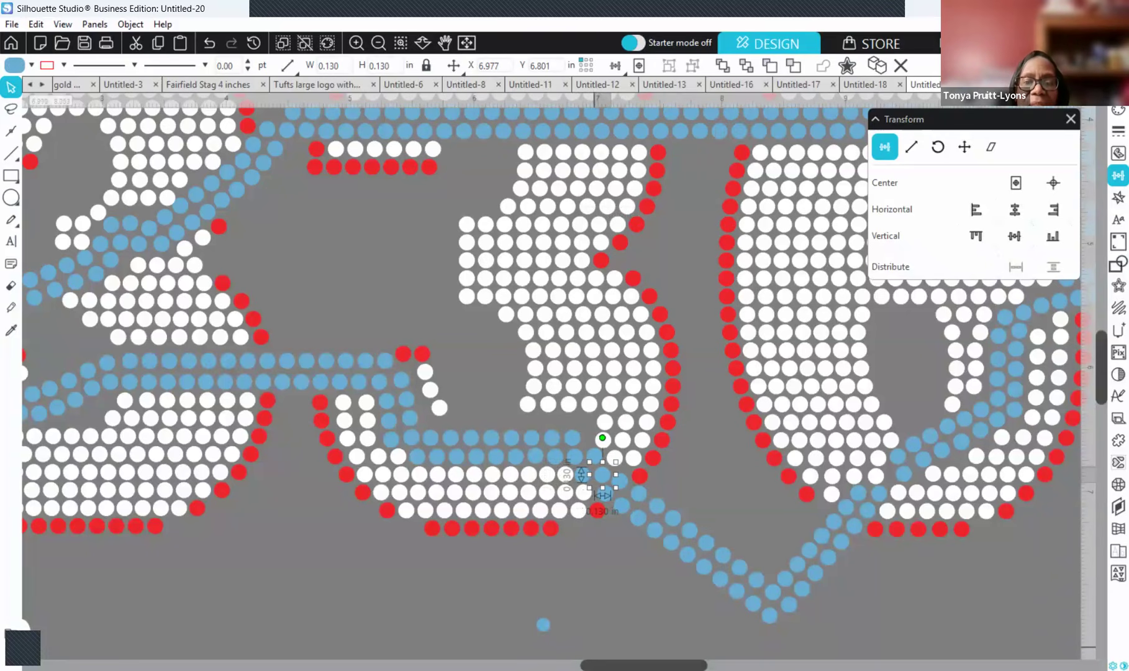
{"action": "left_click", "coordinate": [589, 465]}
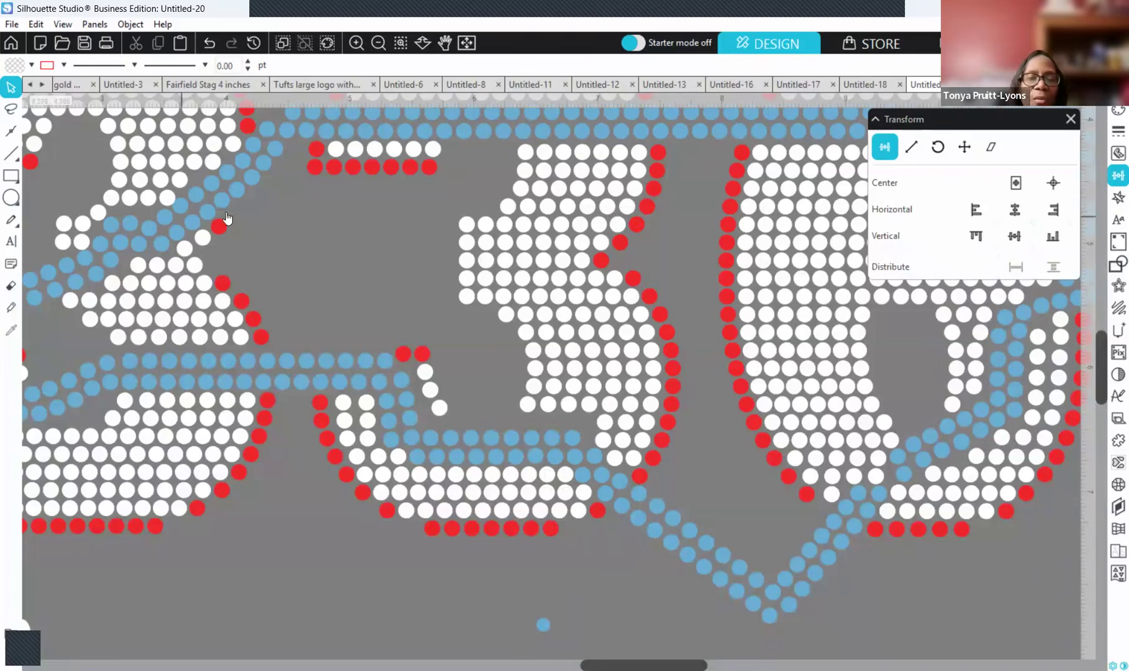
- Examine the spacing of the blue outline across all three numerals in a full view of the design
{"action": "scroll", "coordinate": [376, 298], "scroll_direction": "up", "scroll_amount": 1}
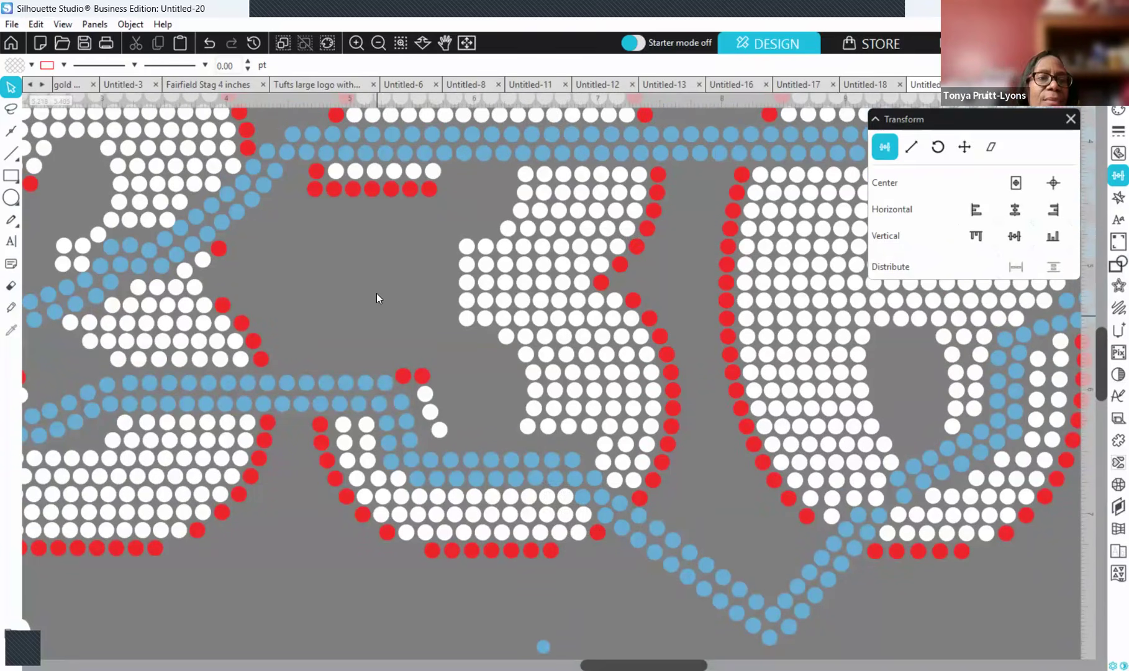
{"action": "scroll", "coordinate": [377, 295], "scroll_direction": "up", "scroll_amount": 3}
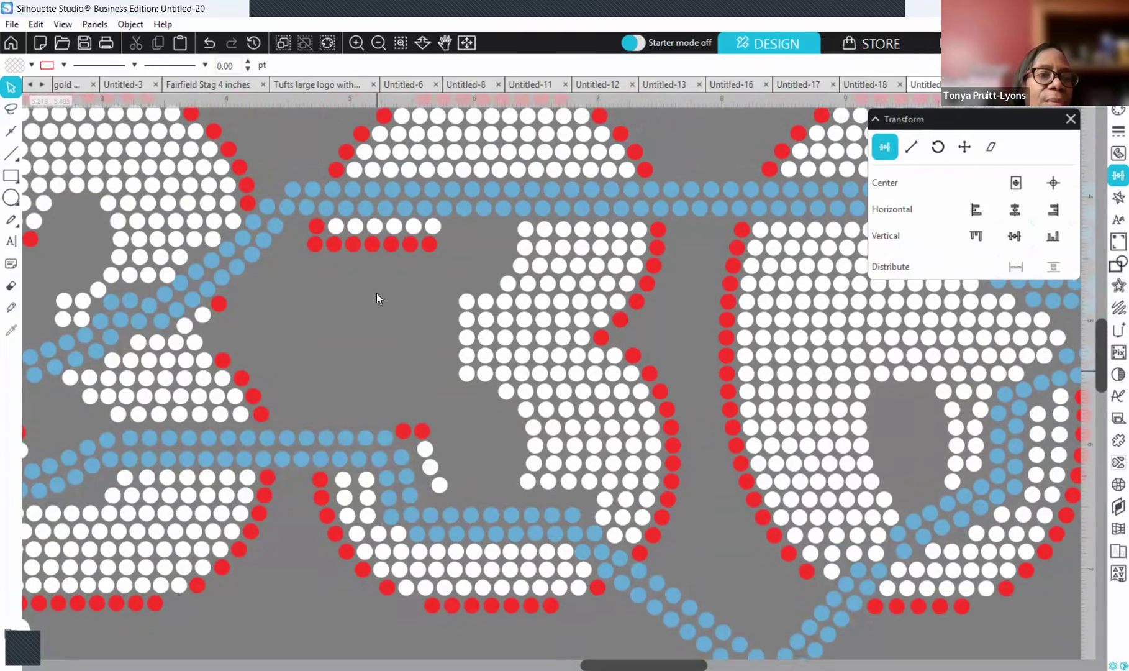
{"action": "scroll", "coordinate": [377, 293], "scroll_direction": "up", "scroll_amount": 3}
{"action": "scroll", "coordinate": [376, 293], "scroll_direction": "up", "scroll_amount": 3}
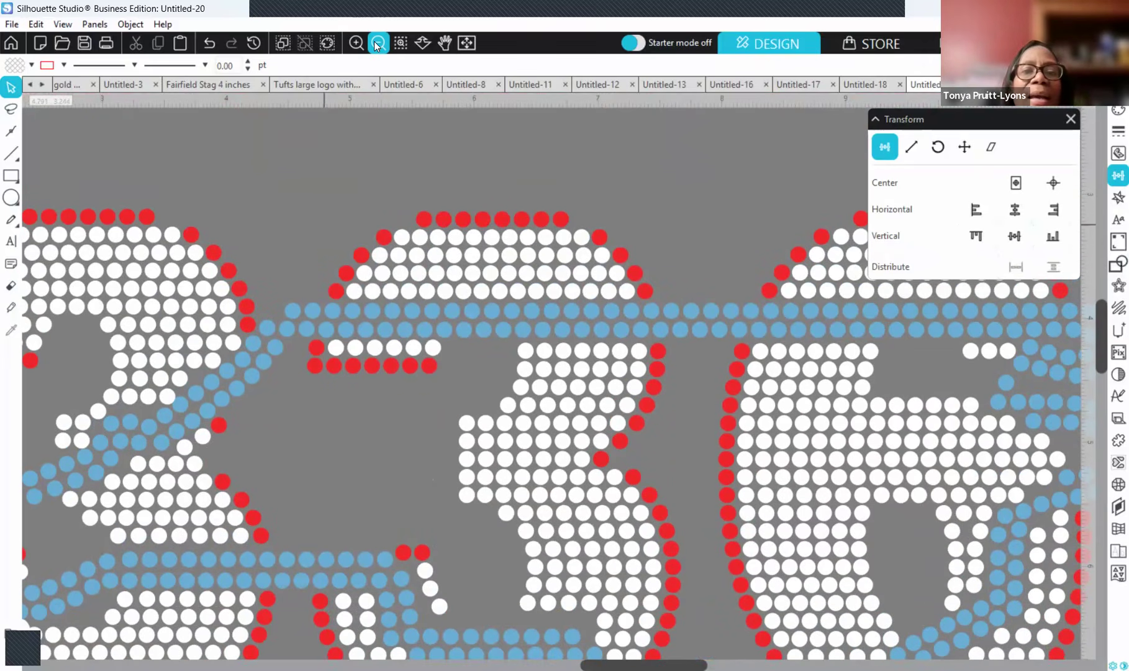
{"action": "left_click", "coordinate": [375, 41]}
{"action": "left_click", "coordinate": [375, 42]}
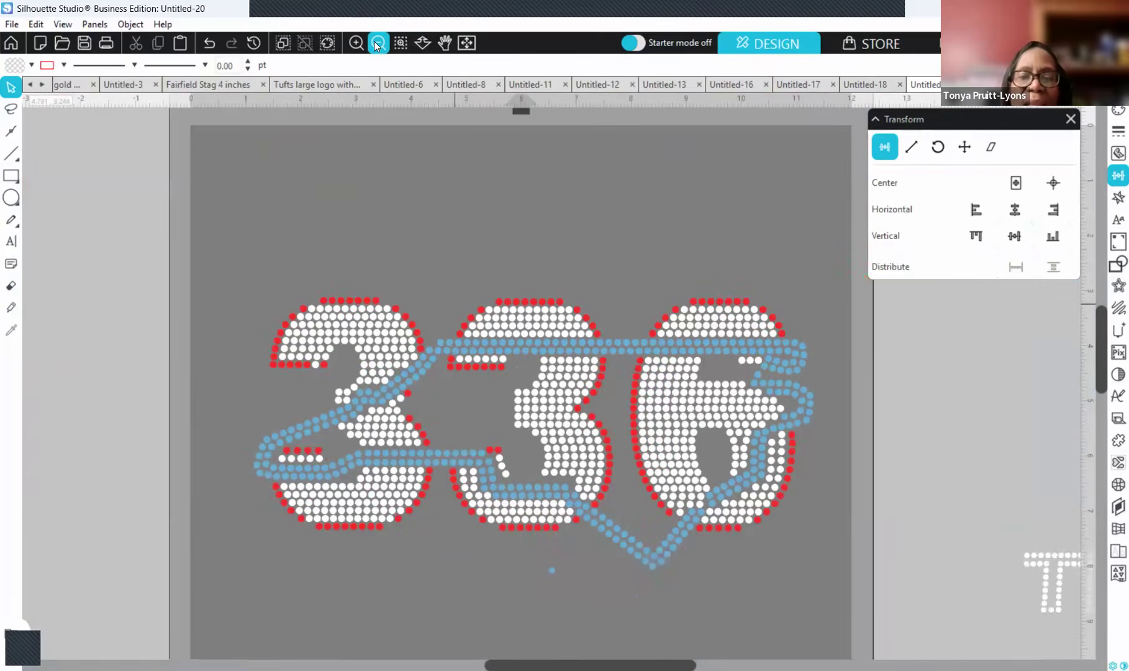
- Delete the stray blue stone lying below the middle numeral
{"action": "left_click", "coordinate": [552, 571]}
{"action": "key", "text": "Delete"}
{"action": "left_click", "coordinate": [557, 602]}
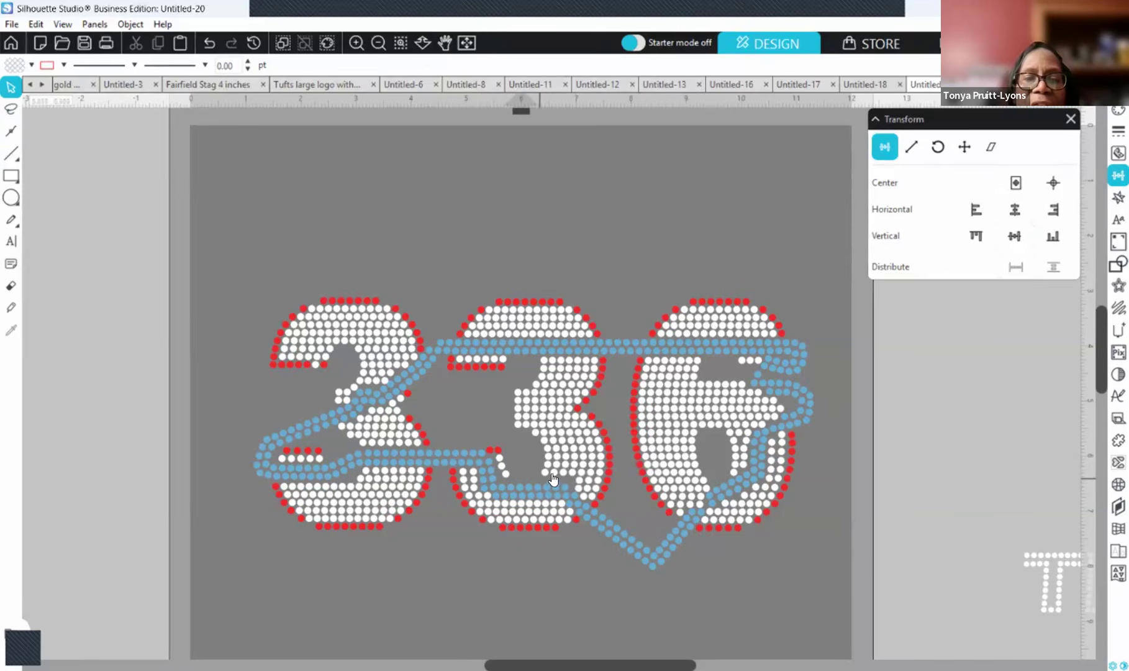
- Duplicate the four white stones at the middle numeral's lower inner edge and place the copies just below at X 6.327 in, Y 6.378 in
{"action": "left_click", "coordinate": [356, 43]}
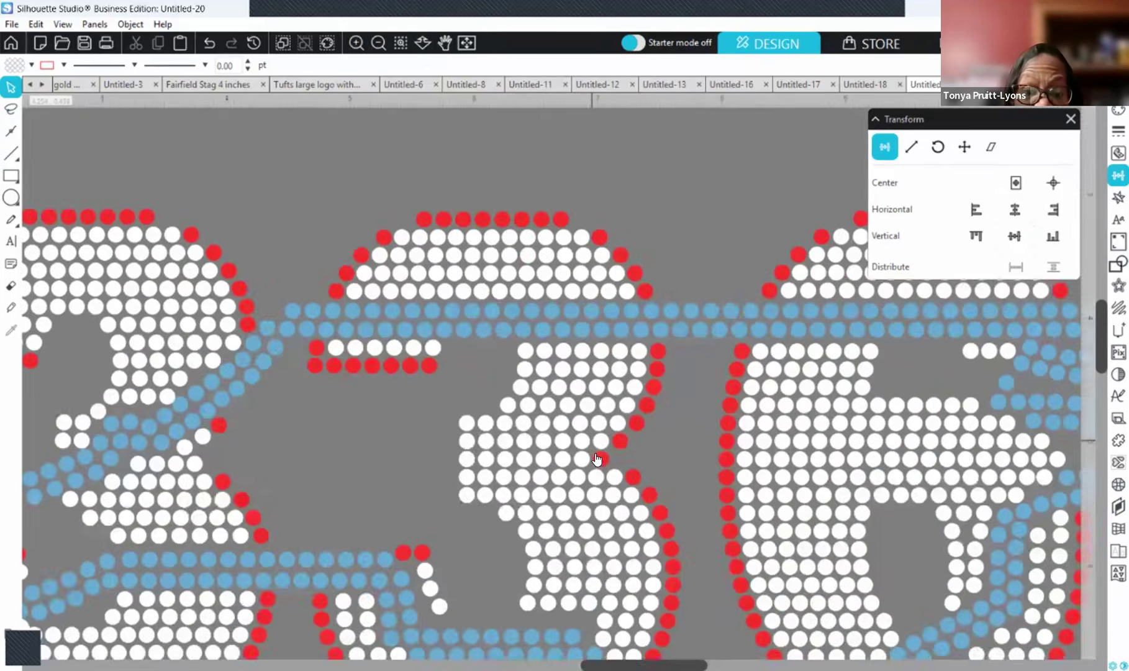
{"action": "scroll", "coordinate": [545, 489], "scroll_direction": "down", "scroll_amount": 3}
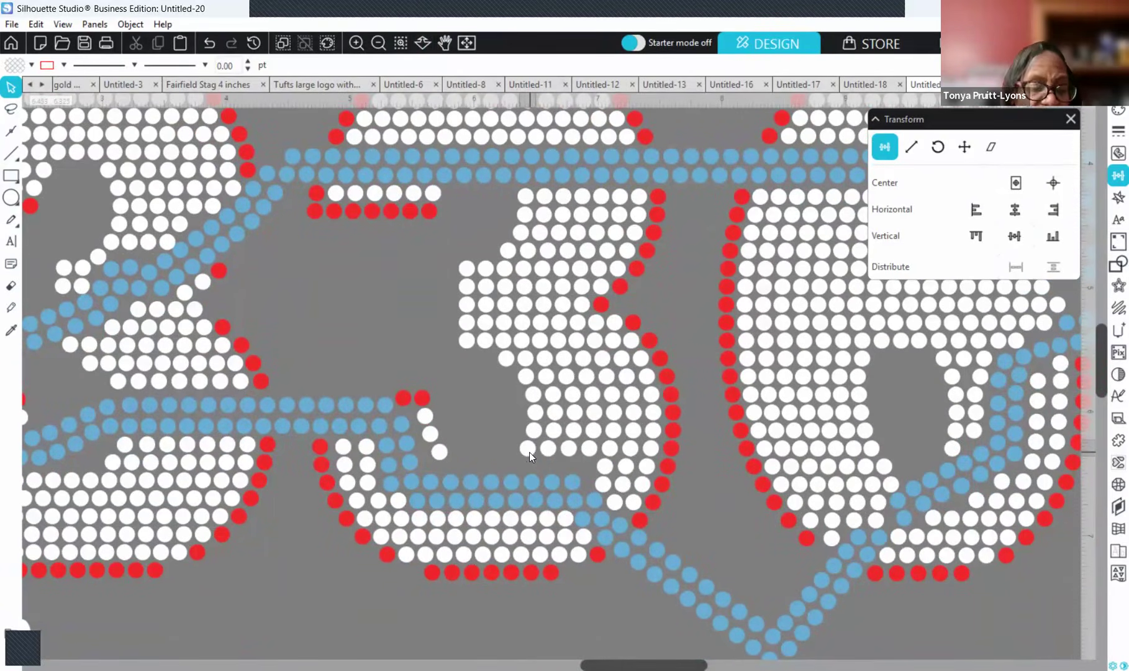
{"action": "left_click", "coordinate": [530, 451]}
{"action": "left_click", "coordinate": [548, 450], "text": "shift"}
{"action": "left_click", "coordinate": [568, 448], "text": "shift"}
{"action": "left_click", "coordinate": [586, 448], "text": "shift"}
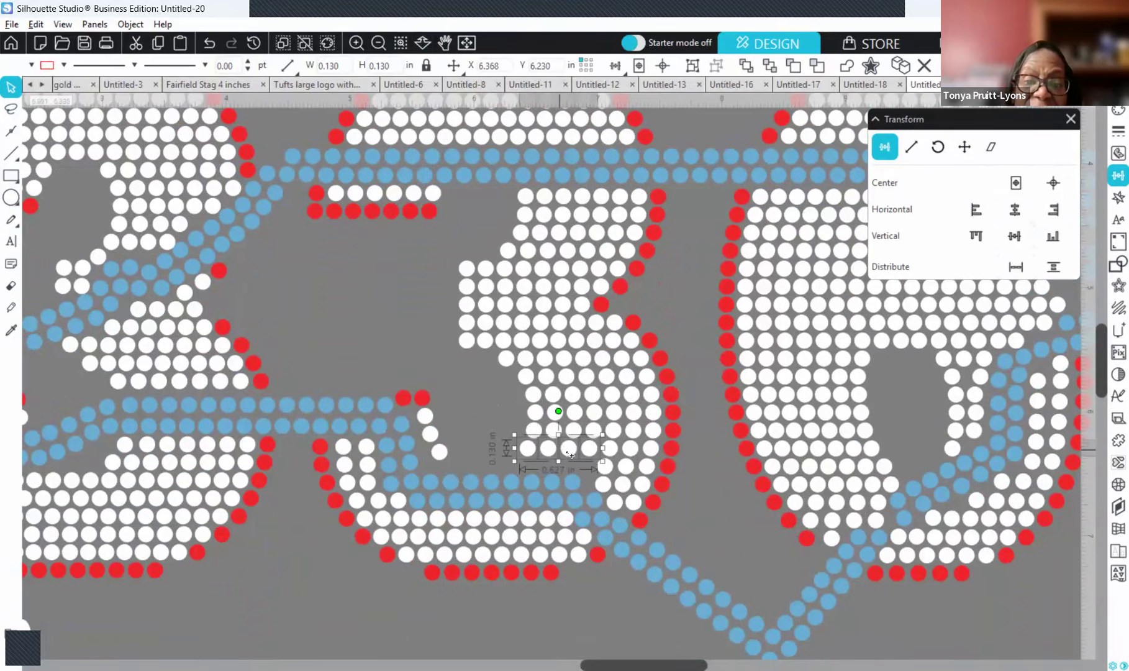
{"action": "left_click_drag", "start_coordinate": [566, 453], "coordinate": [559, 468]}
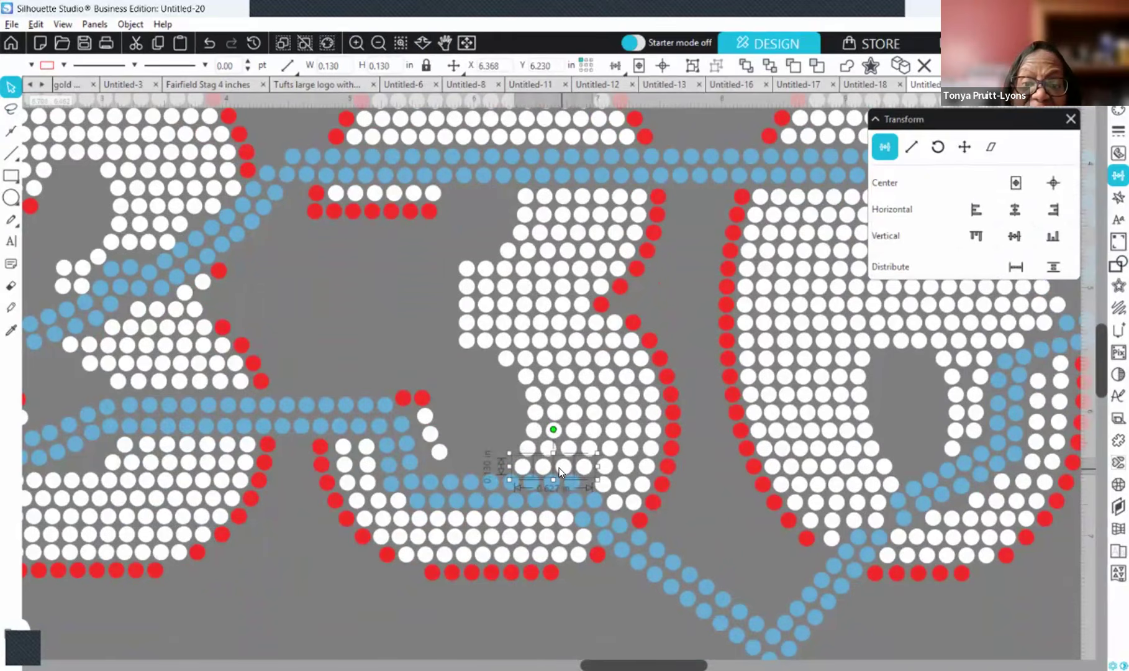
{"action": "left_click_drag", "start_coordinate": [559, 468], "coordinate": [559, 468]}
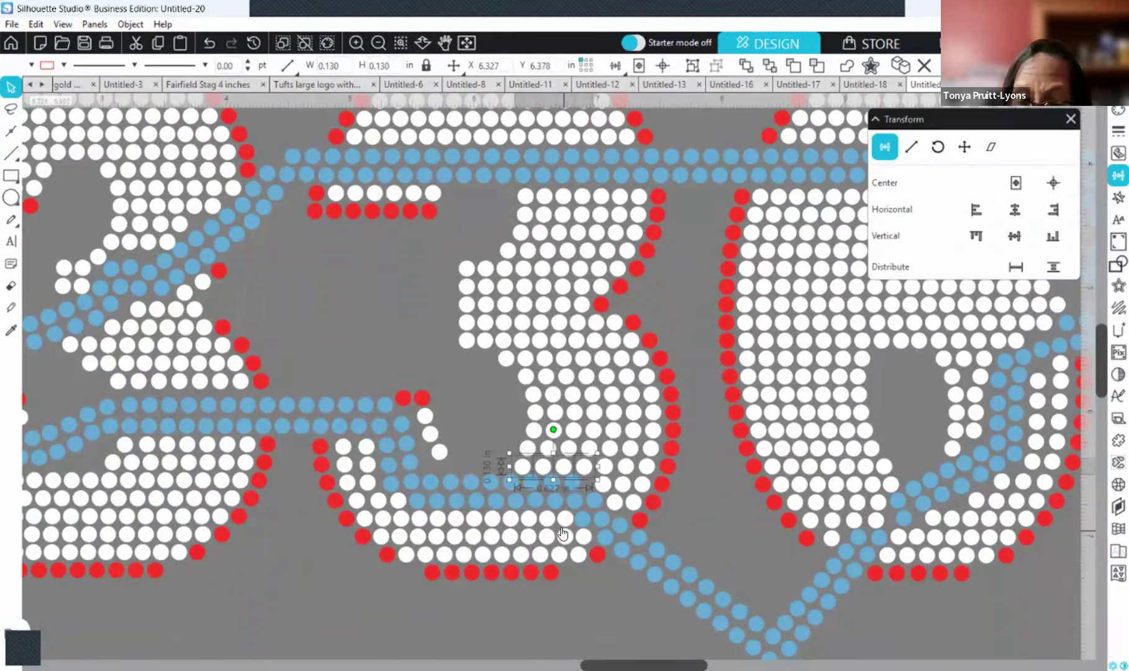
{"action": "left_click", "coordinate": [564, 620]}
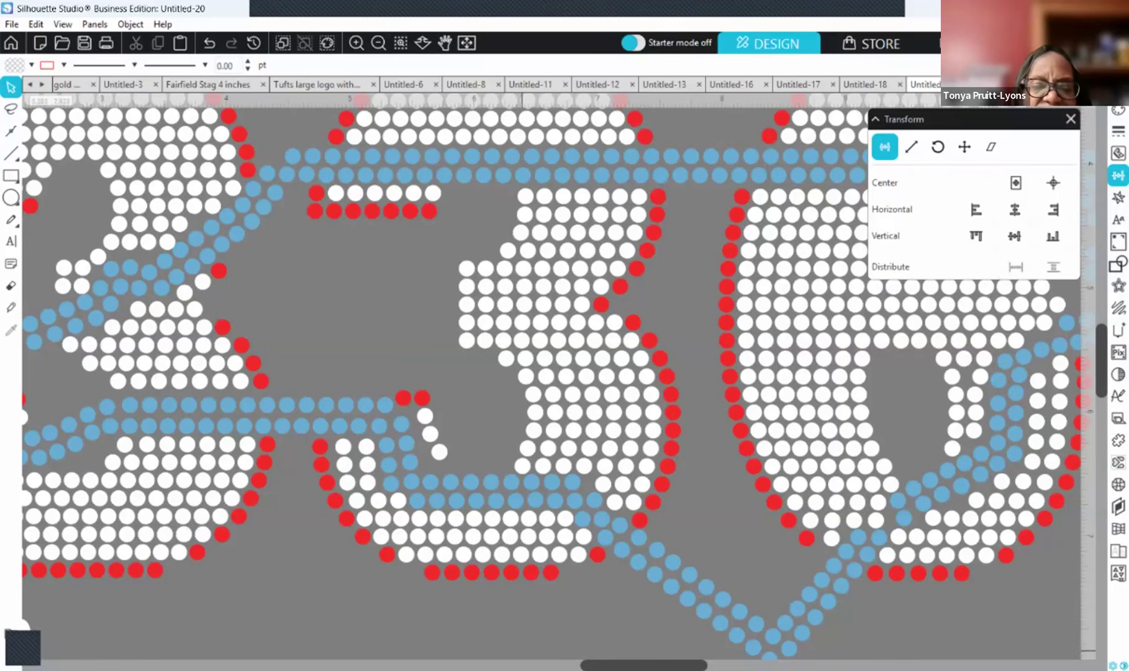
- Nudge the middle white stone of the middle numeral's short three-stone column left to X 5.558 in
{"action": "mouse_move", "coordinate": [635, 665]}
{"action": "left_mouse_down"}
{"action": "mouse_move", "coordinate": [1025, 665]}
{"action": "mouse_move", "coordinate": [634, 665]}
{"action": "left_mouse_up"}
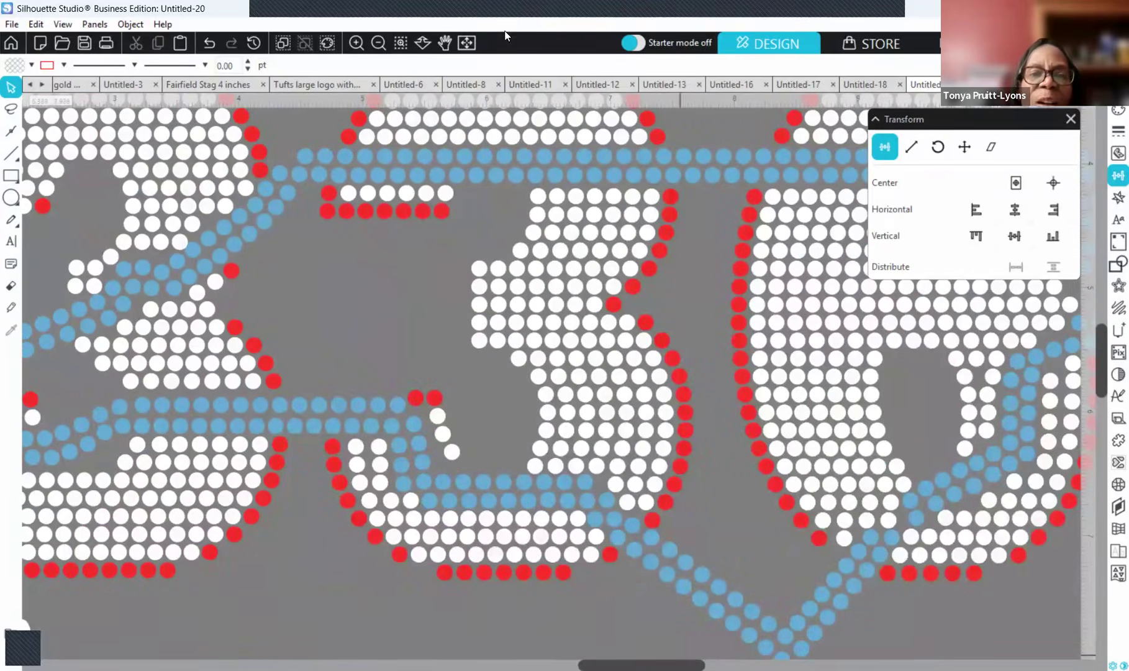
{"action": "left_click", "coordinate": [377, 48]}
{"action": "left_click", "coordinate": [378, 49]}
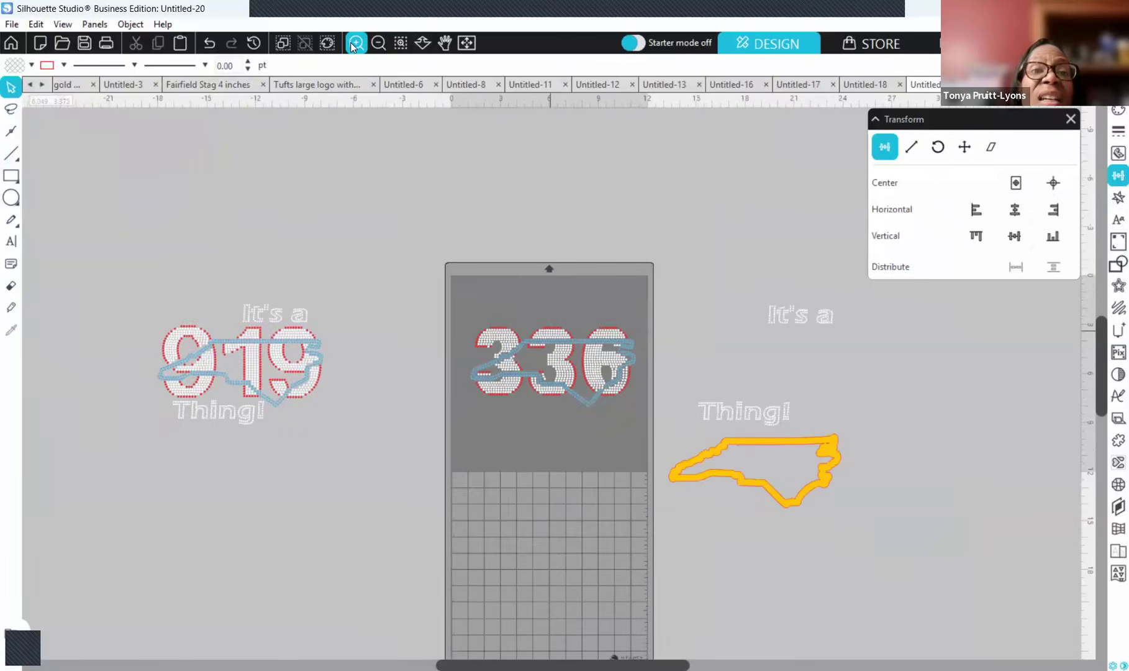
{"action": "left_click", "coordinate": [352, 43]}
{"action": "left_click", "coordinate": [352, 43]}
{"action": "left_click", "coordinate": [352, 42]}
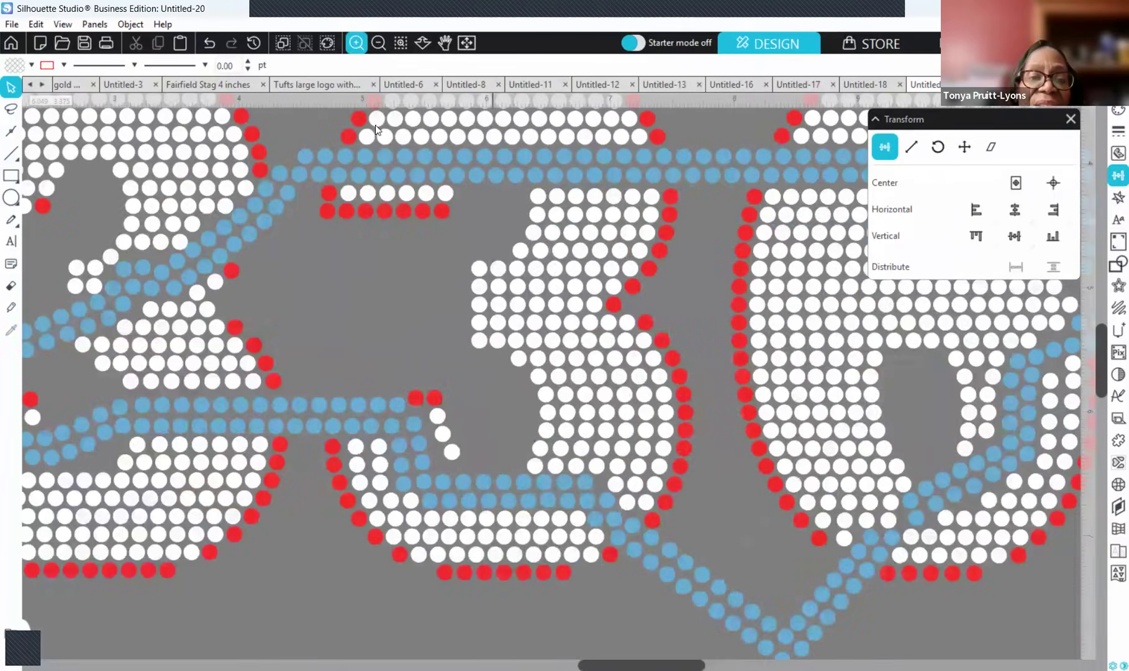
{"action": "left_click", "coordinate": [443, 434]}
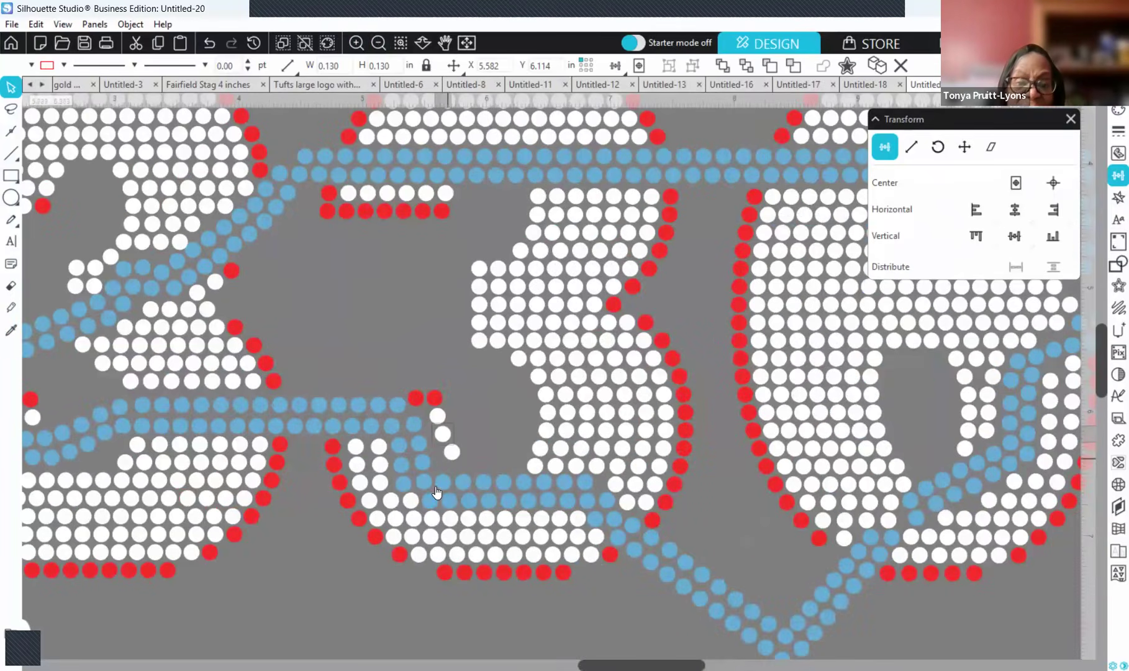
{"action": "key", "text": "Left"}
{"action": "key", "text": "Left"}
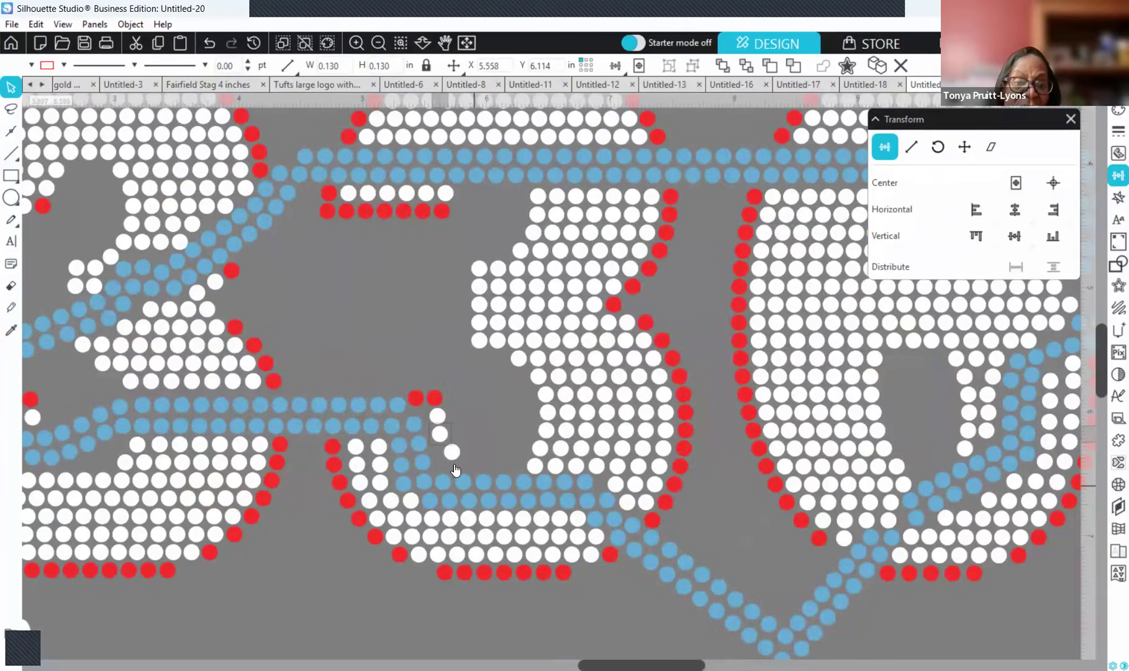
- Nudge the lowest white stone of that short column left and slightly down to X 5.620 in, Y 6.265 in
{"action": "left_click", "coordinate": [451, 457]}
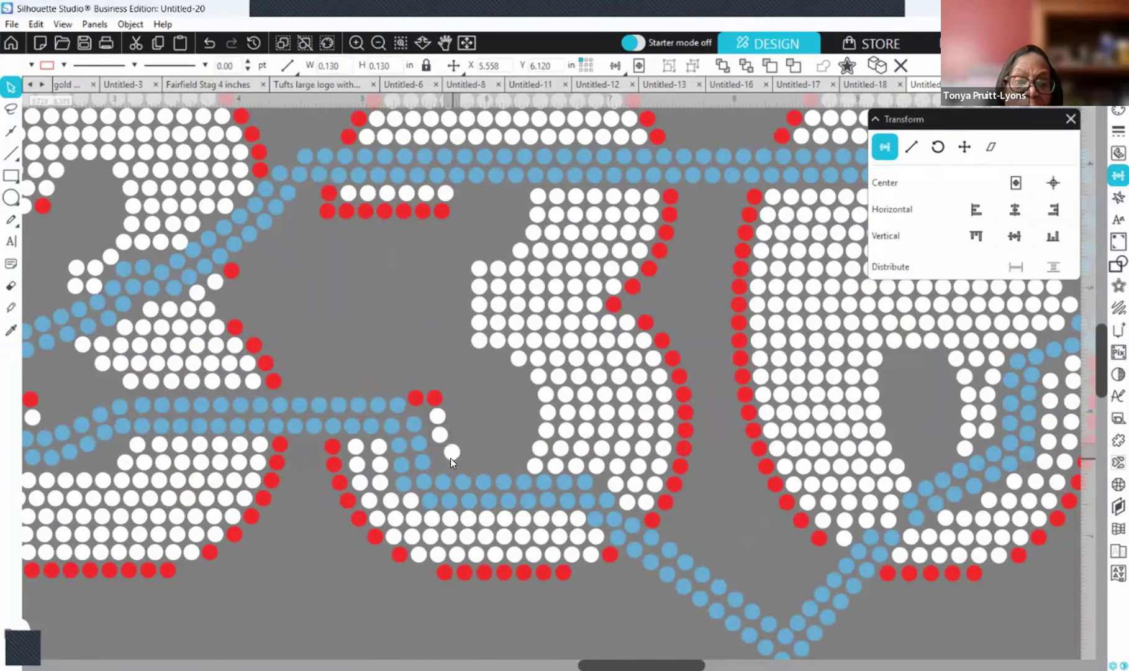
{"action": "key", "text": "Left"}
{"action": "key", "text": "Left"}
{"action": "key", "text": "Left"}
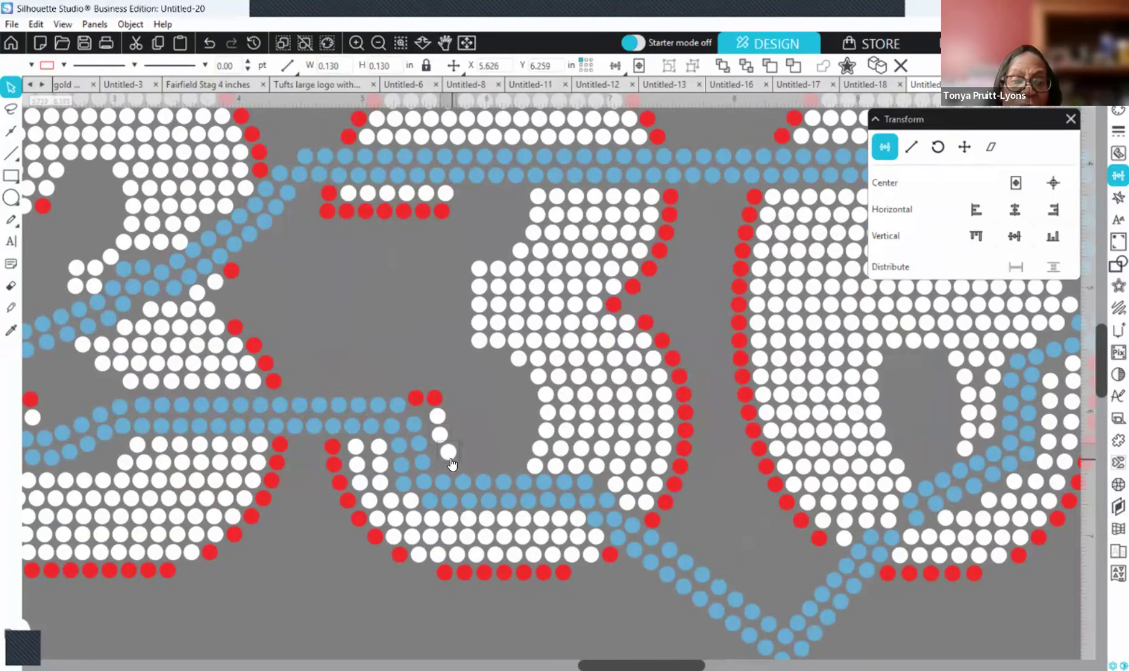
{"action": "key", "text": "Left"}
{"action": "key", "text": "Down"}
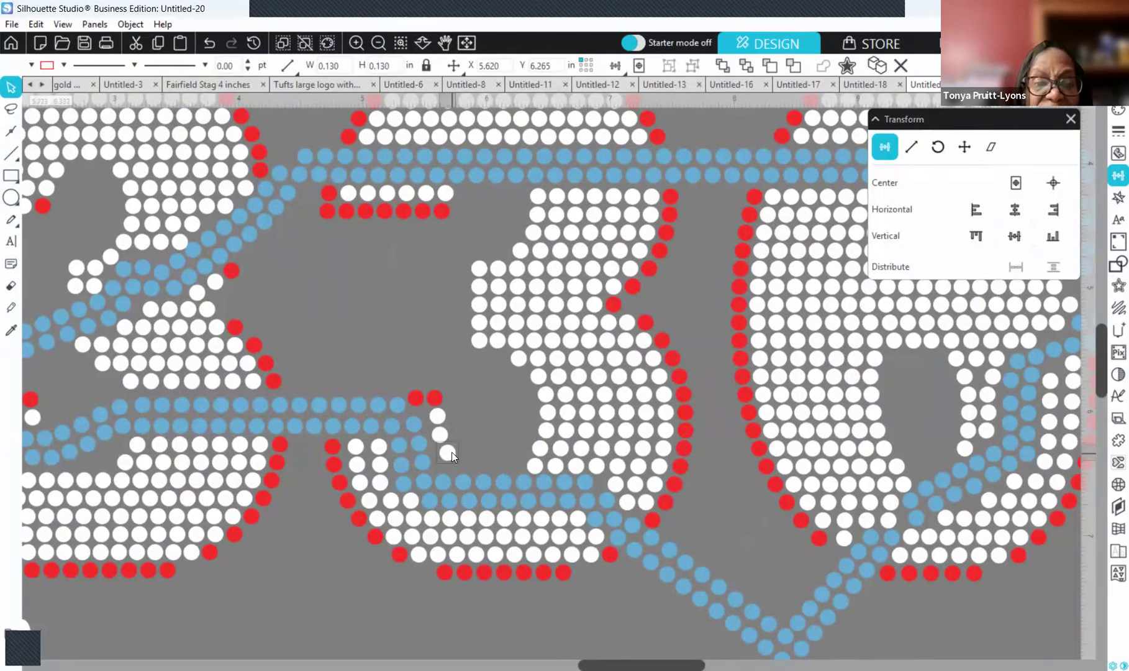
- Try to duplicate the lowest white stone of the short column
{"action": "right_click", "coordinate": [493, 138]}
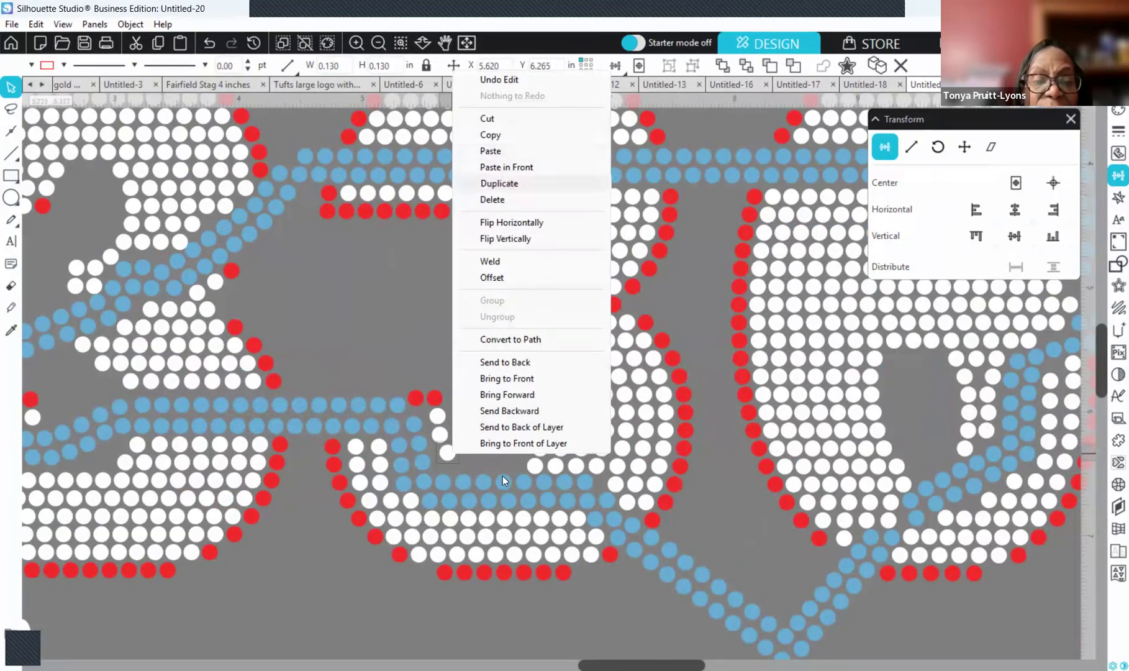
{"action": "left_click", "coordinate": [505, 184]}
{"action": "left_click", "coordinate": [490, 420]}
{"action": "mouse_move", "coordinate": [464, 461]}
{"action": "left_mouse_down"}
{"action": "mouse_move", "coordinate": [443, 464]}
{"action": "mouse_move", "coordinate": [338, 632]}
{"action": "mouse_move", "coordinate": [462, 423]}
{"action": "mouse_move", "coordinate": [461, 459]}
{"action": "mouse_move", "coordinate": [447, 455]}
{"action": "left_mouse_up"}
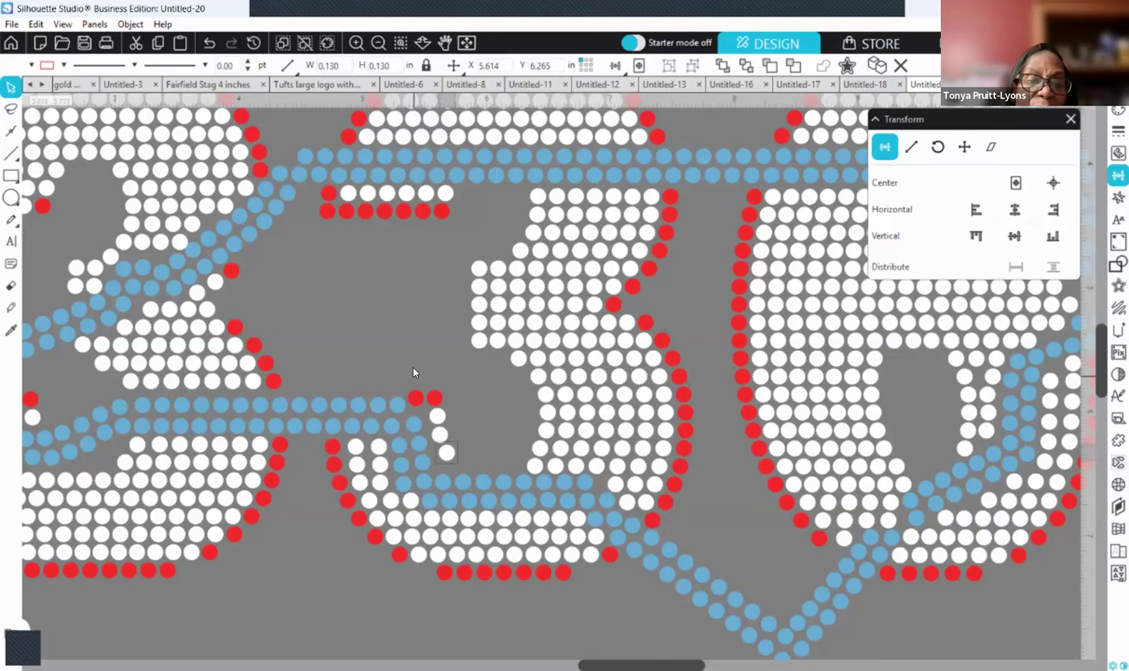
{"action": "left_click", "coordinate": [415, 386]}
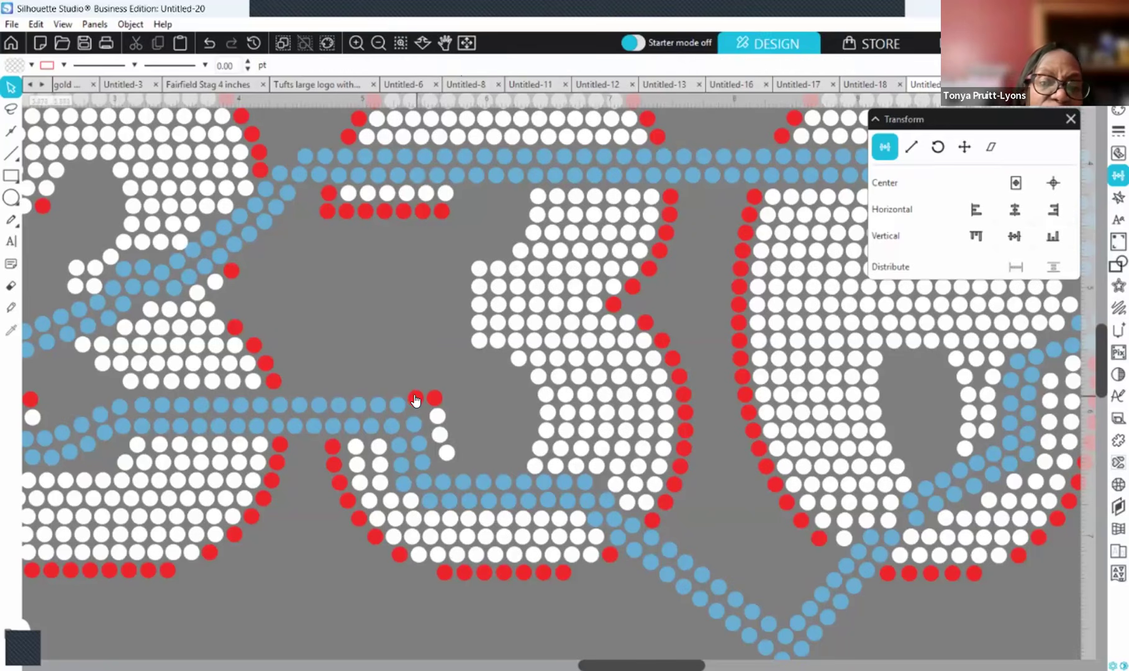
- Lower the two red and three white stones beside the blue corner to Y 5.878 in, and shift the lowest white one left to X 5.597 in
{"action": "left_click", "coordinate": [419, 398]}
{"action": "left_click", "coordinate": [436, 402], "text": "shift"}
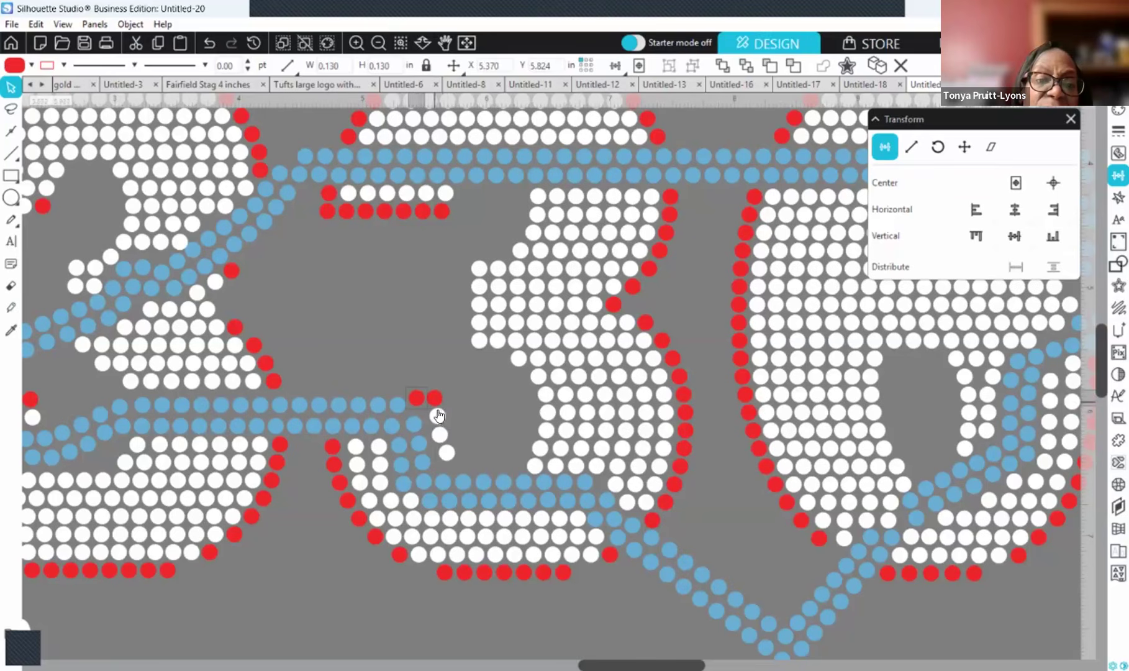
{"action": "left_click", "coordinate": [438, 417], "text": "shift"}
{"action": "left_click", "coordinate": [440, 434], "text": "shift"}
{"action": "left_click", "coordinate": [446, 455], "text": "shift"}
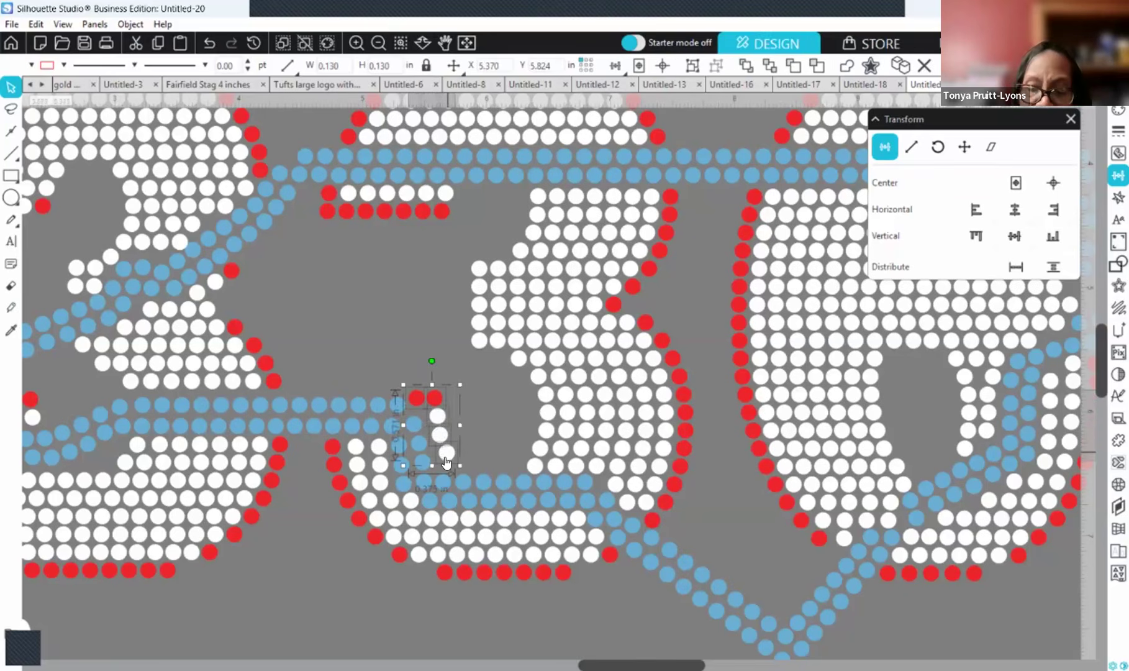
{"action": "key", "text": "Down"}
{"action": "key", "text": "Down"}
{"action": "key", "text": "Down"}
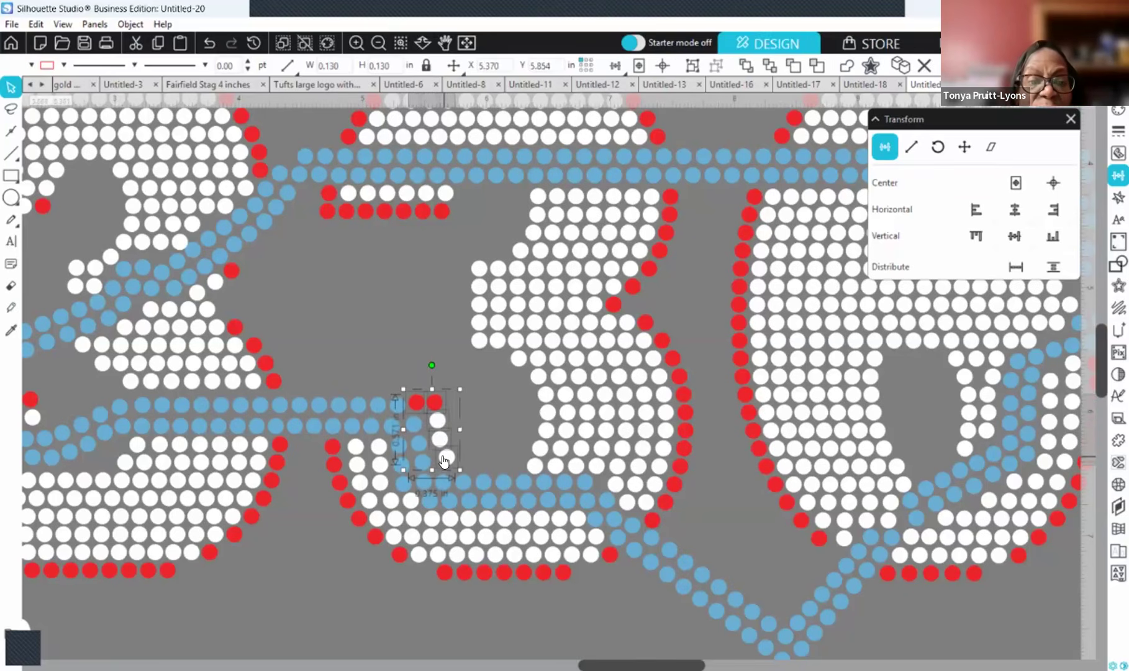
{"action": "key", "text": "Down"}
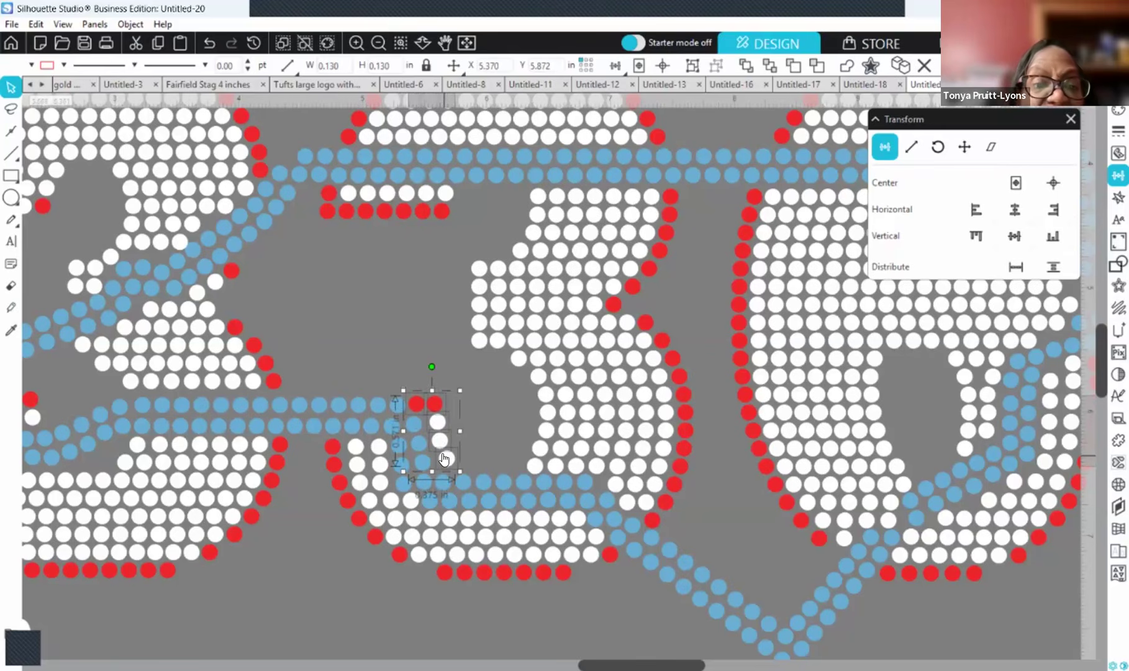
{"action": "key", "text": "Down"}
{"action": "left_click", "coordinate": [445, 359]}
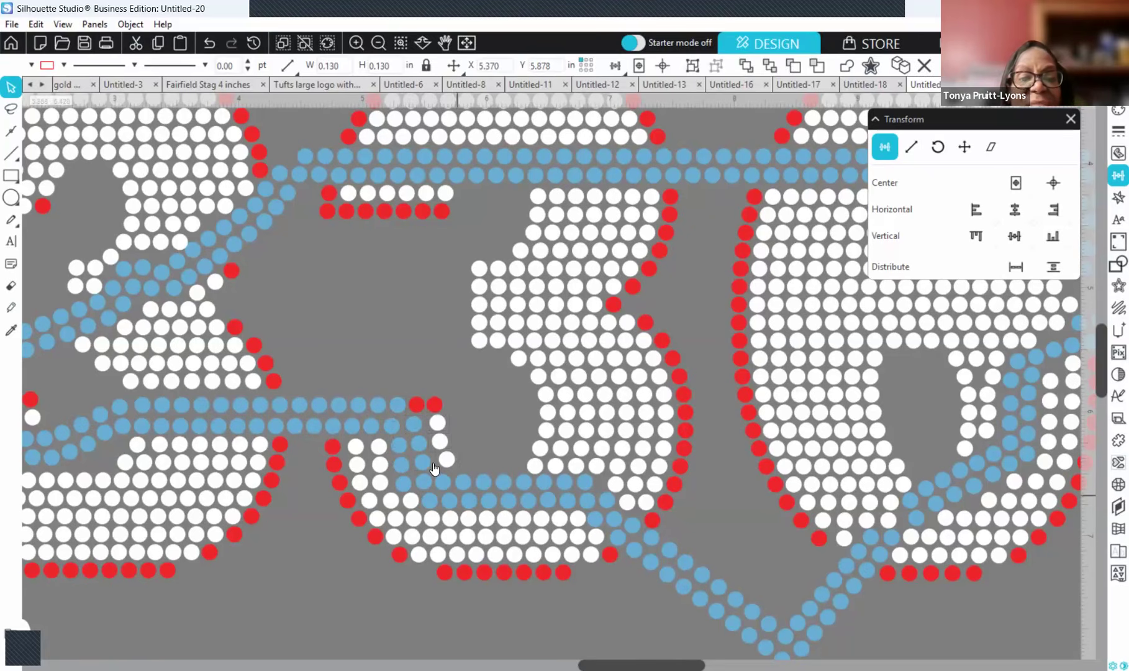
{"action": "left_click", "coordinate": [449, 463]}
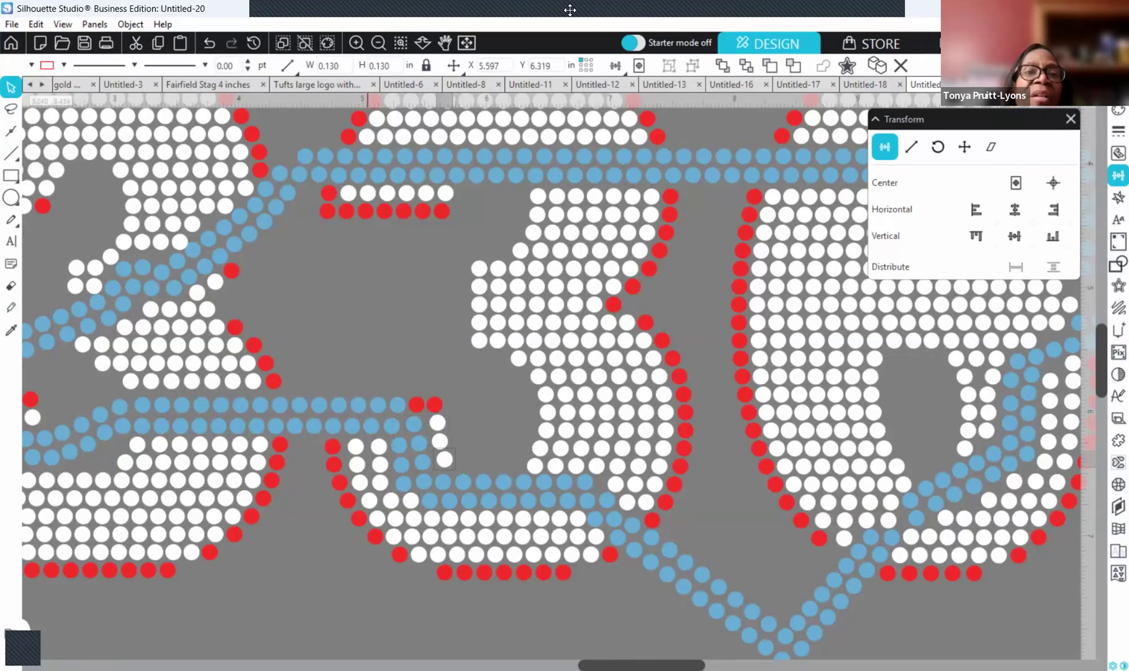
- Move the right end stone of the middle numeral's upper horizontal blue row beside the white stones, to X 6.836 in, Y 6.506 in
{"action": "left_click", "coordinate": [380, 47]}
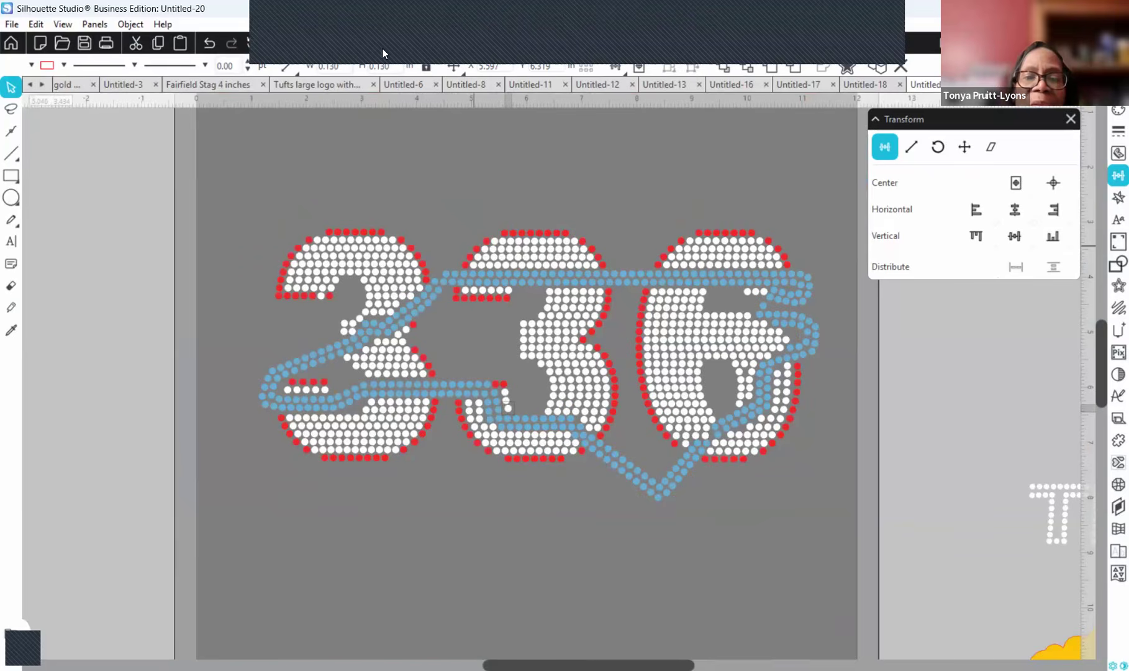
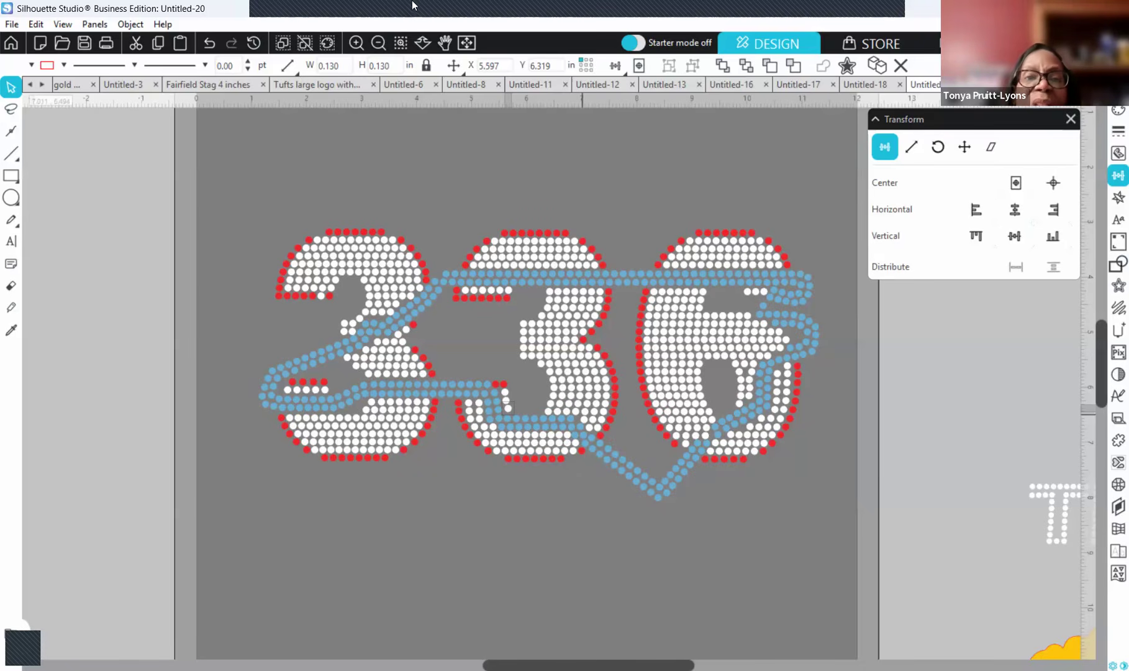
{"action": "left_click", "coordinate": [378, 43]}
{"action": "left_click", "coordinate": [355, 43]}
{"action": "left_click", "coordinate": [355, 42]}
{"action": "left_click", "coordinate": [355, 42]}
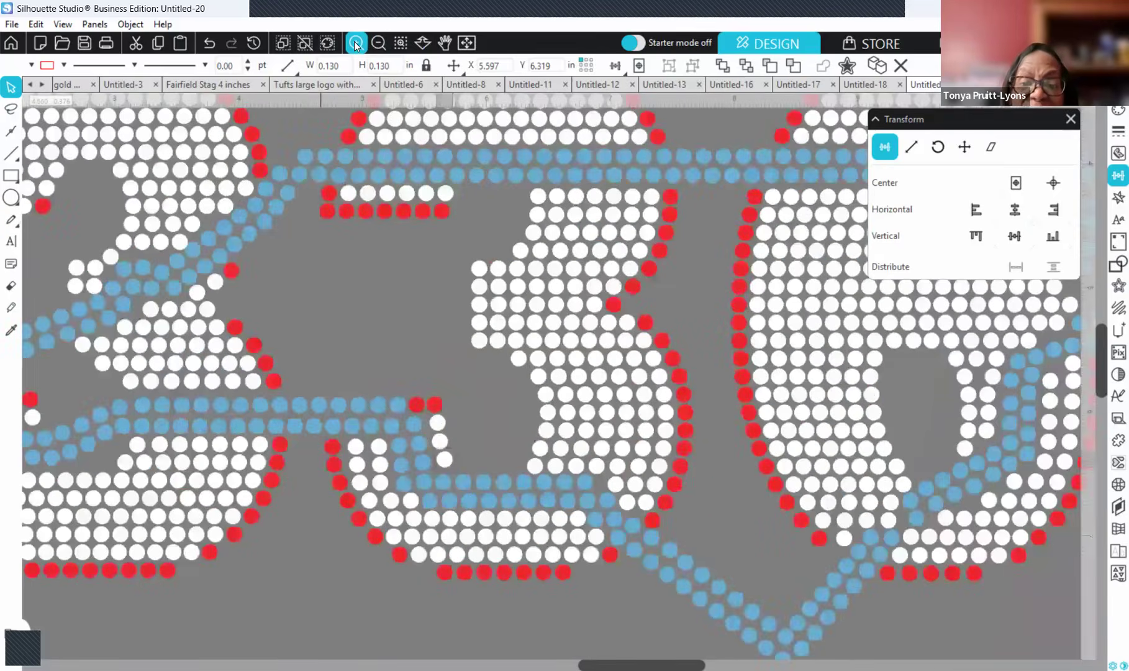
{"action": "left_click", "coordinate": [355, 42]}
{"action": "scroll", "coordinate": [621, 483], "scroll_direction": "down", "scroll_amount": 4}
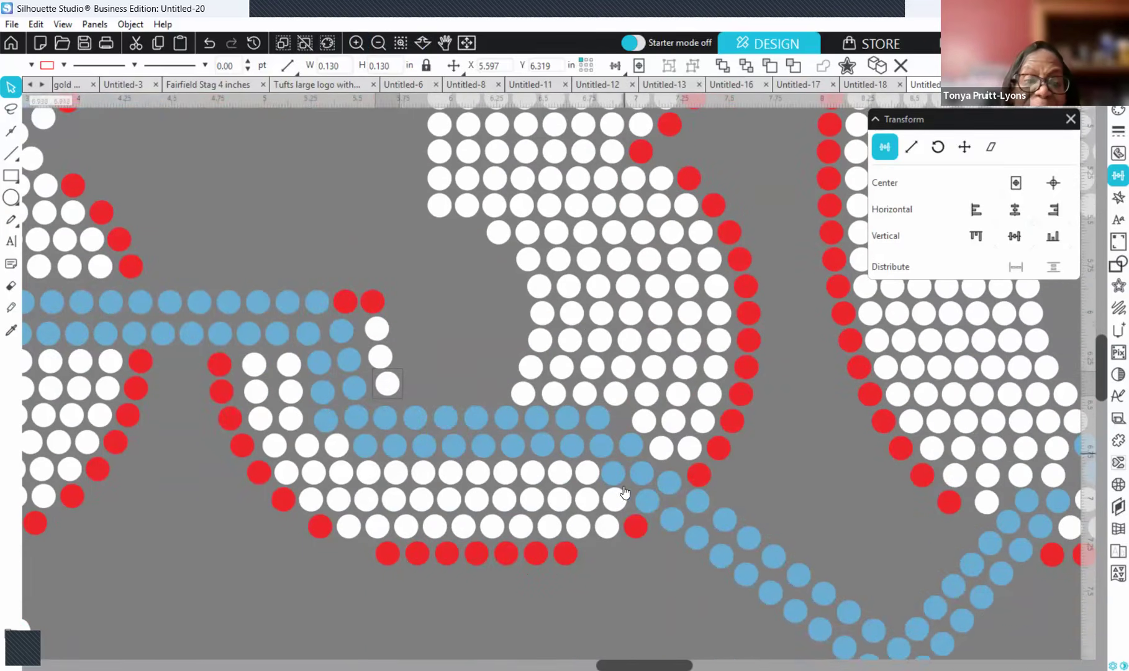
{"action": "left_click", "coordinate": [606, 429]}
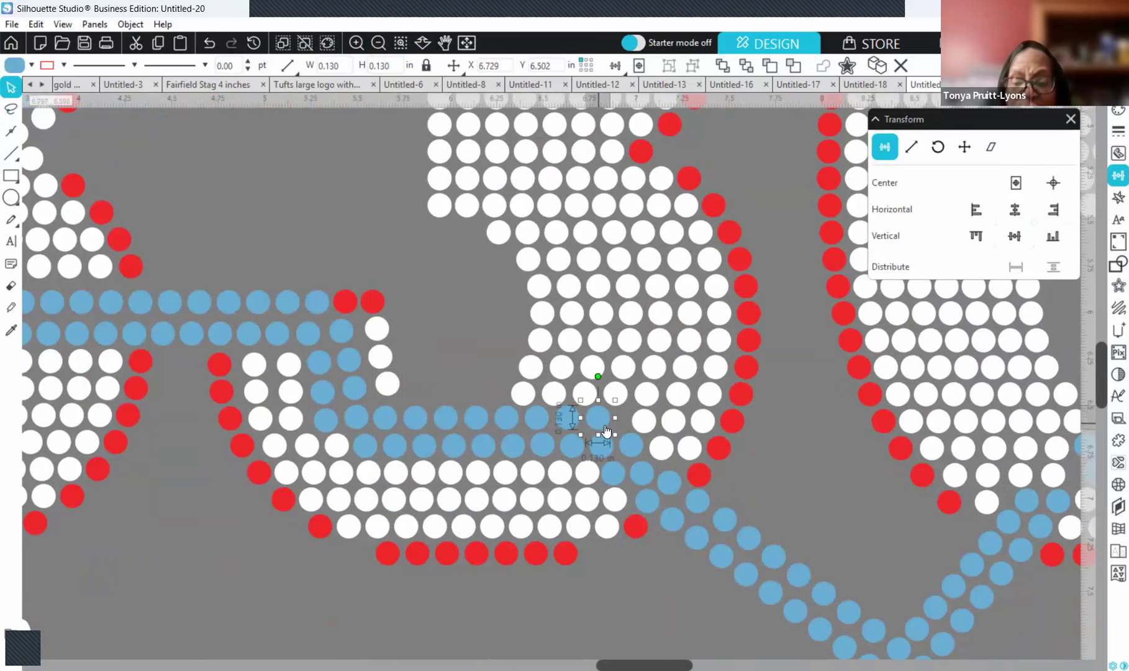
{"action": "key", "text": "Right"}
{"action": "key", "text": "Right"}
{"action": "key", "text": "Right"}
{"action": "key", "text": "Right"}
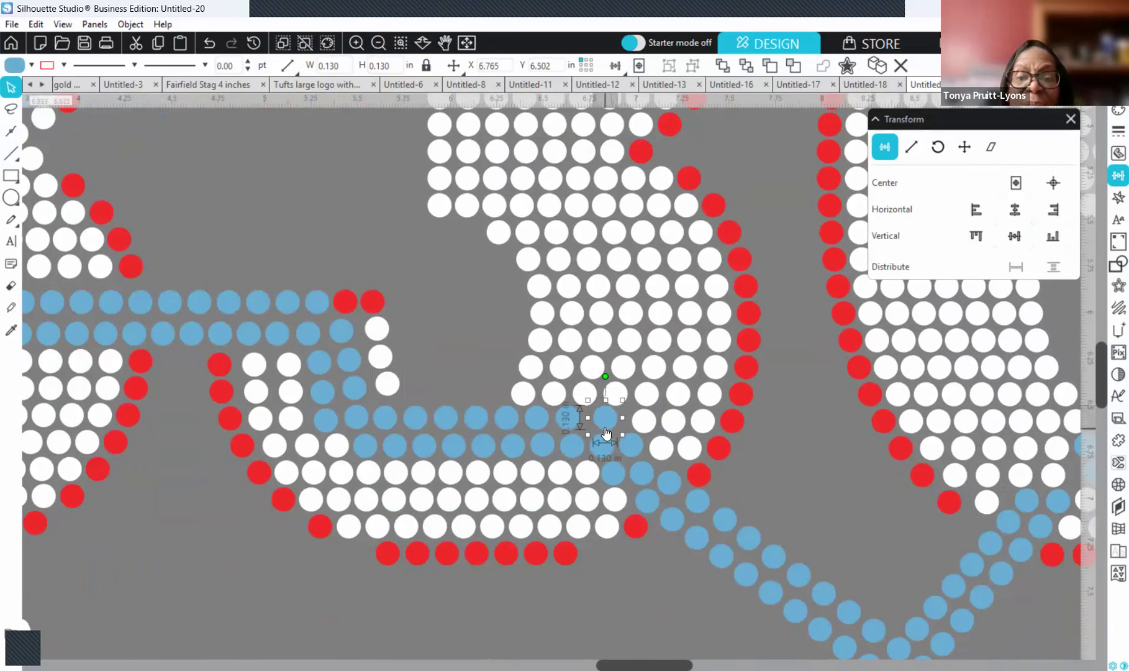
{"action": "key", "text": "Right"}
{"action": "key", "text": "Right"}
{"action": "key", "text": "Right"}
{"action": "key", "text": "Right"}
{"action": "key", "text": "Right"}
{"action": "key", "text": "Down"}
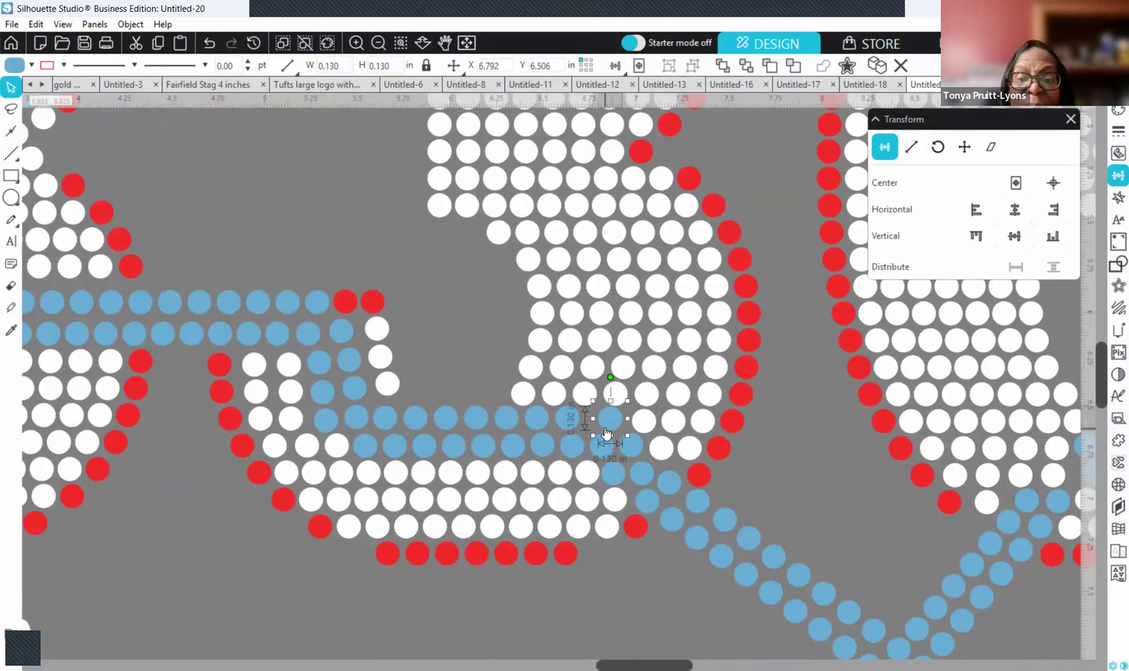
{"action": "key", "text": "Right"}
{"action": "key", "text": "Right"}
{"action": "key", "text": "Right"}
{"action": "key", "text": "Right"}
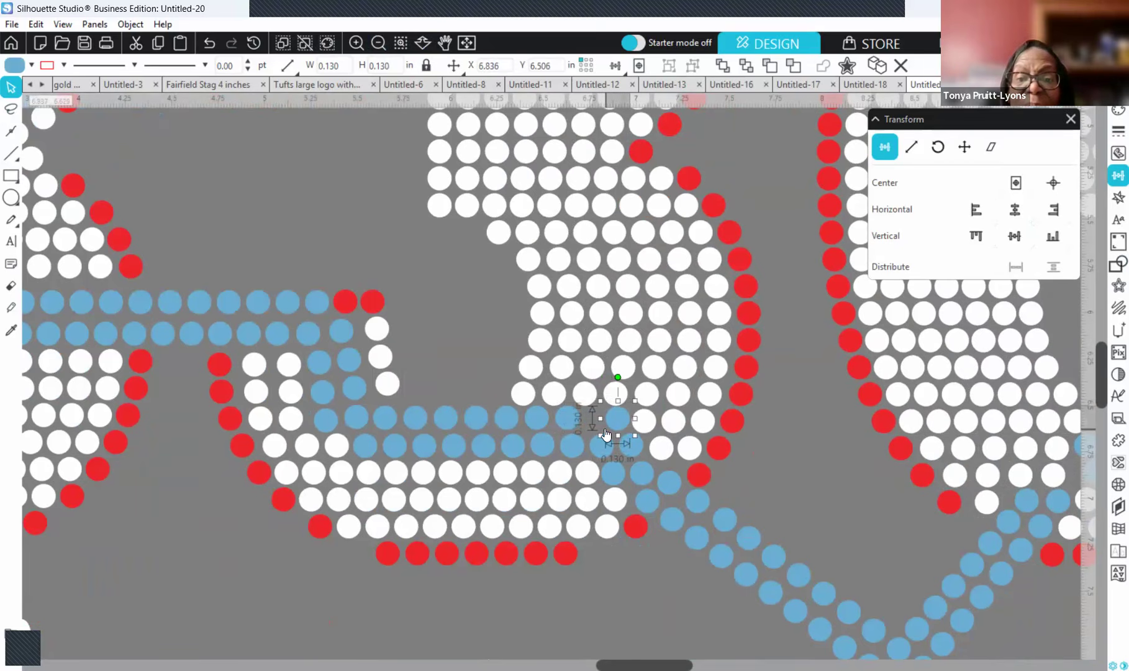
- Duplicate a blue stone near the right end of the middle numeral's upper horizontal blue row, placing the copy at X 6.643 in, Y 6.502 in
{"action": "left_click", "coordinate": [567, 421]}
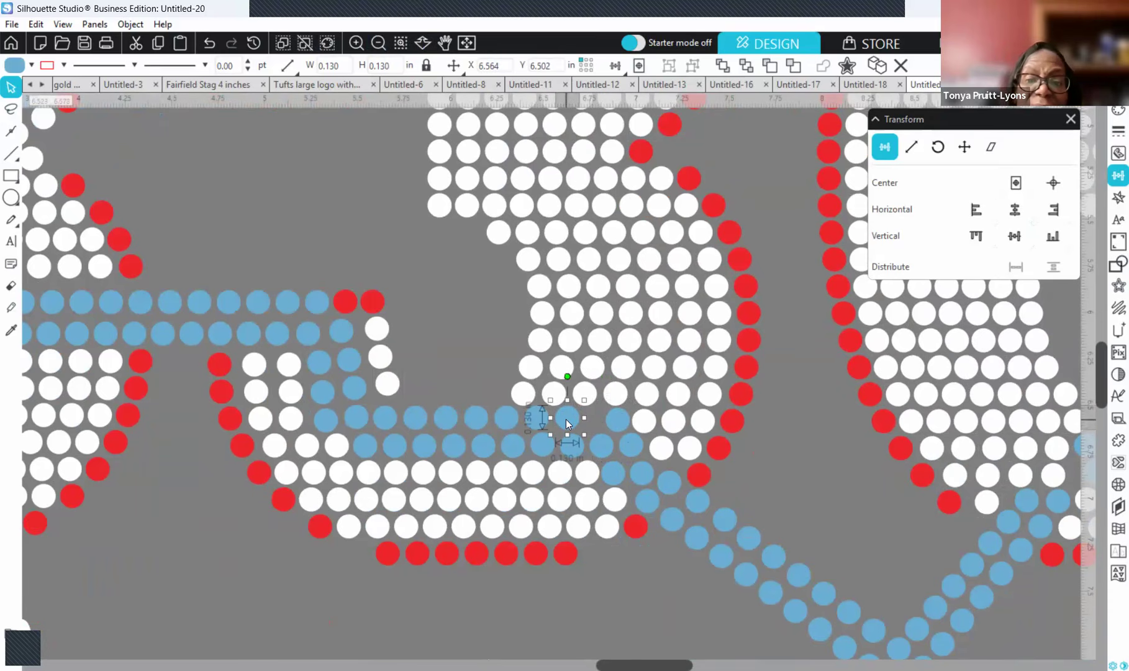
{"action": "right_click", "coordinate": [566, 421]}
{"action": "left_click", "coordinate": [623, 156]}
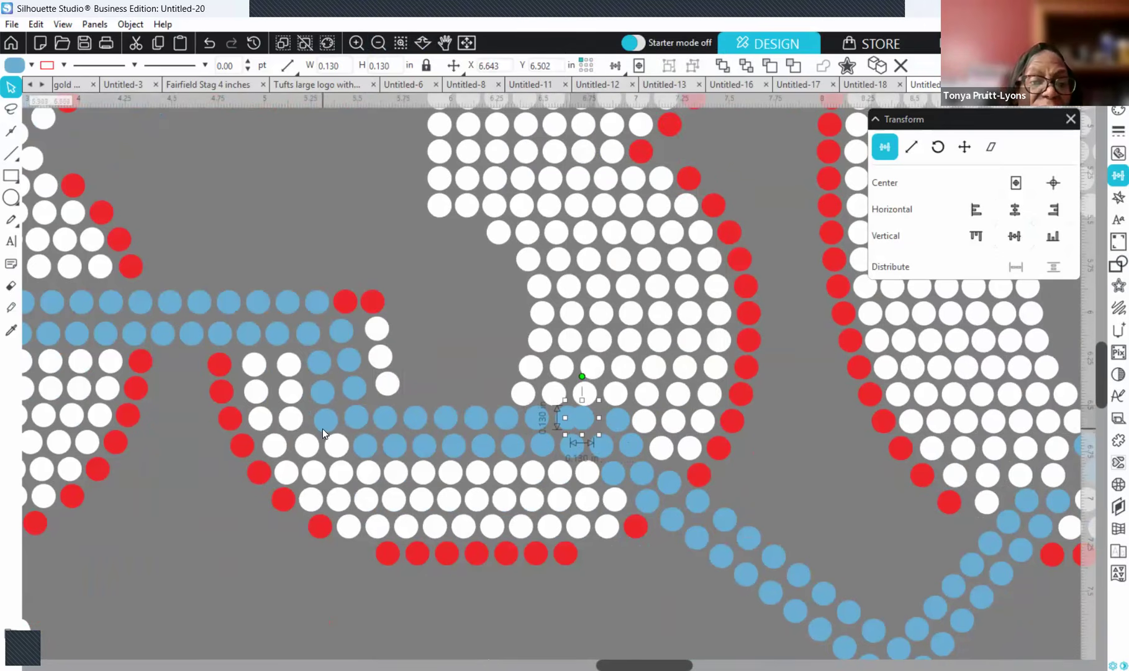
- Raise the left end stone of the upper horizontal blue row to Y 6.504 in, level with its neighbours
{"action": "left_click_drag", "start_coordinate": [321, 428], "coordinate": [324, 431]}
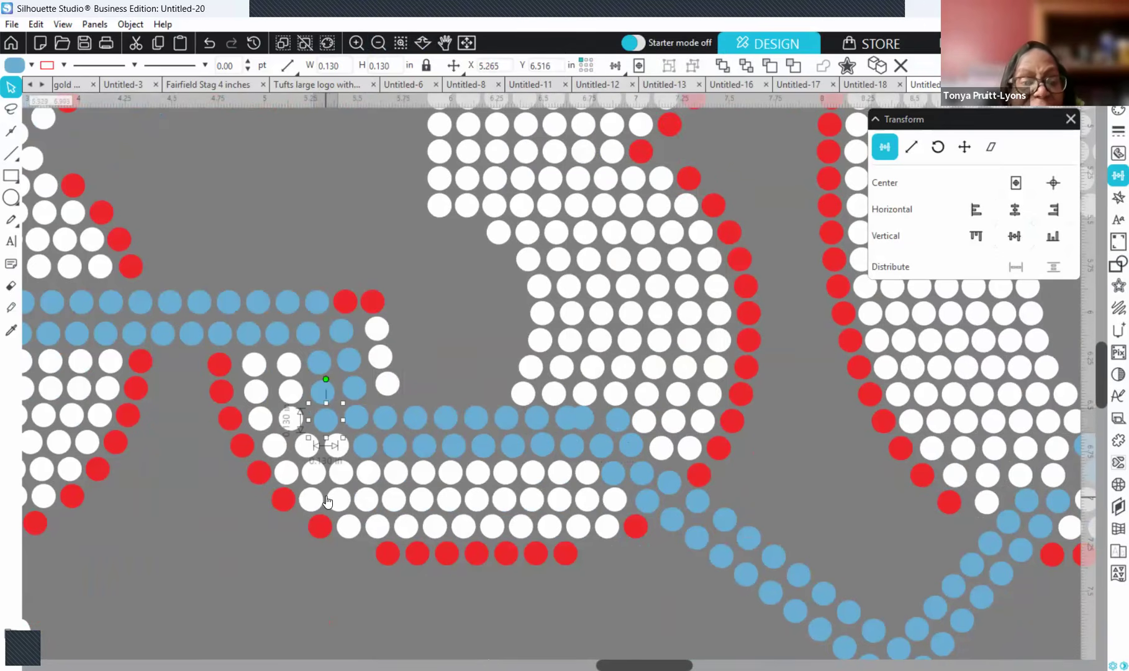
{"action": "left_click_drag", "start_coordinate": [320, 430], "coordinate": [355, 403]}
{"action": "left_click", "coordinate": [206, 441]}
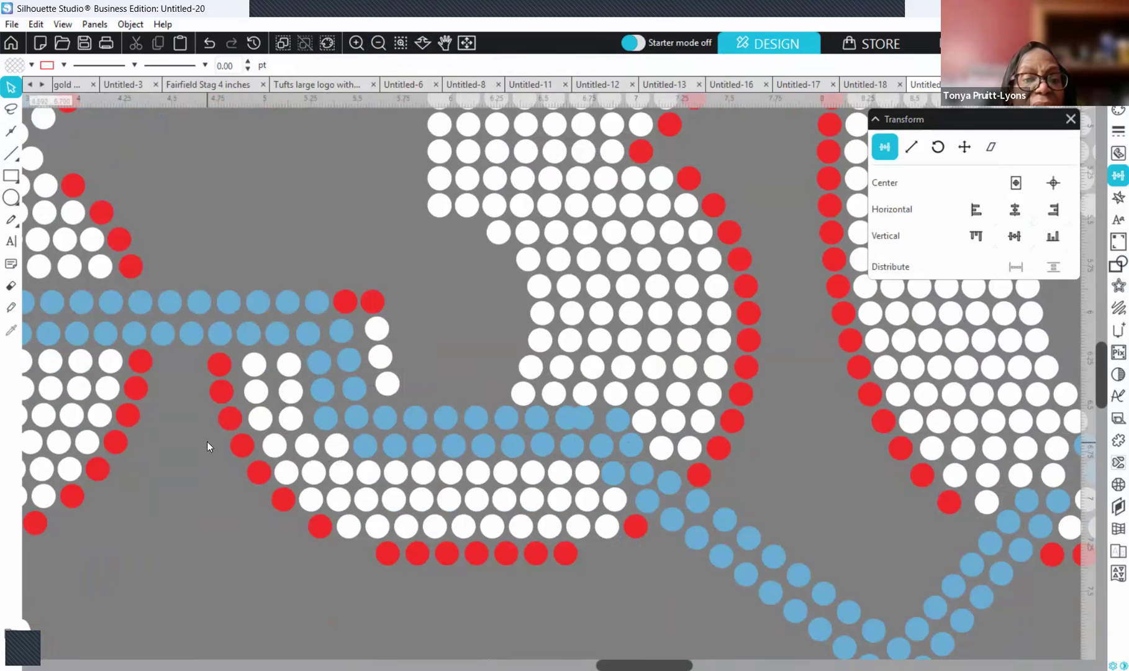
{"action": "left_click", "coordinate": [329, 416]}
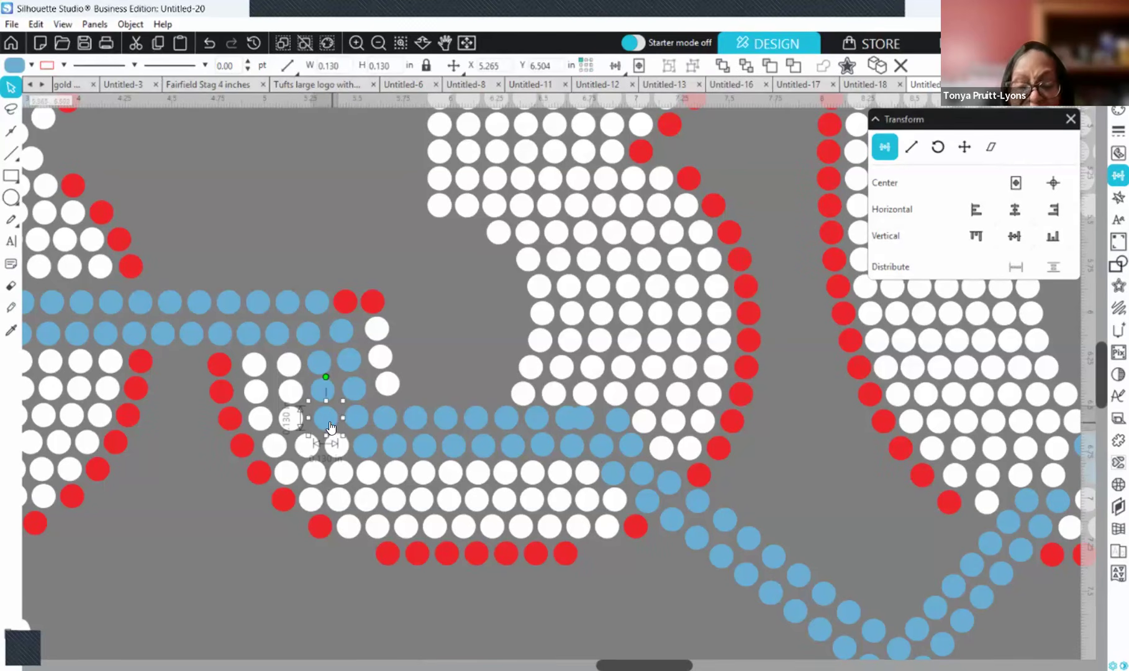
- Shift the three stones of the inner blue column left, to X 5.249 in, 5.231 in and 5.213 in from lowest to highest
{"action": "left_click_drag", "start_coordinate": [334, 415], "coordinate": [313, 387]}
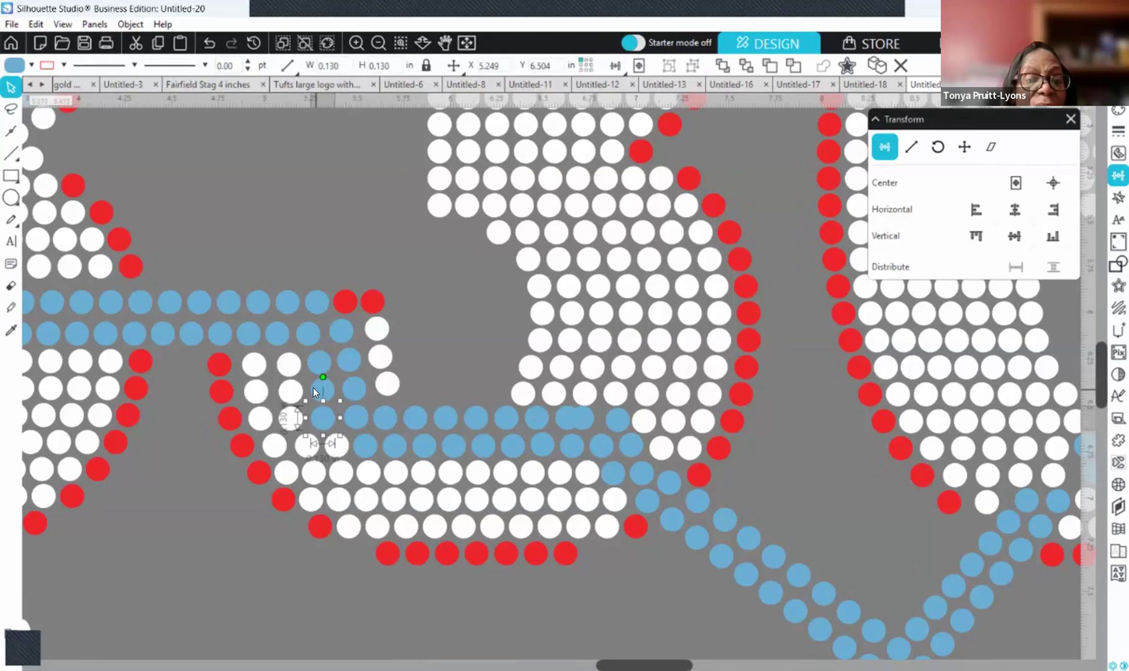
{"action": "key", "text": "Left"}
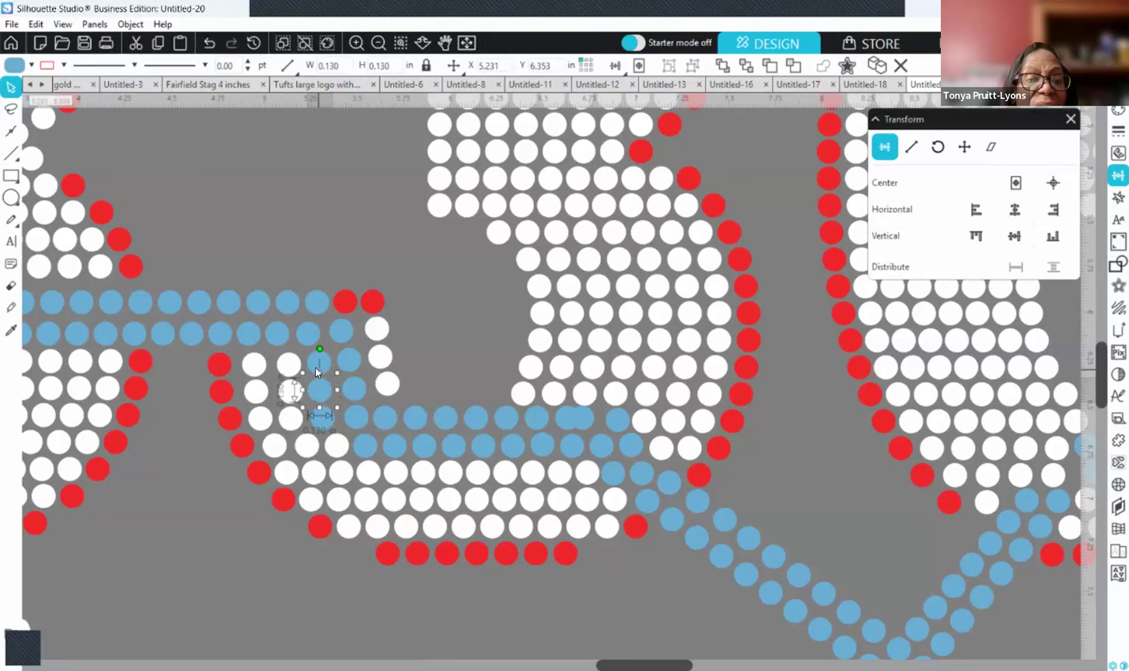
{"action": "key", "text": "Up"}
{"action": "key", "text": "Up"}
{"action": "key", "text": "Up"}
{"action": "key", "text": "Up"}
{"action": "key", "text": "Up"}
{"action": "key", "text": "Up"}
{"action": "key", "text": "Up"}
{"action": "key", "text": "Up"}
{"action": "key", "text": "Up"}
{"action": "key", "text": "Up"}
{"action": "key", "text": "Up"}
{"action": "key", "text": "Up"}
{"action": "key", "text": "Up"}
{"action": "key", "text": "Up"}
{"action": "key", "text": "Up"}
{"action": "key", "text": "Up"}
{"action": "key", "text": "Up"}
{"action": "key", "text": "Up"}
{"action": "key", "text": "Up"}
{"action": "key", "text": "Up"}
{"action": "key", "text": "Left"}
{"action": "key", "text": "Left"}
{"action": "key", "text": "Left"}
{"action": "key", "text": "Left"}
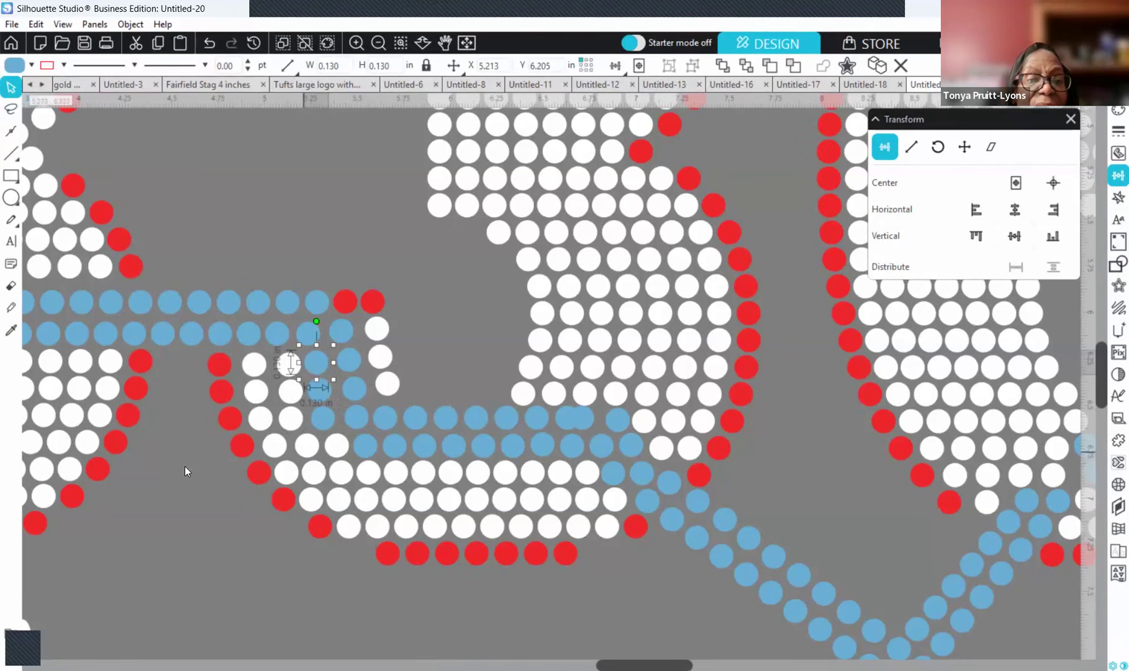
{"action": "left_click", "coordinate": [198, 463]}
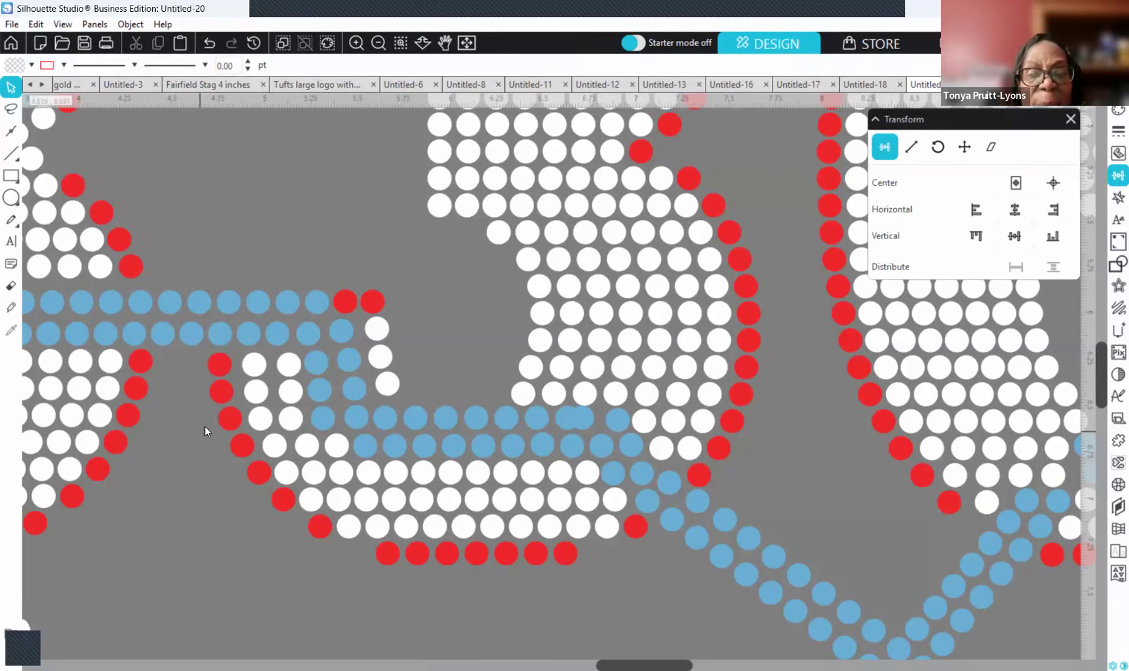
- Select the full stone row containing the middle numeral's upper horizontal blue band and space its red, white and blue stones evenly horizontally
{"action": "left_click_drag", "start_coordinate": [200, 406], "coordinate": [742, 418]}
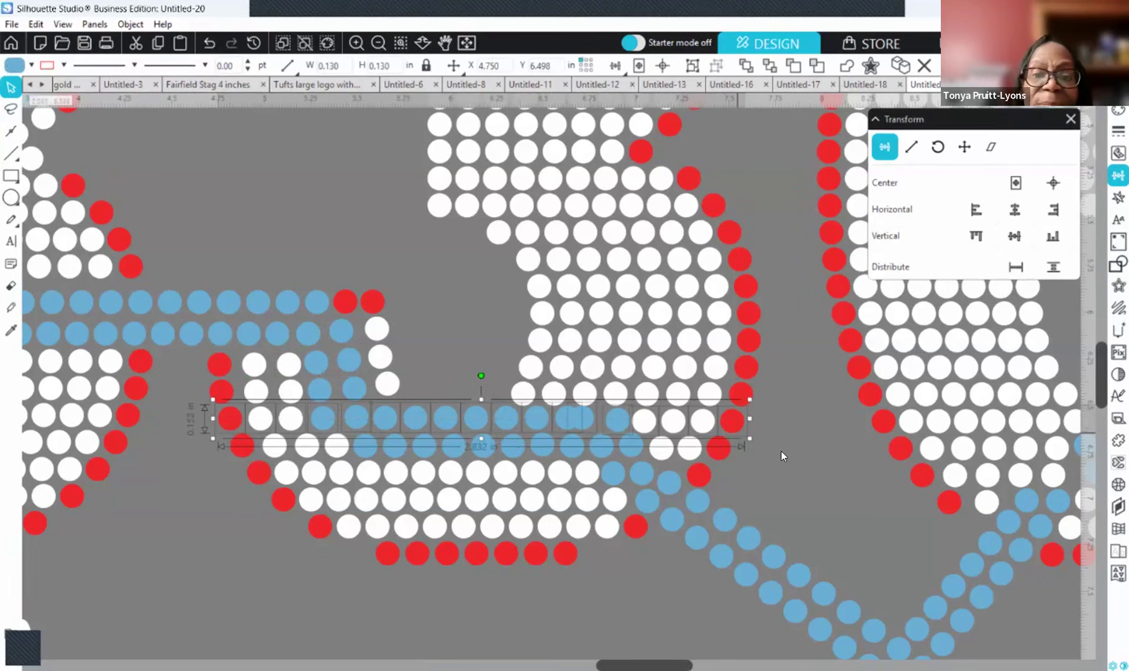
{"action": "left_click", "coordinate": [1013, 267]}
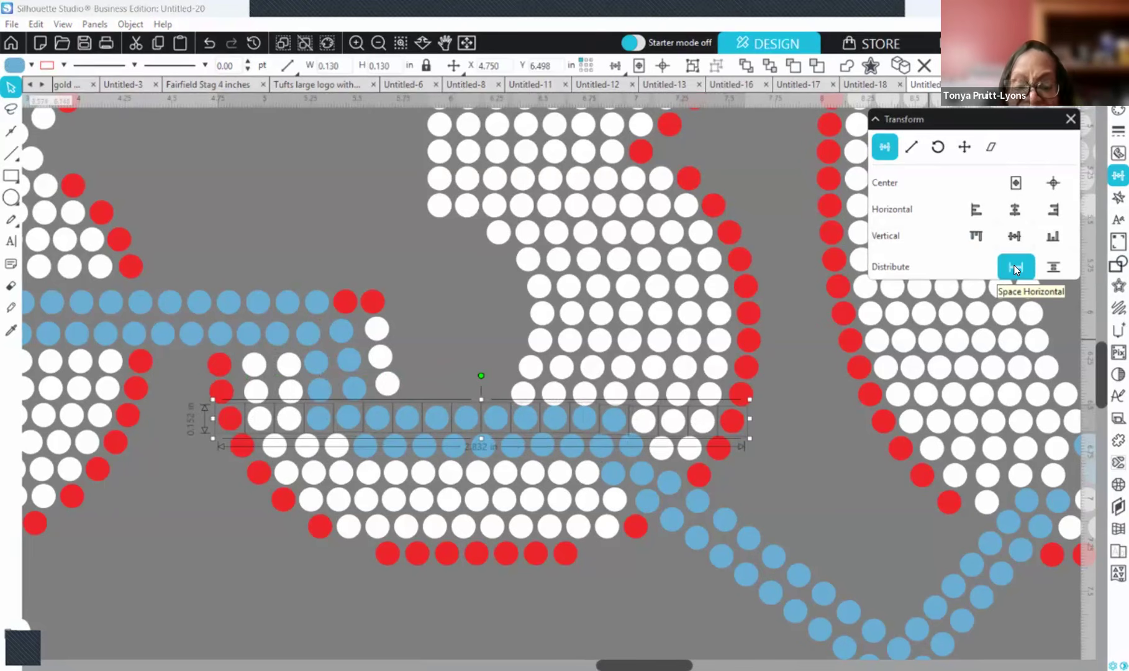
{"action": "left_click", "coordinate": [1016, 266]}
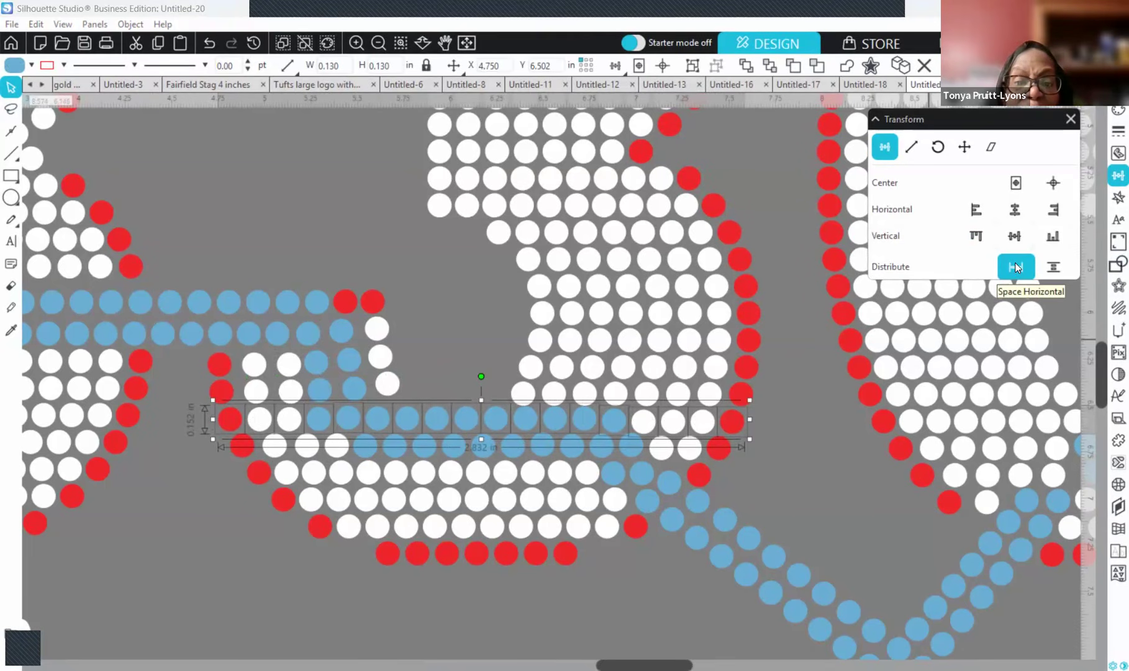
- Lower the eight rightmost blue stones of that row slightly, and set its right end blue stone at Y 6.518 in
{"action": "left_click", "coordinate": [613, 427]}
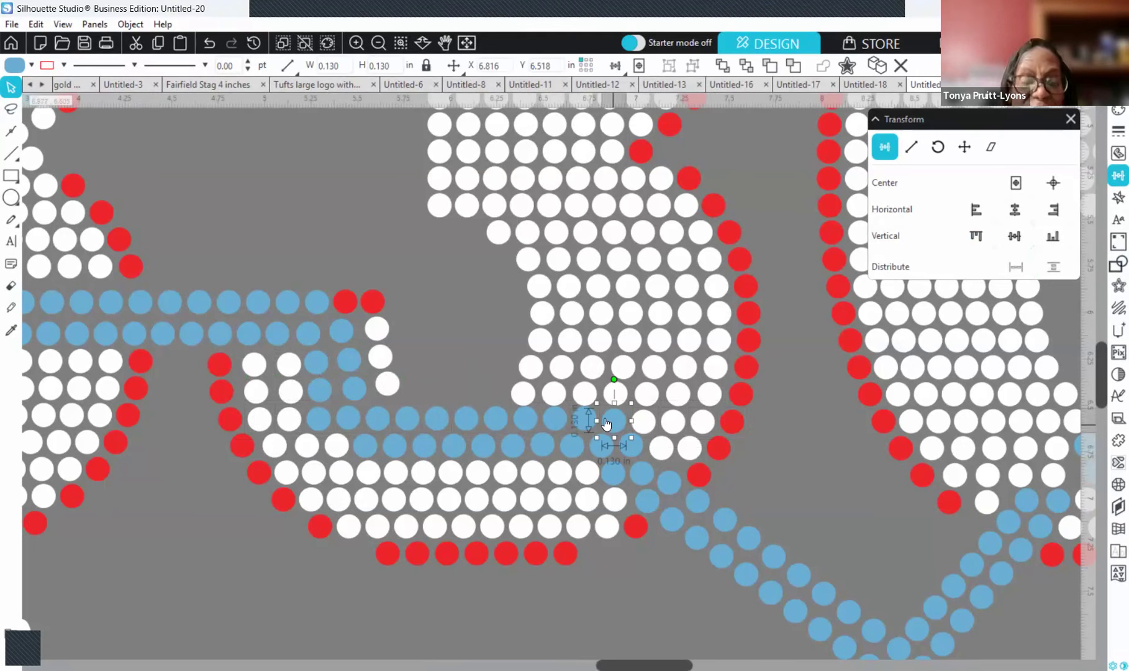
{"action": "left_click_drag", "start_coordinate": [606, 424], "coordinate": [420, 430]}
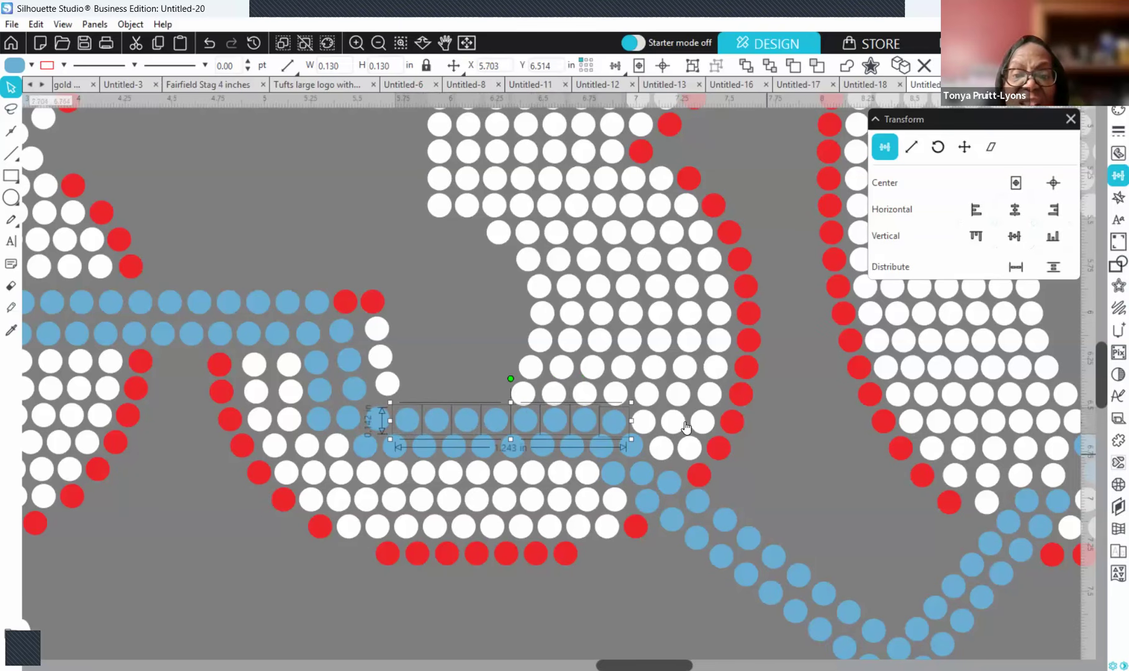
{"action": "left_click", "coordinate": [615, 433]}
{"action": "left_click", "coordinate": [611, 427]}
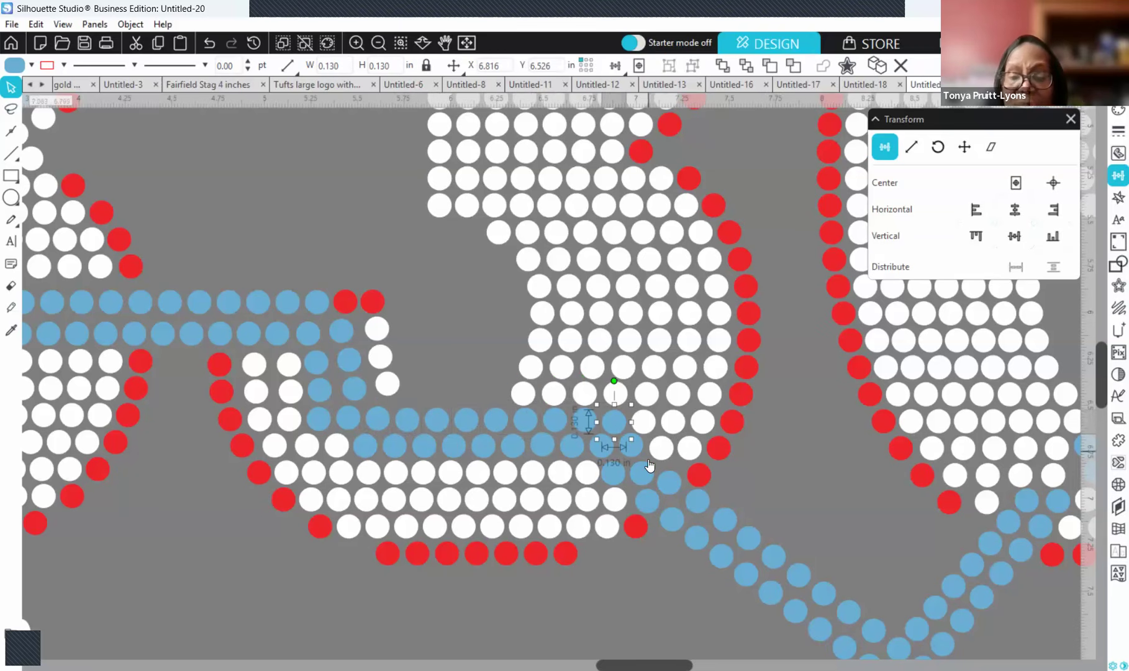
{"action": "key", "text": "Up"}
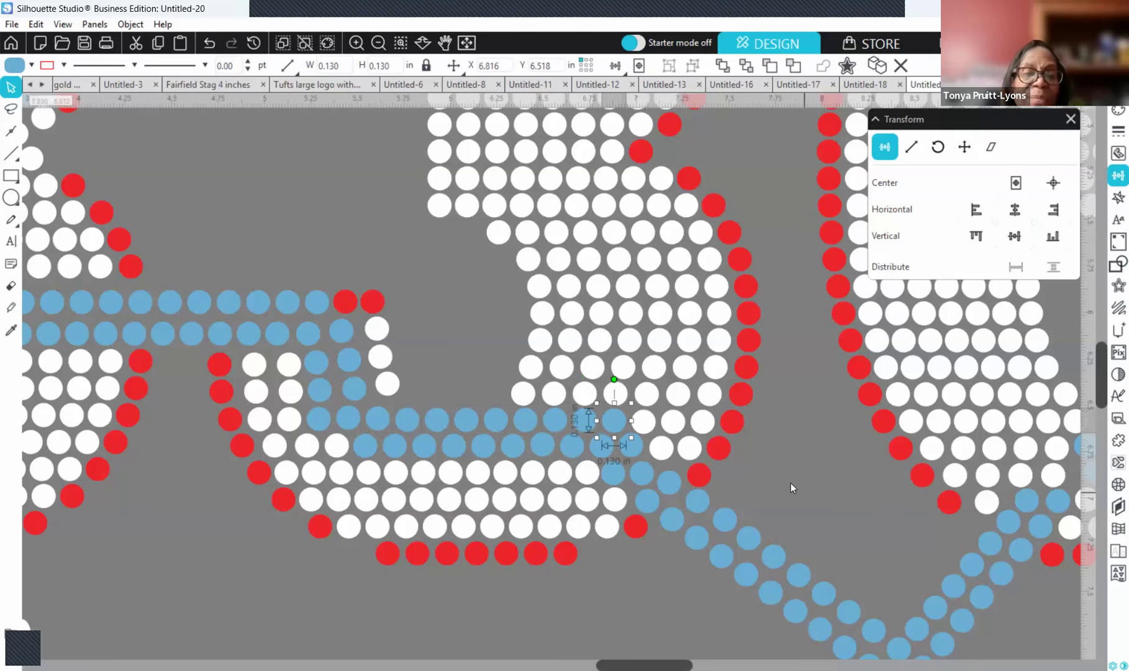
{"action": "left_click", "coordinate": [791, 483]}
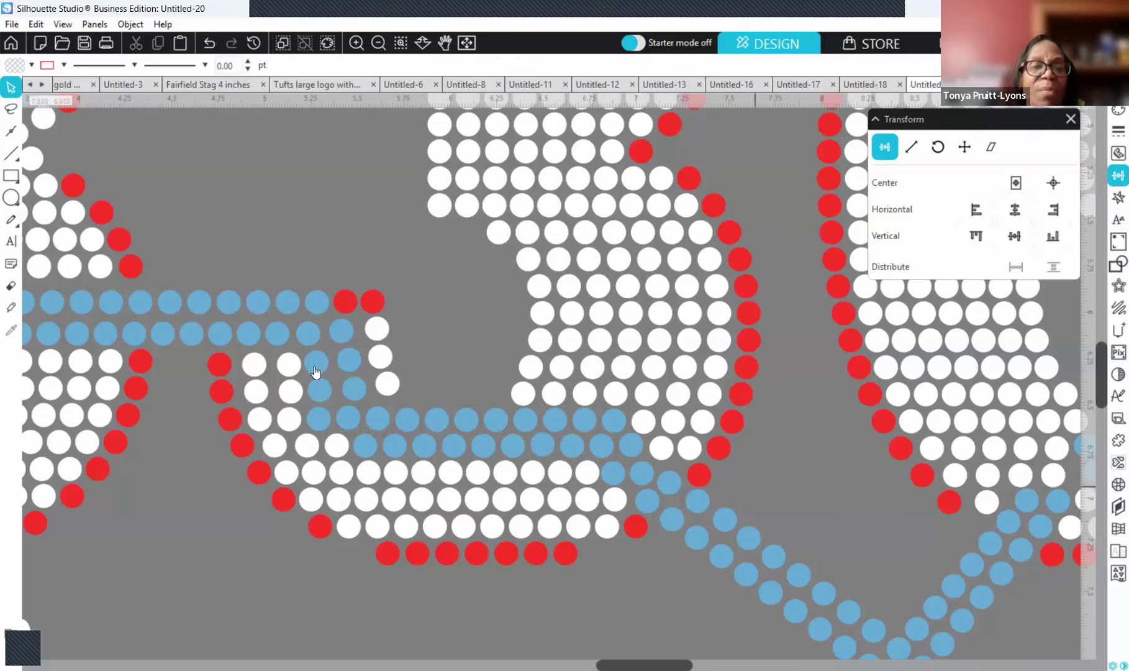
- Shift the two blue stones of the outer short column beside the white stones slightly left, the lower one to X 5.398 in
{"action": "left_click", "coordinate": [359, 392]}
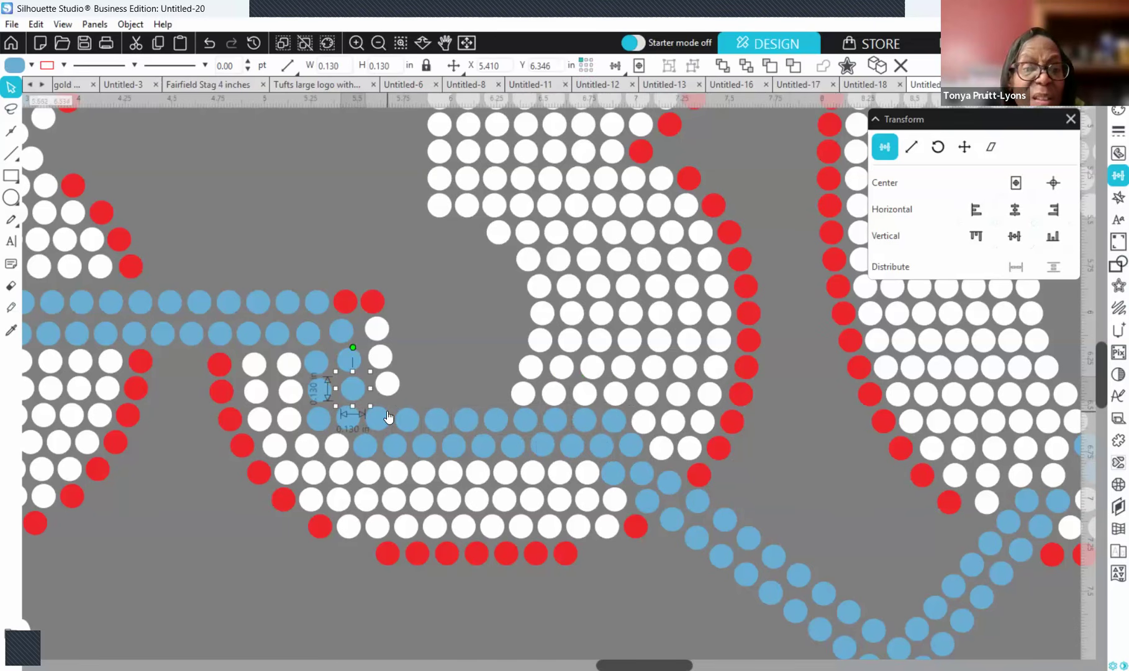
{"action": "left_click_drag", "start_coordinate": [355, 390], "coordinate": [352, 361]}
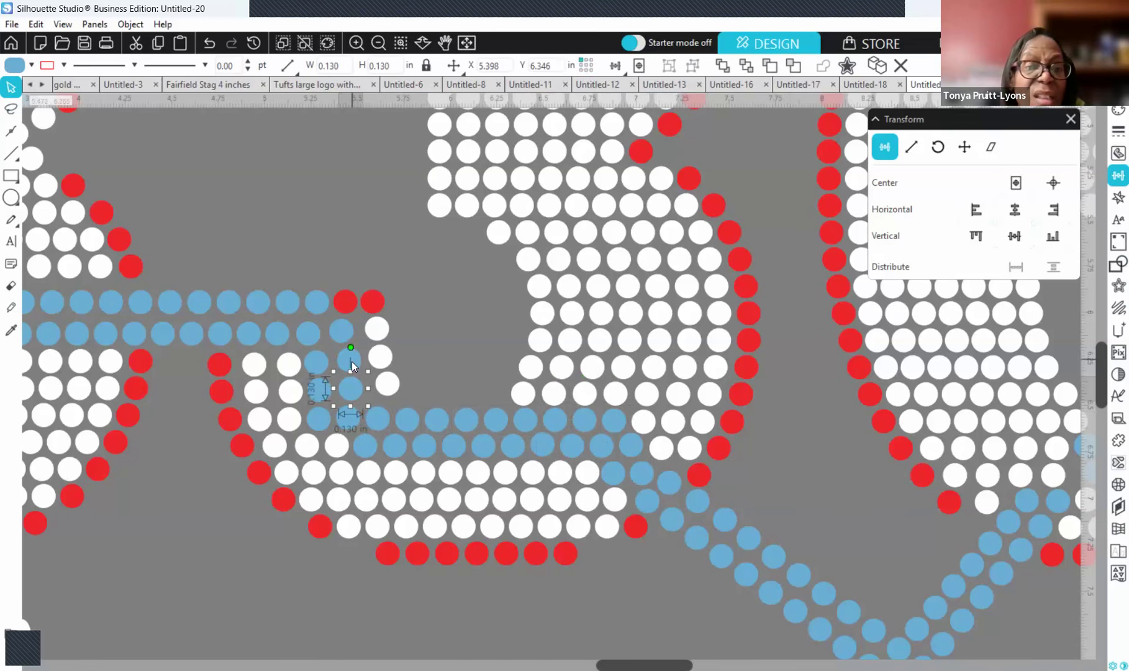
{"action": "left_click", "coordinate": [382, 396]}
{"action": "key", "text": "Right"}
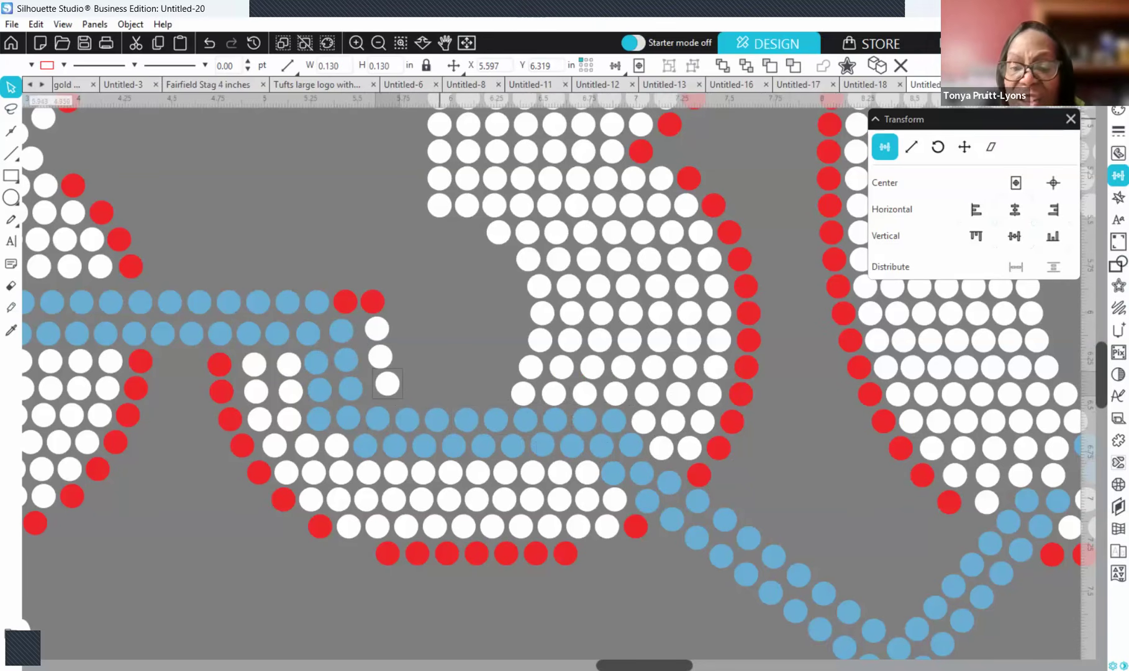
- Move the "It's a" and "Thing!" rhinestone lettering onto the page, above and below the 336 numerals
{"action": "left_click_drag", "start_coordinate": [635, 665], "coordinate": [696, 664]}
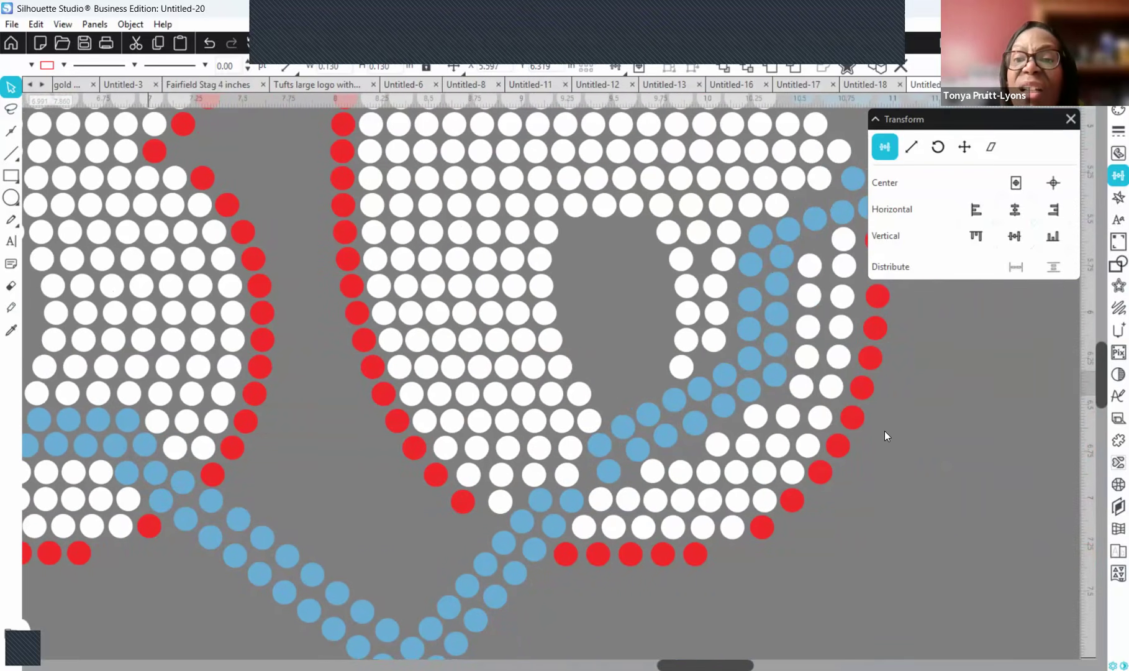
{"action": "scroll", "coordinate": [885, 431], "scroll_direction": "up", "scroll_amount": 8}
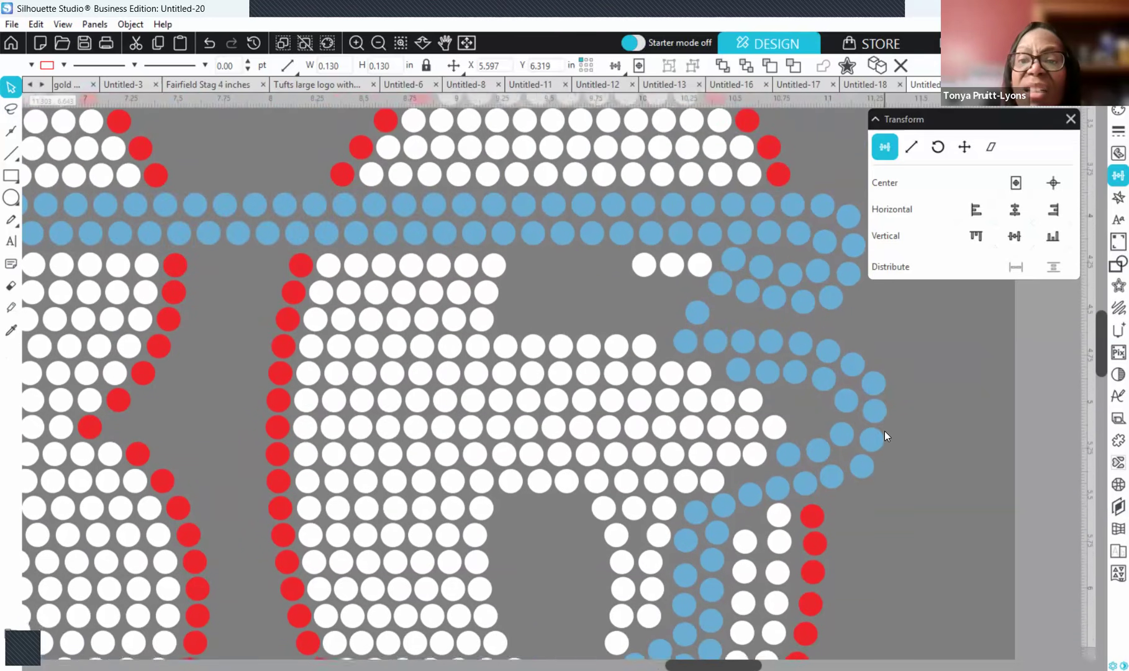
{"action": "scroll", "coordinate": [886, 431], "scroll_direction": "up", "scroll_amount": 3}
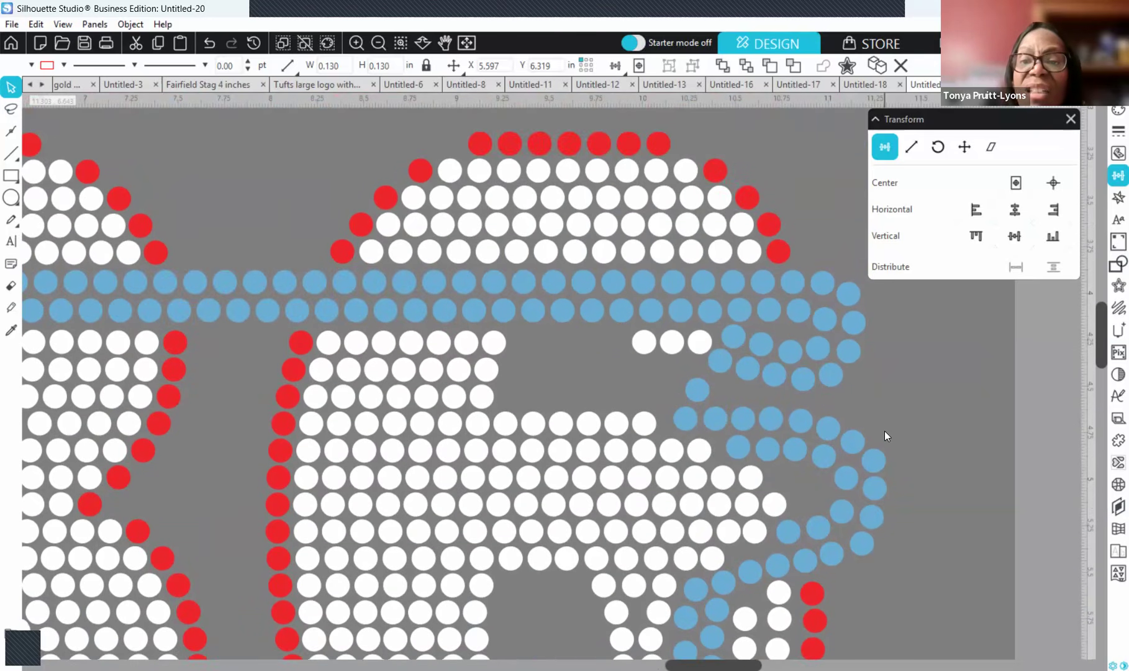
{"action": "left_click", "coordinate": [380, 45]}
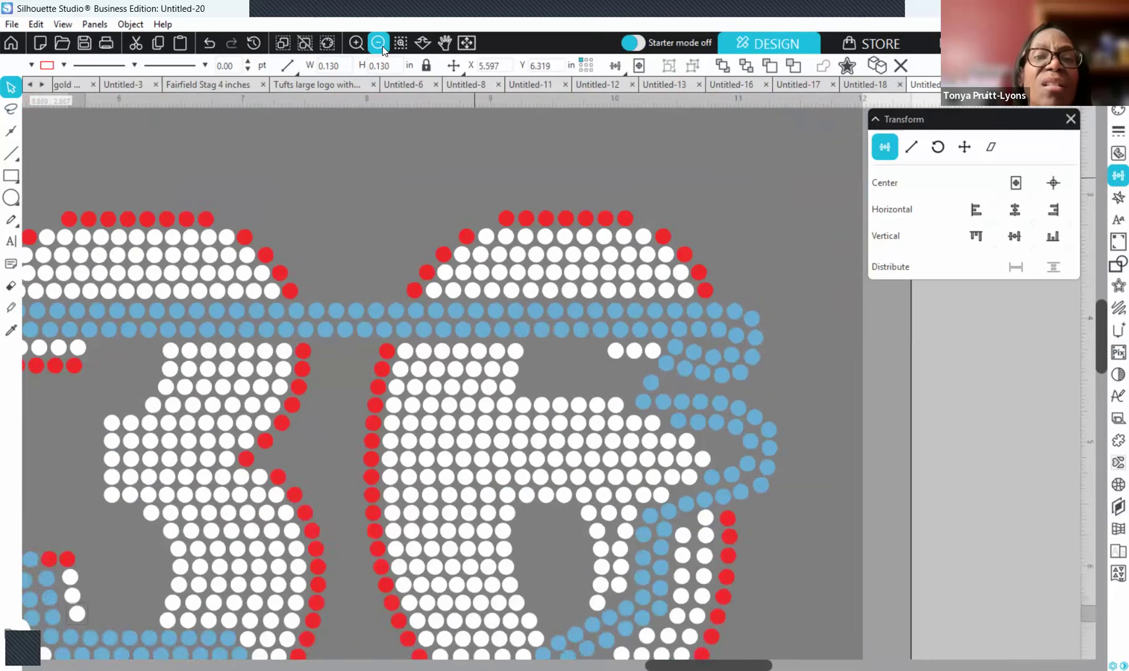
{"action": "left_click", "coordinate": [381, 45]}
{"action": "left_click", "coordinate": [381, 45]}
{"action": "left_click", "coordinate": [381, 45]}
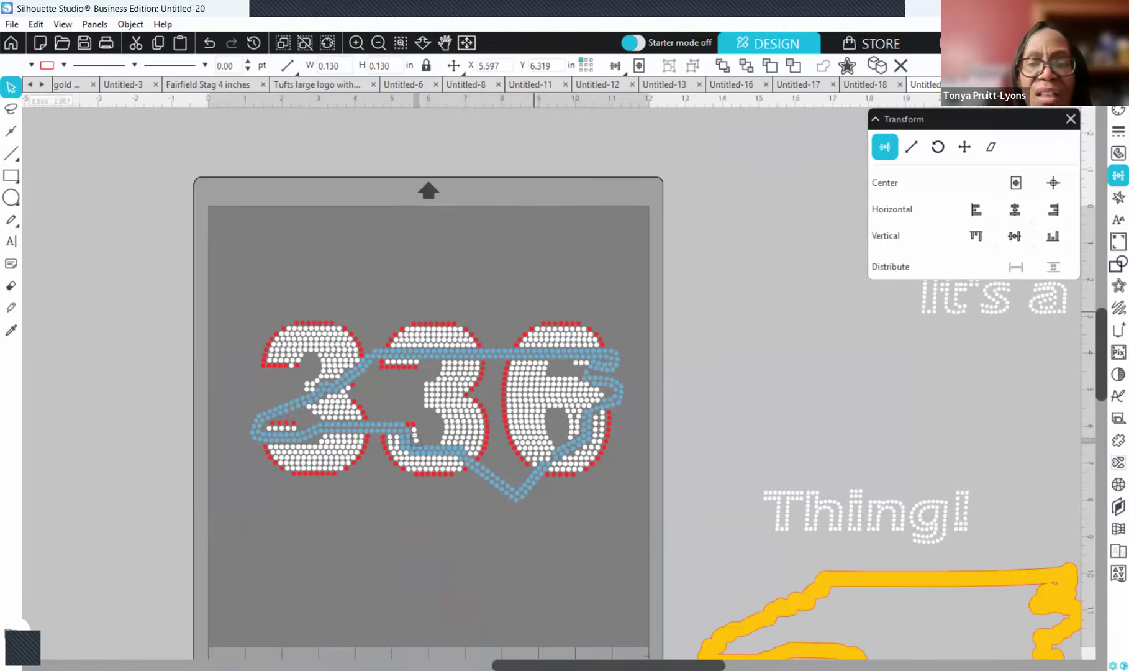
{"action": "left_click_drag", "start_coordinate": [609, 665], "coordinate": [646, 666]}
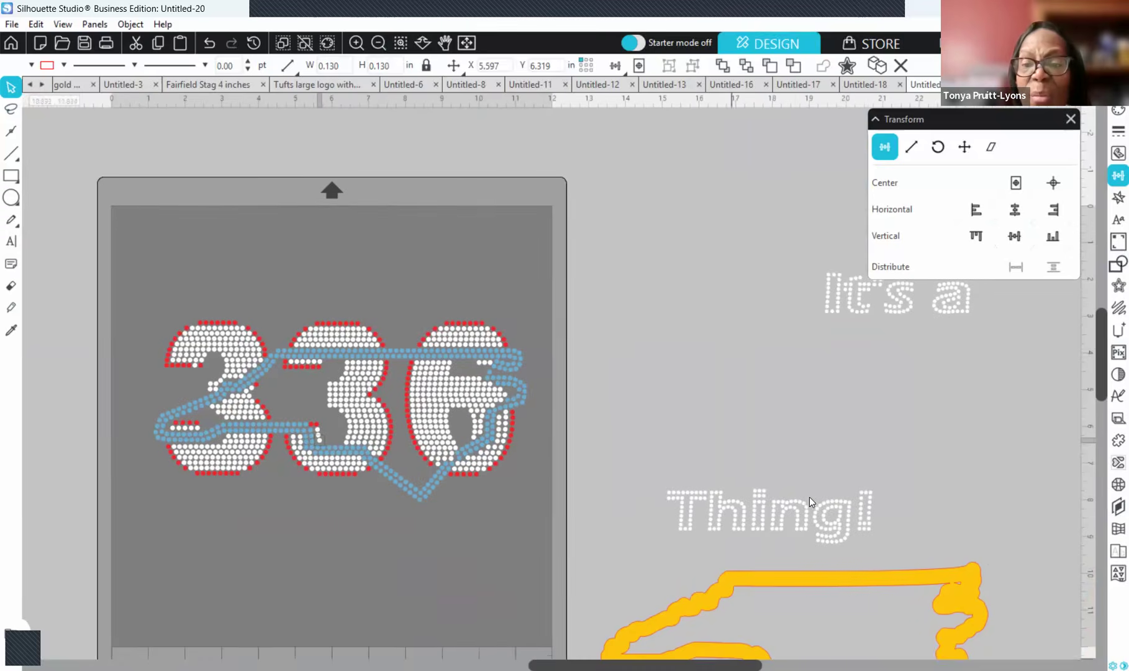
{"action": "left_click_drag", "start_coordinate": [847, 541], "coordinate": [360, 536]}
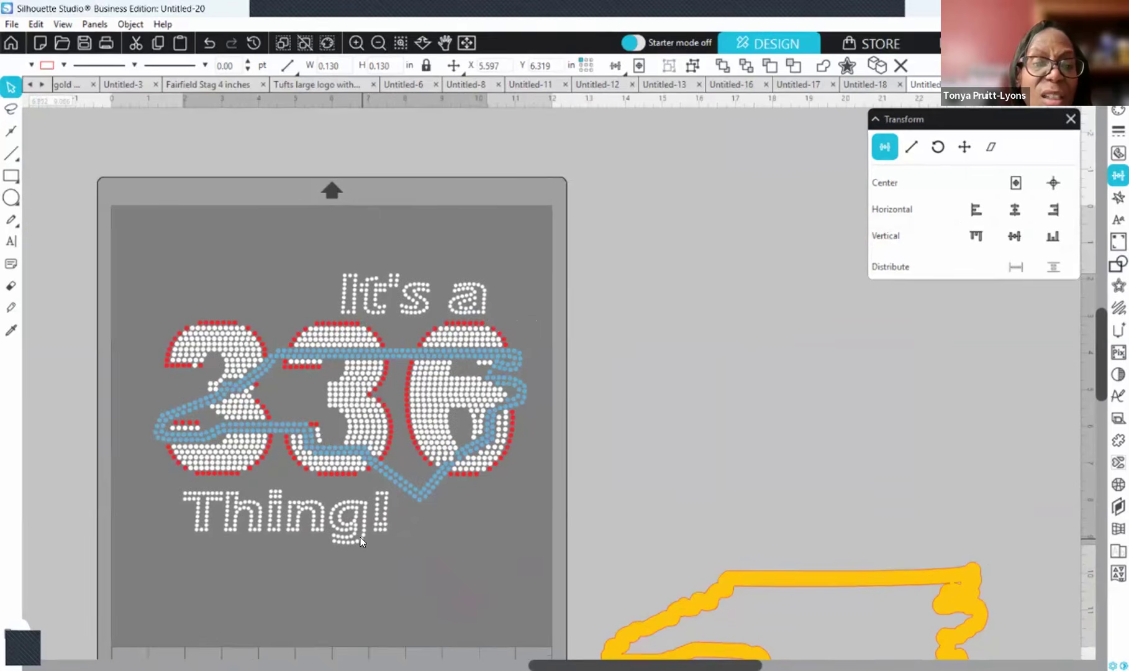
{"action": "left_click", "coordinate": [360, 563]}
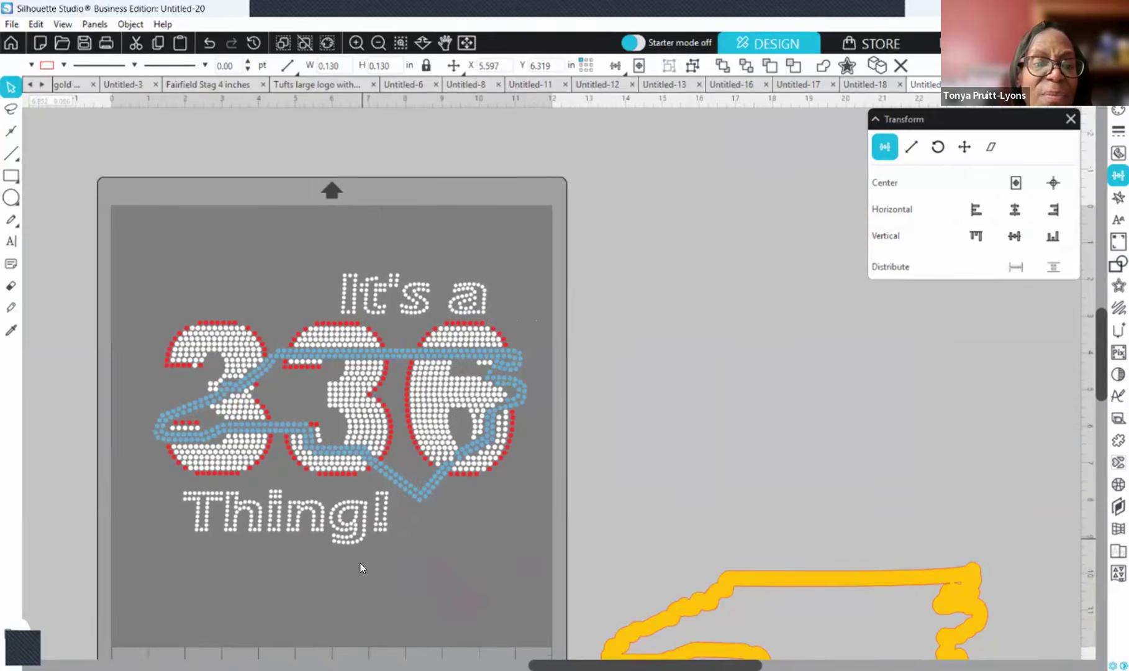
- Release the compound path of the "It's a" and "Thing!" lettering and ungroup it
{"action": "left_click", "coordinate": [357, 536]}
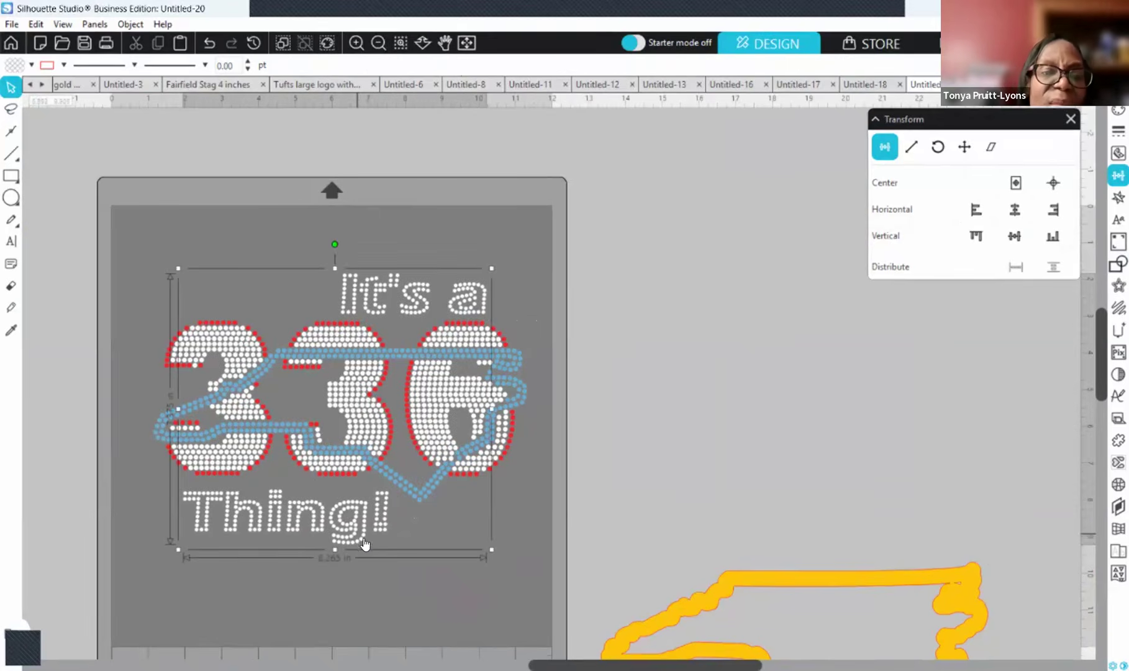
{"action": "right_click", "coordinate": [364, 576]}
{"action": "left_click", "coordinate": [220, 584]}
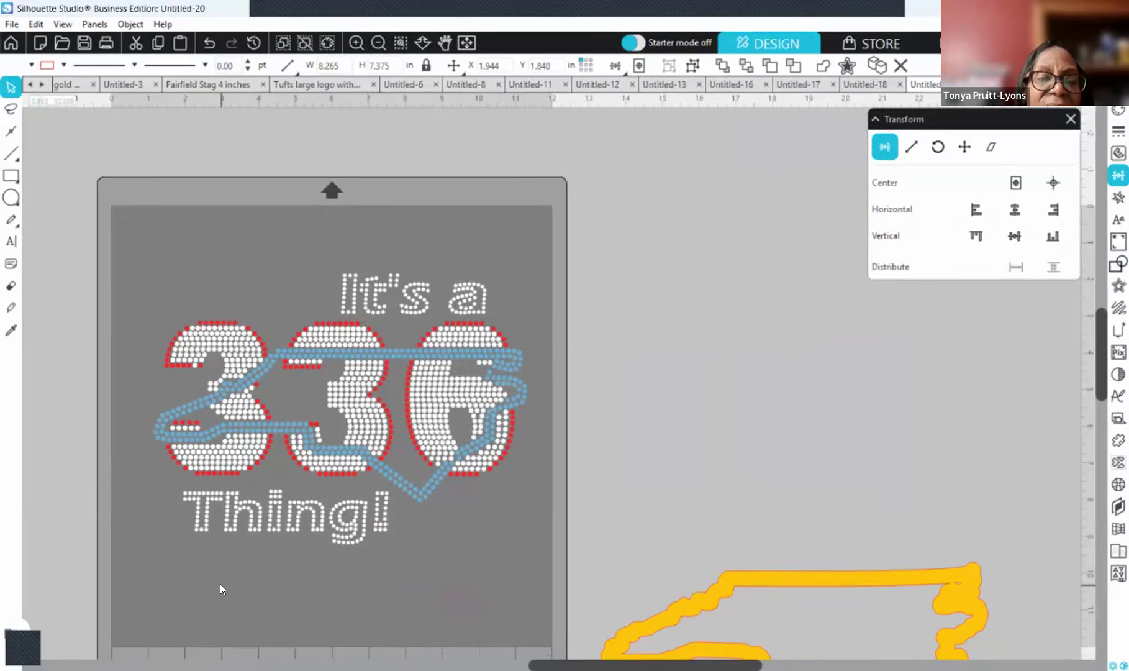
{"action": "left_click", "coordinate": [328, 536]}
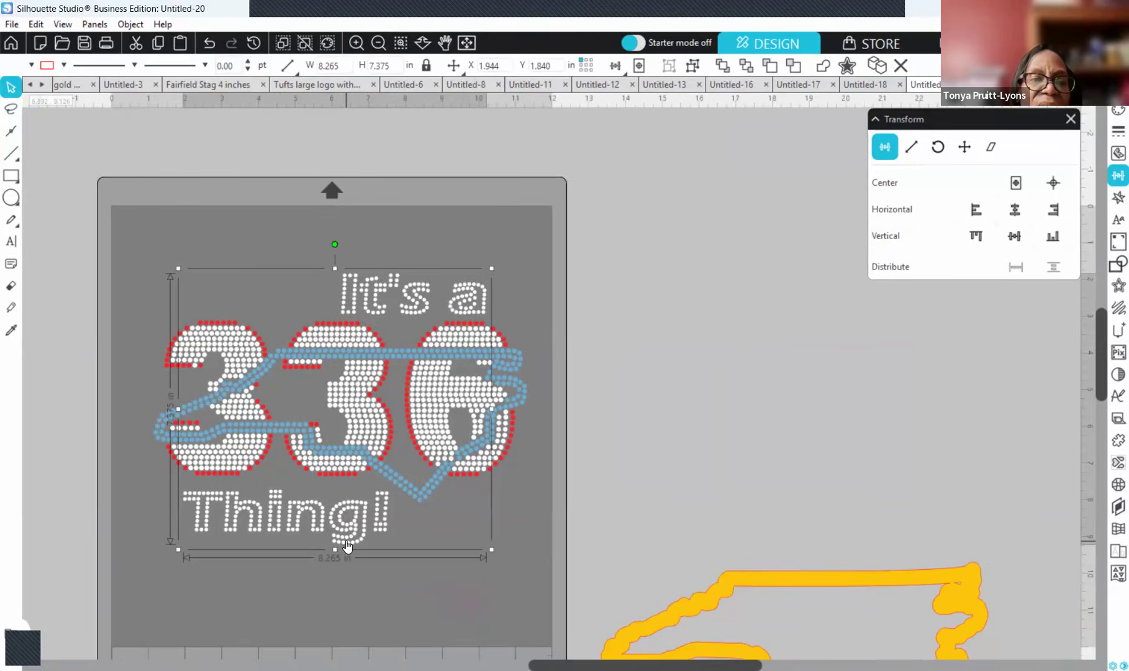
{"action": "right_click", "coordinate": [346, 541]}
{"action": "left_click", "coordinate": [416, 428]}
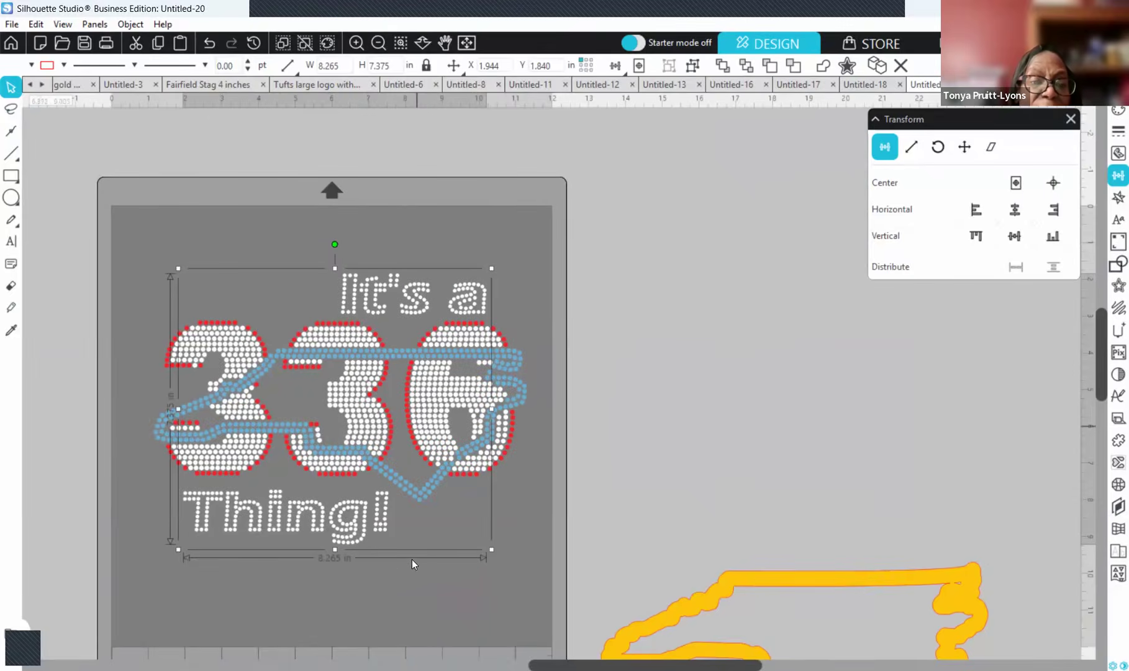
{"action": "right_click", "coordinate": [343, 534]}
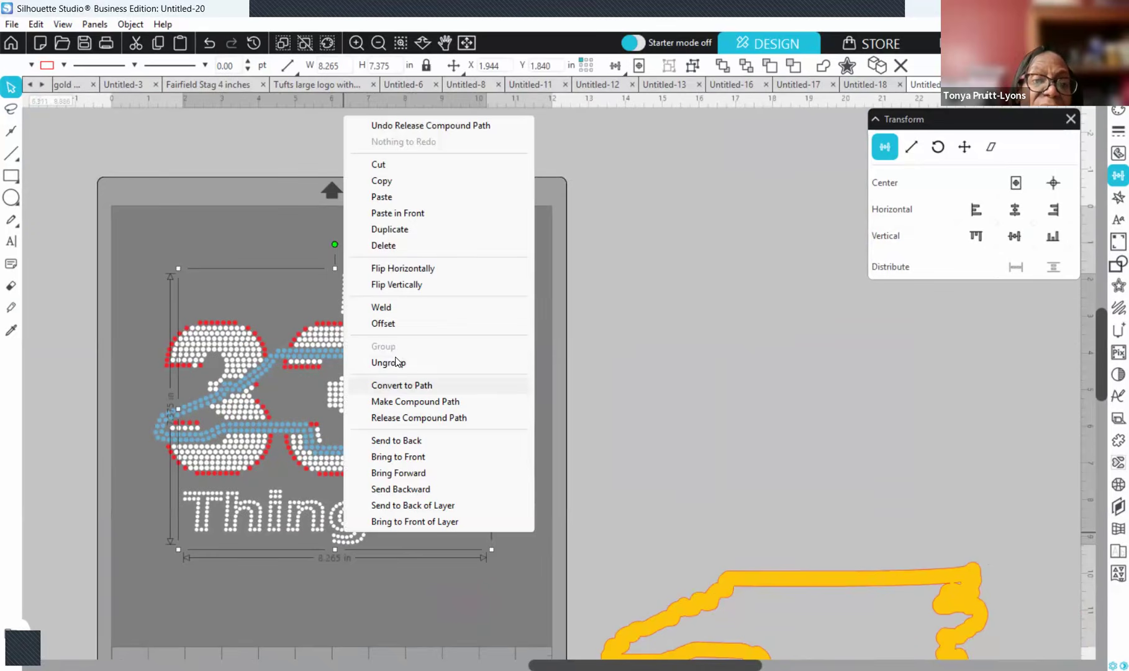
{"action": "left_click", "coordinate": [397, 364]}
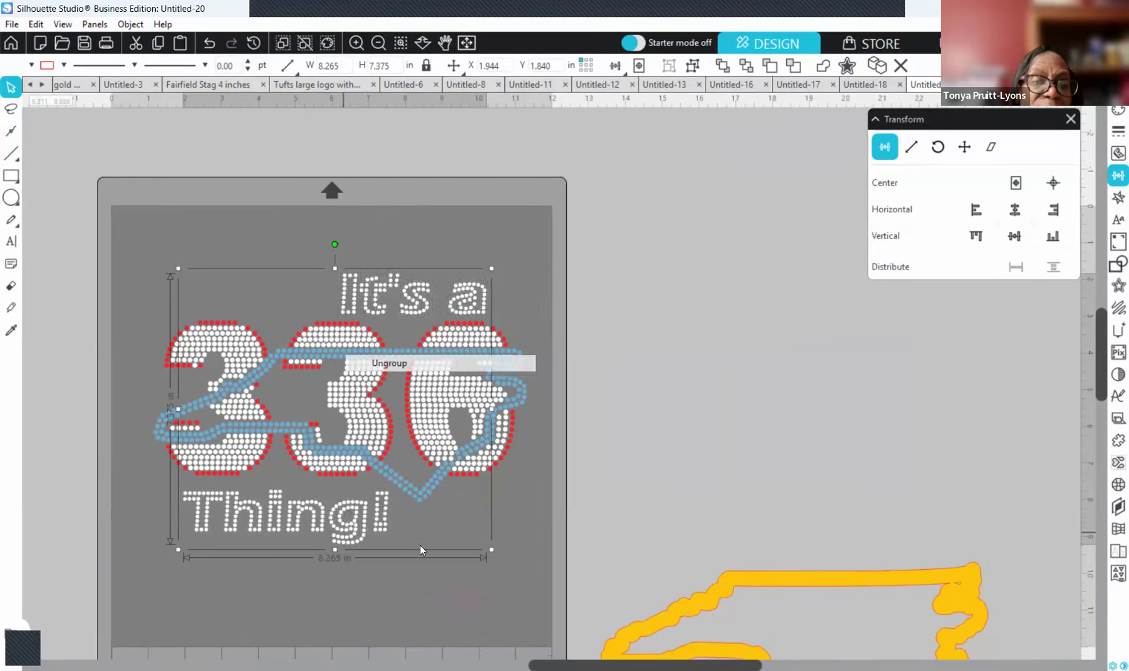
{"action": "left_click", "coordinate": [356, 585]}
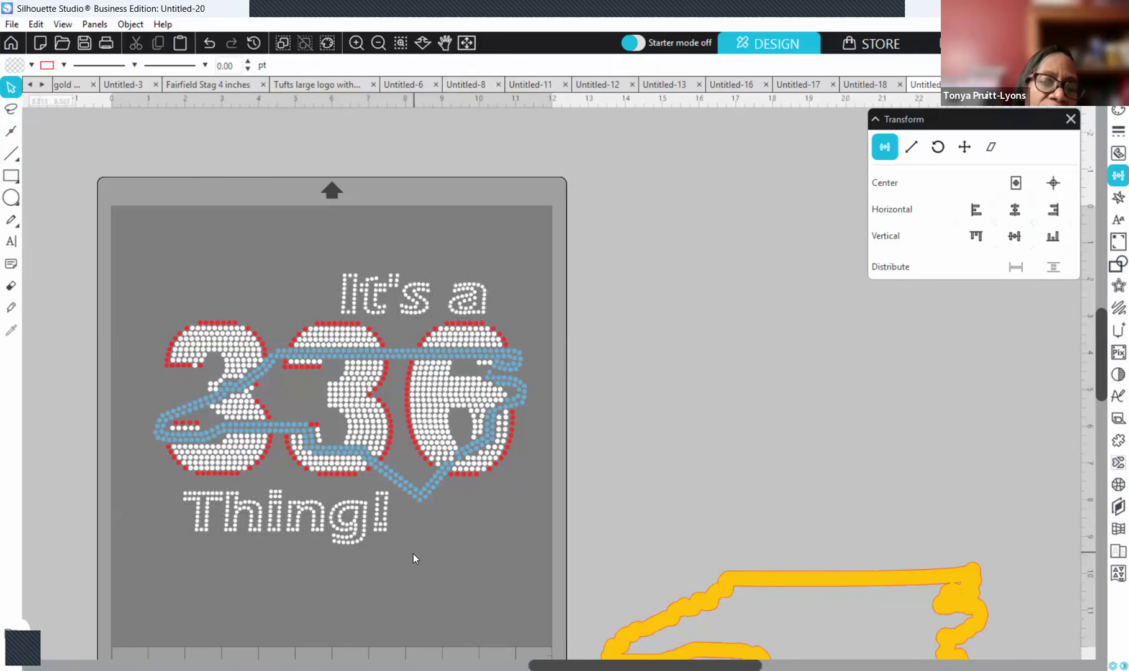
- Select all the stones of the "Thing!" lettering and raise them slightly toward the 336 numerals, to Y 7.581 in
{"action": "left_click_drag", "start_coordinate": [424, 561], "coordinate": [391, 560]}
{"action": "left_click", "coordinate": [166, 529]}
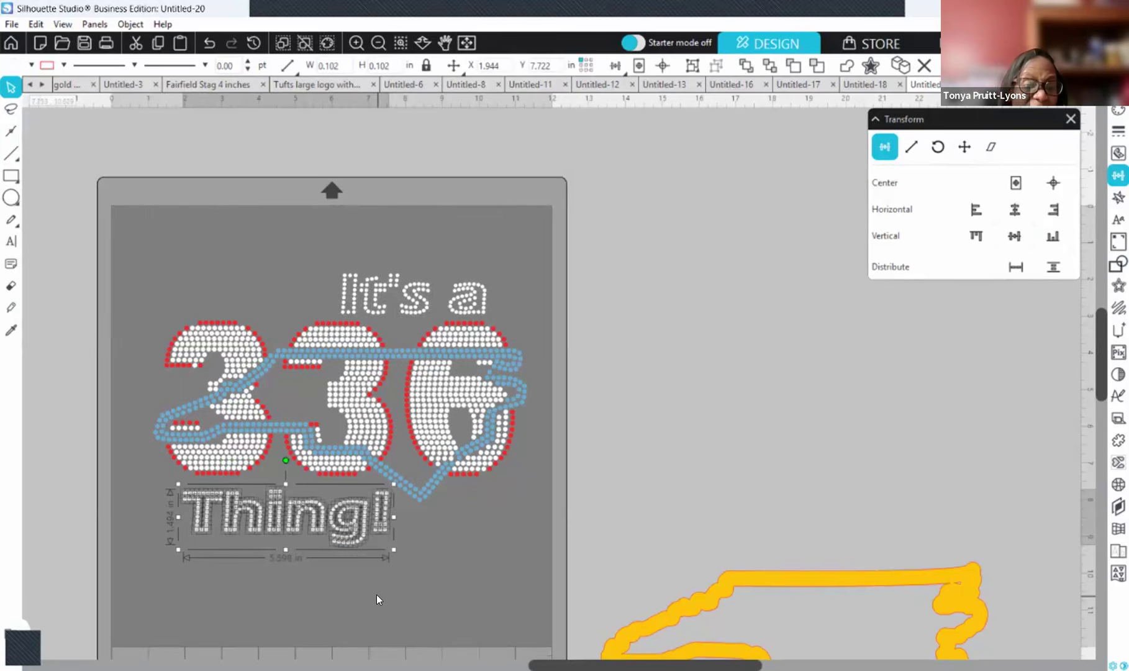
{"action": "key", "text": "Up"}
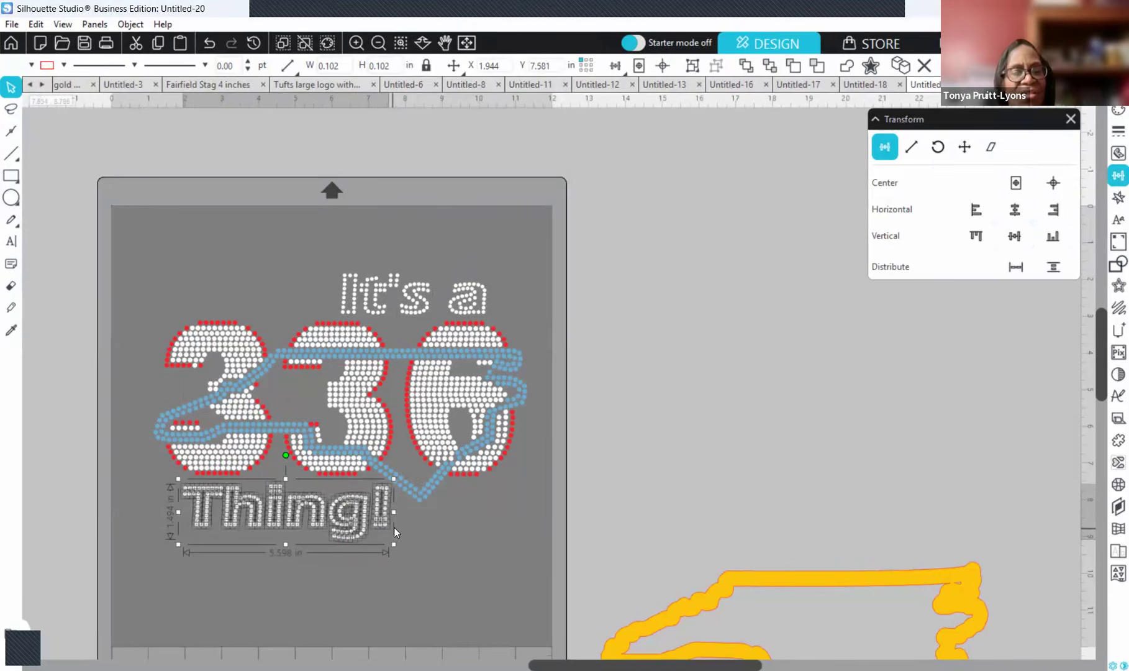
{"action": "left_click", "coordinate": [490, 571]}
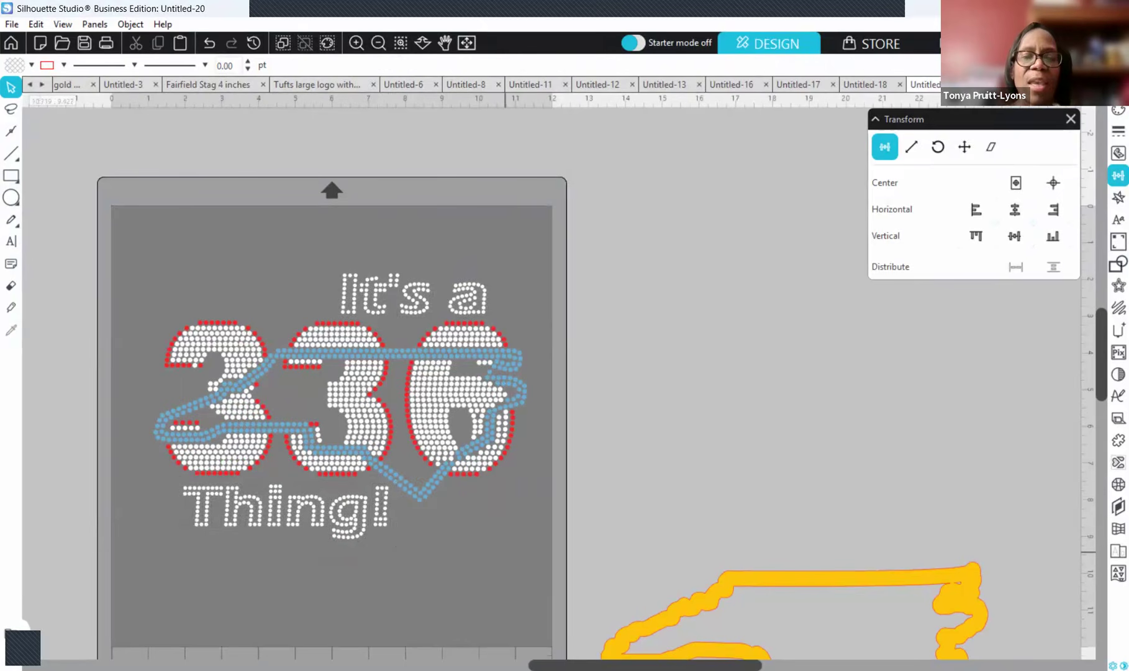
- Move the yellow outline farther away from the page and list the design's colors for selection by fill
{"action": "left_click_drag", "start_coordinate": [872, 649], "coordinate": [1052, 649]}
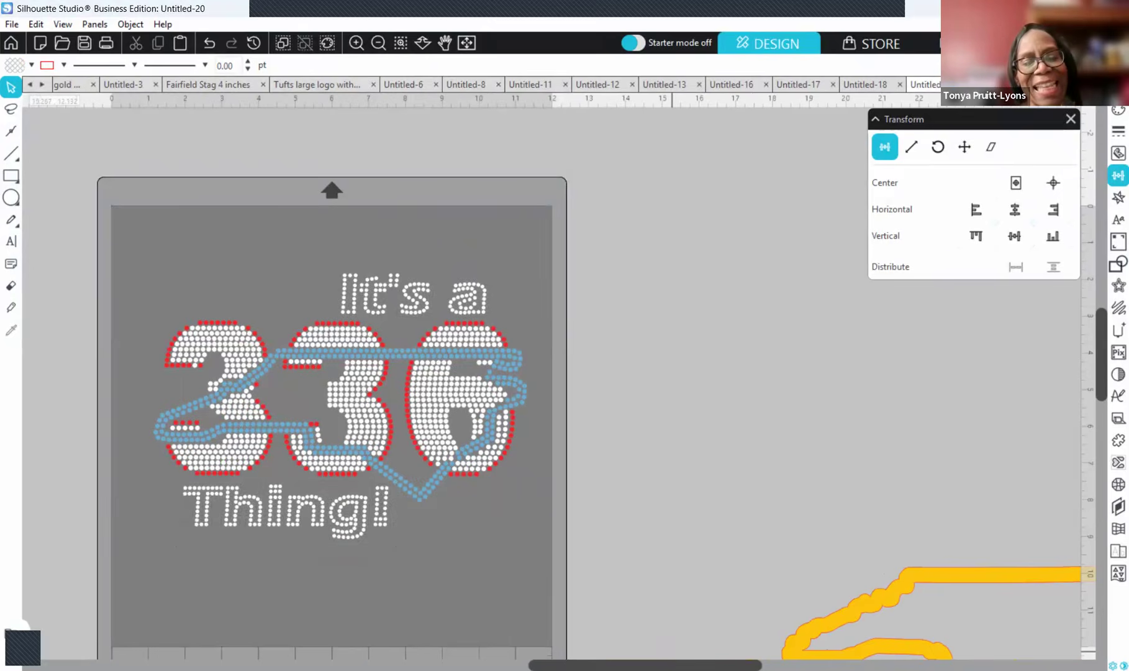
{"action": "left_click_drag", "start_coordinate": [679, 665], "coordinate": [622, 665]}
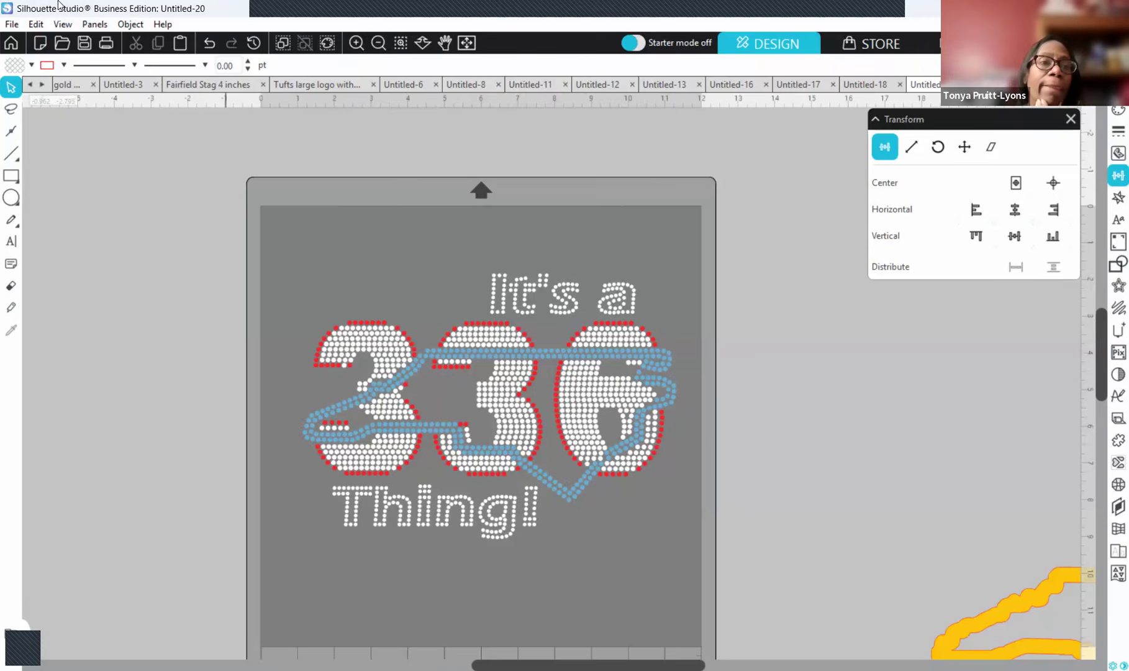
{"action": "left_click", "coordinate": [94, 24]}
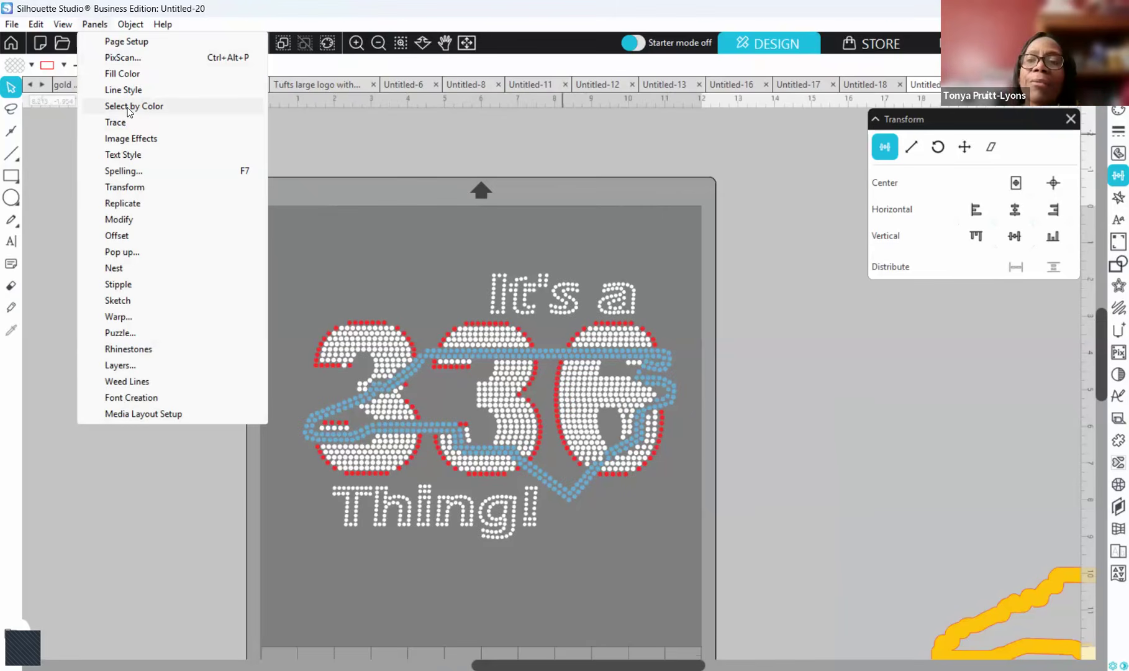
{"action": "left_click", "coordinate": [128, 108]}
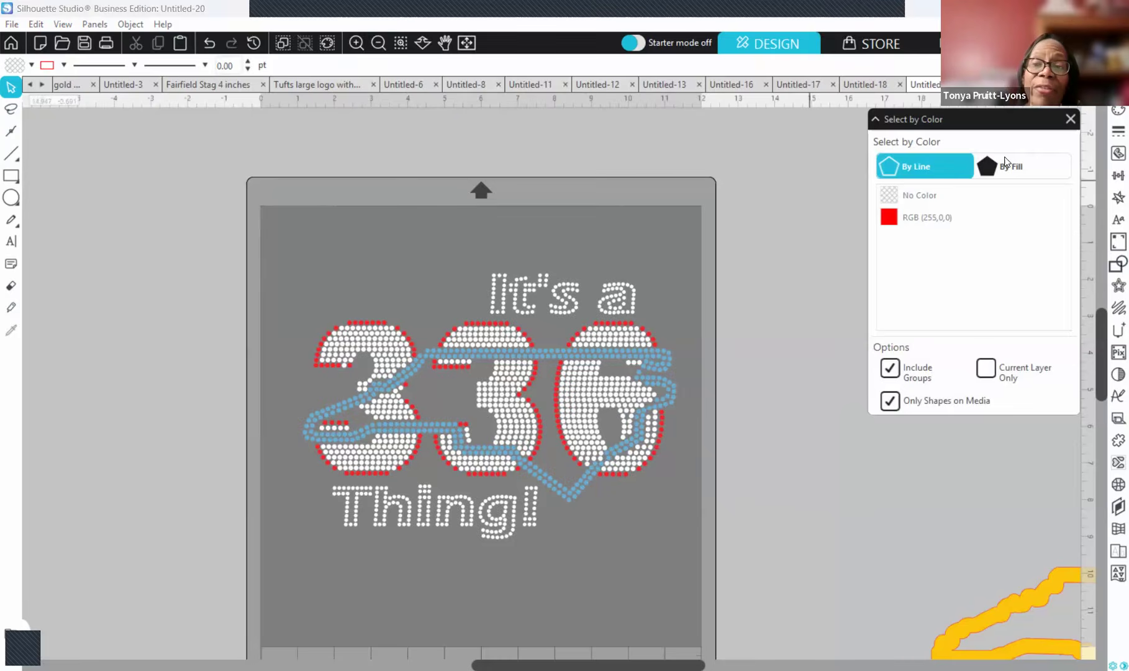
{"action": "left_click", "coordinate": [1005, 165]}
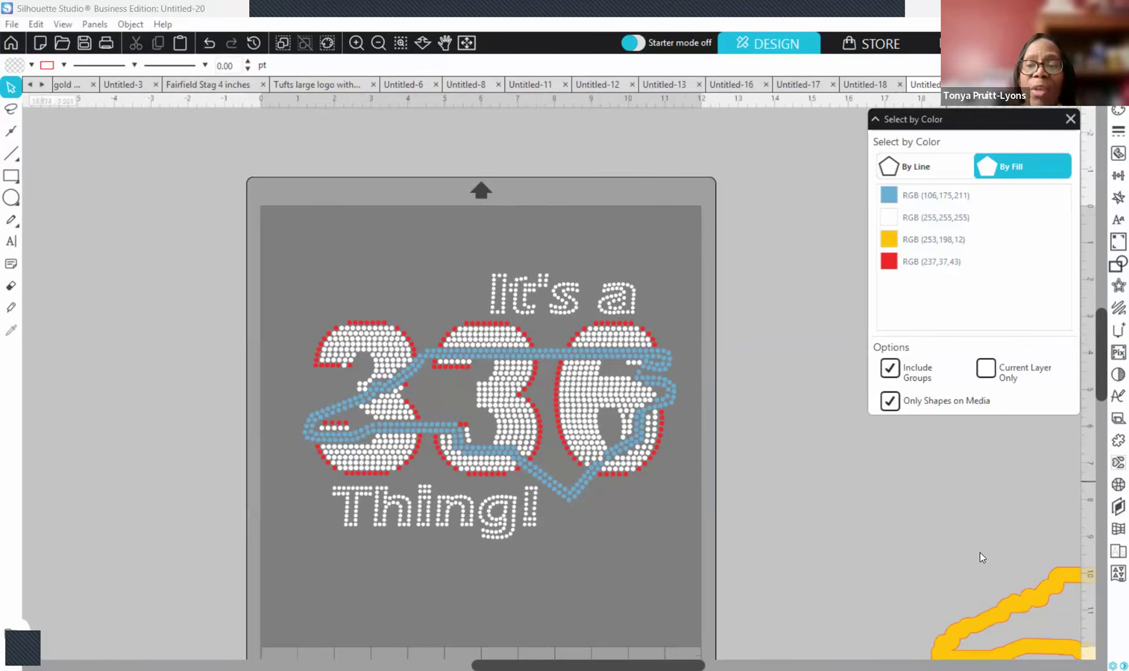
{"action": "left_click_drag", "start_coordinate": [1031, 606], "coordinate": [963, 540]}
{"action": "left_click", "coordinate": [898, 525]}
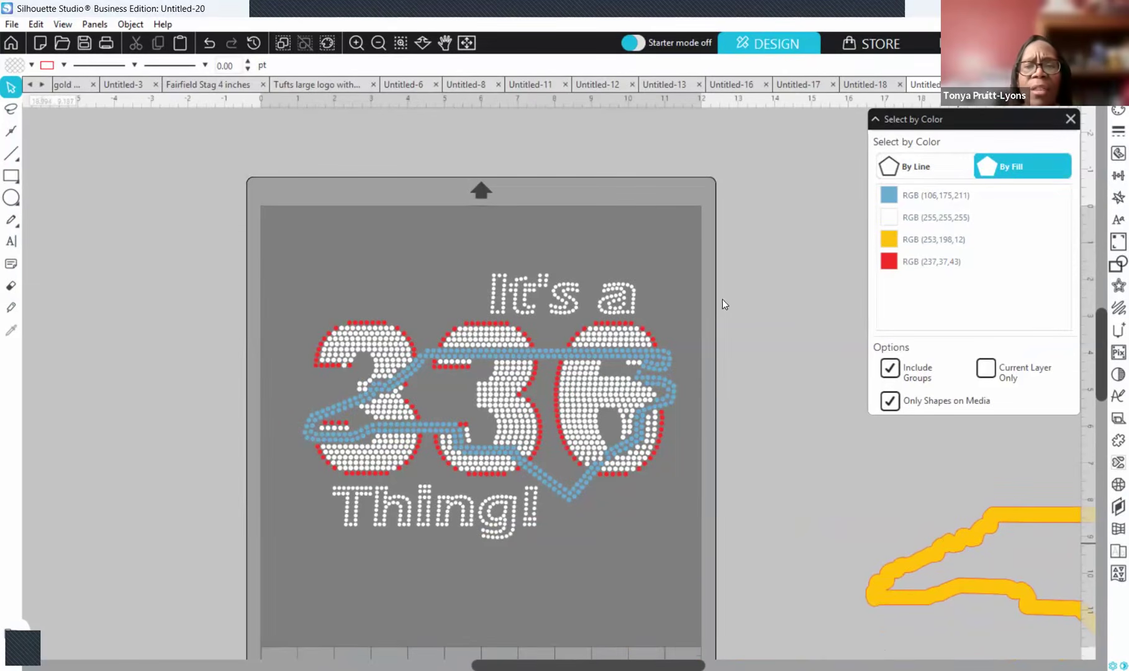
- Group all stones filled RGB (106,175,211) into one compound path and refill it with blue 6AAFD3
{"action": "left_click", "coordinate": [898, 197]}
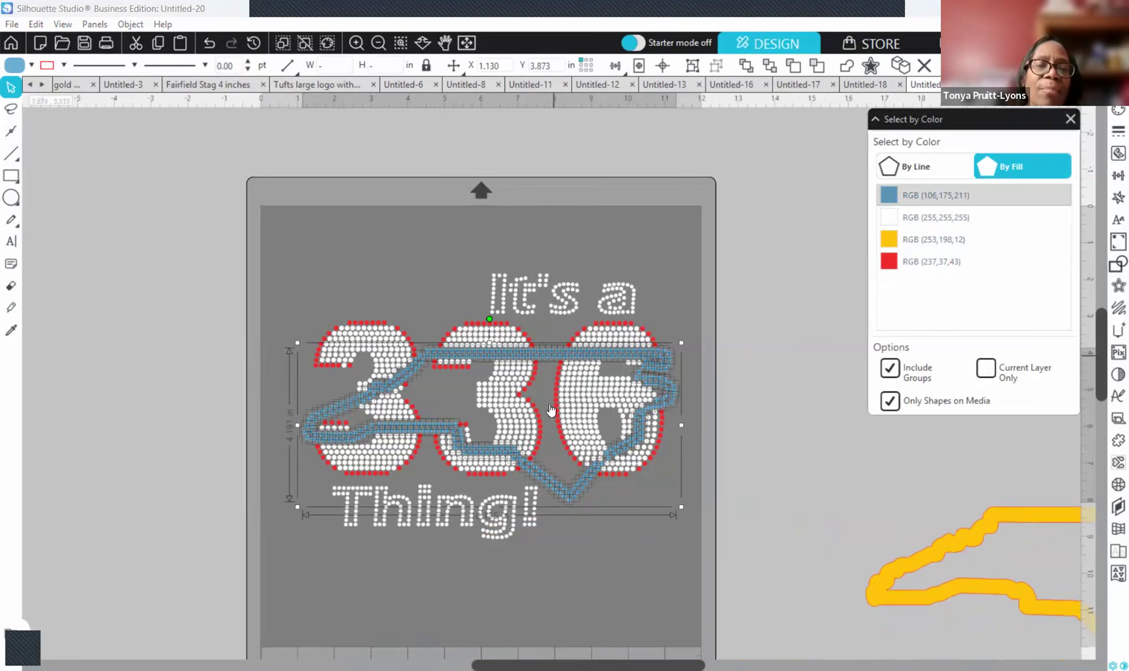
{"action": "right_click", "coordinate": [728, 352]}
{"action": "left_click", "coordinate": [777, 517]}
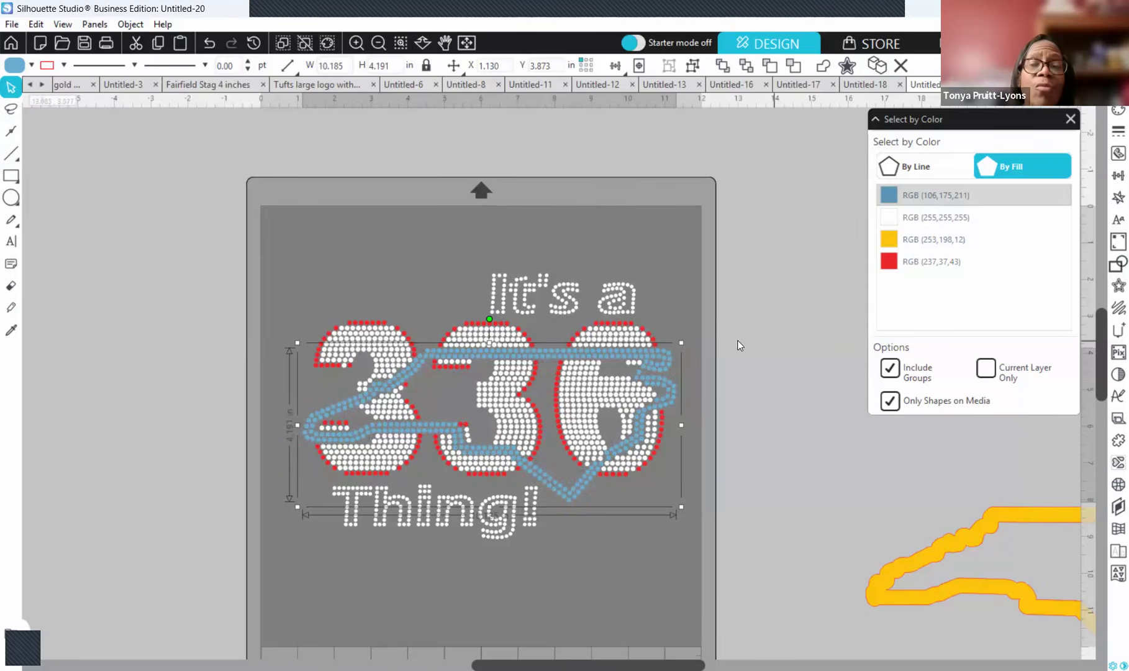
{"action": "right_click", "coordinate": [720, 348]}
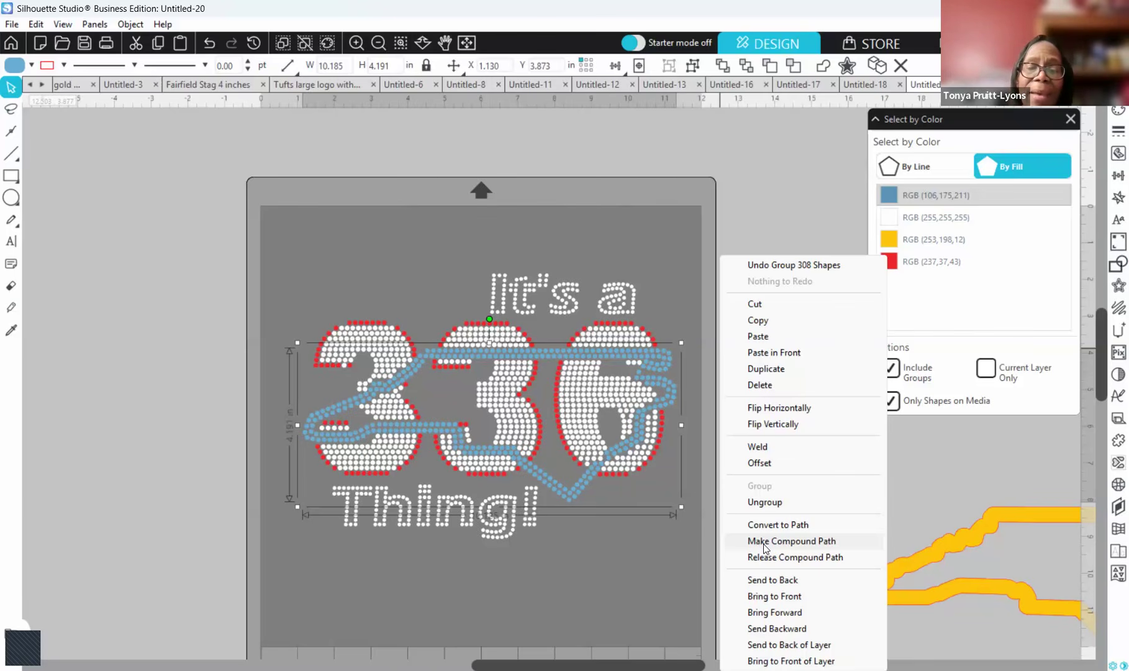
{"action": "left_click", "coordinate": [763, 544]}
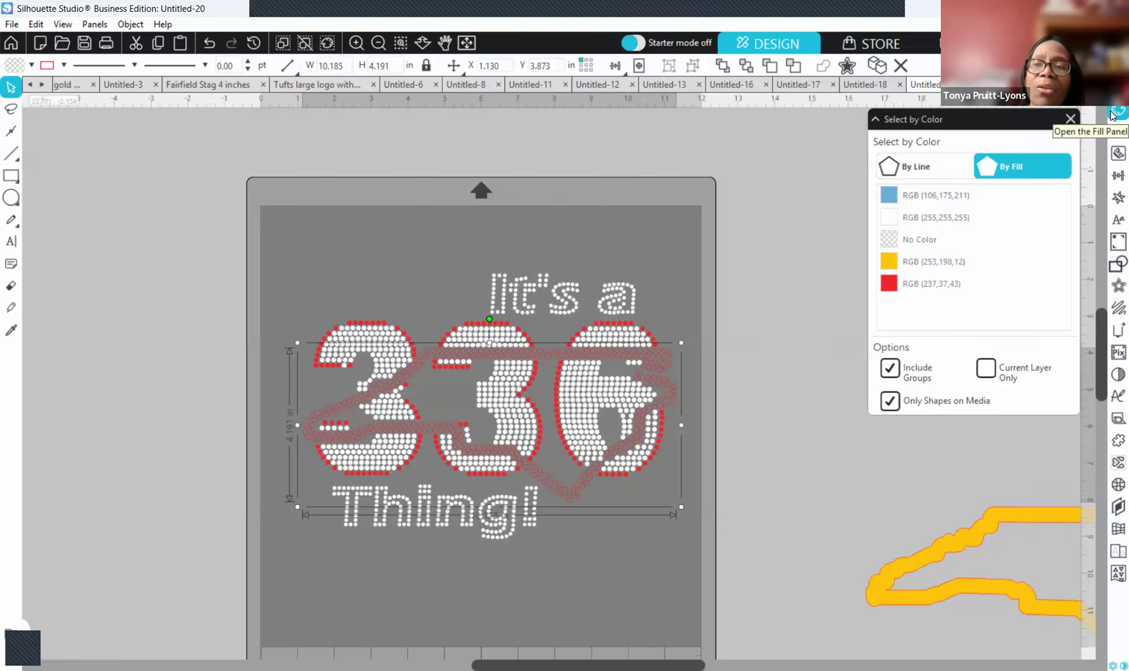
{"action": "left_click", "coordinate": [1114, 112]}
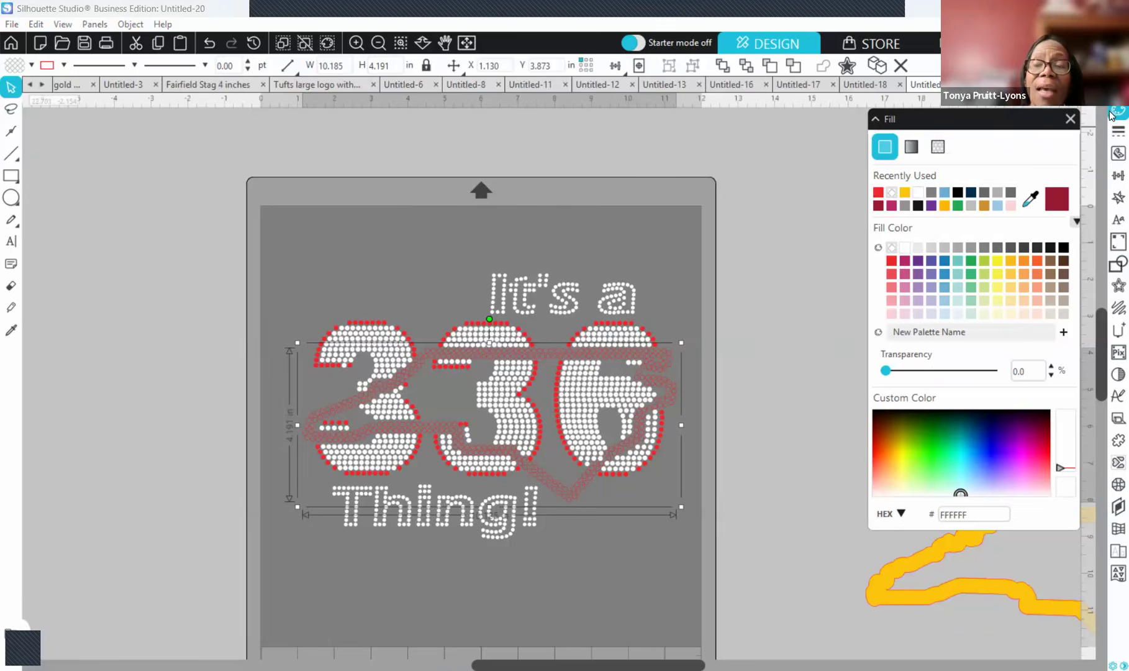
{"action": "left_click", "coordinate": [945, 193]}
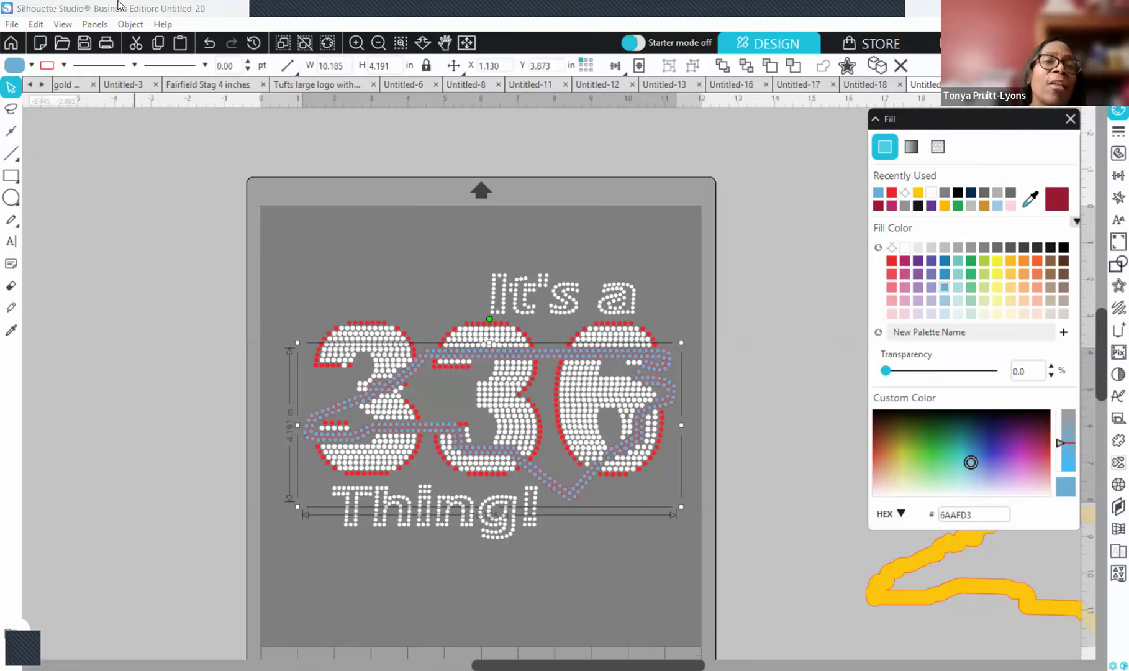
- Select all white stones by fill color, group them into one compound path, and refill it with white FFFFFF
{"action": "left_click", "coordinate": [130, 25]}
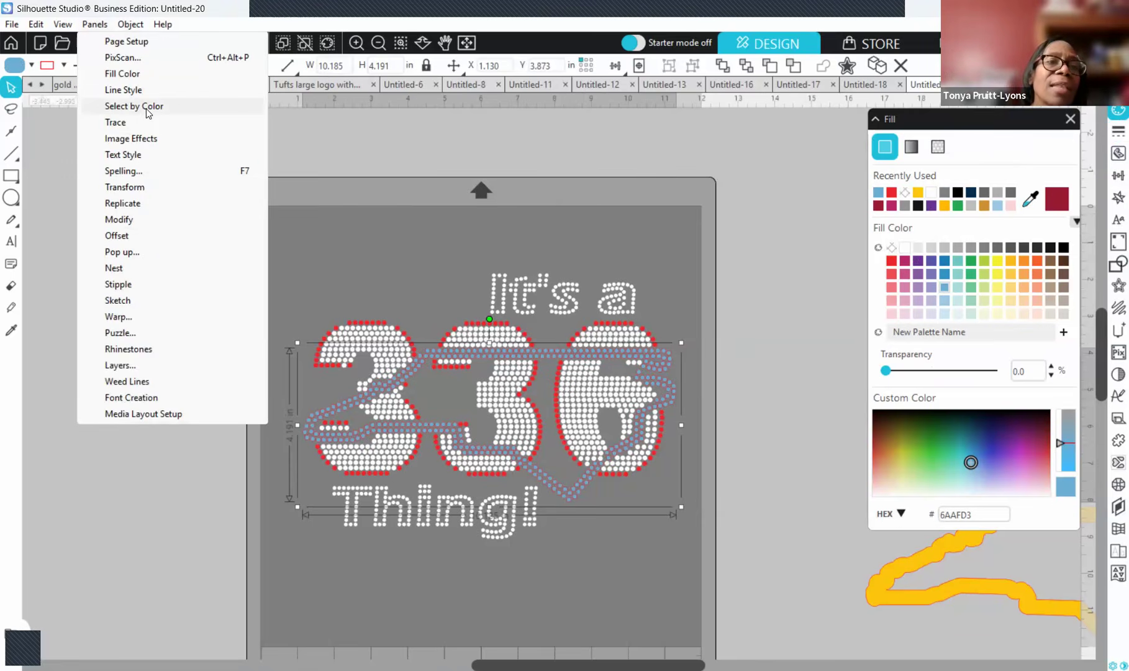
{"action": "left_click", "coordinate": [147, 106]}
{"action": "left_click", "coordinate": [961, 195]}
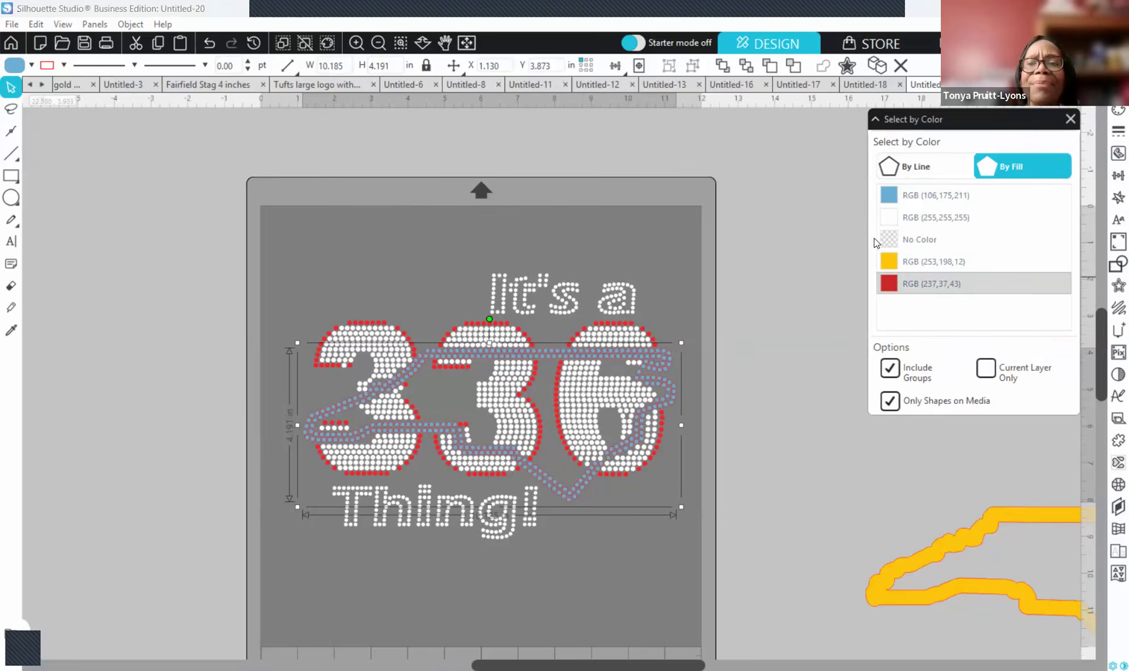
{"action": "left_click", "coordinate": [924, 218]}
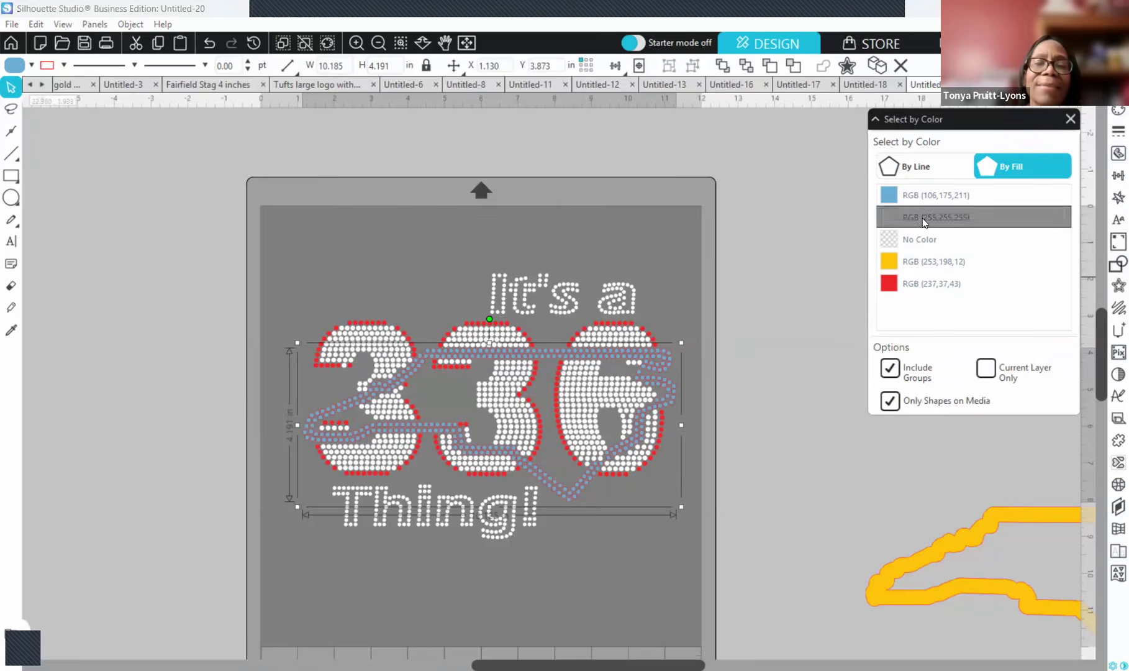
{"action": "left_click", "coordinate": [896, 235]}
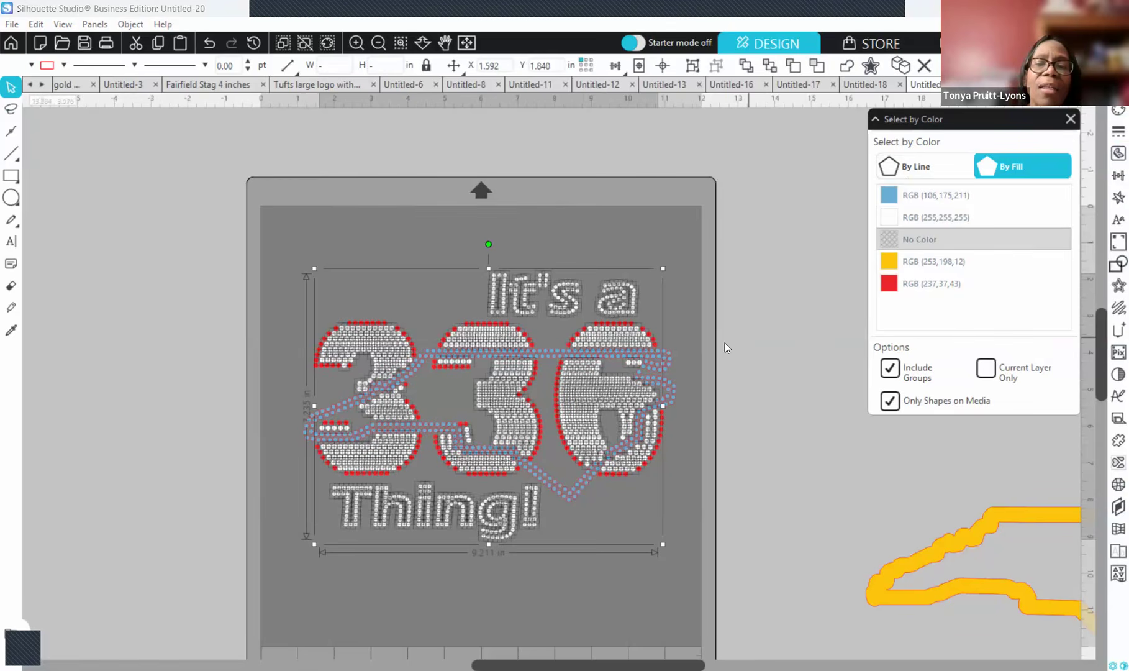
{"action": "right_click", "coordinate": [747, 355]}
{"action": "left_click", "coordinate": [755, 500]}
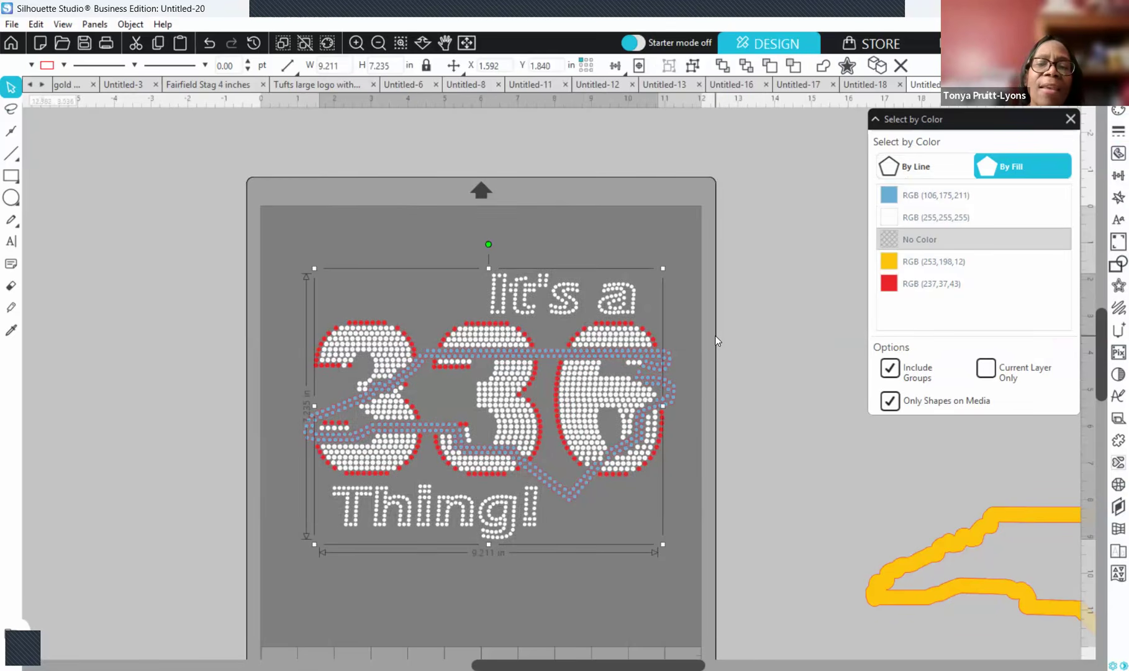
{"action": "right_click", "coordinate": [763, 545]}
{"action": "left_click", "coordinate": [758, 597]}
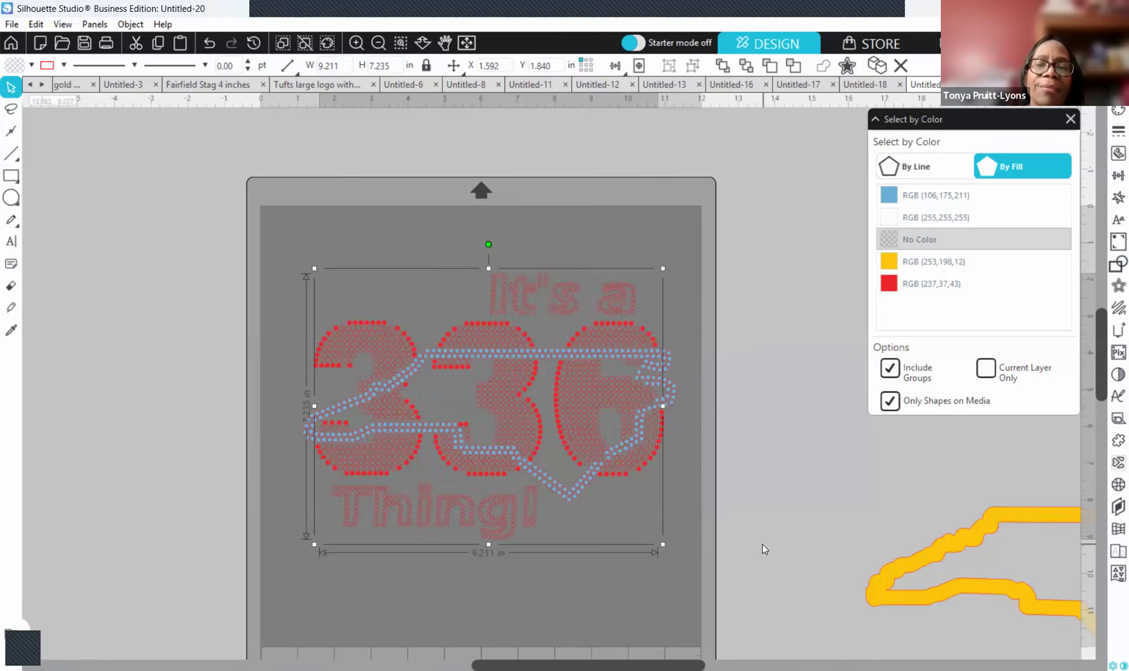
{"action": "left_click", "coordinate": [917, 194]}
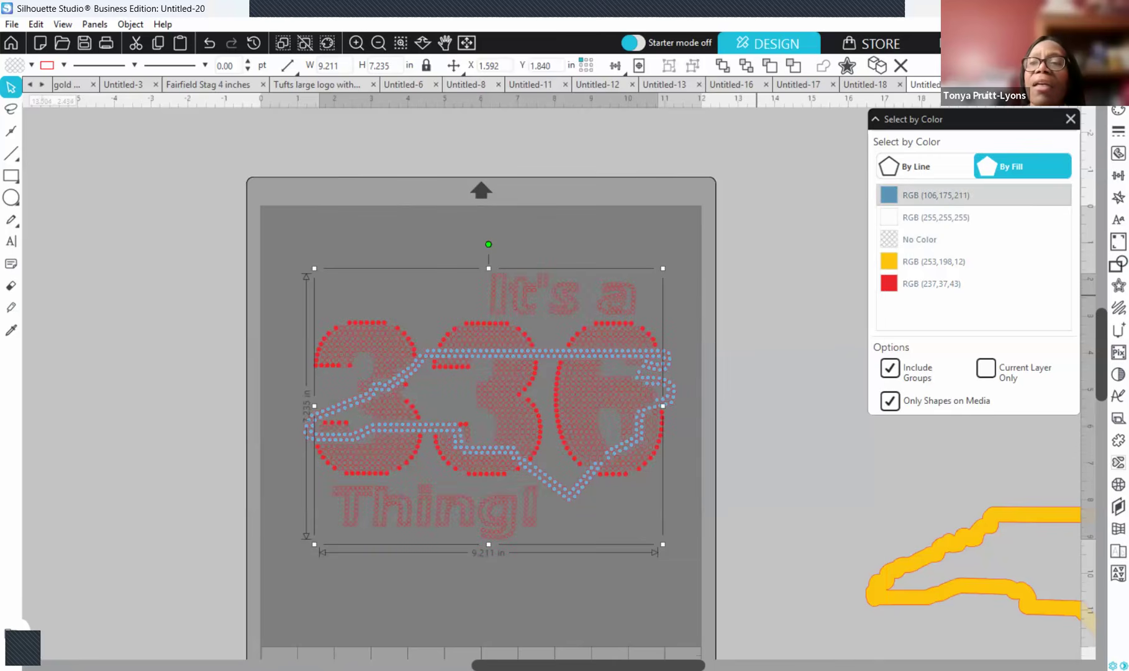
{"action": "left_click", "coordinate": [1116, 111]}
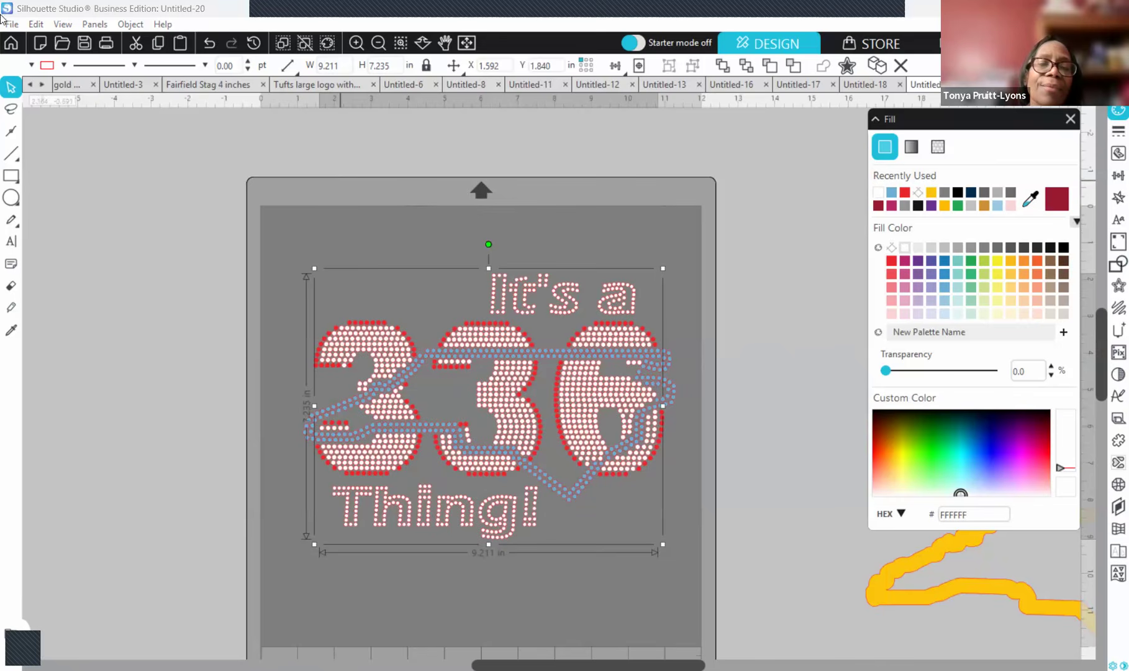
- Select all stones filled RGB (237,37,43), make them one compound path, and refill it with red ED242B
{"action": "left_click", "coordinate": [96, 27]}
{"action": "left_click", "coordinate": [156, 109]}
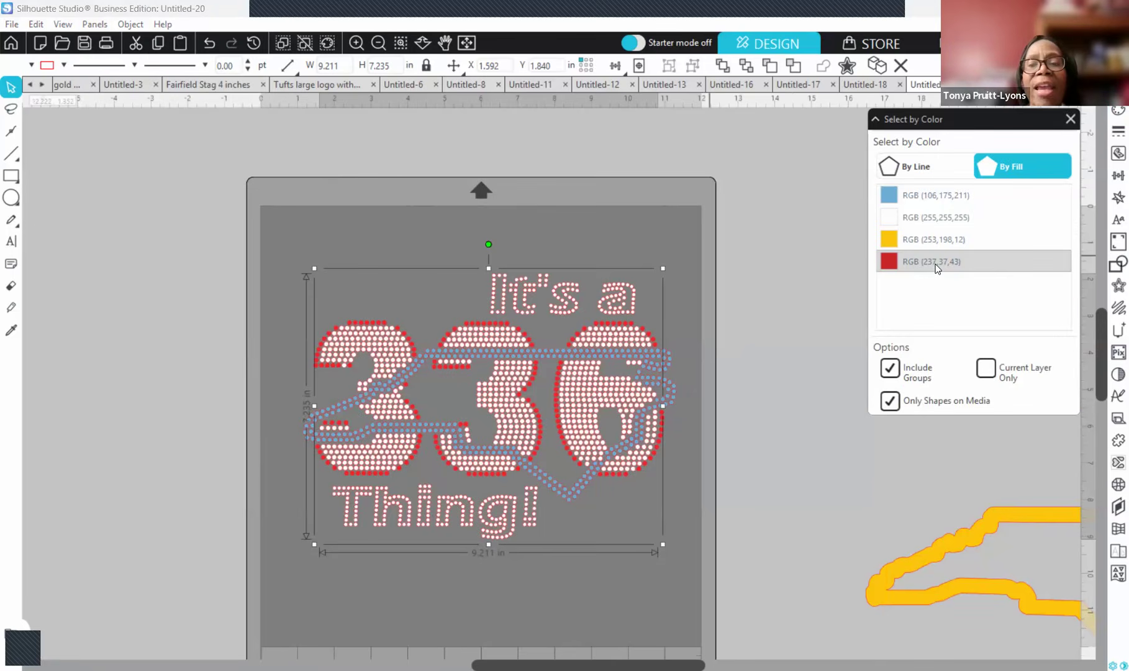
{"action": "left_click", "coordinate": [937, 268]}
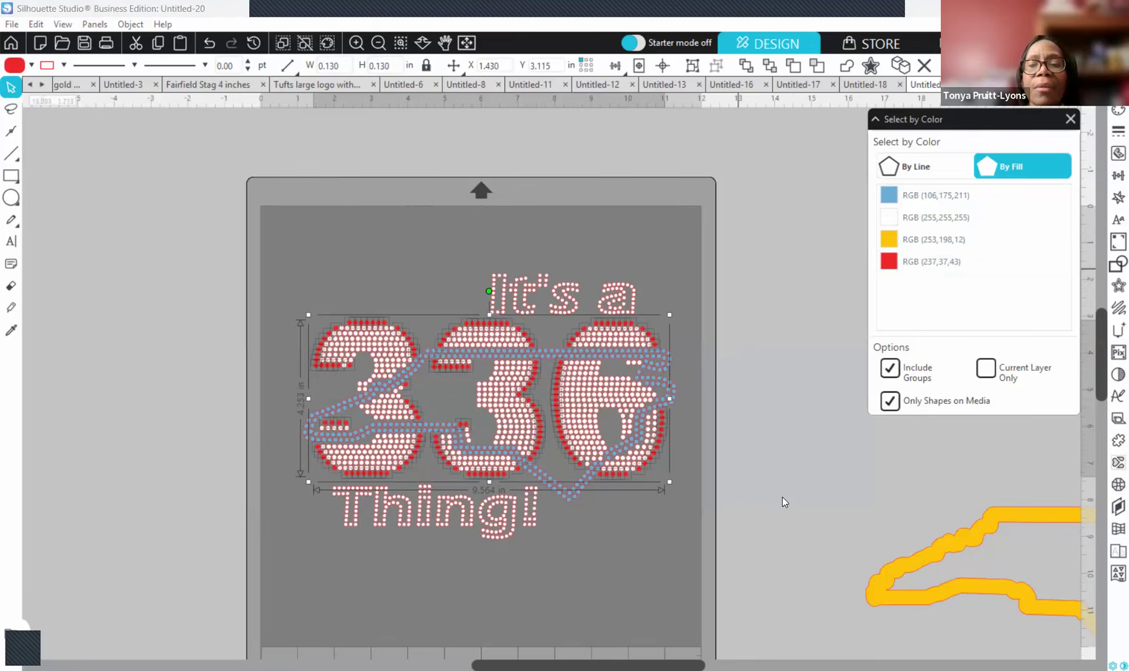
{"action": "right_click", "coordinate": [739, 259]}
{"action": "left_click", "coordinate": [788, 540]}
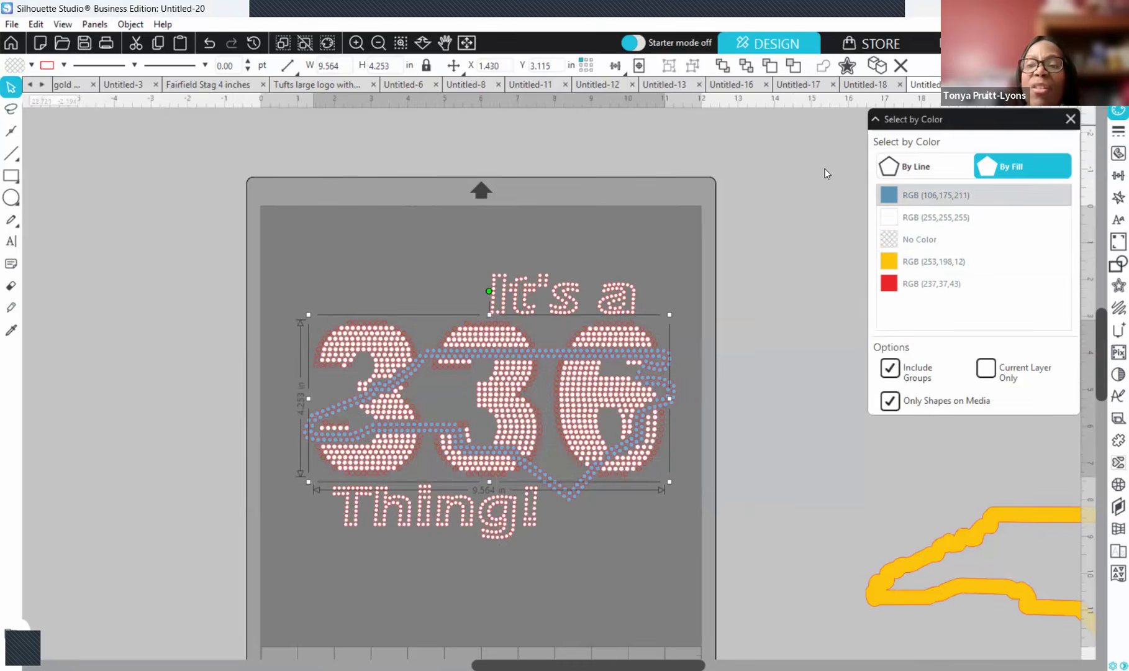
{"action": "left_click", "coordinate": [903, 198]}
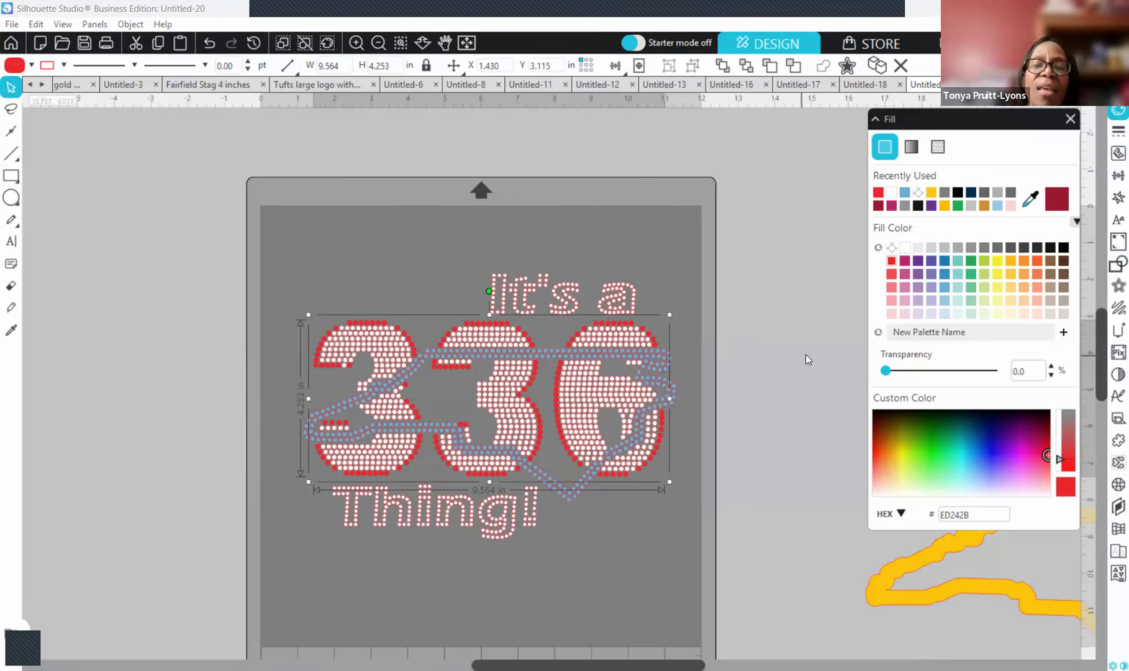
- Select the whole 336 design with its lettering and remove the line color from all its stones
{"action": "left_click", "coordinate": [313, 296]}
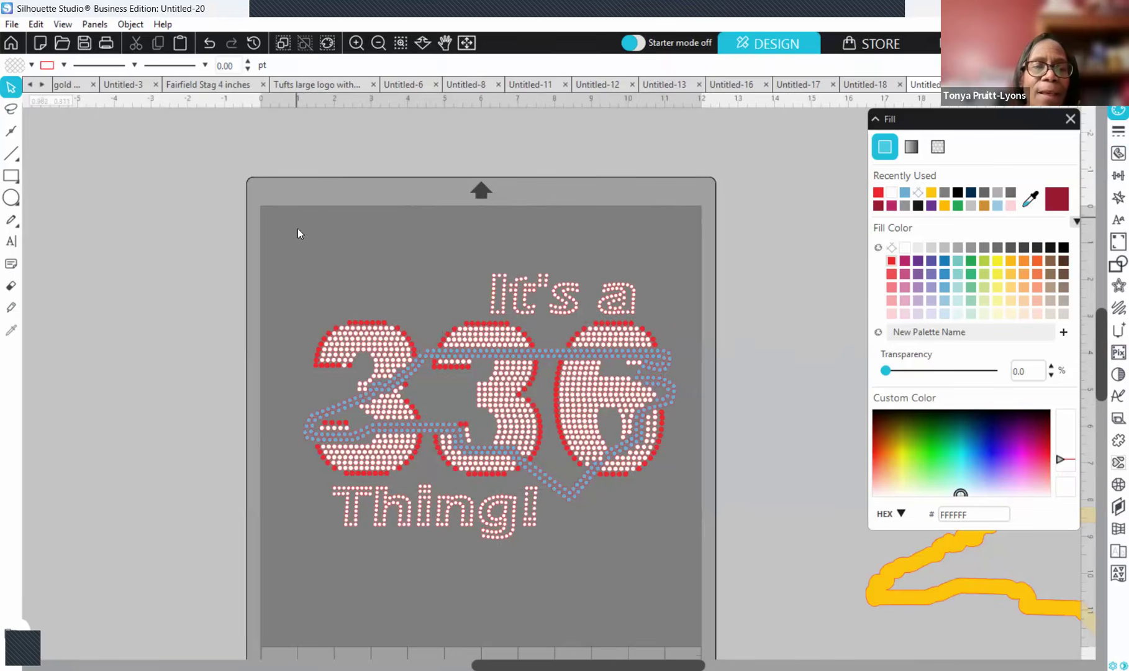
{"action": "left_click_drag", "start_coordinate": [282, 221], "coordinate": [627, 598]}
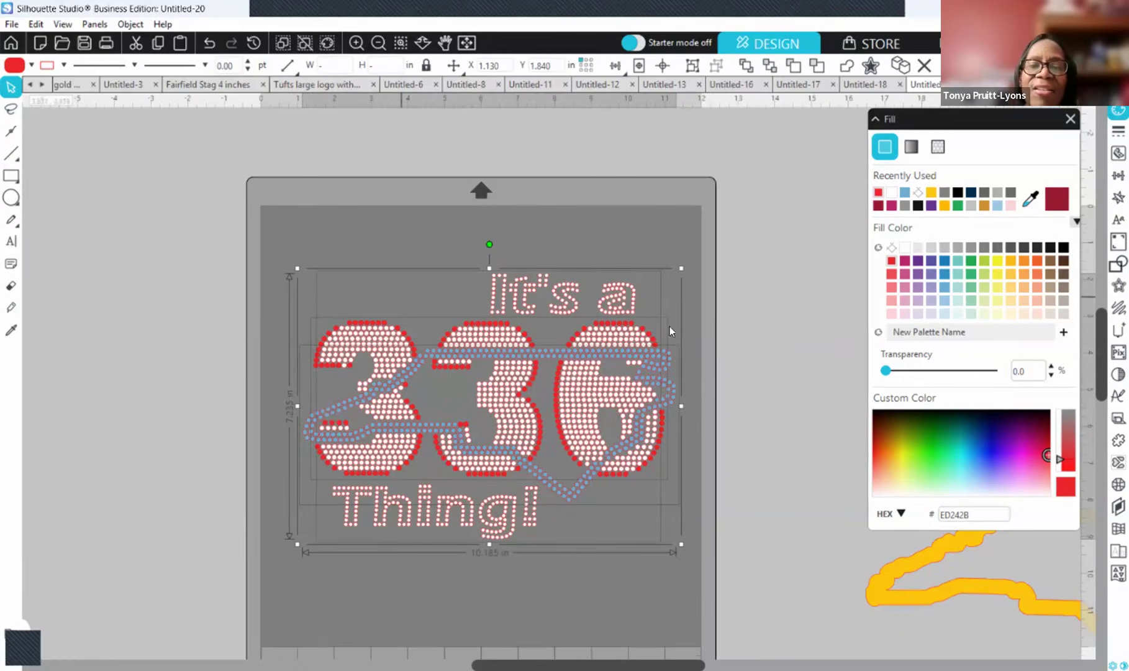
{"action": "left_click", "coordinate": [1111, 133]}
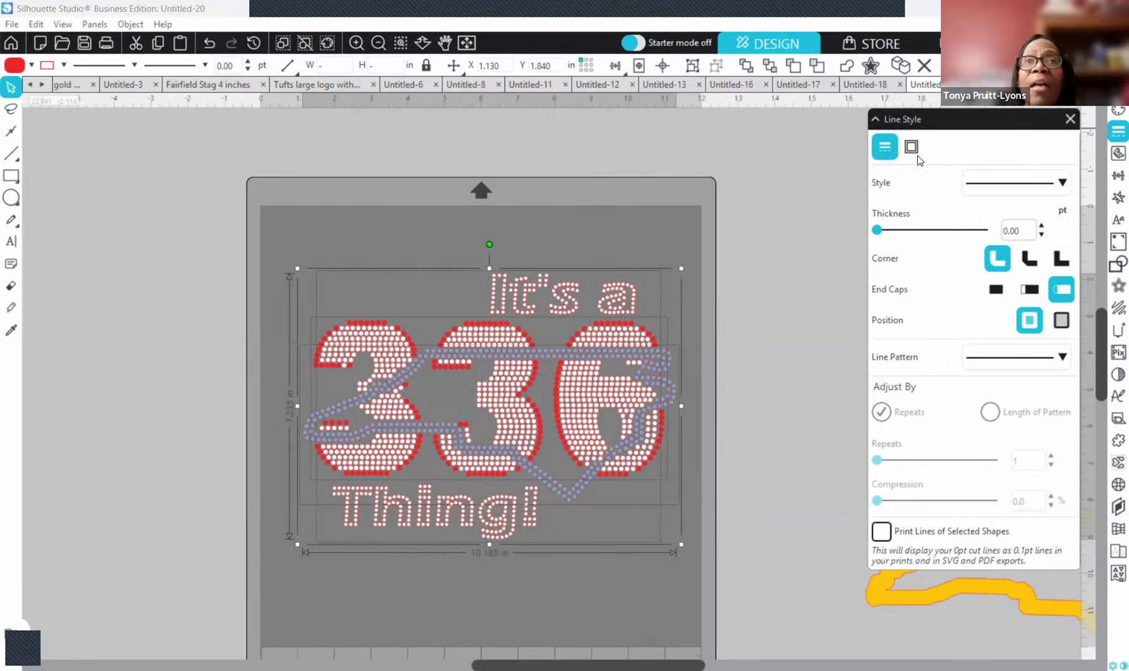
{"action": "left_click", "coordinate": [917, 156]}
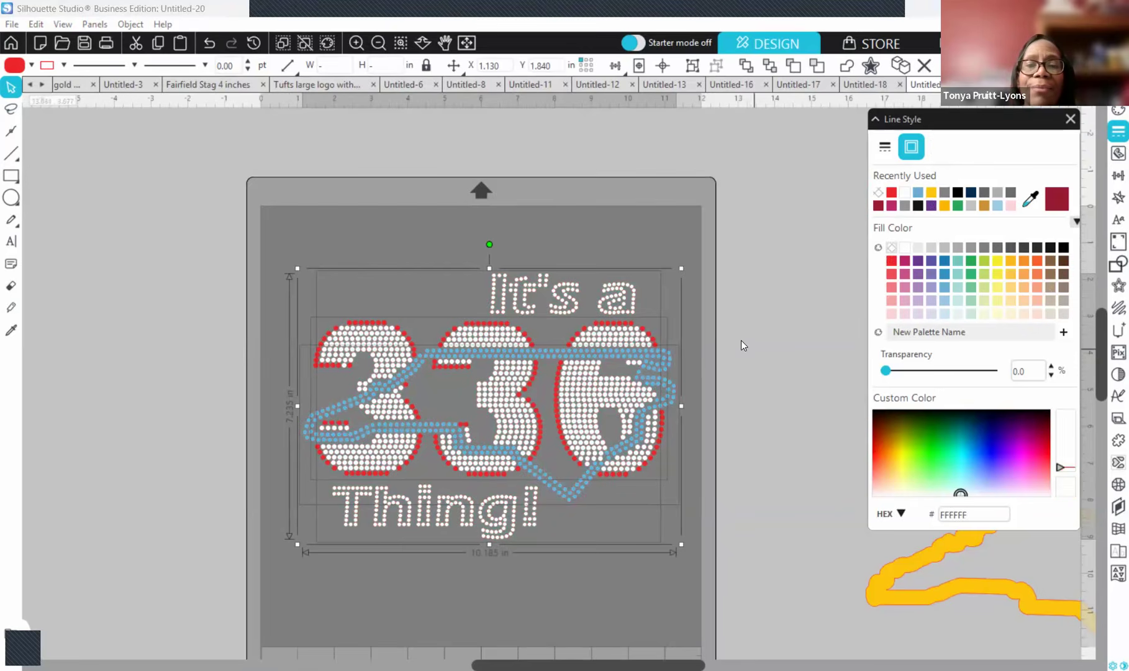
{"action": "left_click", "coordinate": [785, 406]}
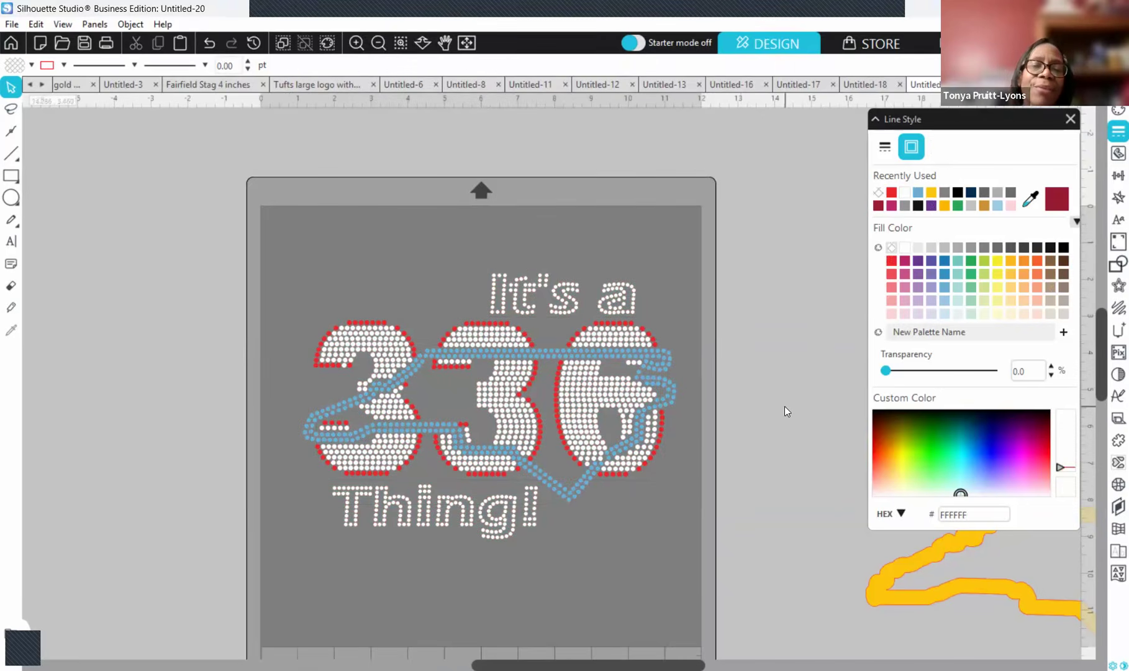